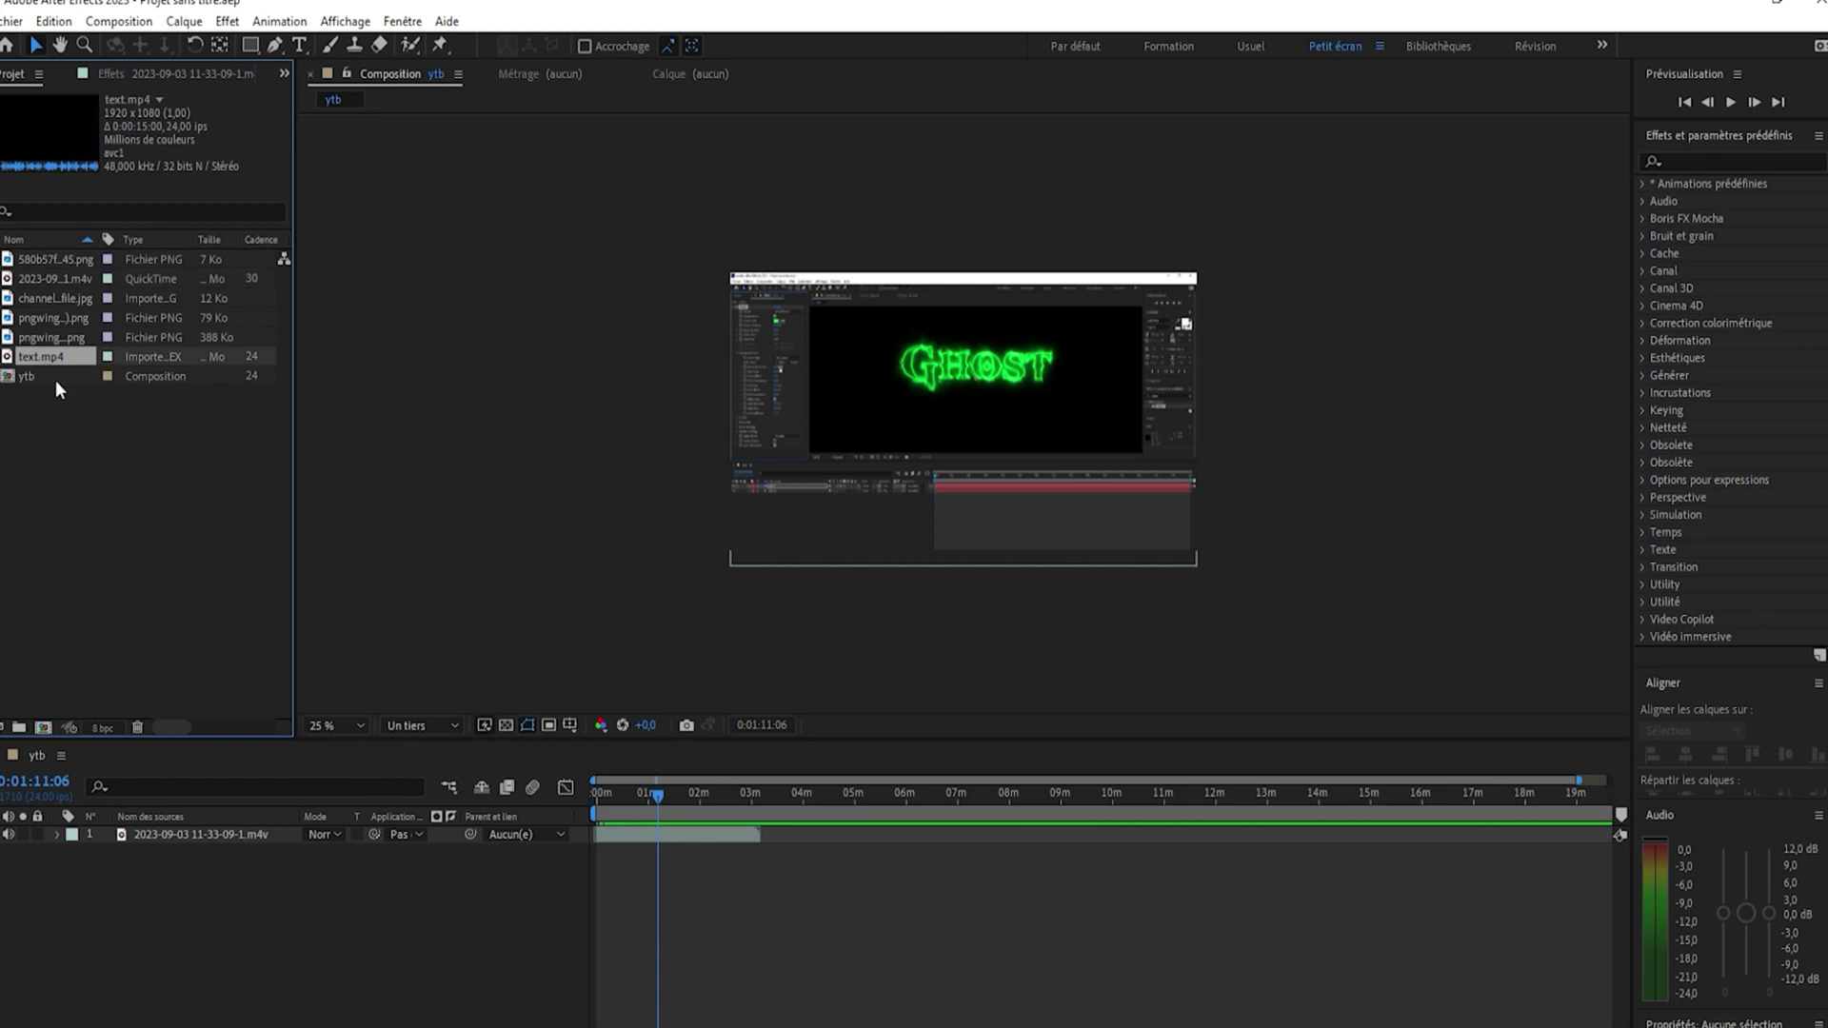
Open AEJuice Pack Manager 4 and go to its overview of all packs
left_click(233, 837)
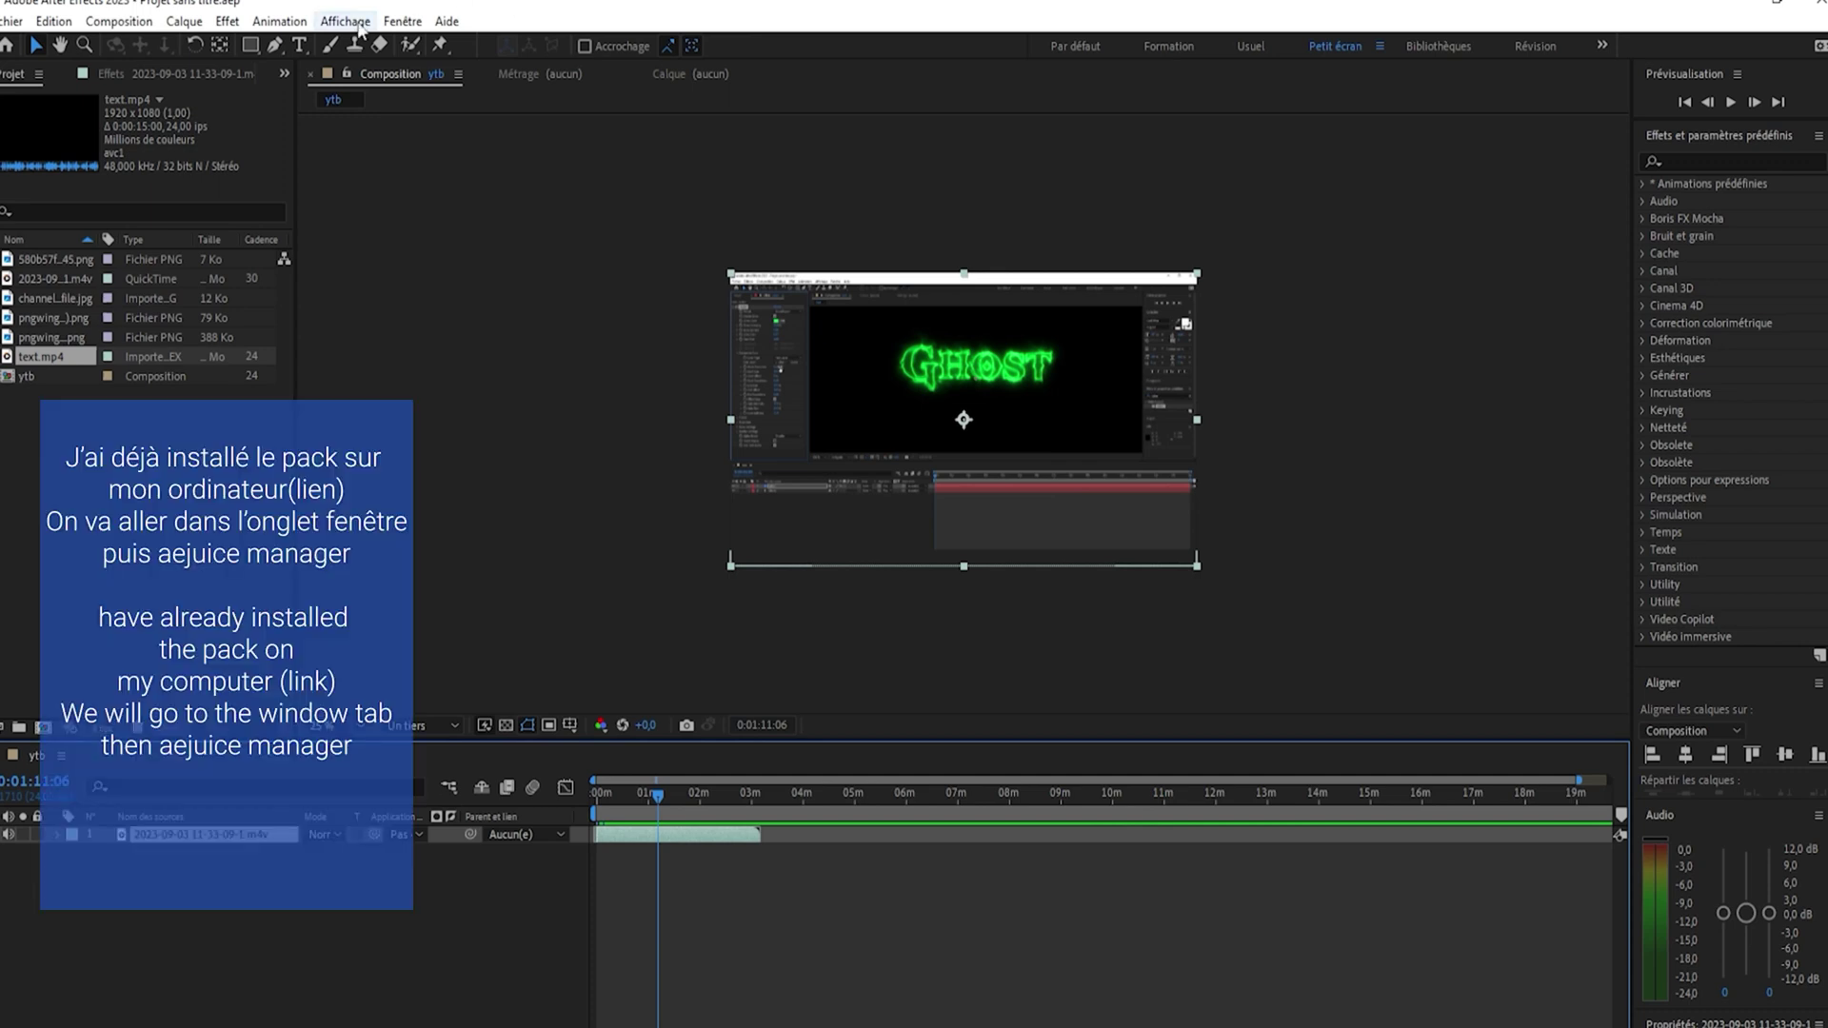
left_click(401, 25)
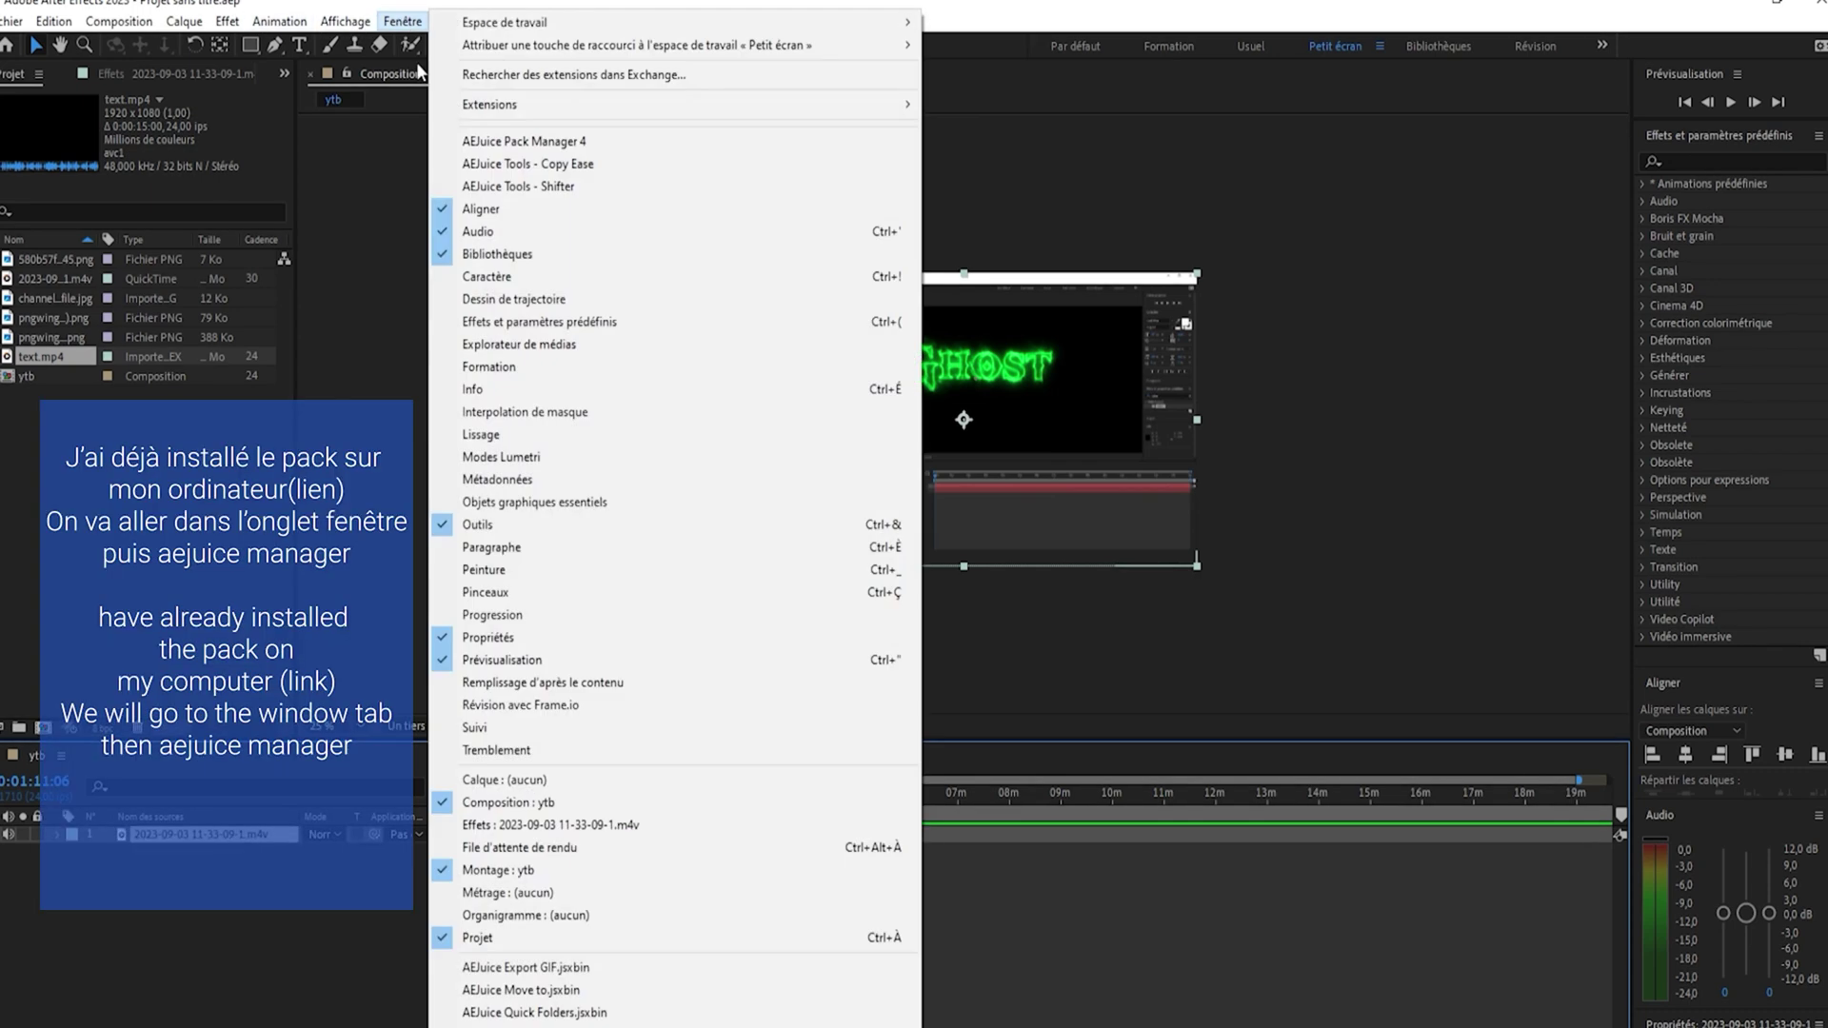
left_click(555, 145)
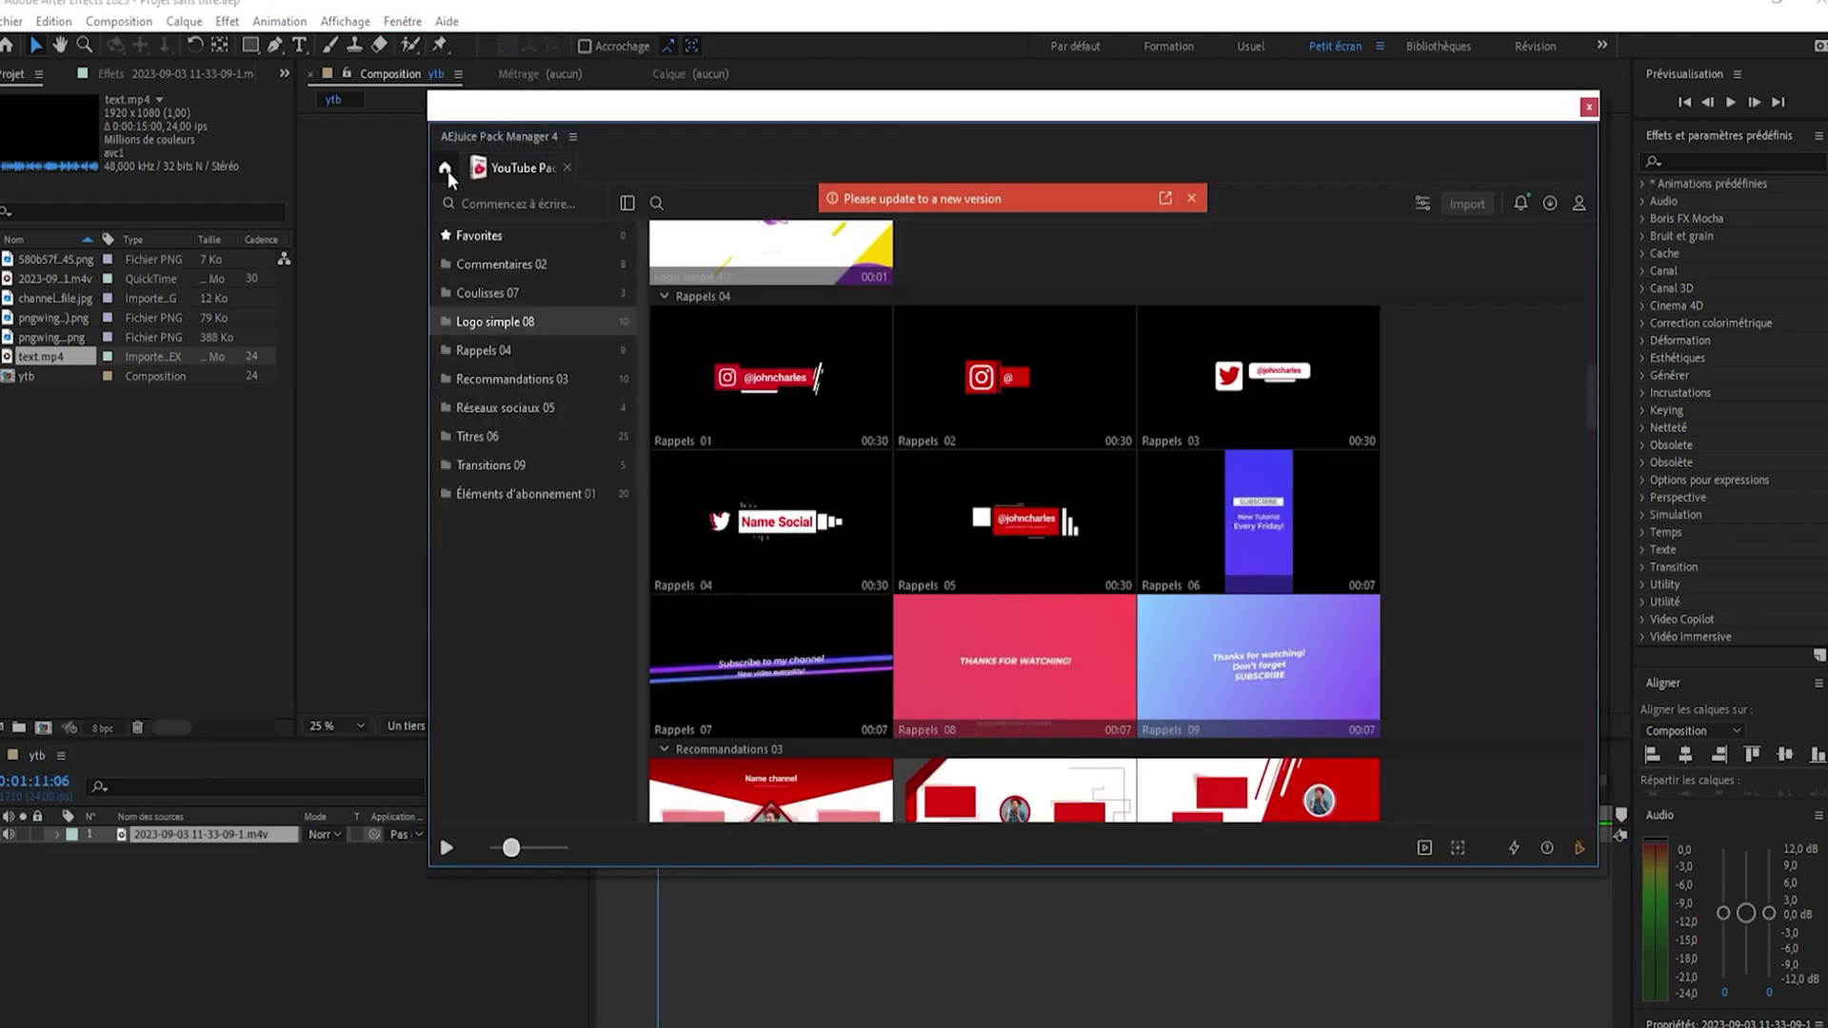
left_click(446, 169)
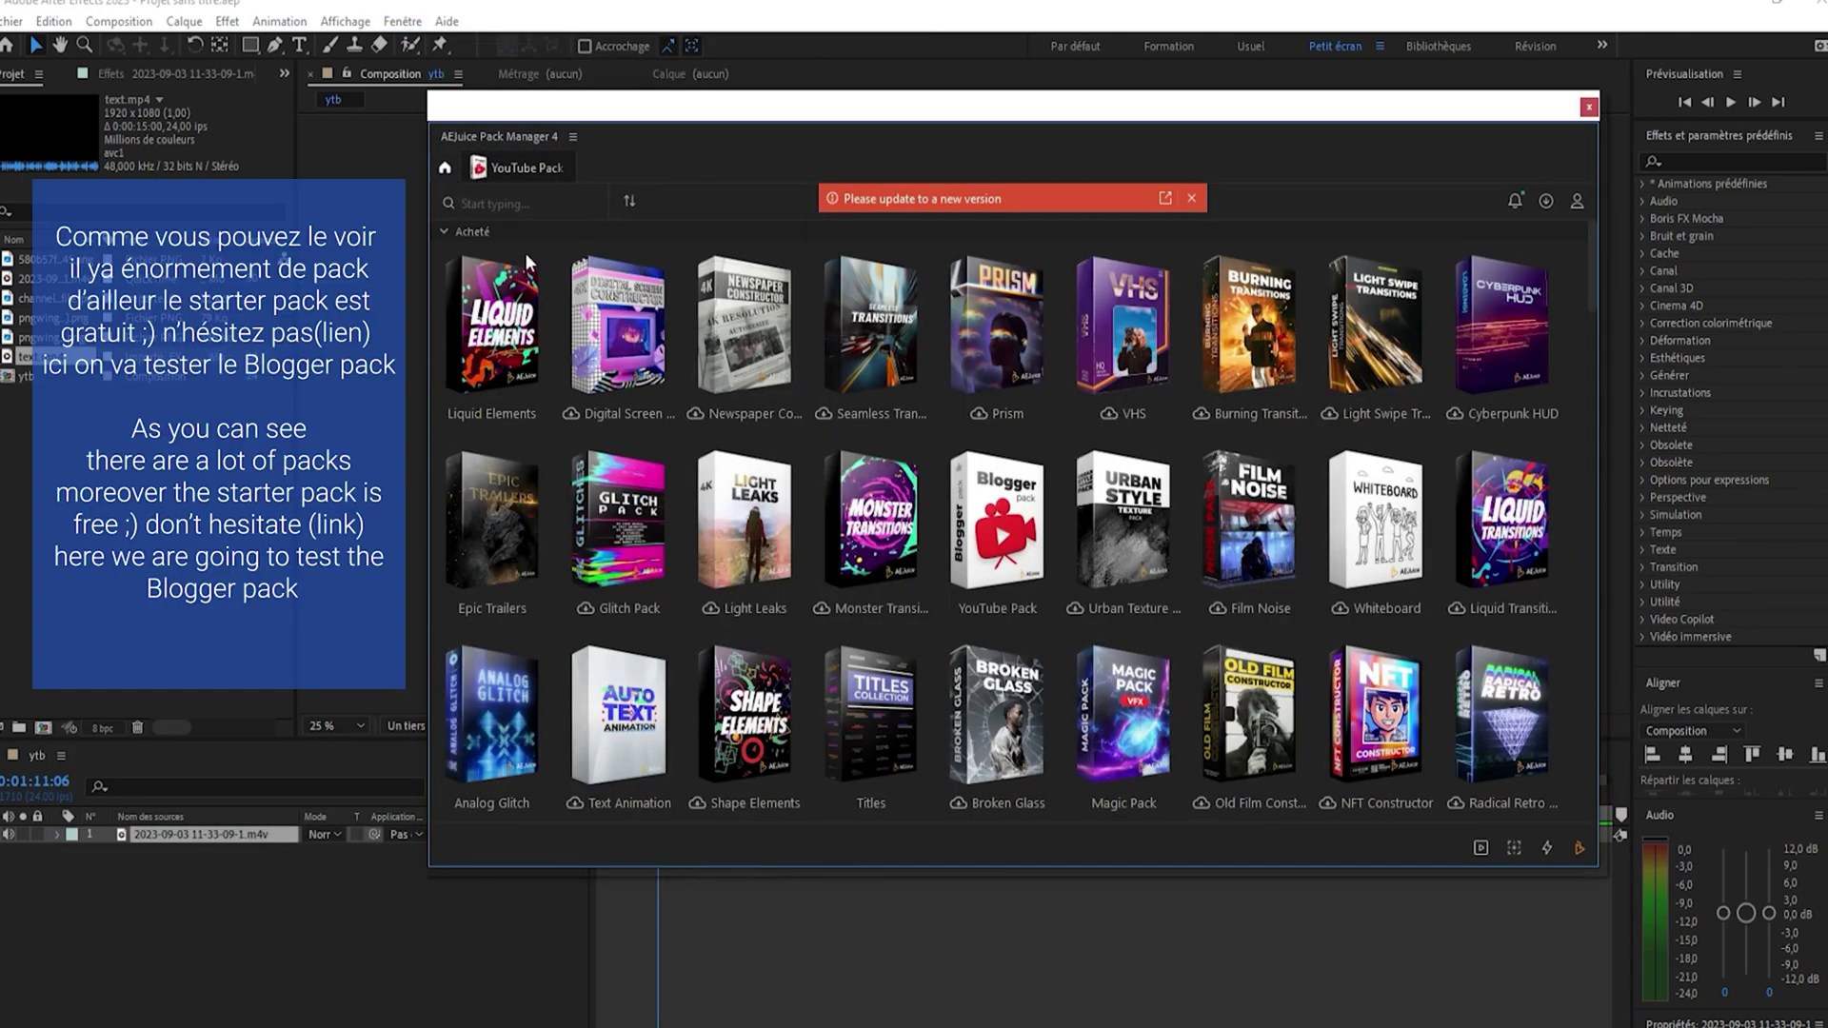
Look through the purchased, free and shop packs, and open the YouTube Pack
scroll(1026, 514, "down", 1)
scroll(1143, 533, "down", 2)
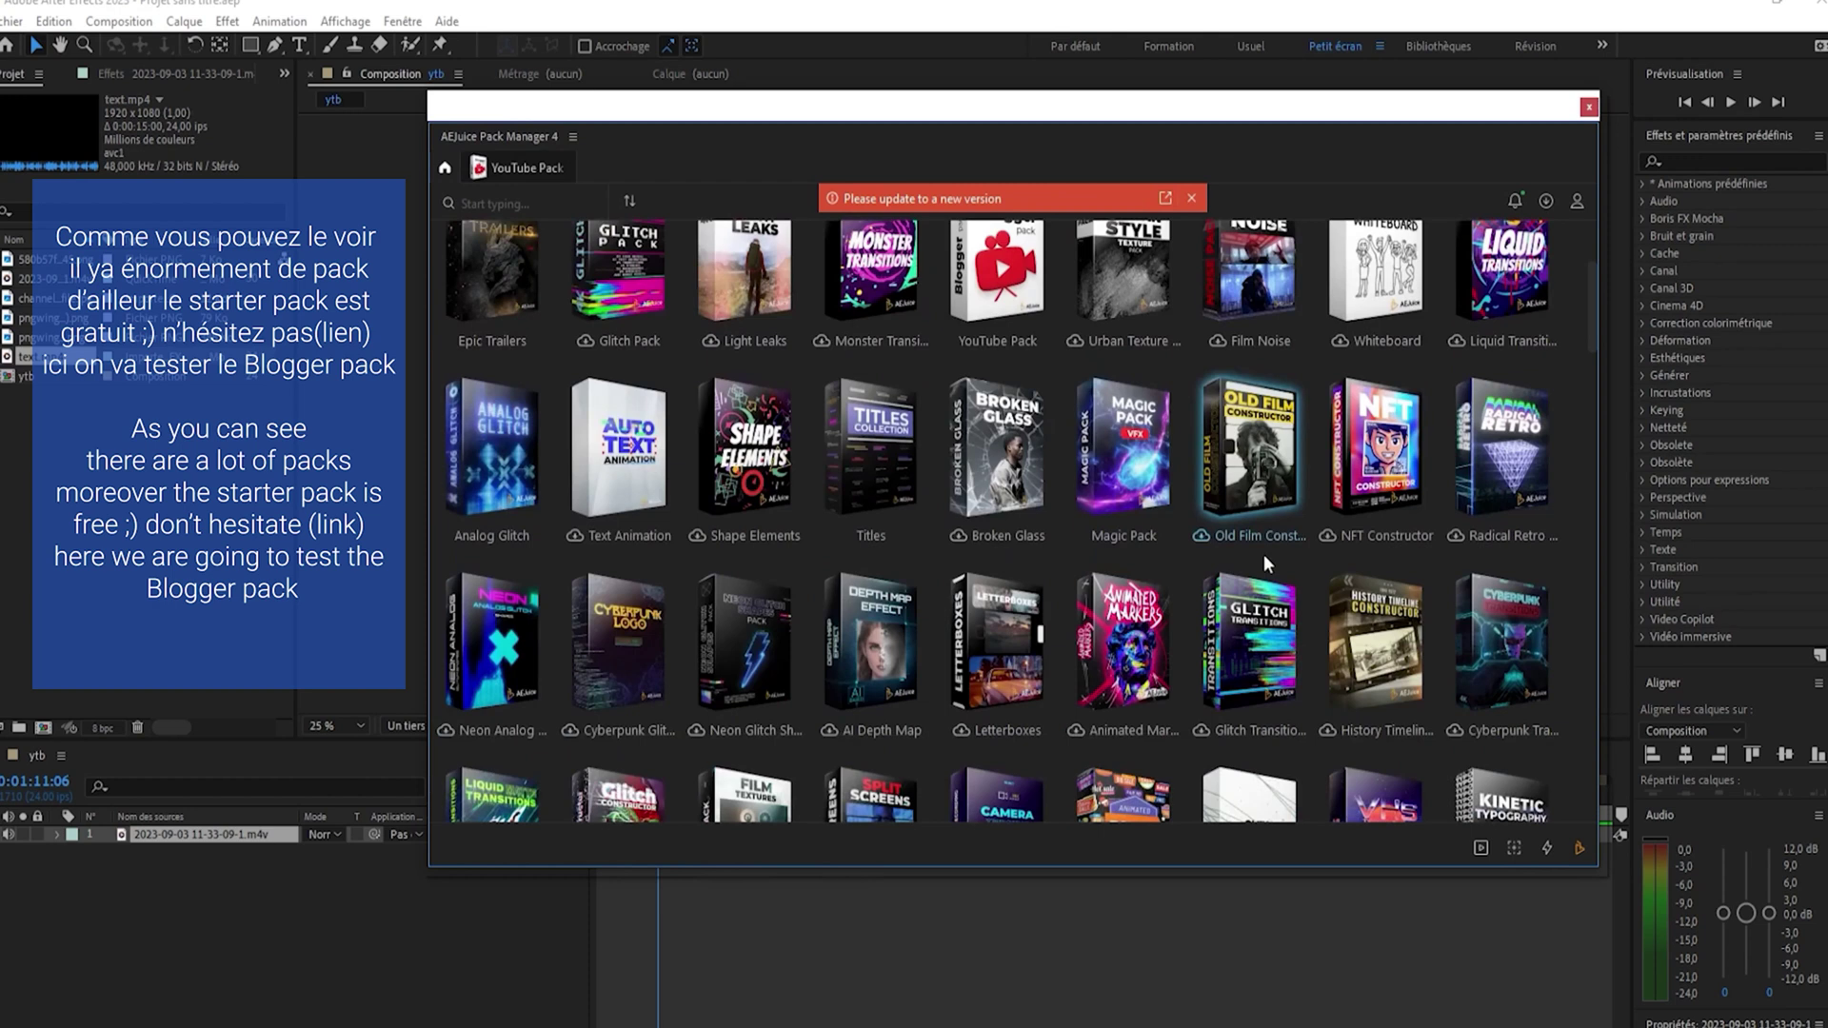
scroll(1264, 555, "down", 5)
scroll(724, 561, "down", 5)
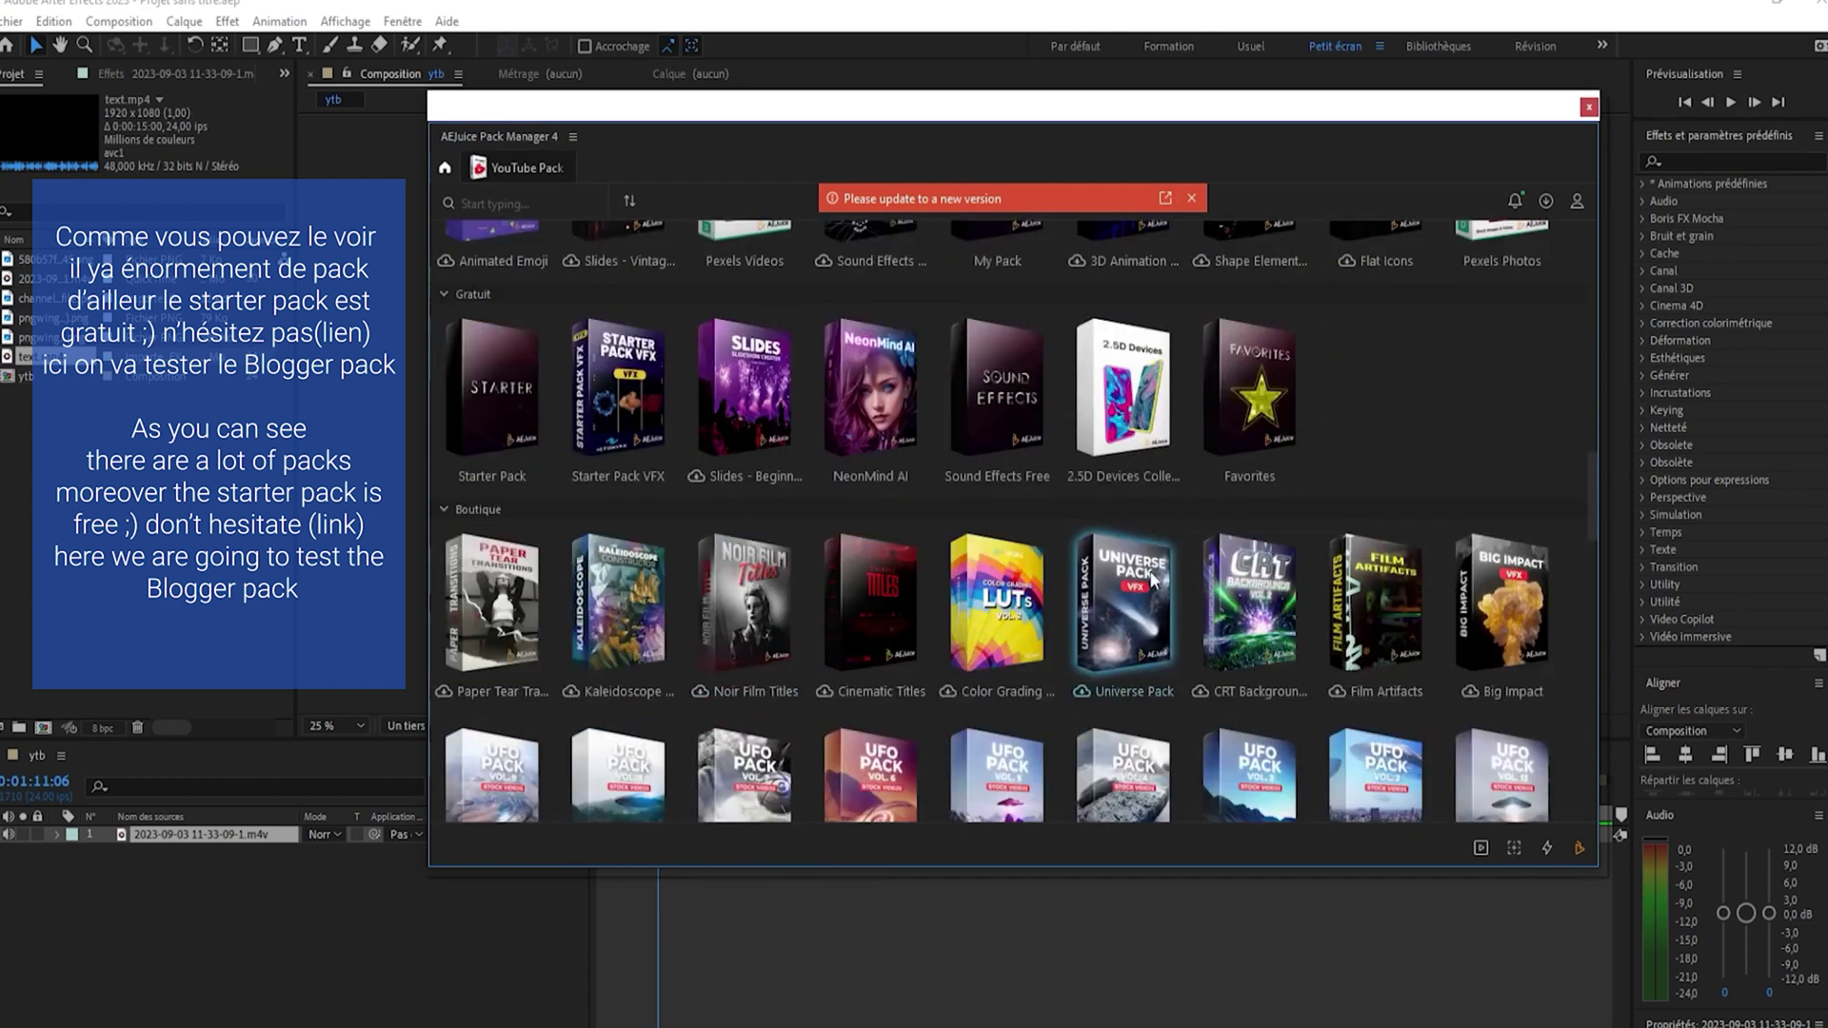
scroll(448, 405, "up", 1)
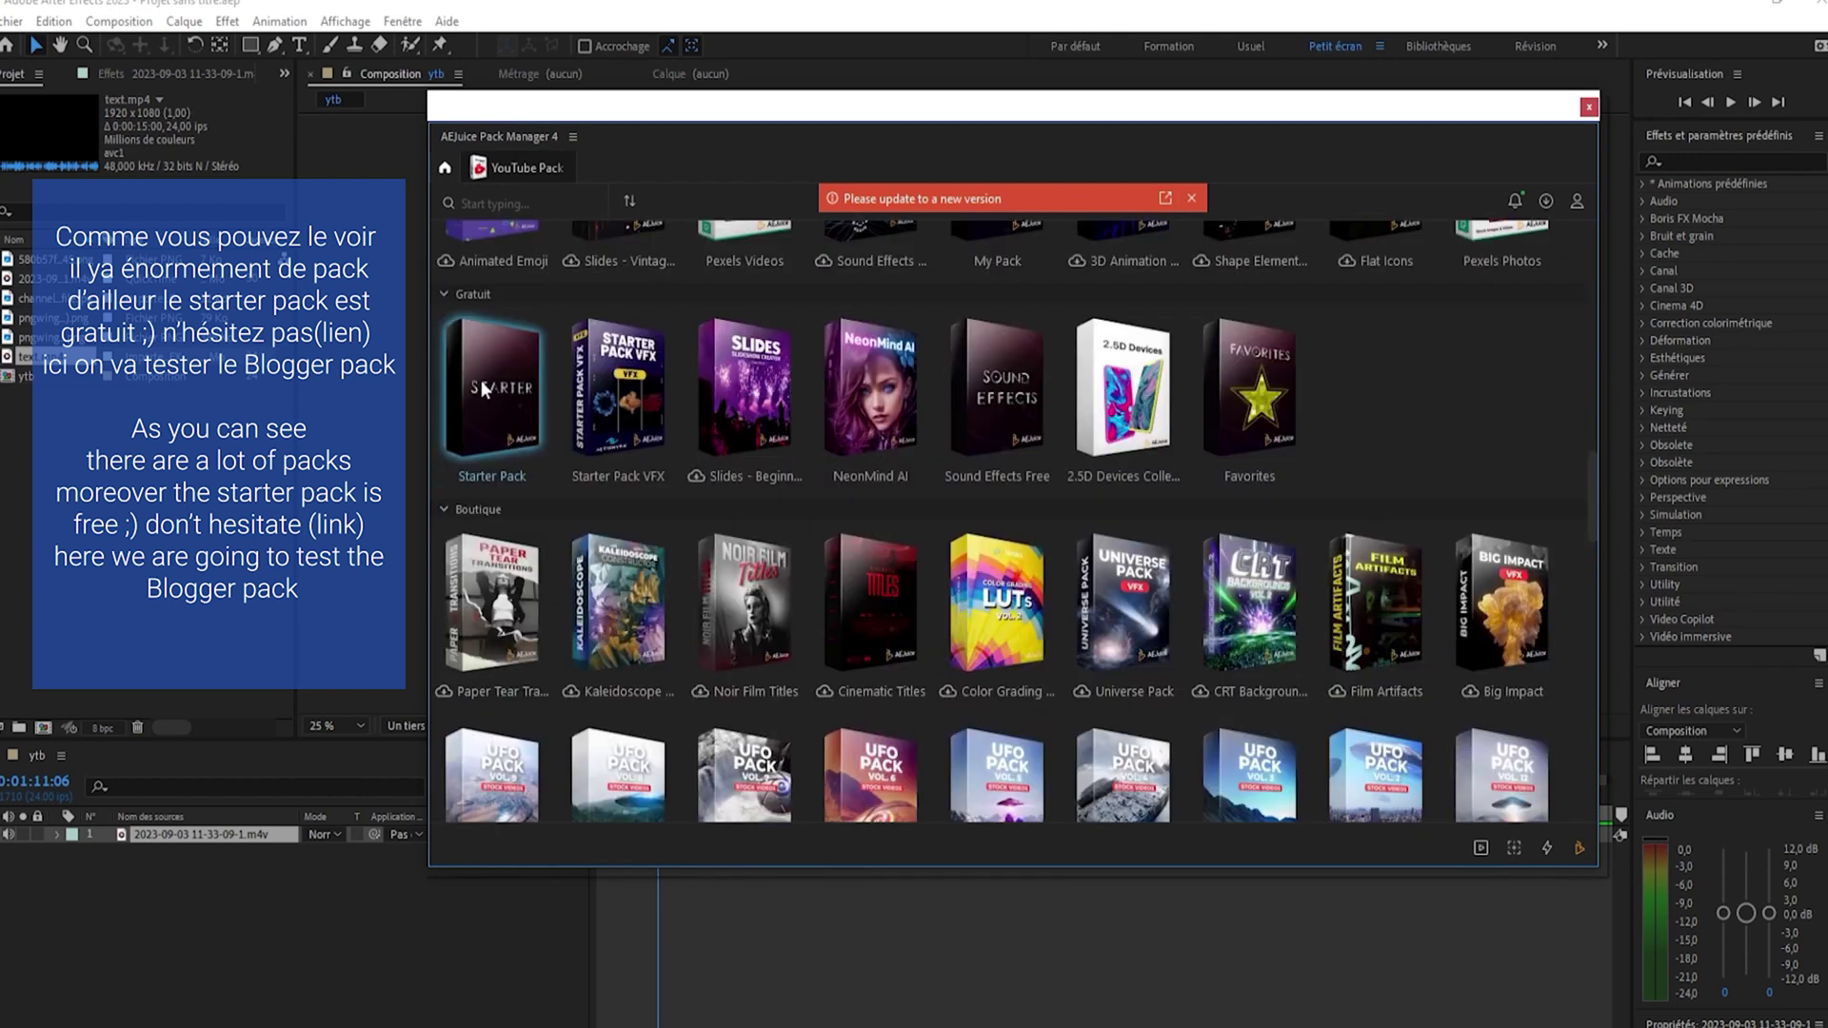
scroll(986, 493, "down", 10)
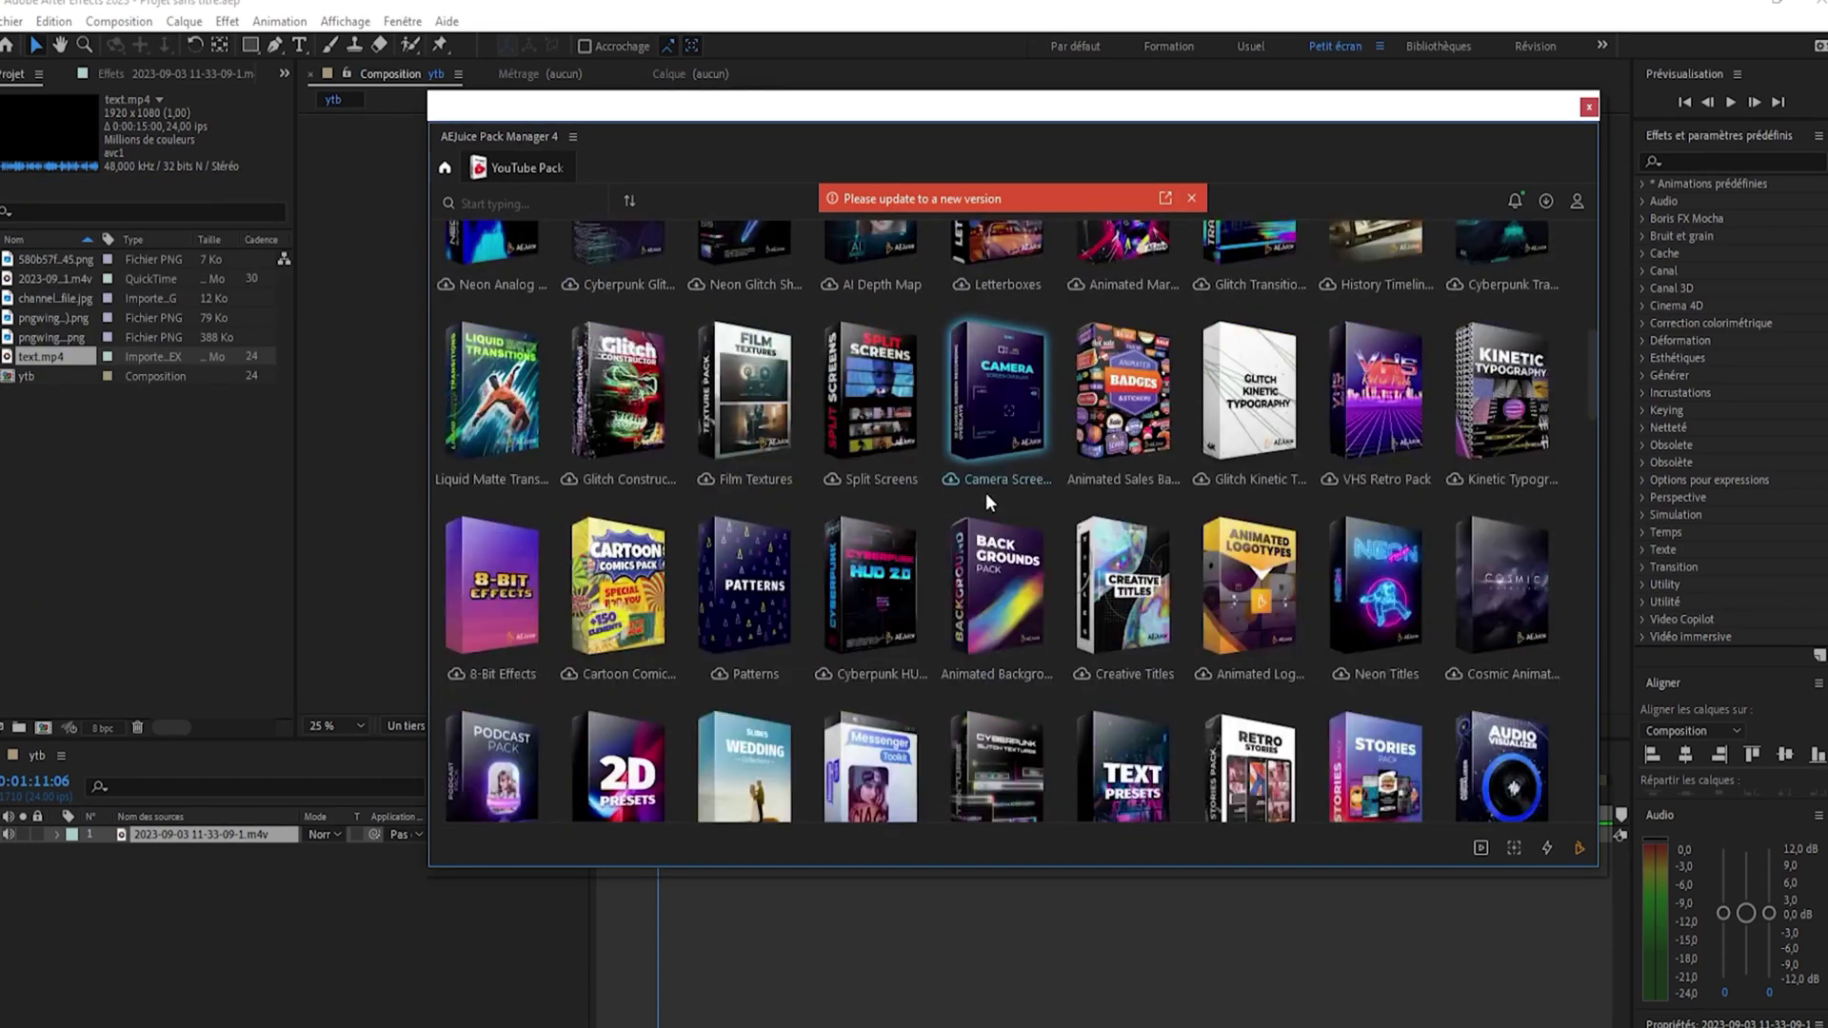
scroll(986, 493, "up", 4)
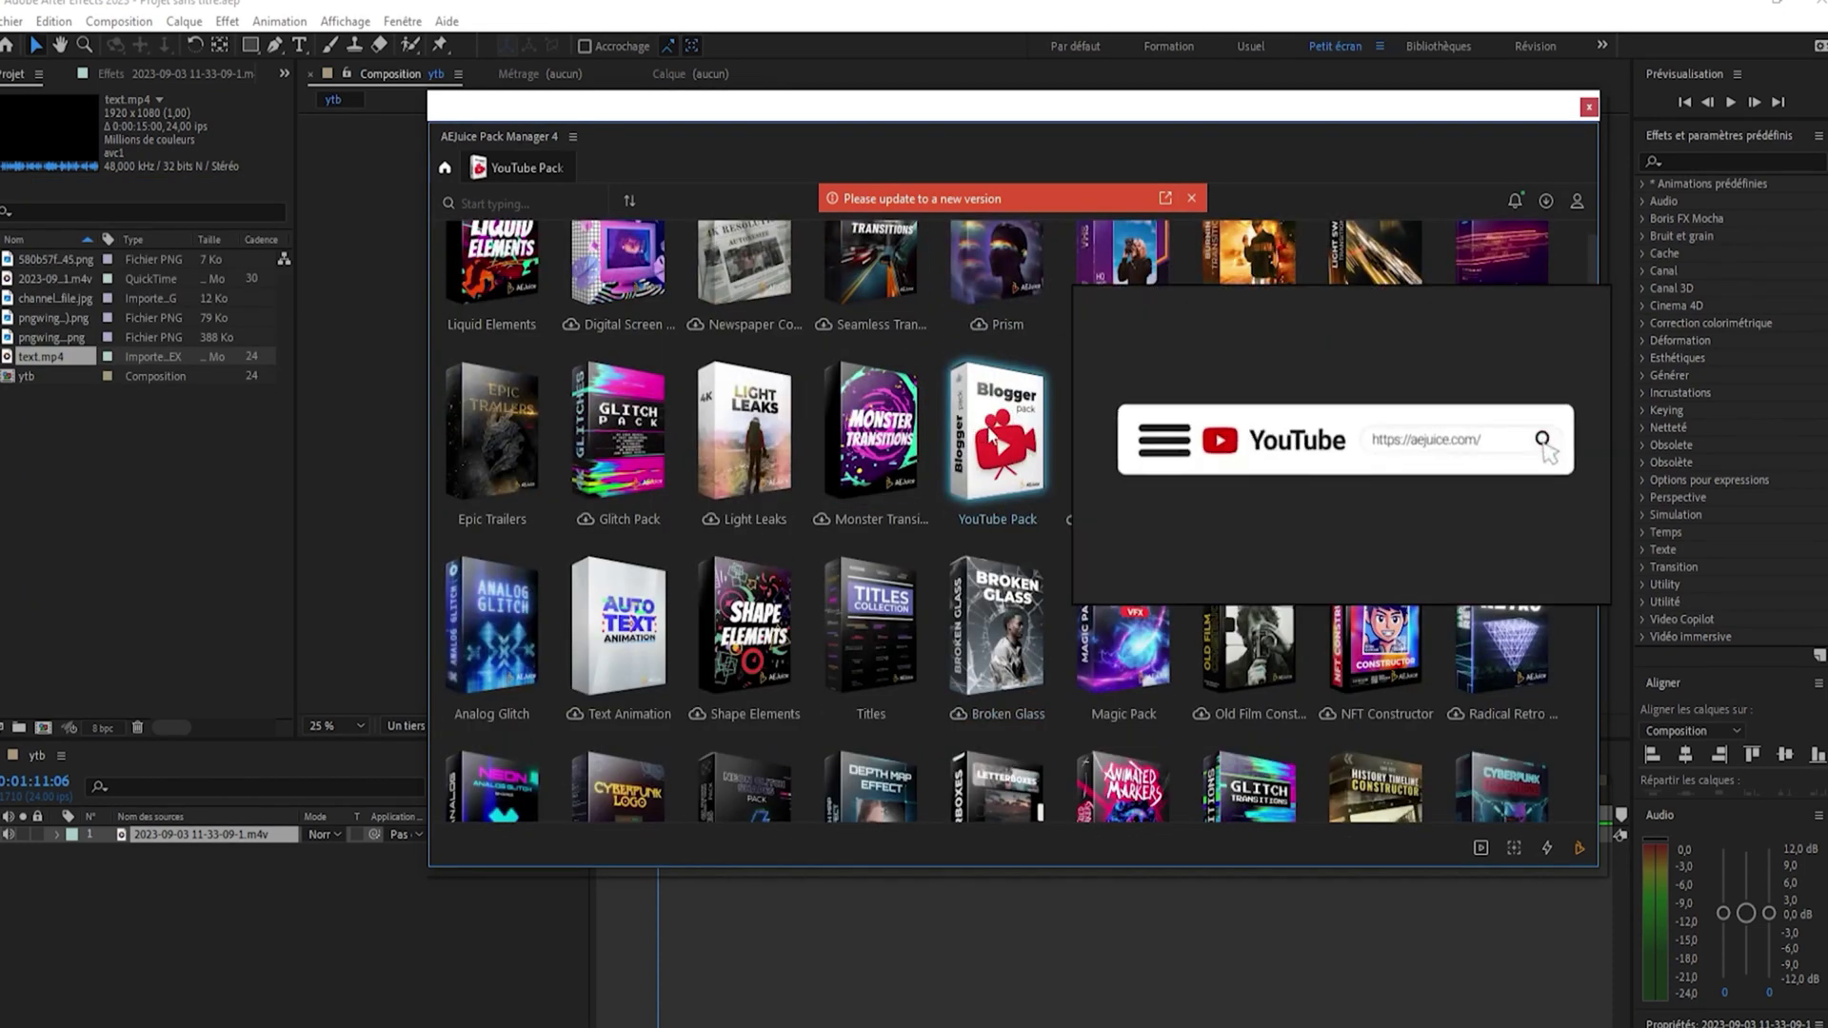
left_click(987, 425)
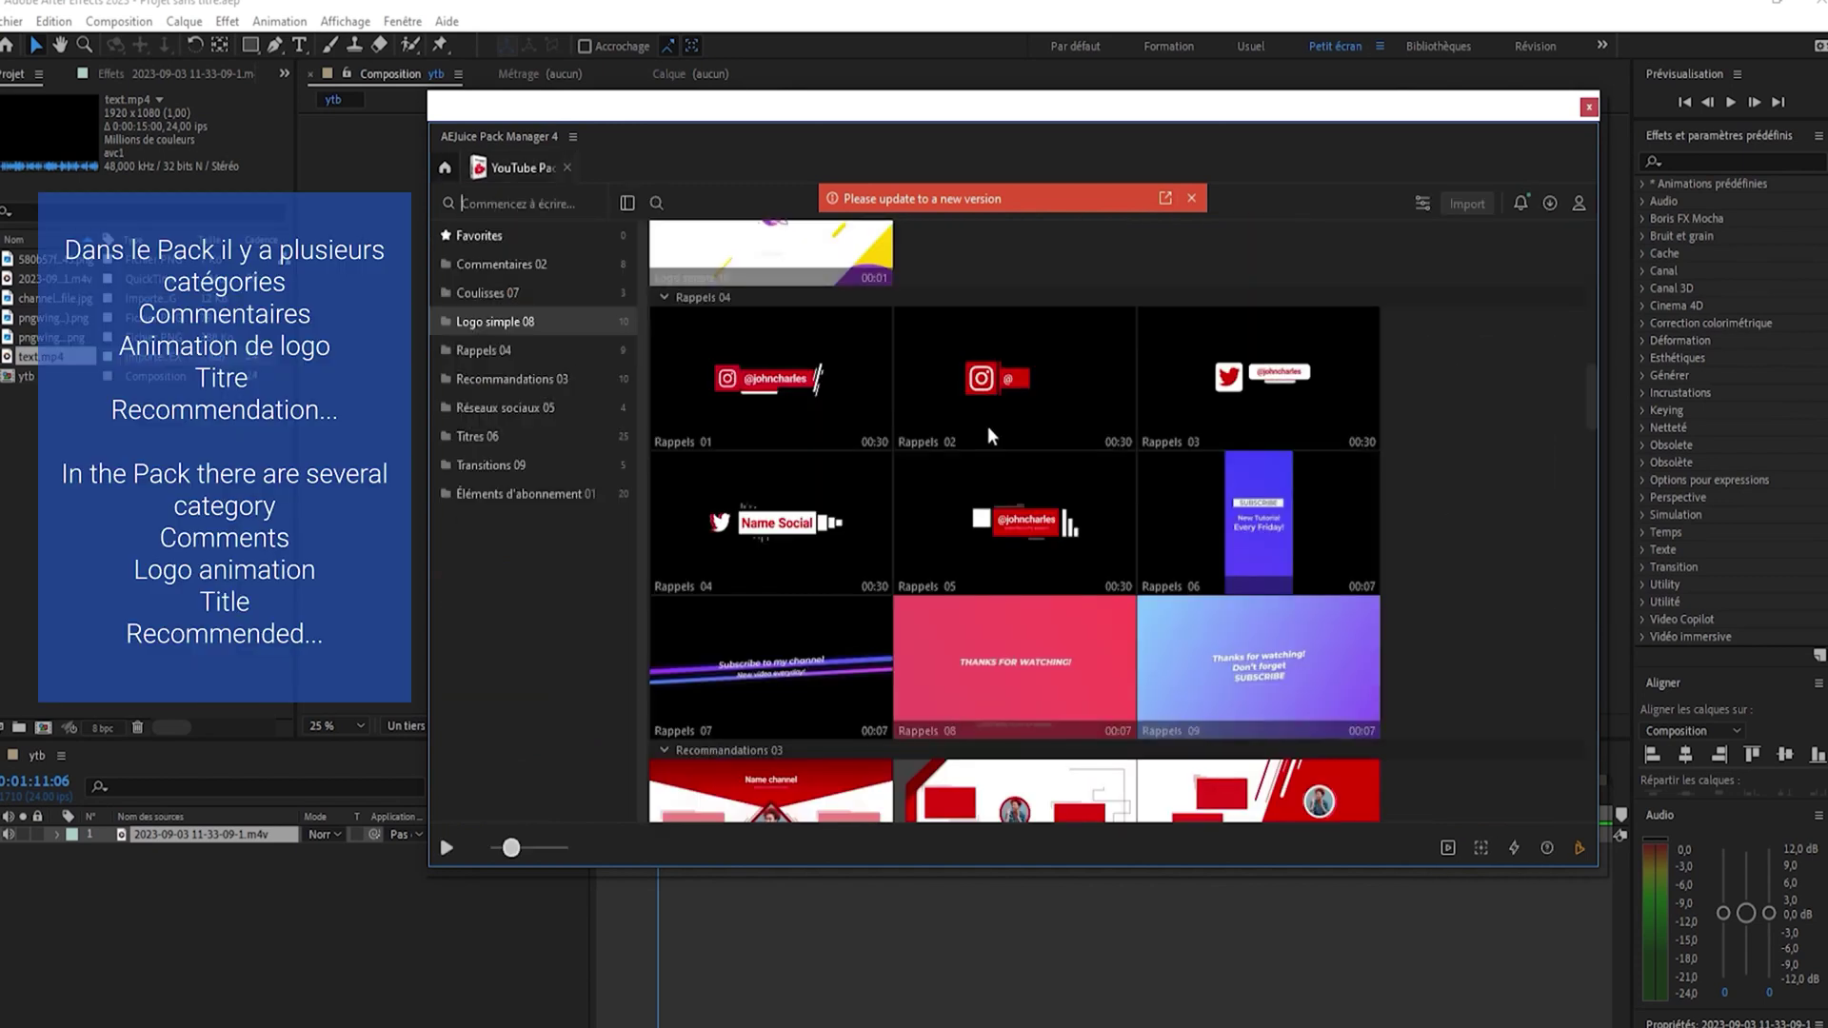
Examine the YouTube Pack's template categories, from Commentaires 02 through Éléments d'abonnement 01
left_click(497, 267)
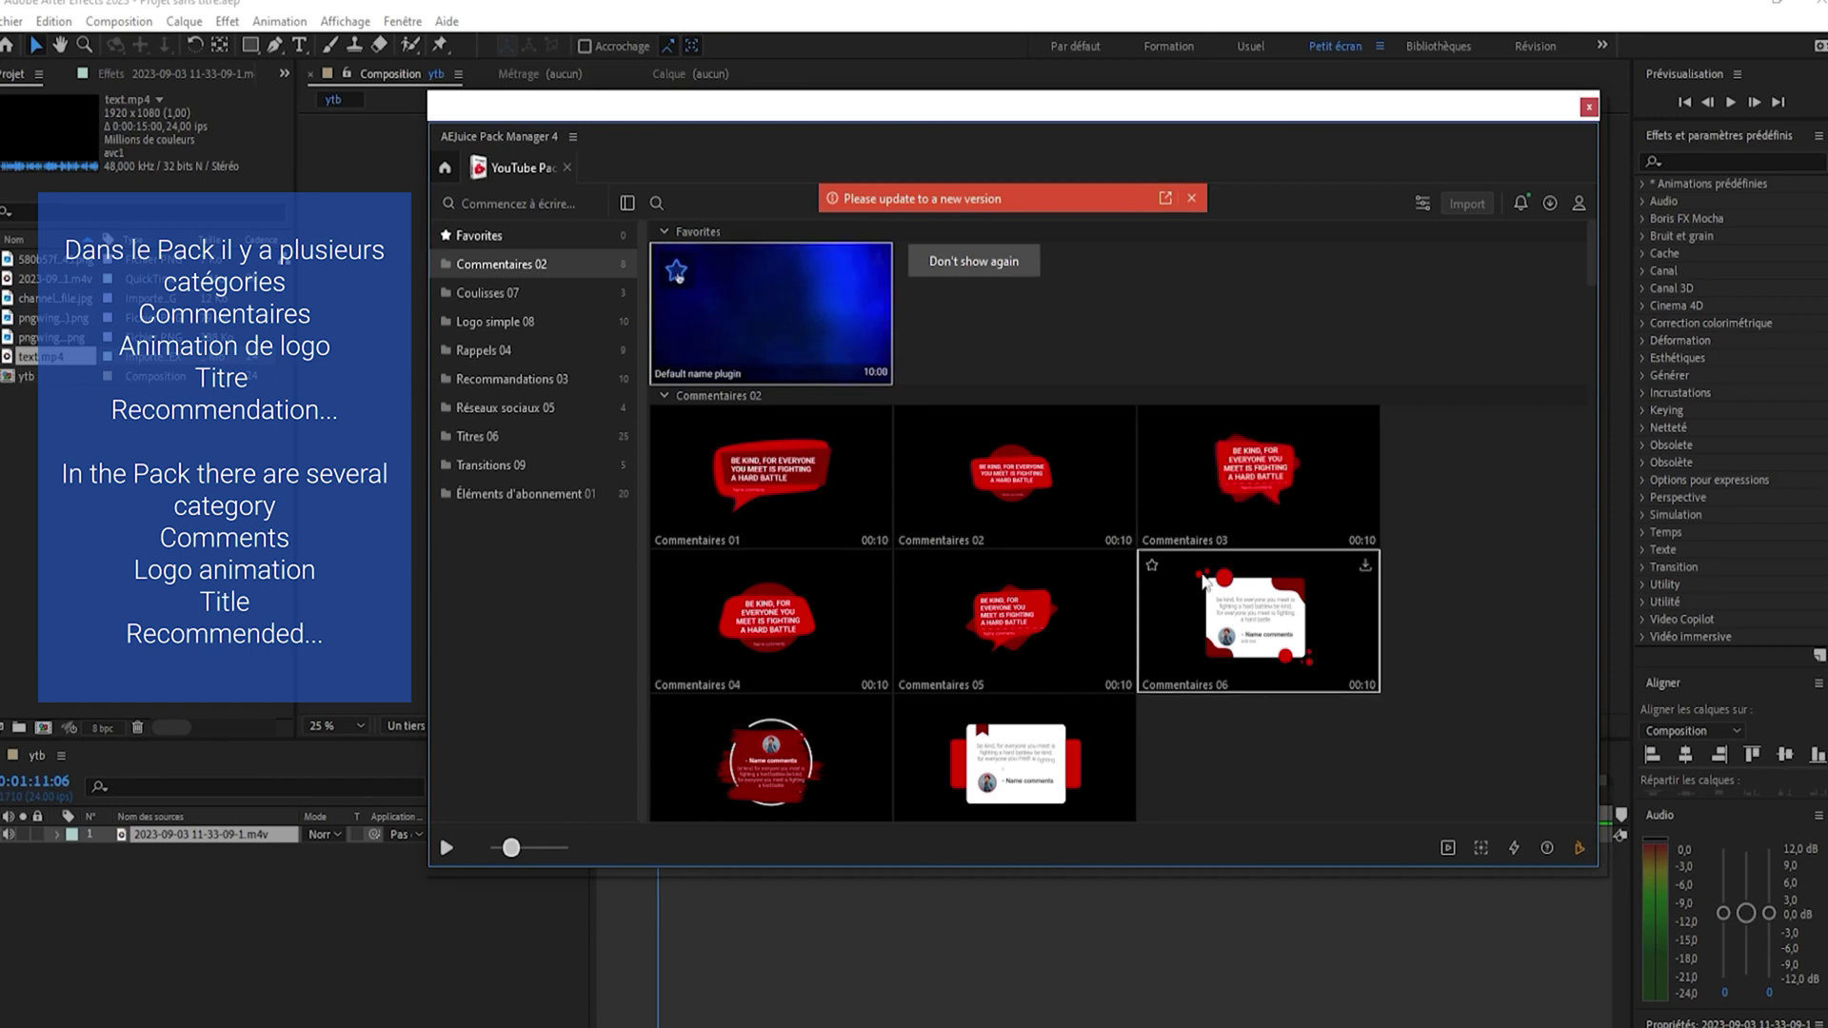
left_click(484, 297)
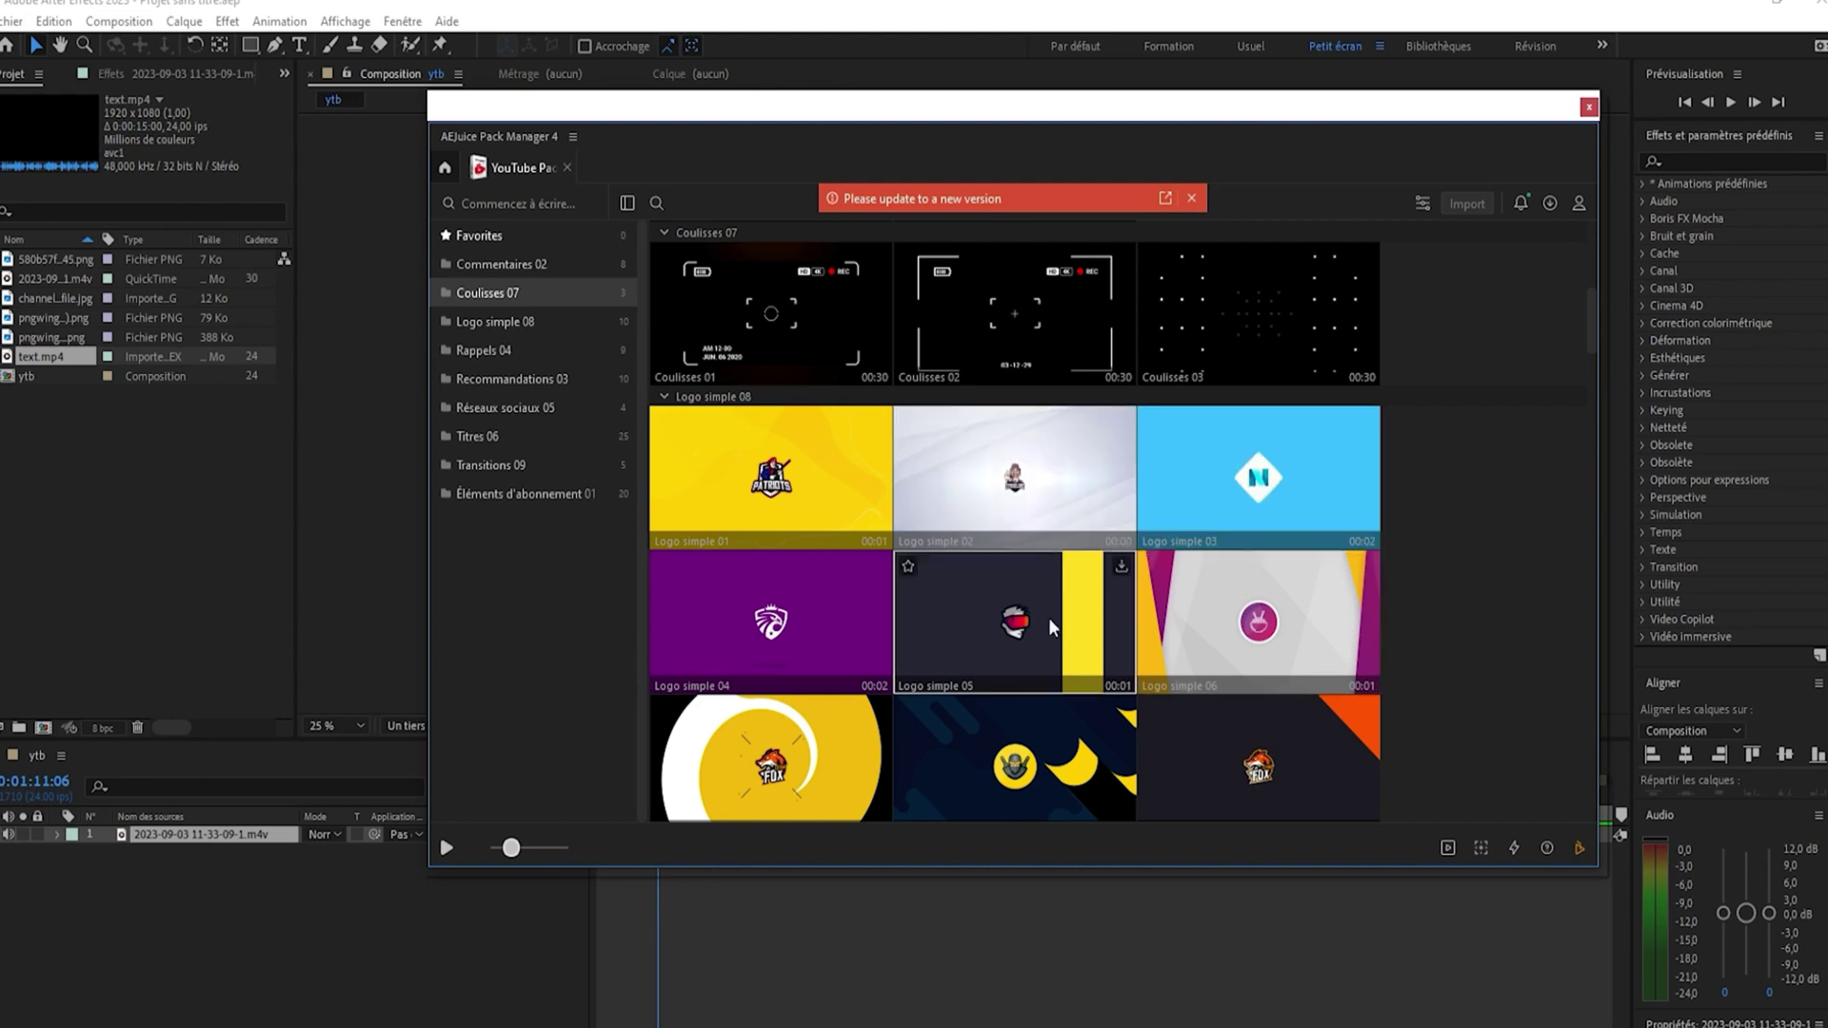
left_click(497, 323)
left_click(494, 358)
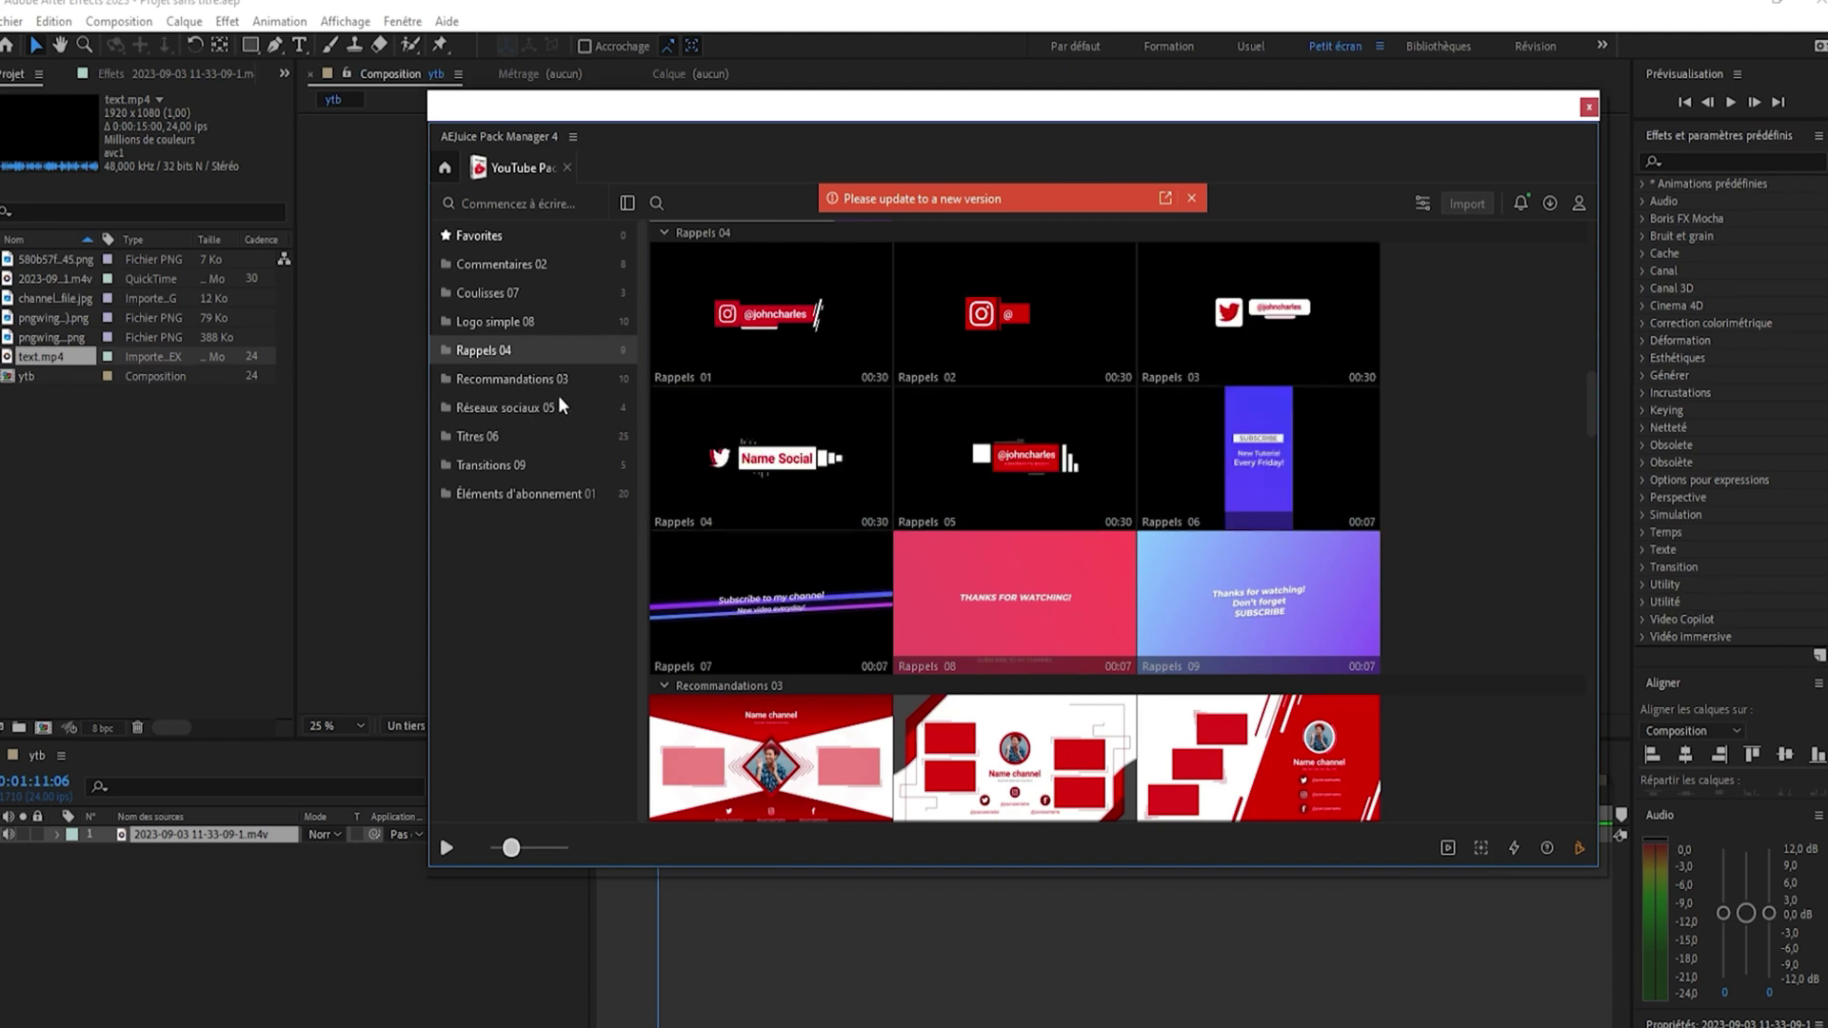
scroll(957, 483, "down", 3)
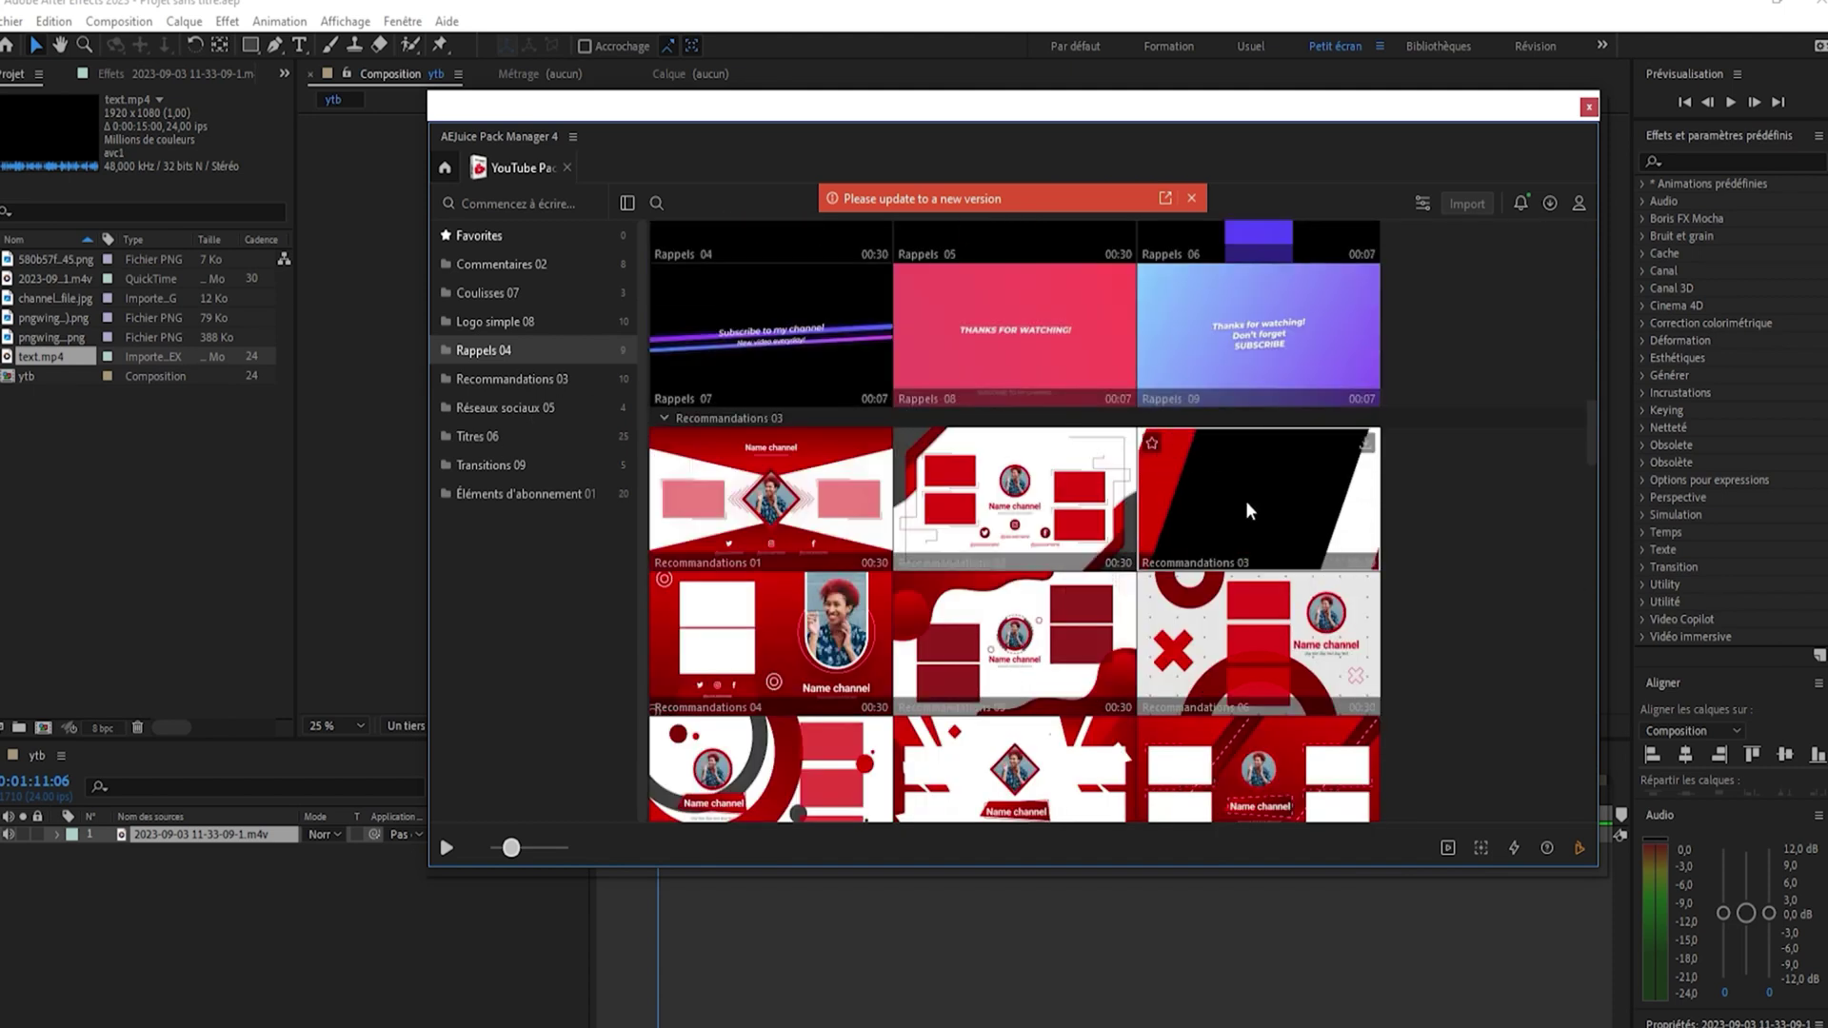
scroll(1133, 653, "down", 6)
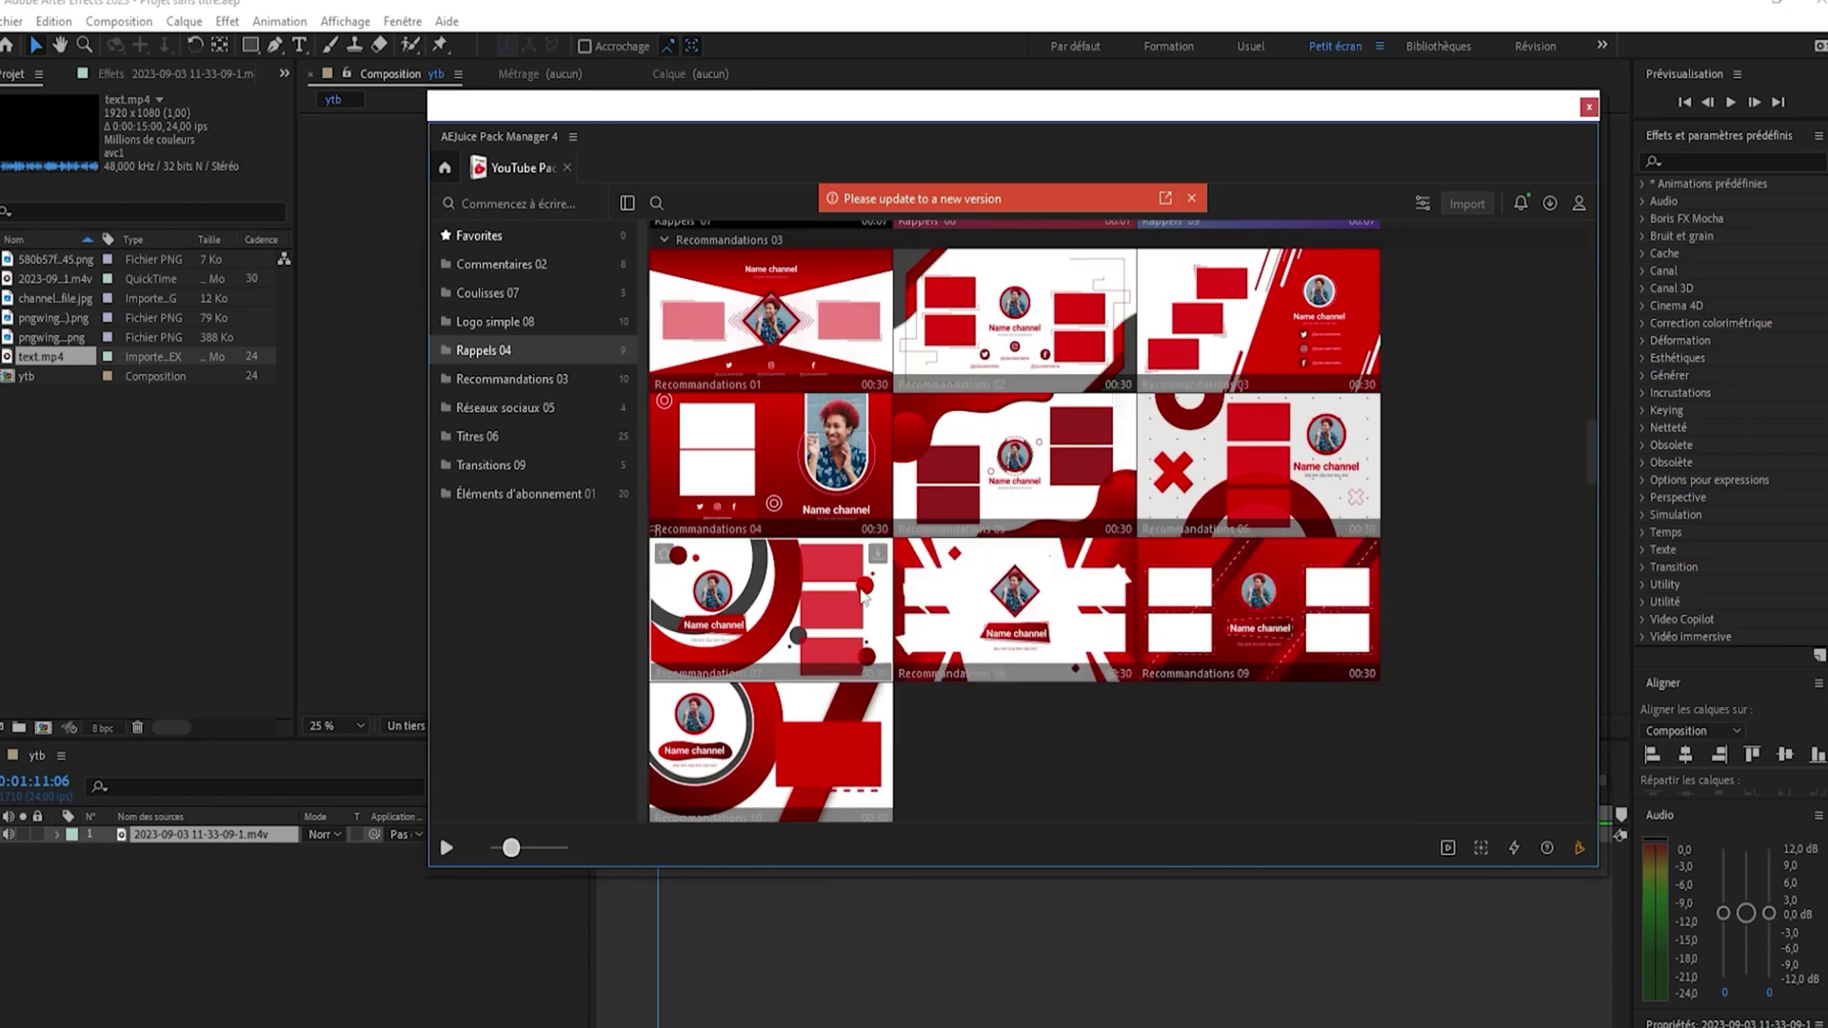
scroll(743, 608, "down", 10)
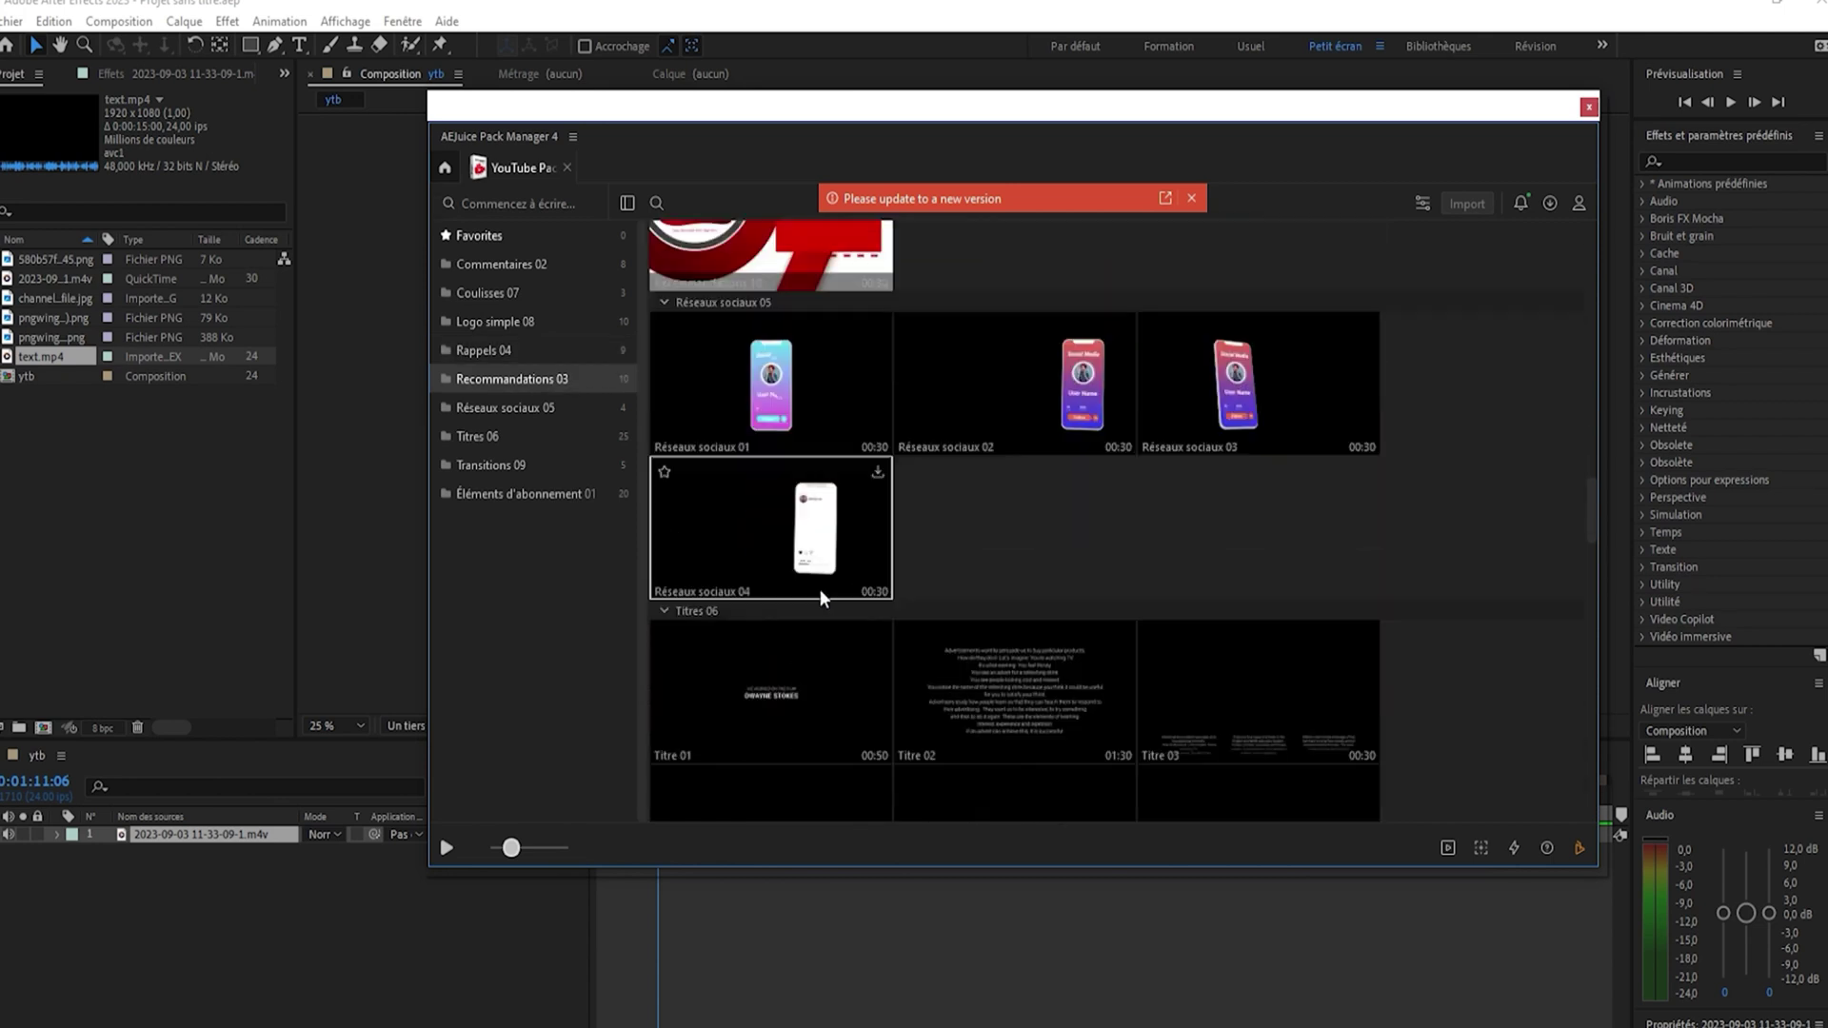
scroll(946, 561, "down", 11)
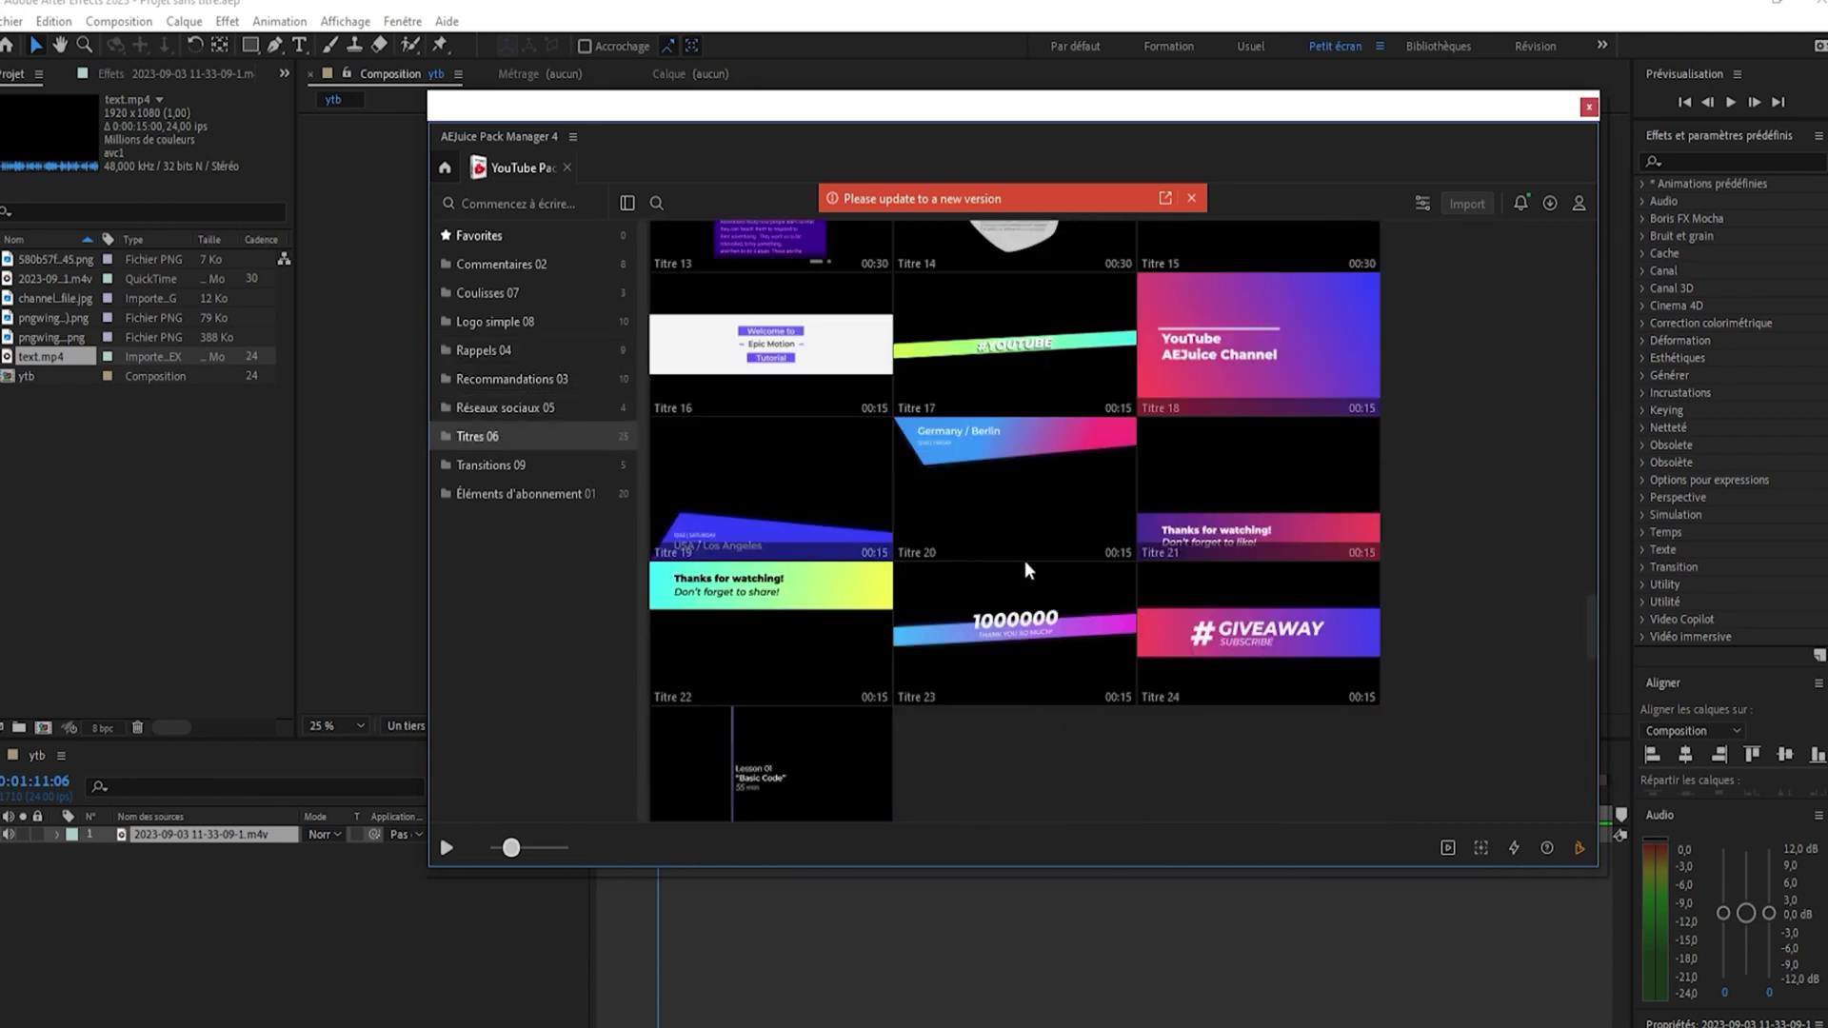
scroll(1048, 552, "down", 8)
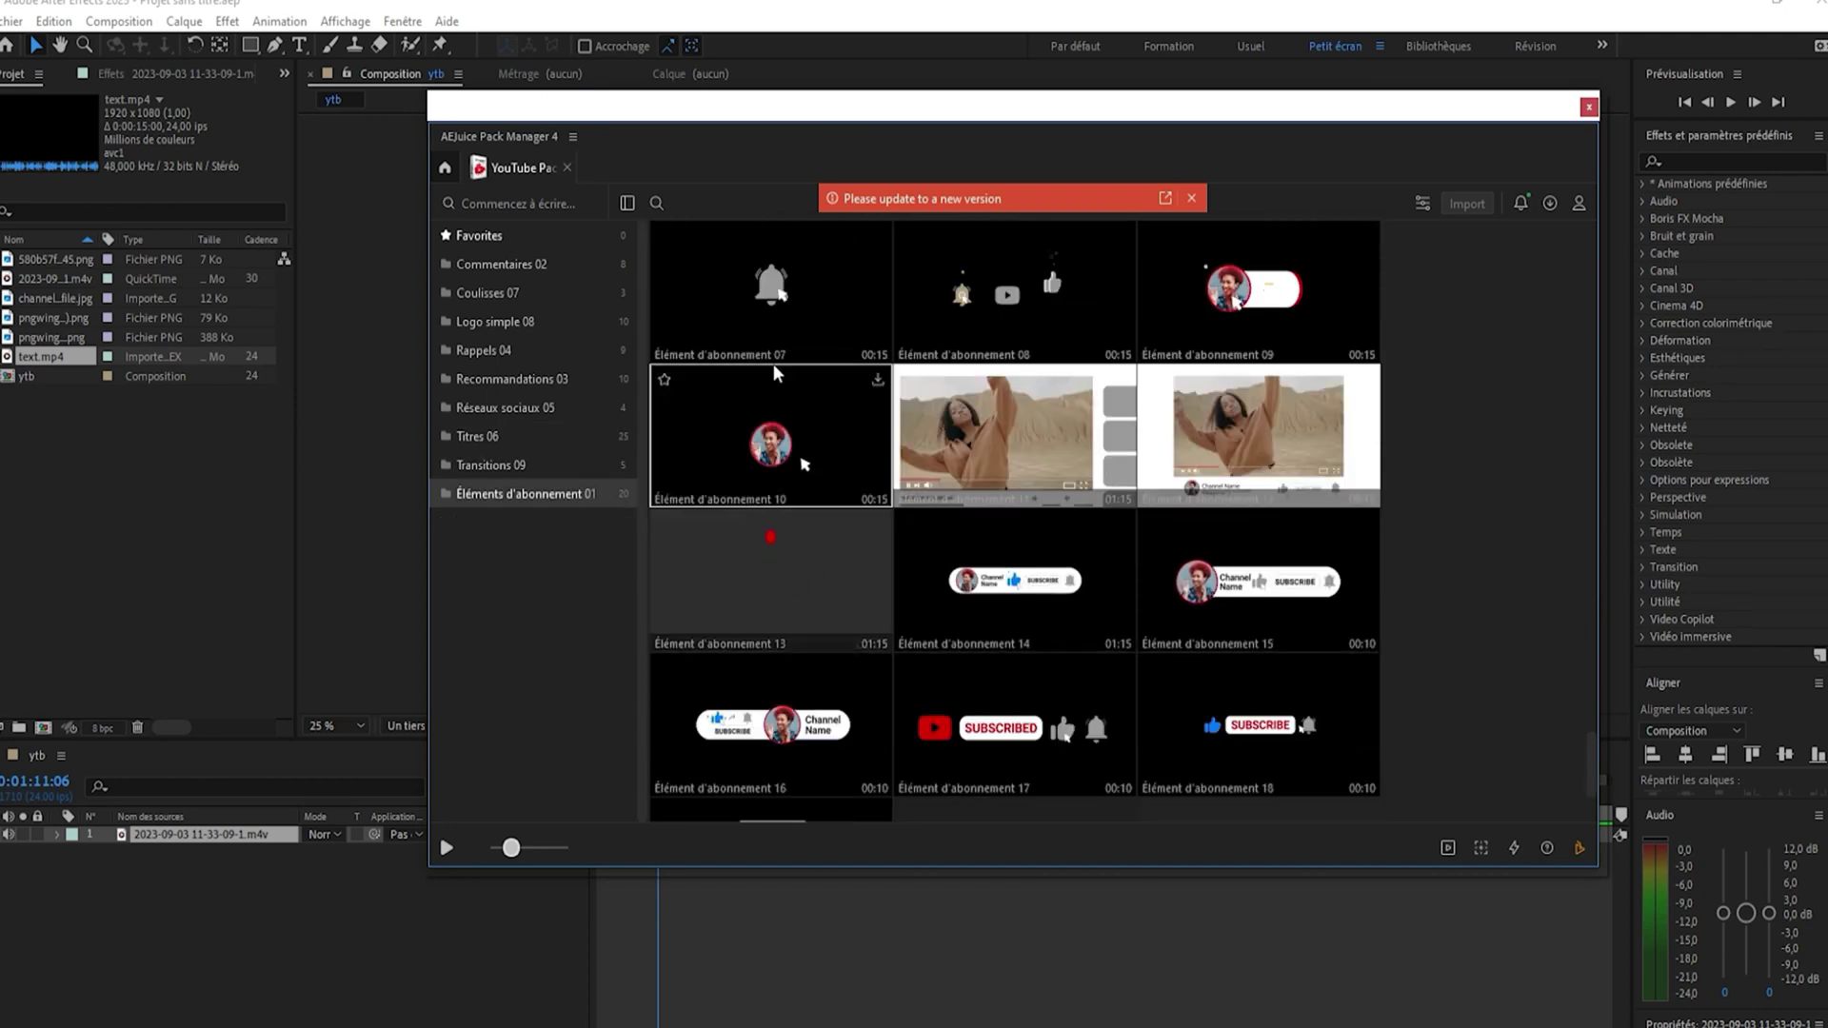
scroll(1104, 705, "down", 1)
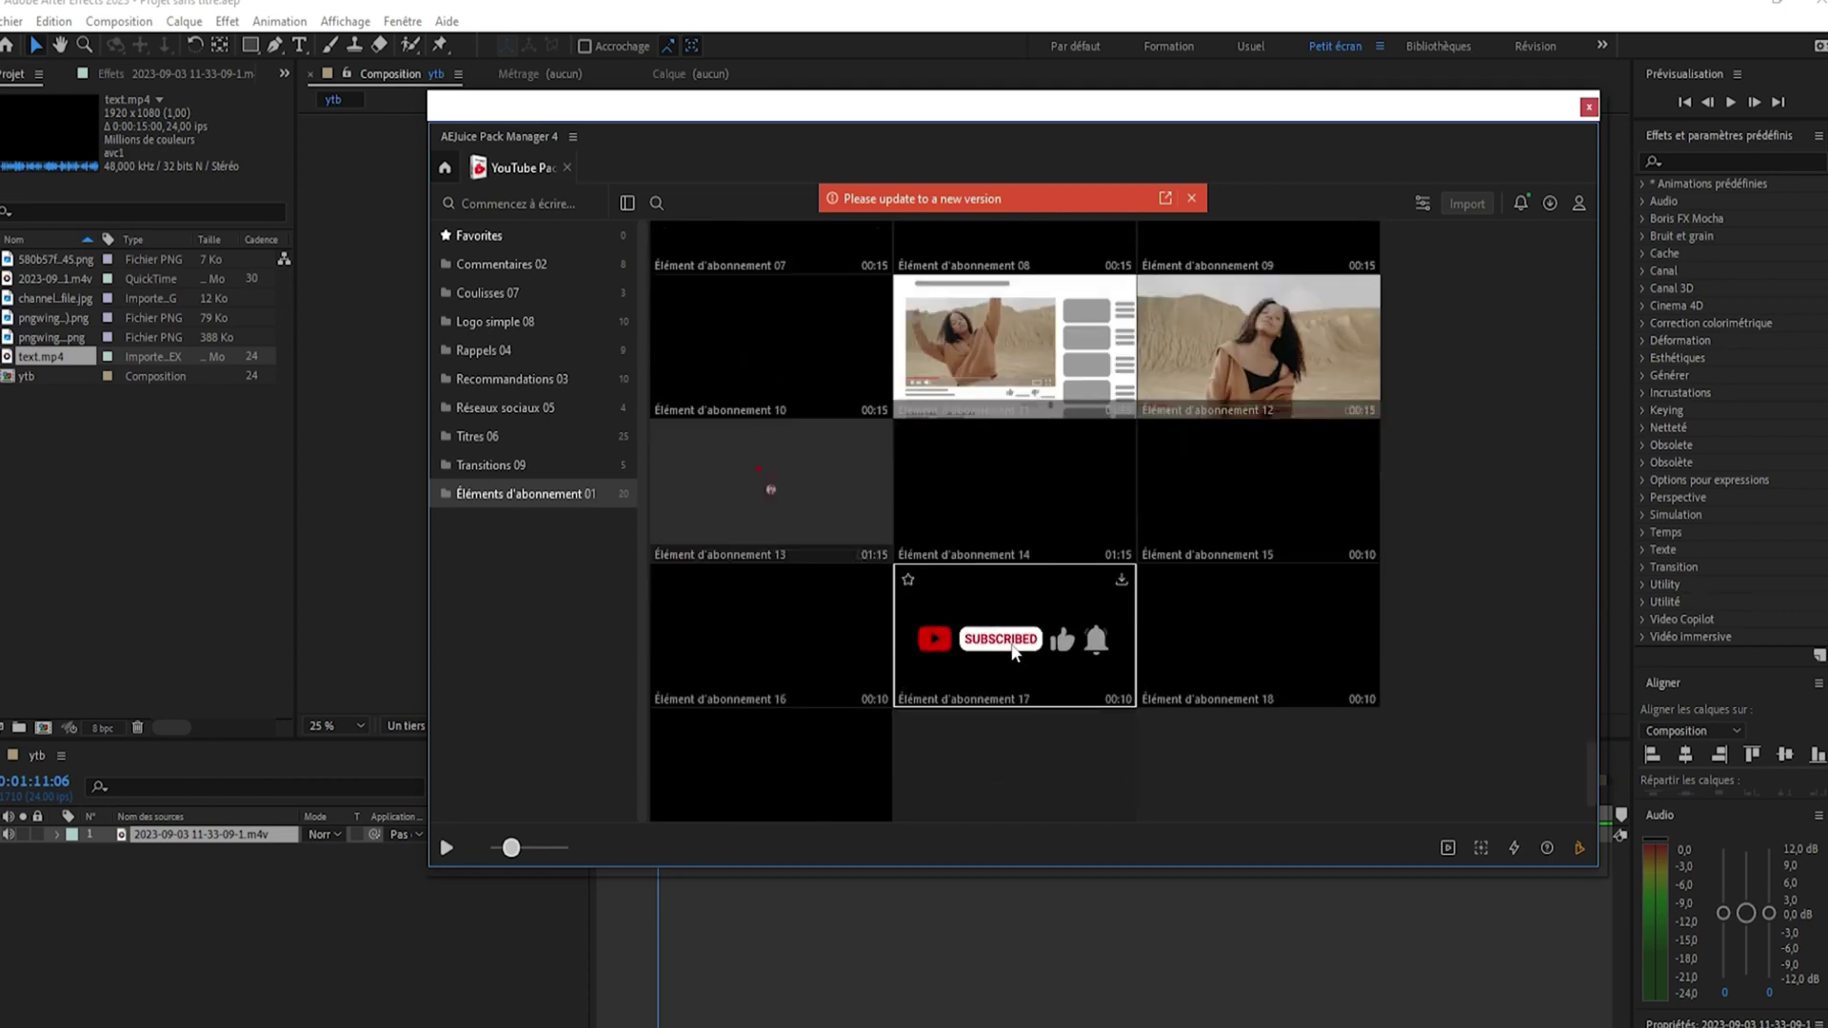
scroll(990, 571, "up", 15)
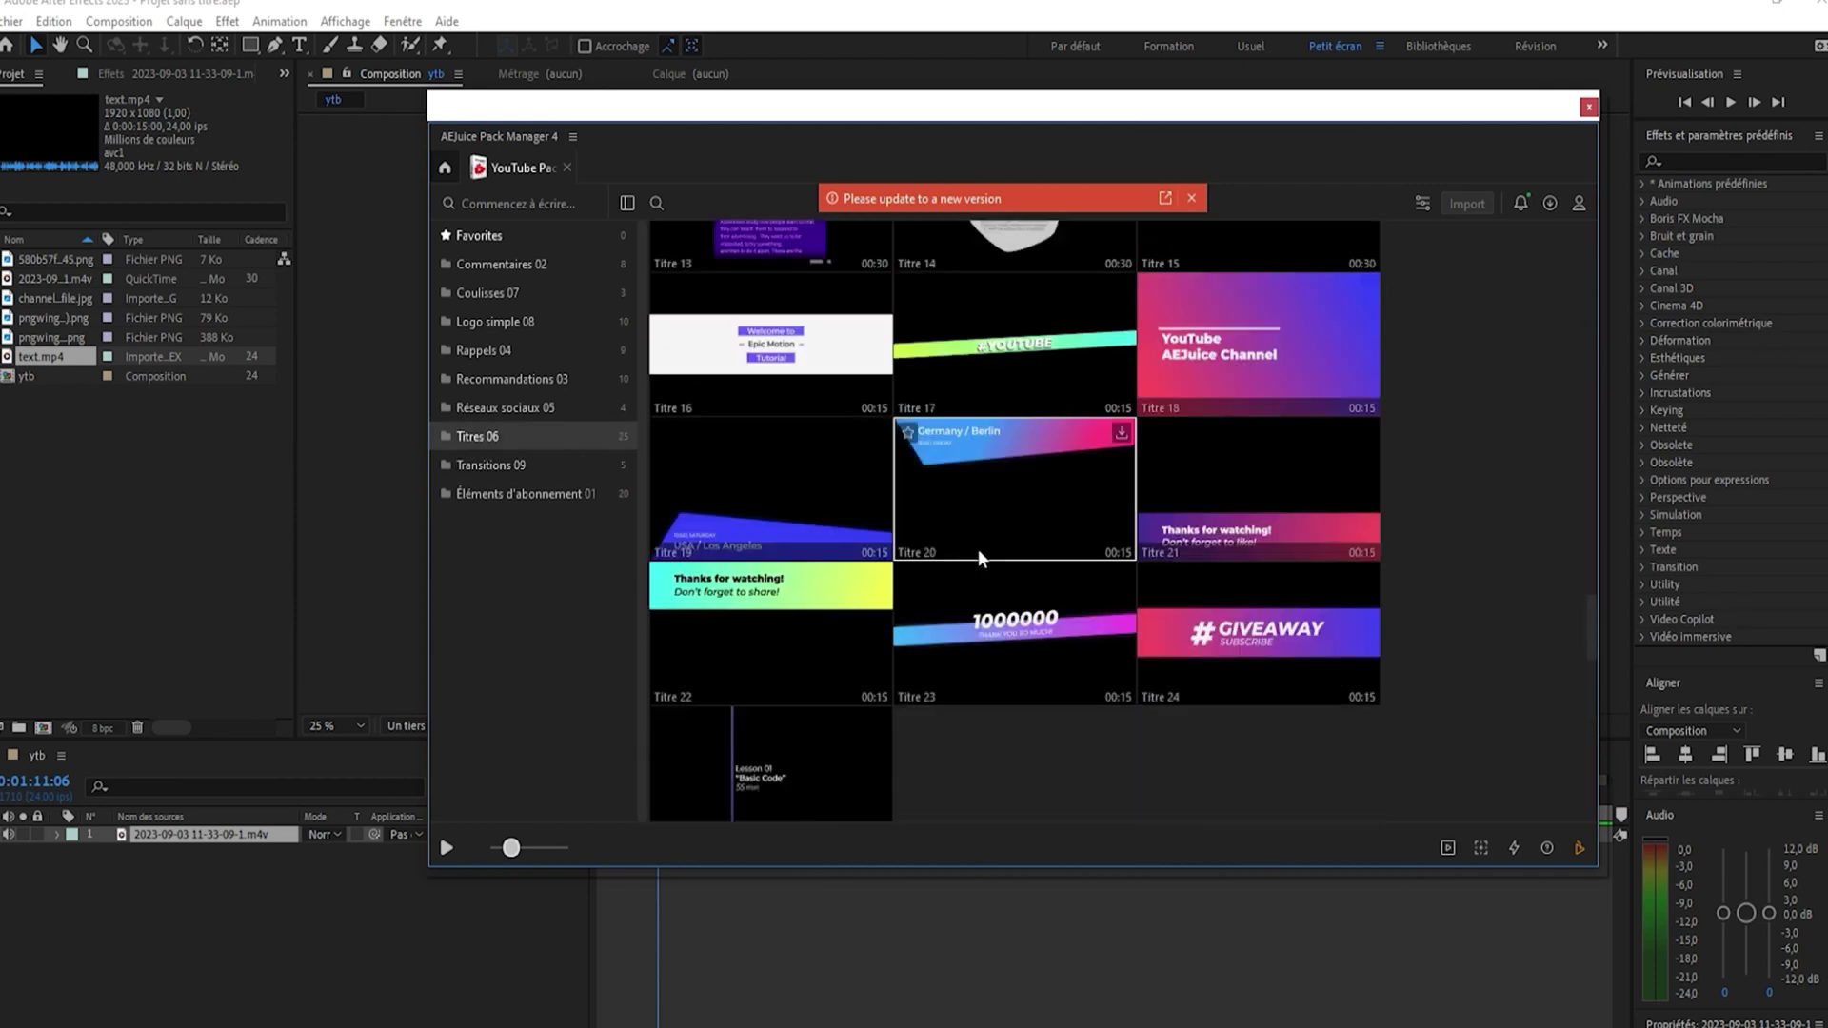
scroll(982, 559, "up", 20)
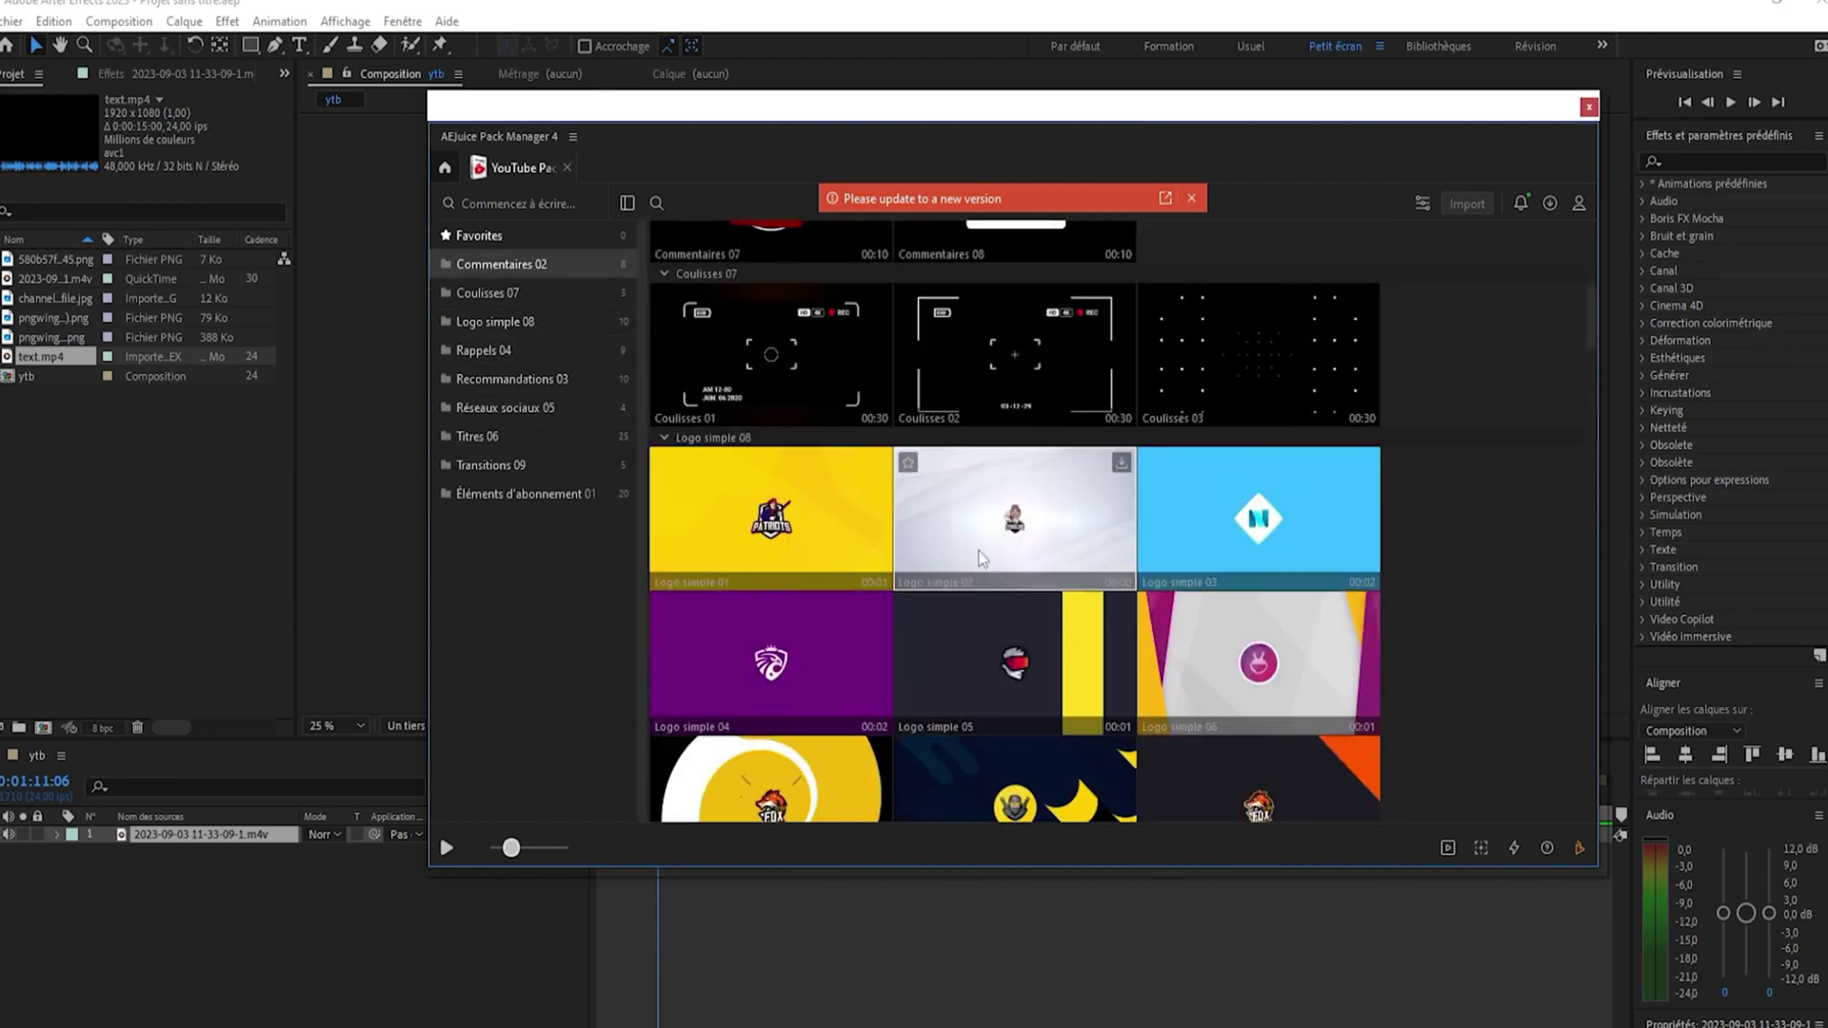
Add the Rappels 02 and Recommandations 03 templates as layers above the video in the ytb composition
scroll(981, 557, "down", 12)
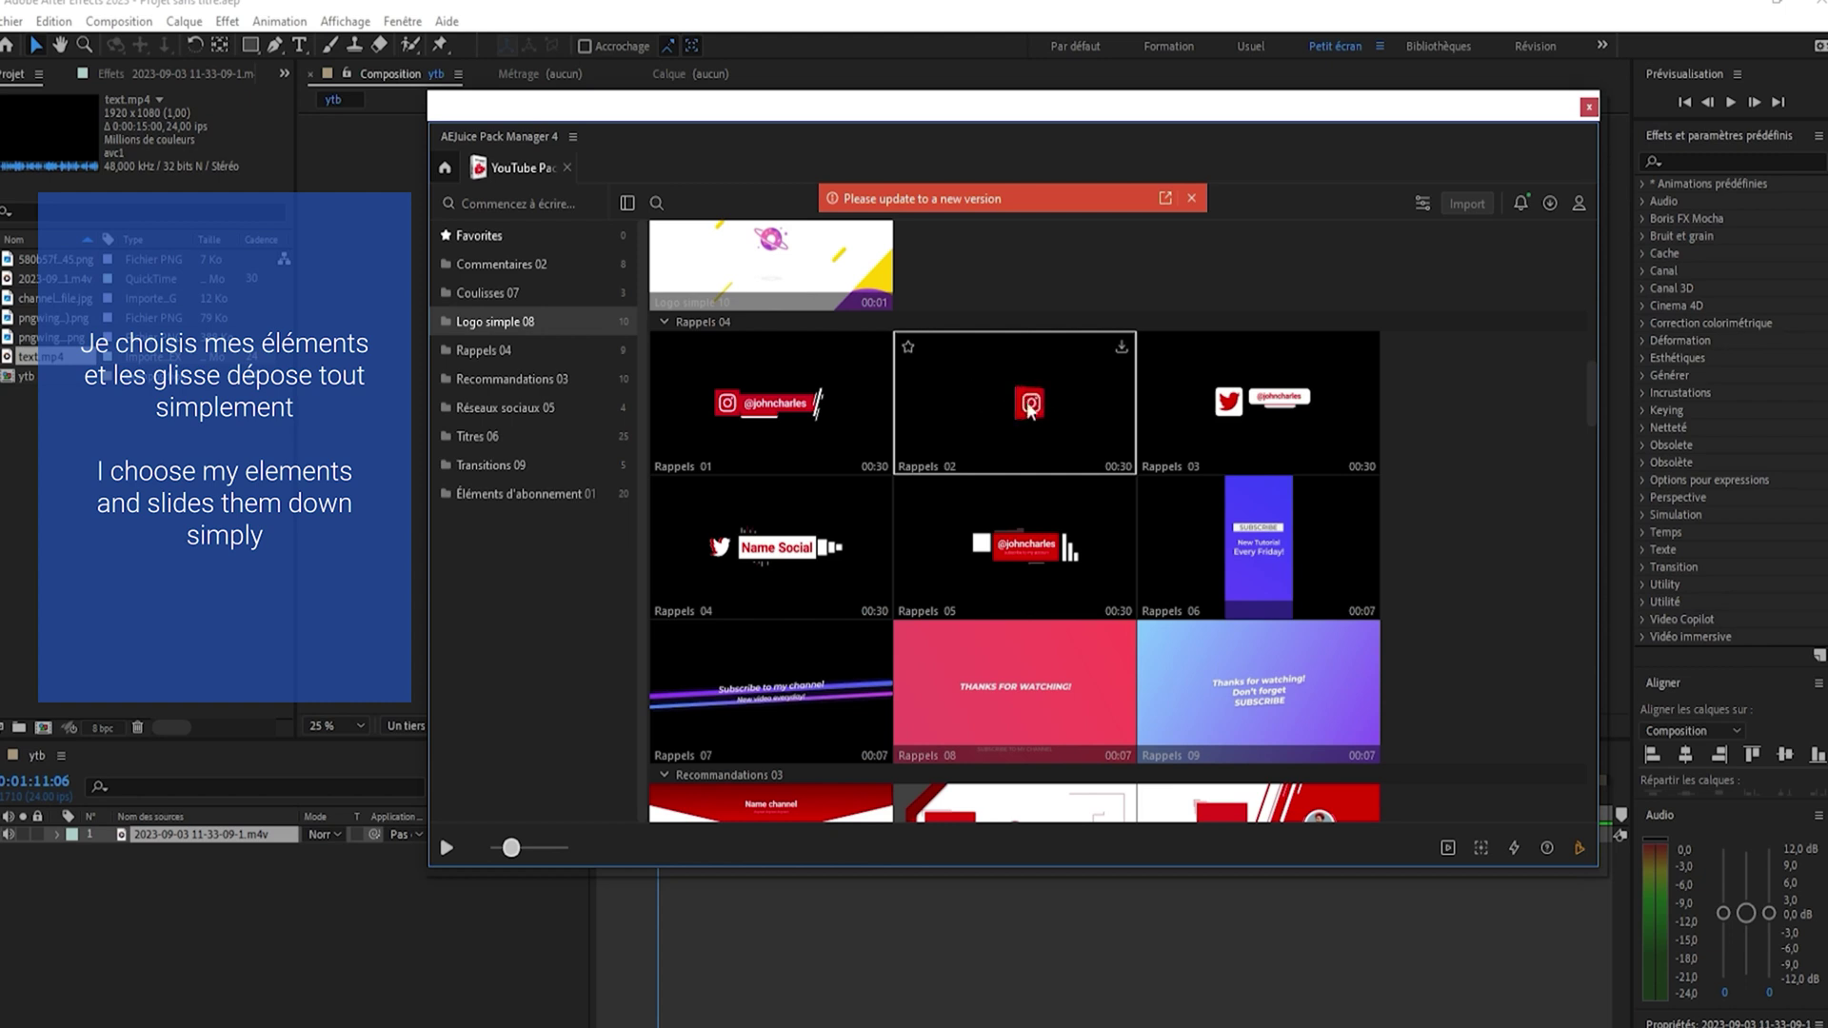
left_click_drag(1029, 409, 108, 885)
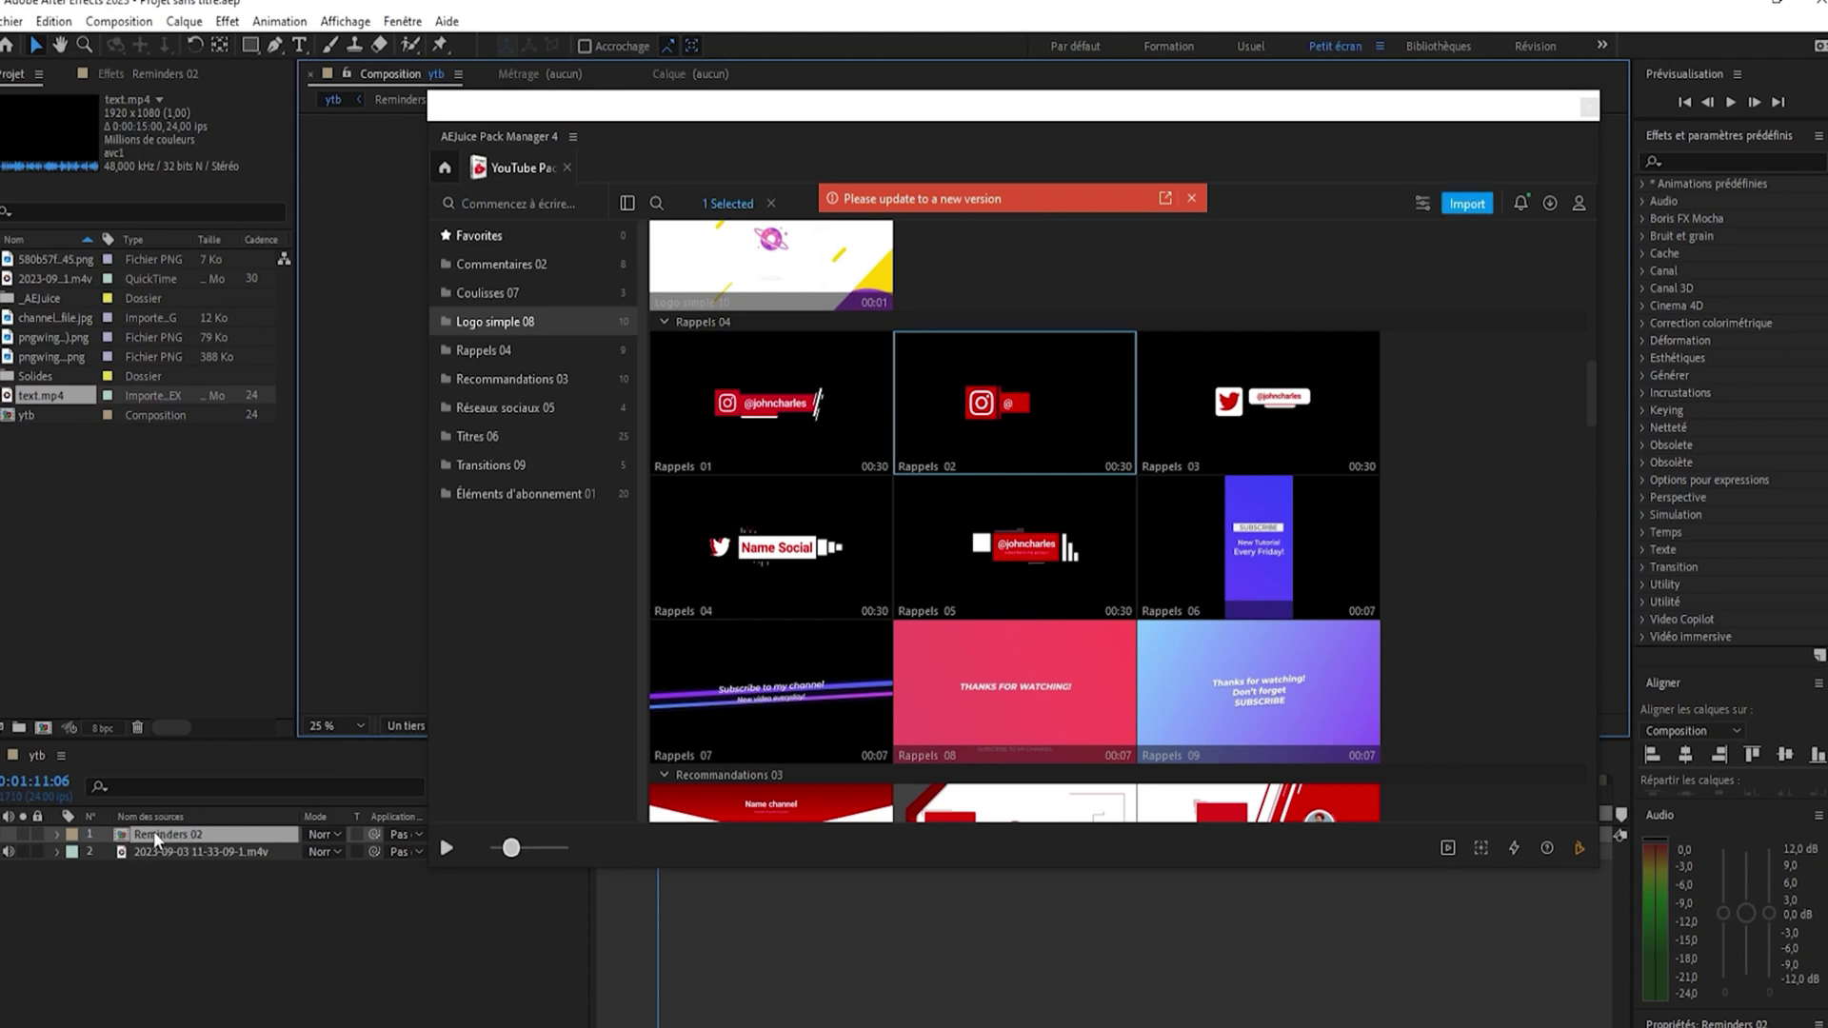
left_click(156, 831)
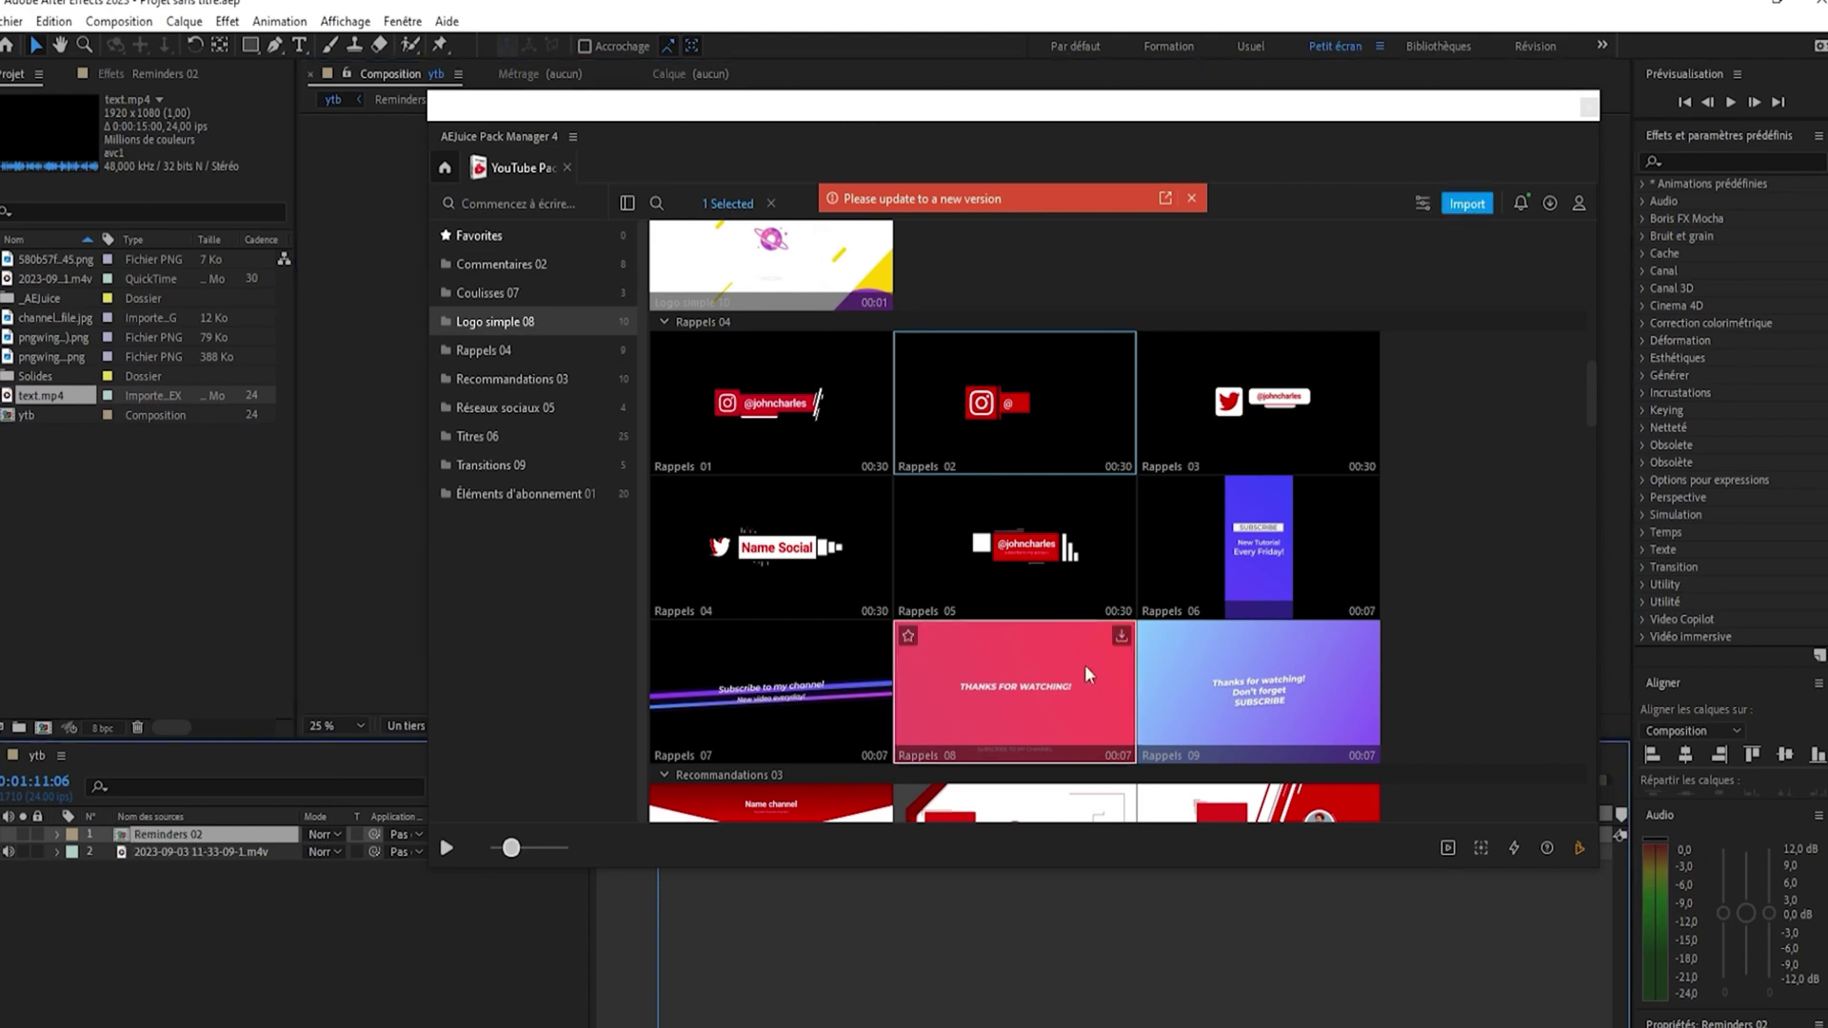
scroll(1095, 514, "down", 5)
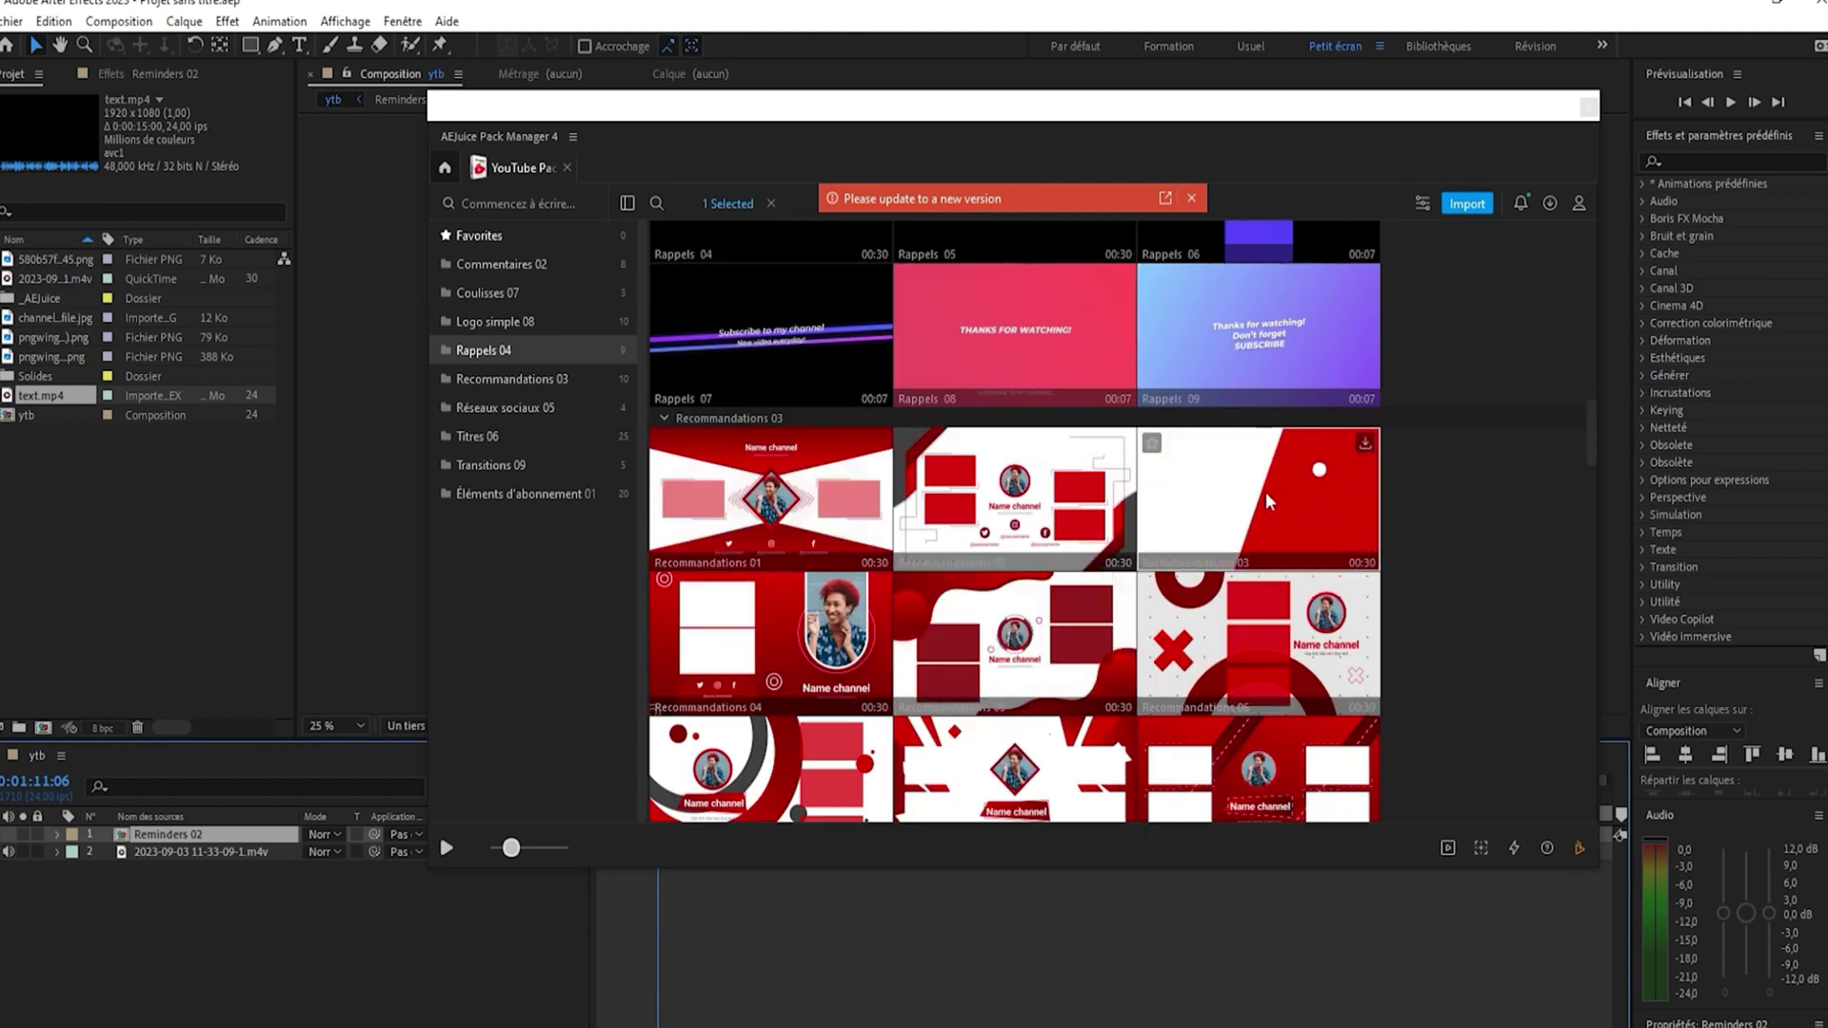
left_click_drag(1264, 493, 155, 909)
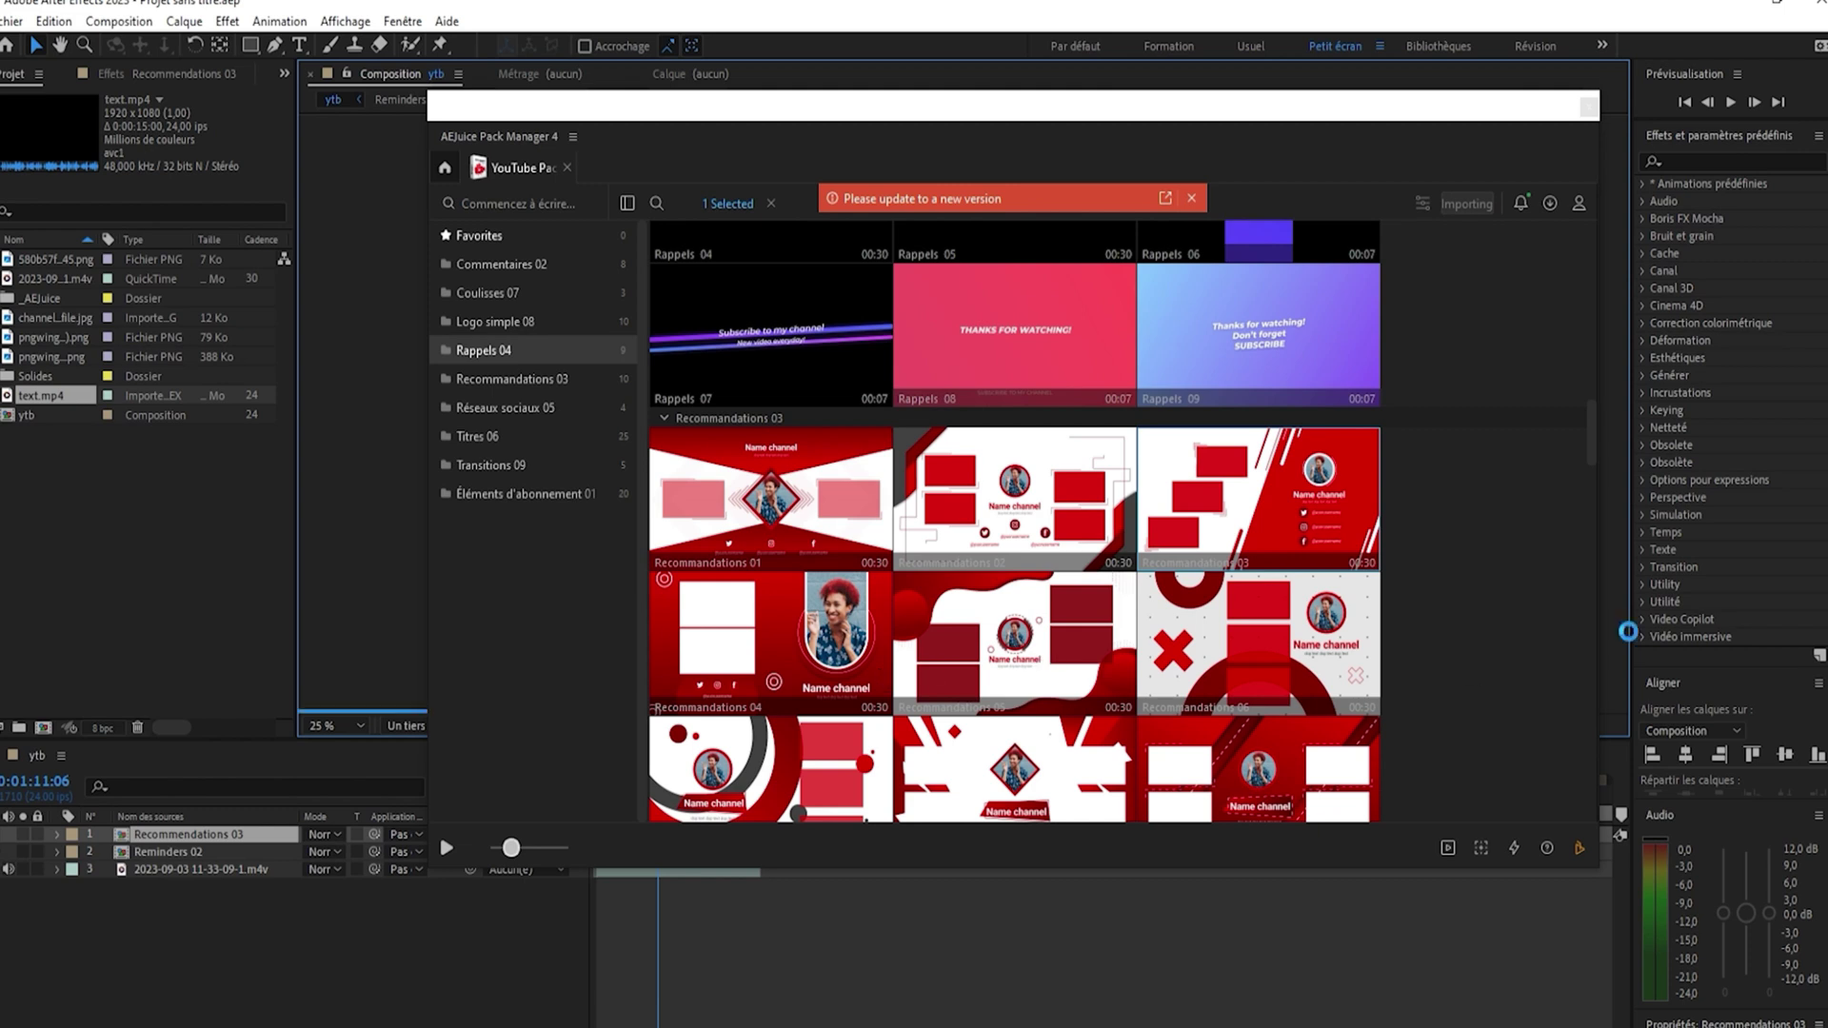
Add the Élément d'abonnement 14 template to the ytb composition and close the Pack Manager
scroll(1512, 621, "down", 3)
scroll(1068, 672, "down", 20)
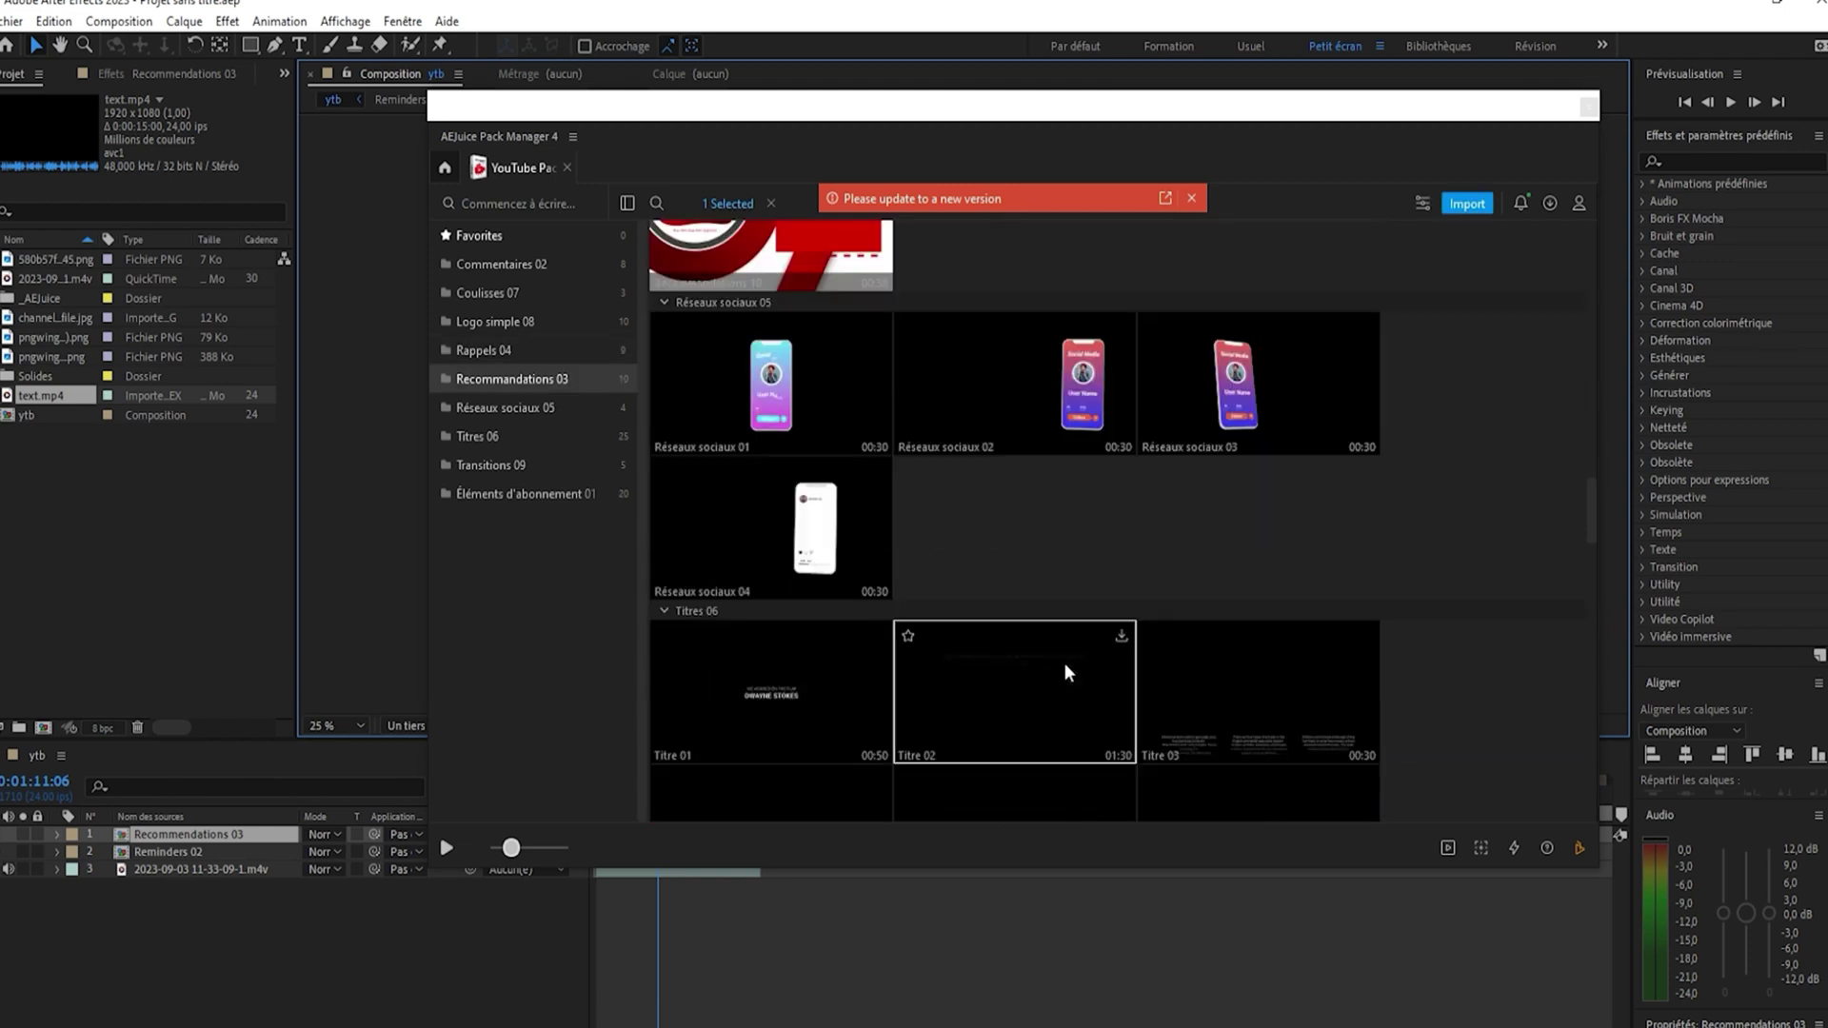
scroll(1068, 672, "down", 6)
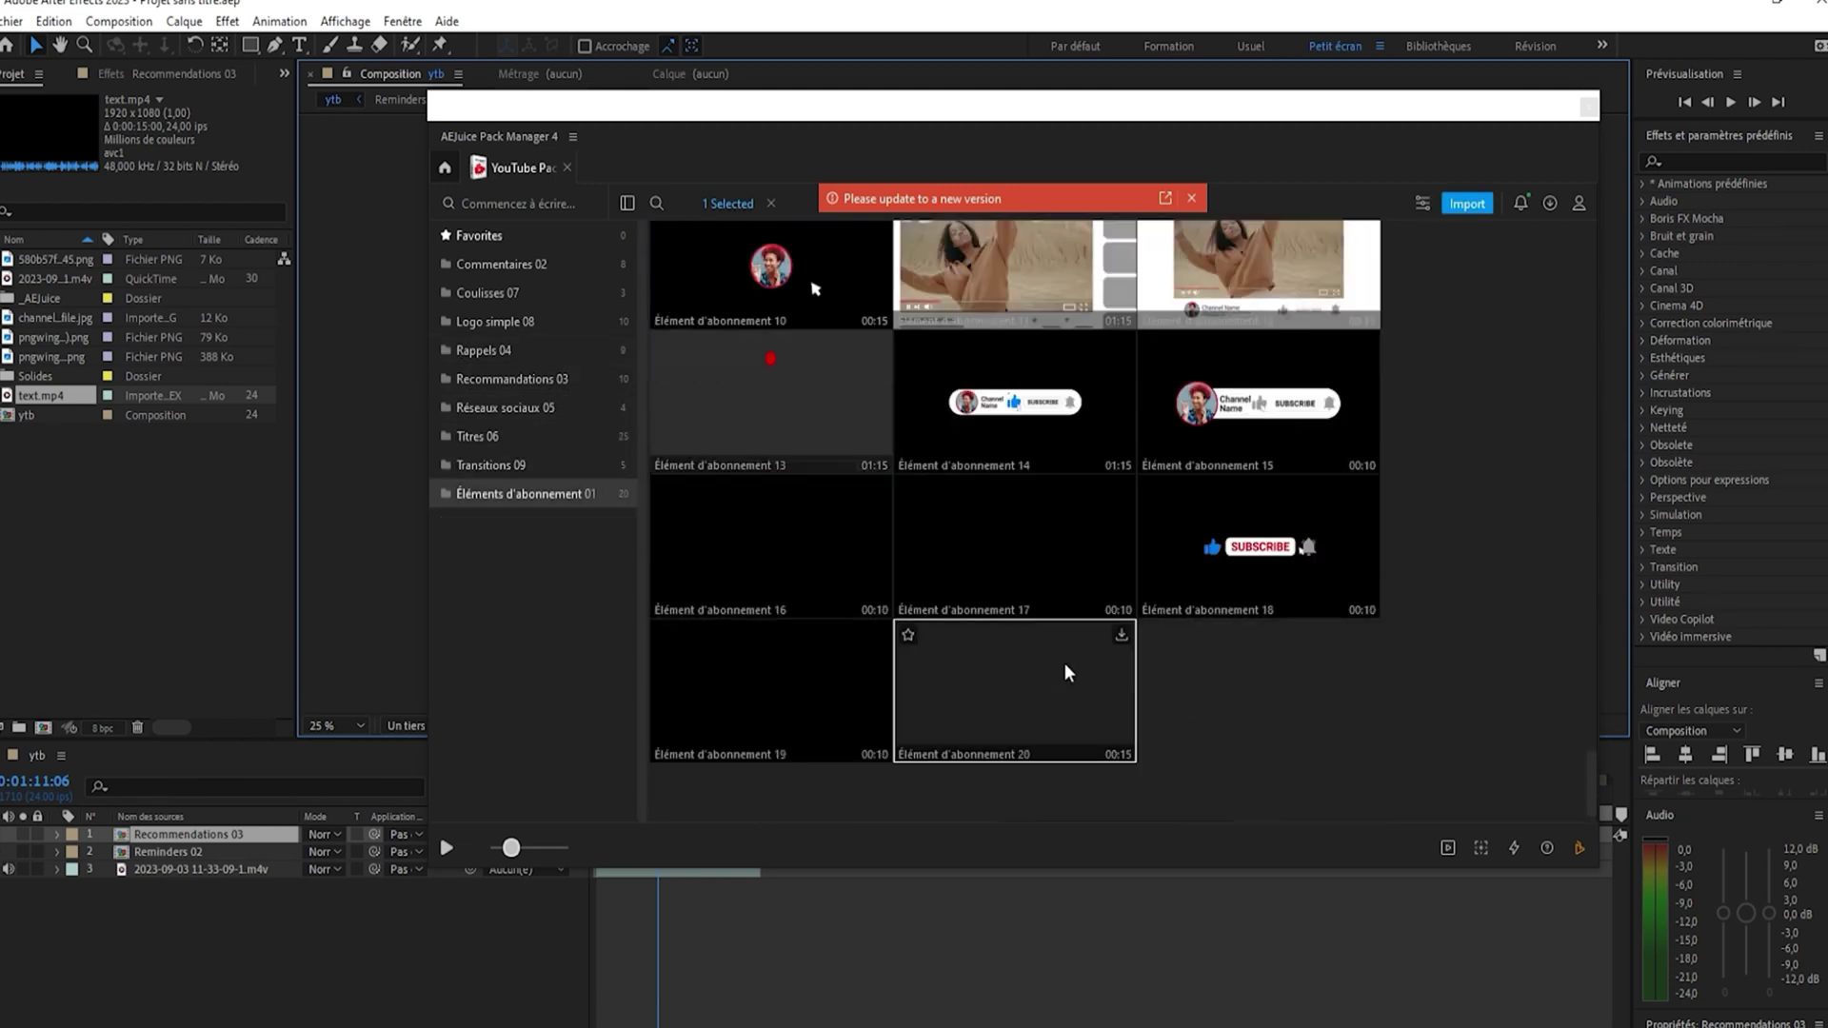
scroll(1068, 672, "up", 7)
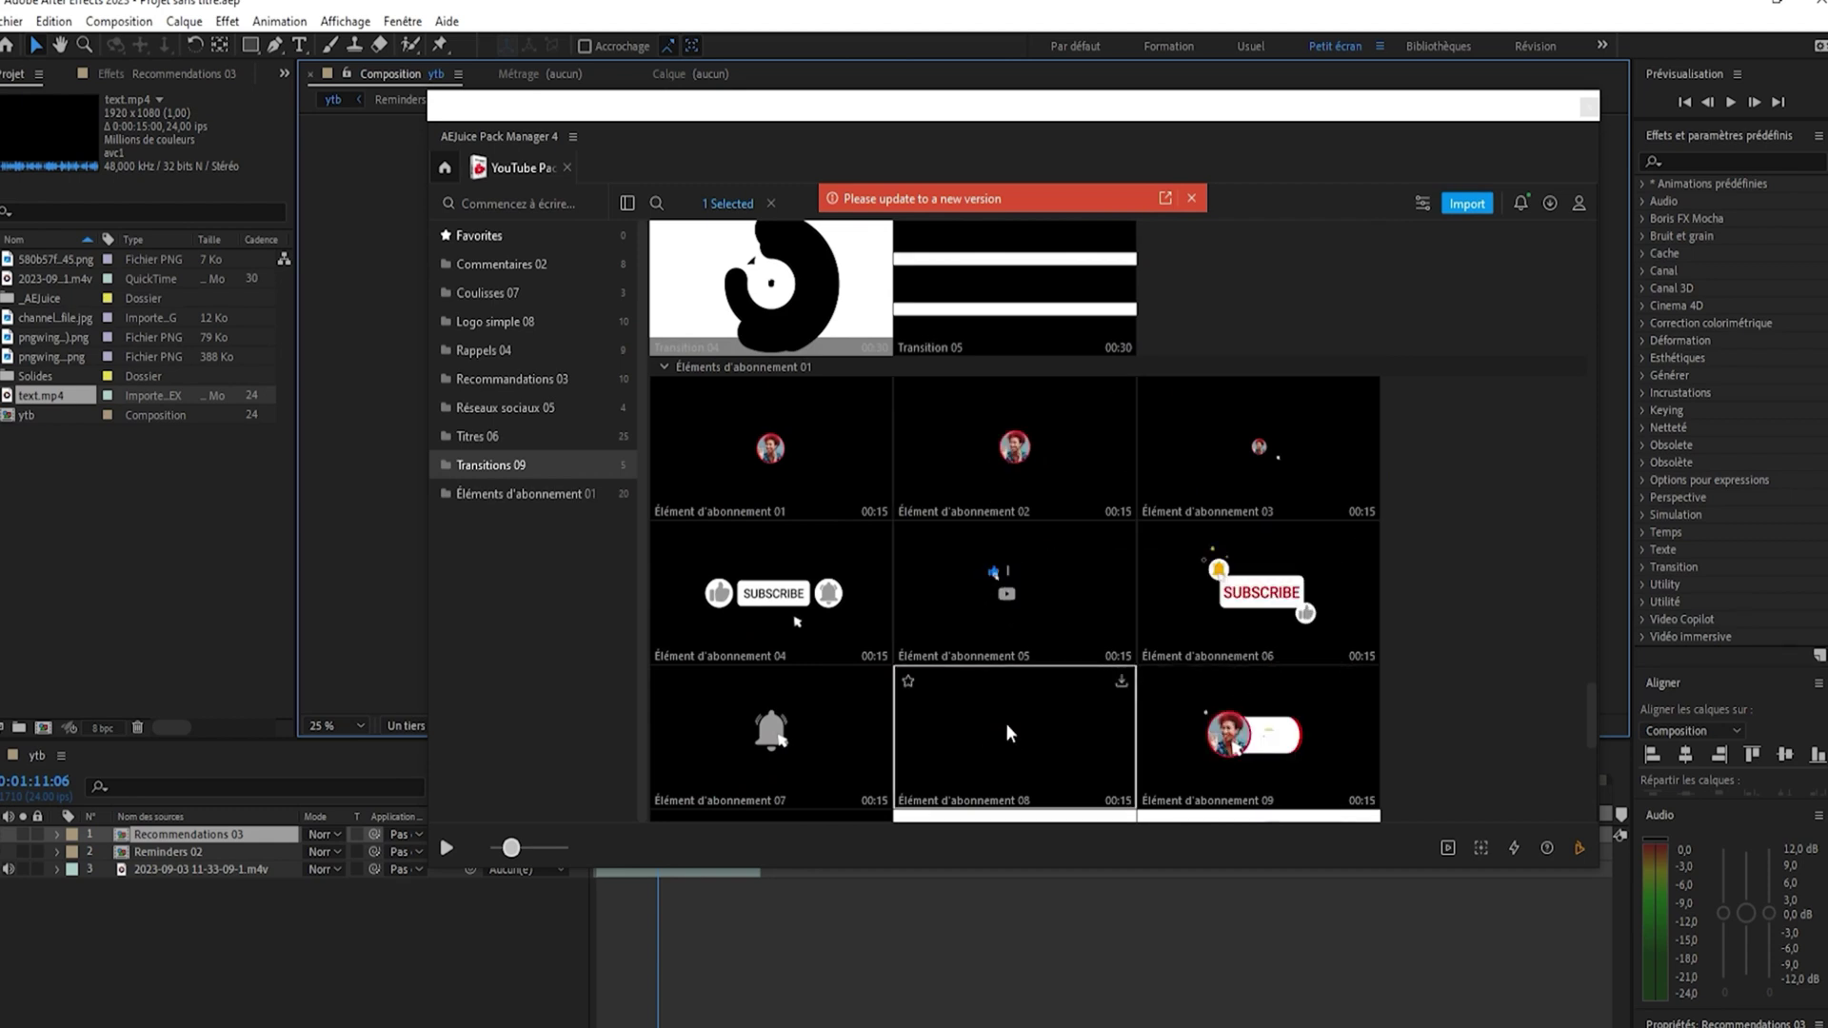
scroll(1011, 733, "down", 6)
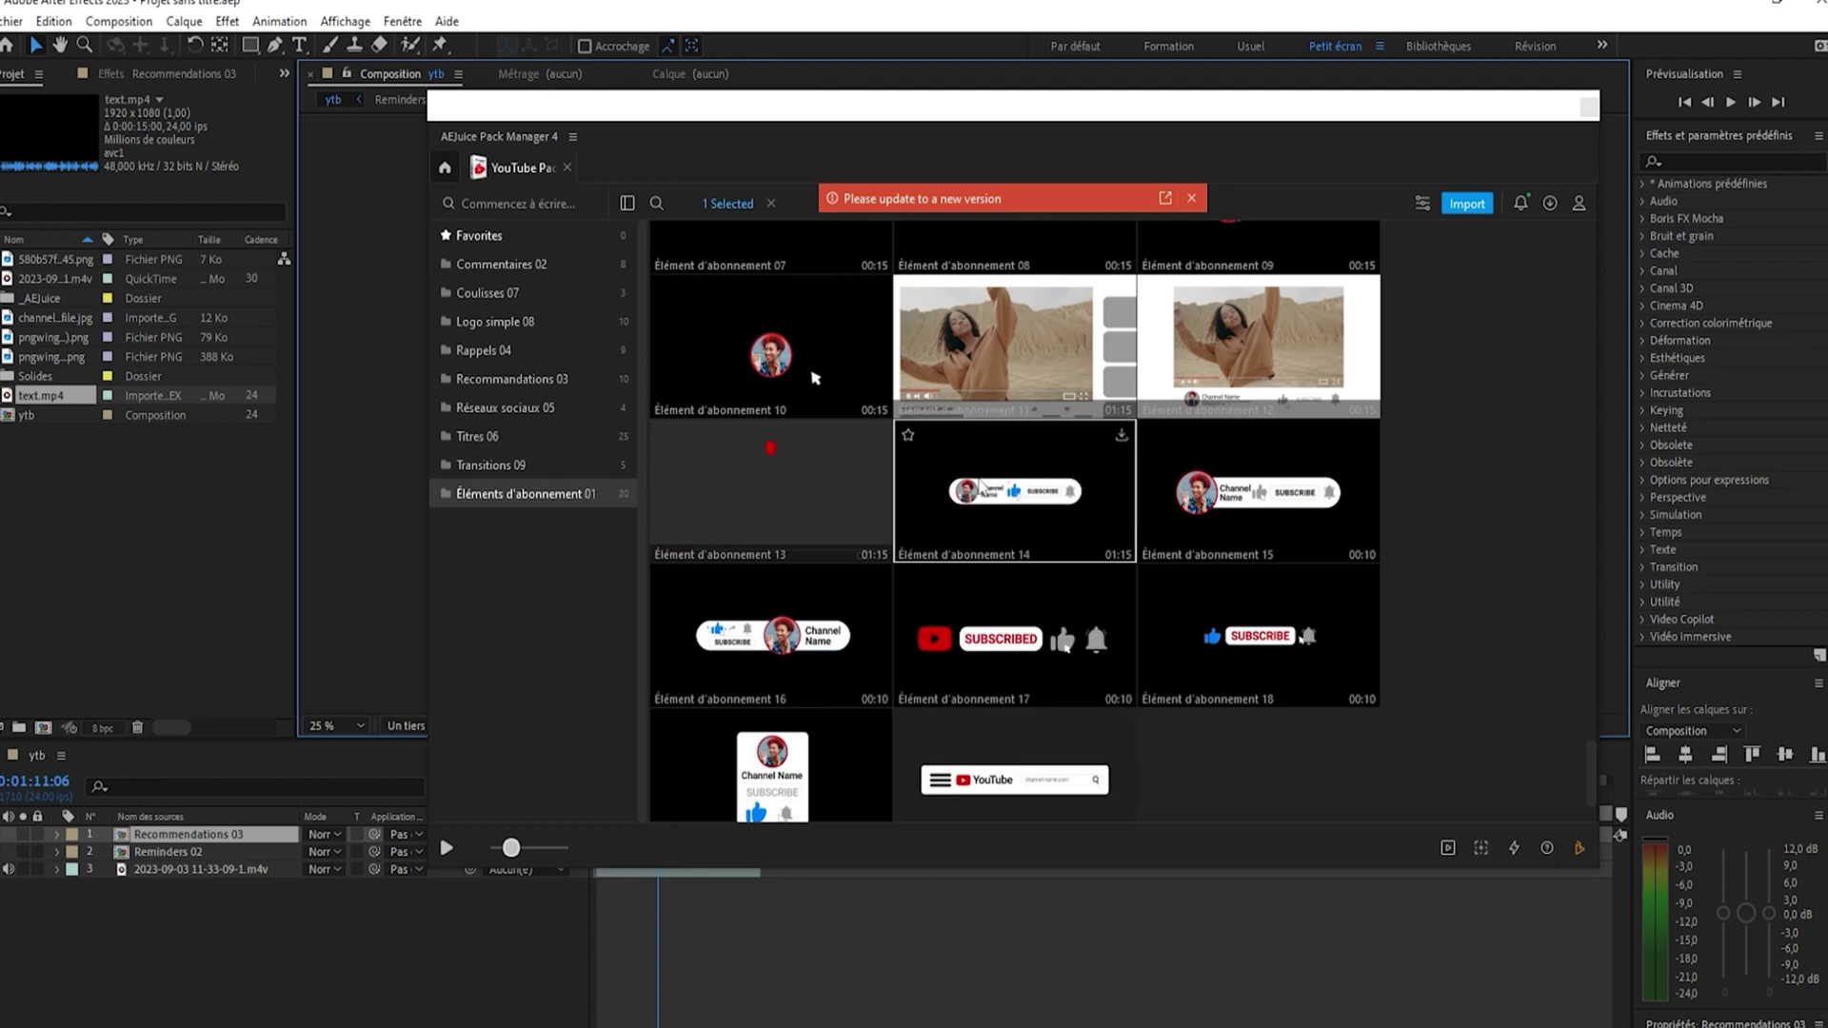
left_click_drag(980, 485, 270, 934)
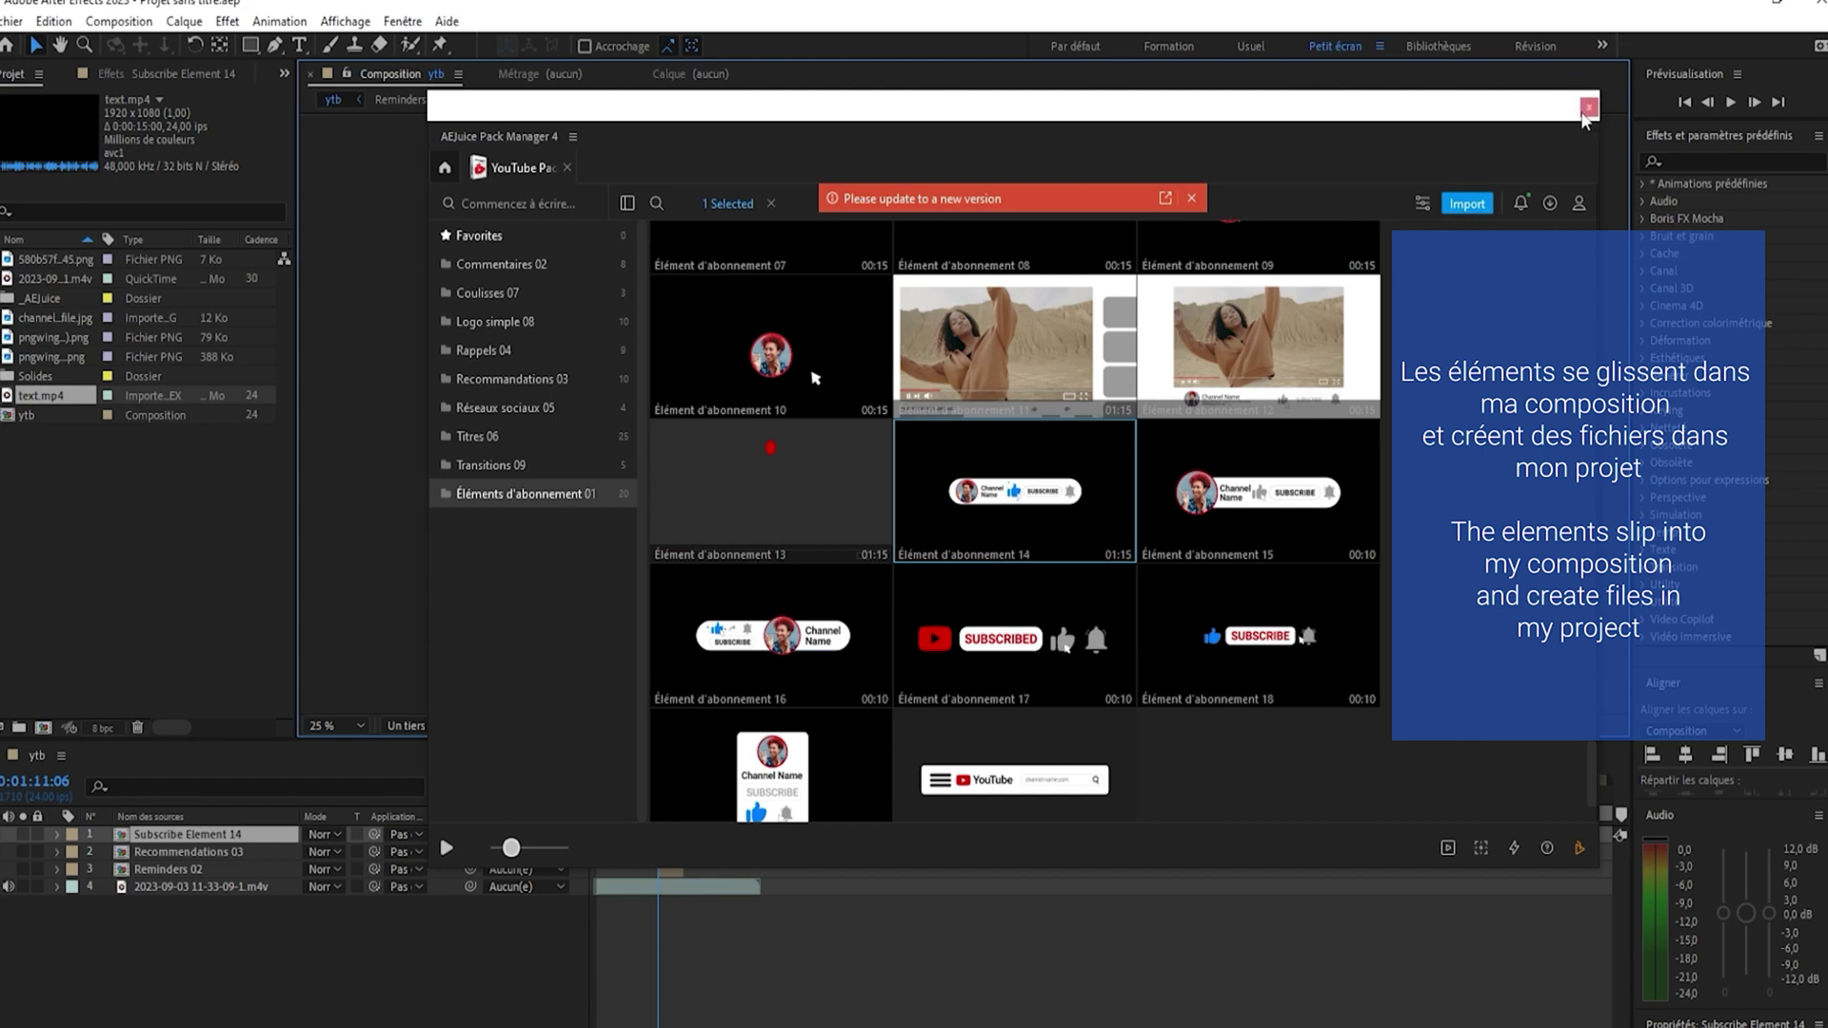
left_click(1589, 107)
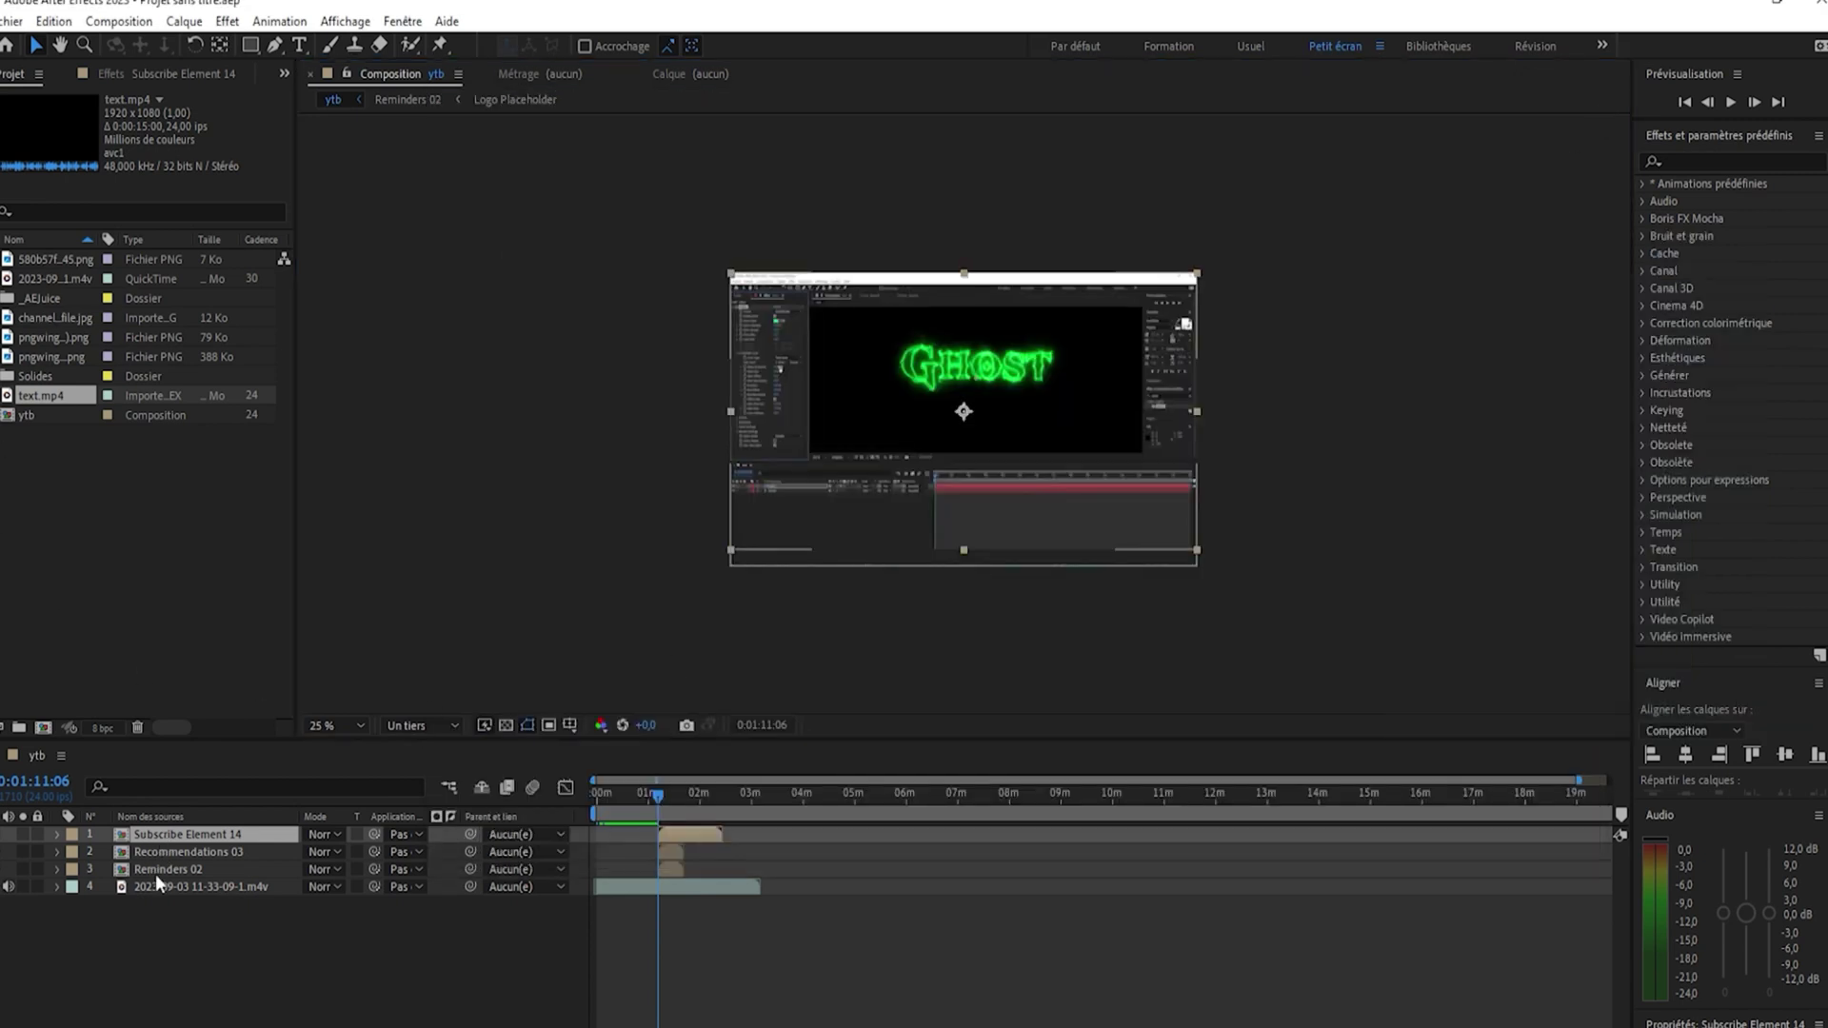
Expand the Solides and _AEJuice folders in the project to inspect the imported files
left_click(28, 376)
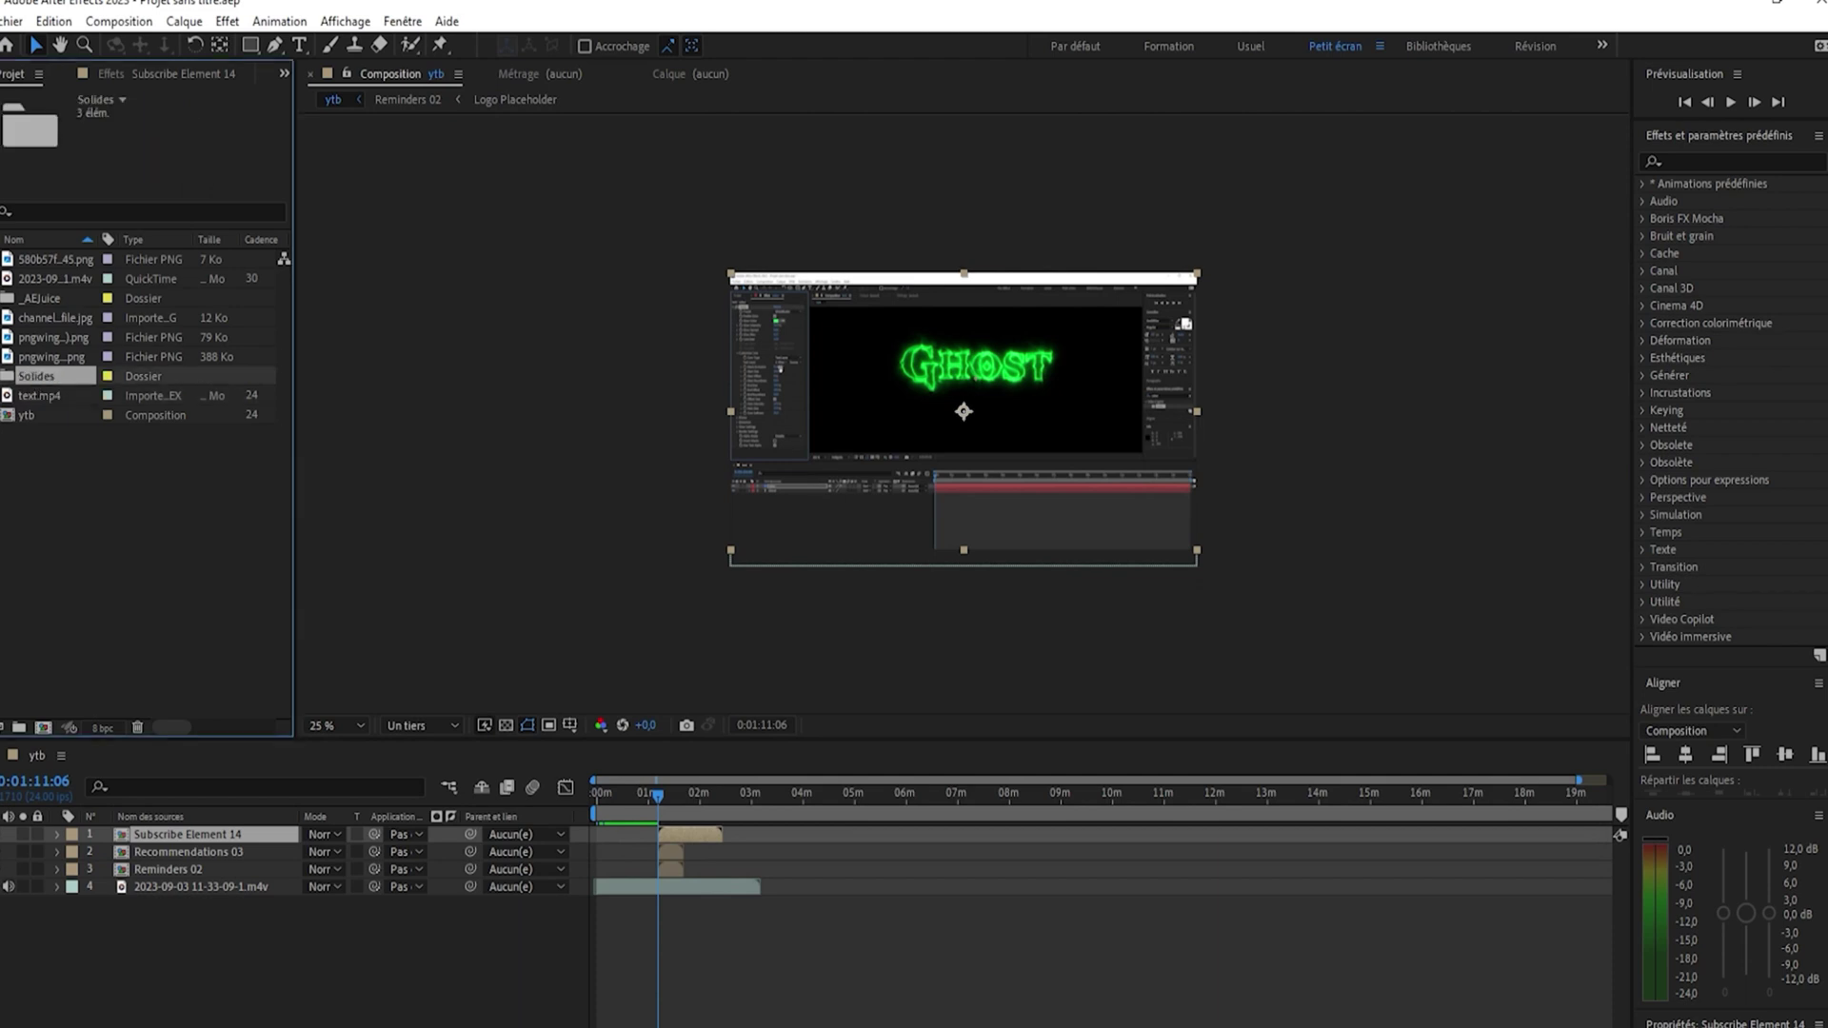
left_click(4, 377)
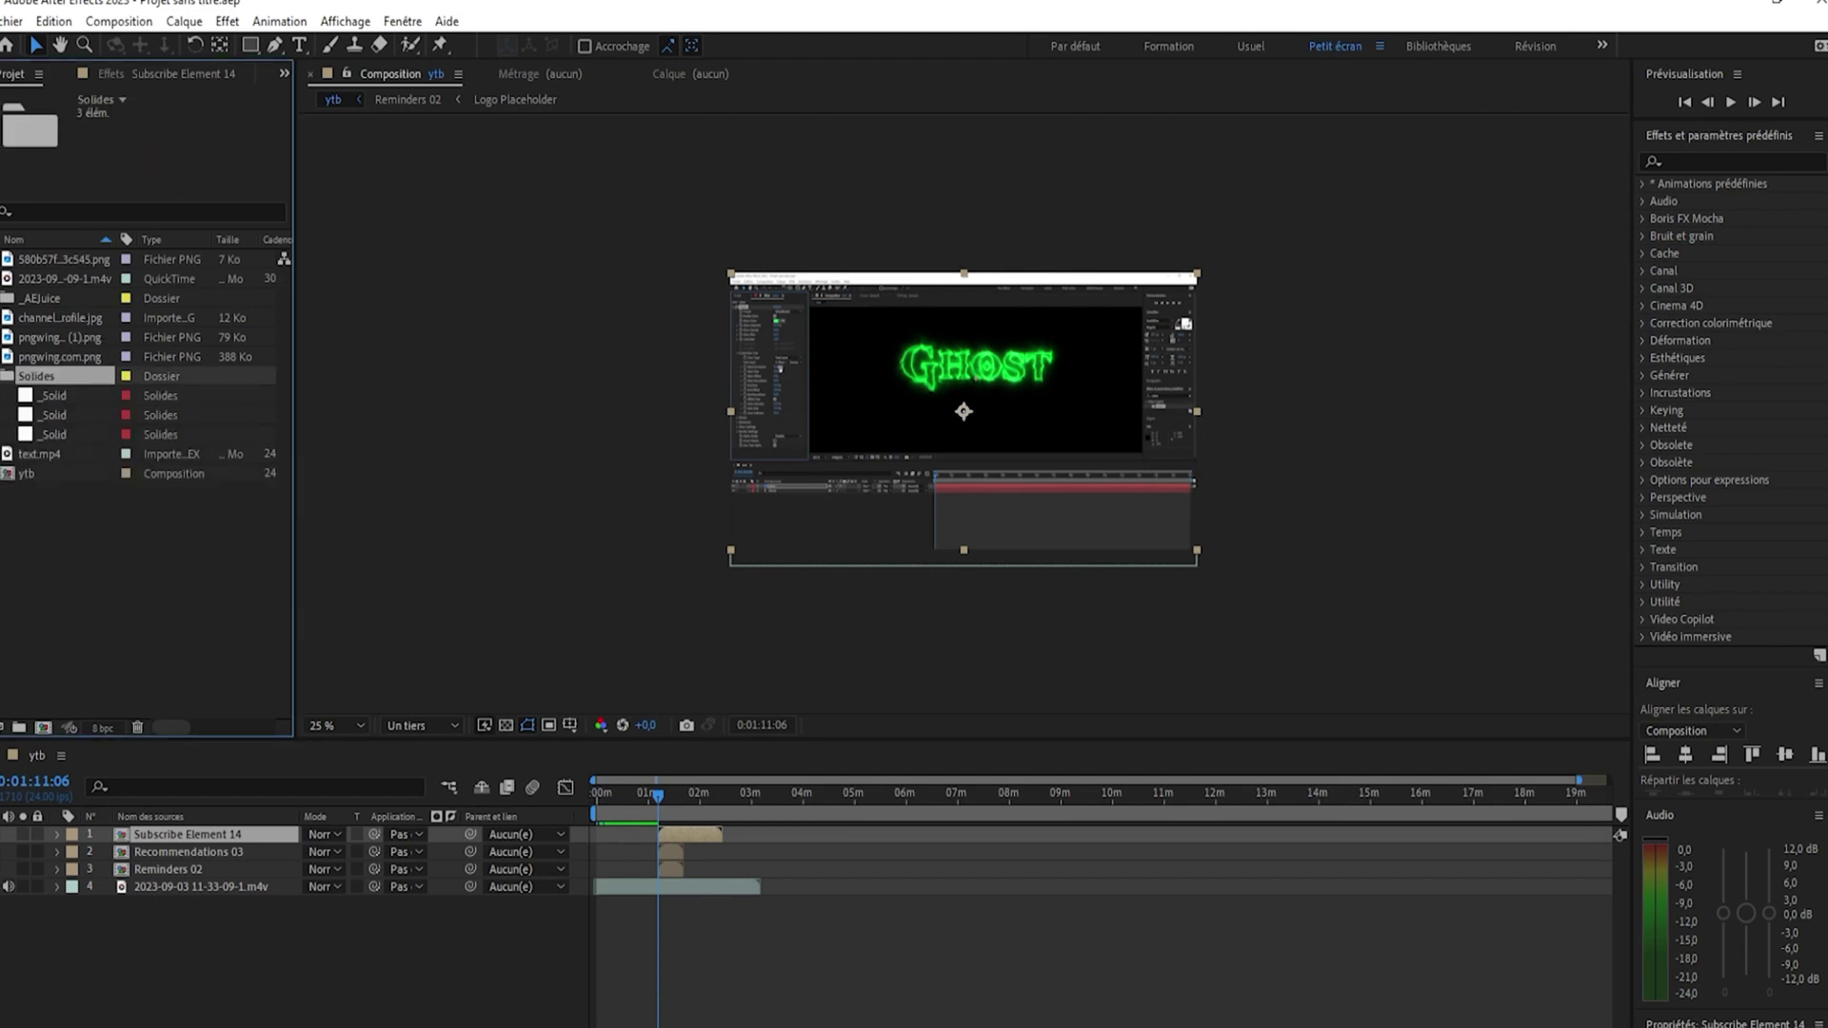
left_click(8, 299)
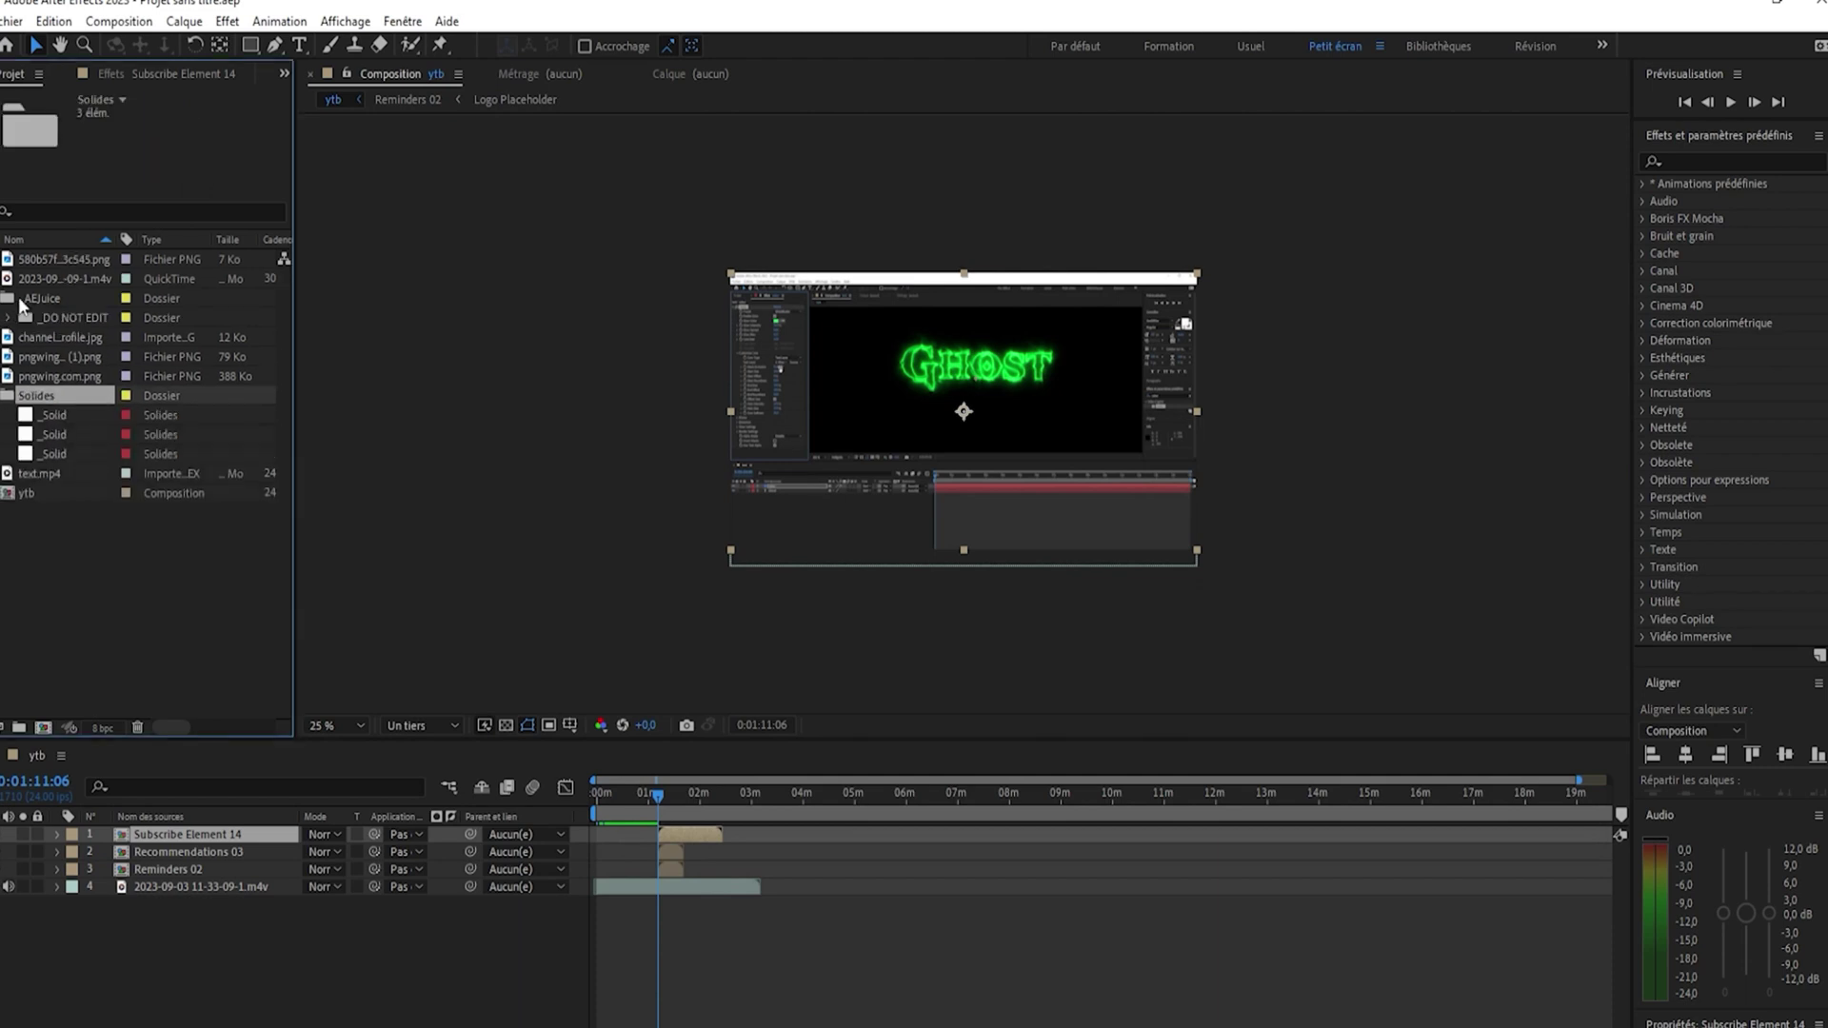
Collapse the Solides and _AEJuice folders in the project
left_click(4, 396)
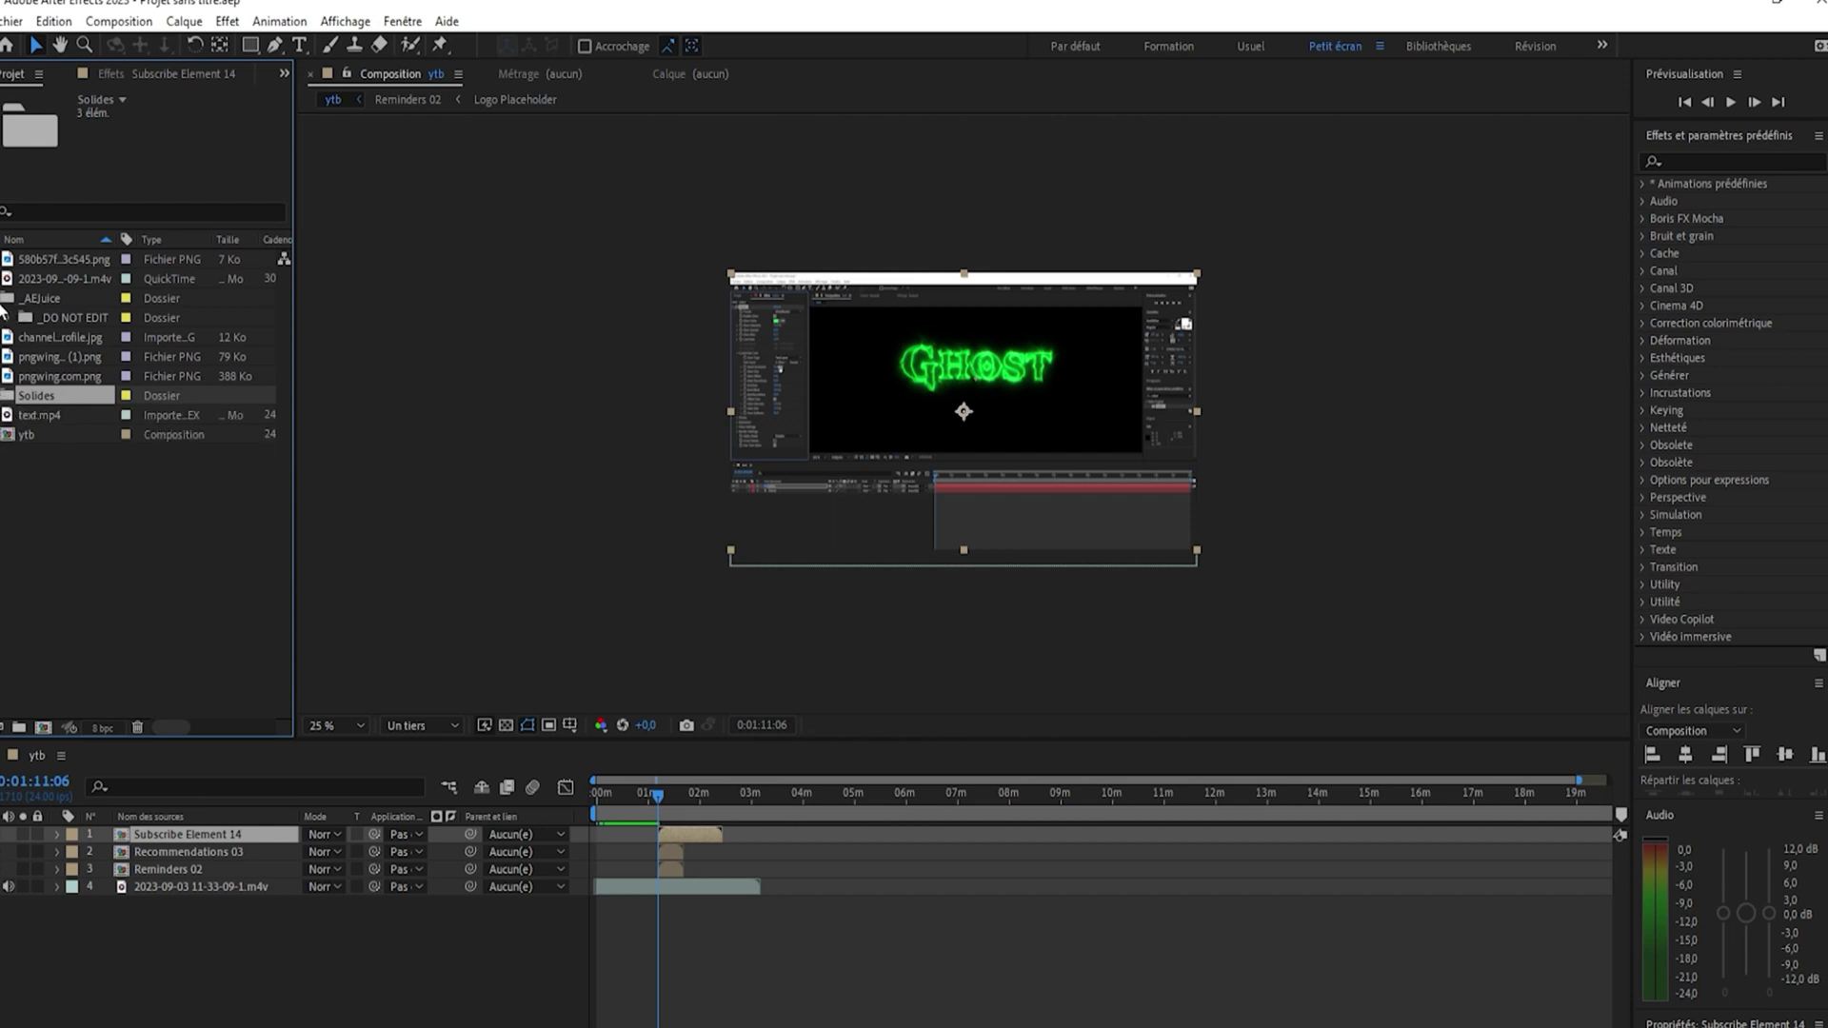
left_click(4, 303)
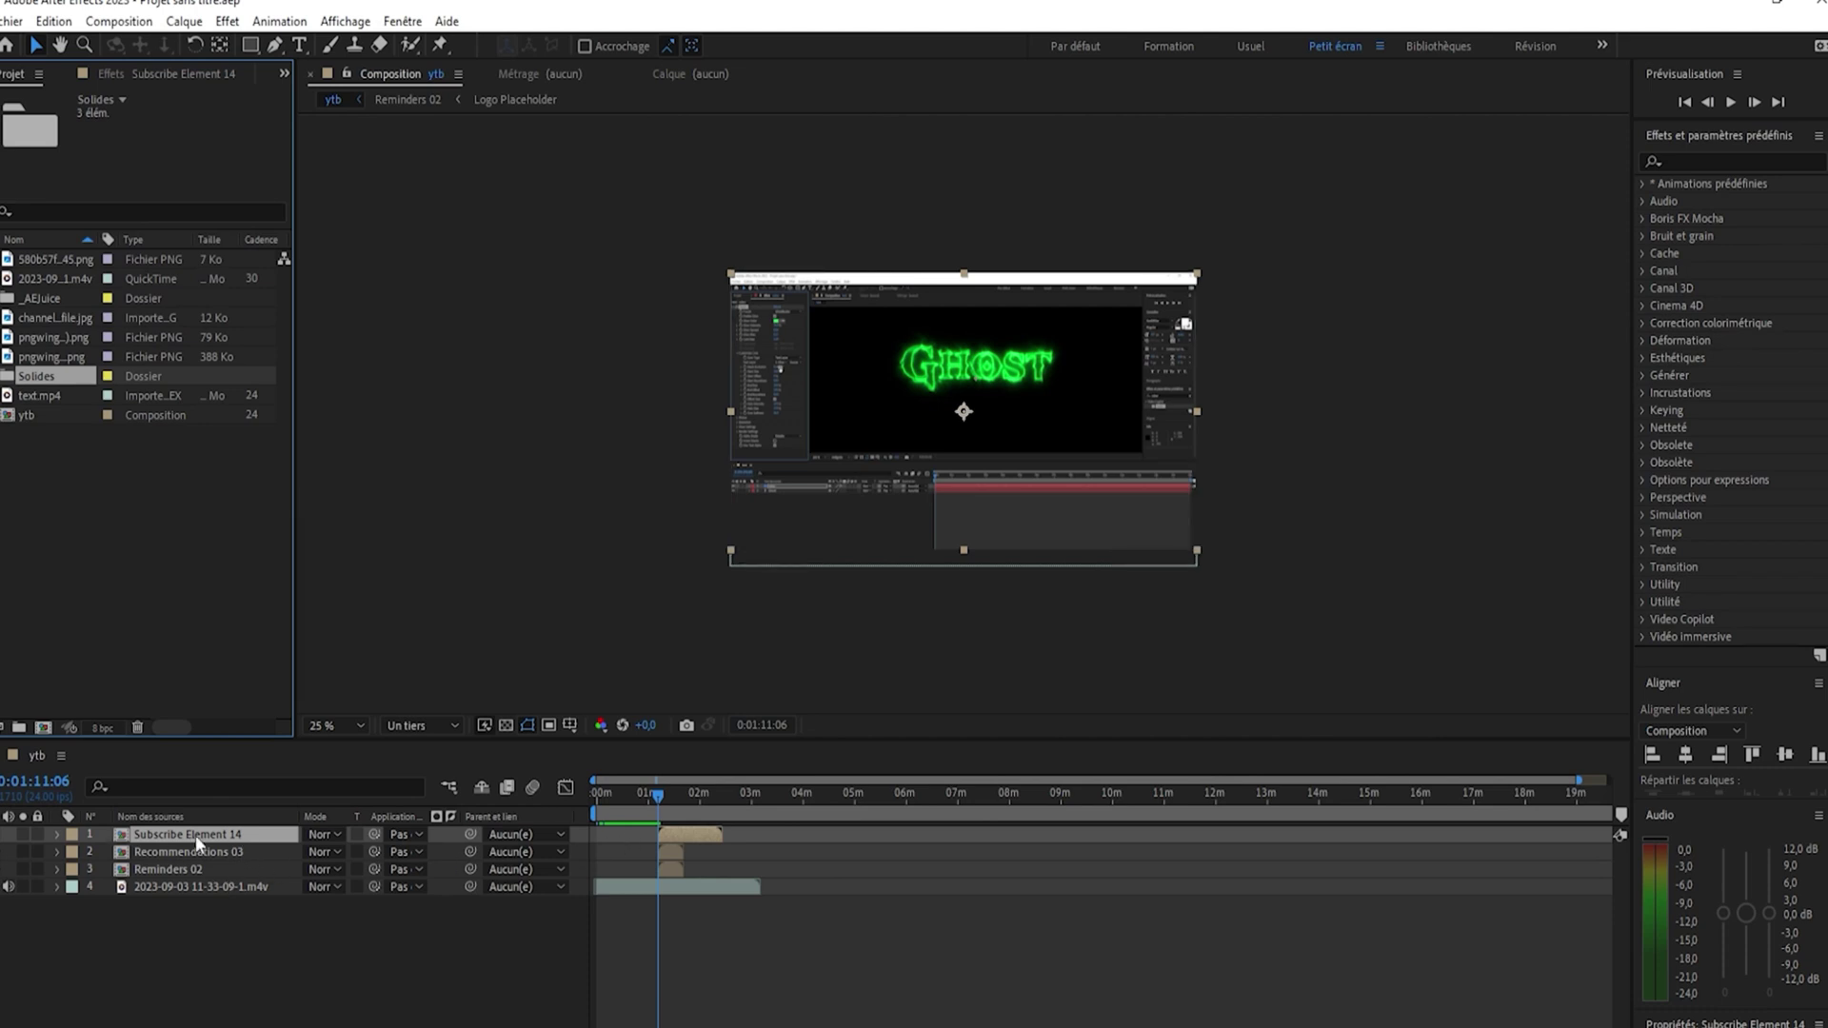
Reorder Subscribe Element 14 below Recommendations 03, and shift the Recommendations 03 clip to start just after the video ends
left_click(666, 794)
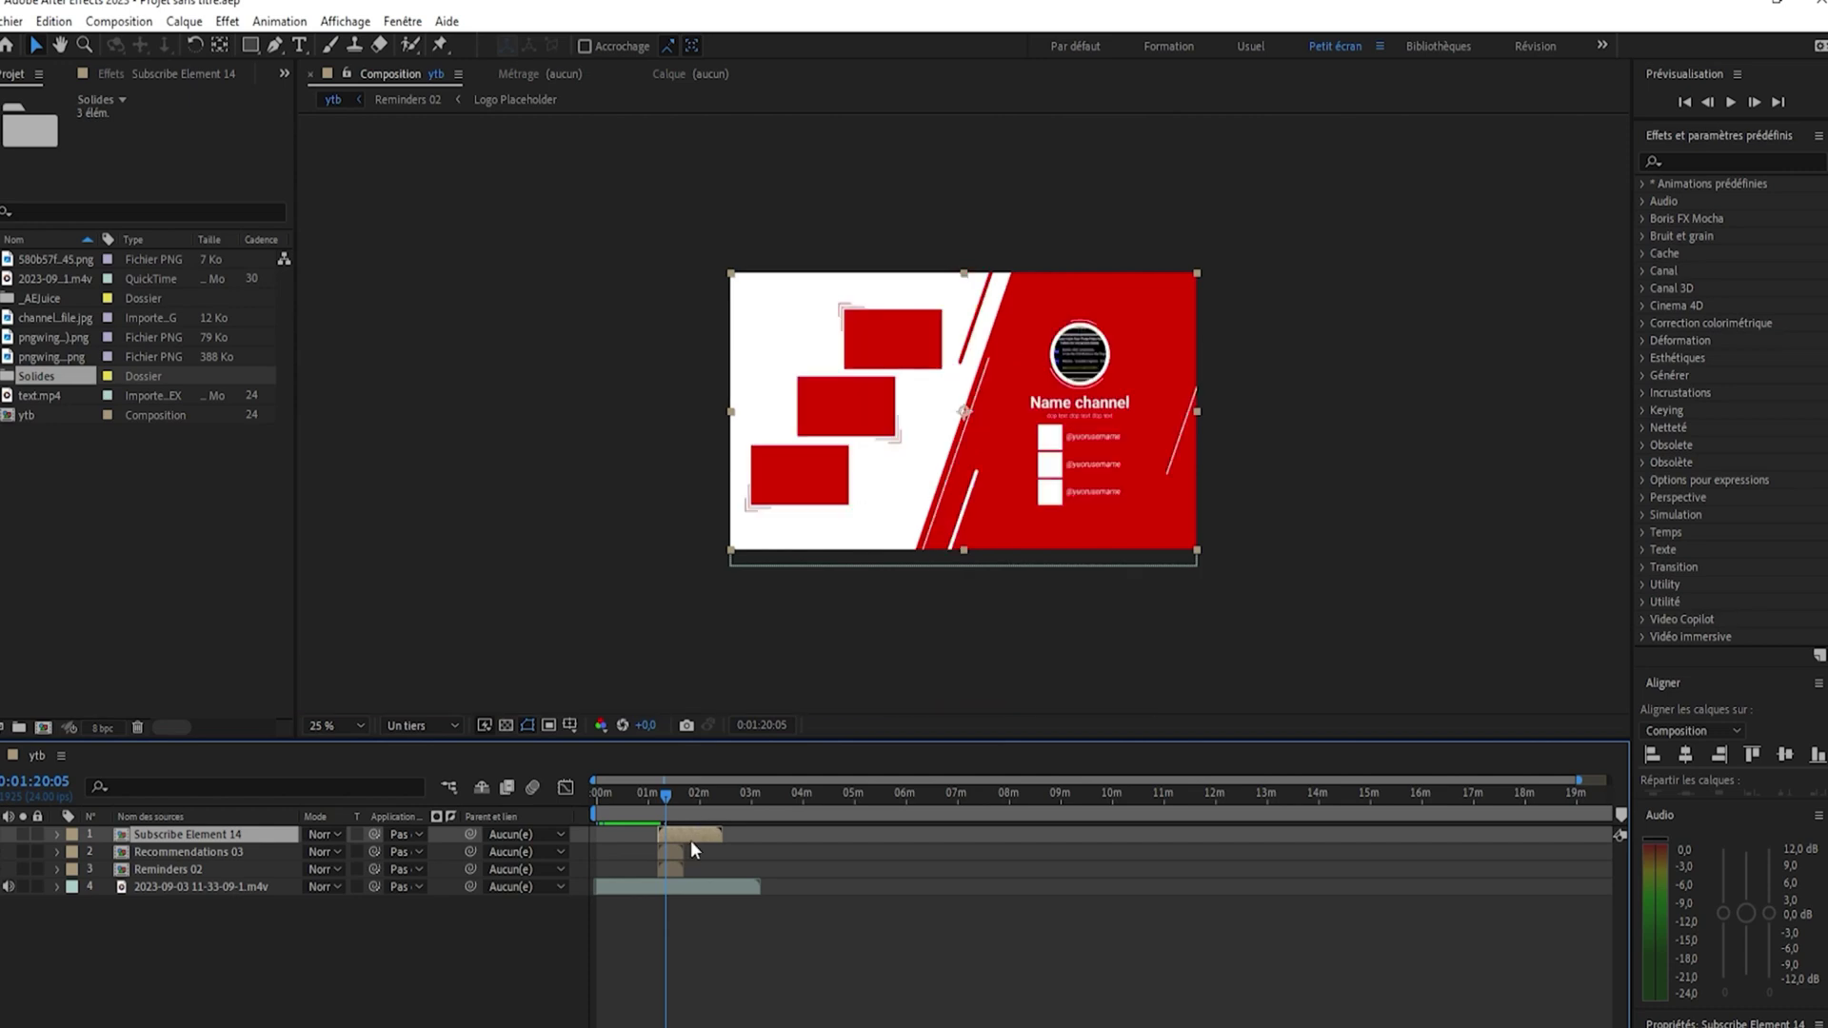
left_click_drag(195, 838, 198, 861)
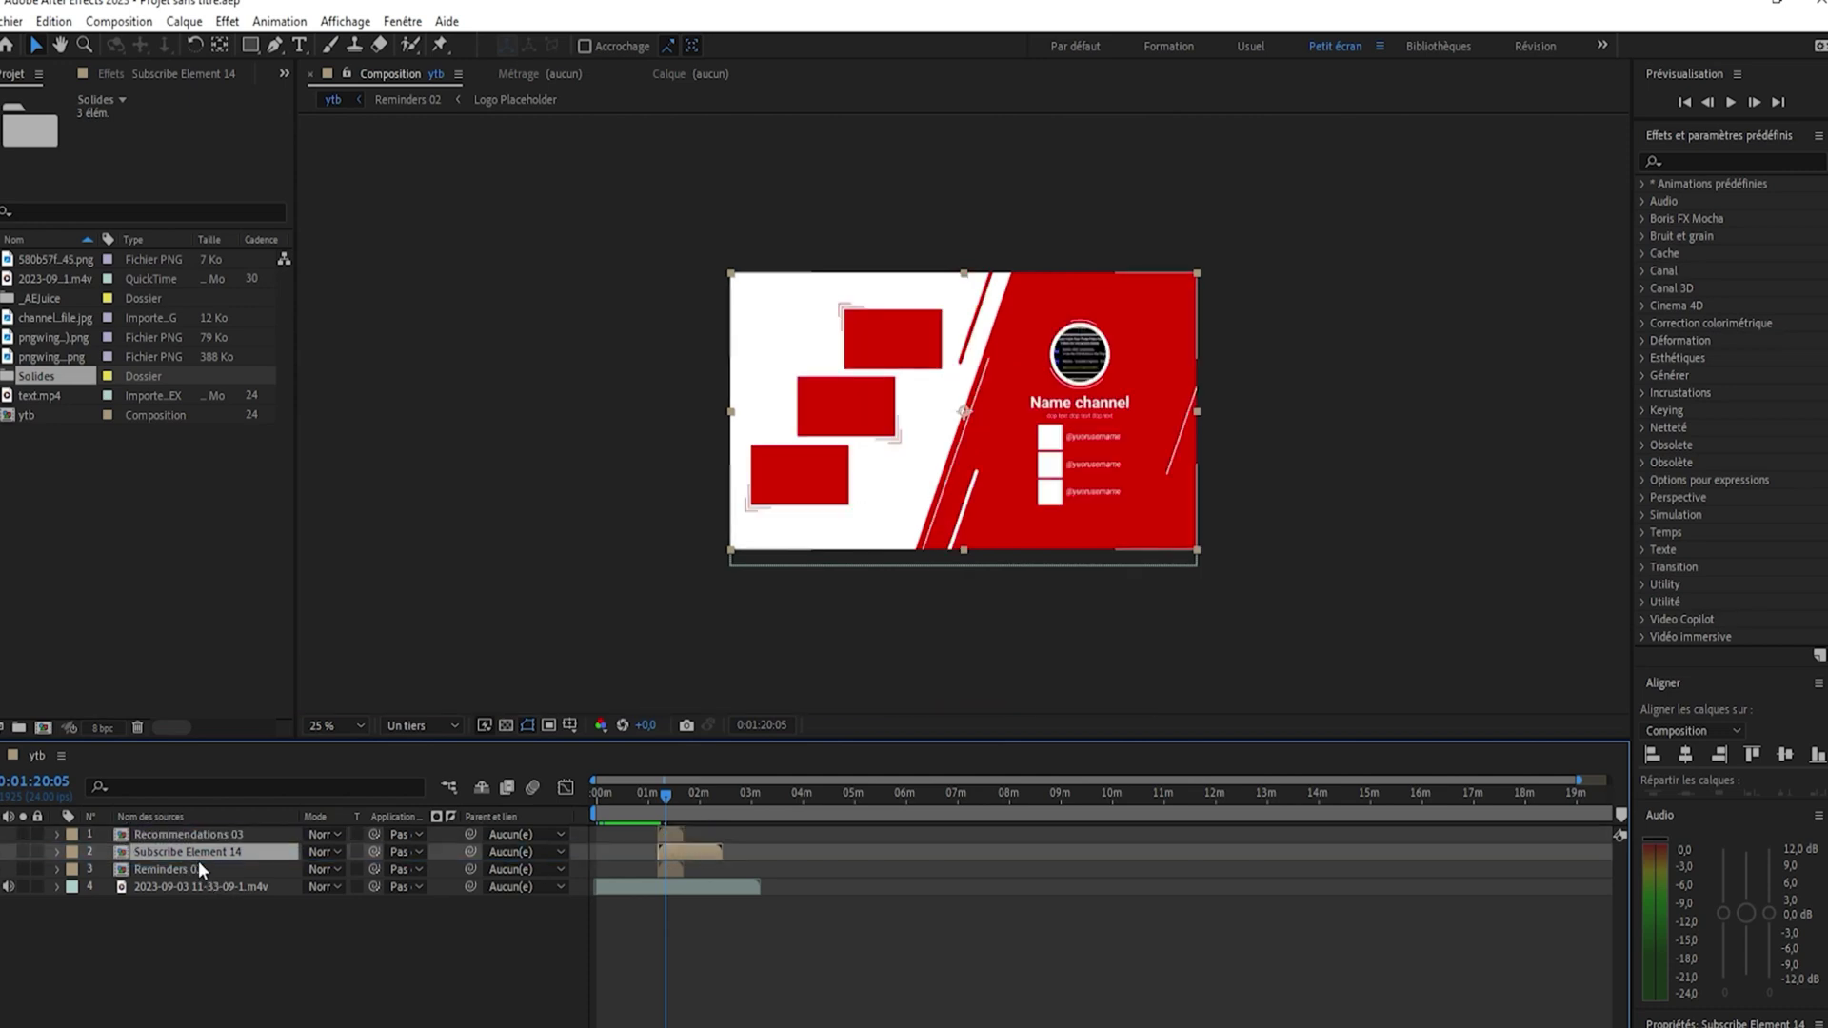
left_click(194, 834)
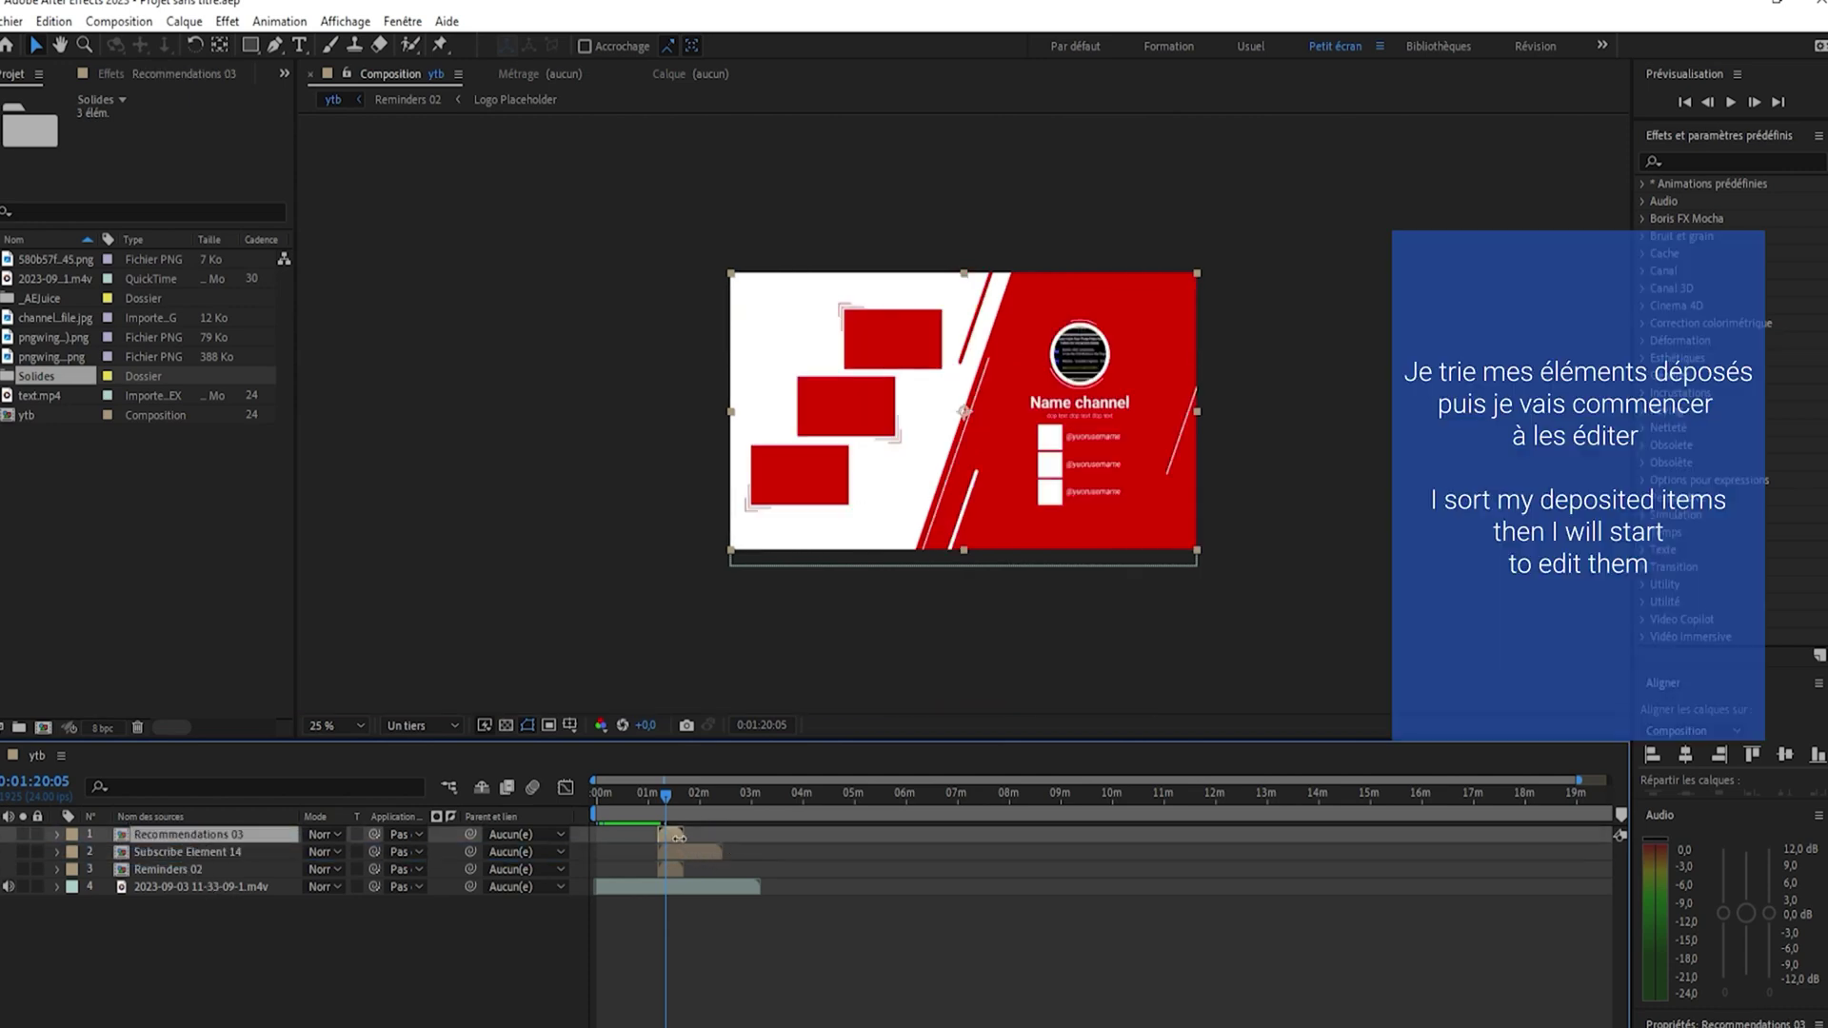
left_click_drag(676, 834, 764, 837)
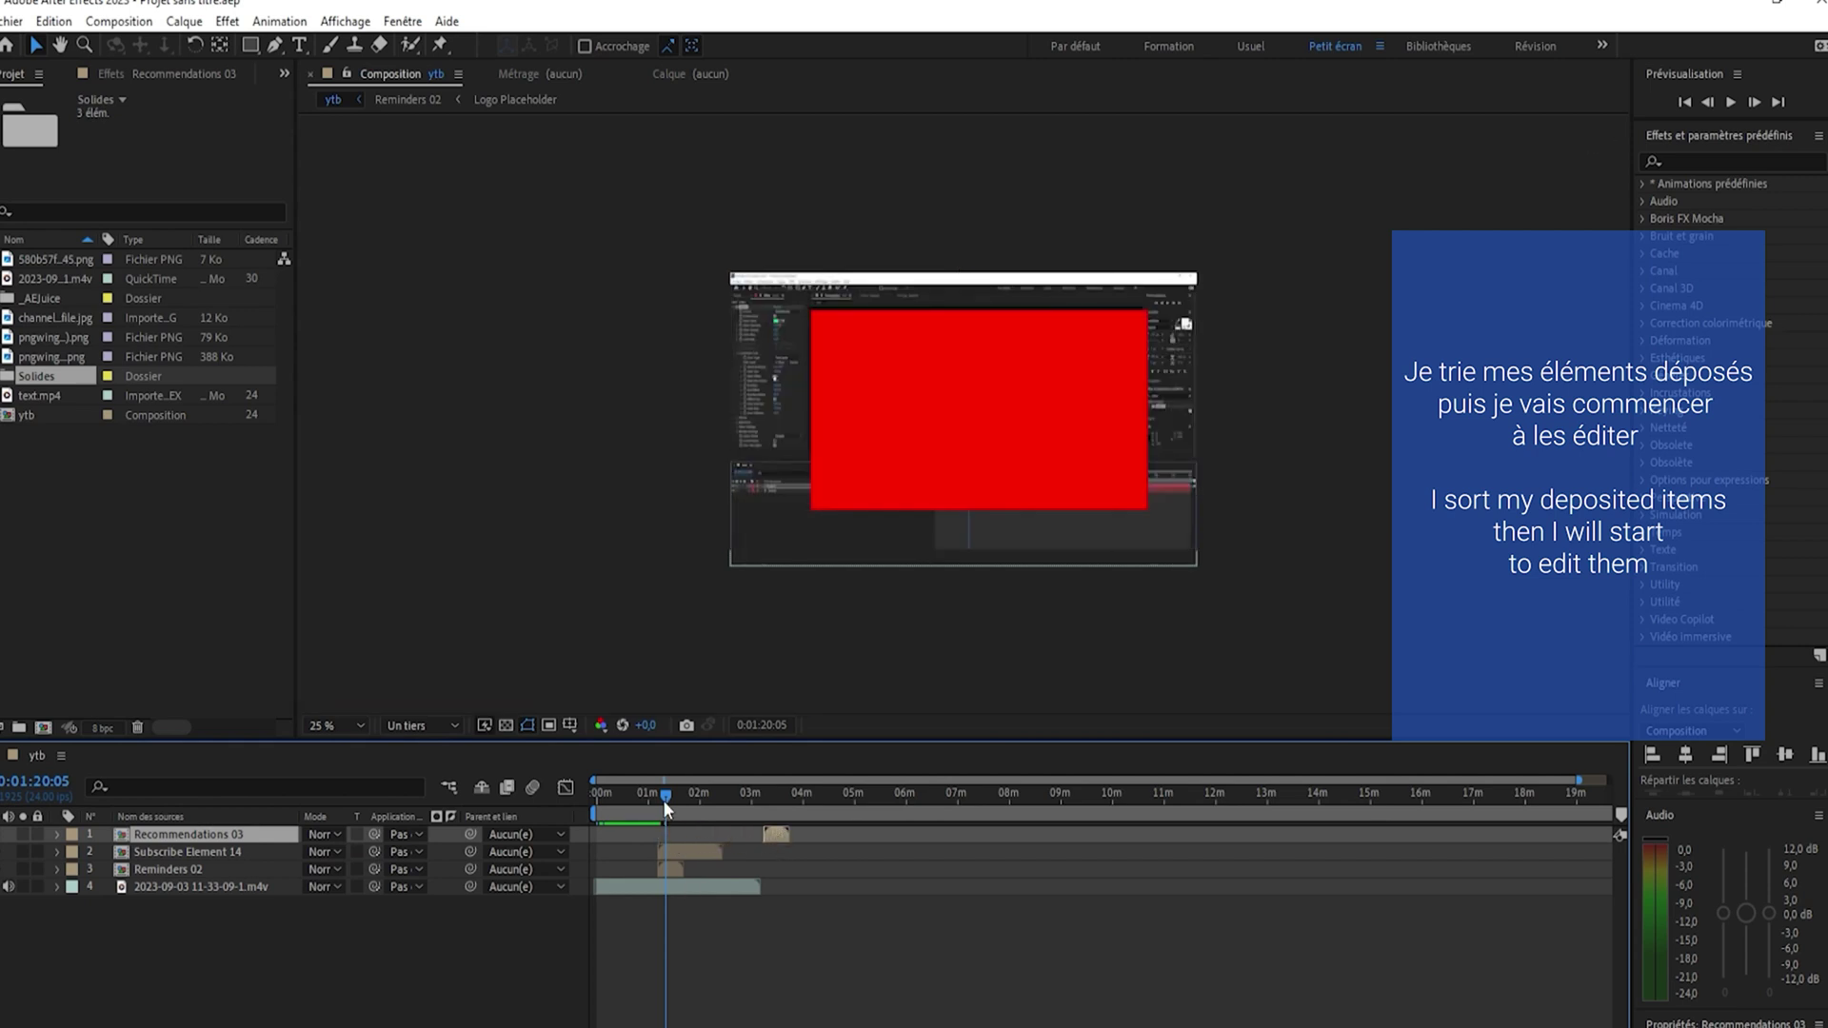
Shift the Reminders 02 clip earlier in the ytb timeline so it starts about 15 seconds in
left_click_drag(662, 799, 656, 810)
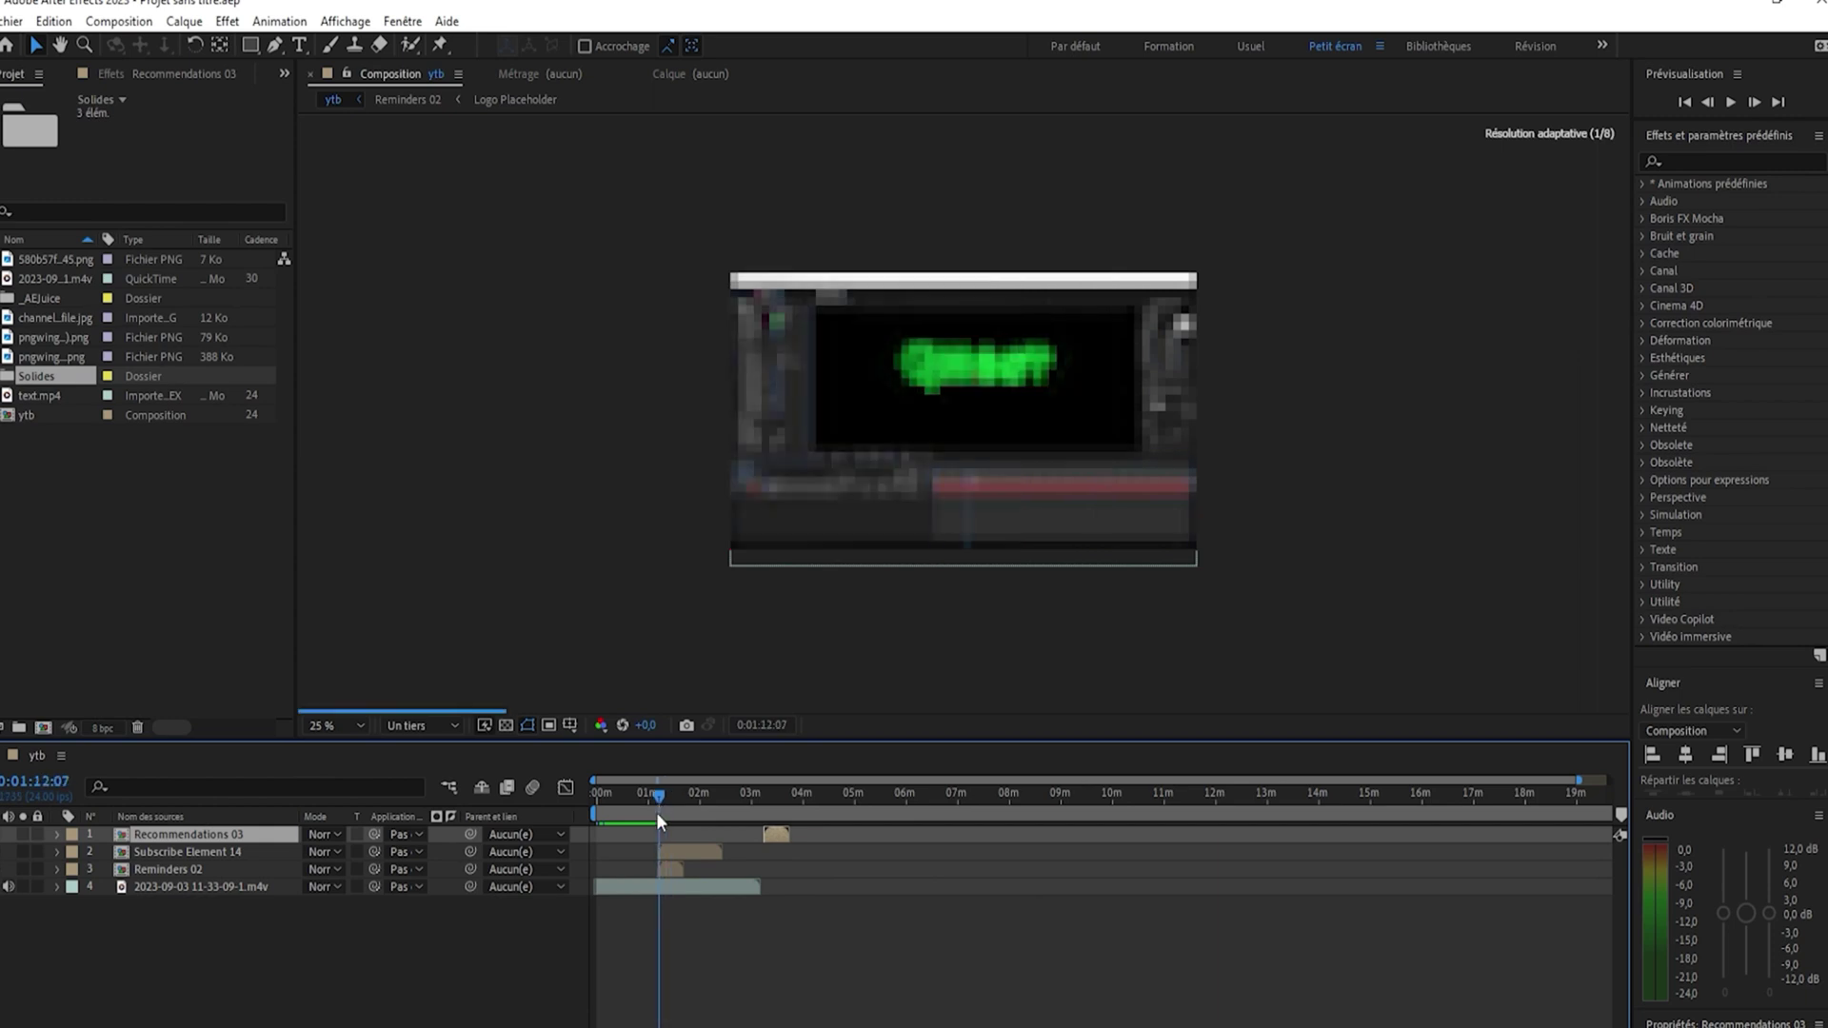
left_click(666, 872)
left_click_drag(664, 872, 626, 864)
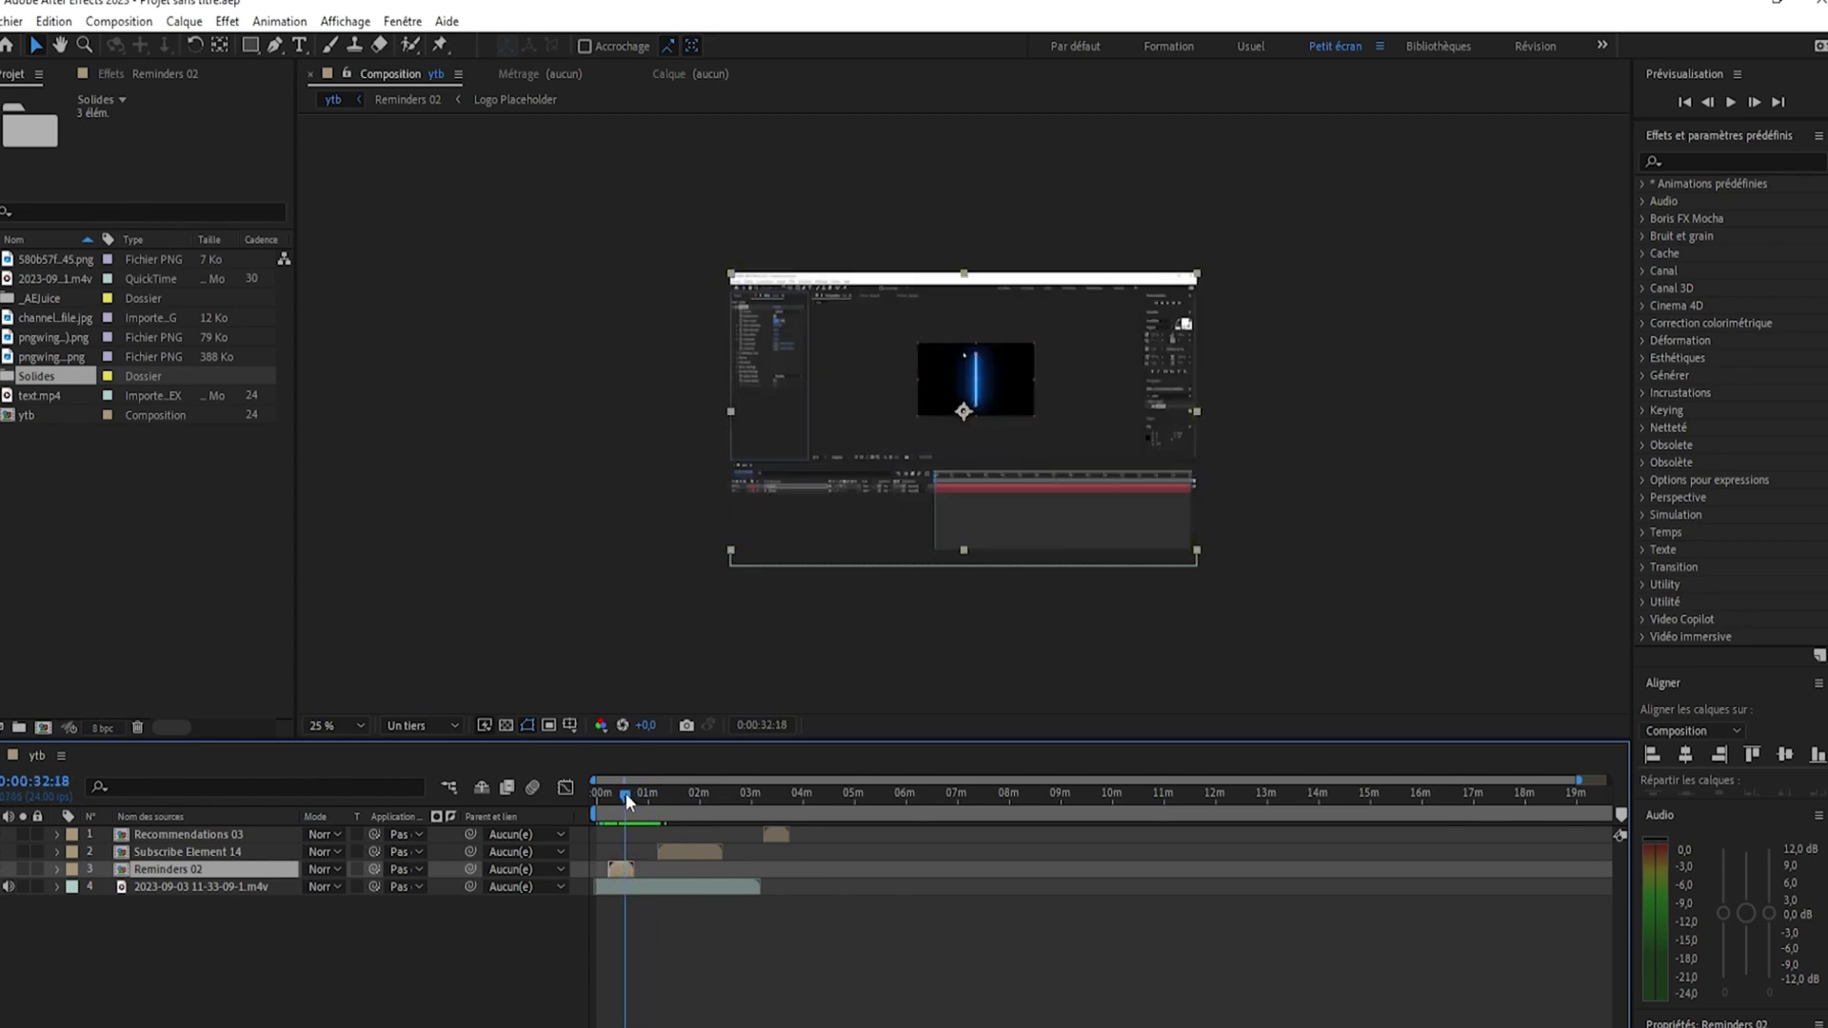
left_click_drag(626, 792, 619, 796)
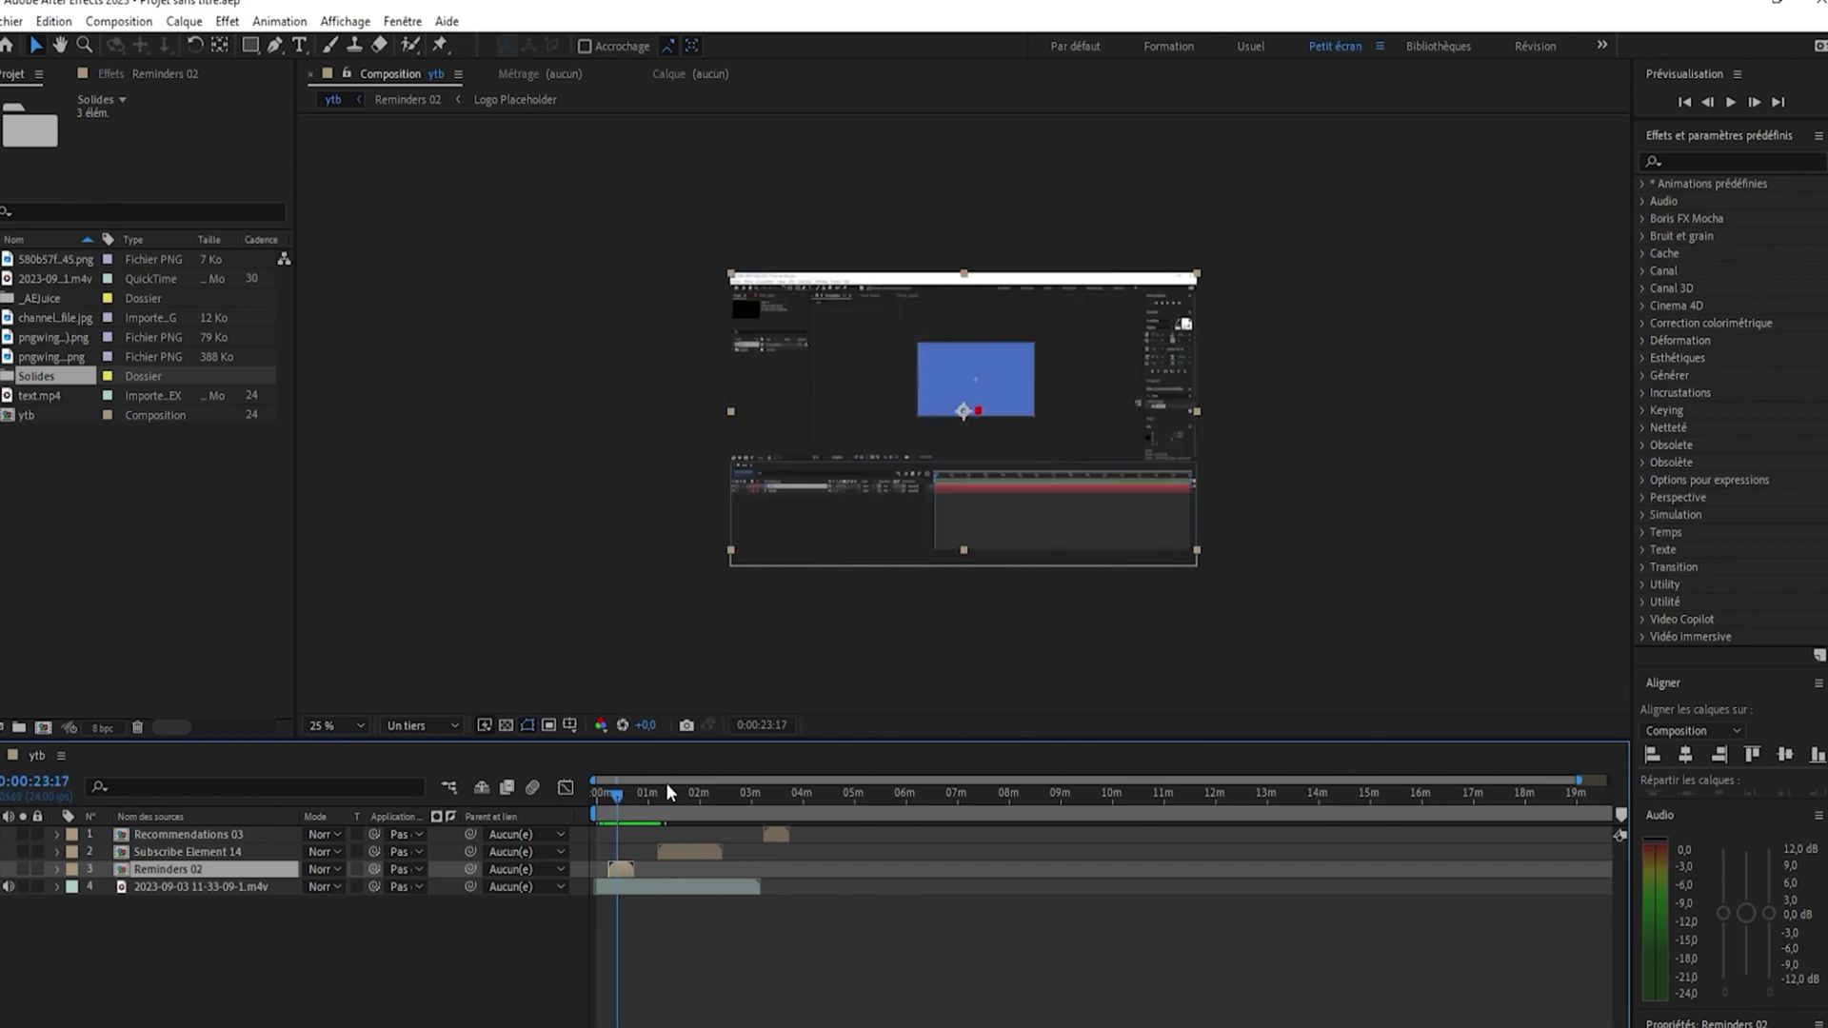
Open the Reminders 02 composition and examine its layers, from Controls down to the Substrate comp, at about 1 second
double_click(202, 868)
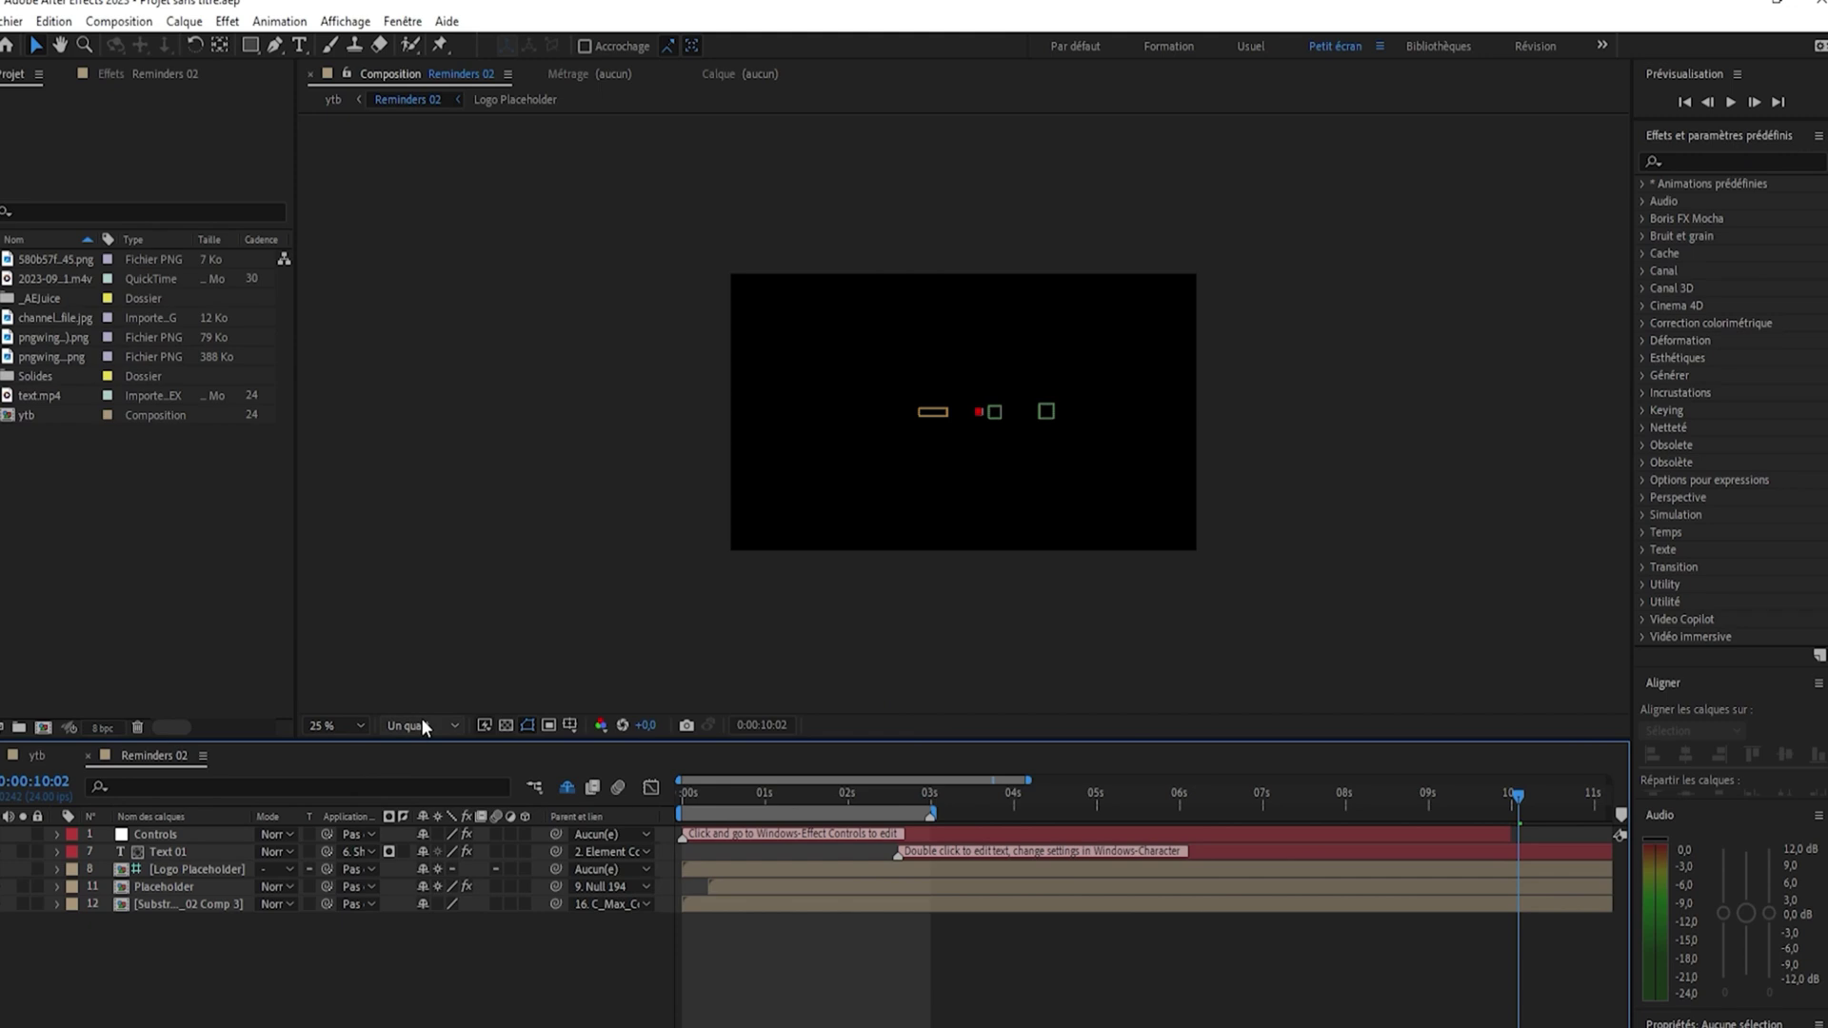
left_click_drag(1277, 792, 716, 787)
left_click_drag(724, 796, 768, 811)
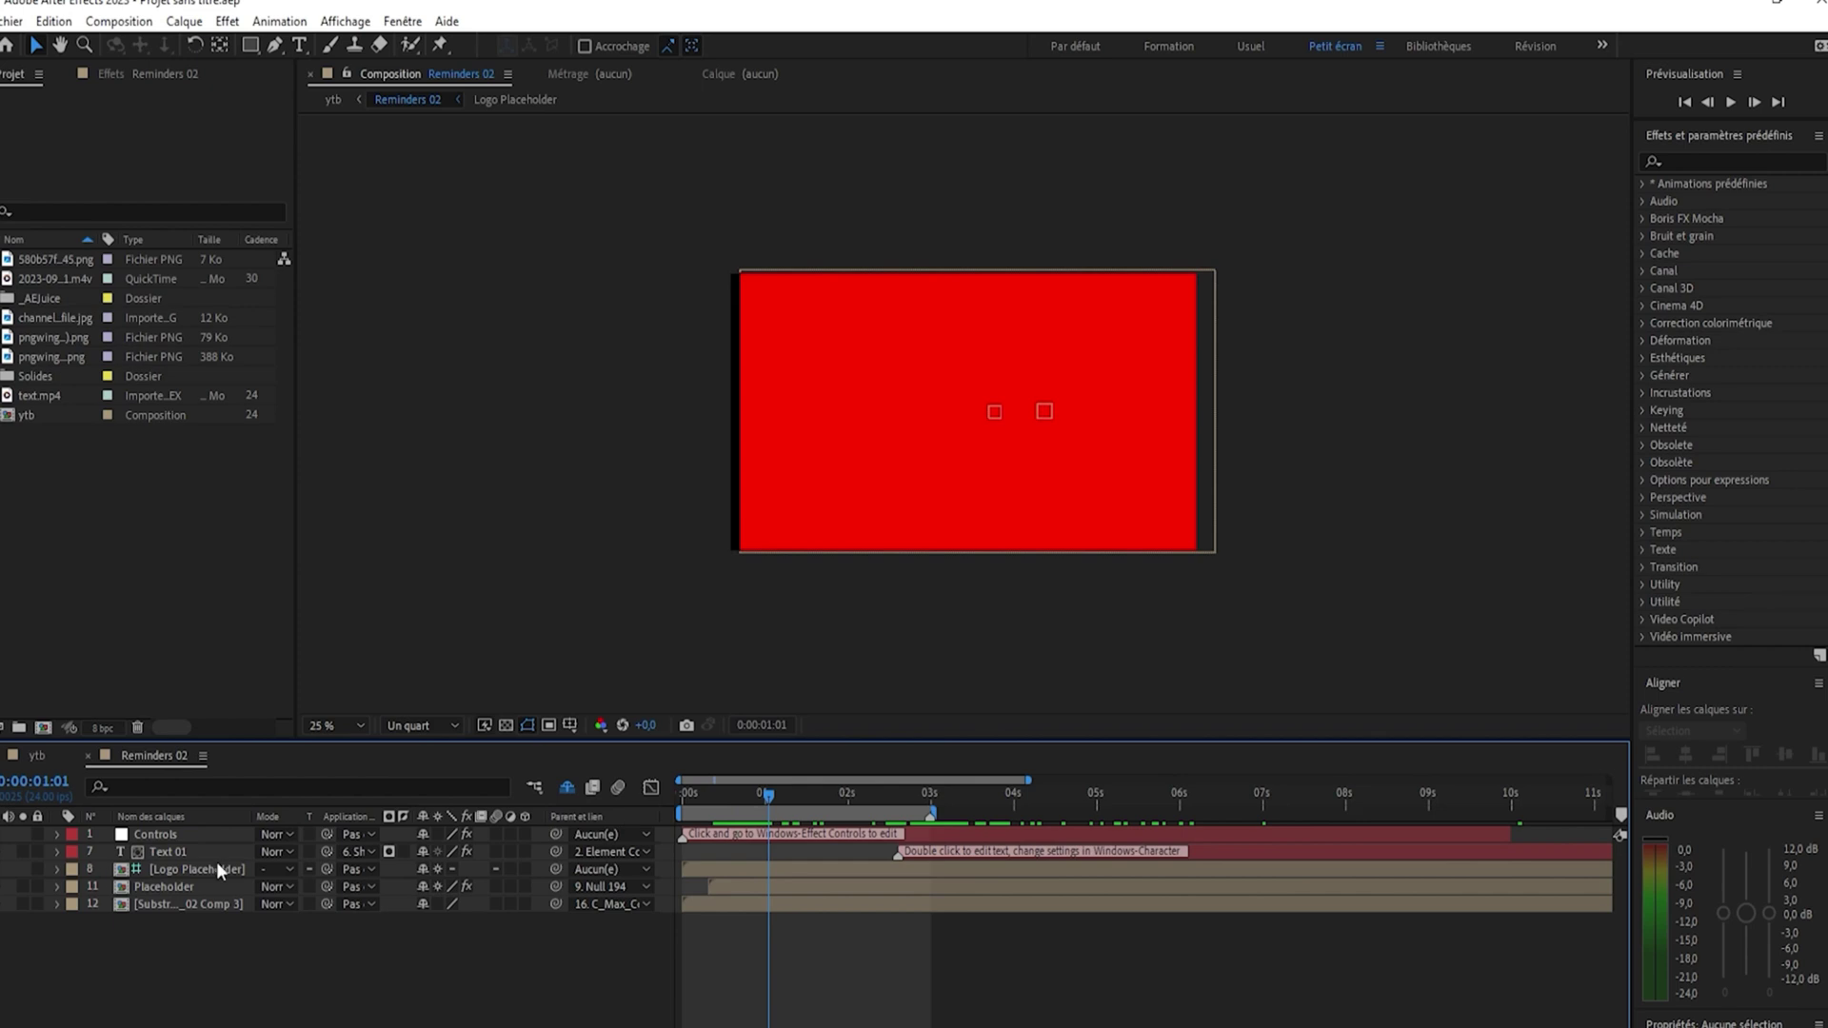
left_click(189, 834)
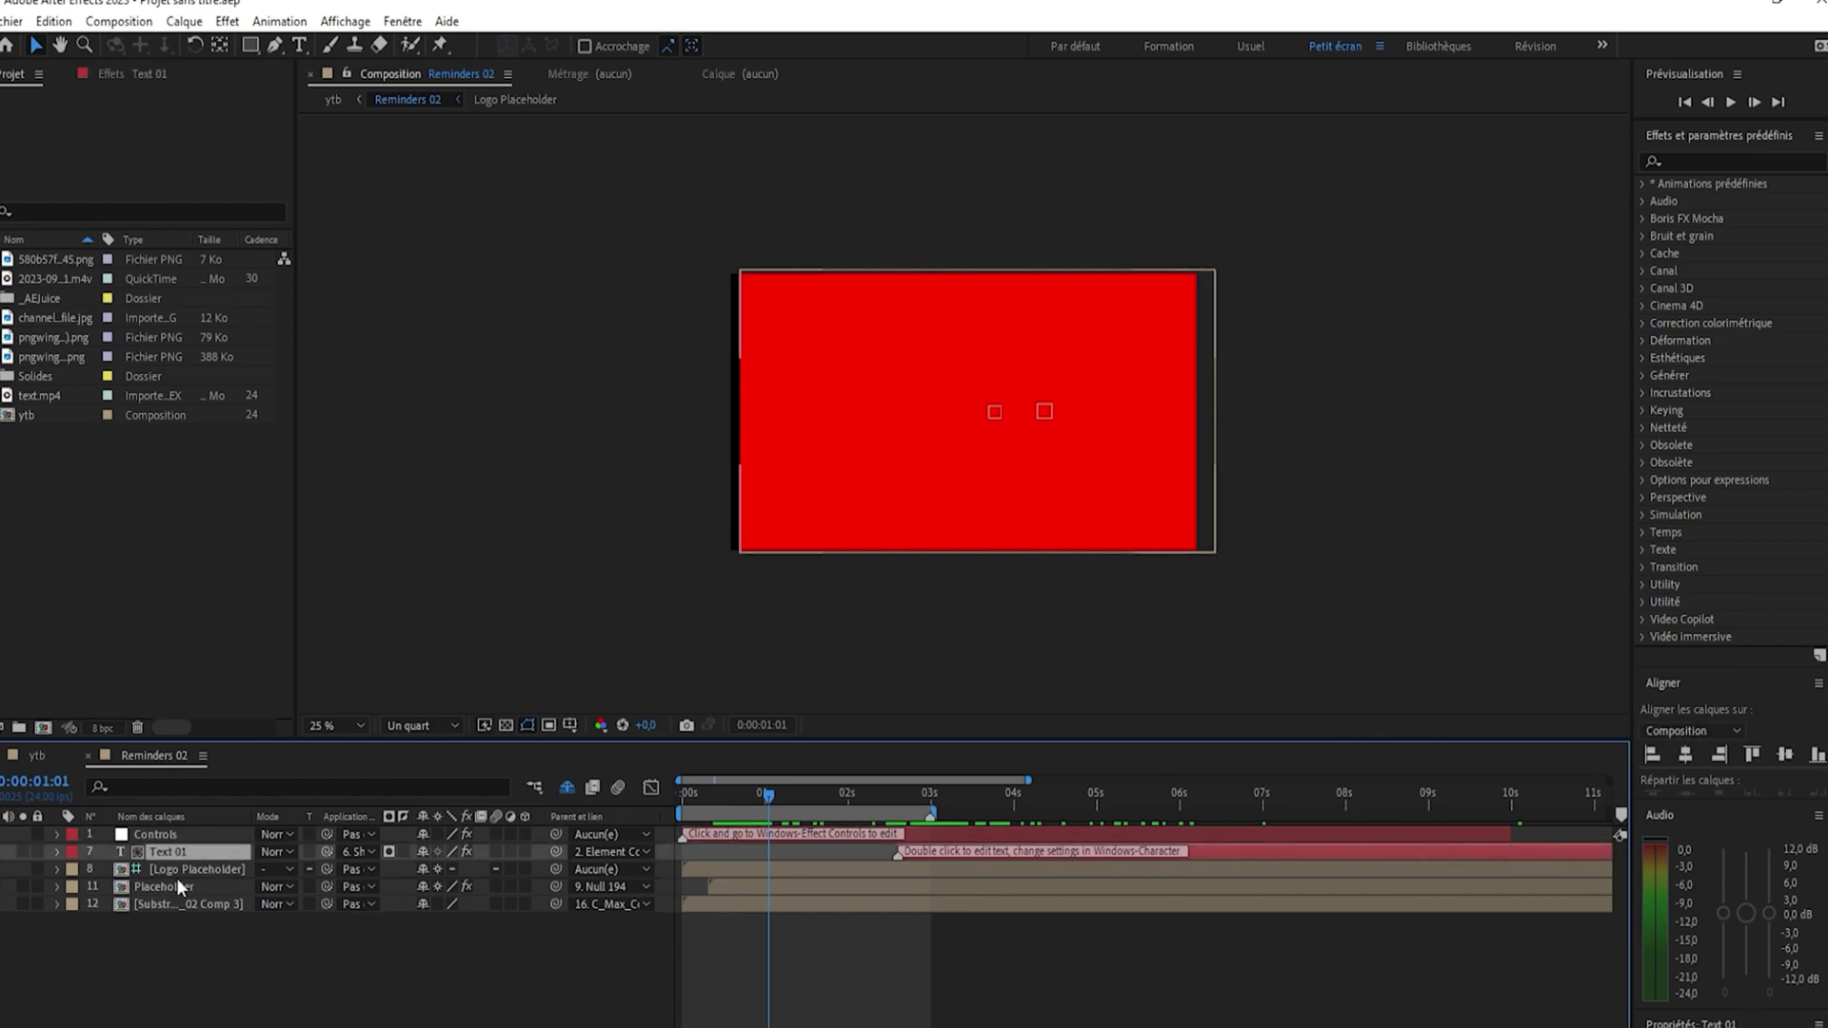
left_click(185, 871)
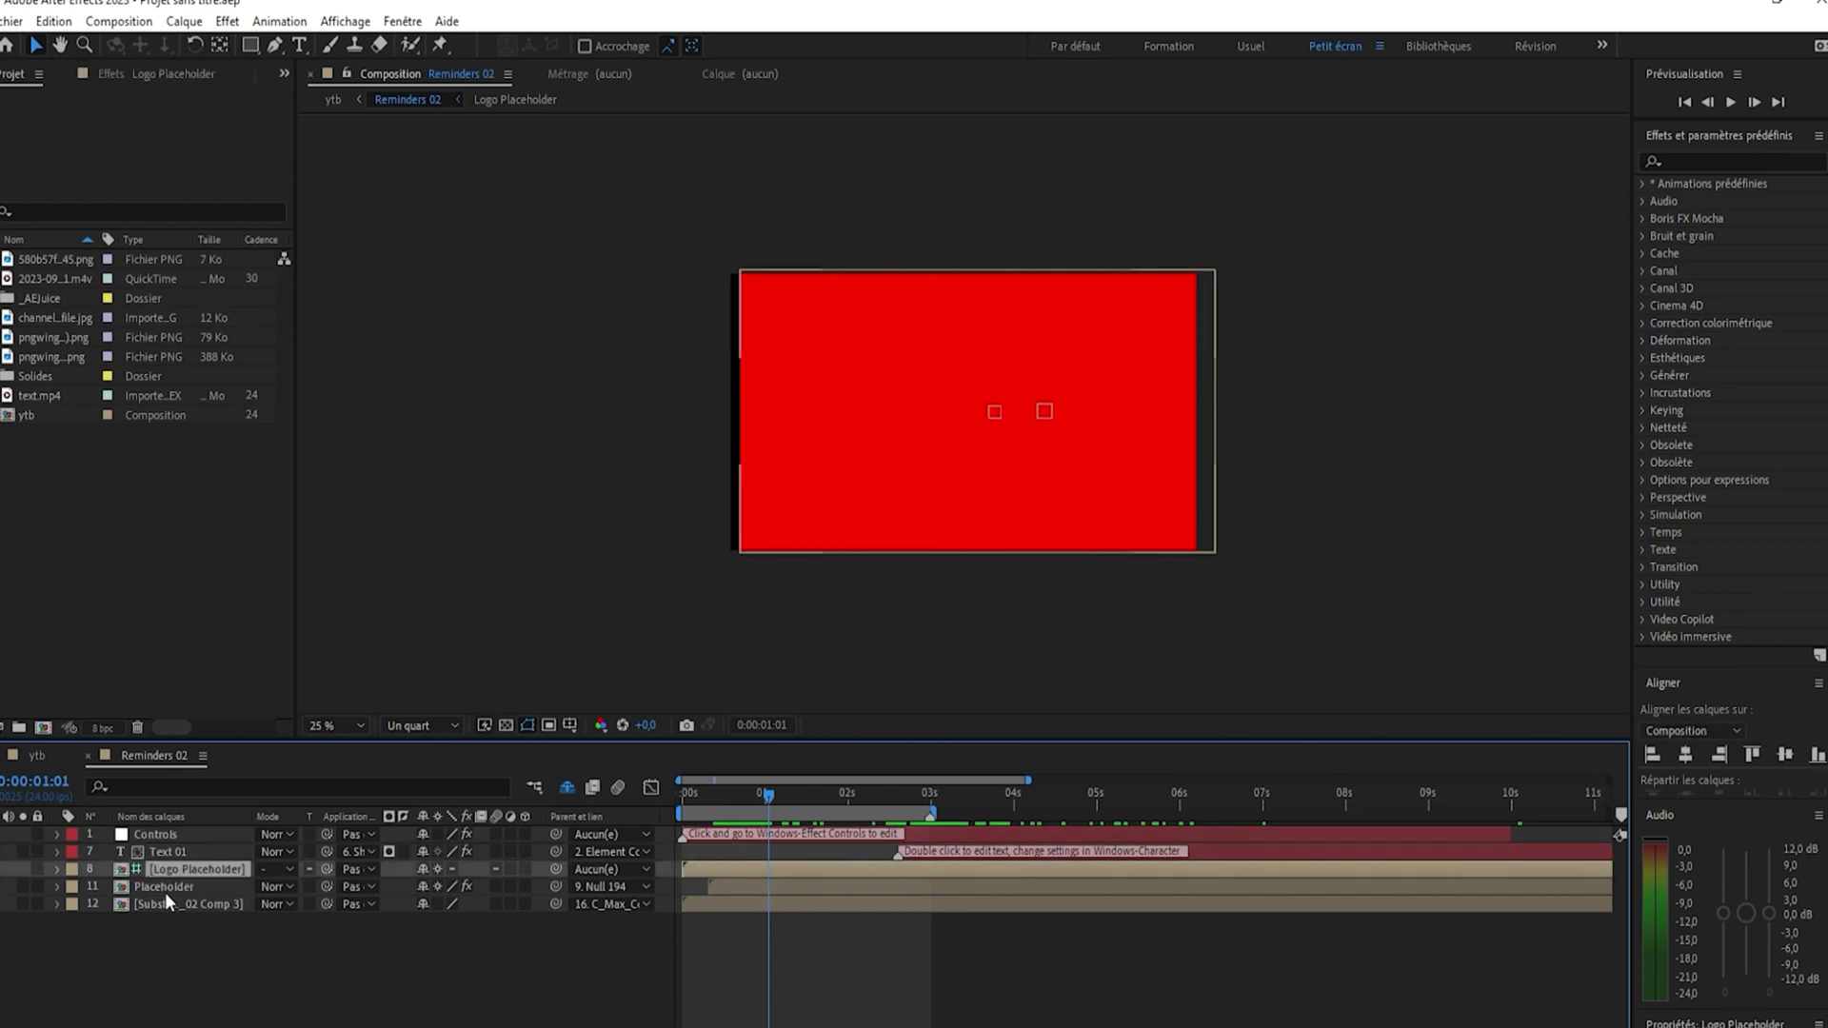
left_click(164, 891)
left_click(186, 906)
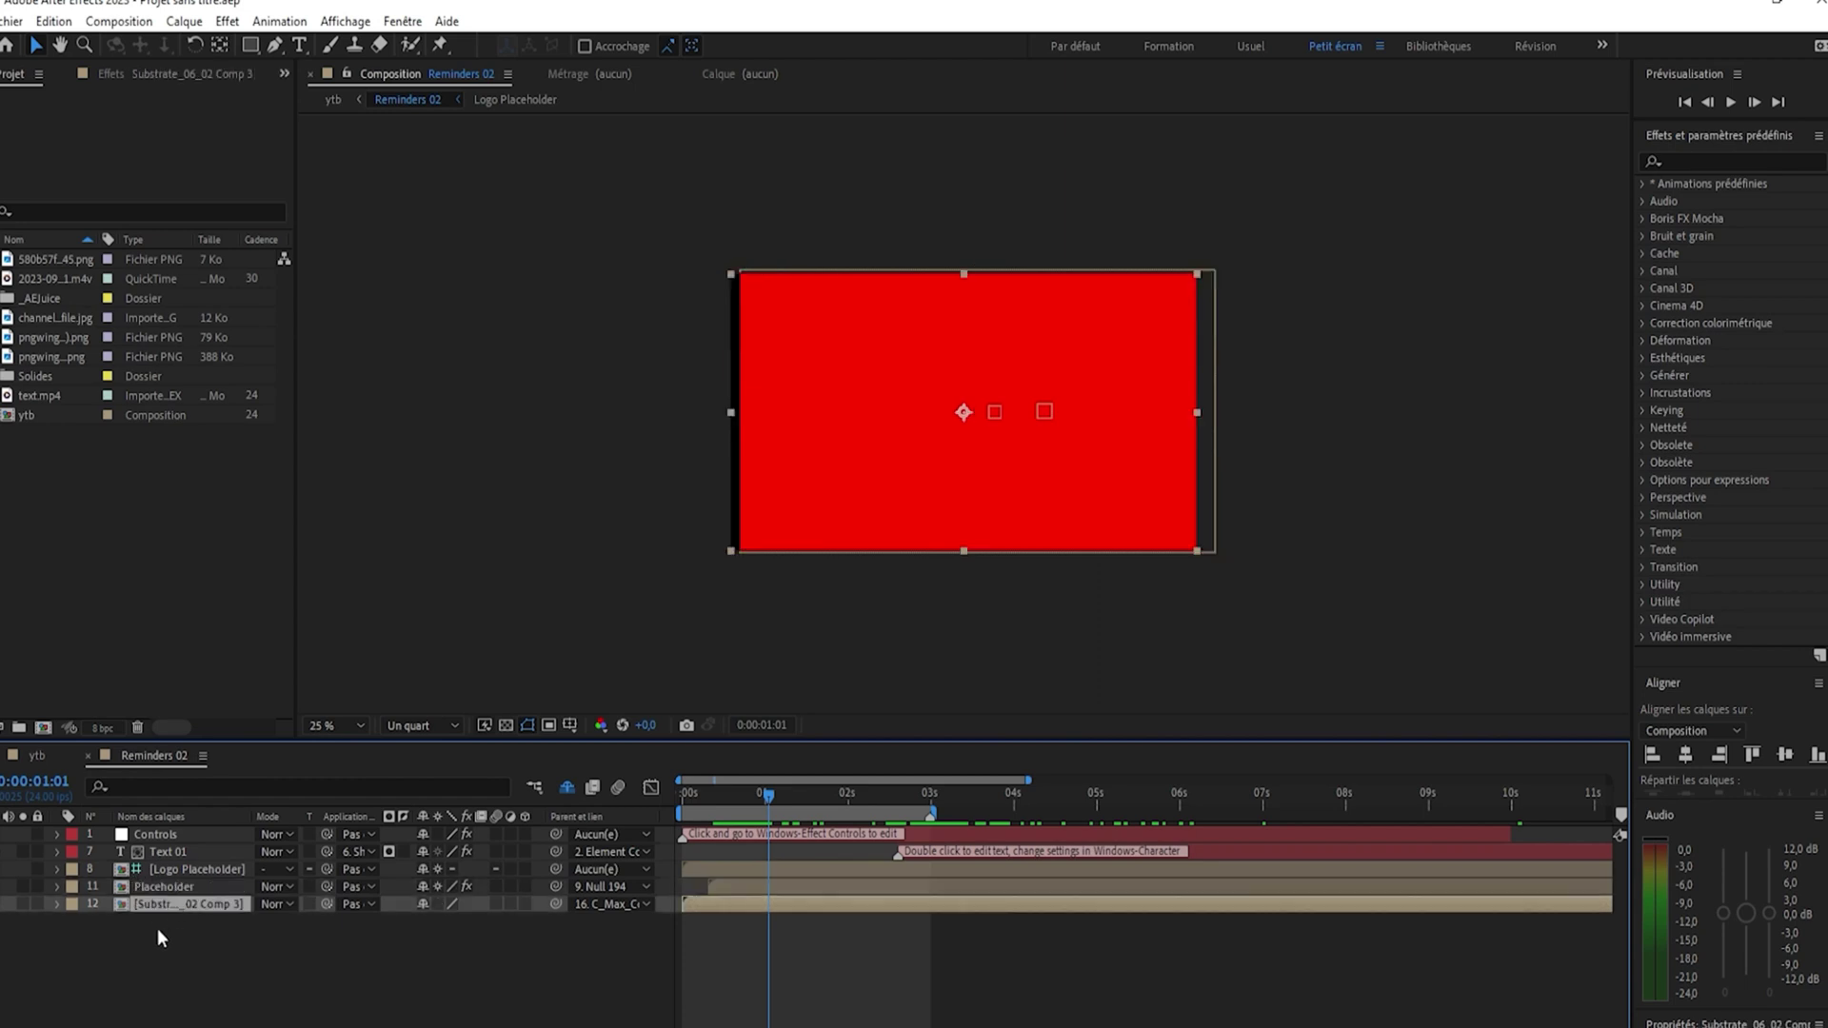
left_click(176, 853)
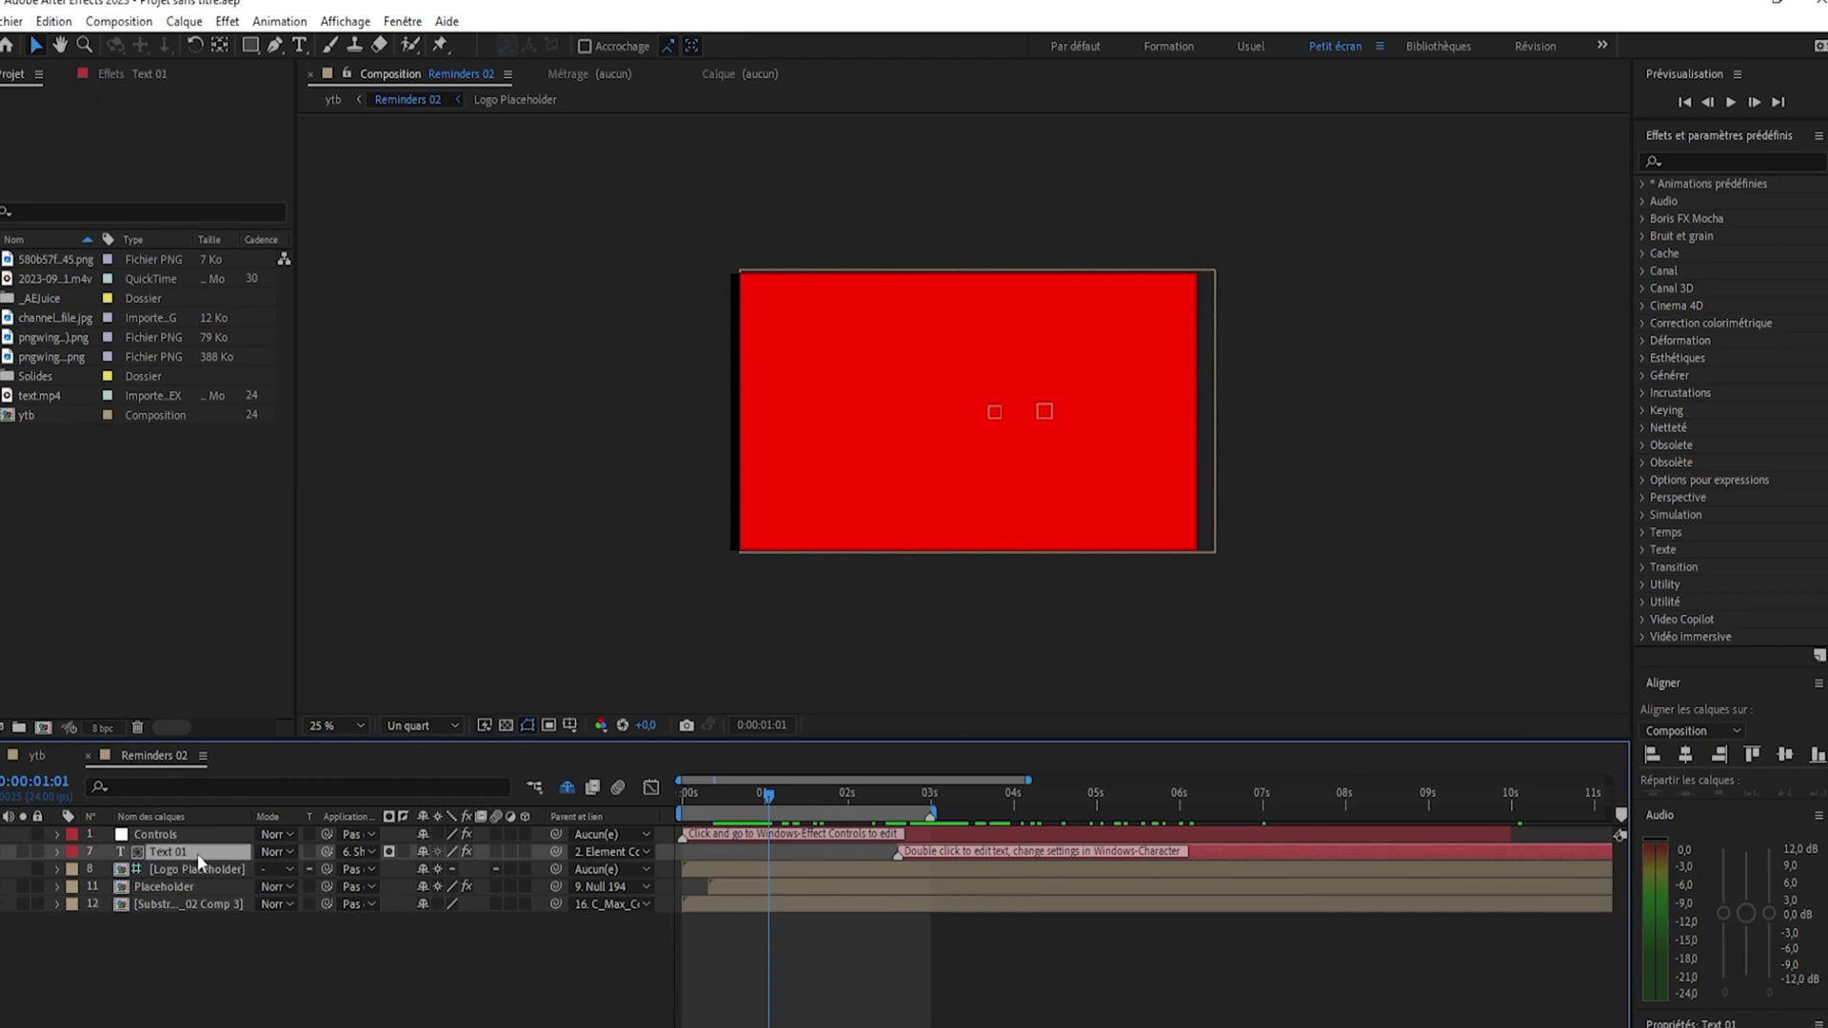
double_click(196, 853)
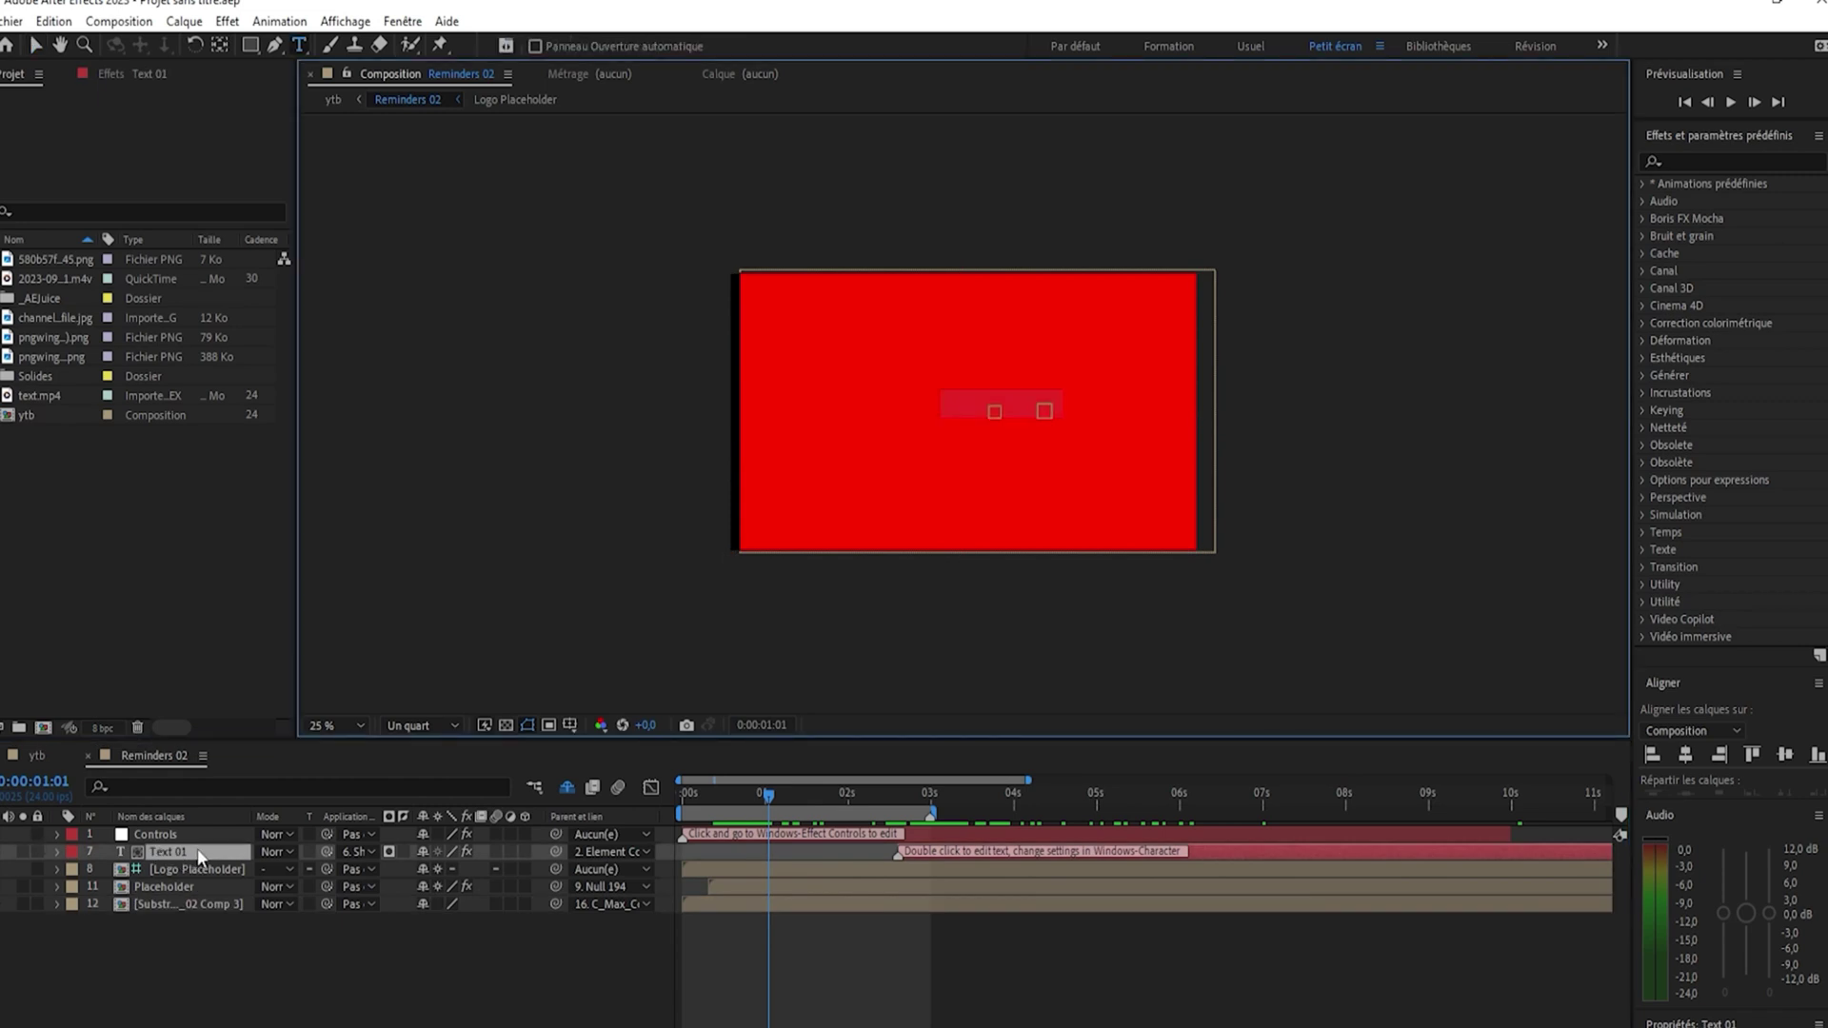
left_click_drag(776, 786, 1042, 796)
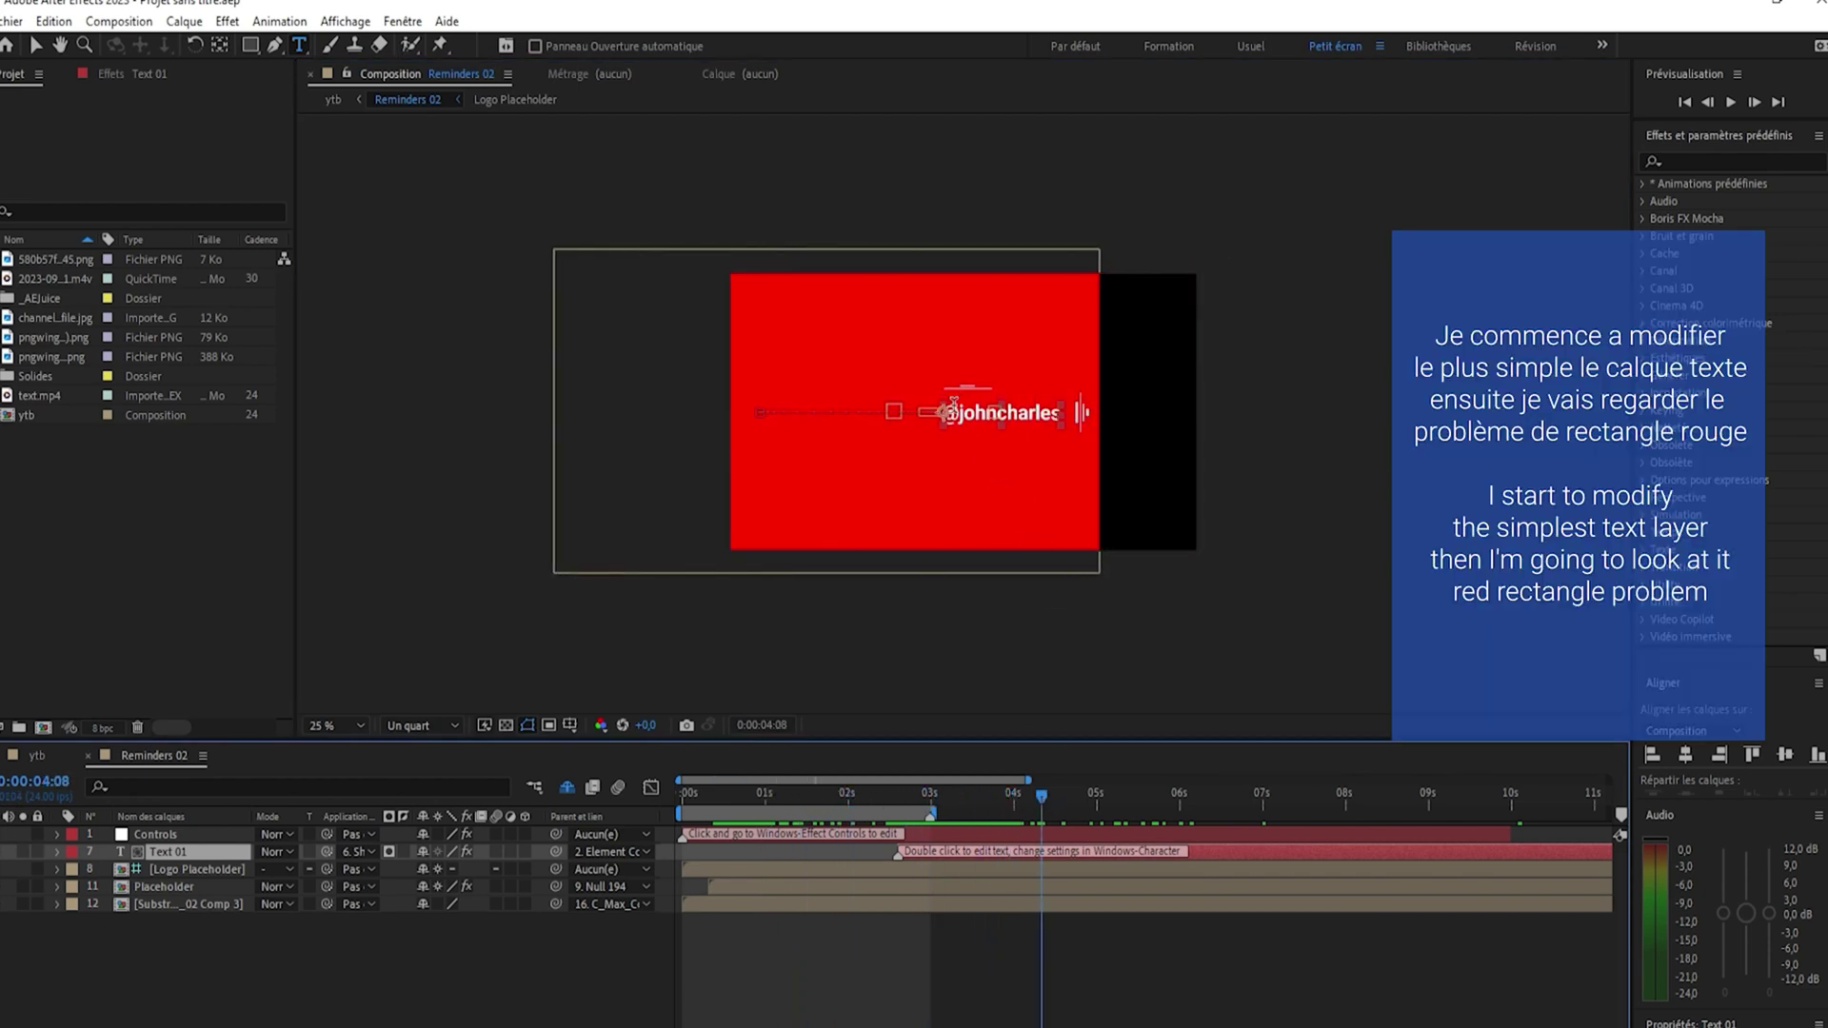
left_click_drag(948, 412, 1056, 421)
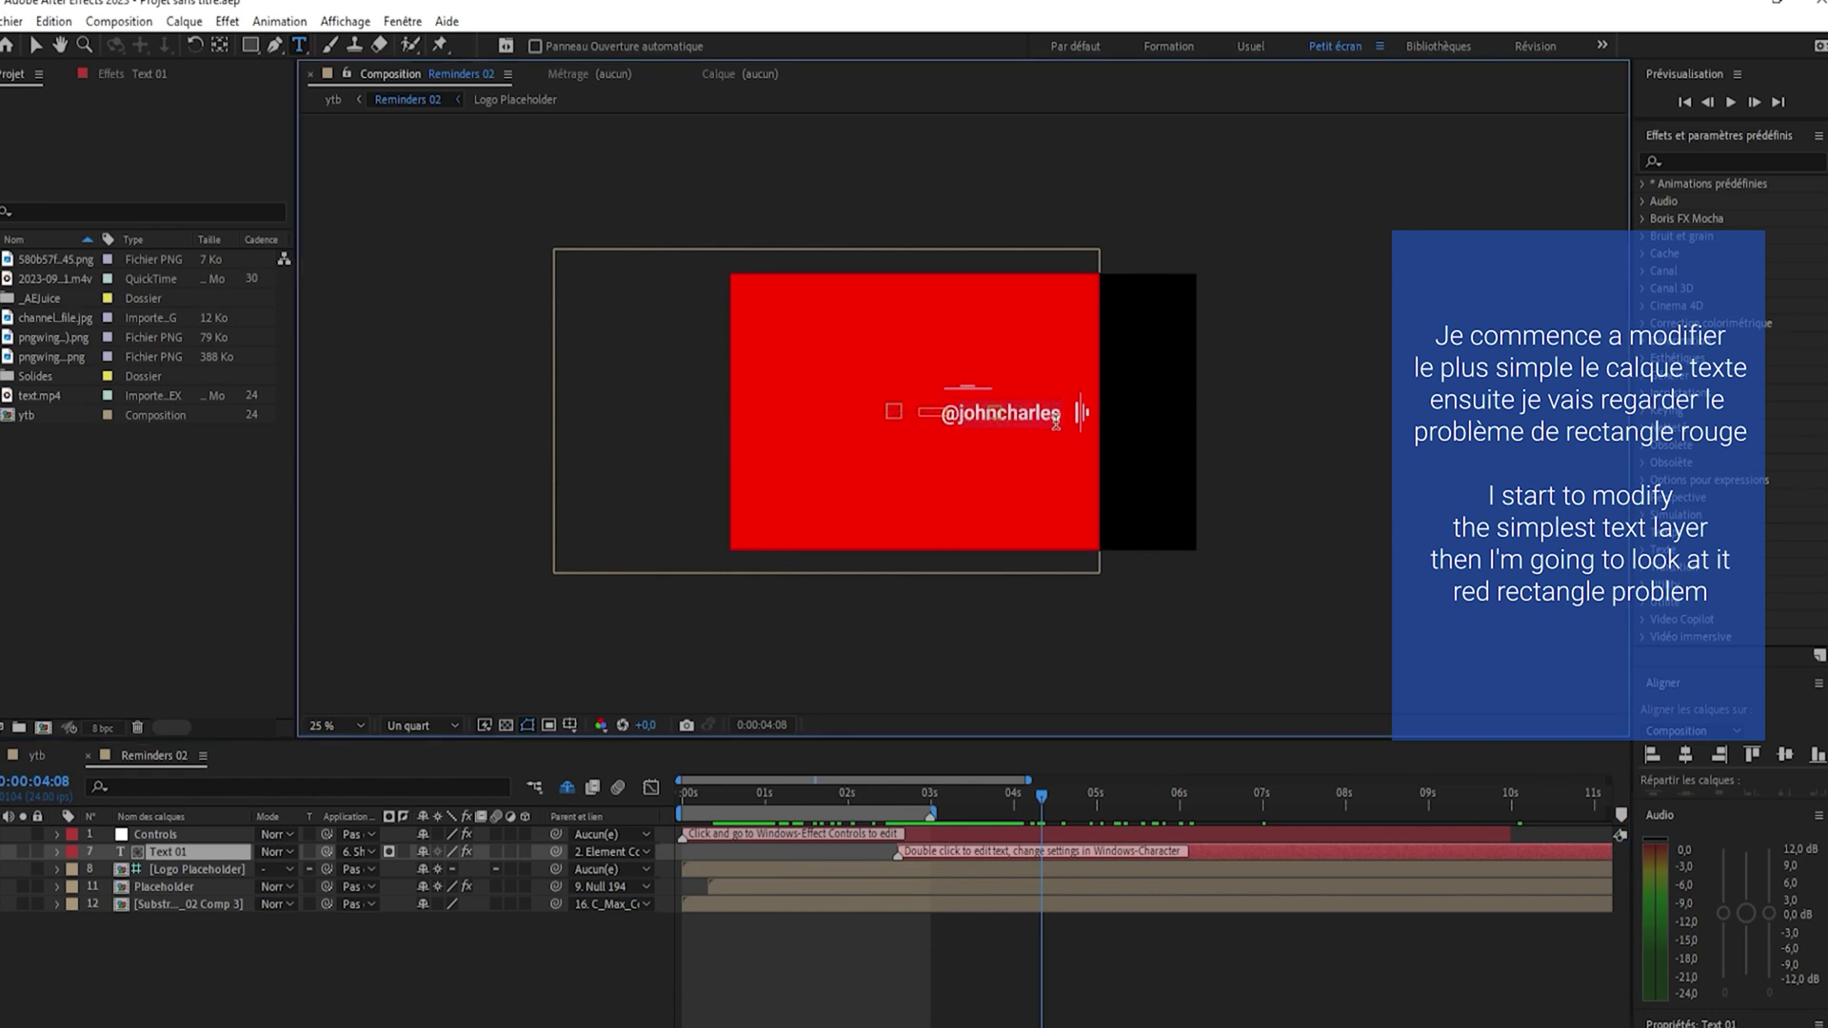
type("Ma")
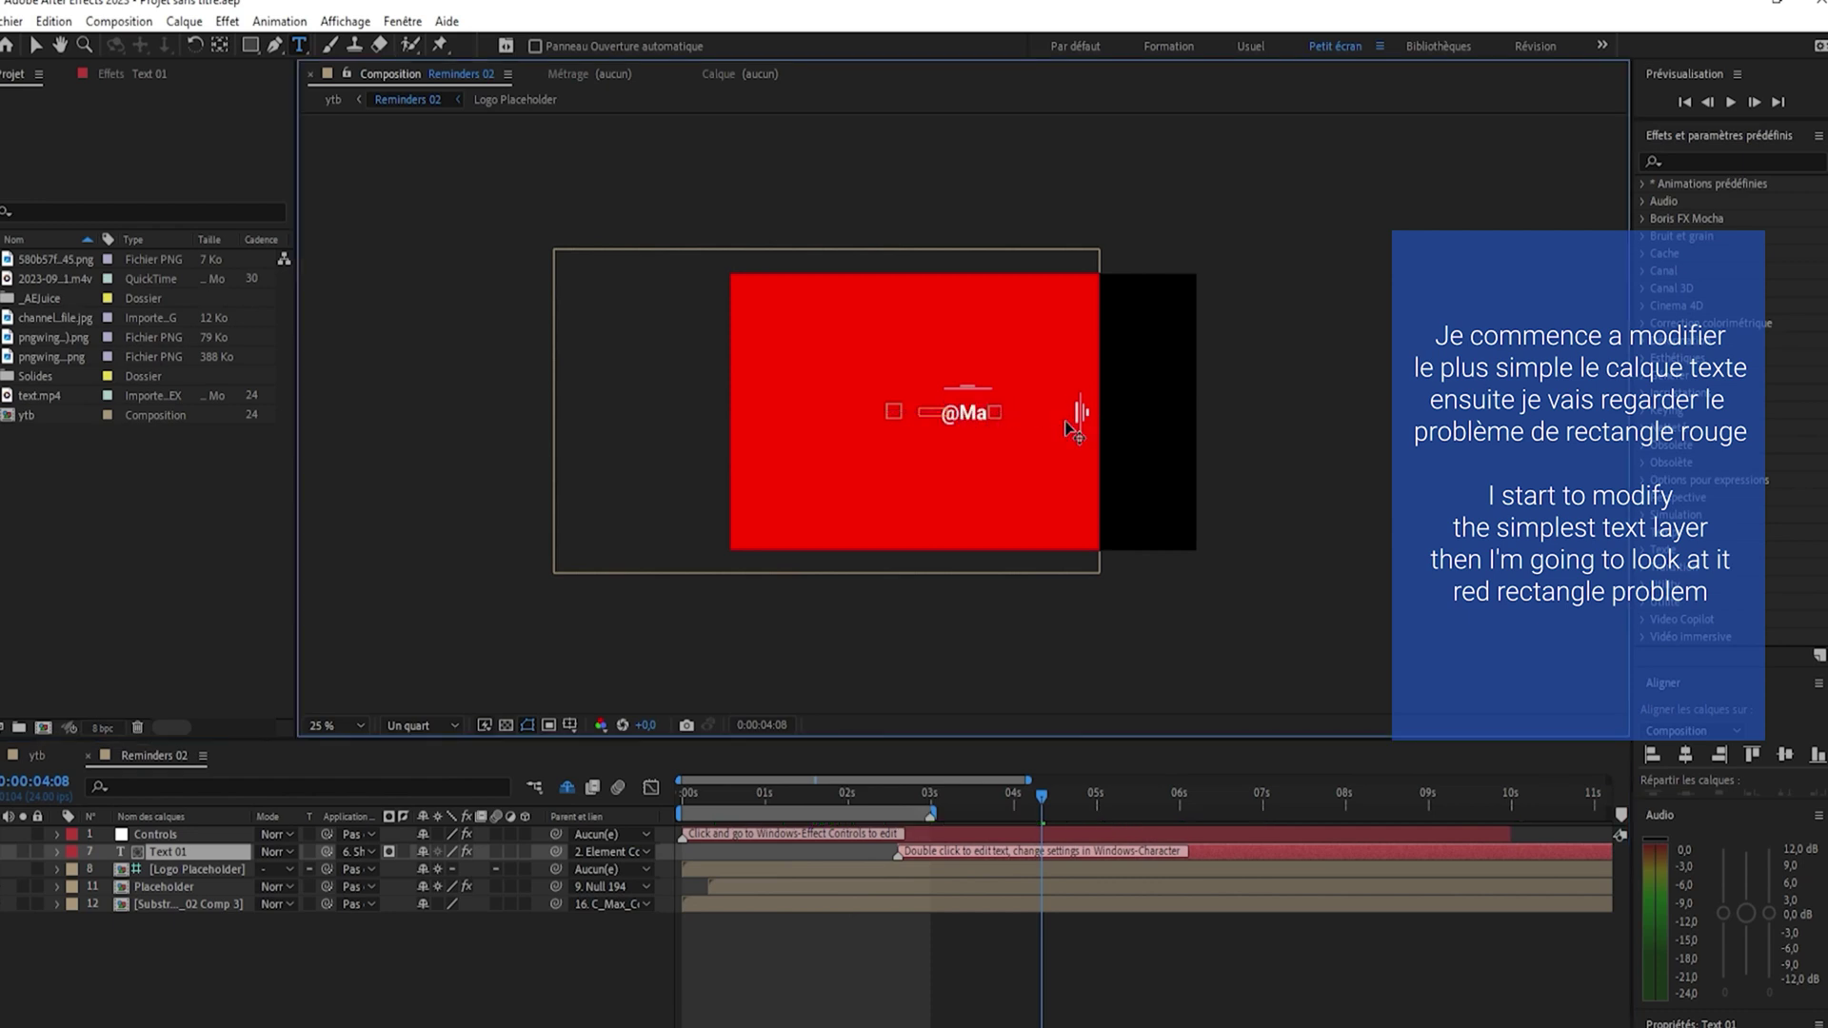
type("kbes")
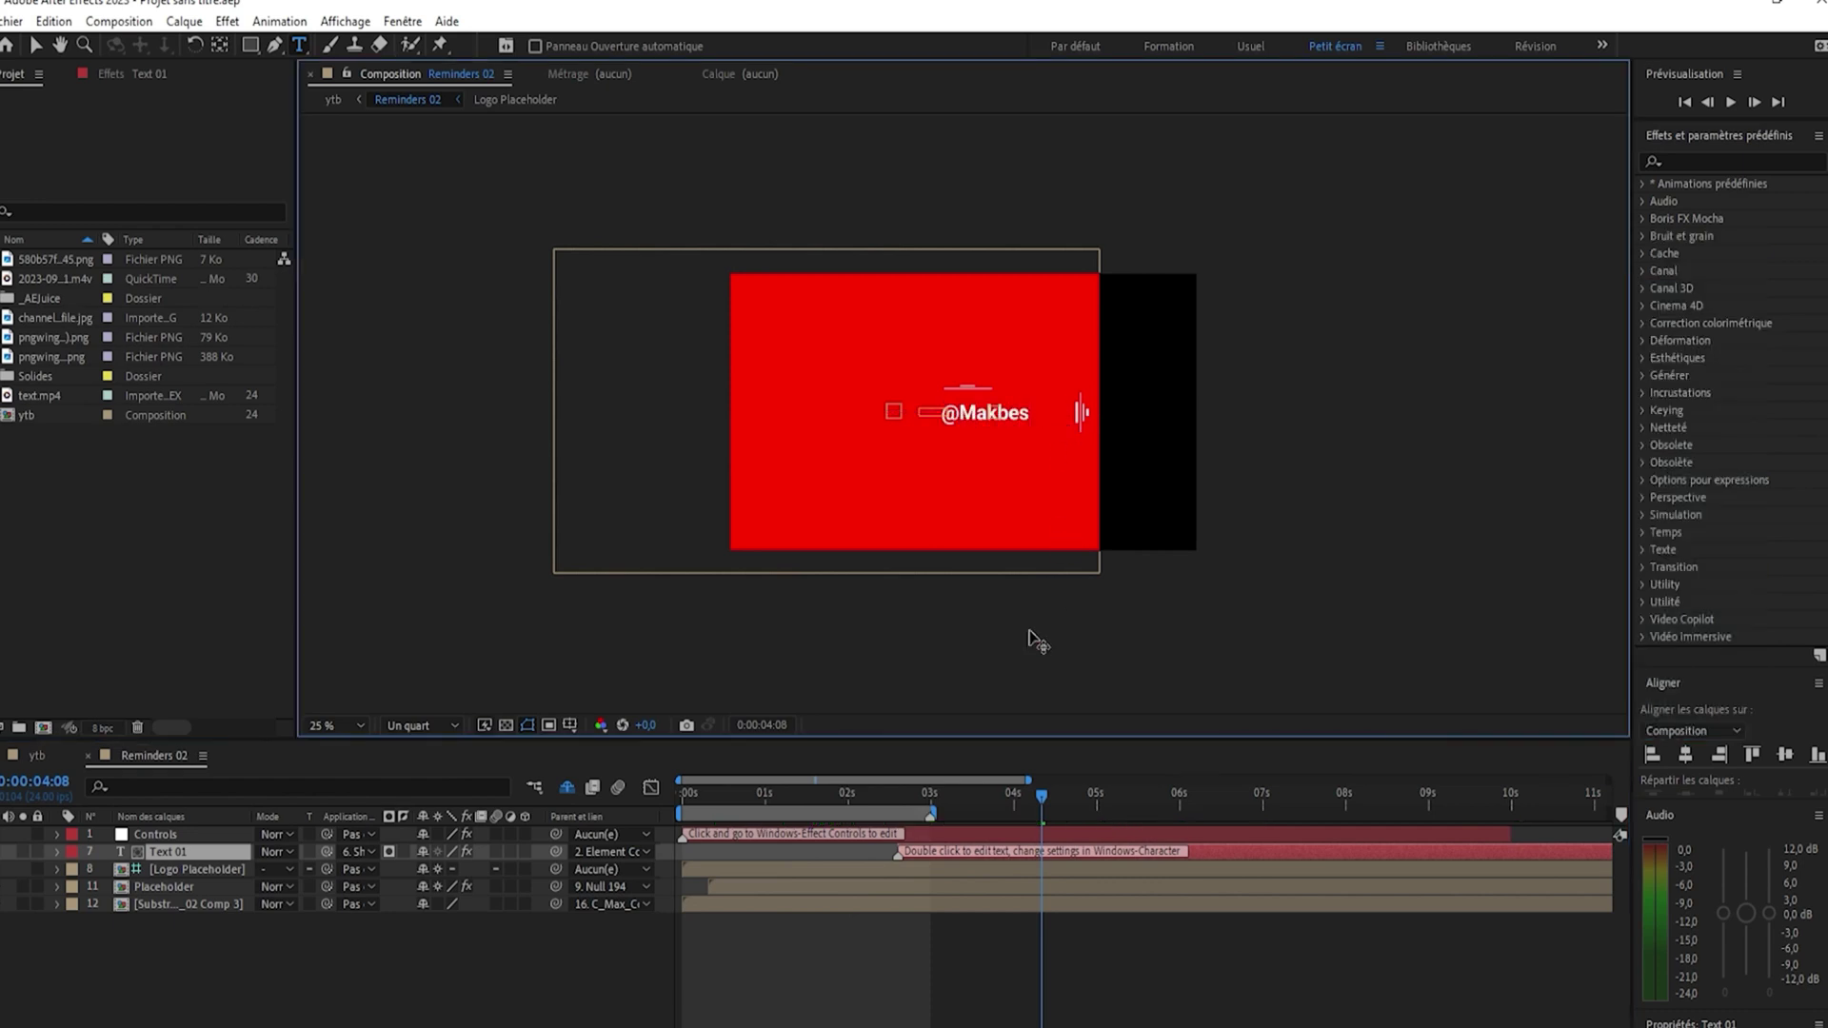
Toggle the Placeholder layer's visibility at about 1 second to check whether it produces the red rectangle
left_click_drag(1039, 792, 774, 819)
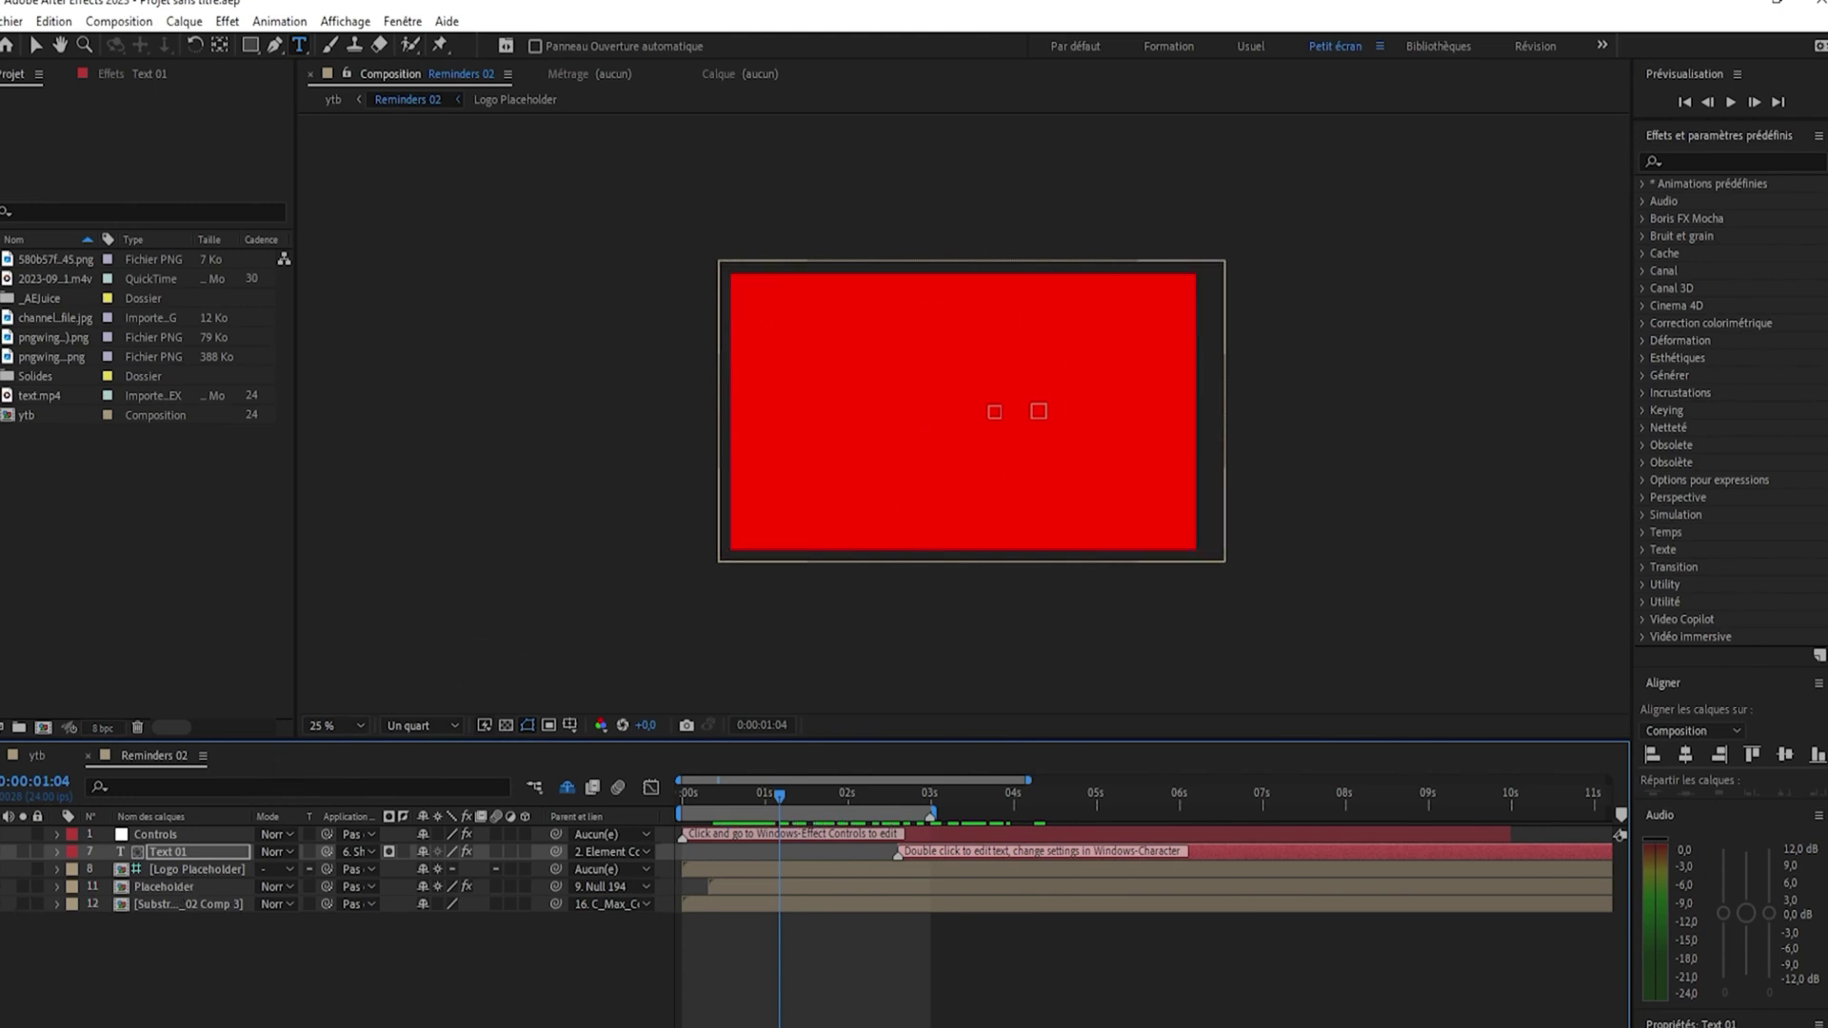
left_click(23, 887)
left_click(23, 886)
left_click(22, 887)
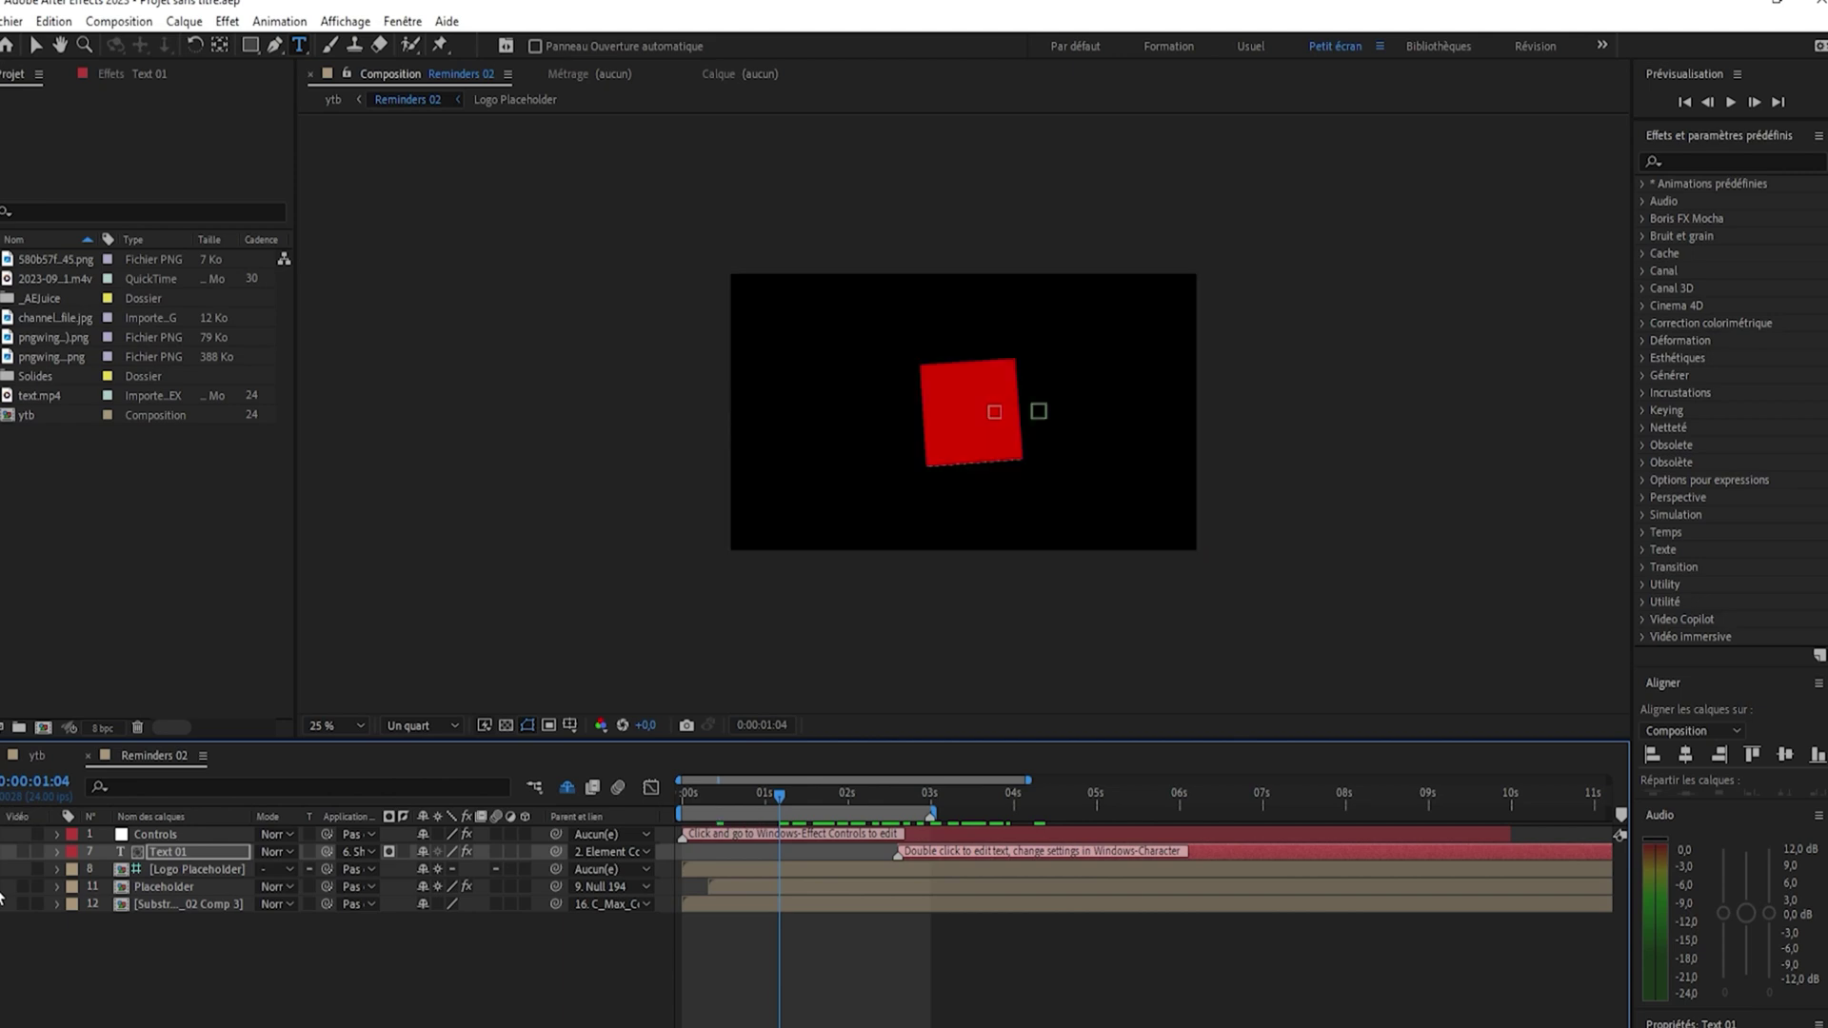
left_click(22, 886)
Place the YouTube logo PNG above Placeholder.png in the Placeholder layer's source composition
double_click(151, 887)
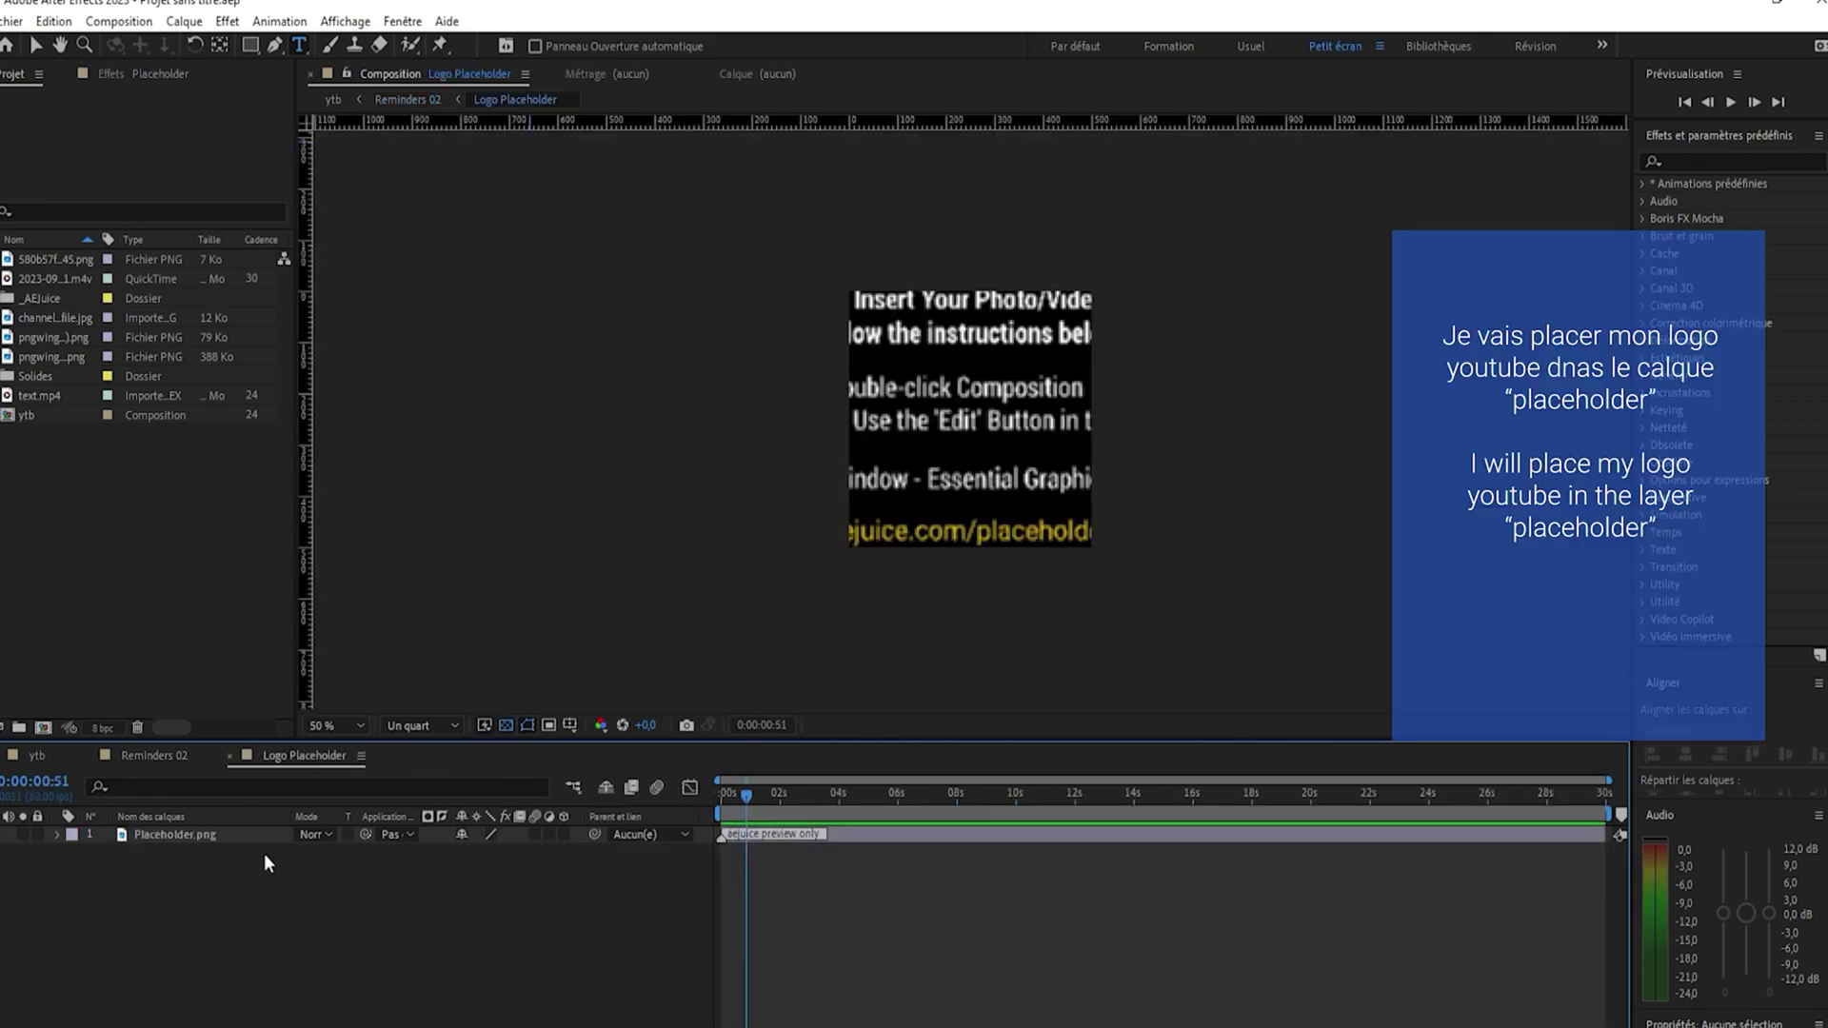
left_click(64, 259)
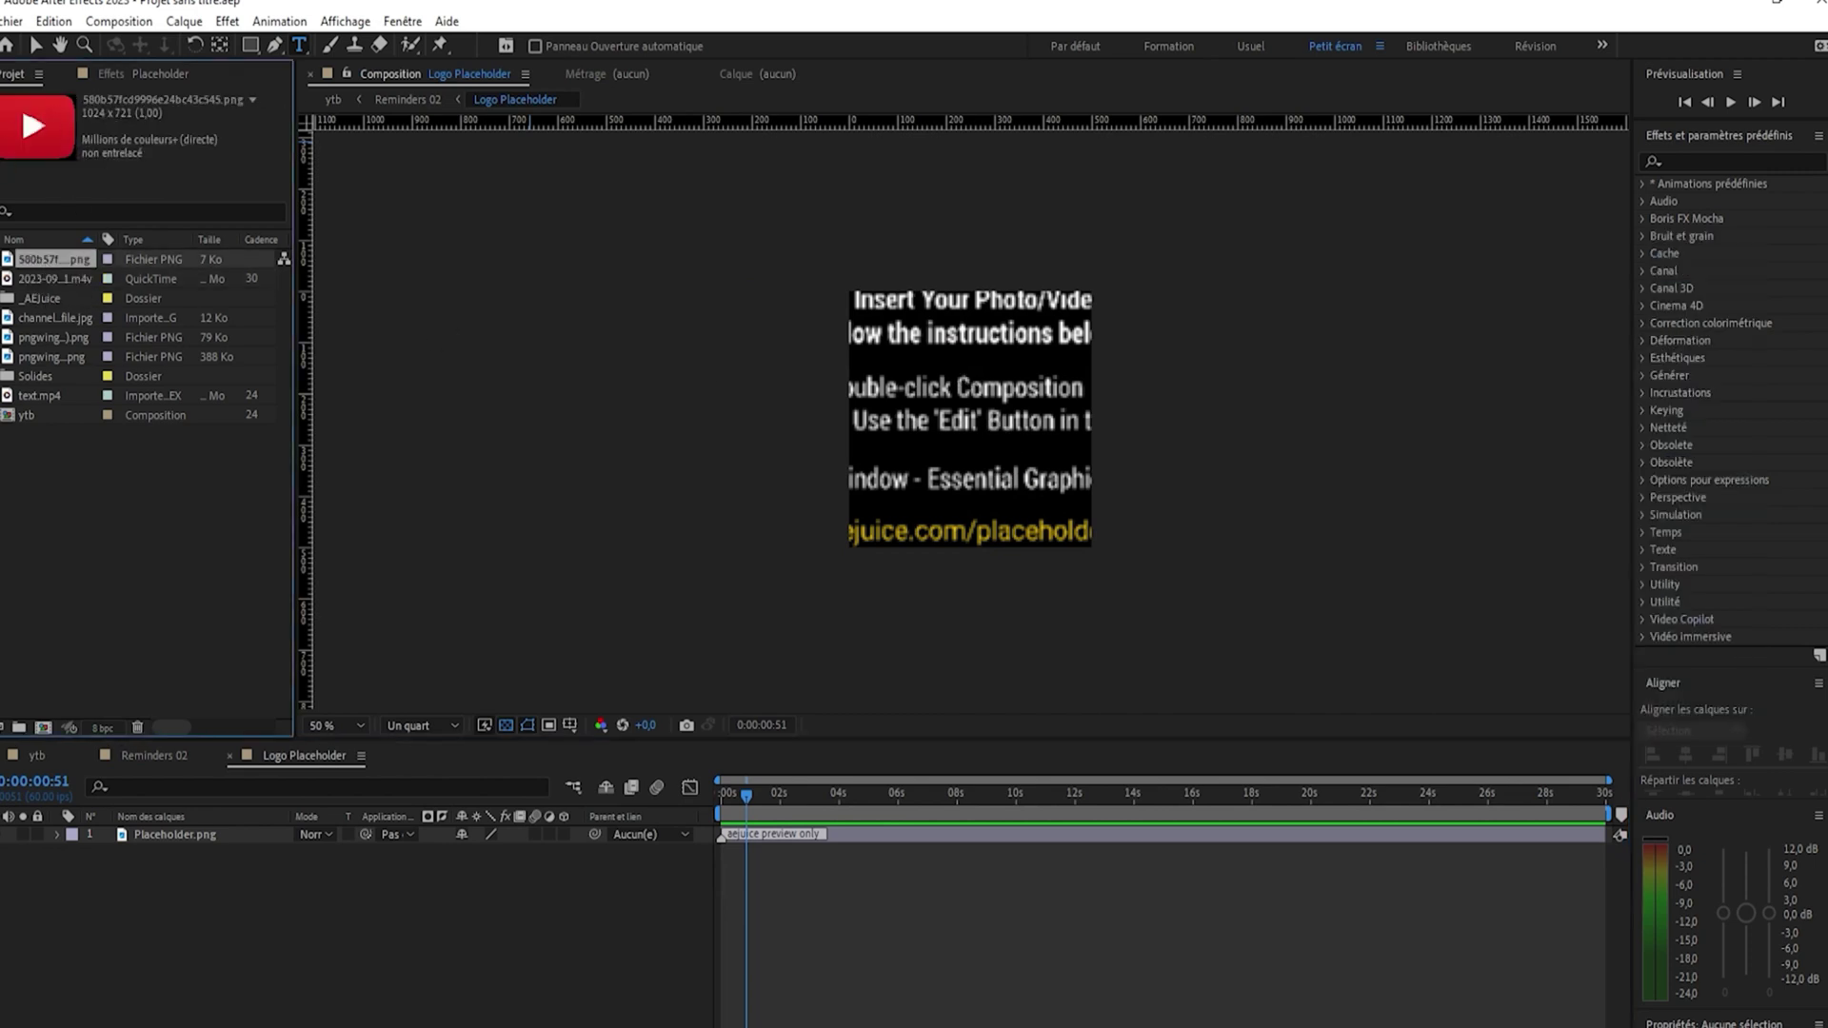
left_click_drag(54, 255, 170, 834)
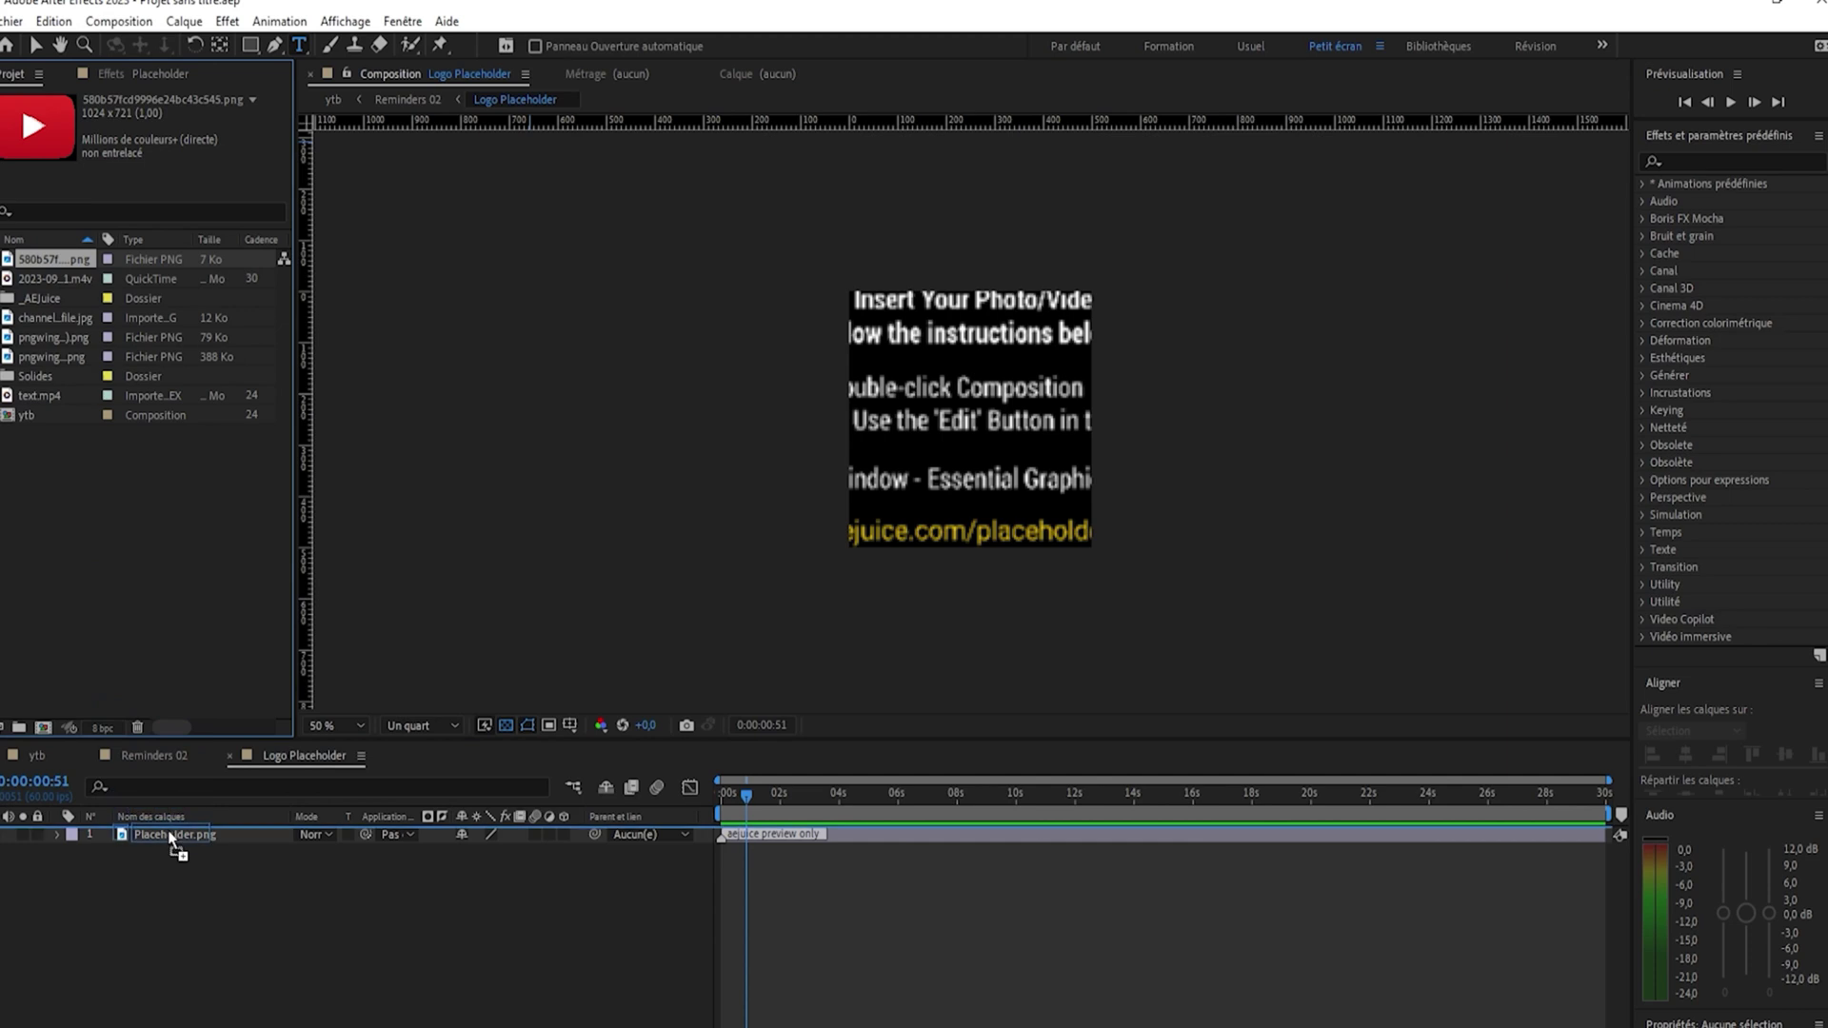
Scale the YouTube logo down to fit inside the square frame and hide the Placeholder.png layer
left_click(35, 44)
left_click_drag(728, 608, 867, 503)
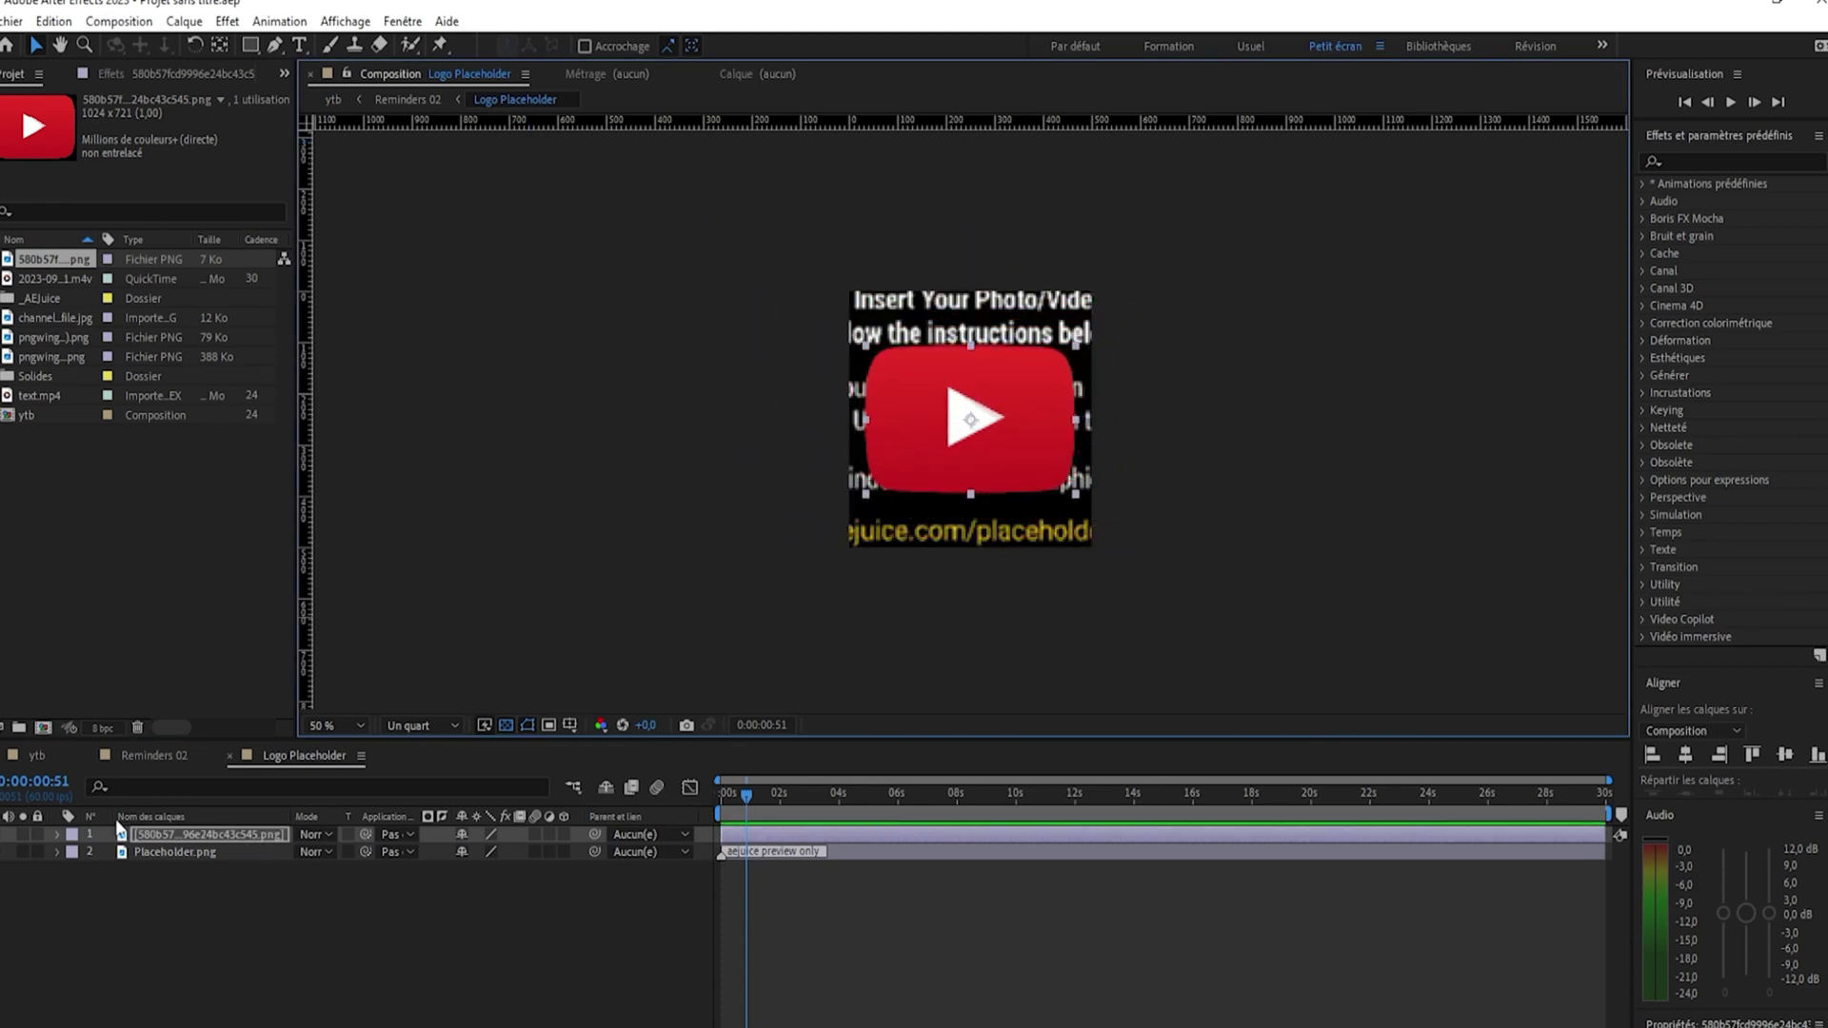
left_click(9, 853)
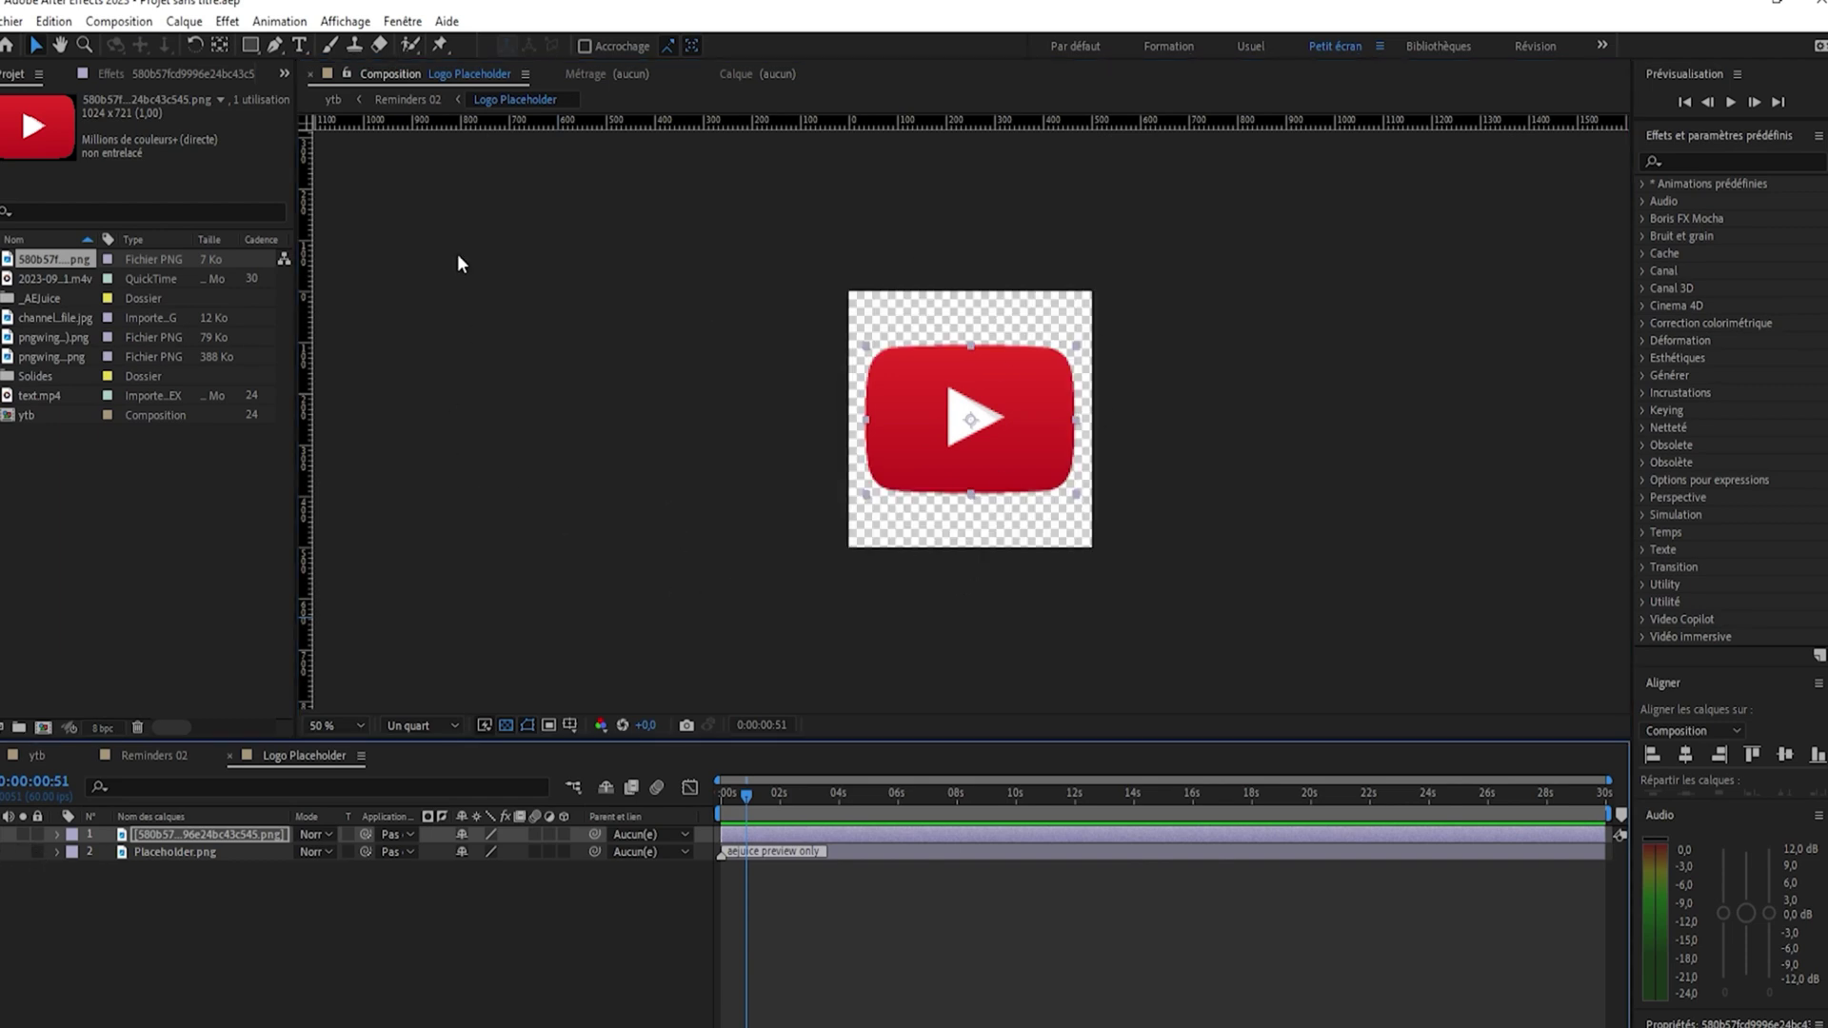
Return to the ytb composition and inspect the logo and text of Reminders 02 at about 20 seconds
left_click(332, 99)
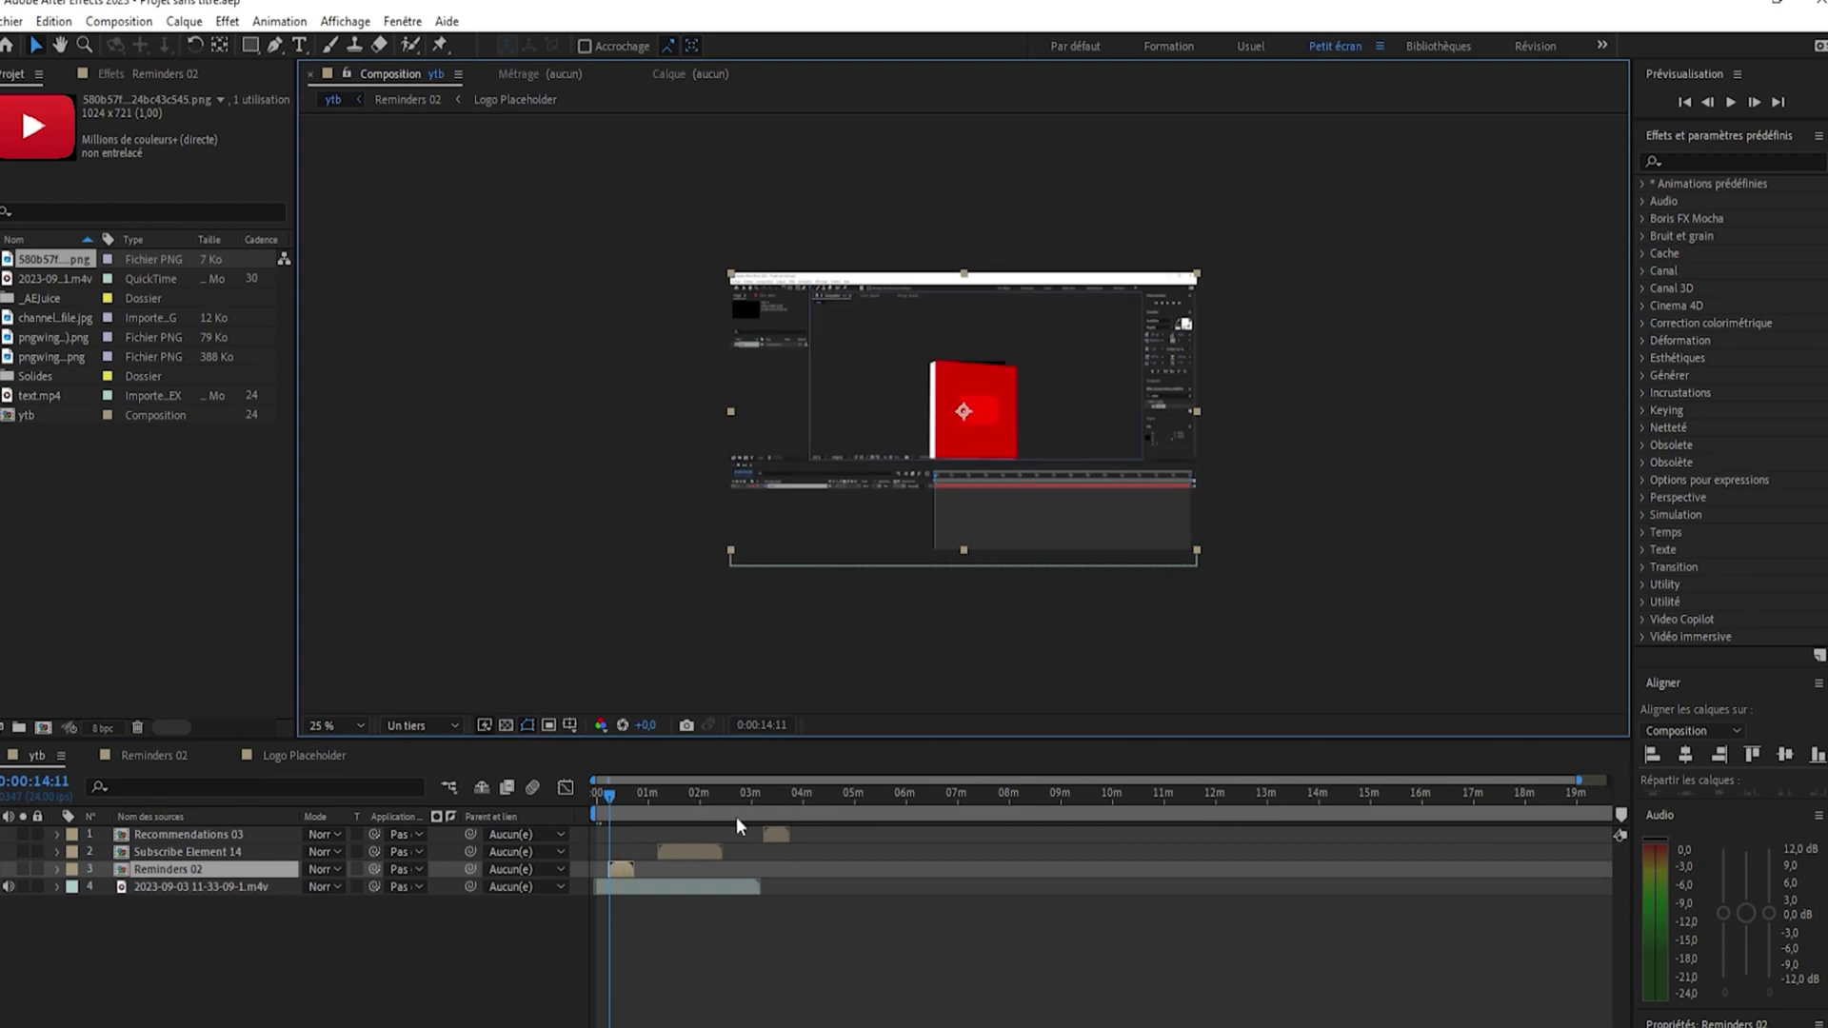
mouse_move(617, 800)
left_mouse_down()
mouse_move(648, 800)
mouse_move(620, 798)
left_mouse_up()
scroll(804, 404, "up", 4)
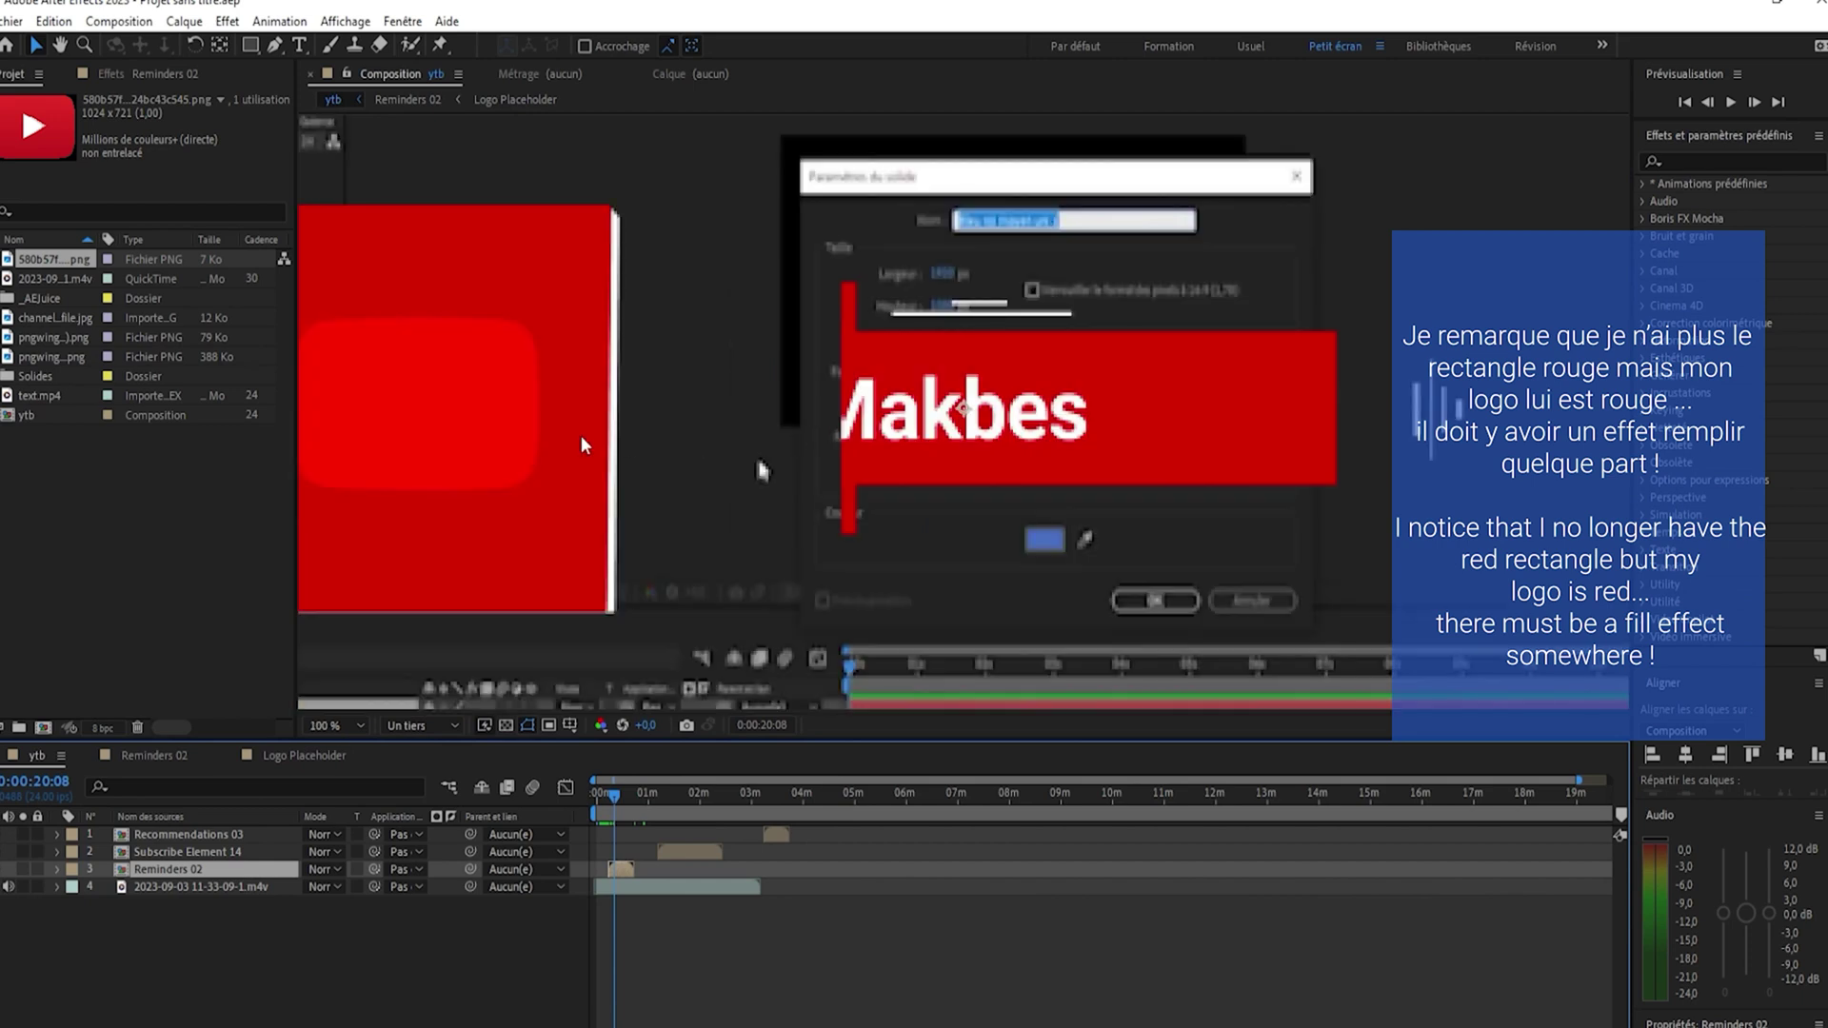
scroll(379, 408, "down", 2)
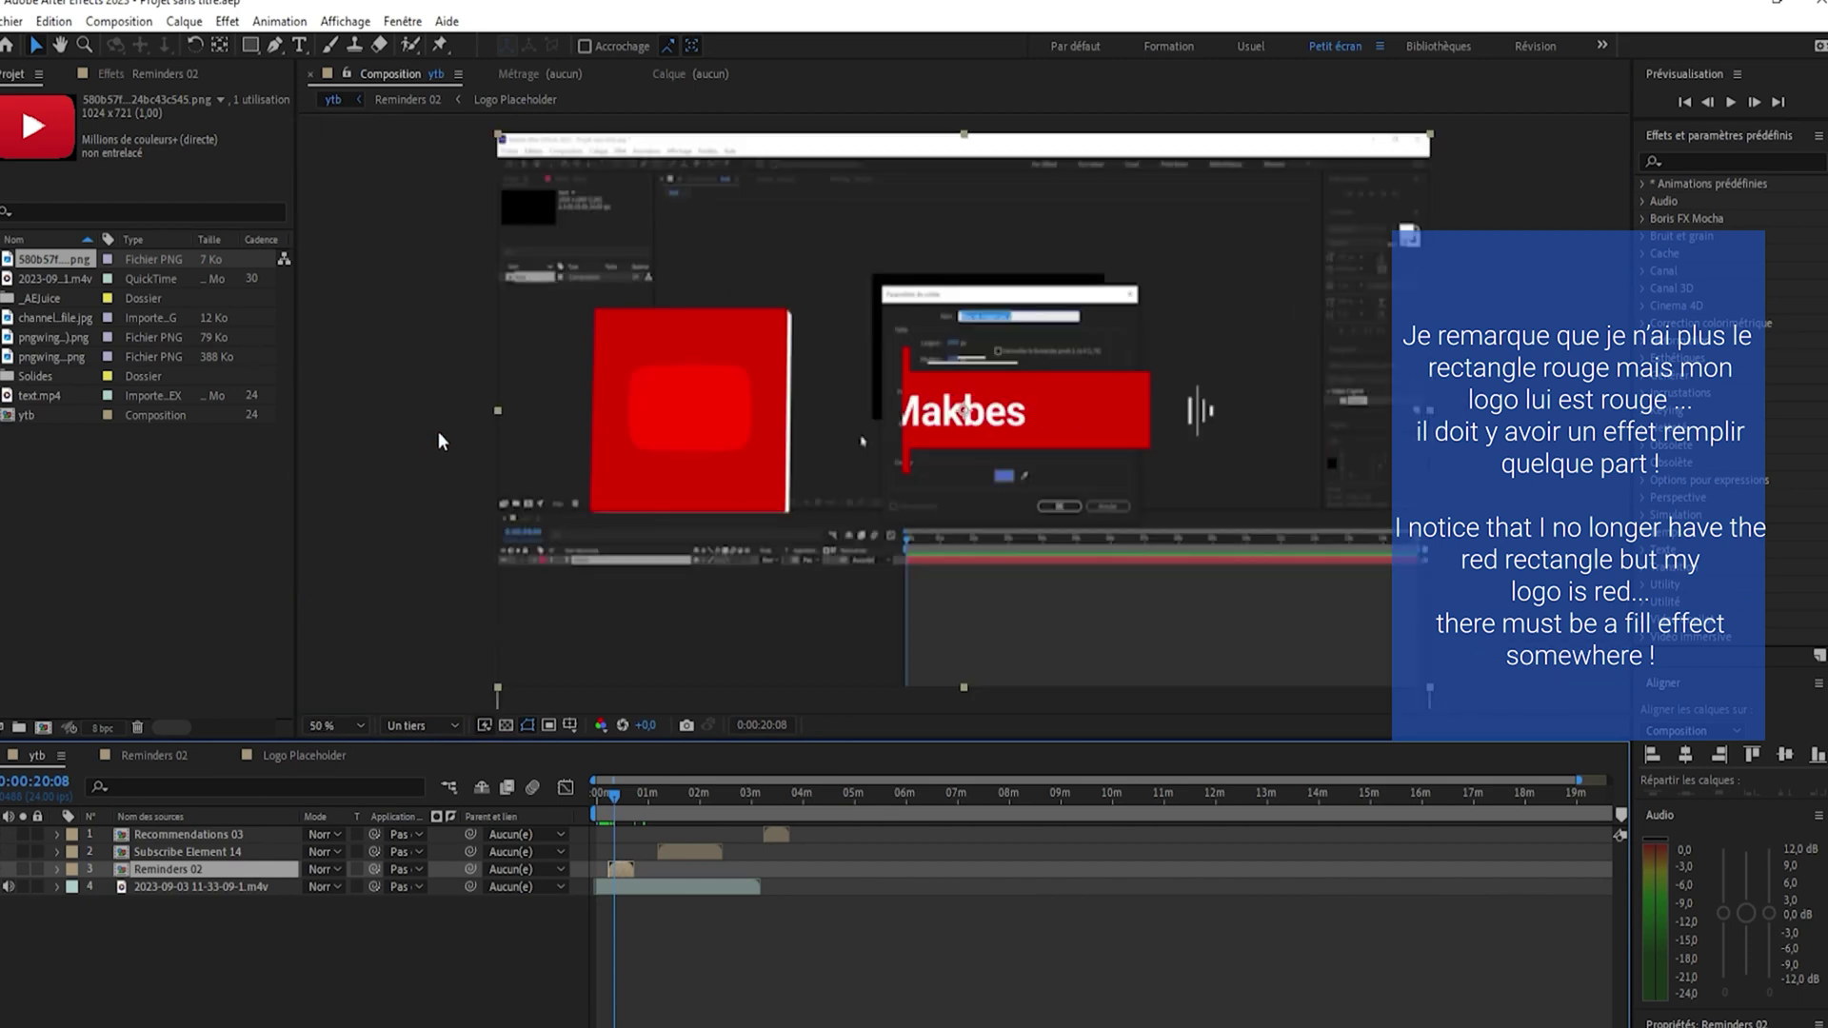
Reopen the Reminders 02 composition and reveal its hidden shy layers in the timeline
double_click(169, 868)
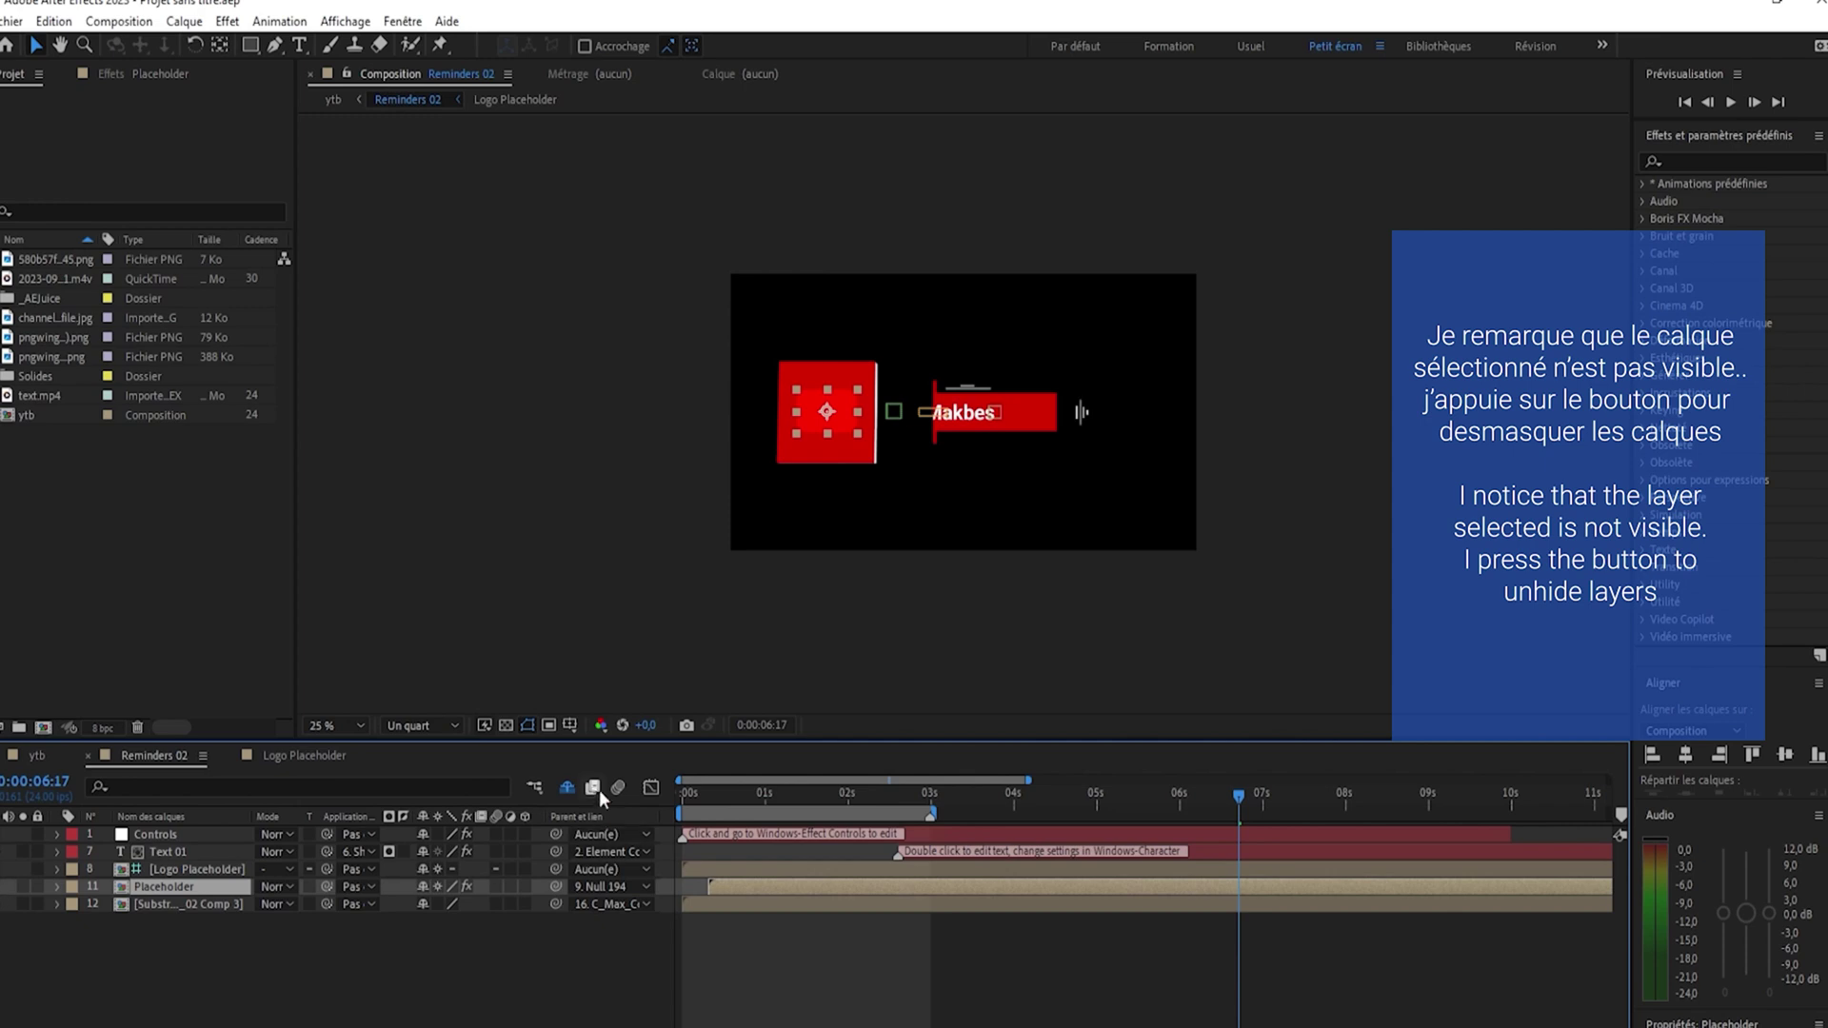
left_click(568, 788)
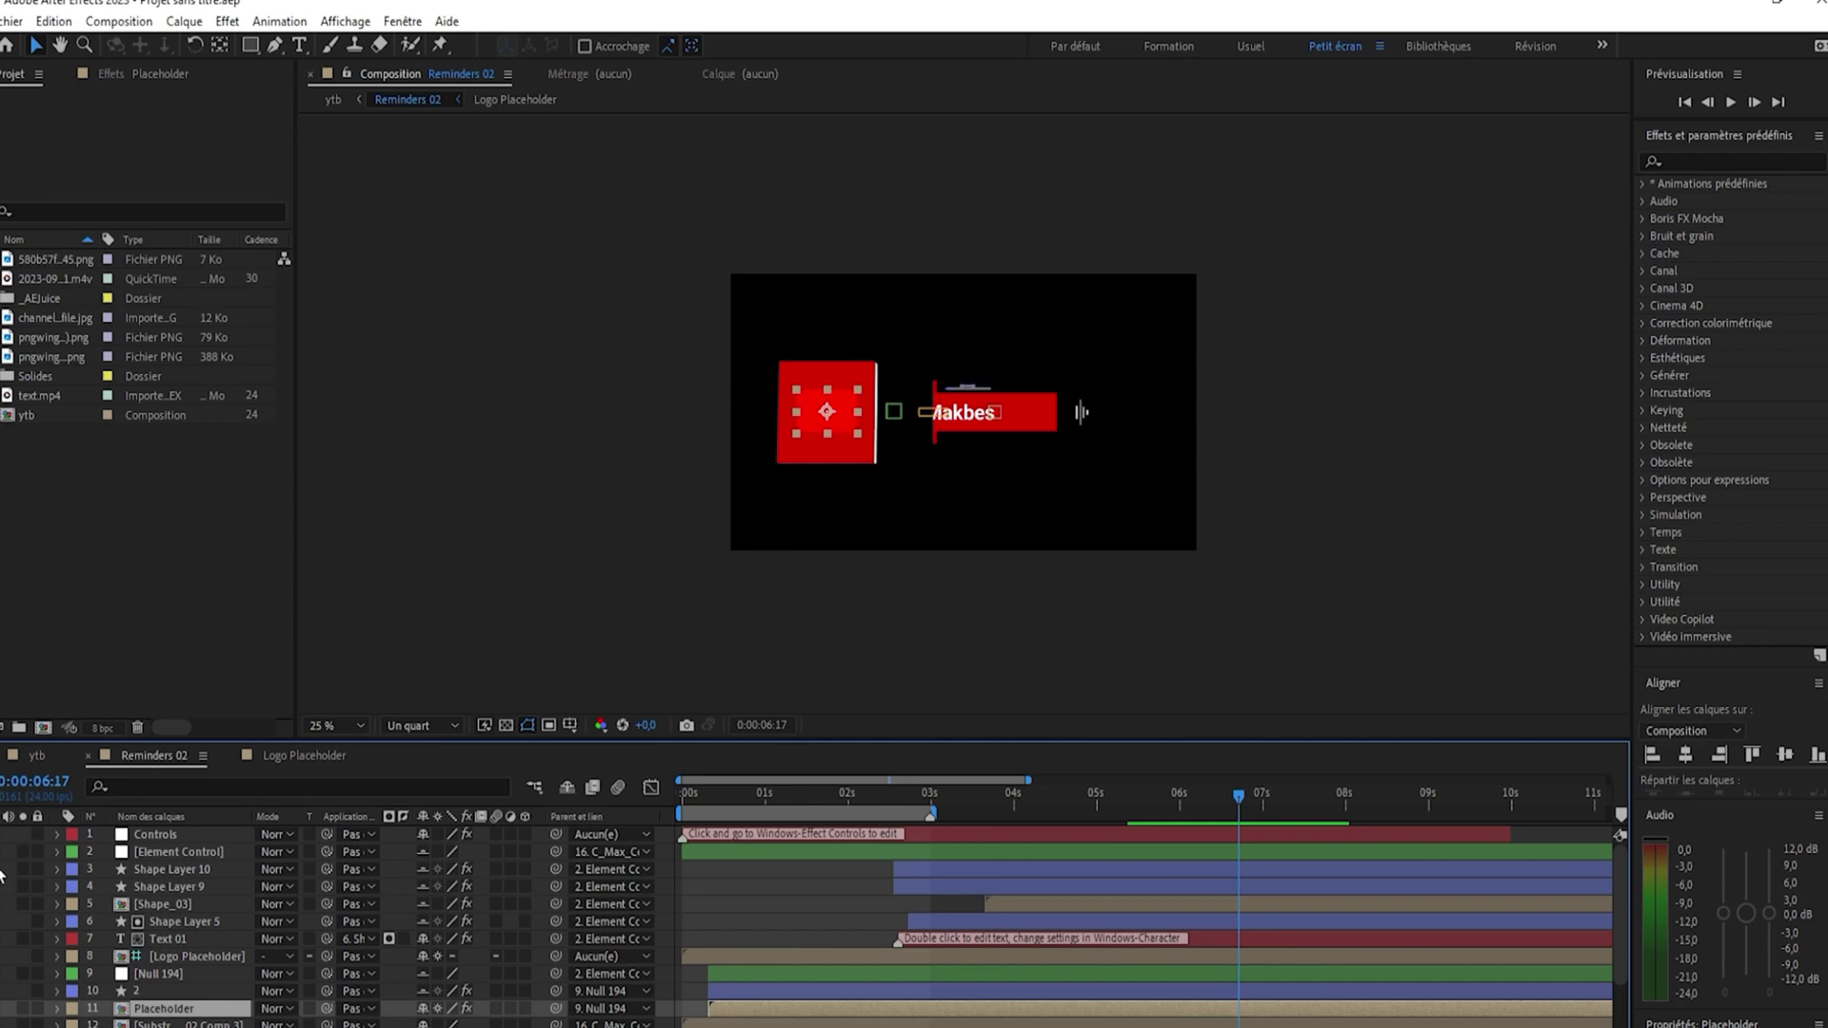
scroll(174, 863, "down", 1)
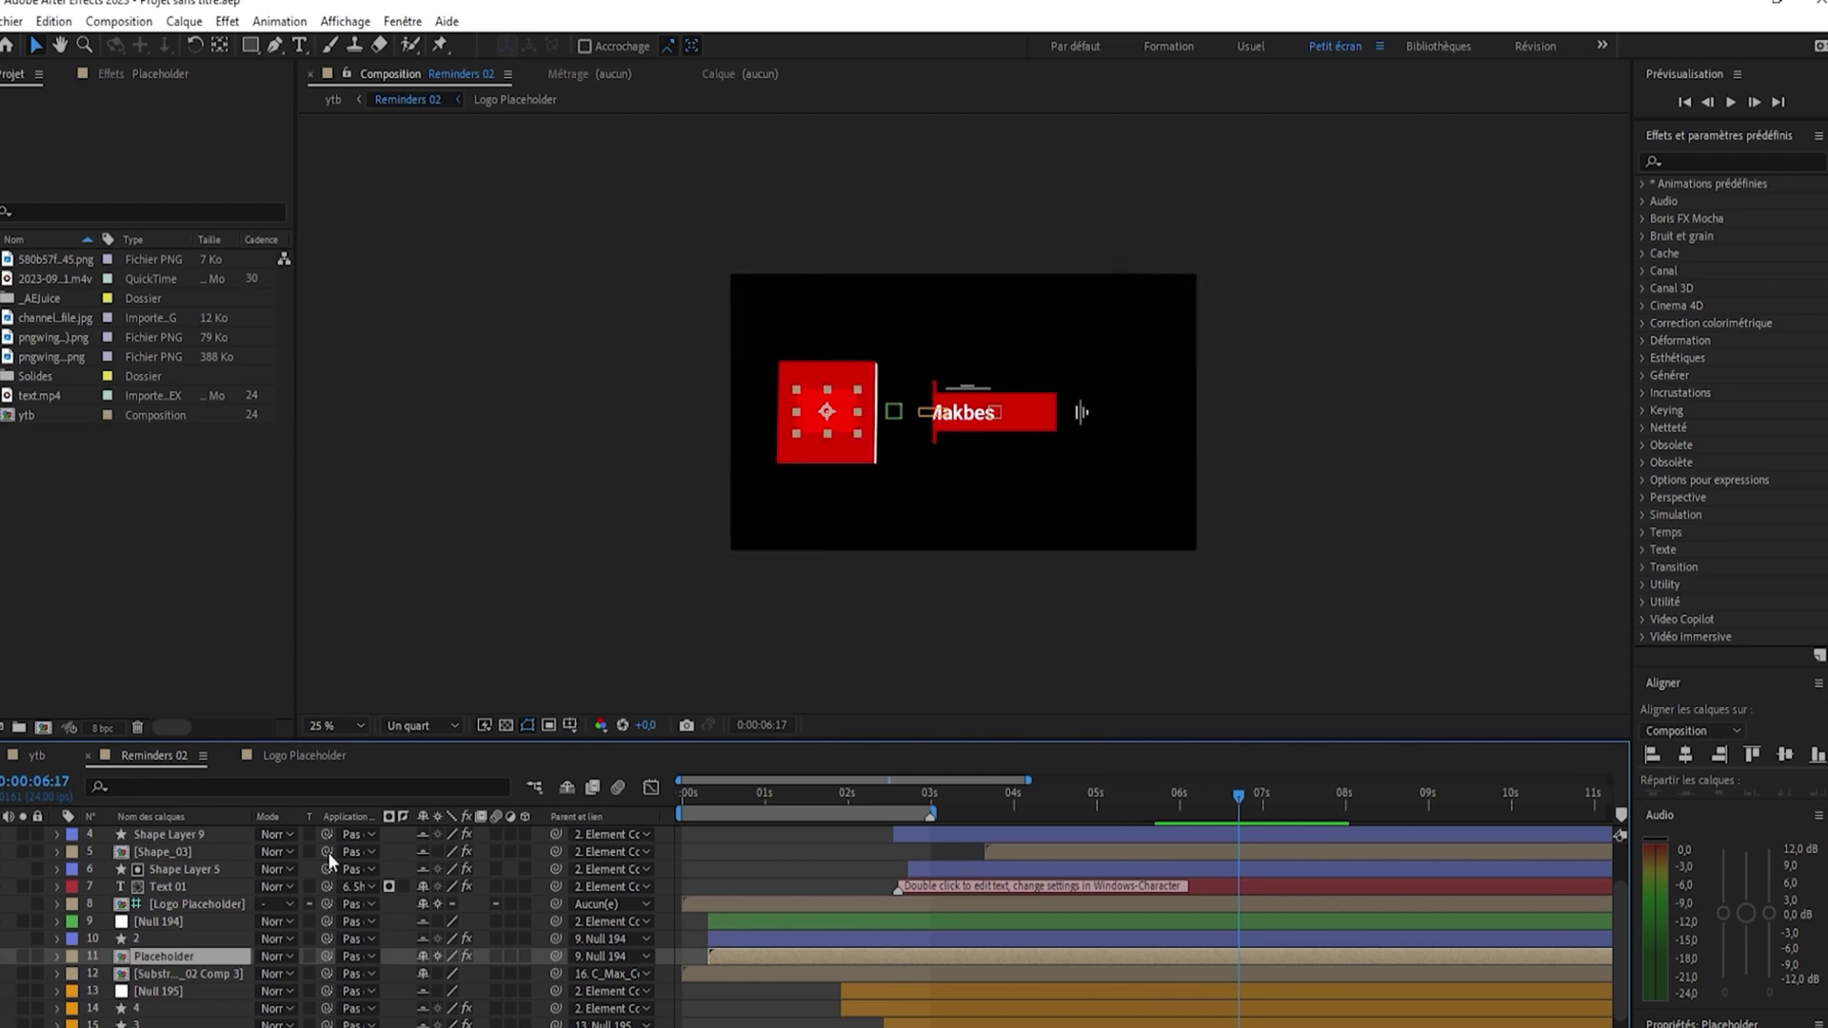
Disable the Remplir effect on the Placeholder layer of Reminders 02
left_click(814, 403)
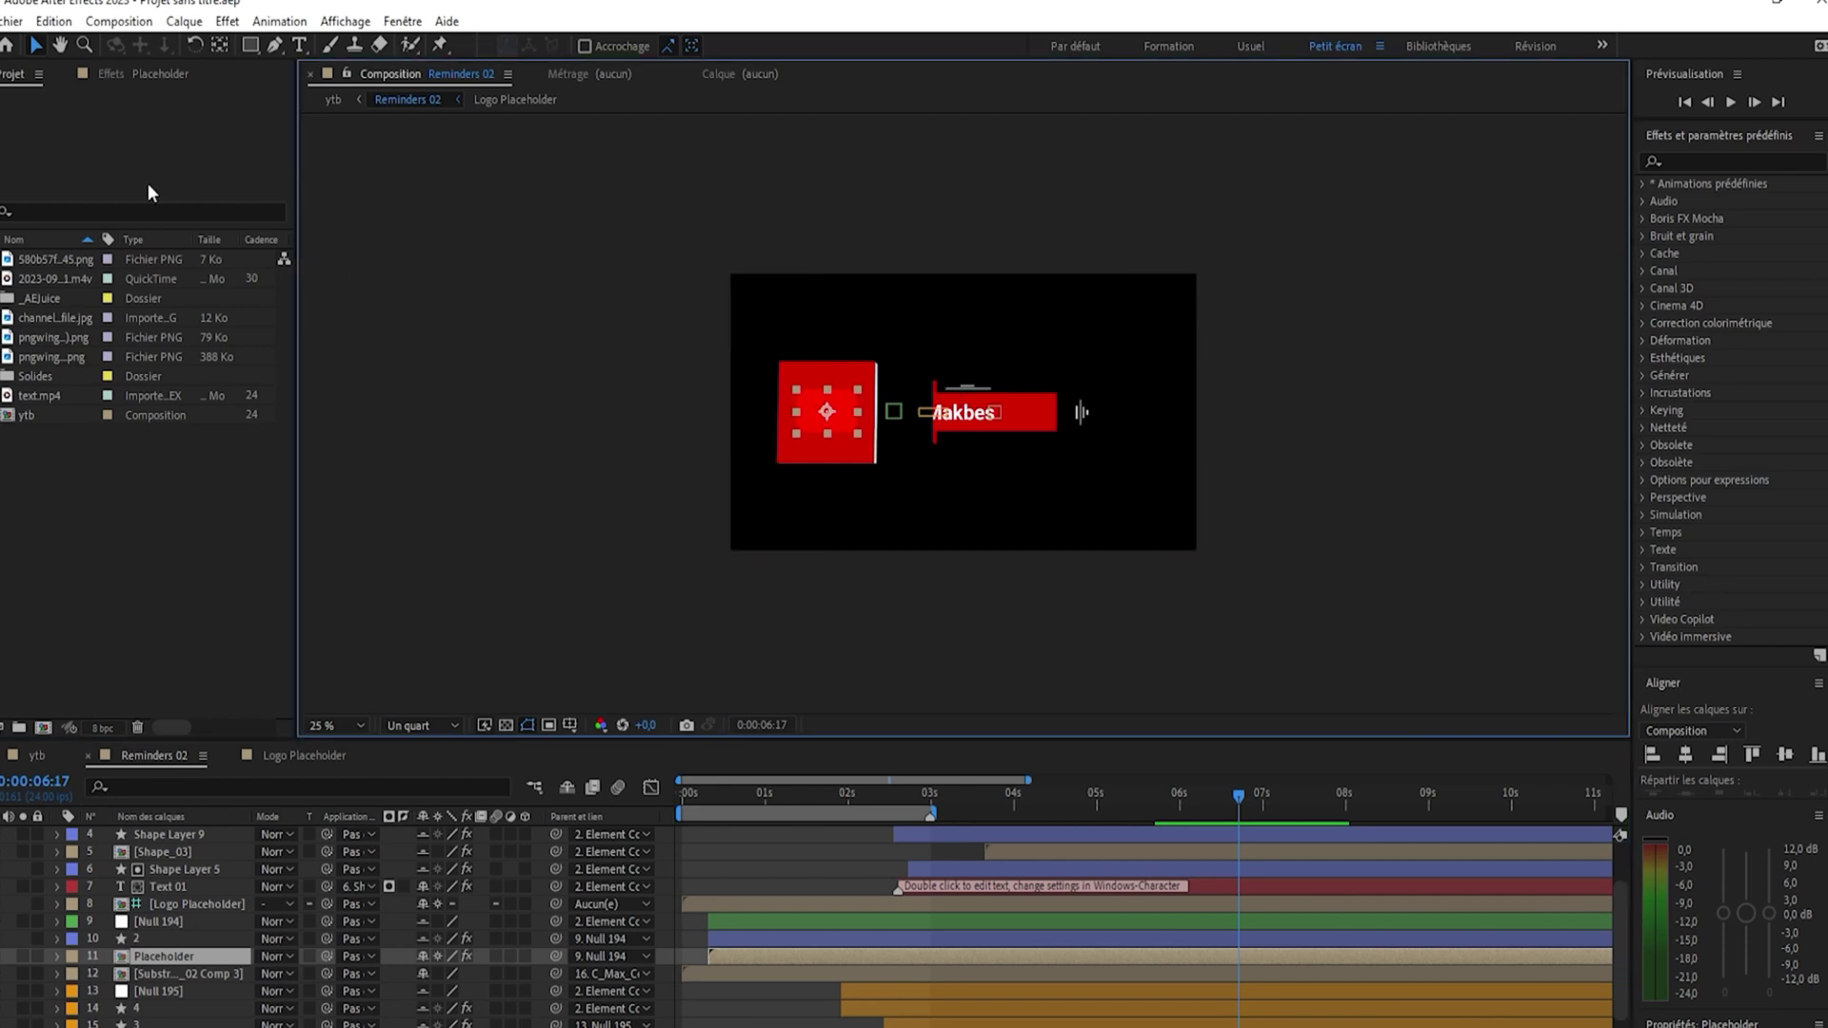
left_click(142, 73)
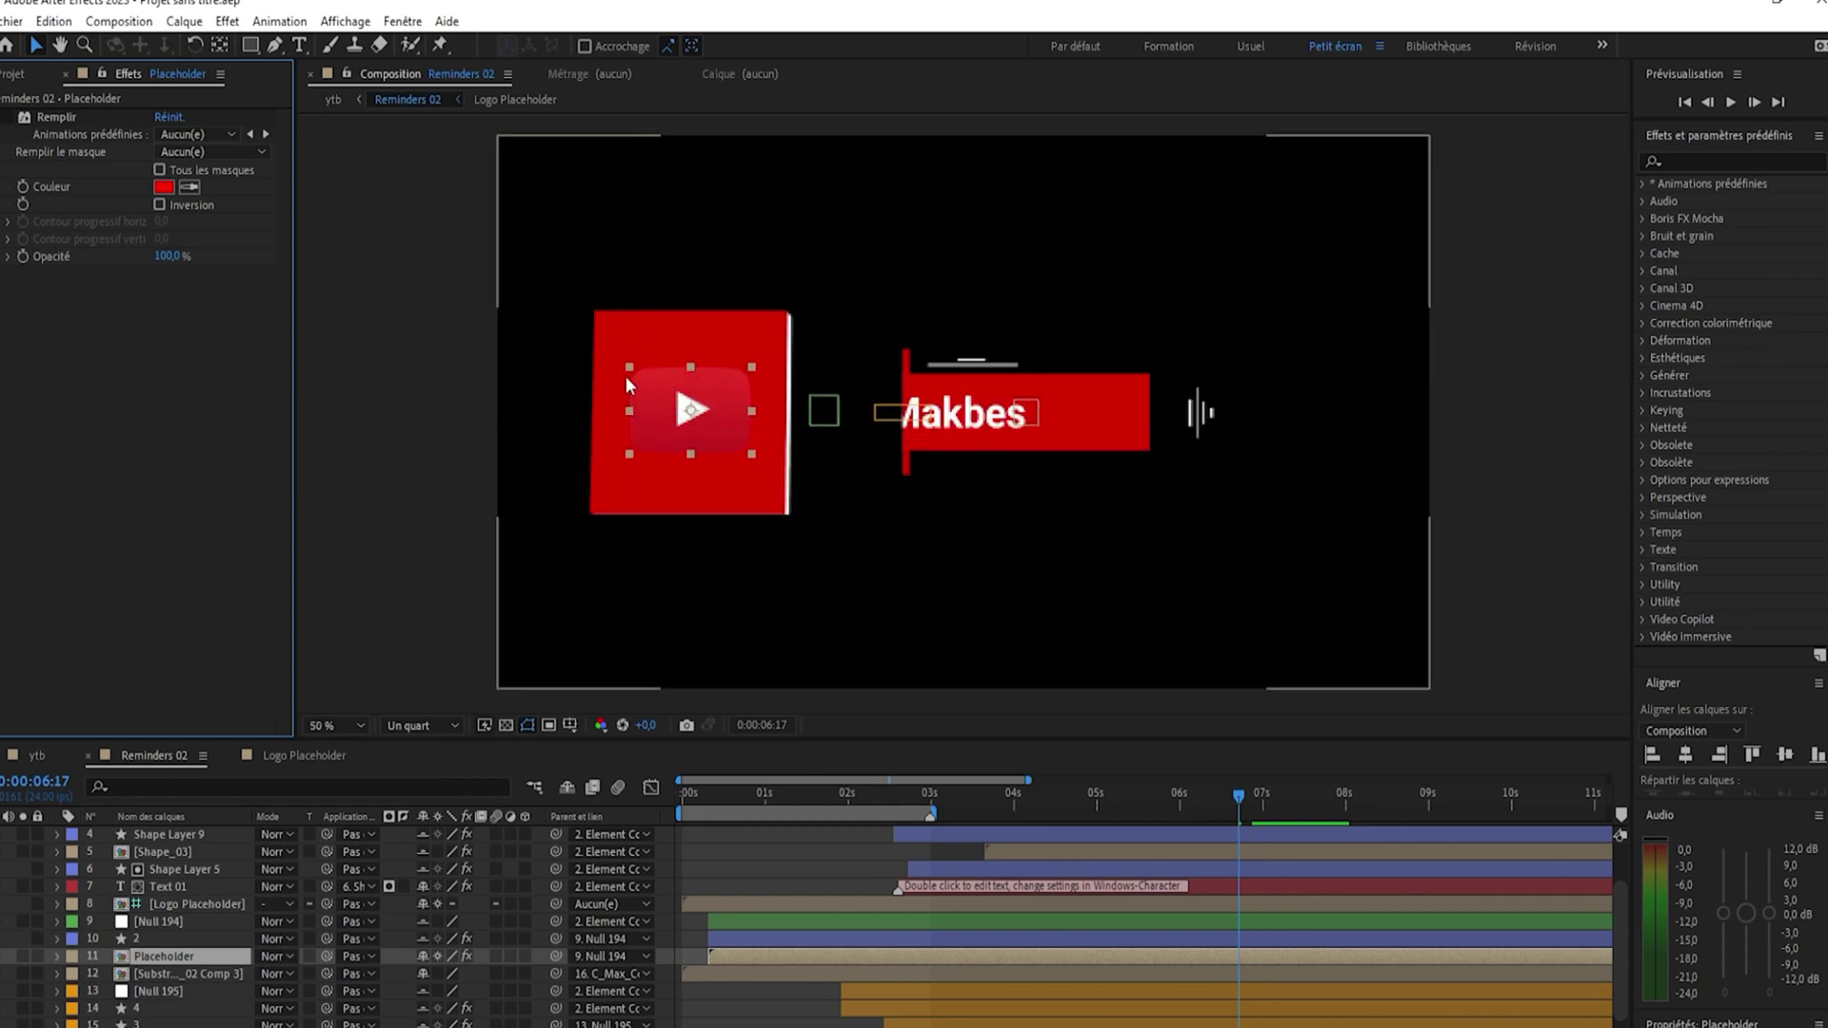
left_click_drag(630, 365, 601, 342)
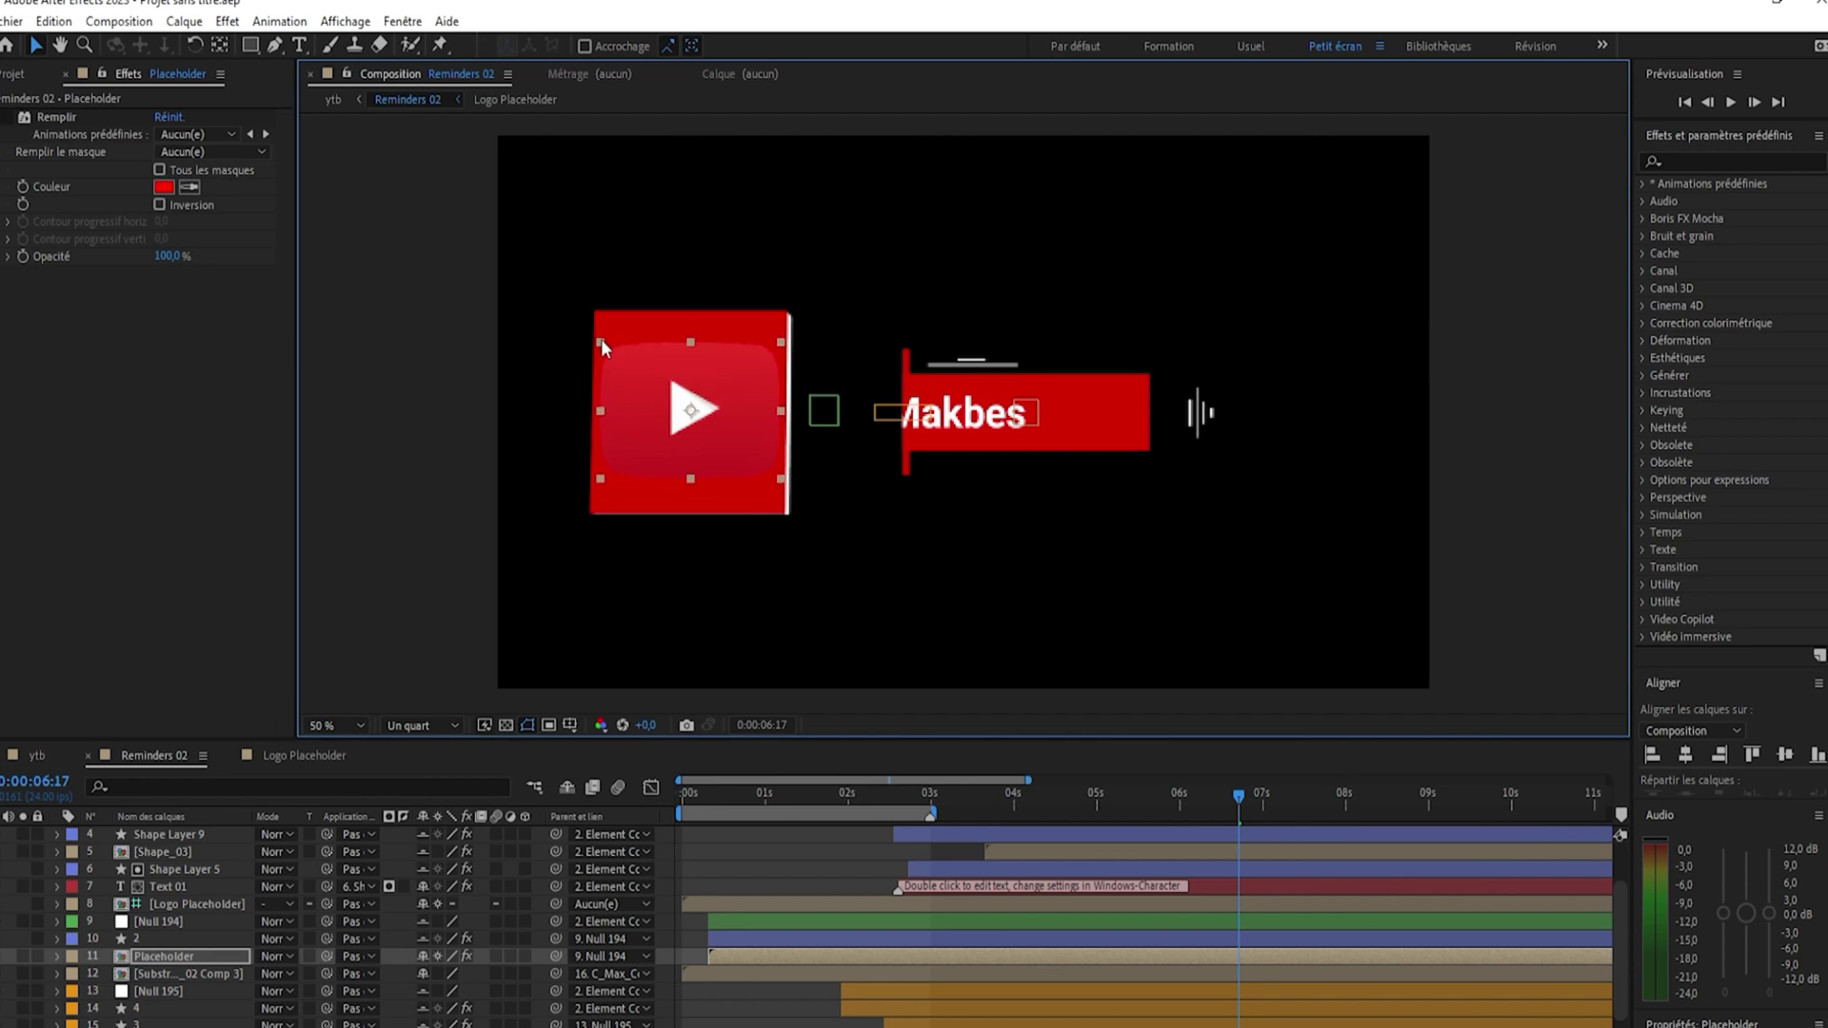
left_click_drag(1235, 792, 1208, 750)
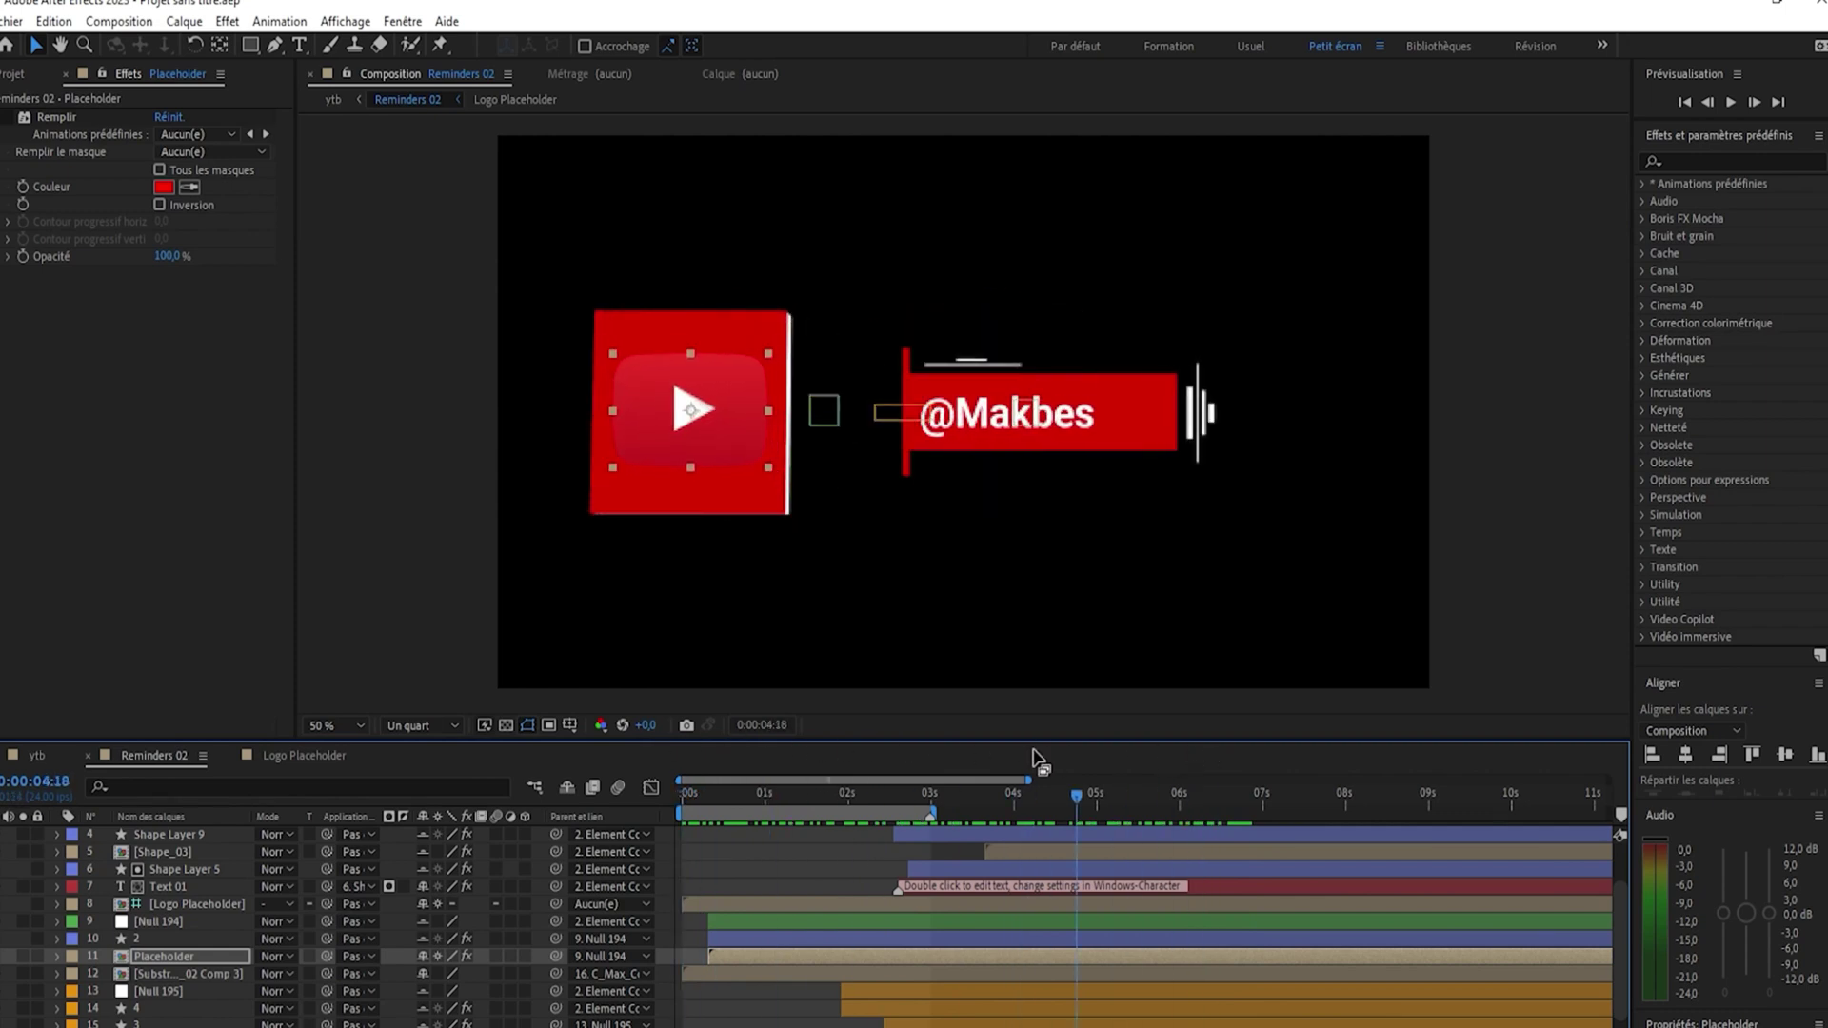
left_click(1232, 798)
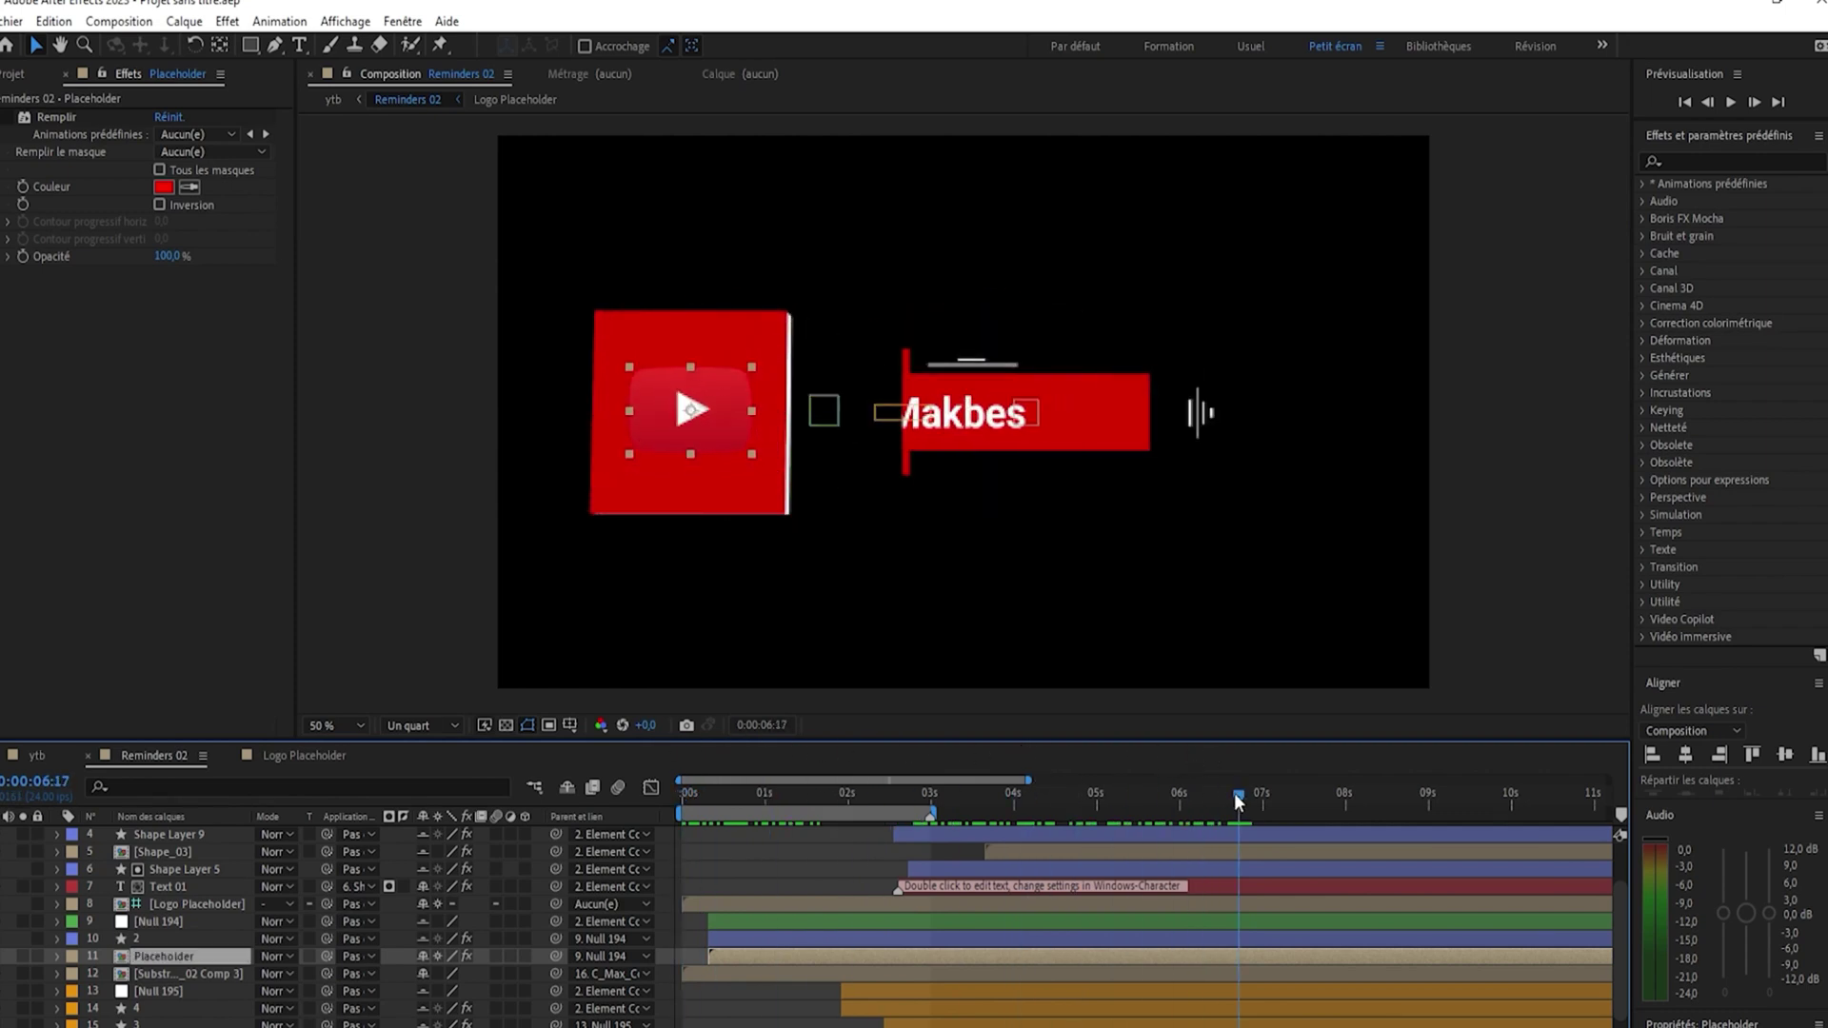
Enlarge the YouTube logo inside the Logo Placeholder composition until it nearly fills the width, and check it back in Reminders 02
left_click_drag(1234, 792, 1061, 792)
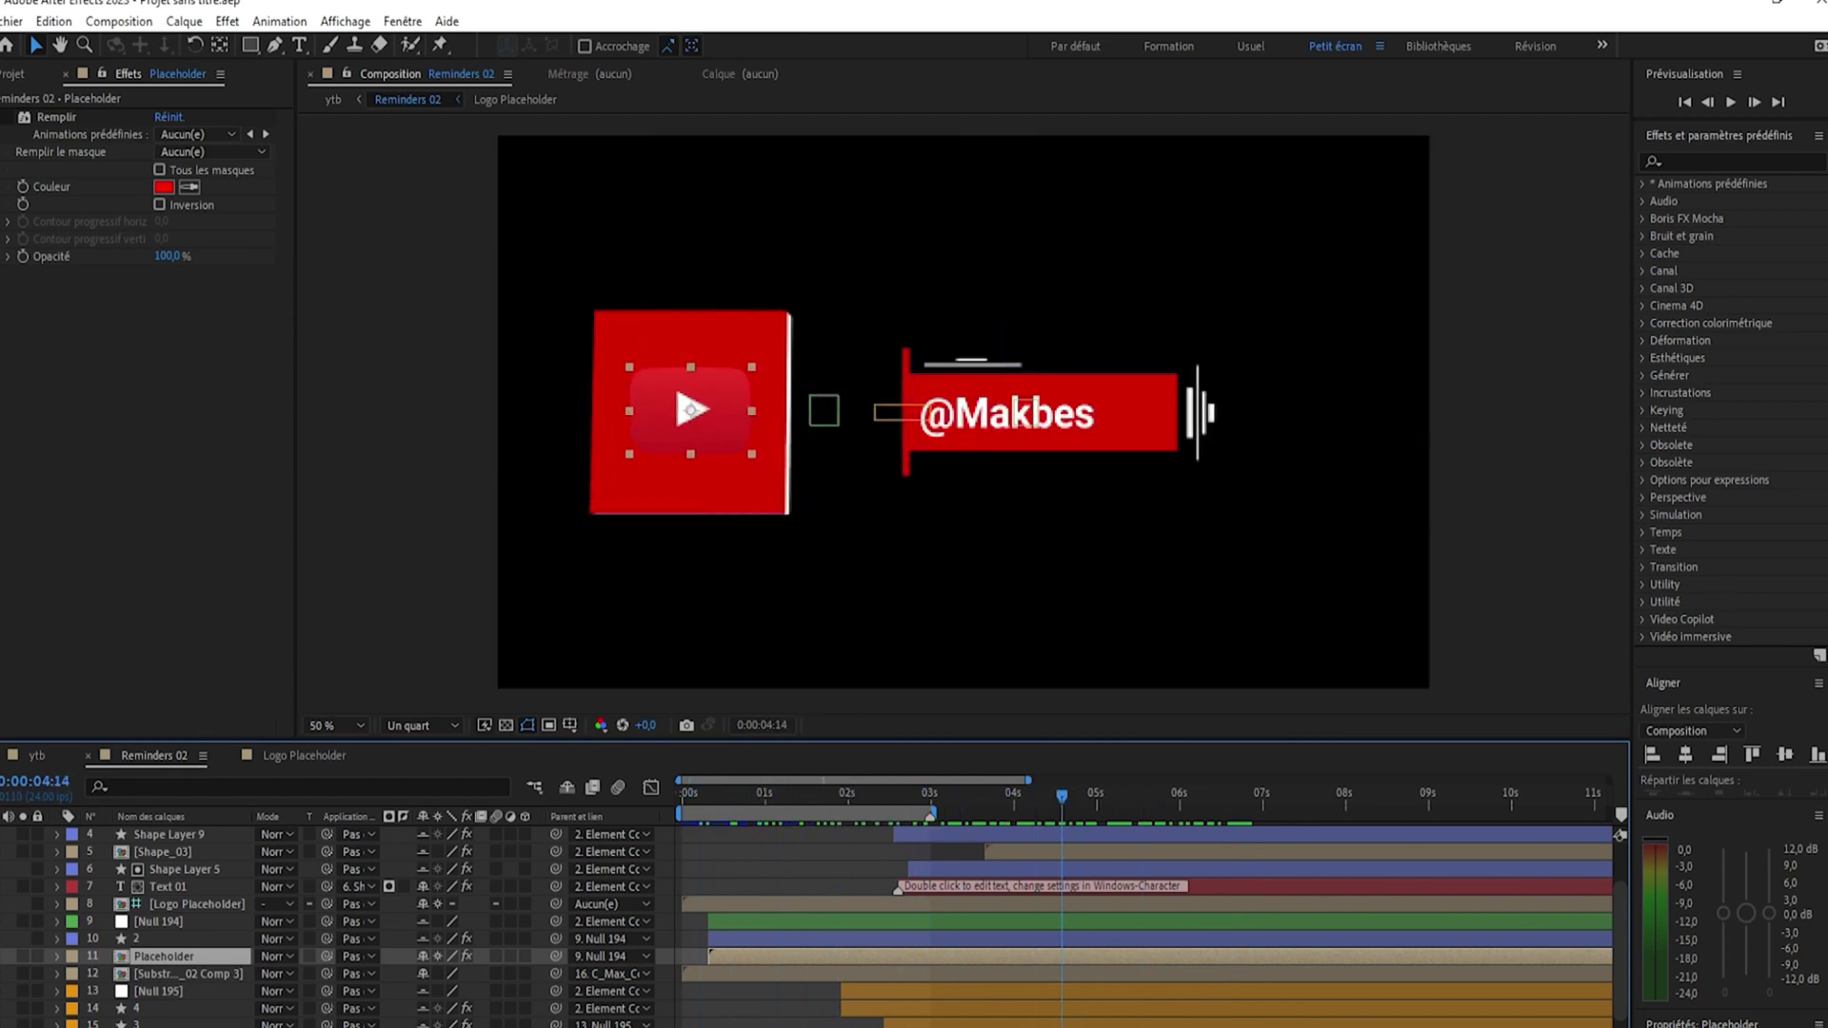
double_click(837, 904)
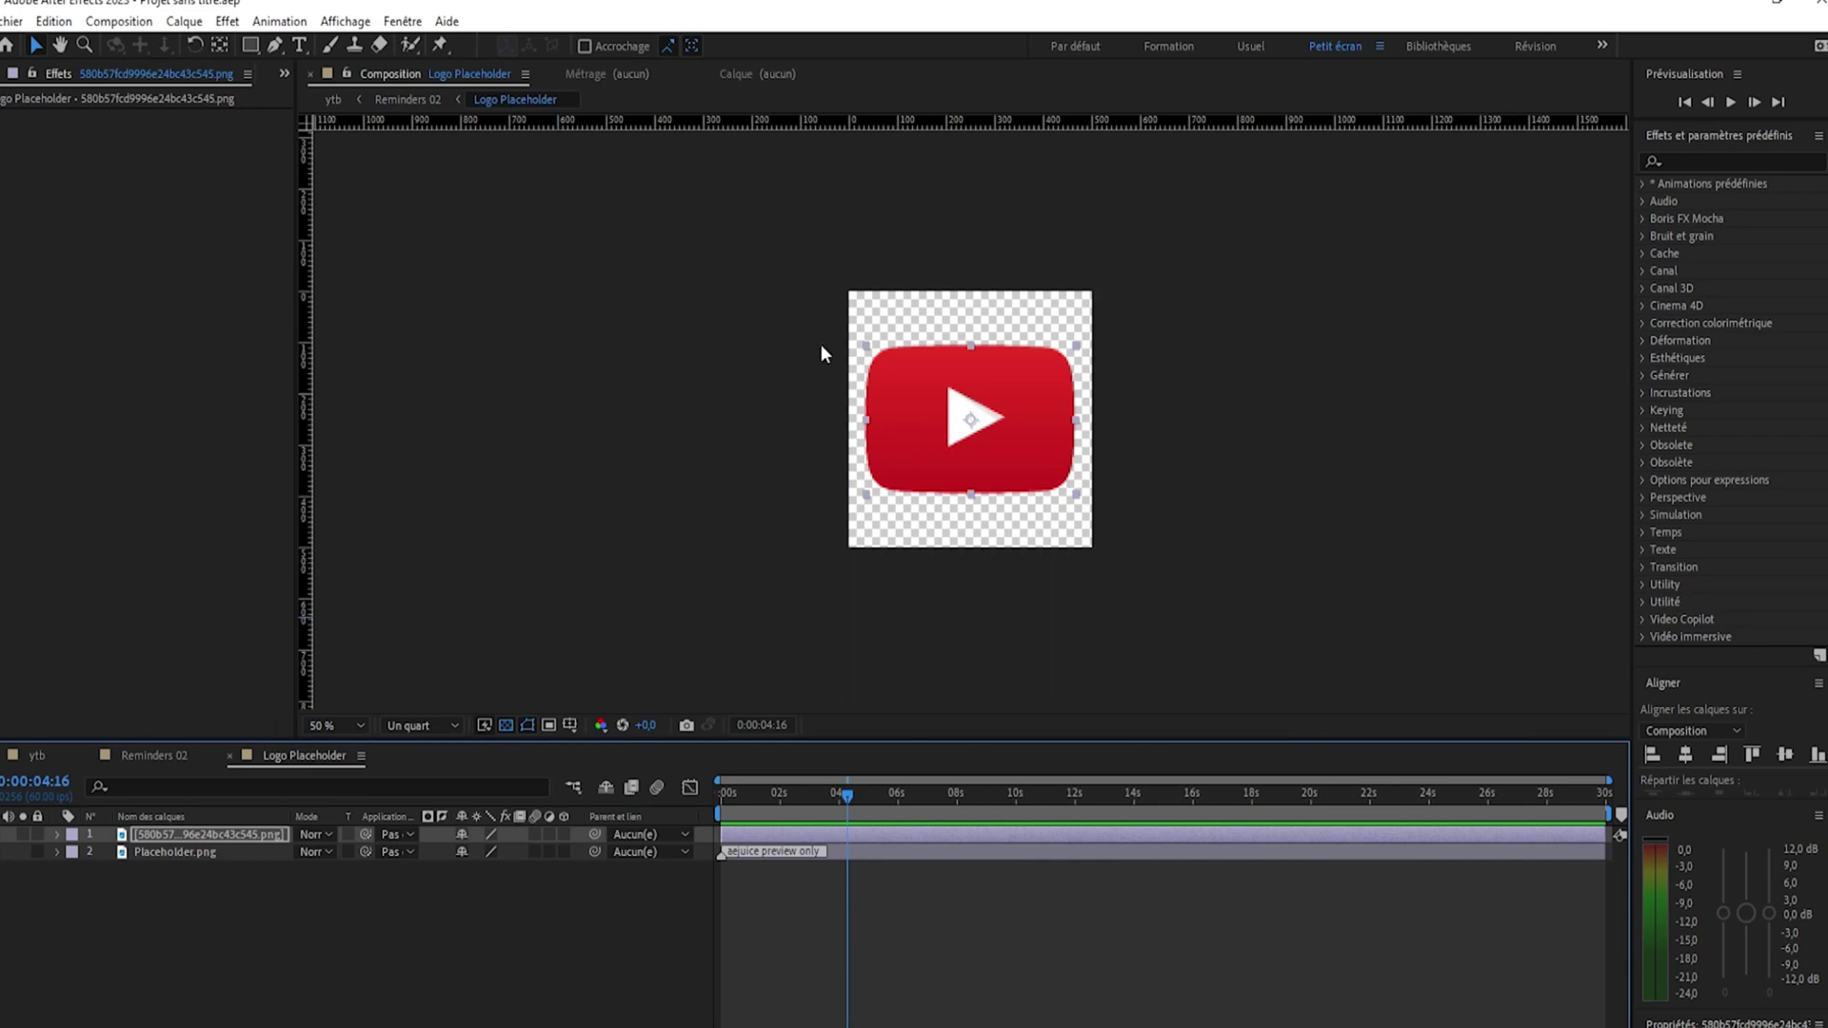
left_click_drag(867, 346, 857, 329)
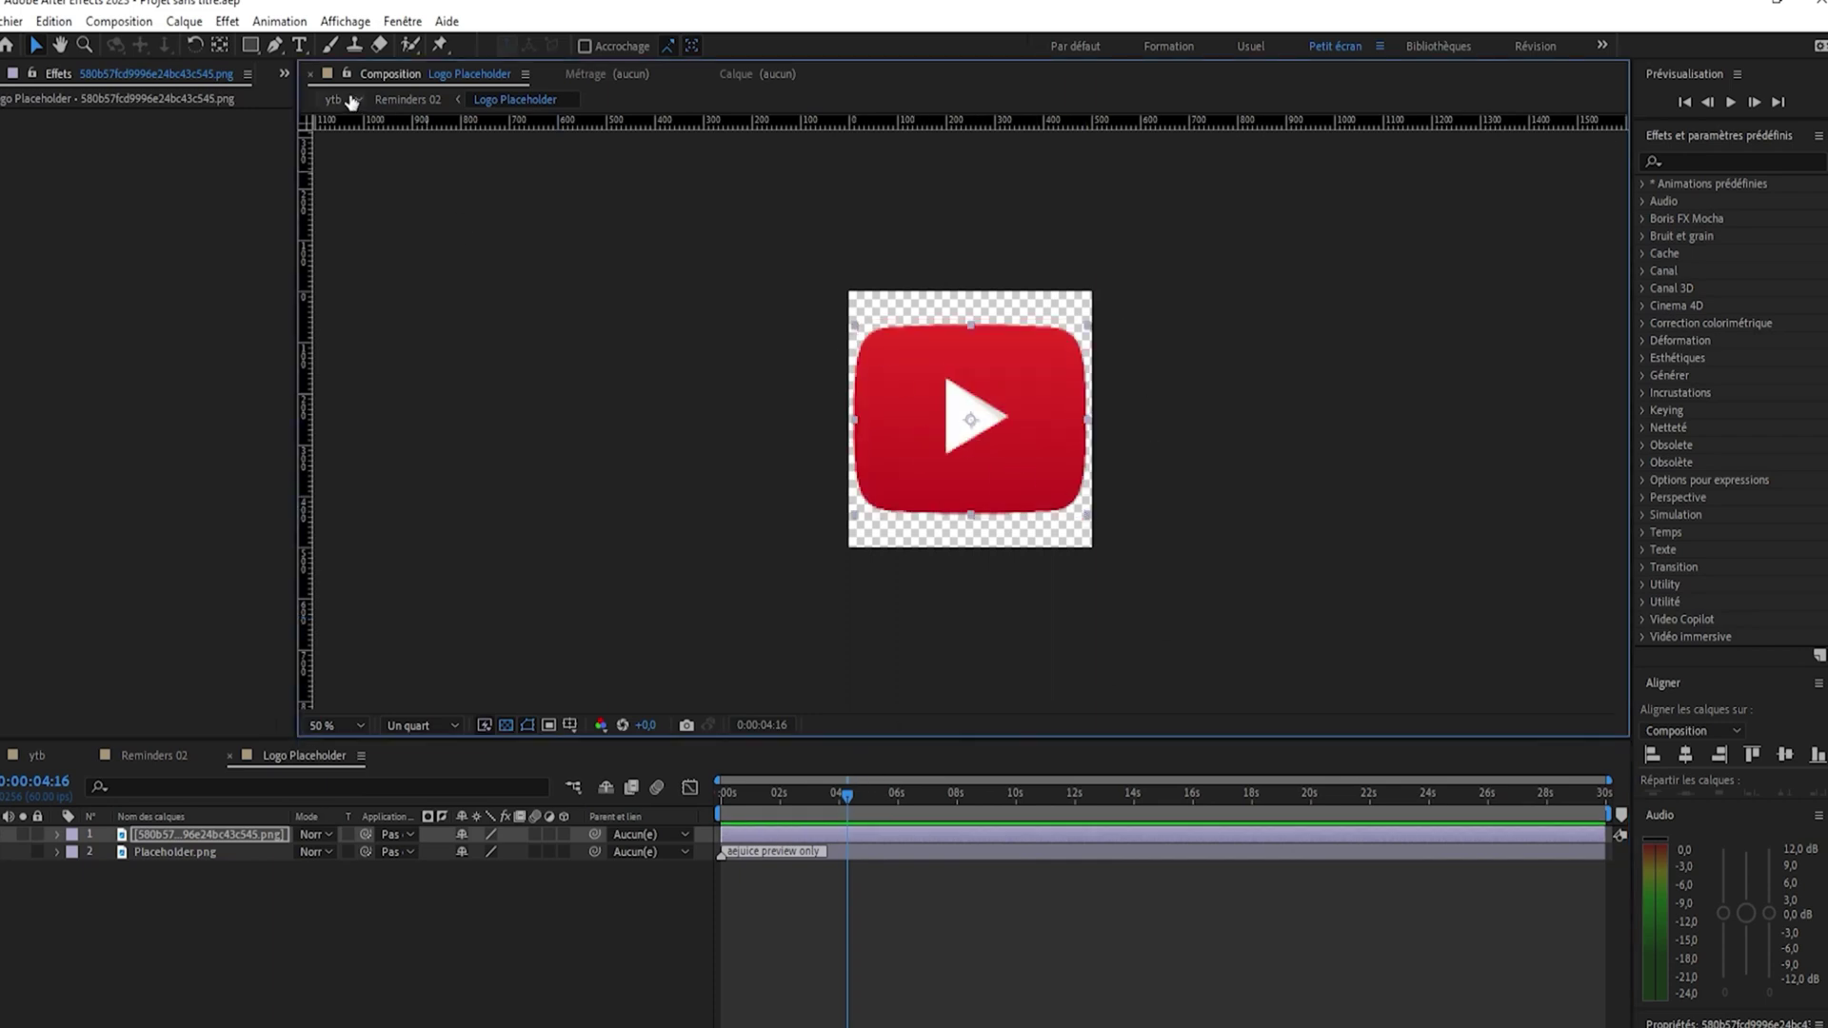
left_click(407, 99)
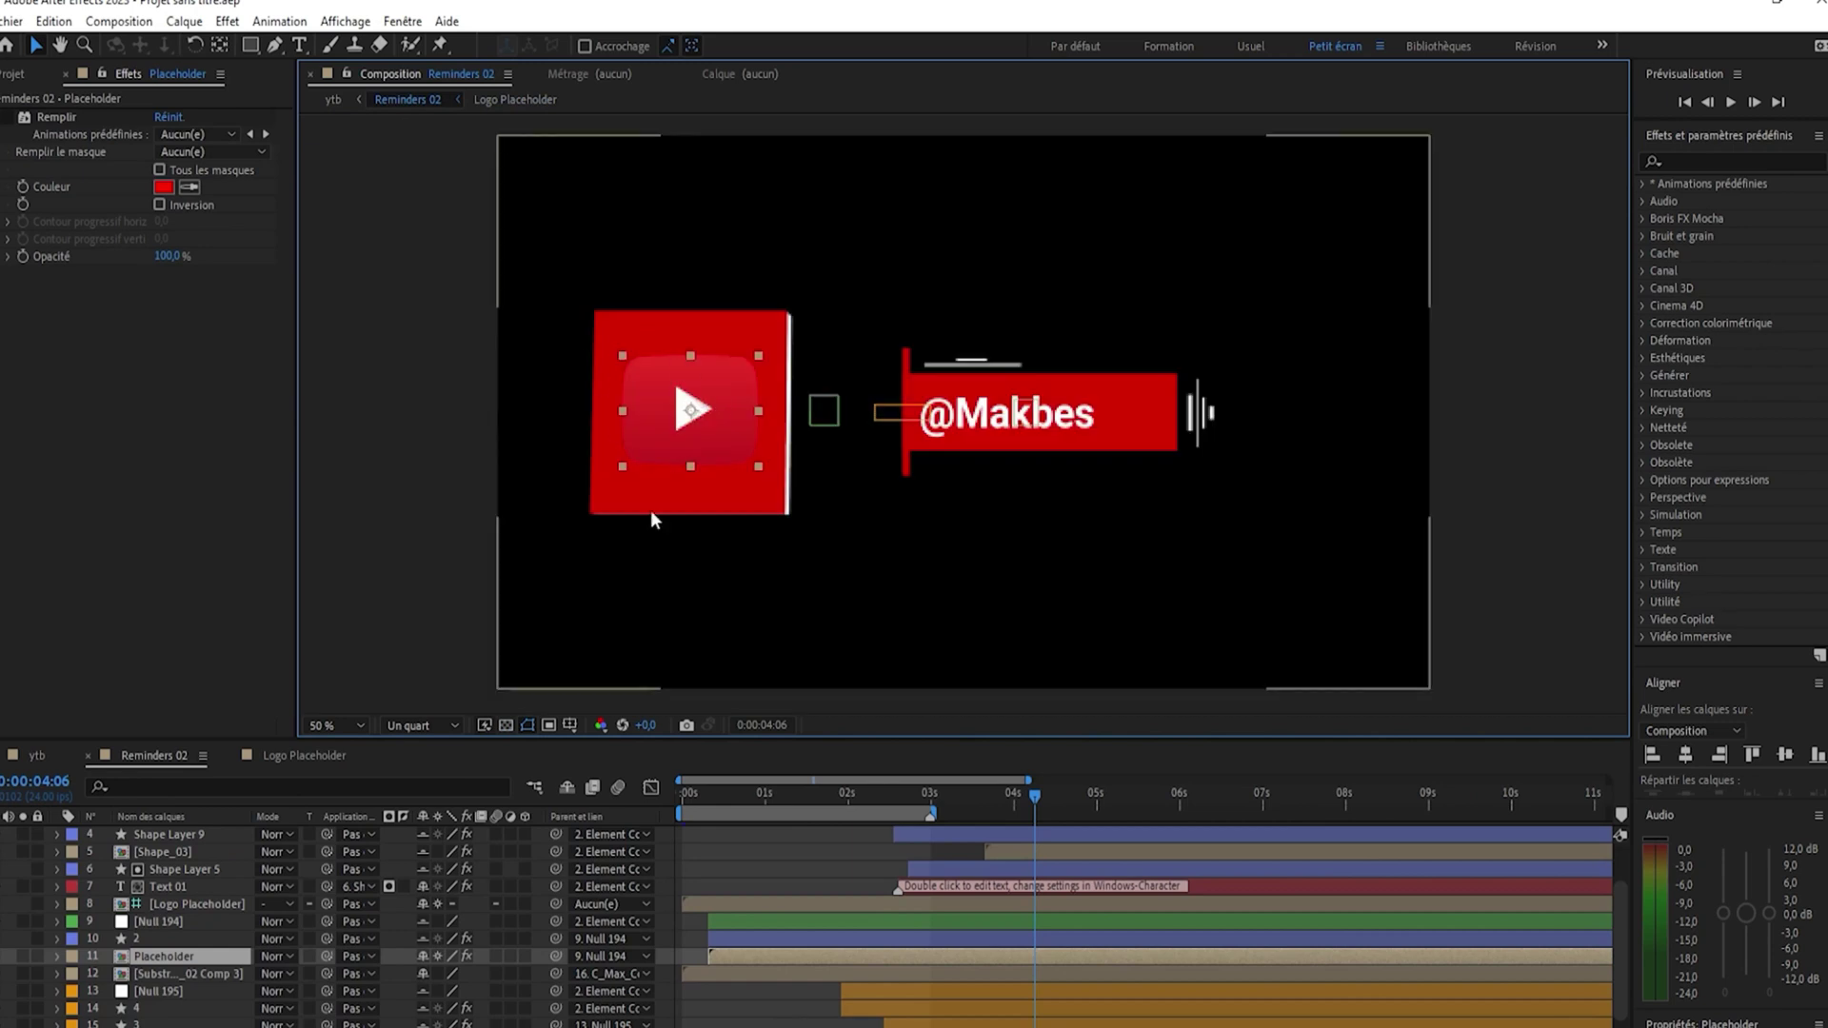
left_click_drag(1042, 798, 1192, 826)
left_click(625, 327)
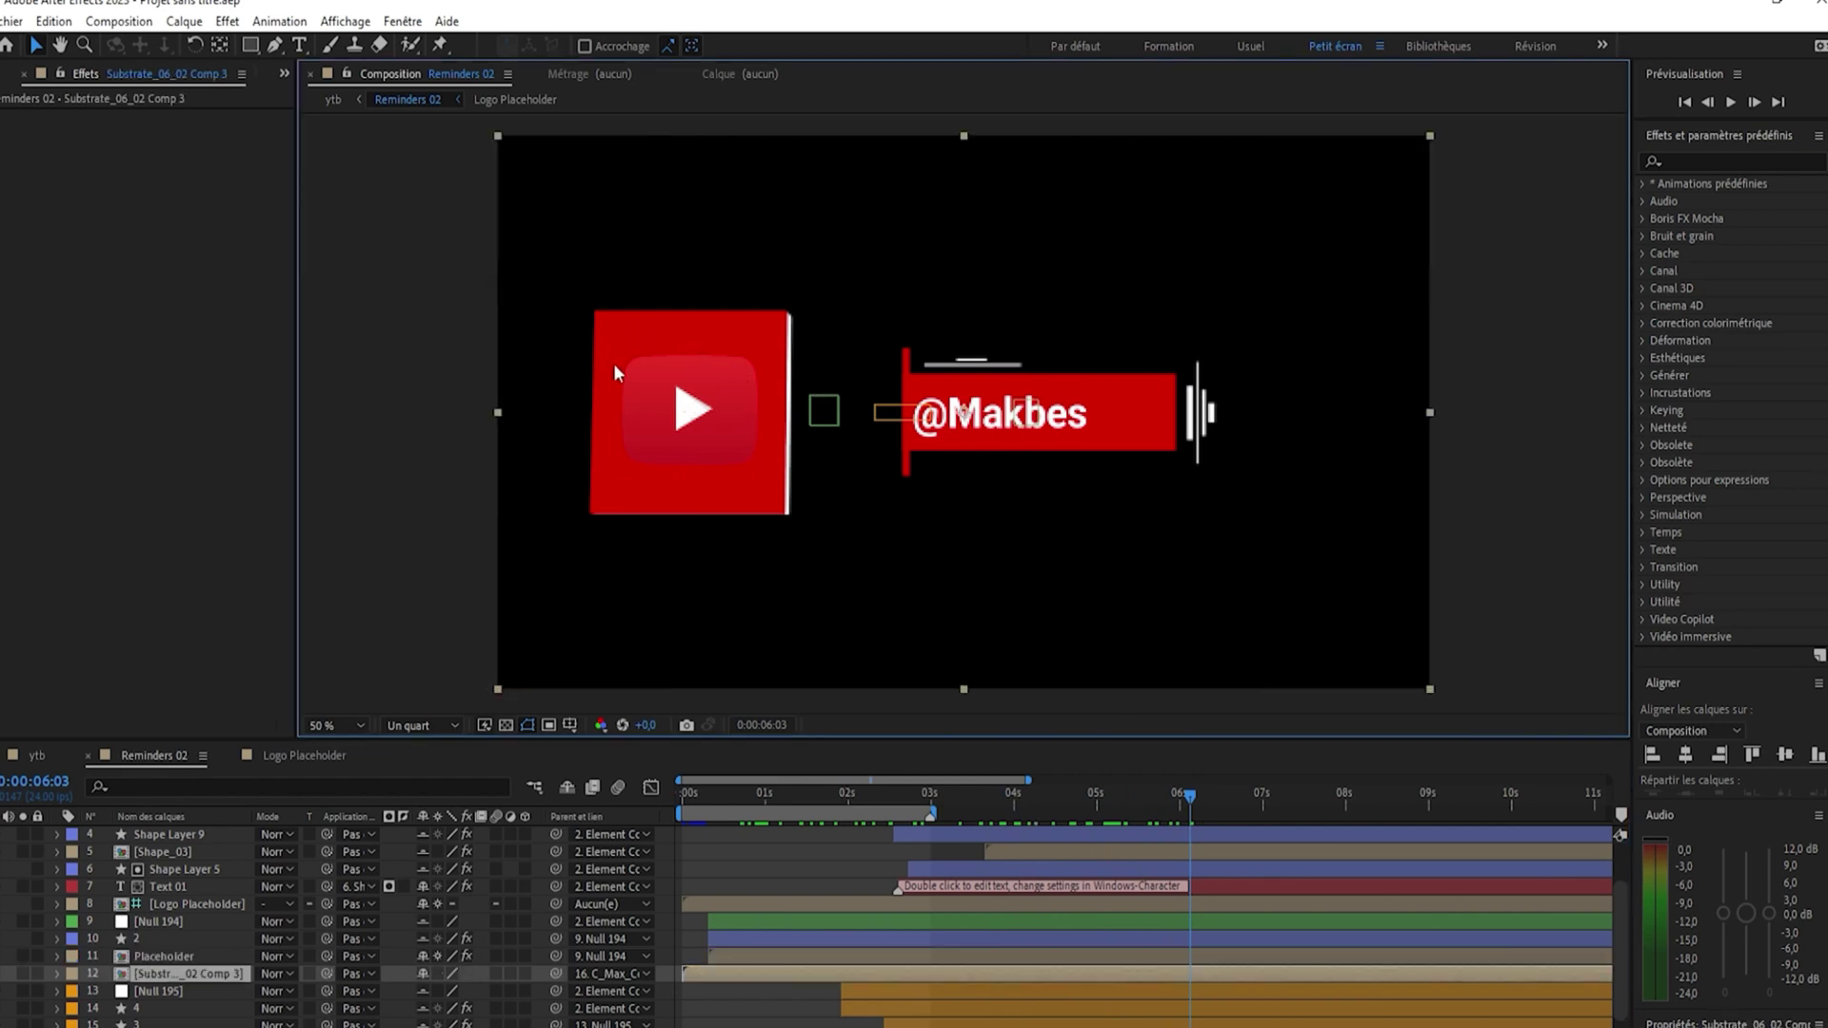
Hide the shy layers of Reminders 02 and set Color_02 on the Controls layer to blue, about 0D5CDE
left_click(566, 788)
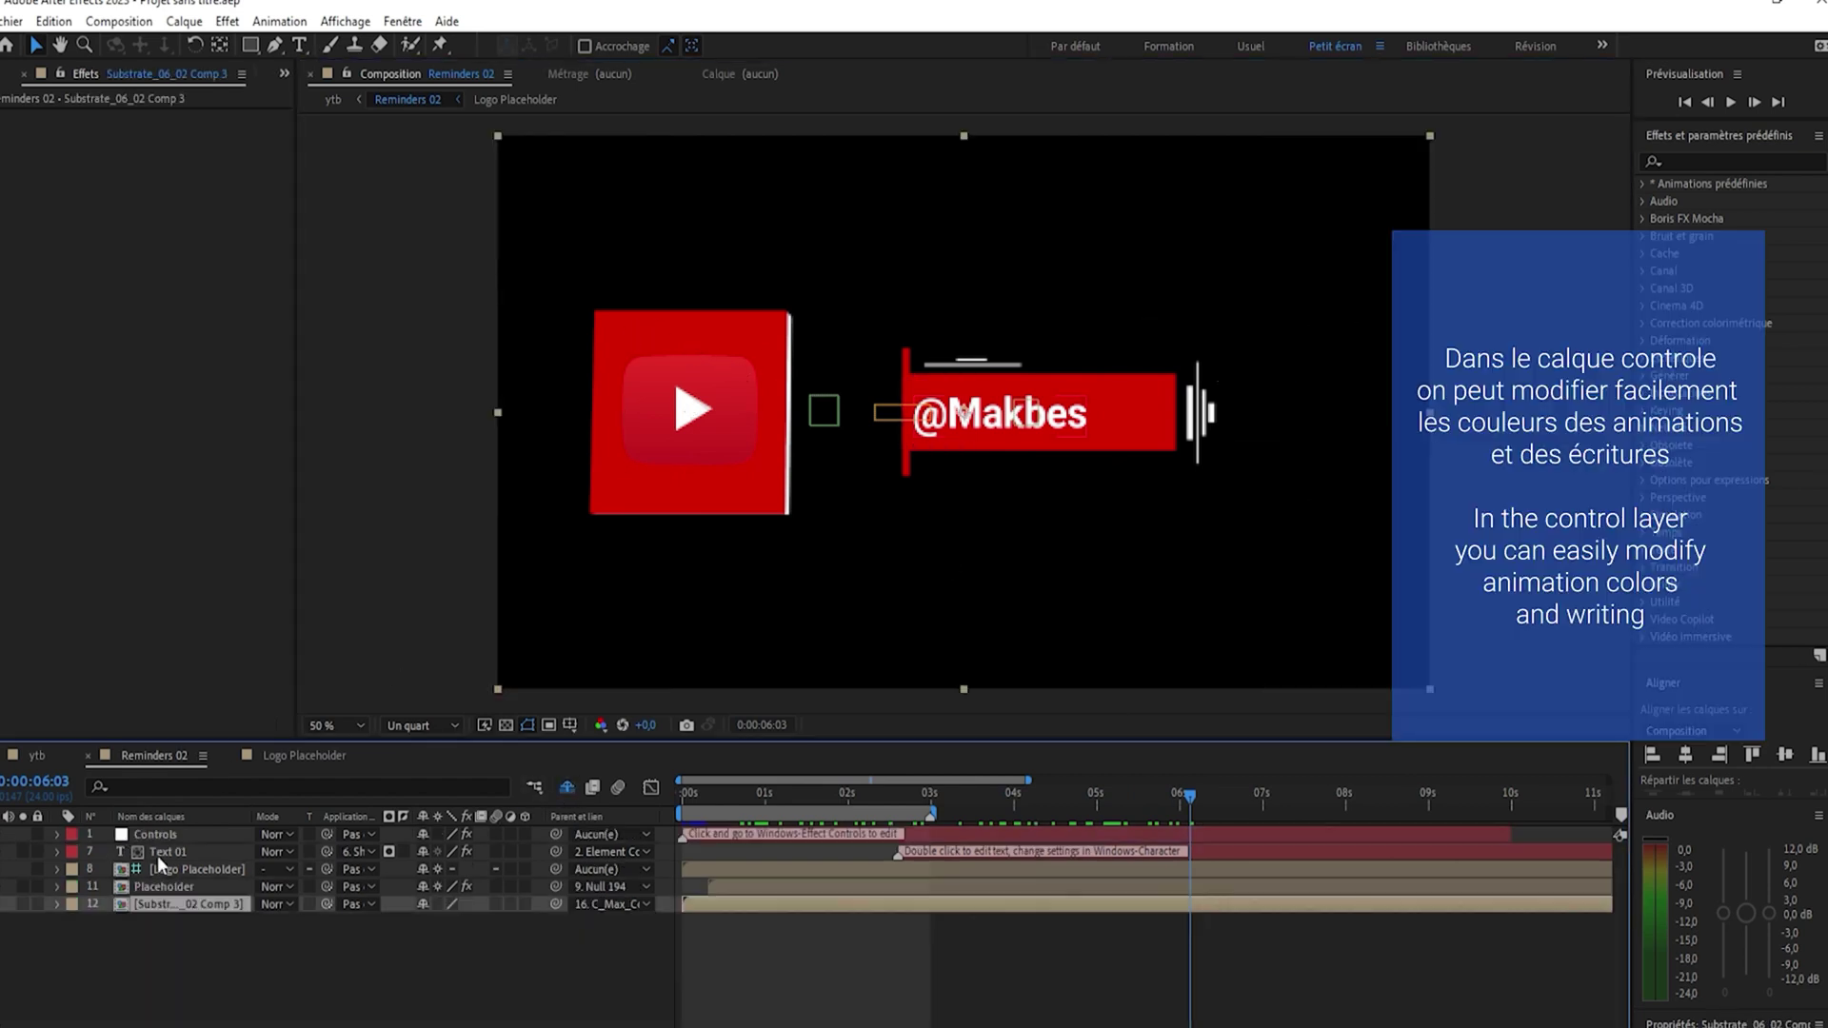
left_click(164, 835)
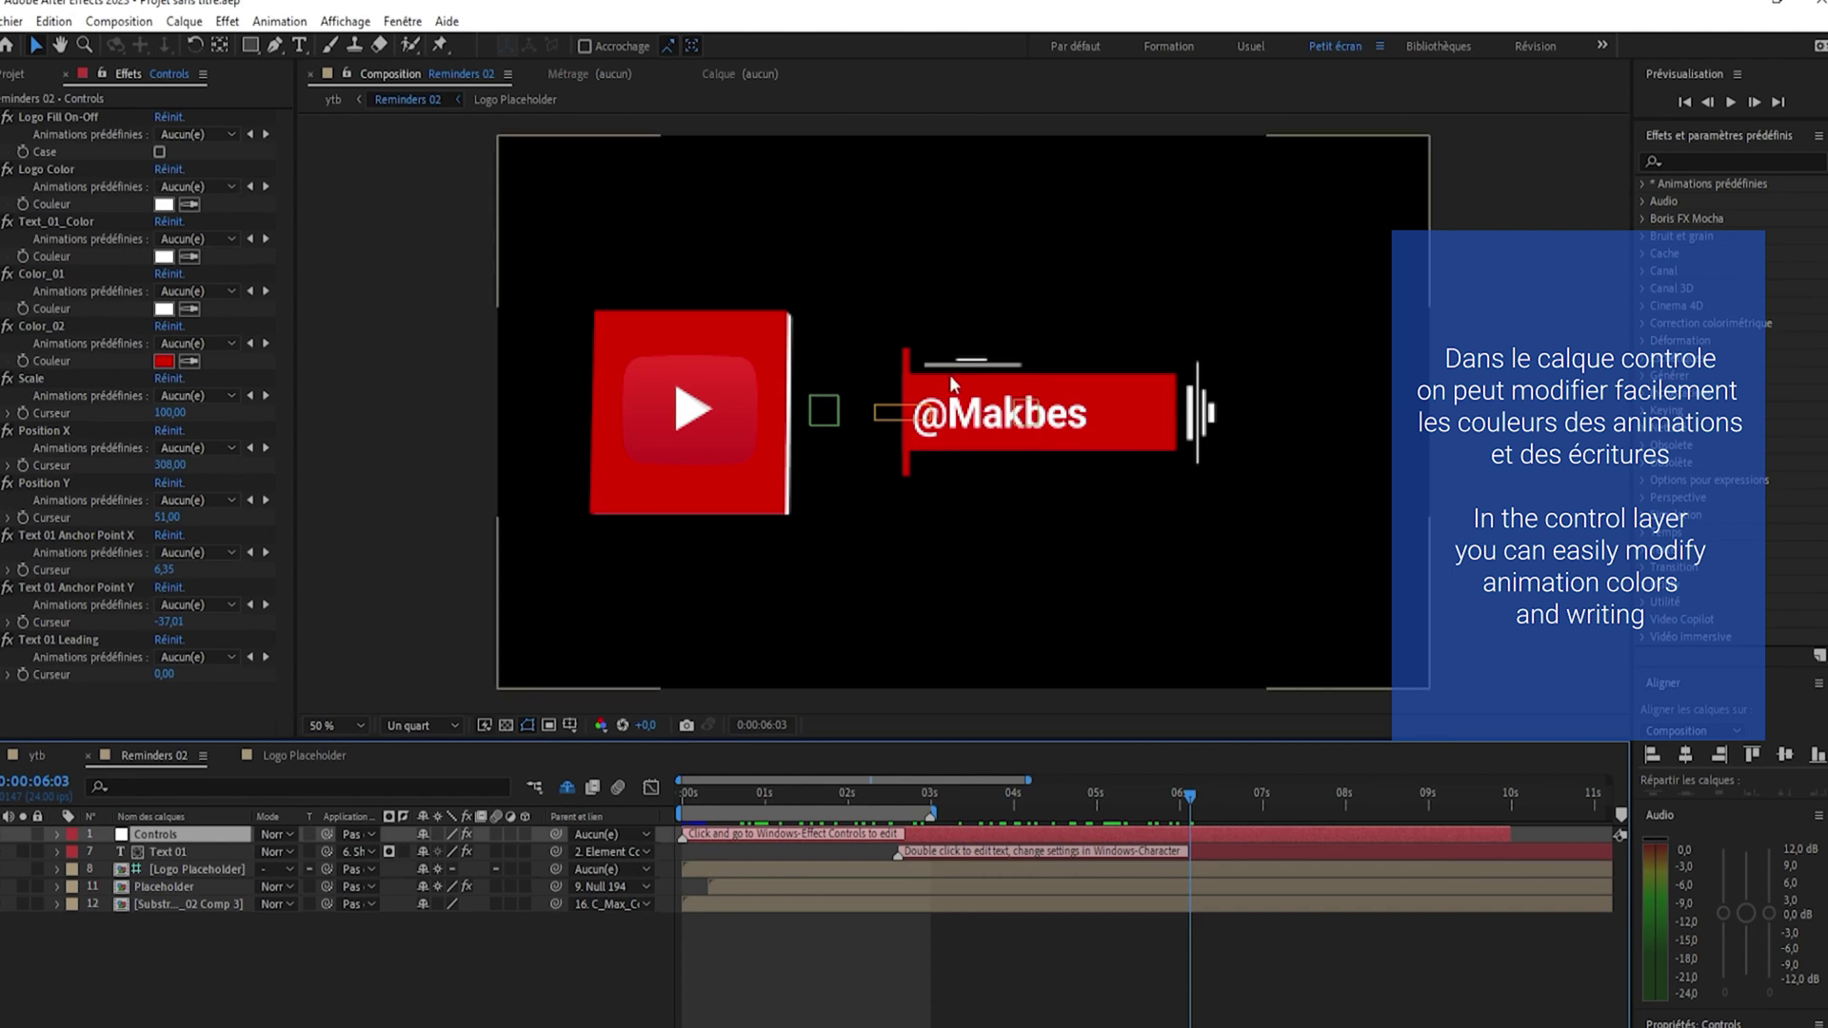
left_click(162, 362)
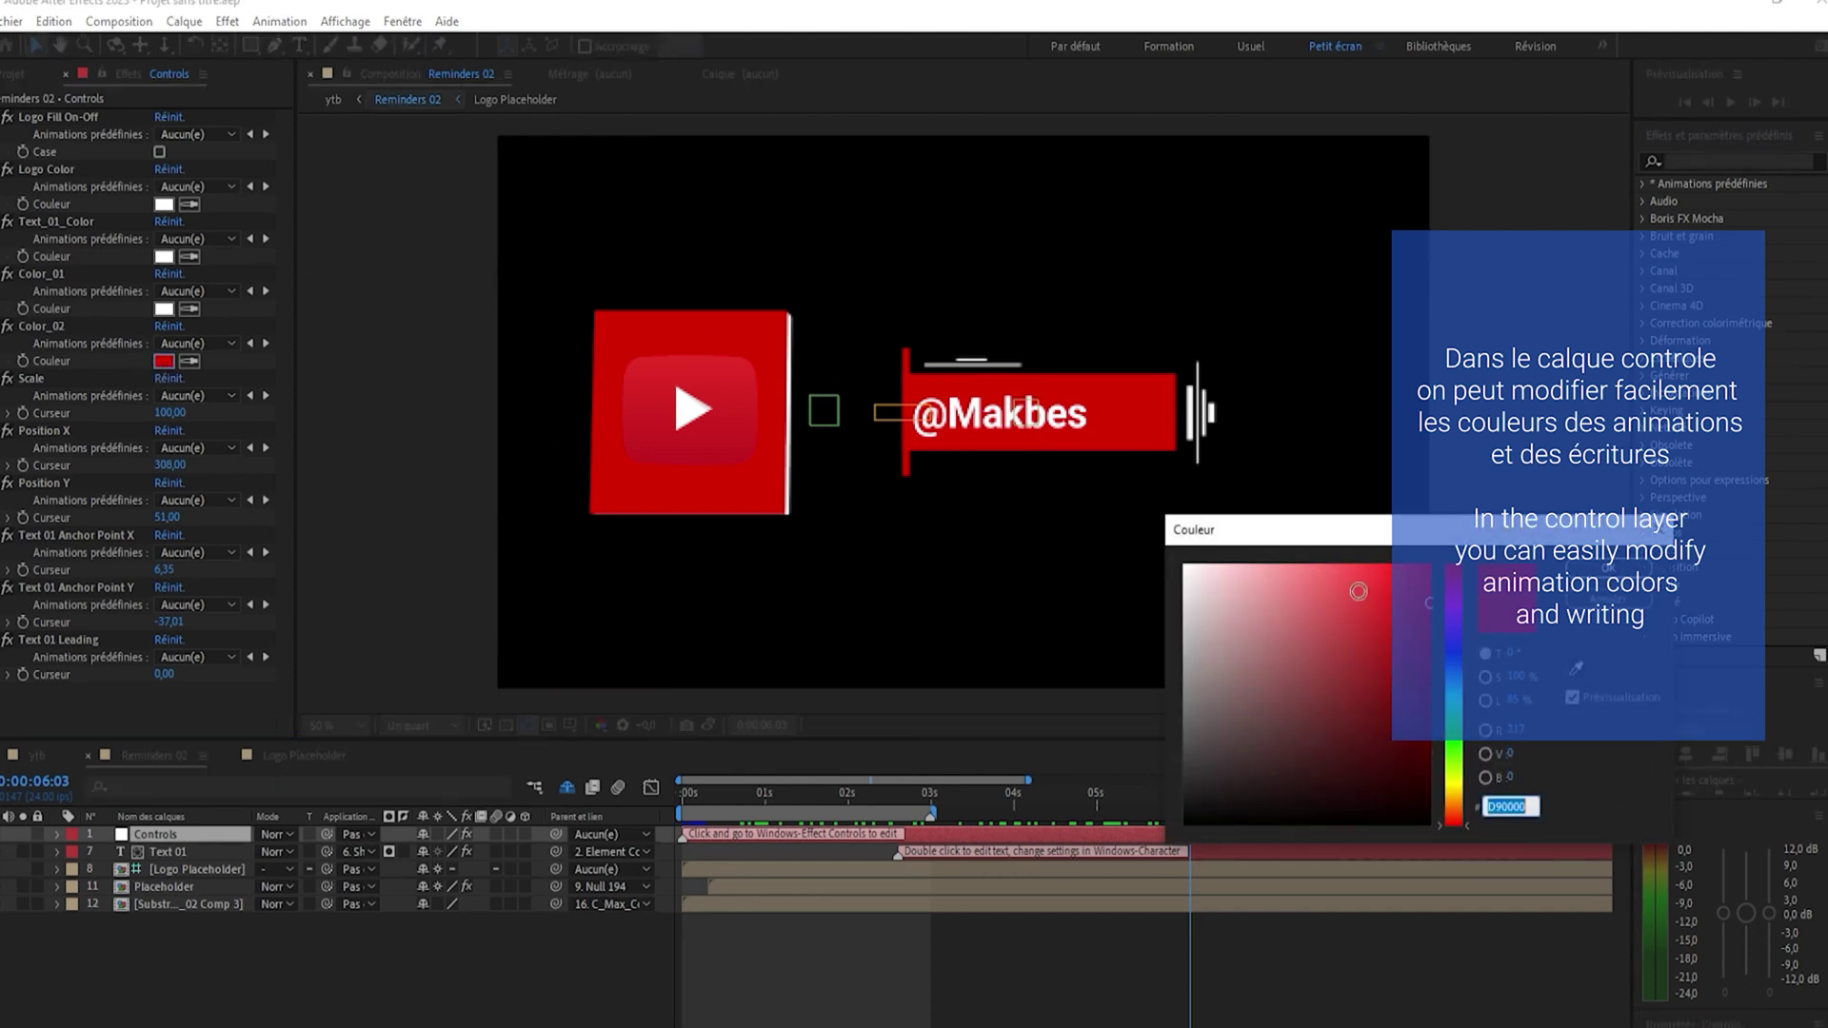
type("0052D9")
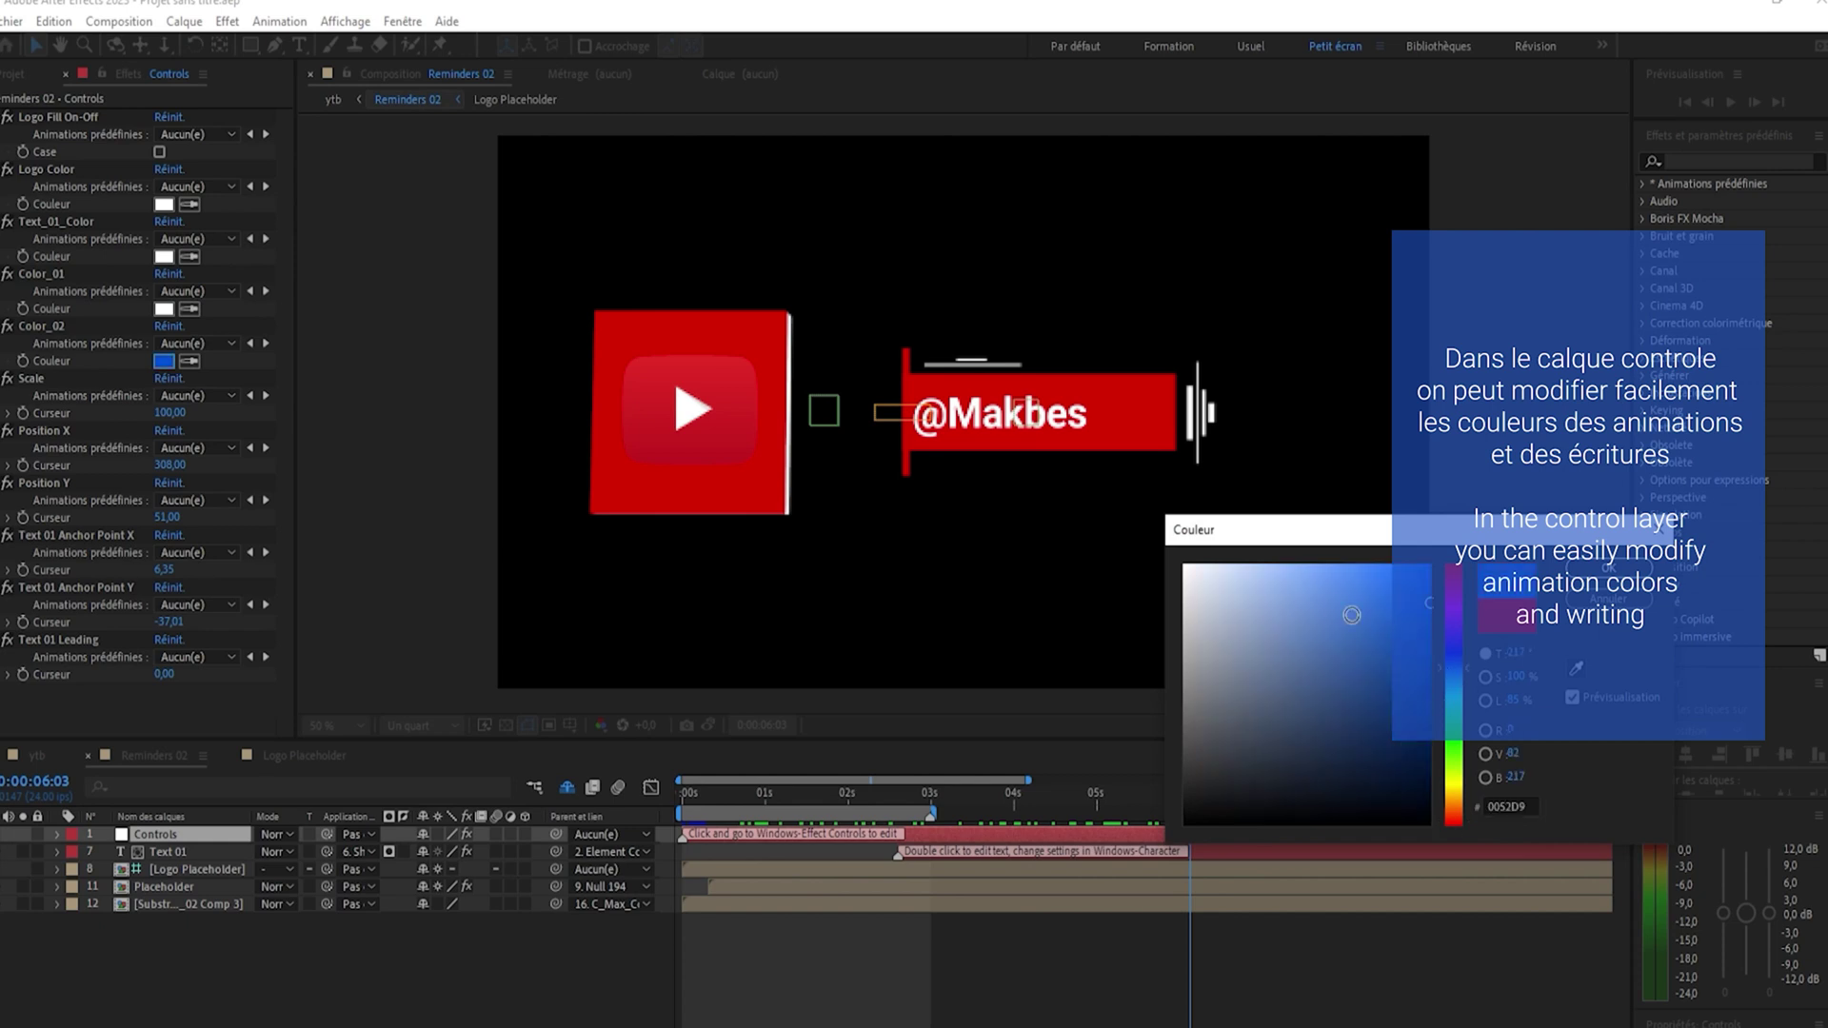
left_click(1321, 607)
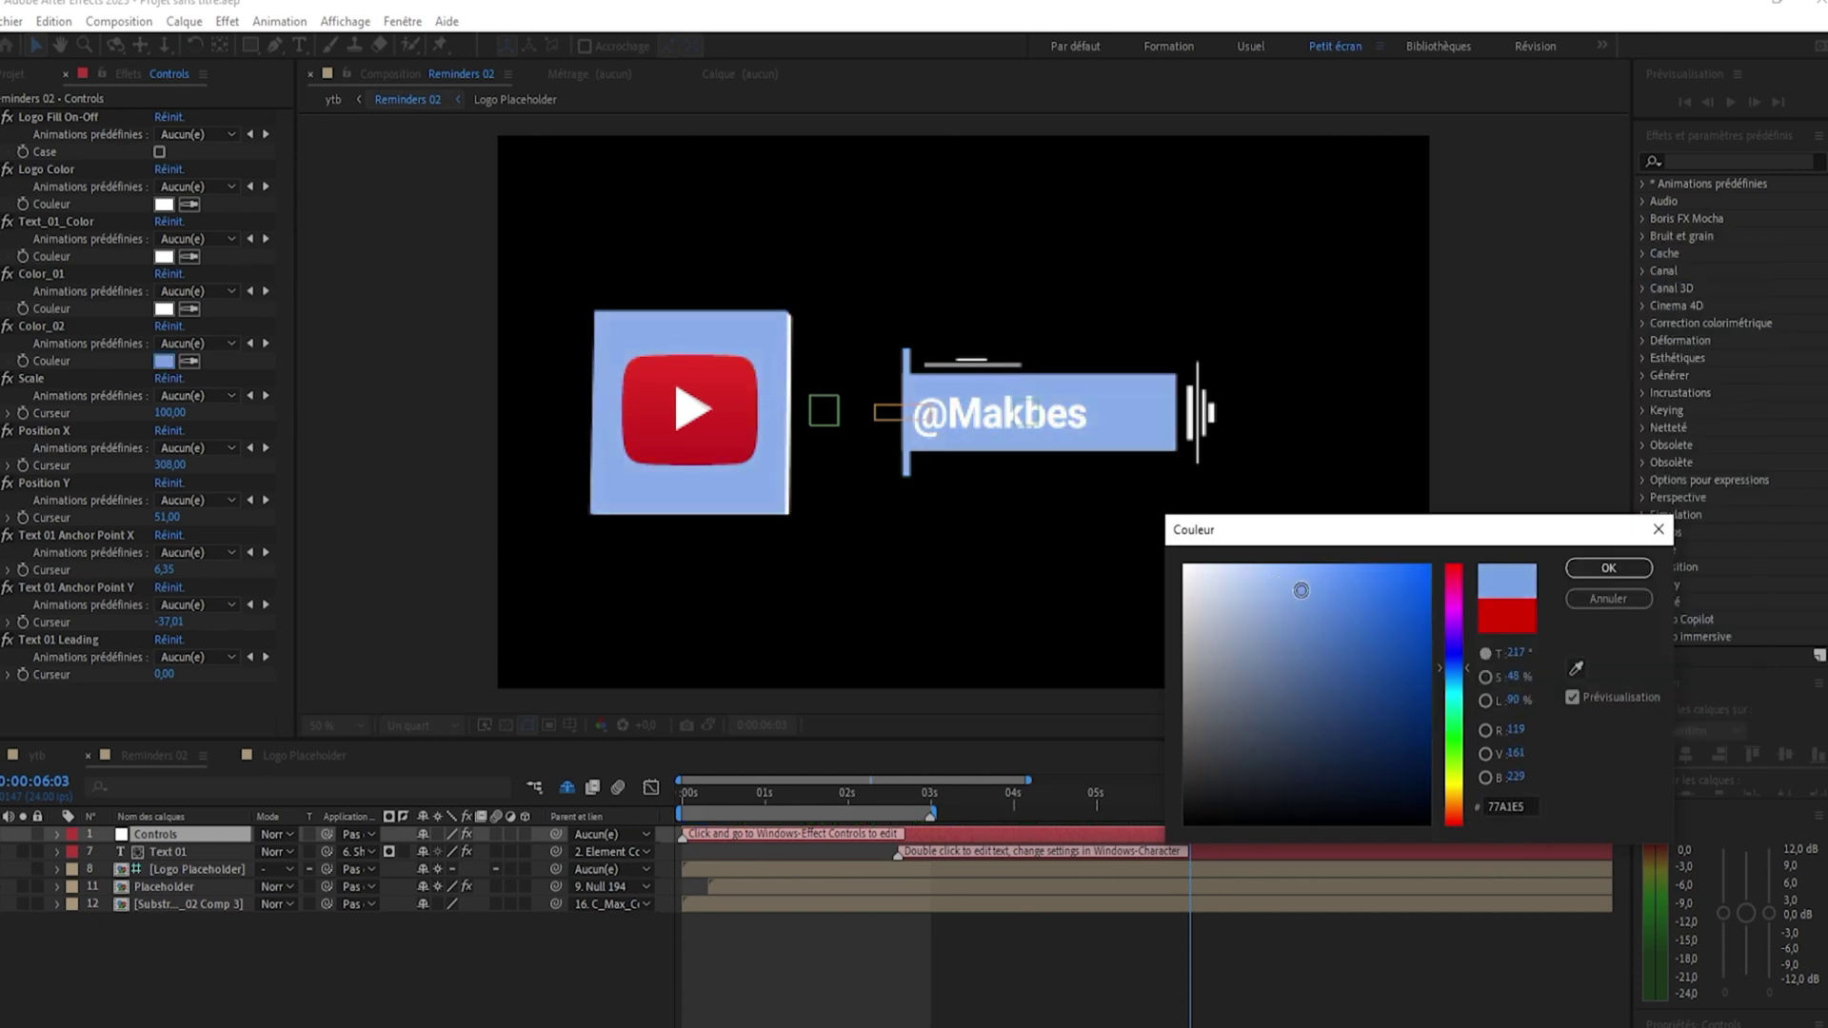
mouse_move(1320, 606)
left_mouse_down()
mouse_move(1371, 583)
mouse_move(1416, 597)
left_mouse_up()
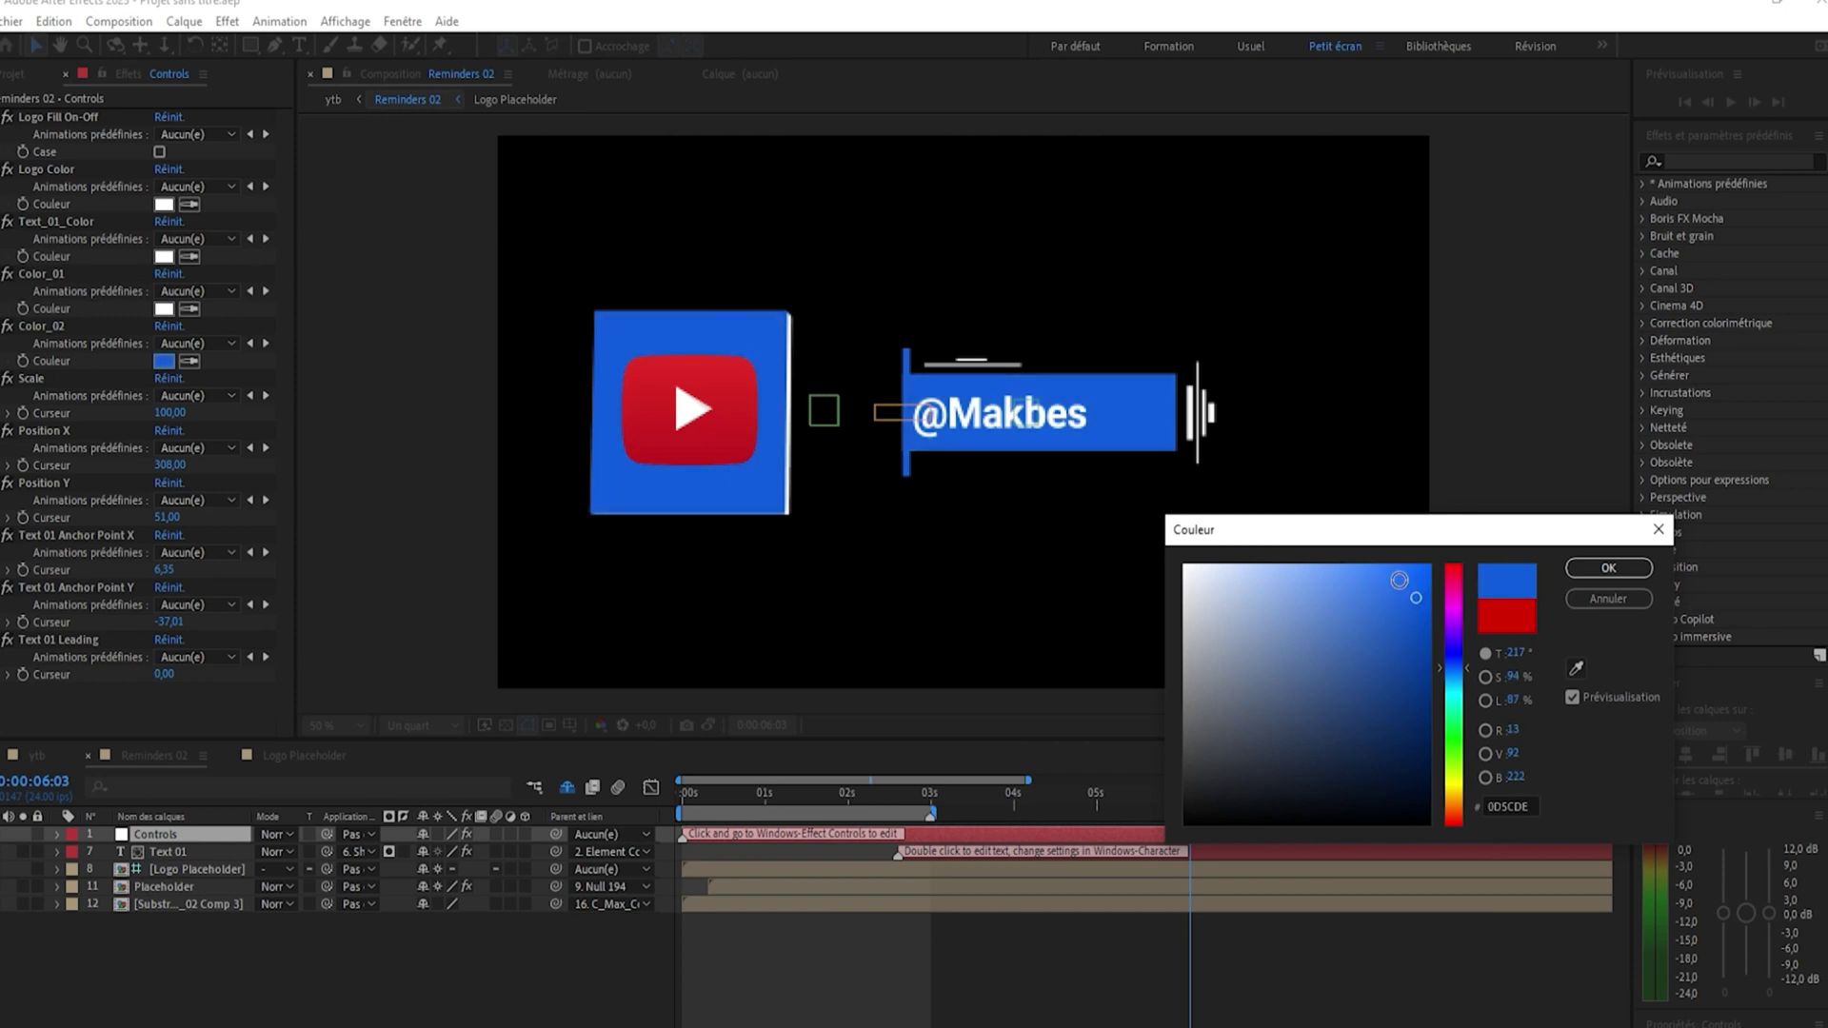
left_click(1624, 571)
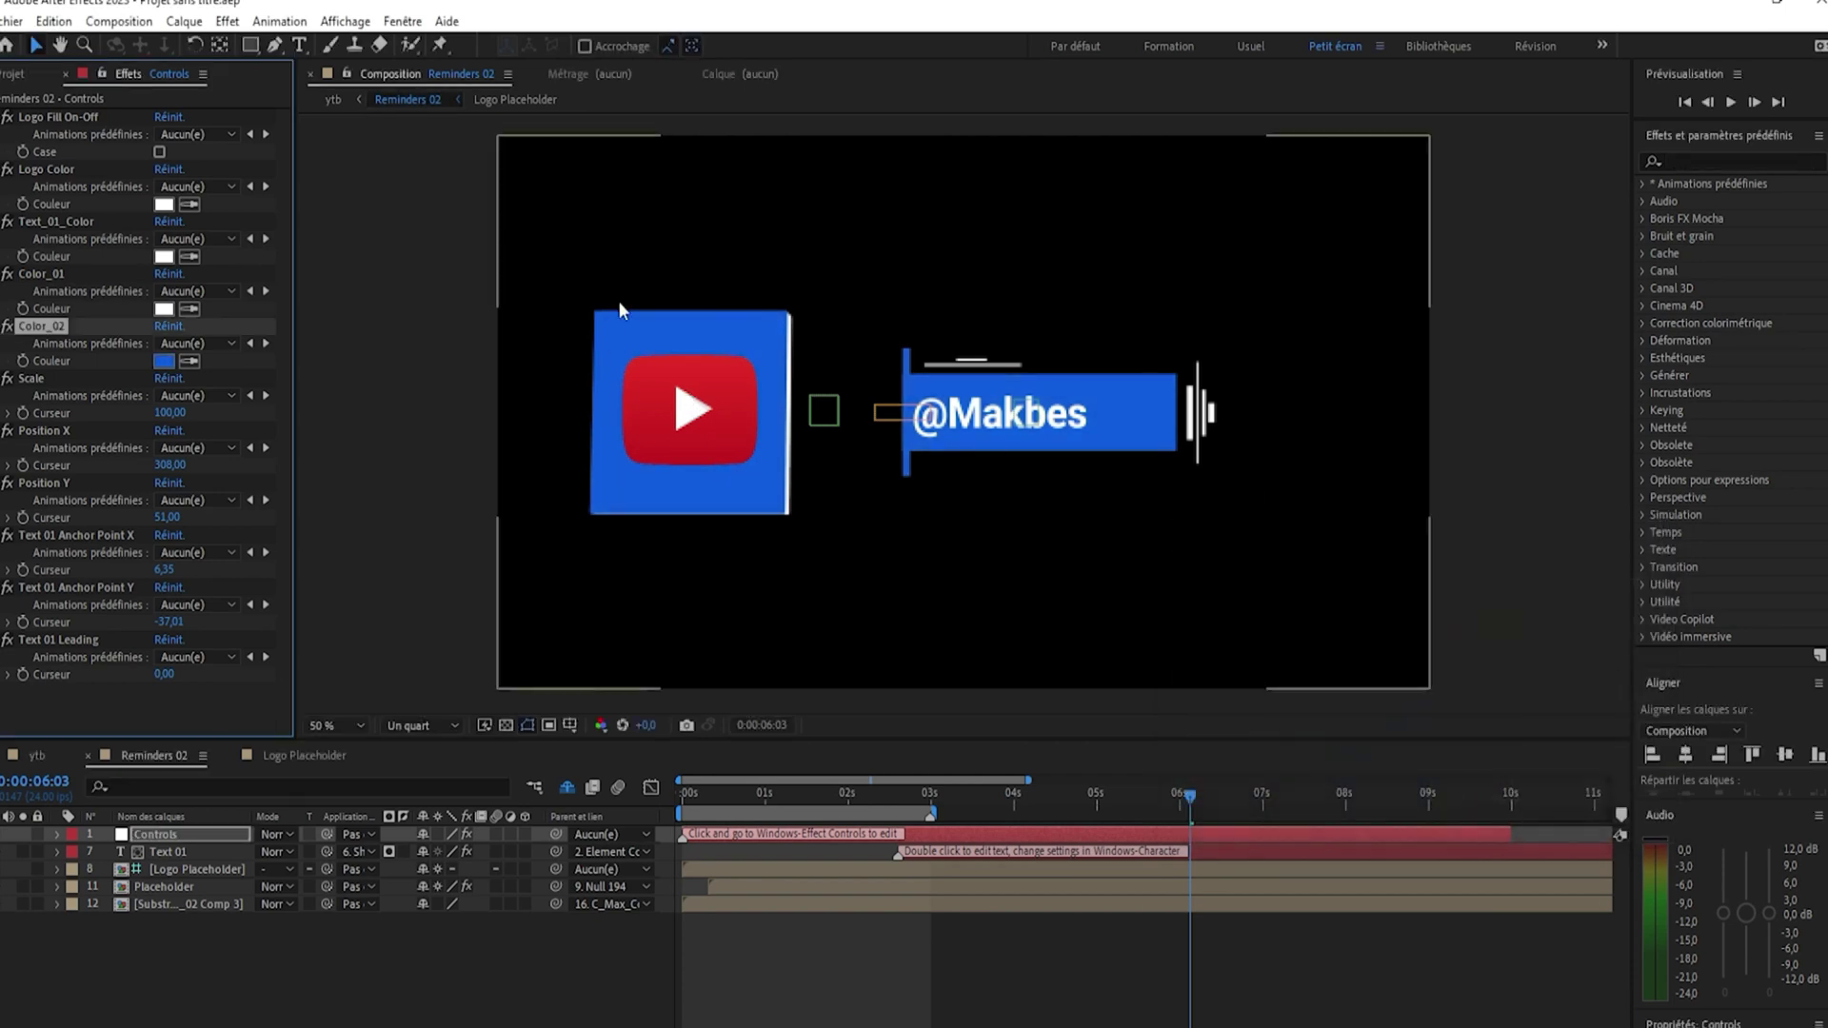
Return to the ytb composition and preview the recolored Reminders 02 at about 21 seconds
left_click_drag(1194, 792, 617, 740)
left_click(332, 100)
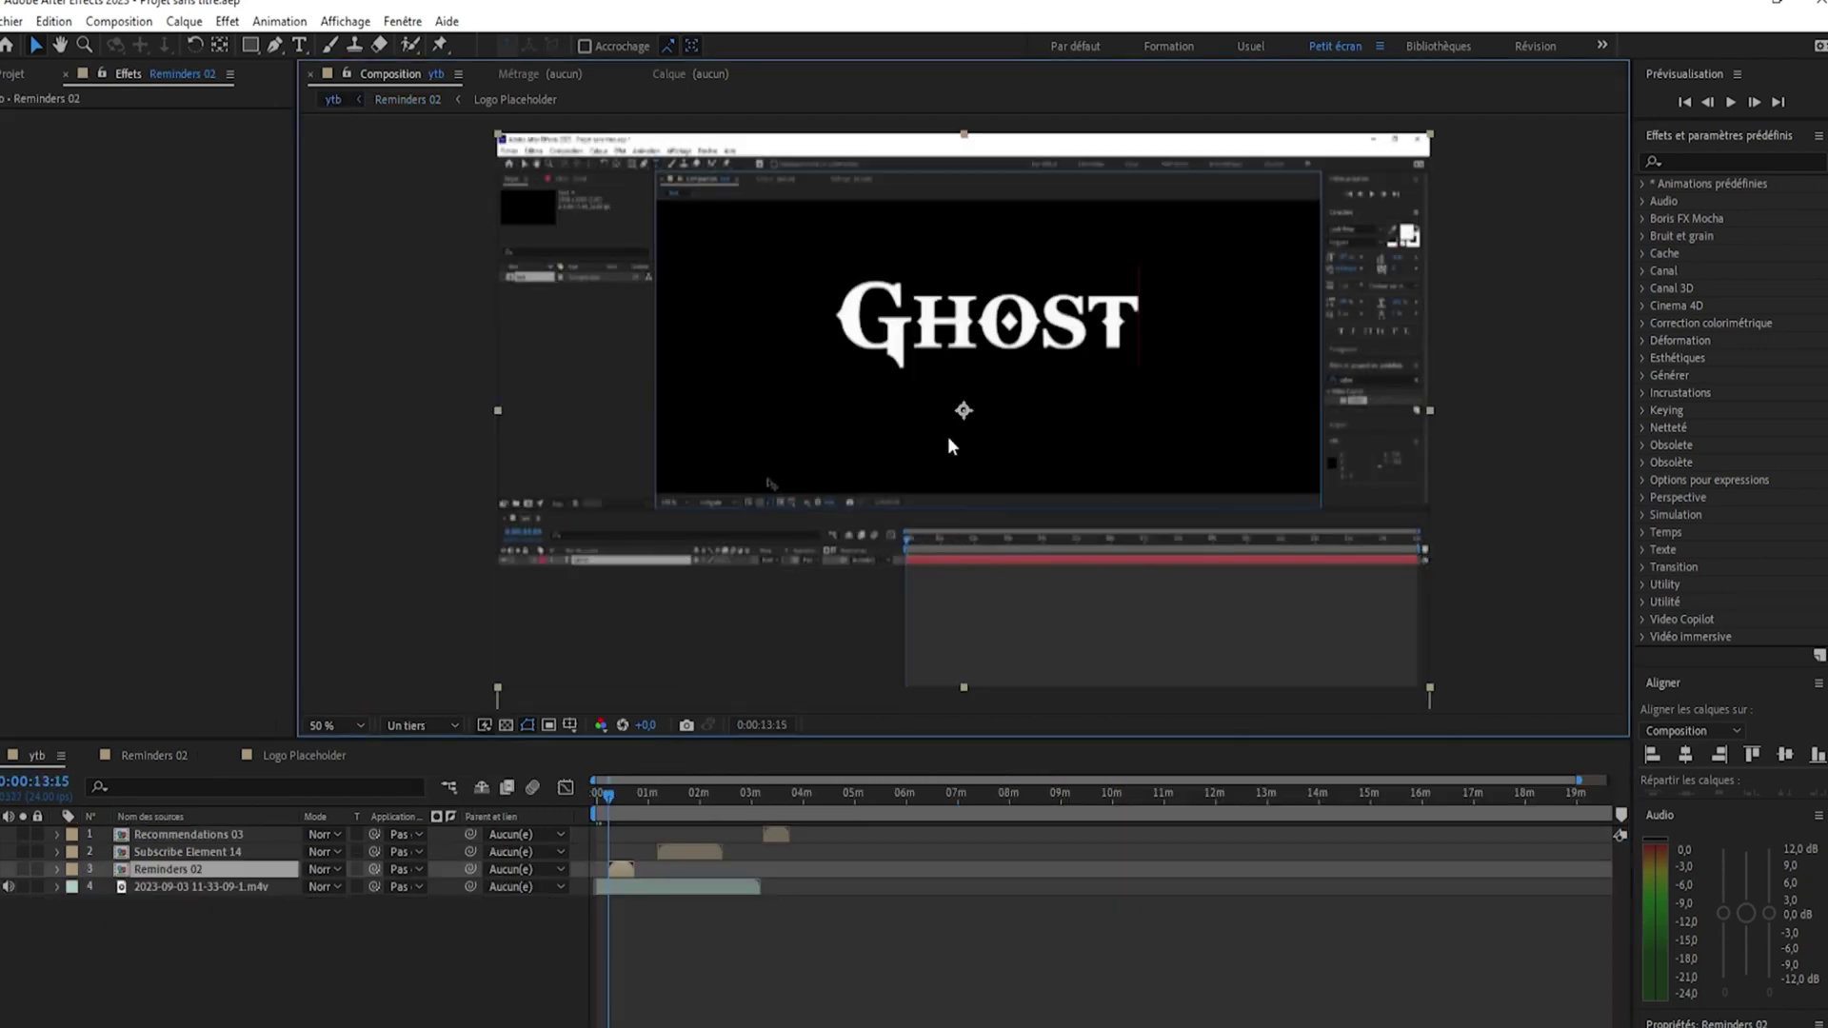
left_click_drag(606, 805, 618, 795)
left_click(615, 796)
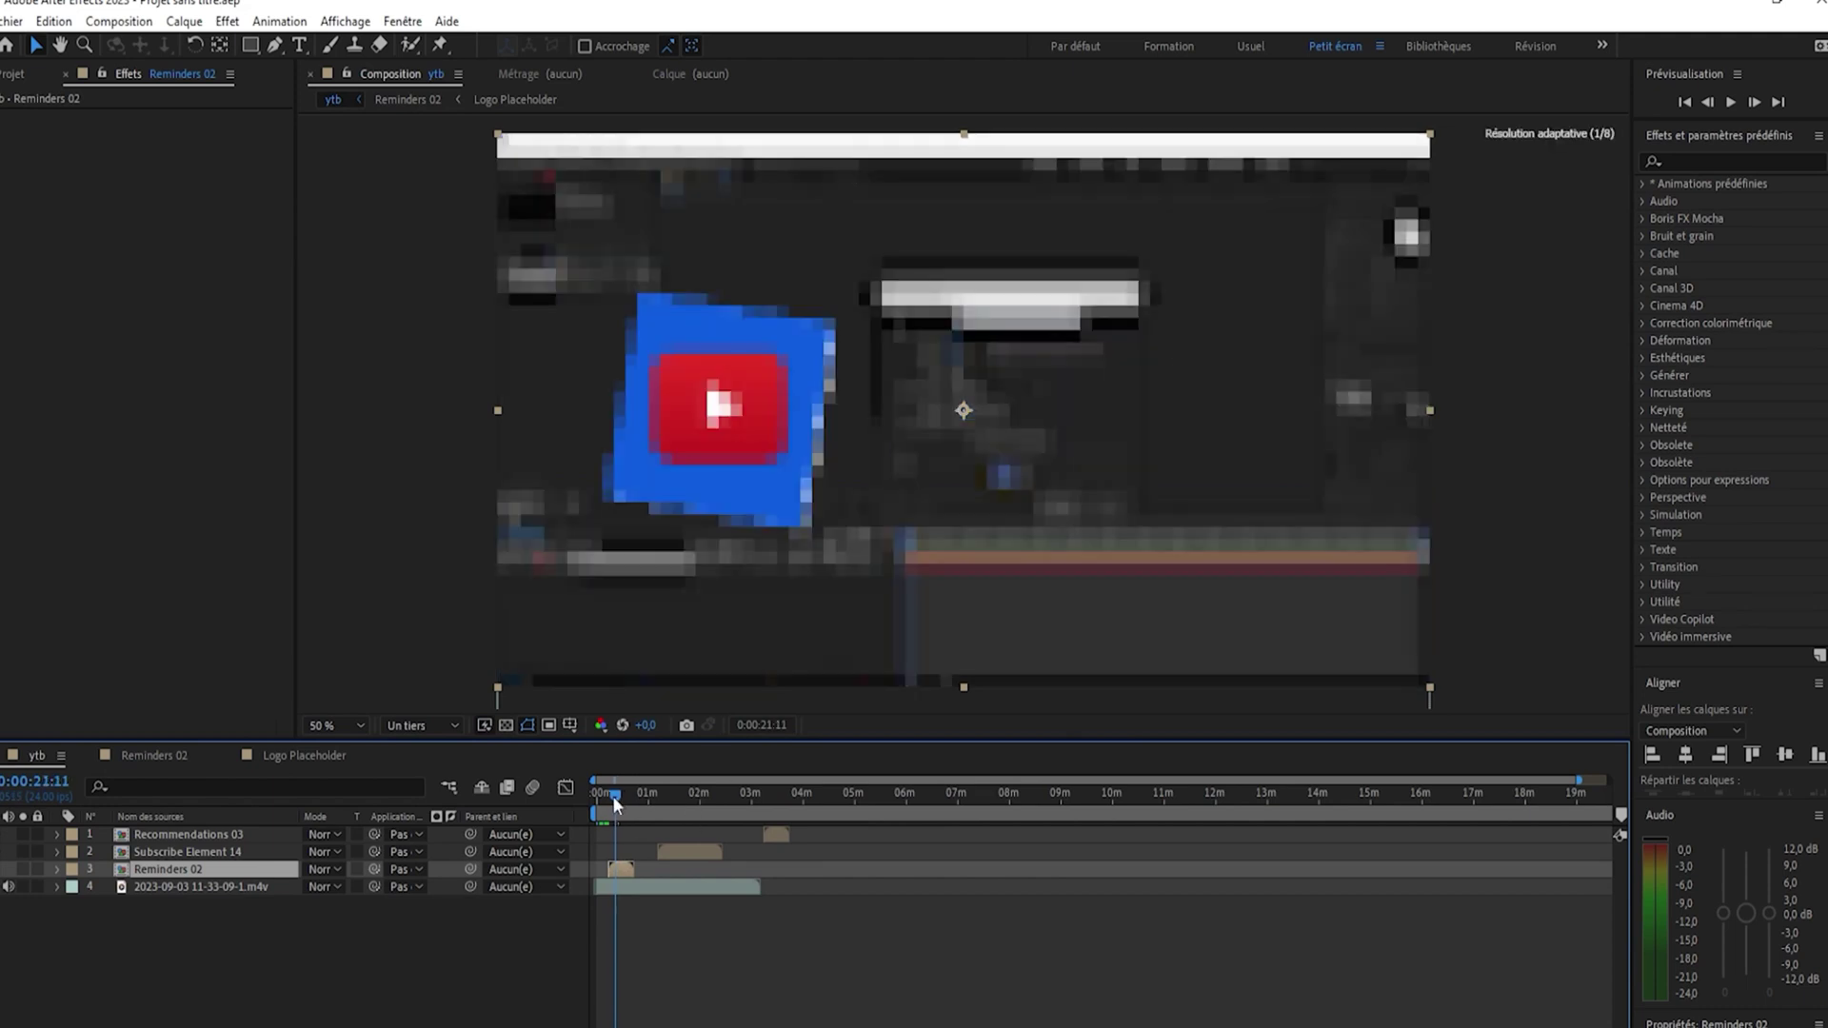
Scale the Reminders 02 layer down to 33% and move it into the lower-left corner of the ytb frame
key("comma")
key("comma")
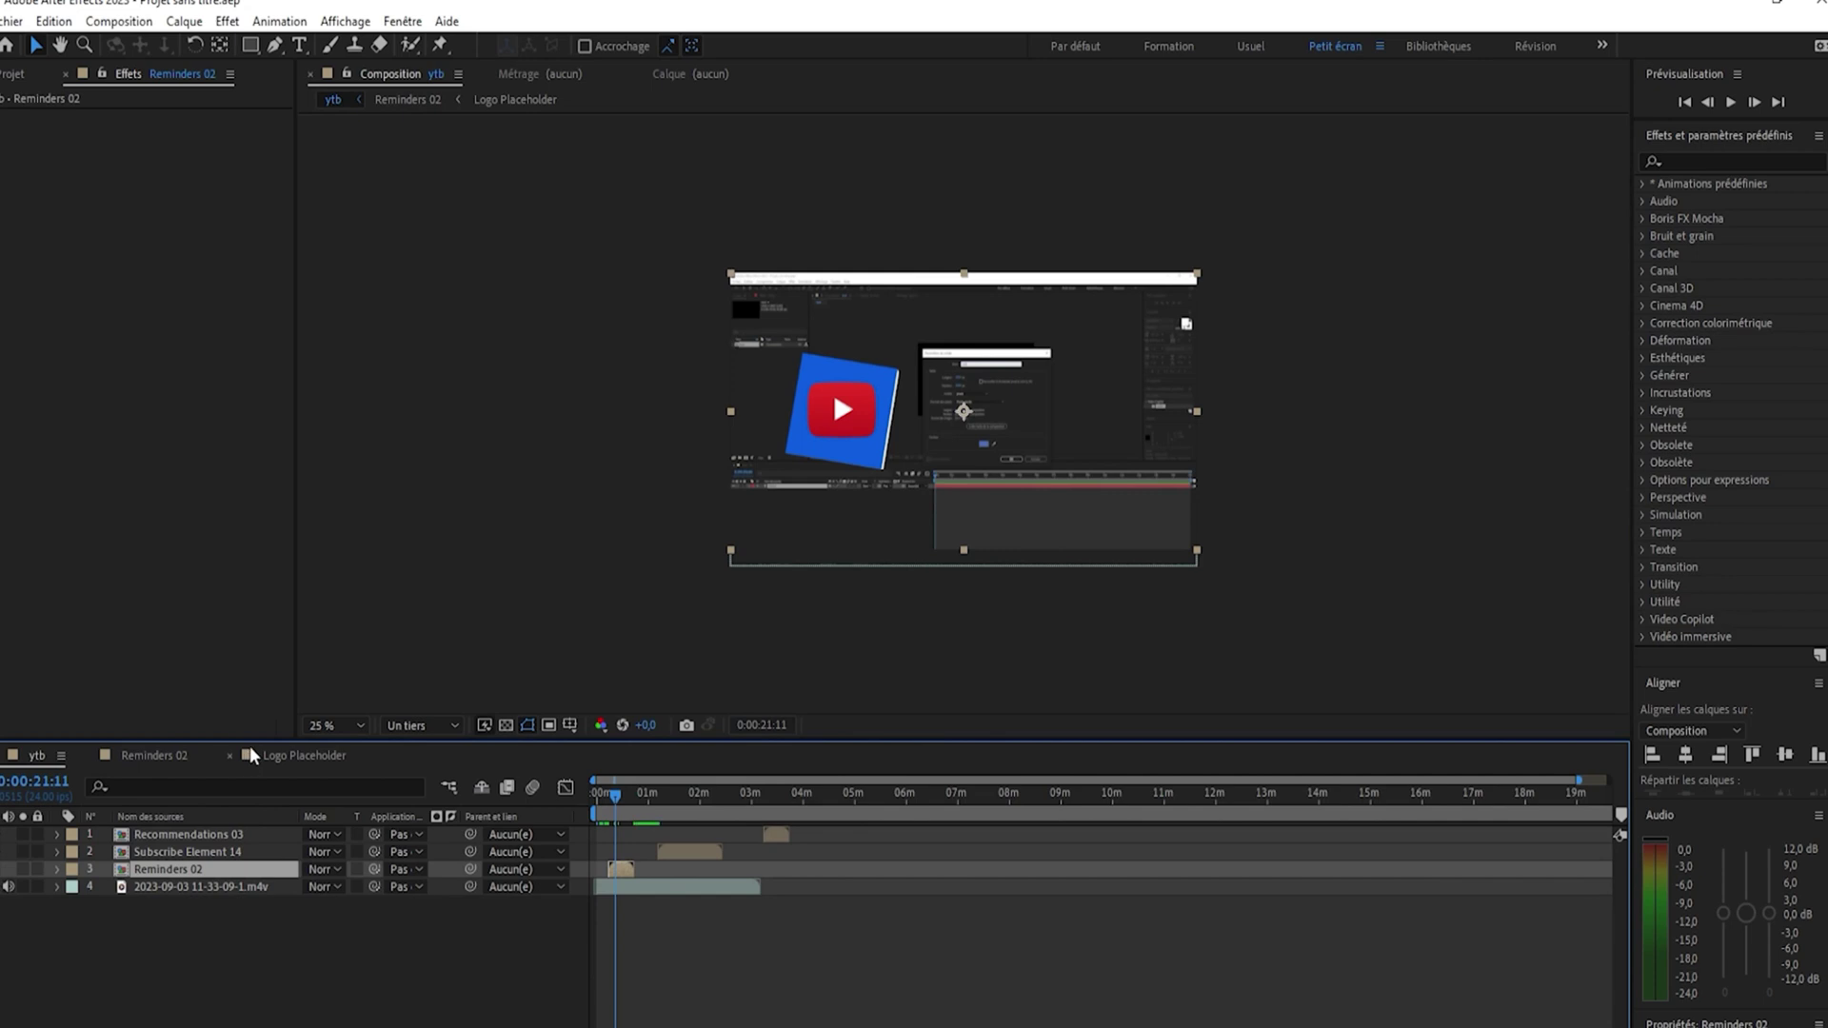
key("s")
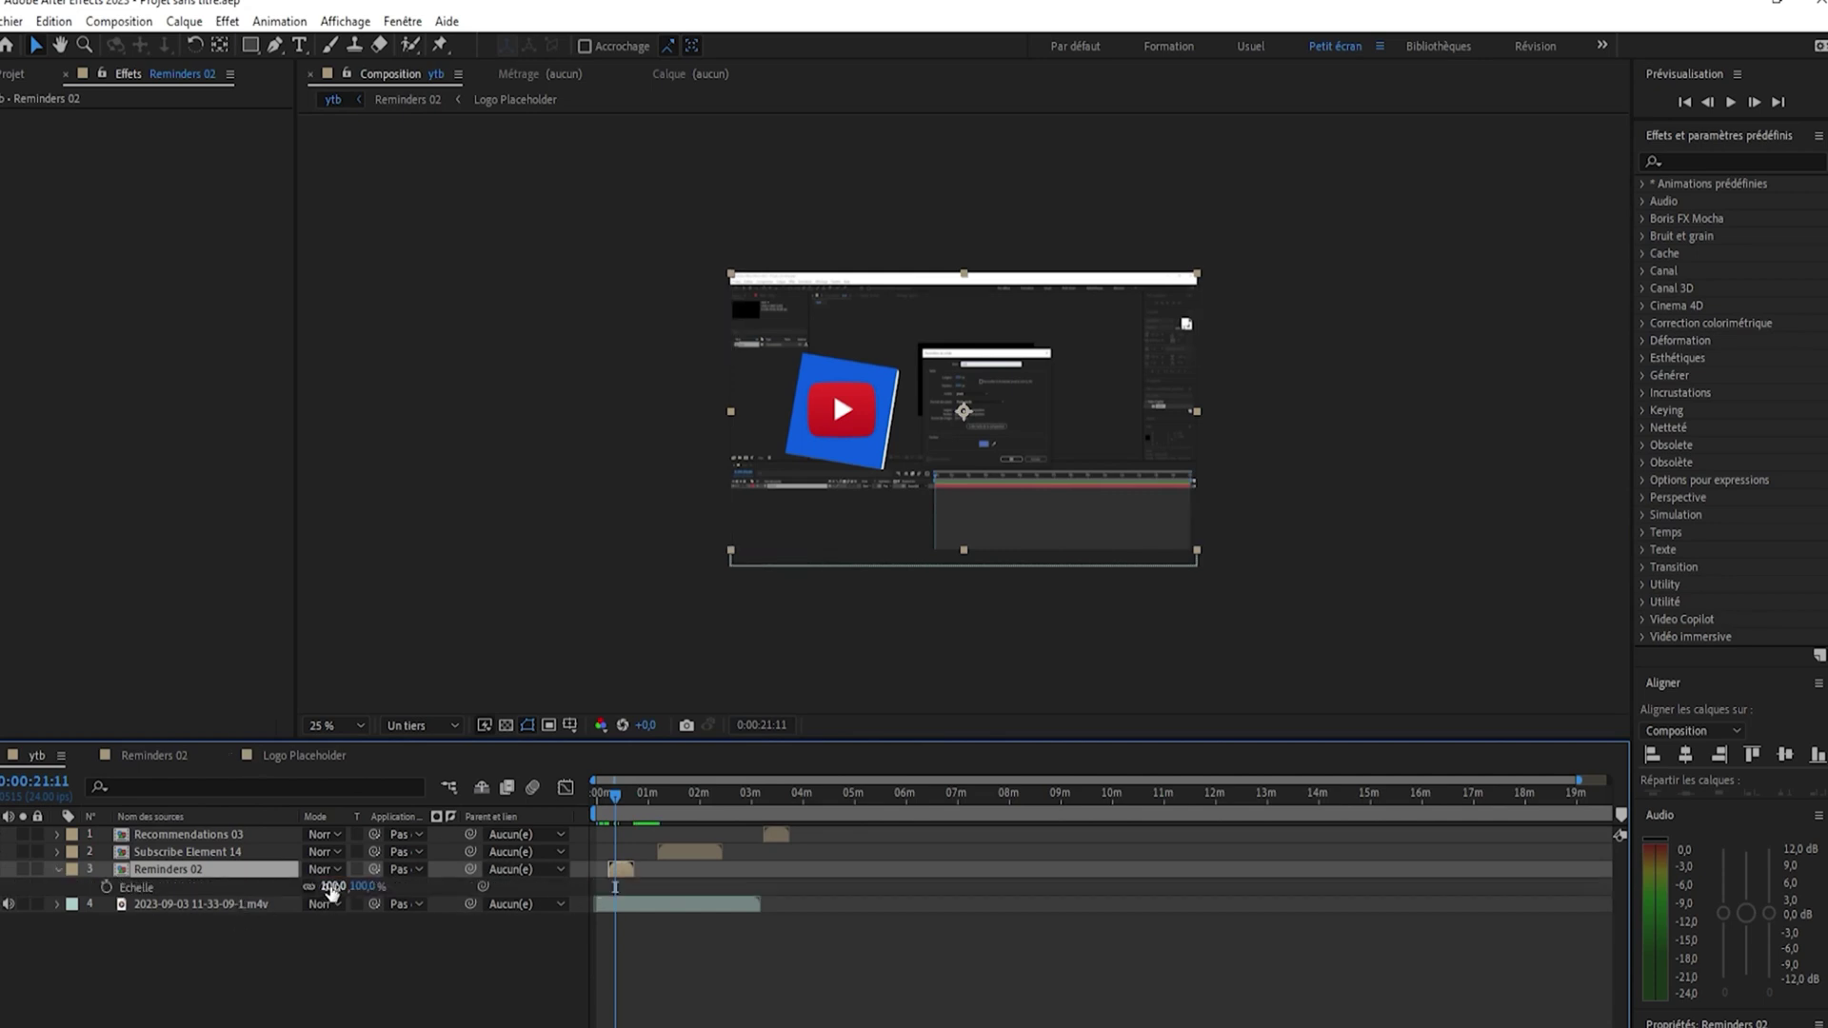
left_click_drag(332, 886, 274, 897)
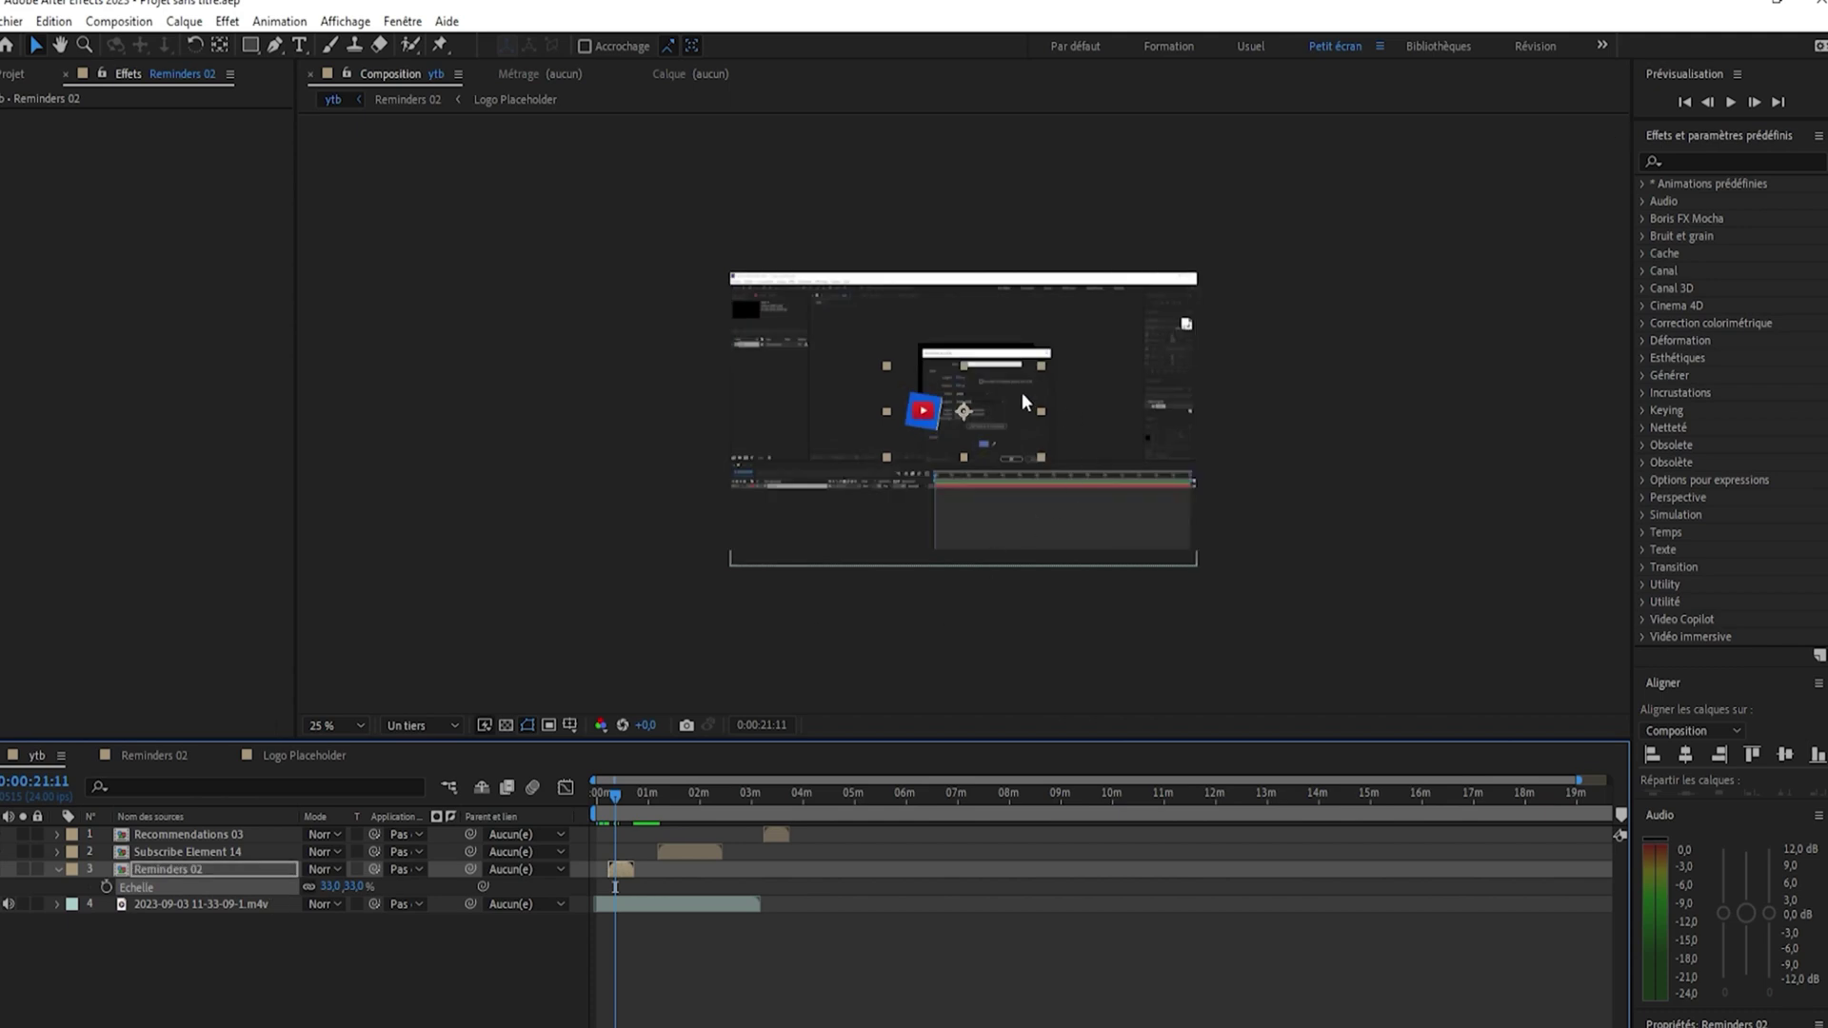
left_click_drag(1013, 408, 858, 515)
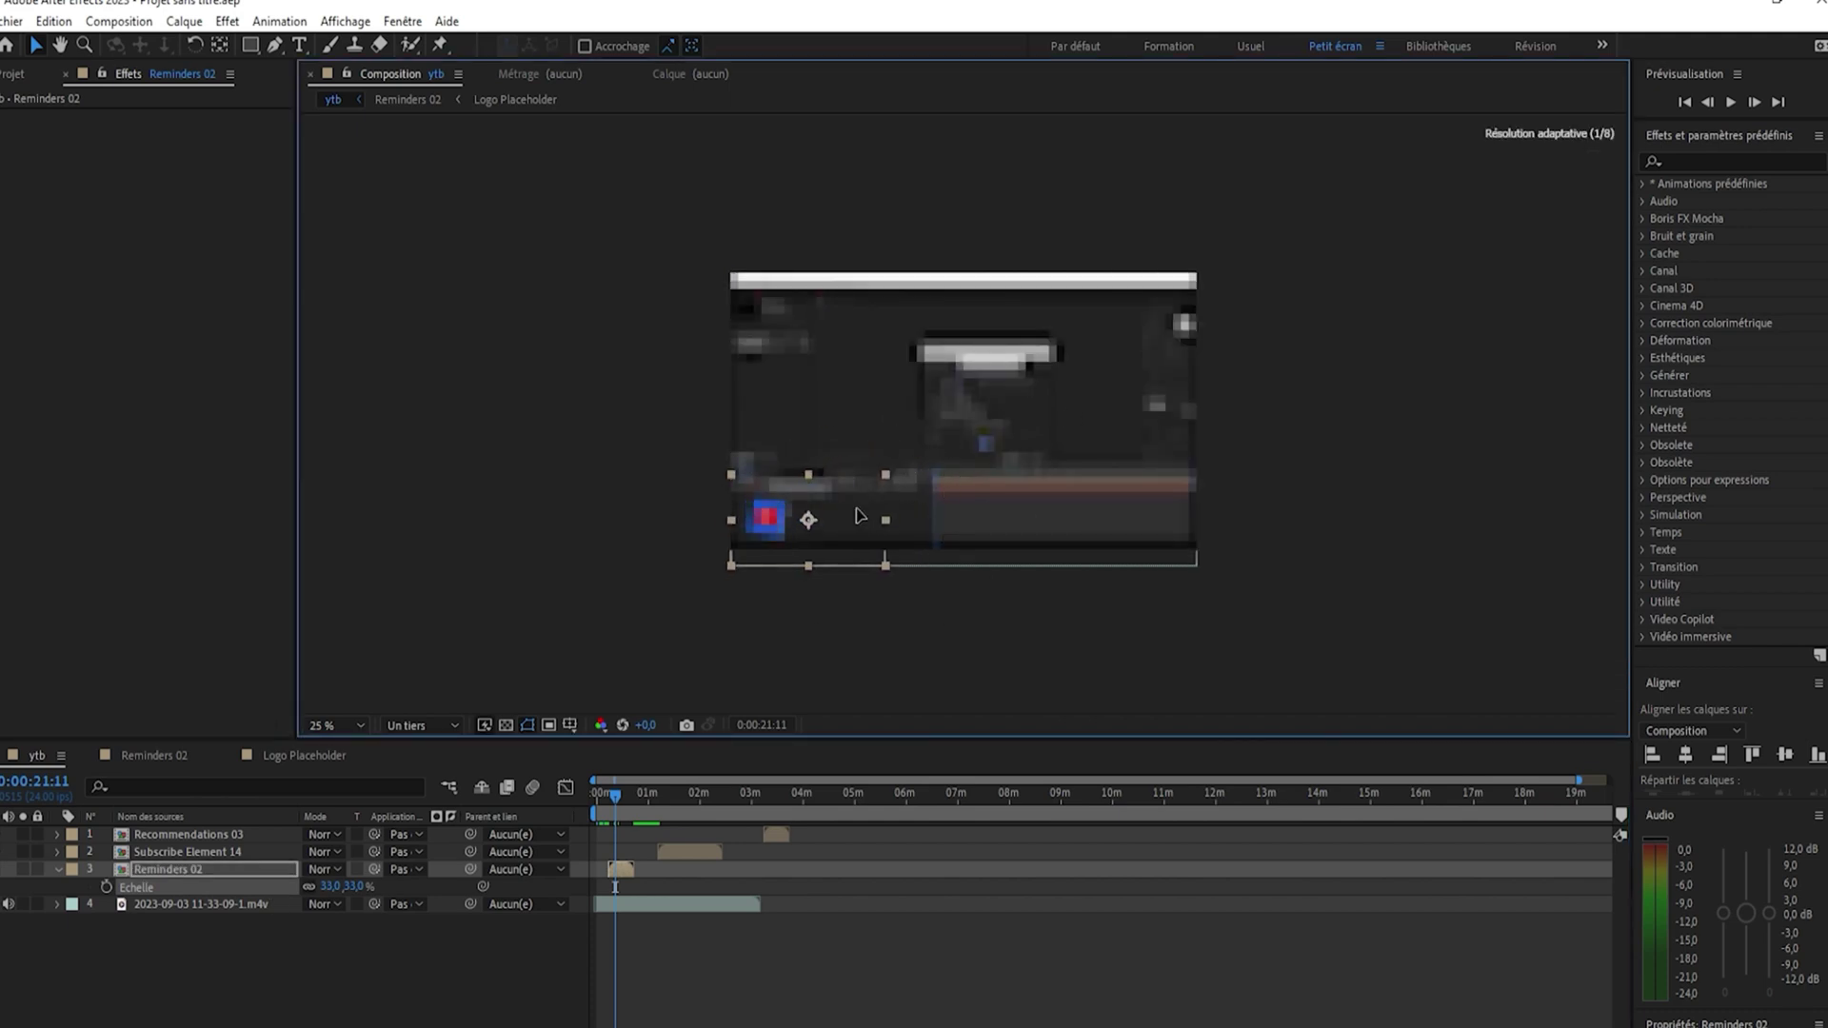
Check Reminders 02 at about 18 seconds, set its scale to 32% and nudge it slightly right and down
left_click_drag(610, 786, 612, 797)
left_click(619, 797)
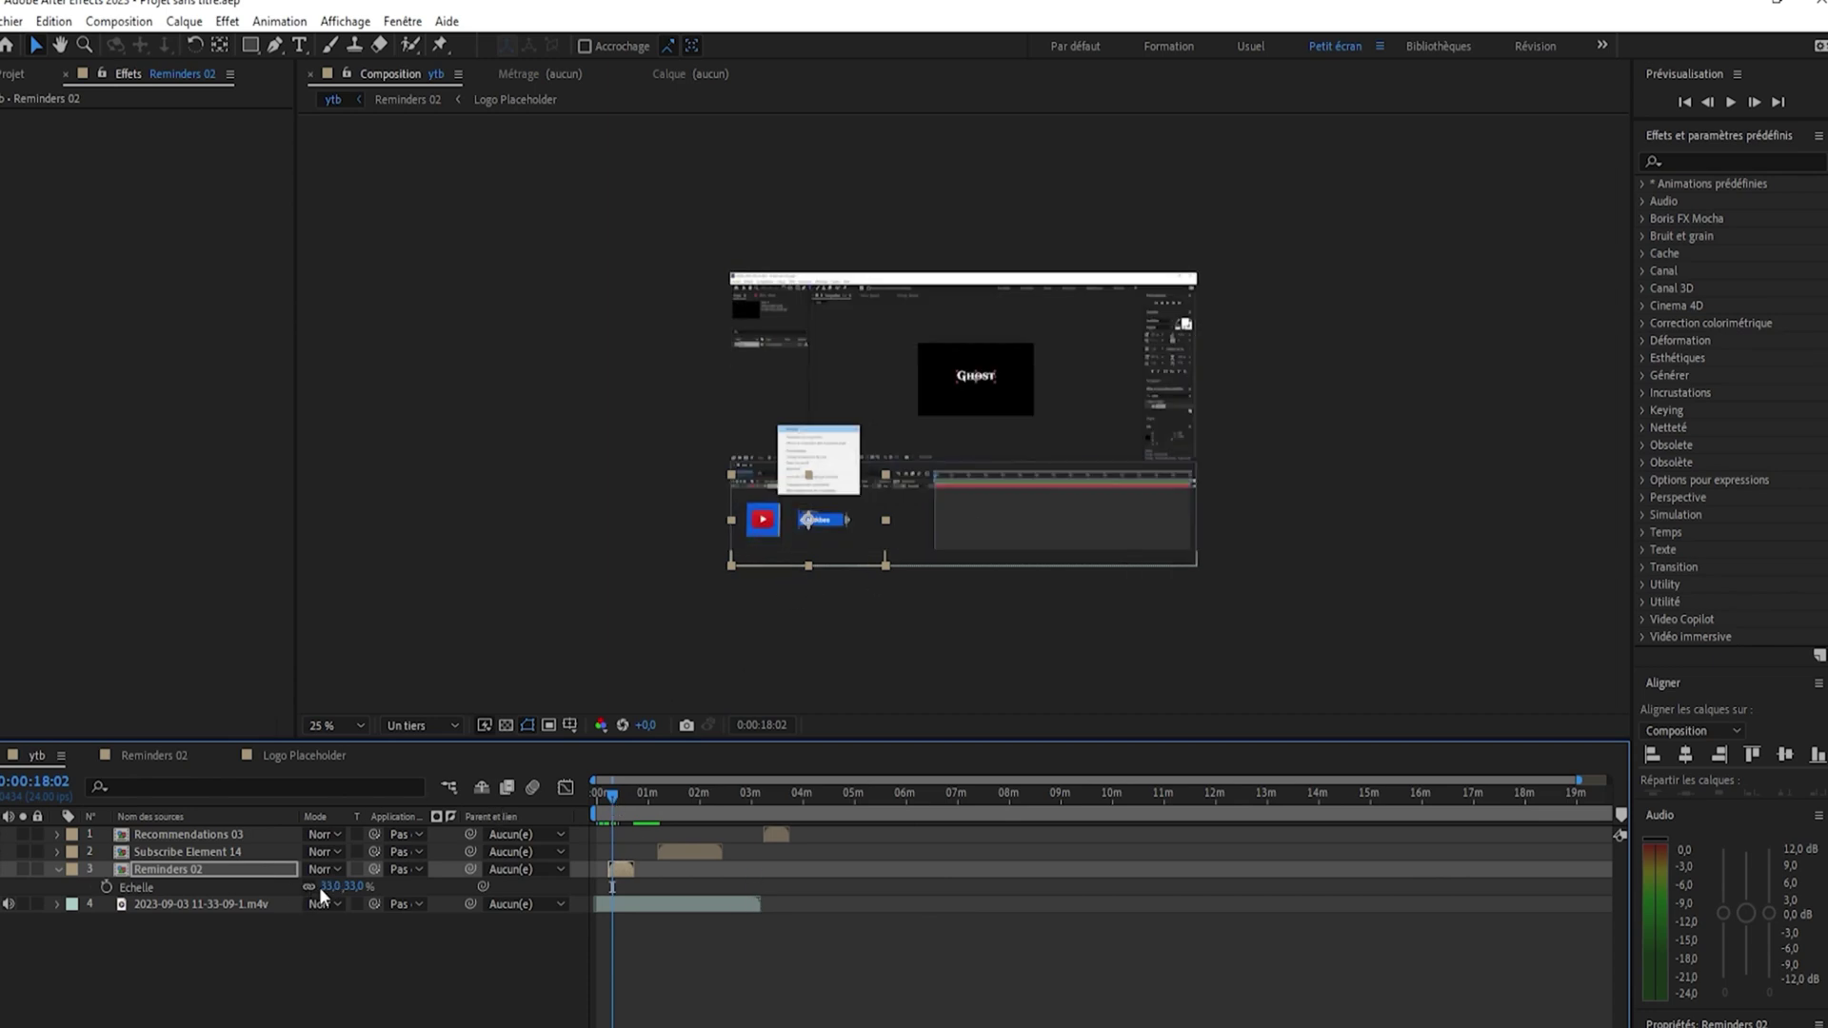
left_click_drag(321, 887, 335, 887)
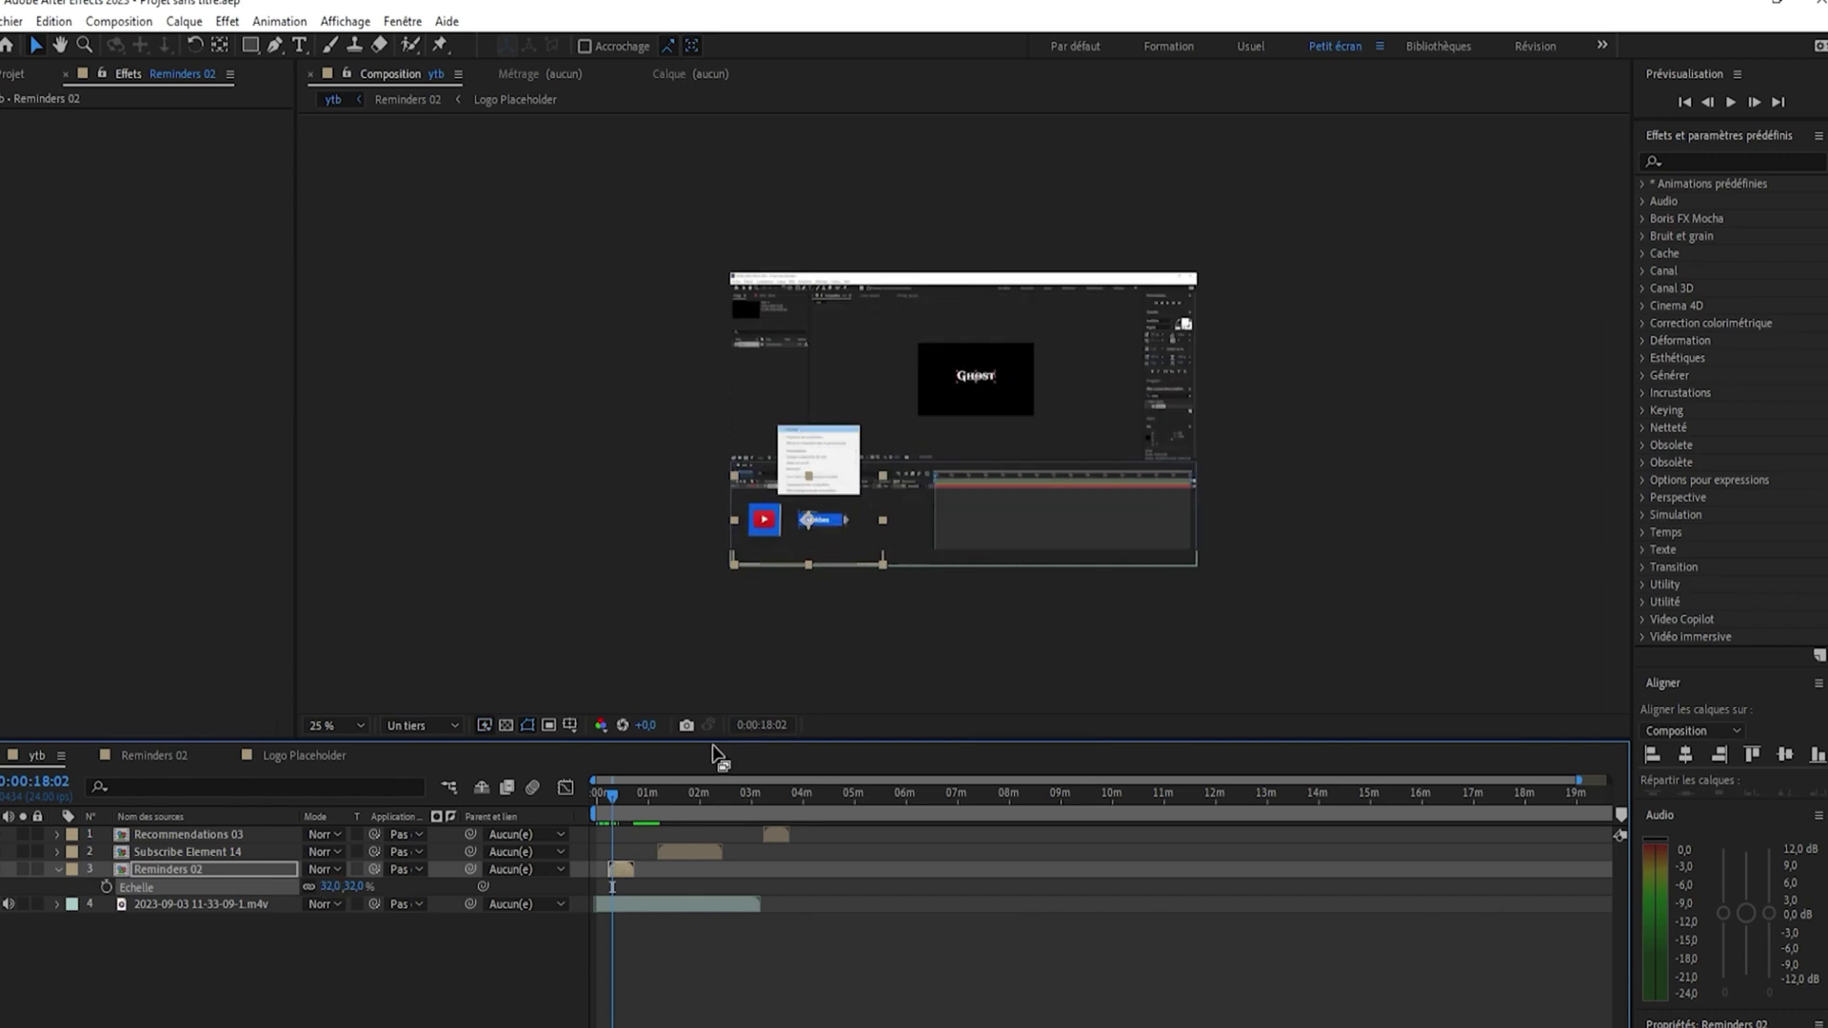
left_click_drag(862, 552, 868, 555)
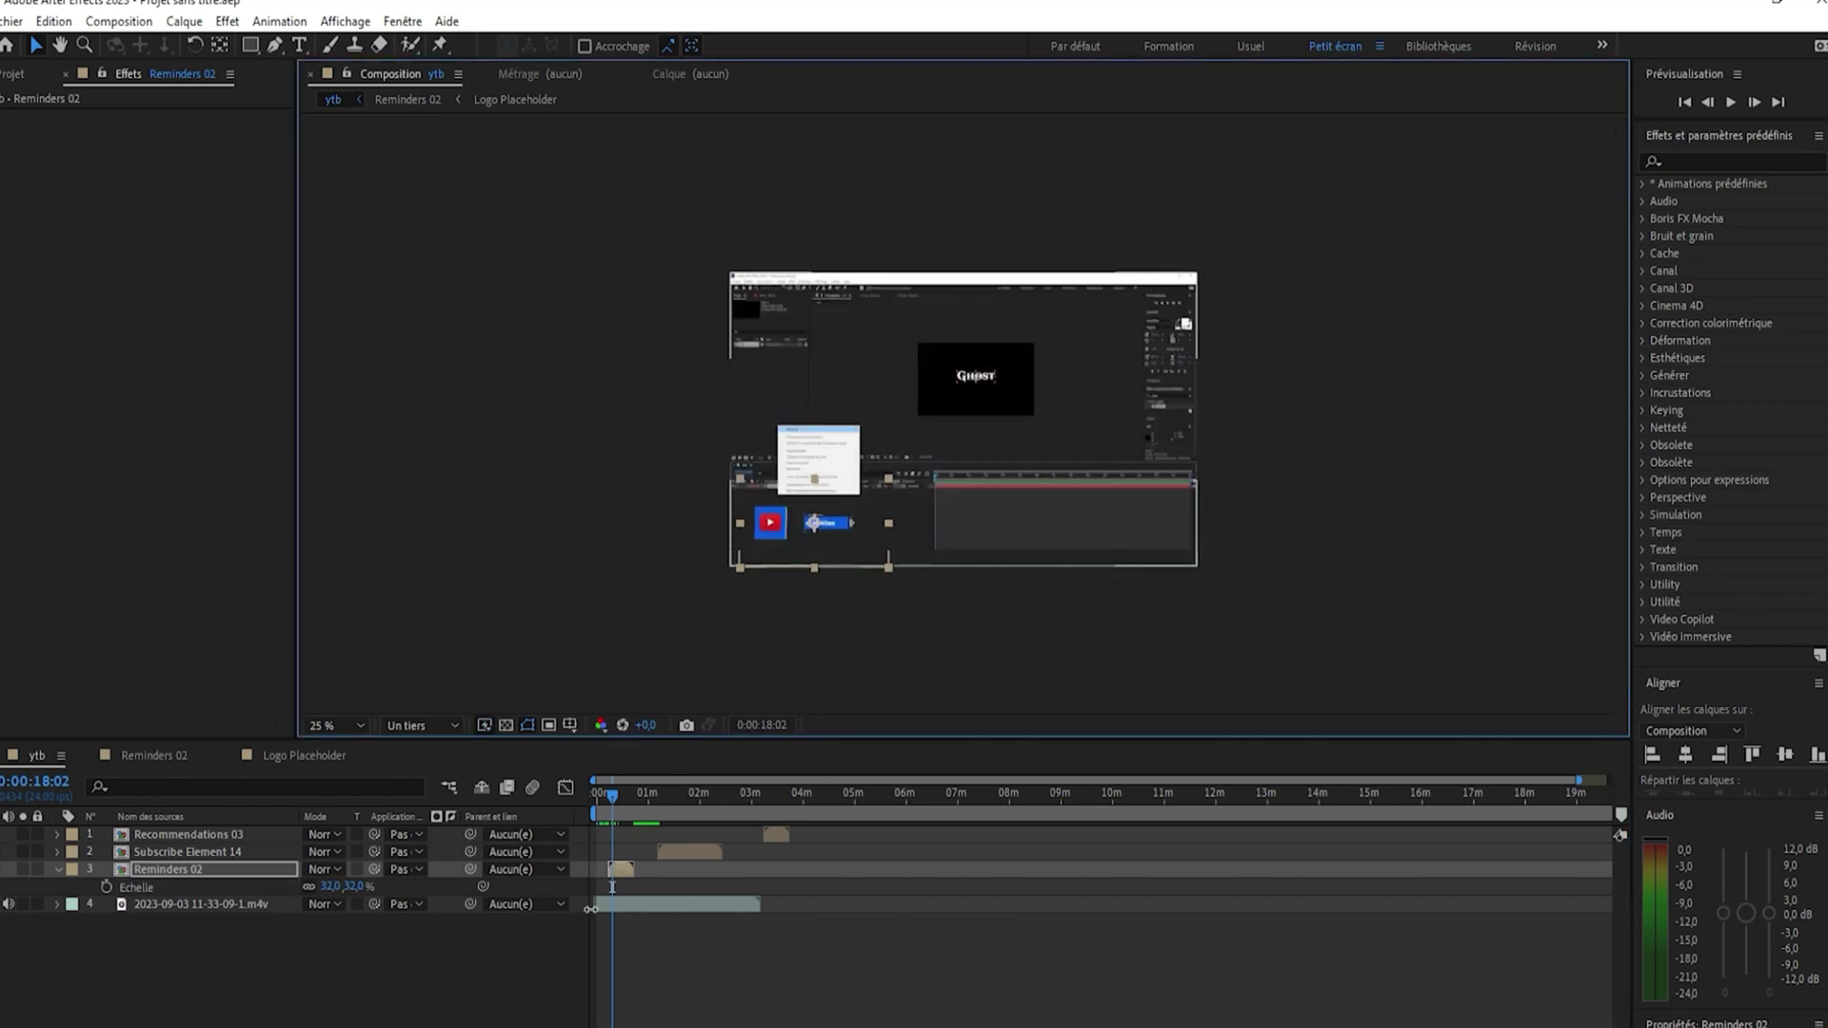
Inspect the subscribe animation at about 1:15 in ytb and open the Subscribe Element 14 composition
left_click_drag(619, 788, 663, 795)
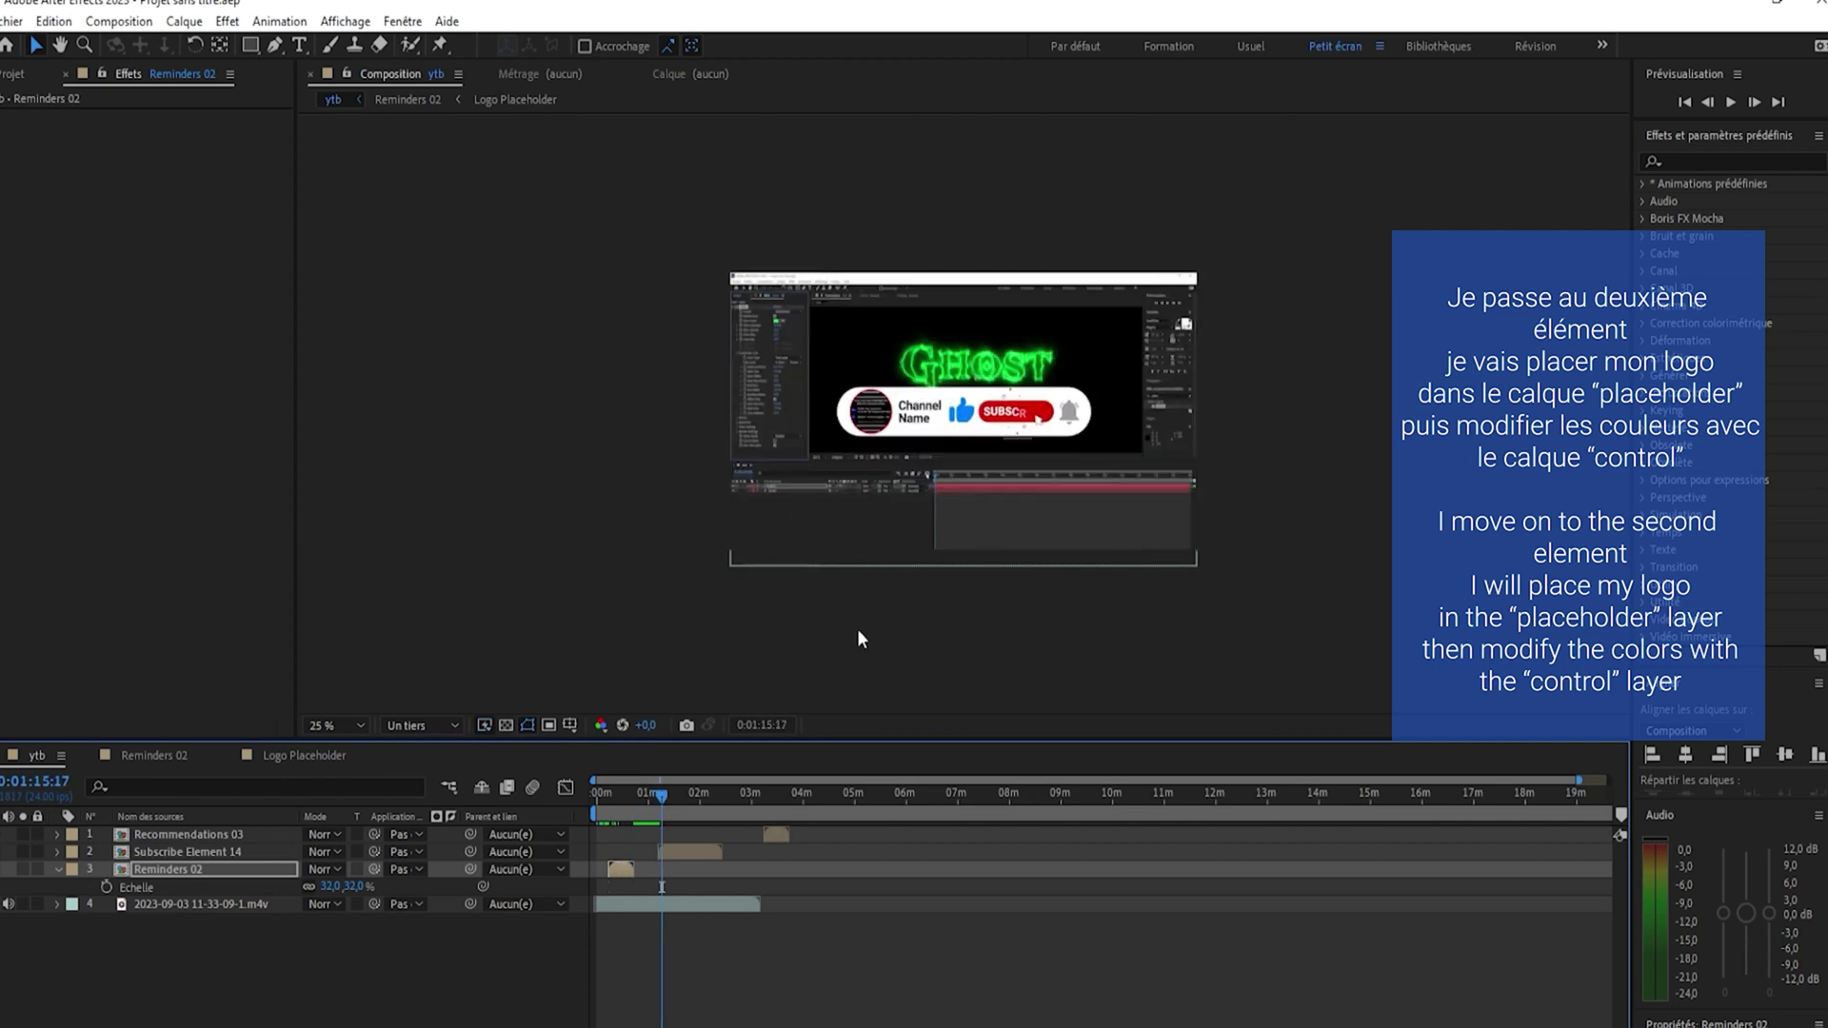
scroll(924, 525, "up", 2)
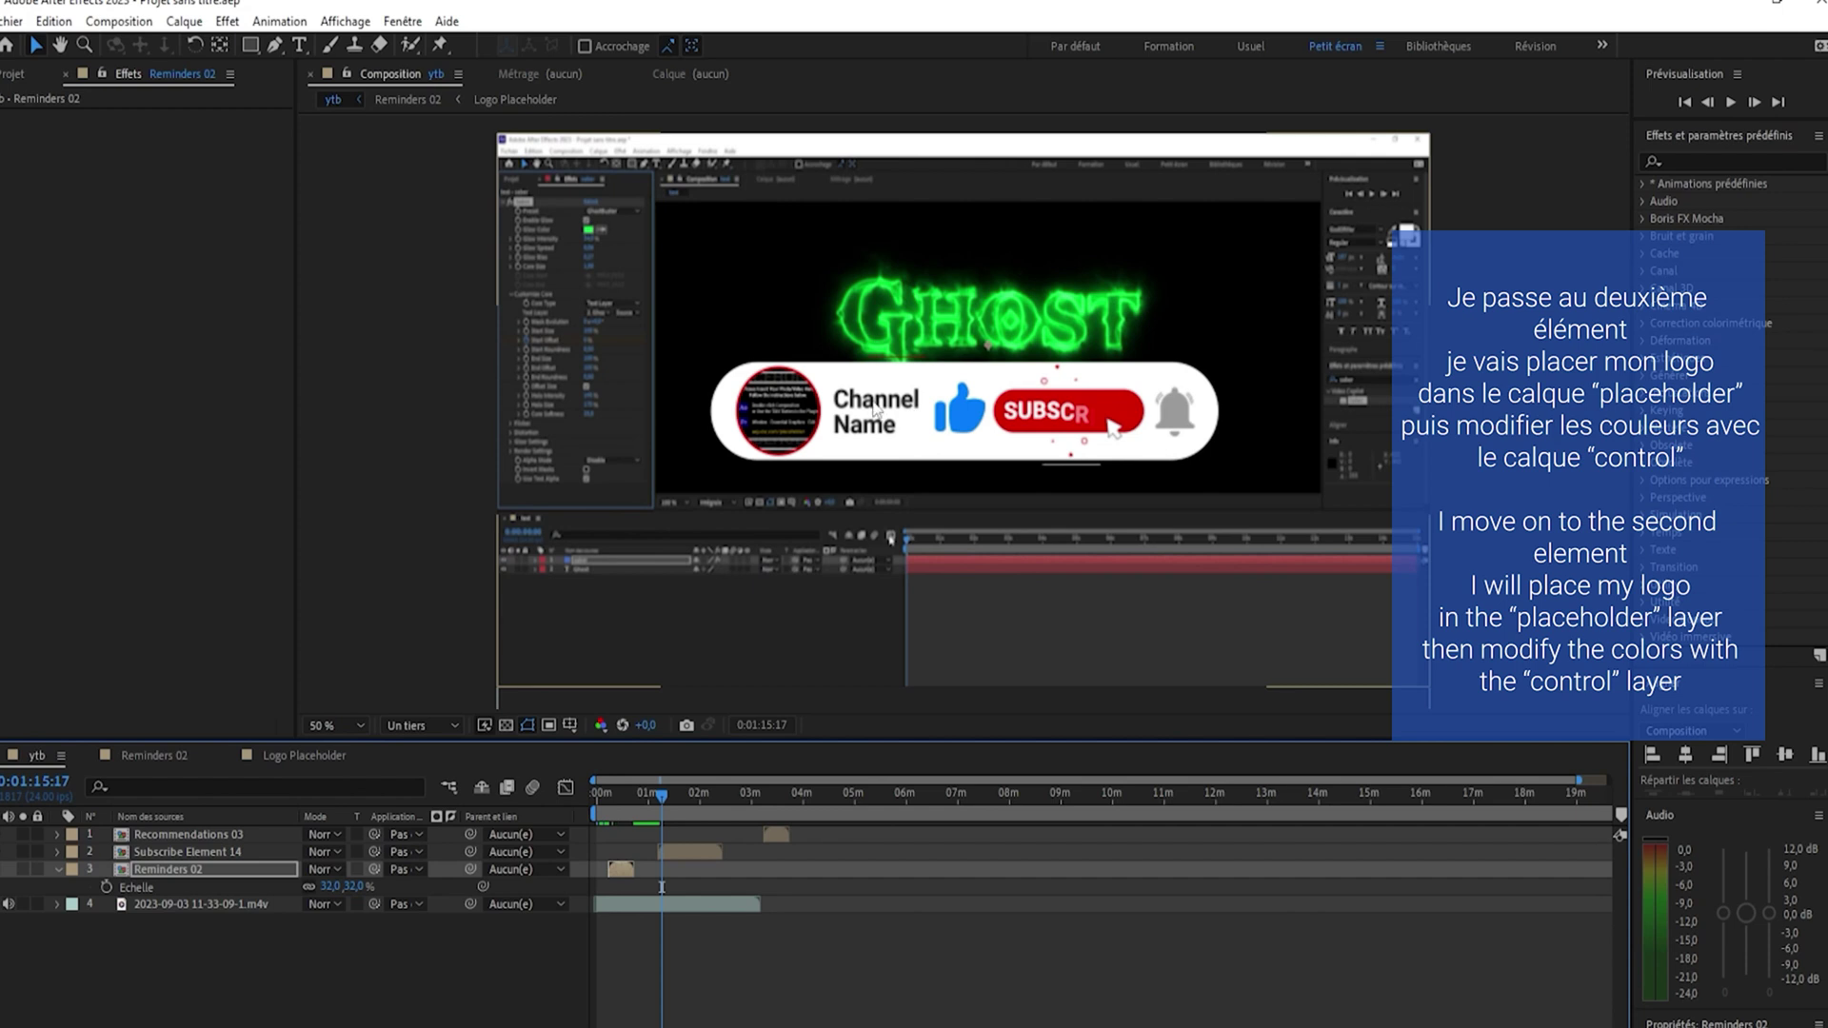
left_click(189, 856)
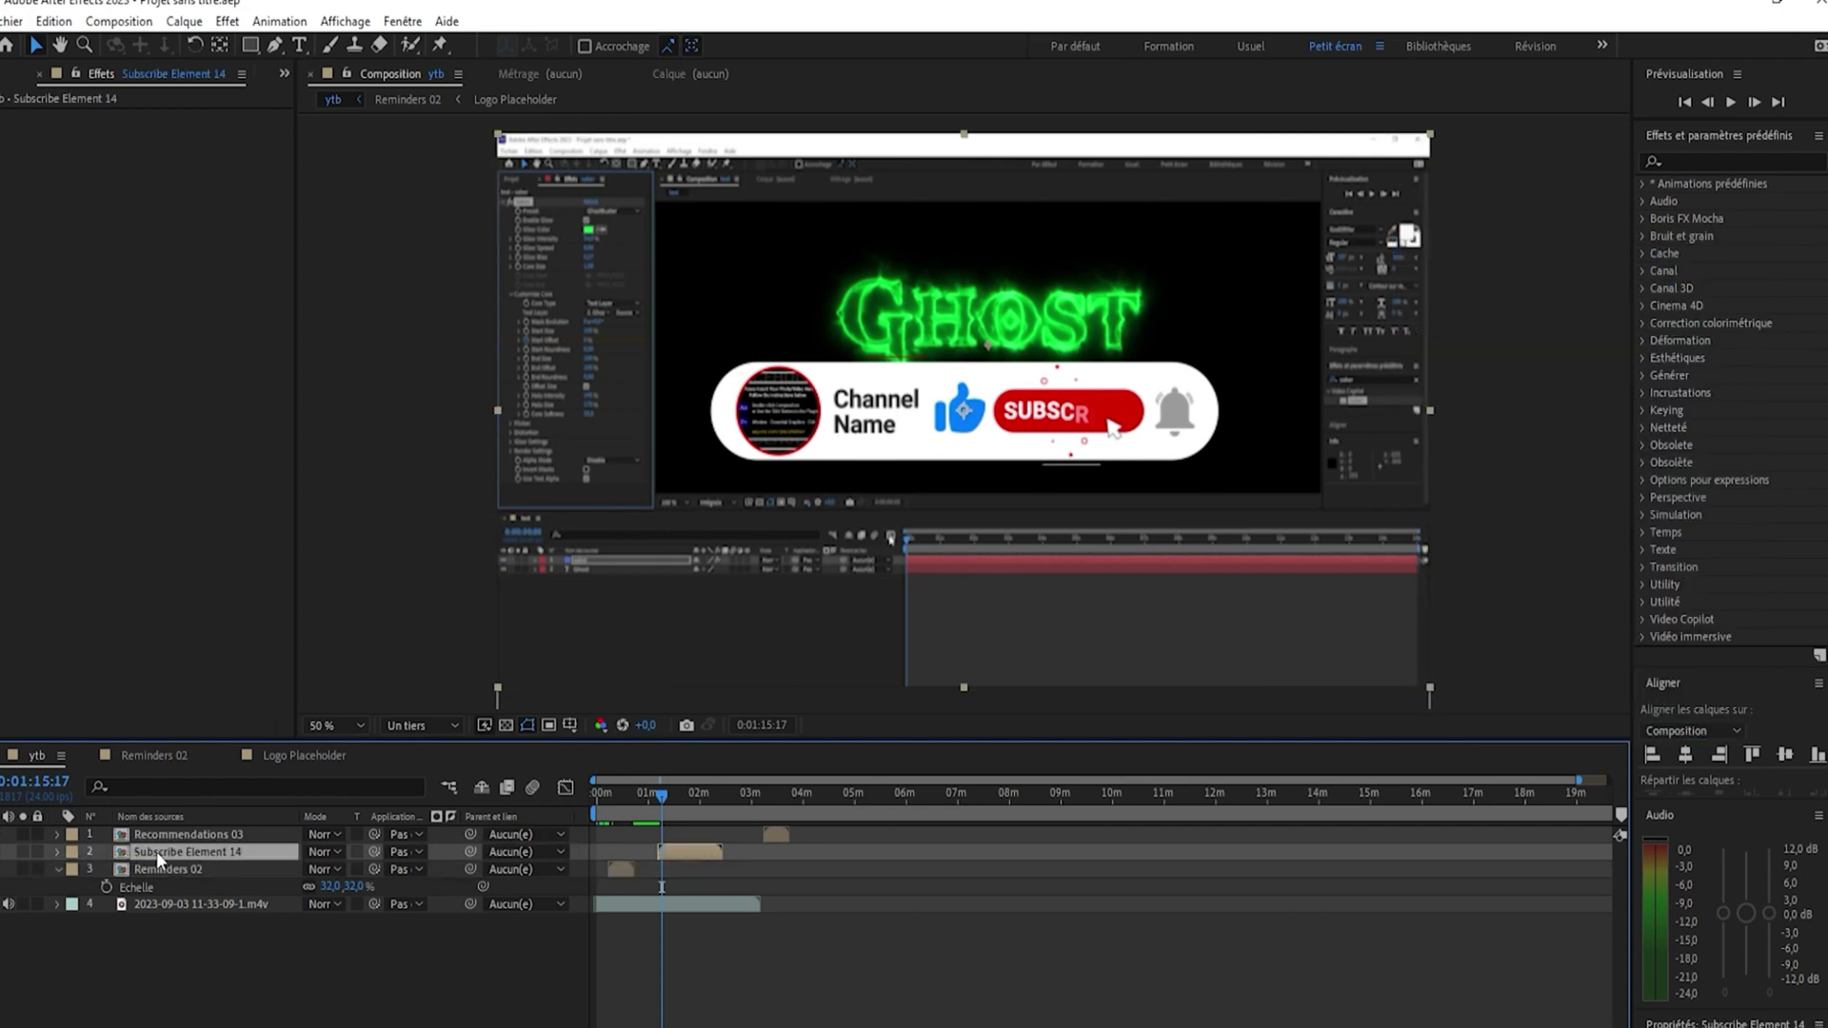
double_click(156, 851)
key("period")
key("period")
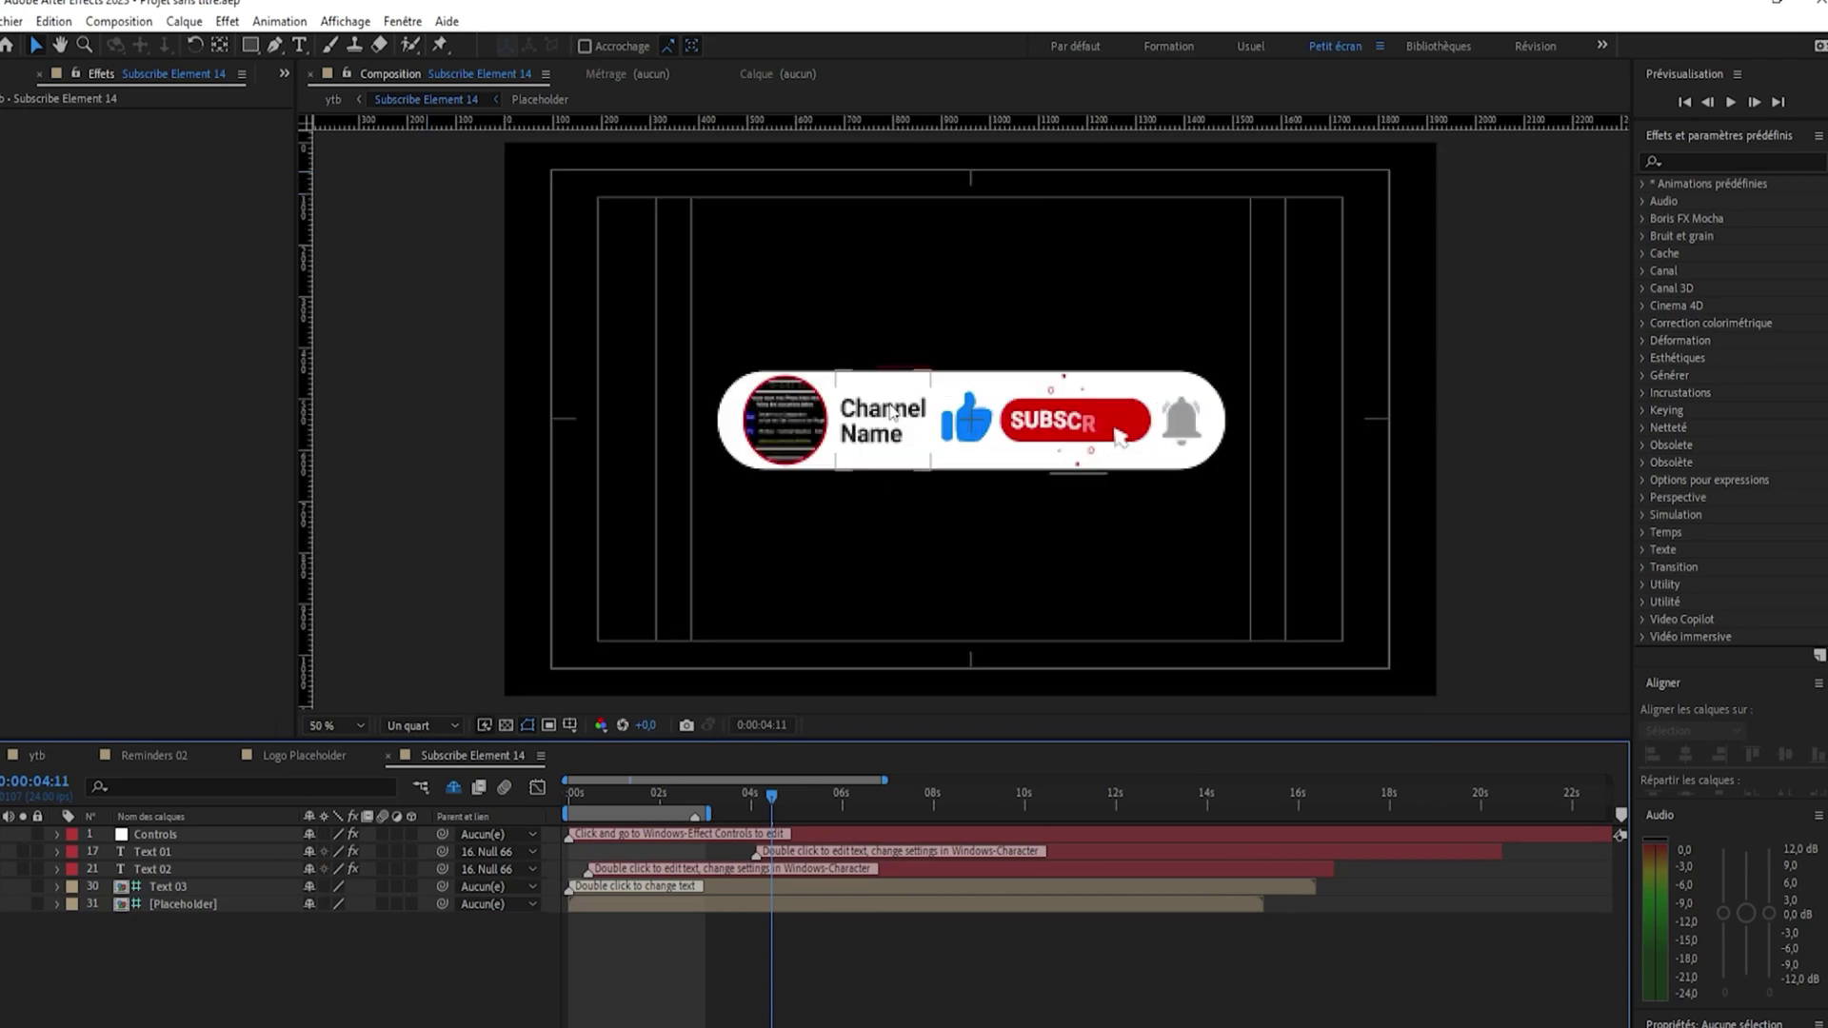
Activate the Type tool and select the Text 01 layer of Subscribe Element 14
left_click(878, 427)
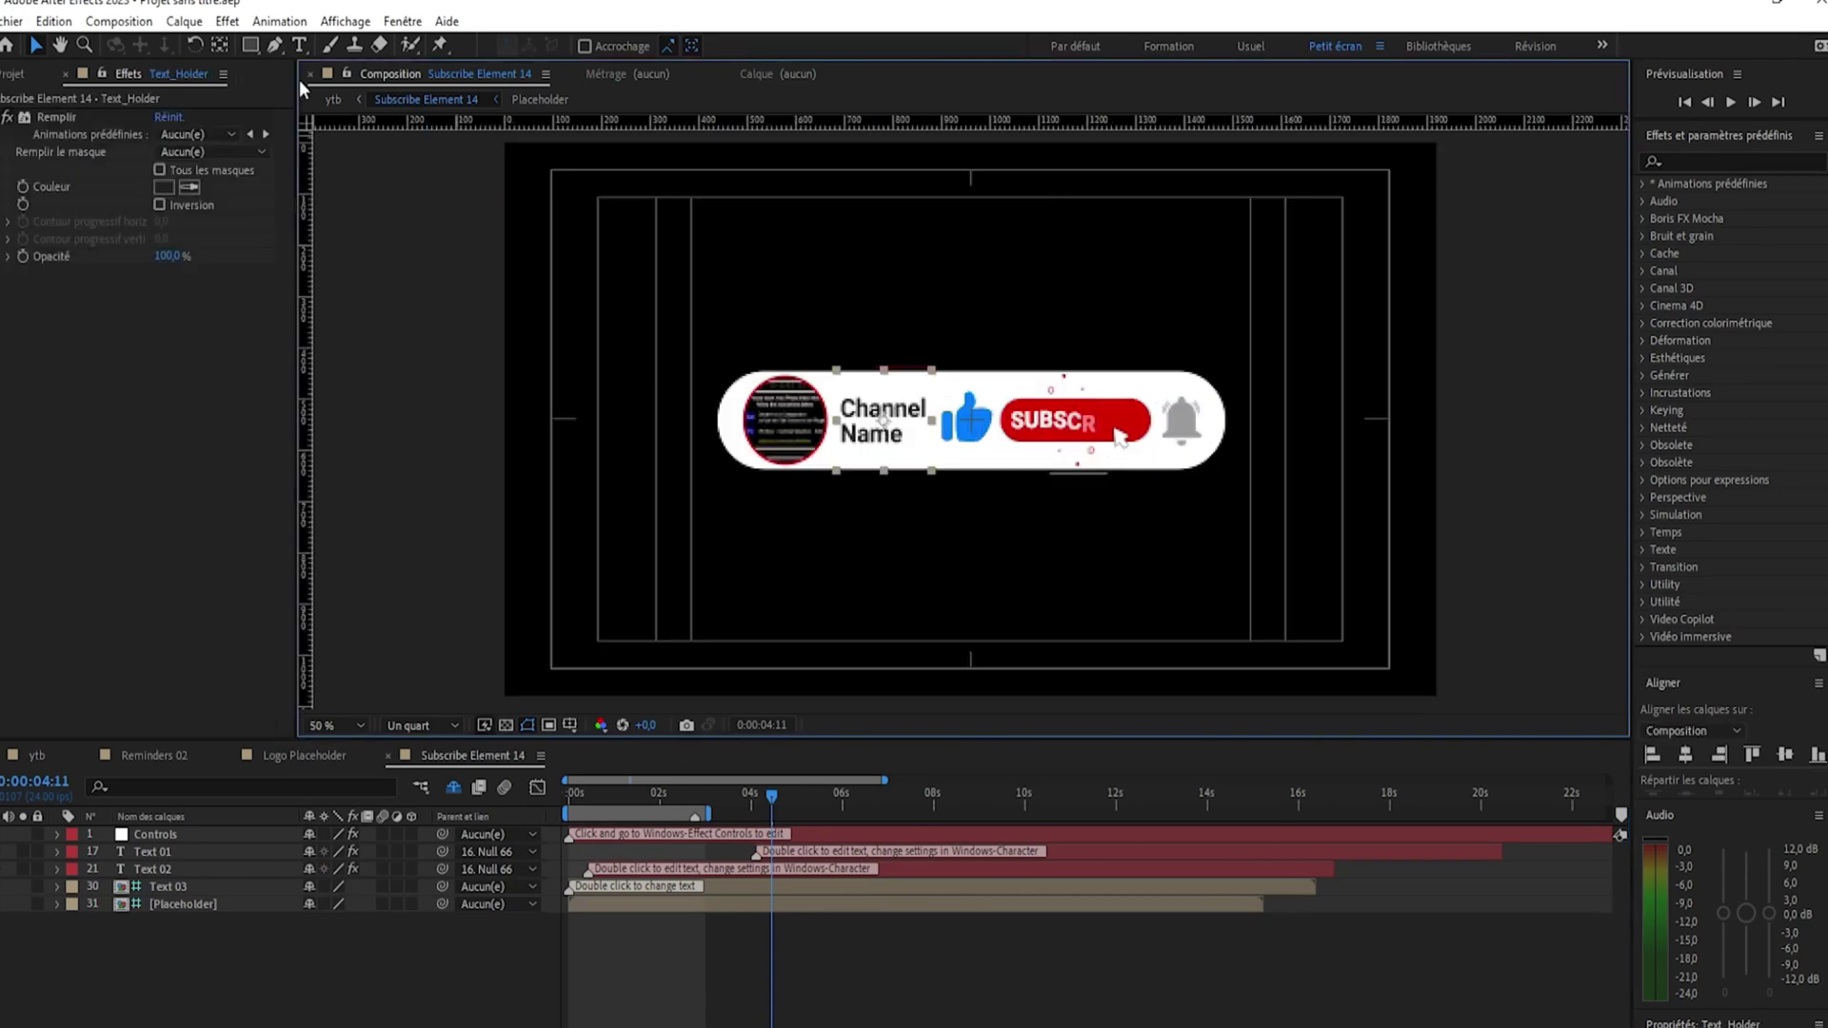
left_click(299, 45)
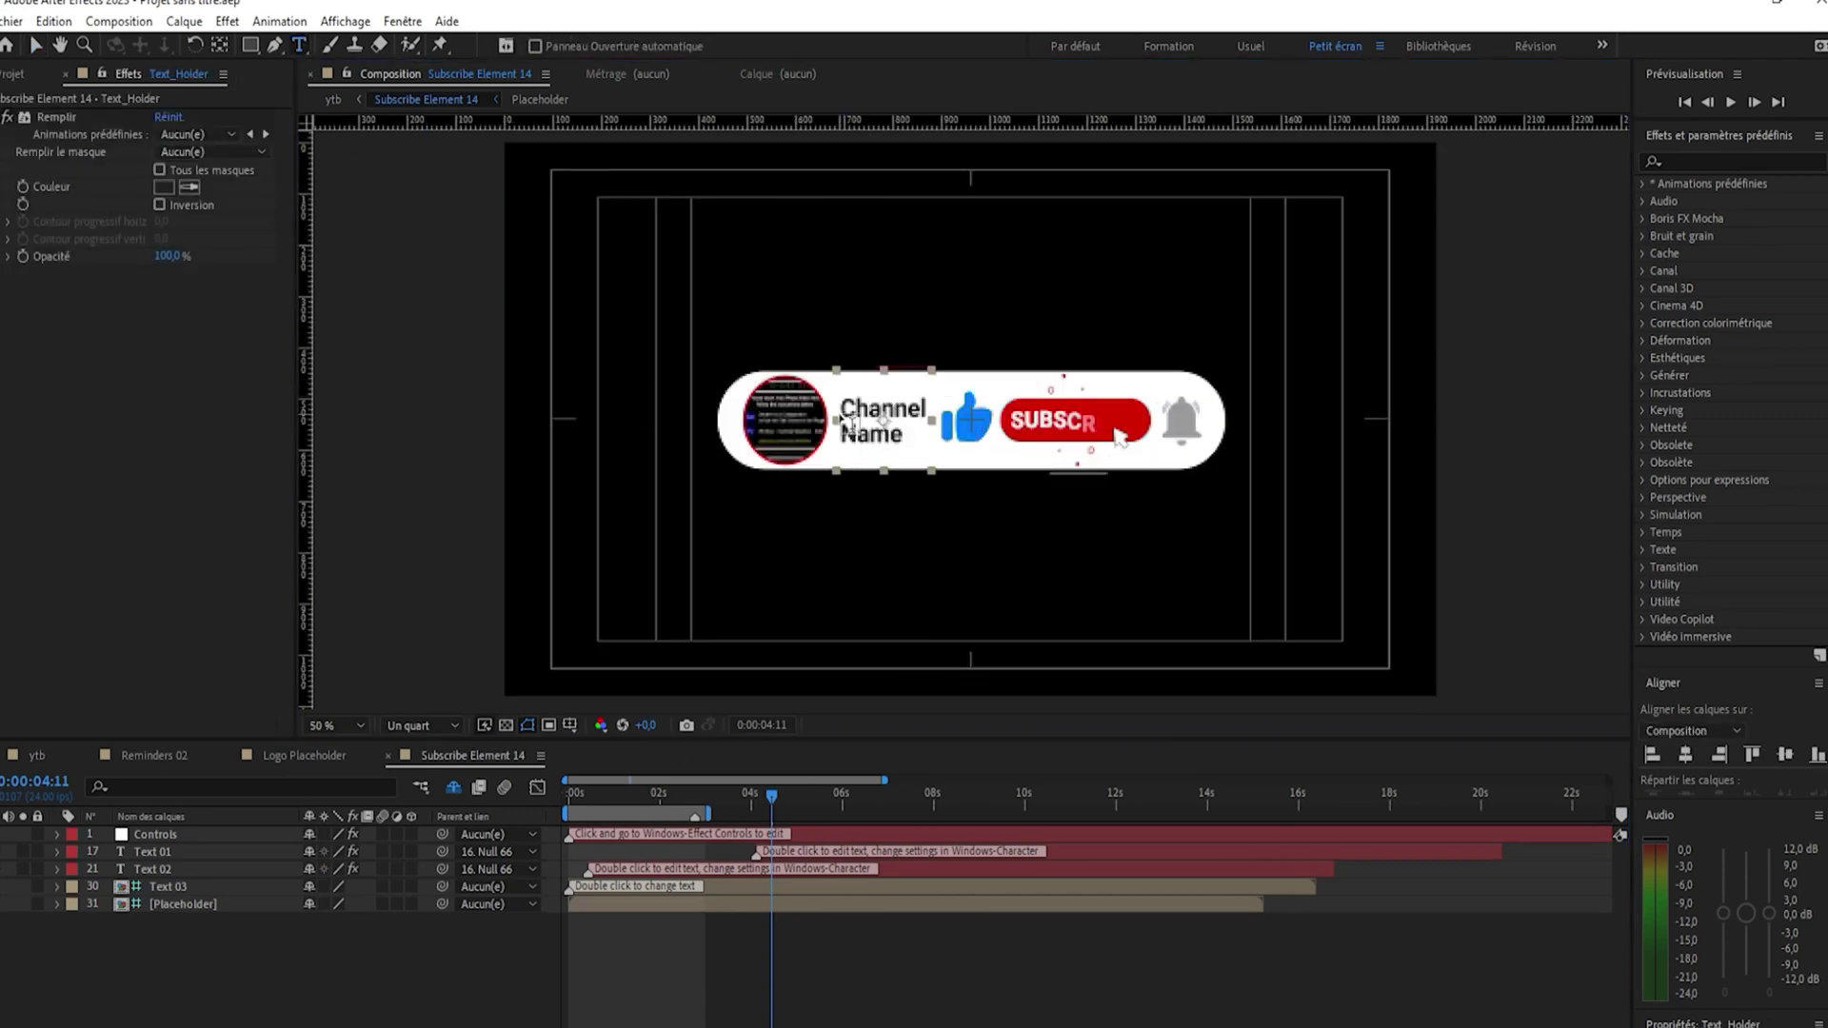
left_click(146, 851)
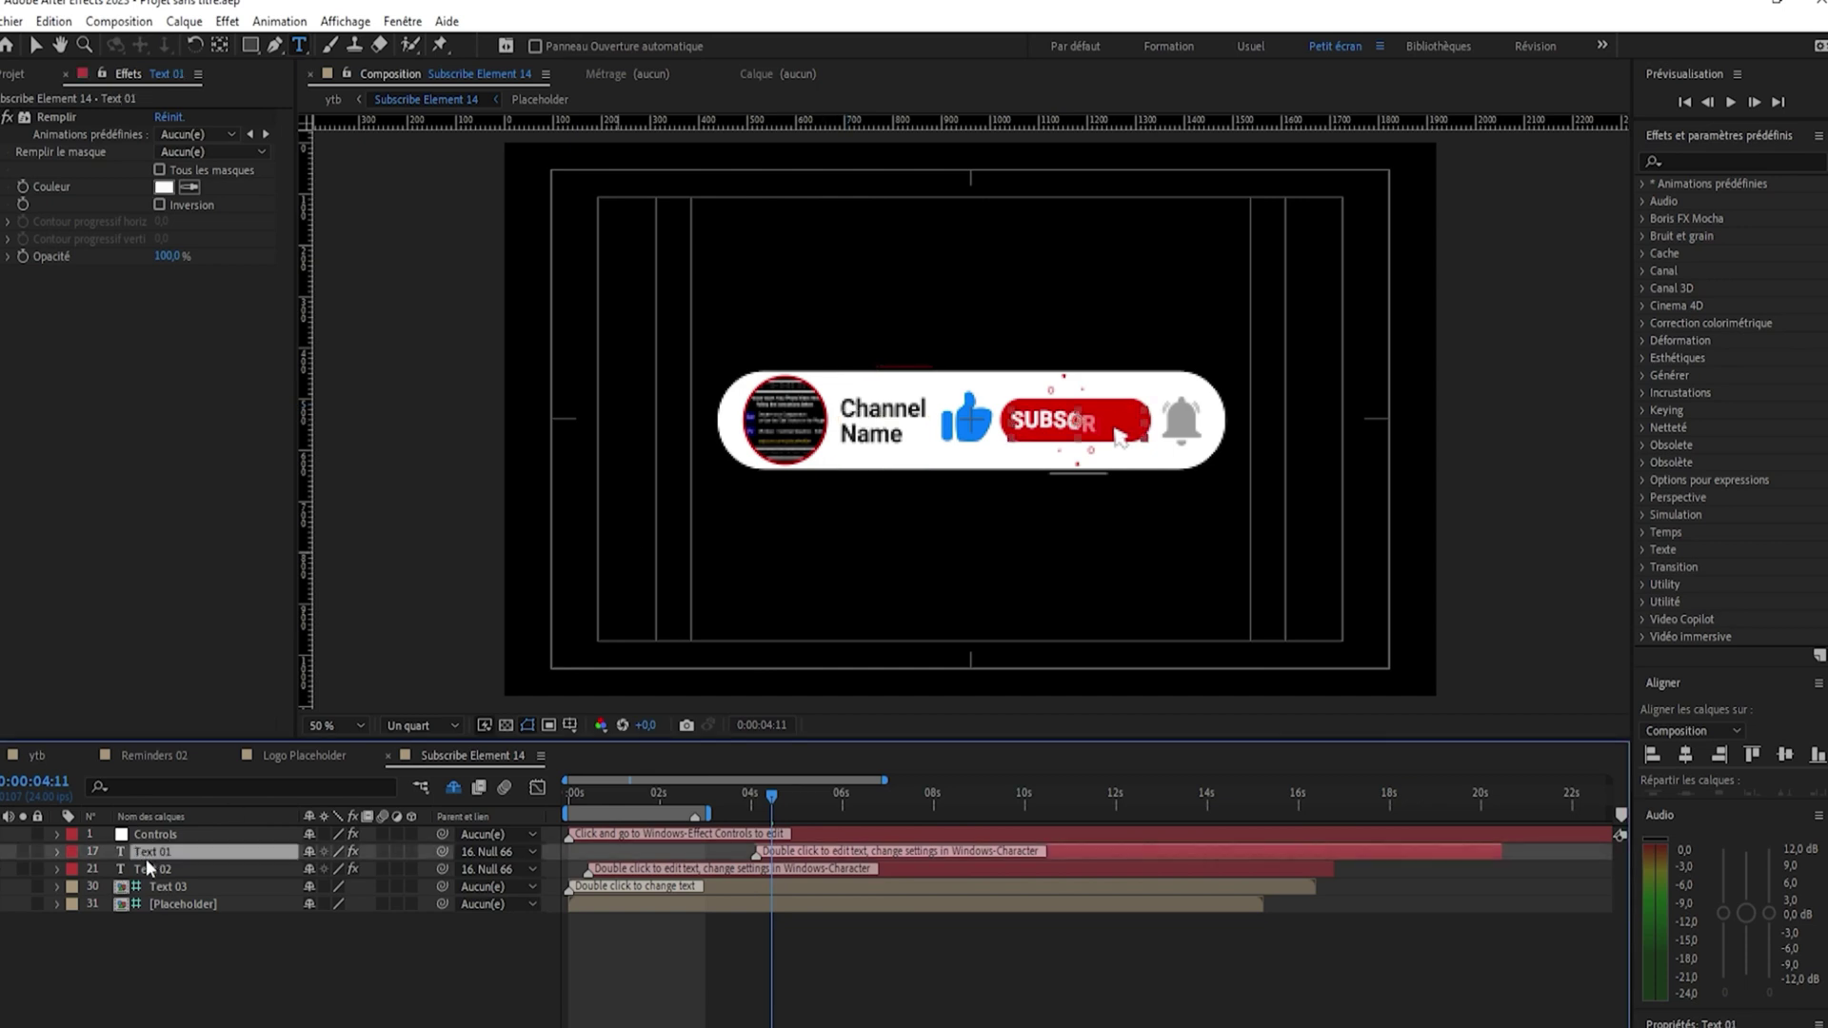
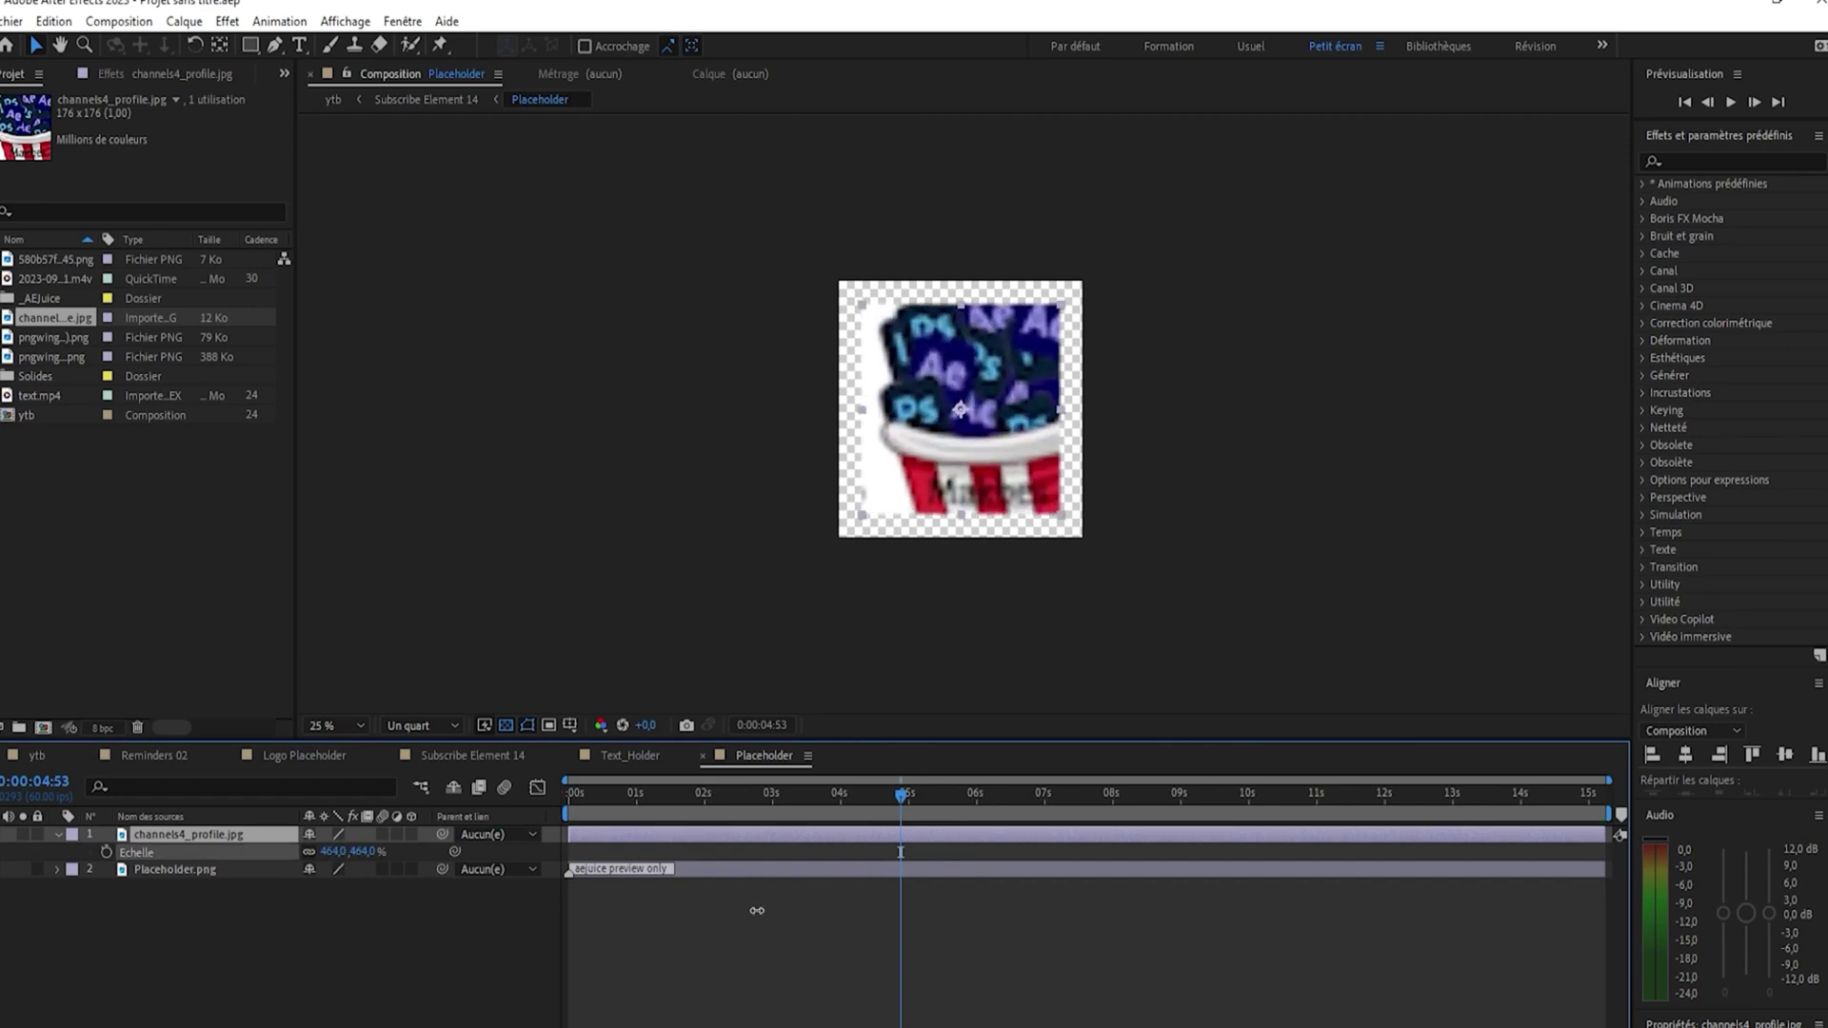
Return to ytb, preview the customized subscribe animation up to about 1:19, and reopen the Subscribe Element 14 composition
left_click(332, 99)
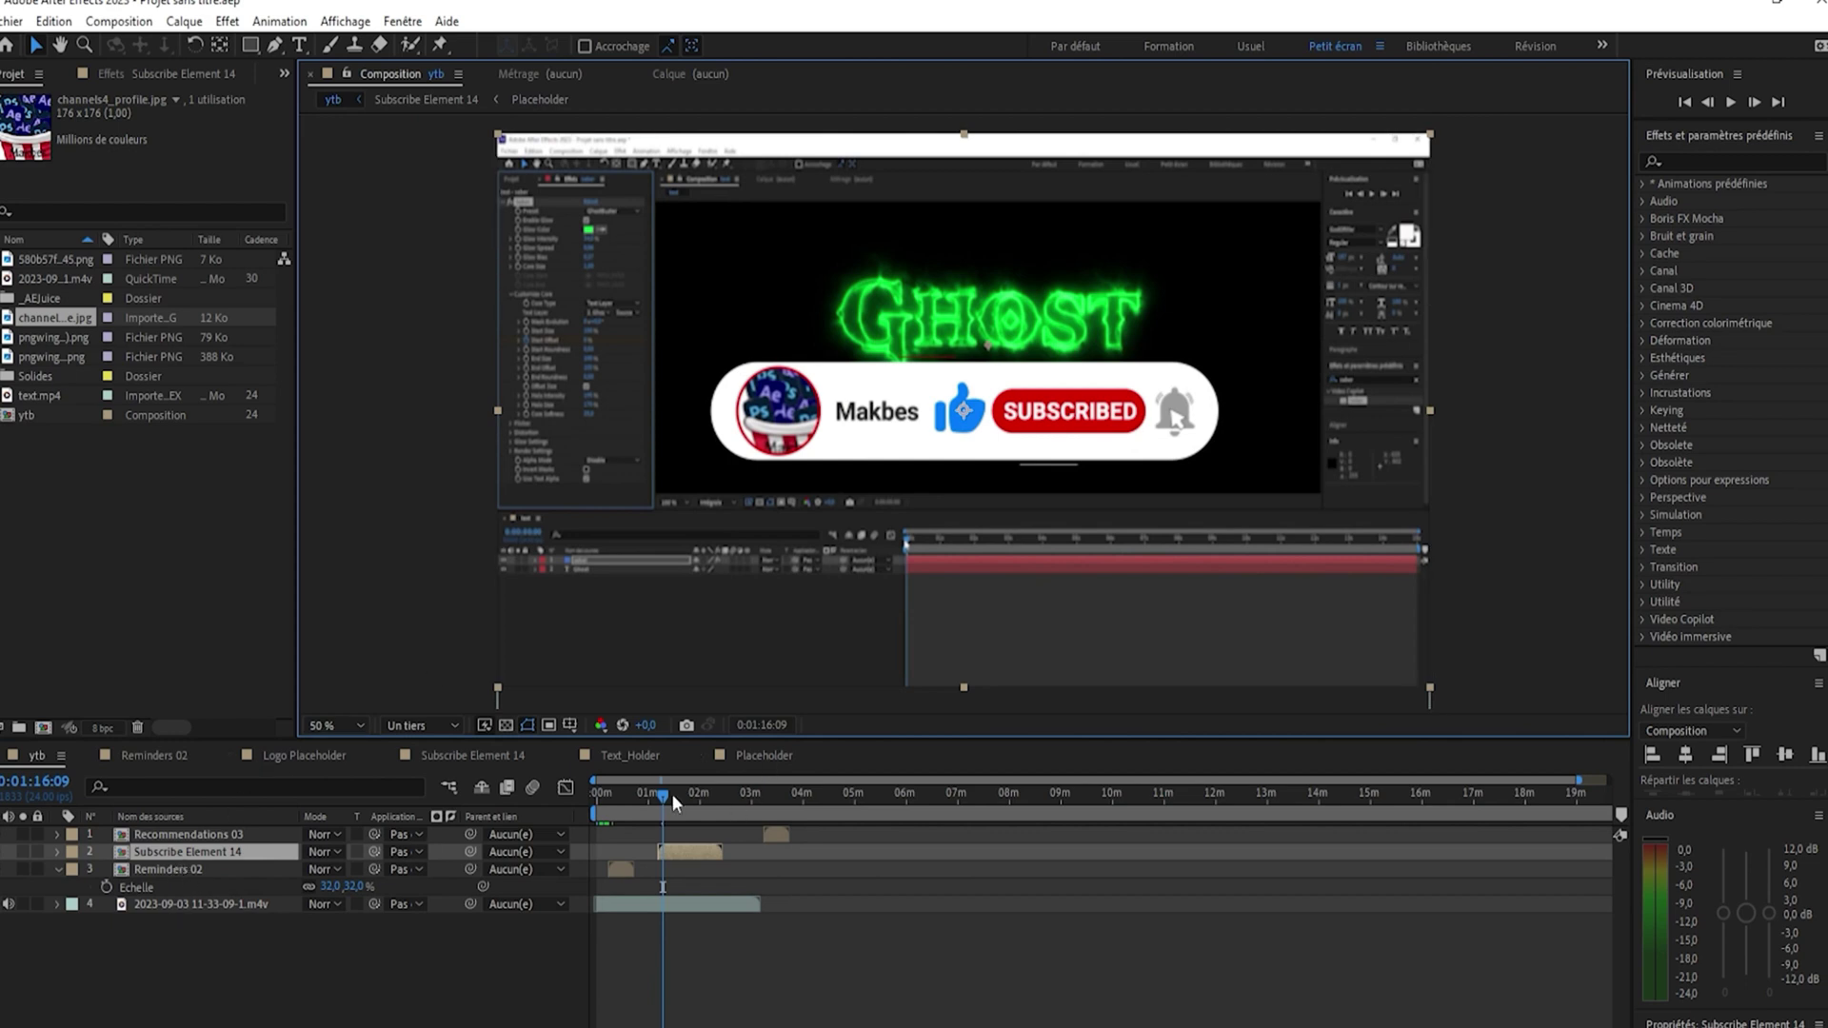
left_click_drag(664, 798, 664, 798)
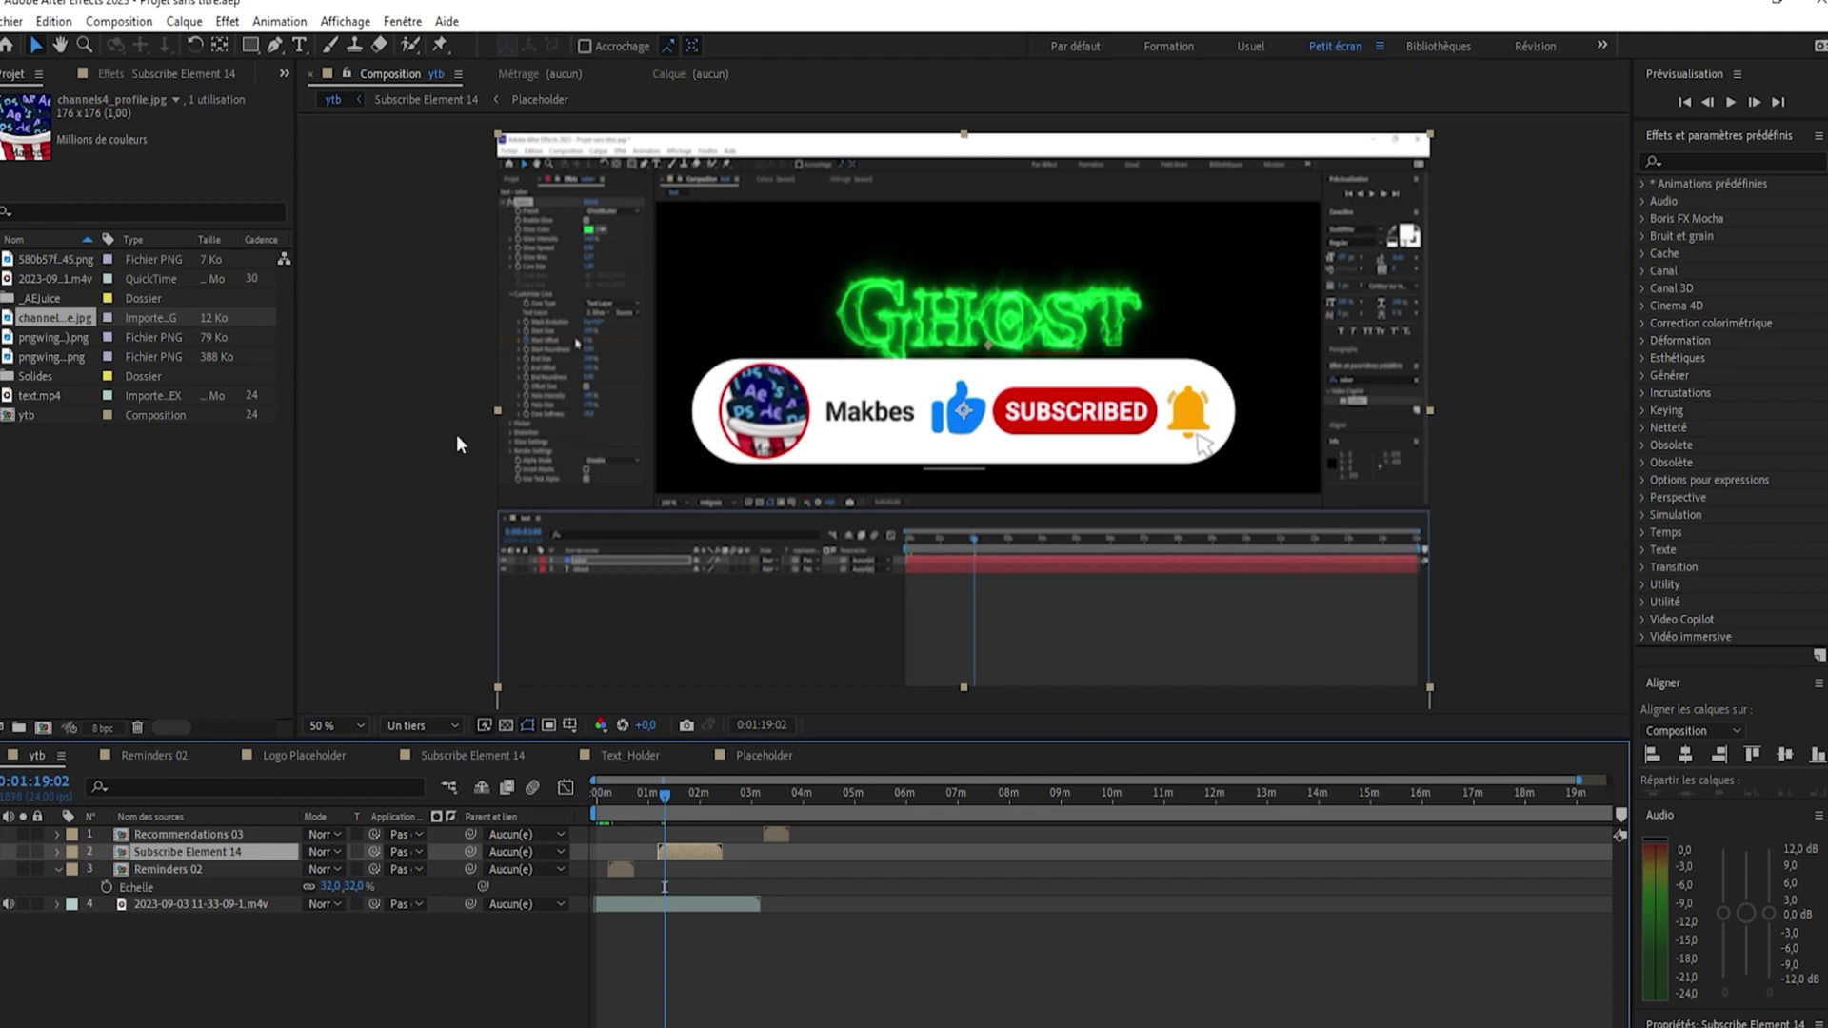
double_click(183, 851)
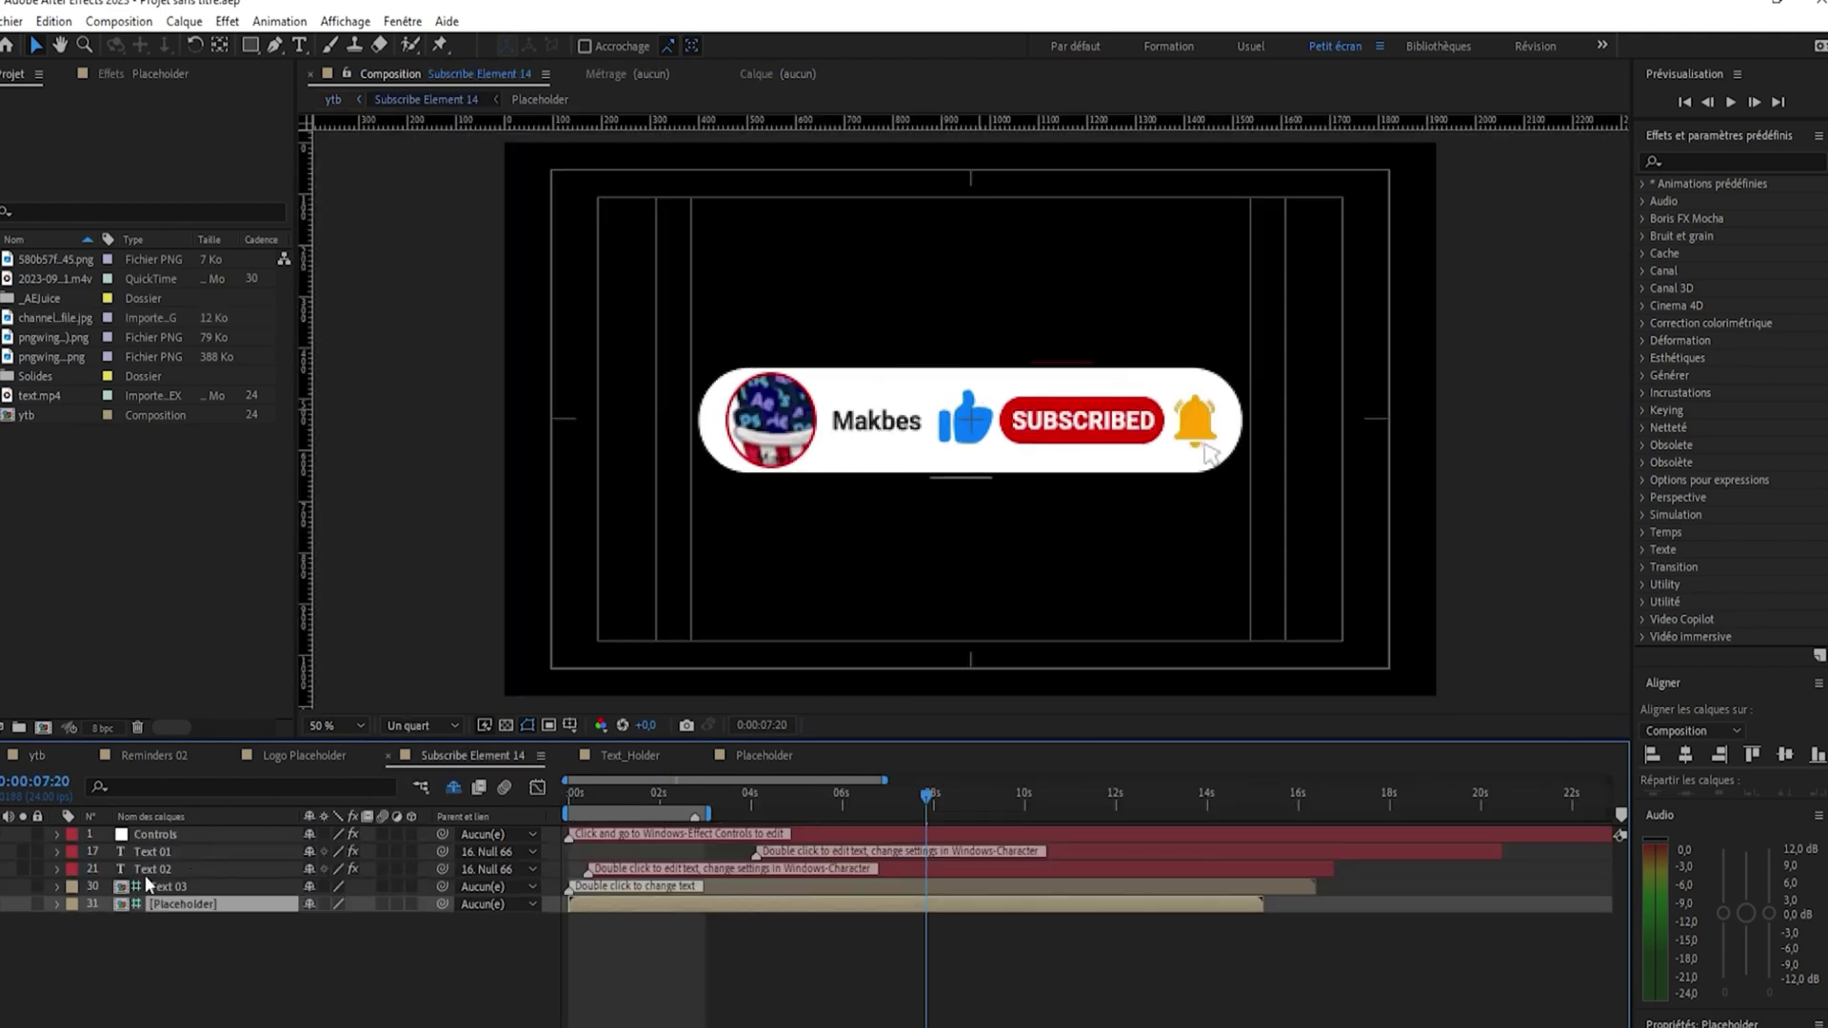
Try blue shades for Text_03_Color on the Controls layer, then set it to near-white F3F4F8
left_click(159, 837)
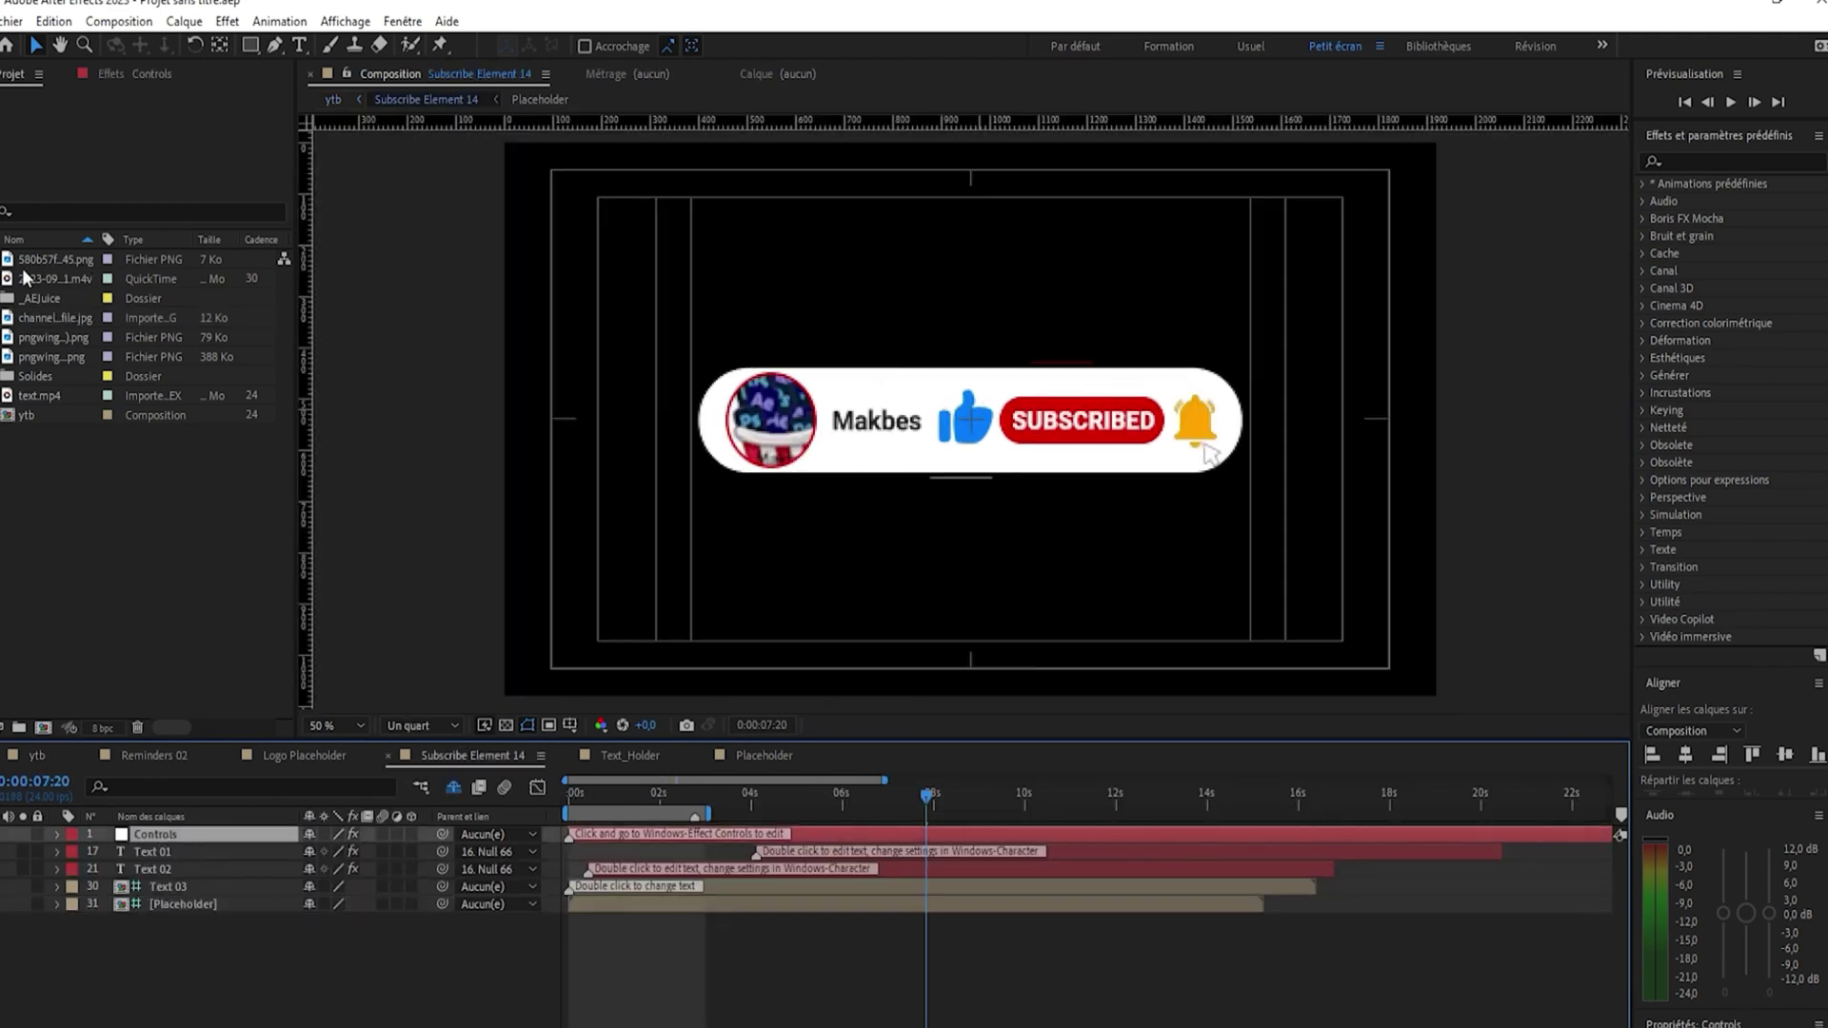
left_click(116, 73)
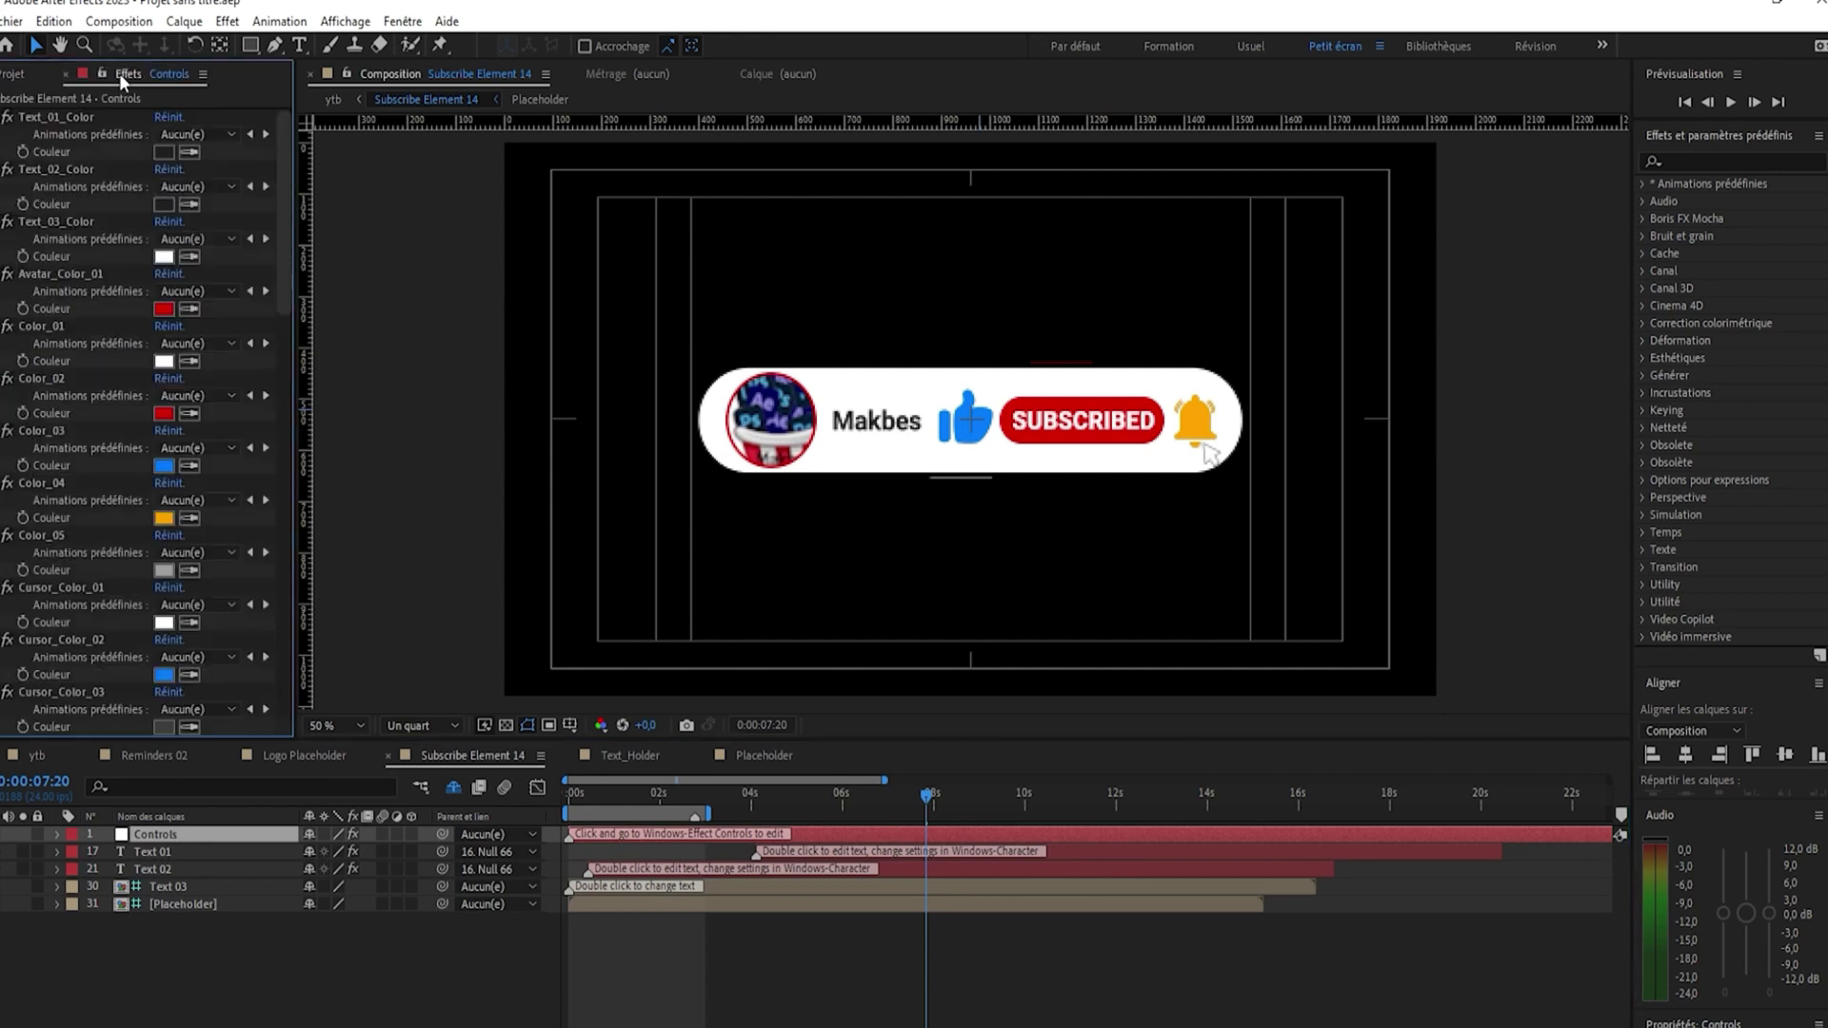
left_click(163, 256)
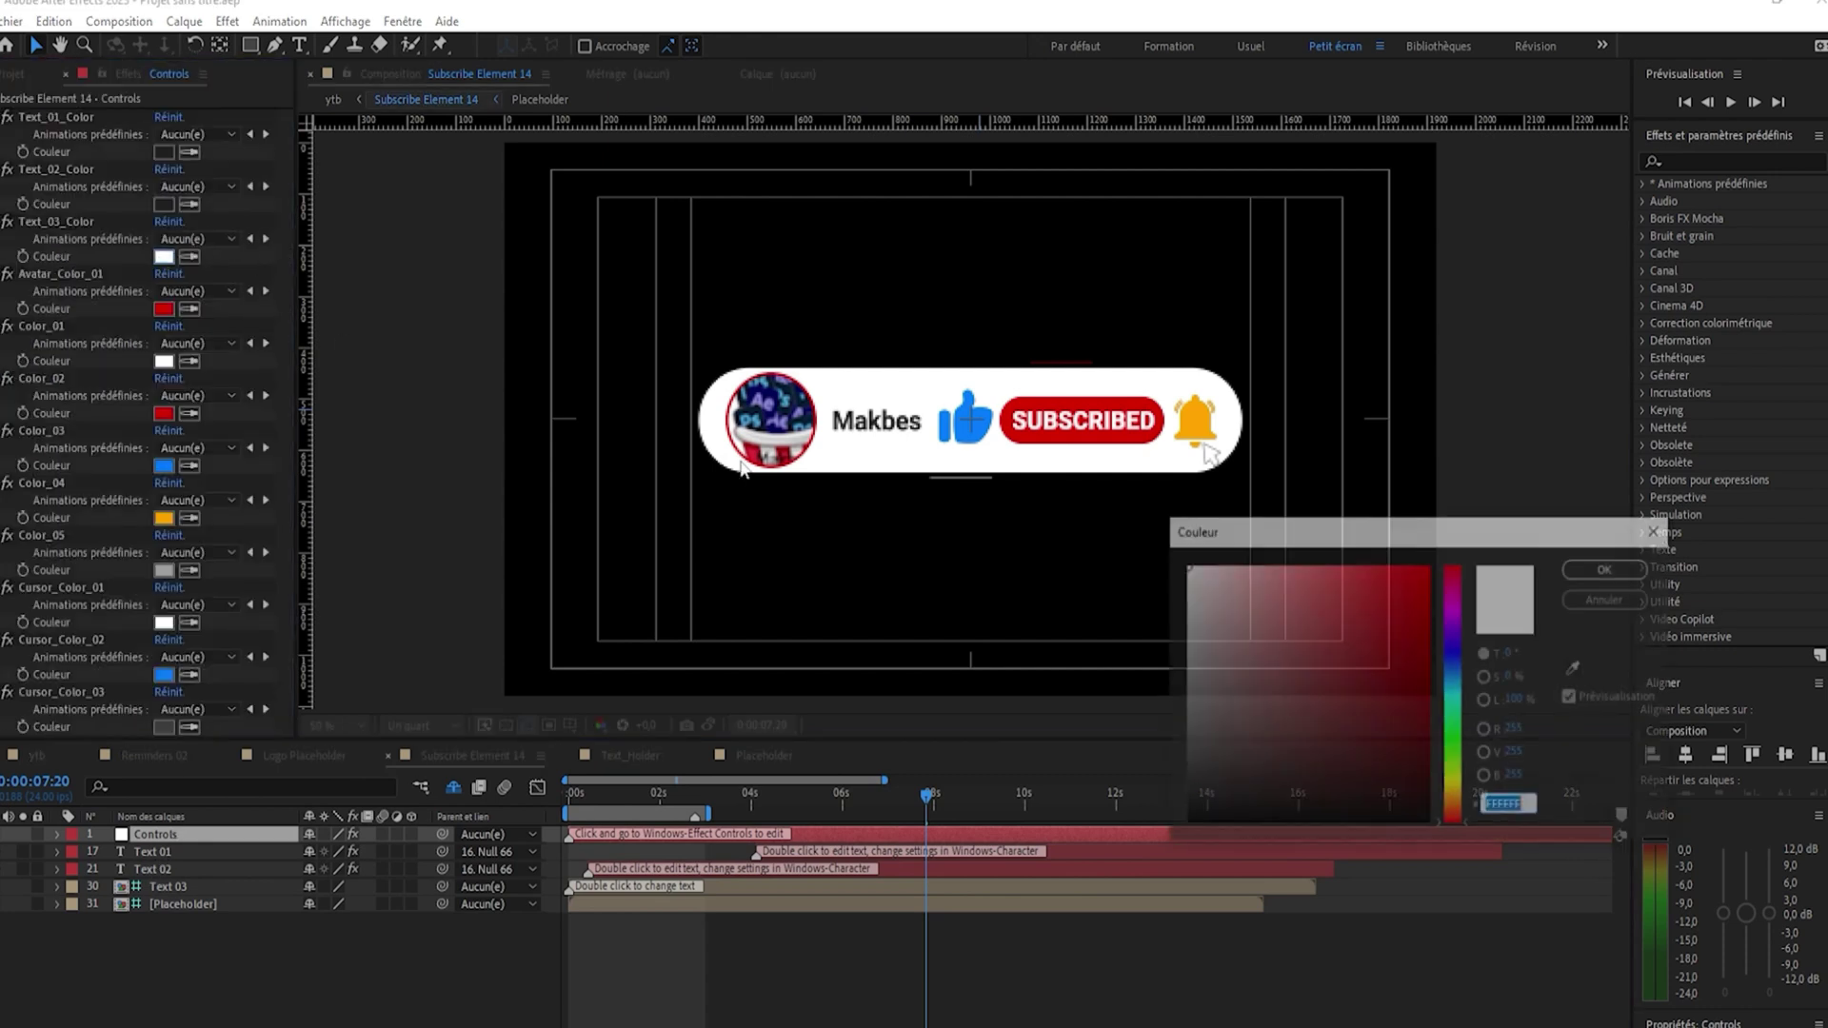
left_click(1453, 656)
left_click(1332, 604)
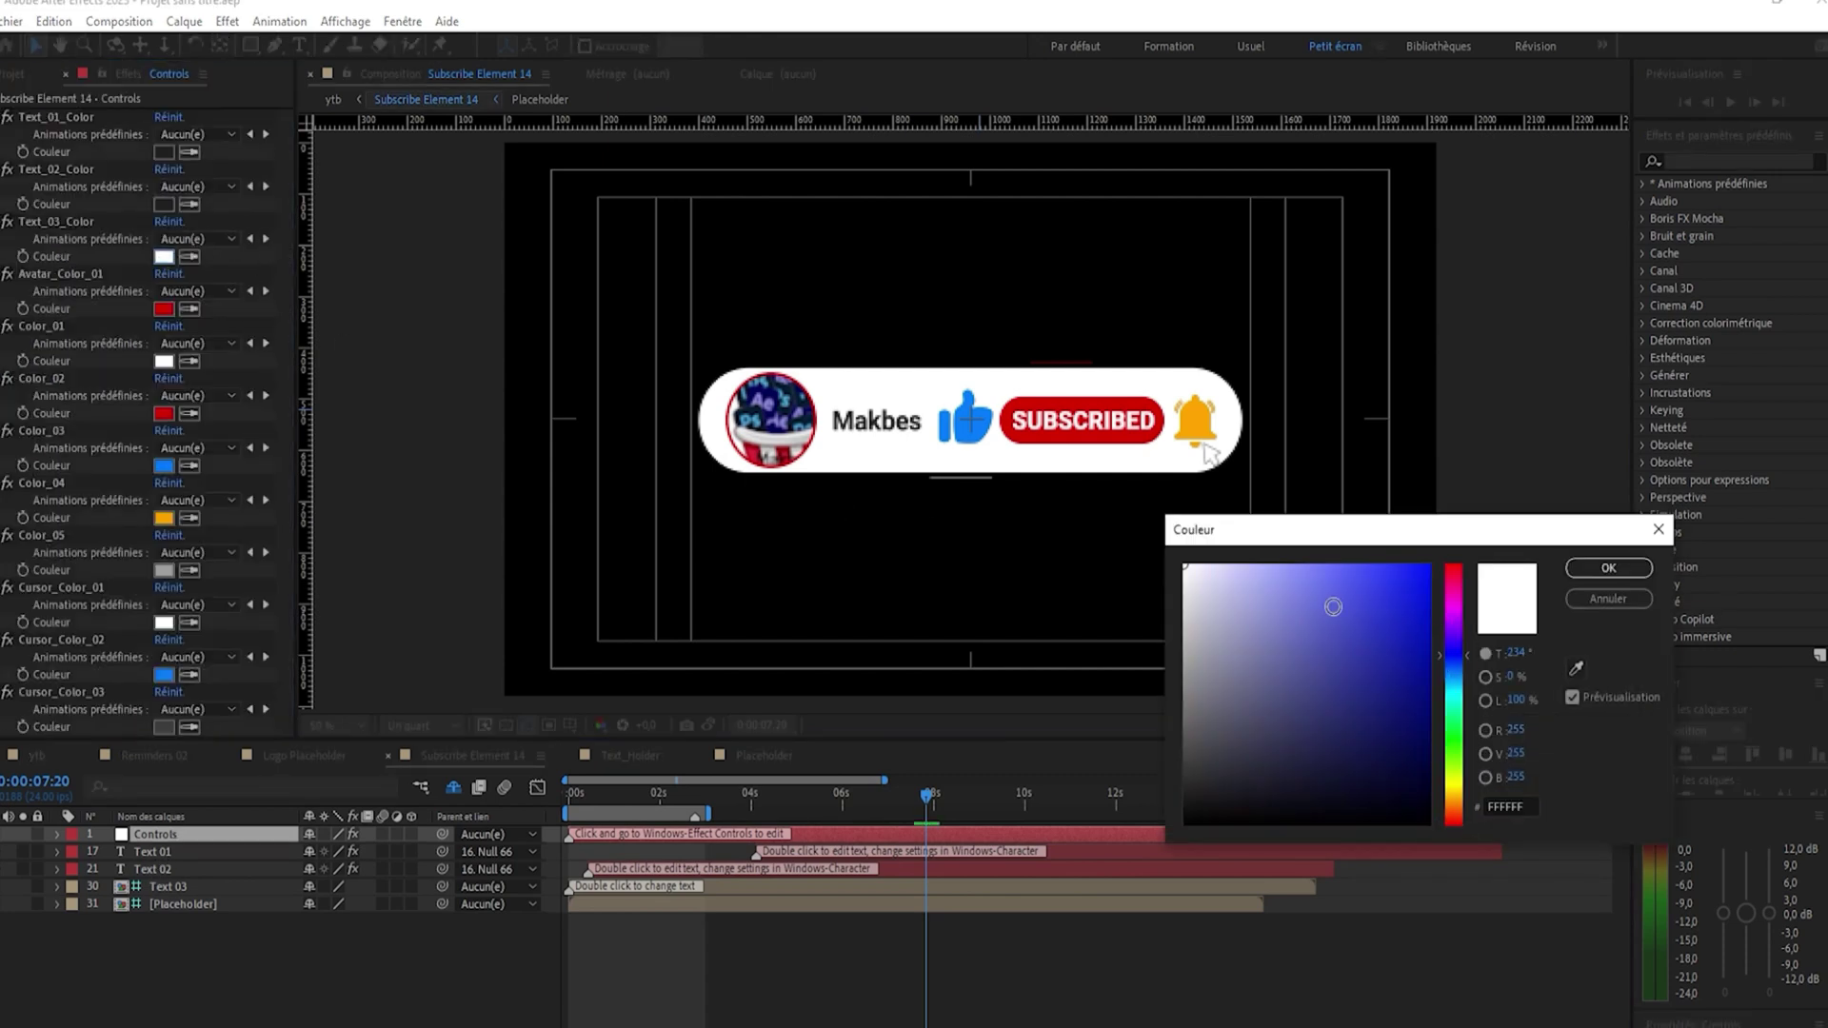
left_click(1375, 657)
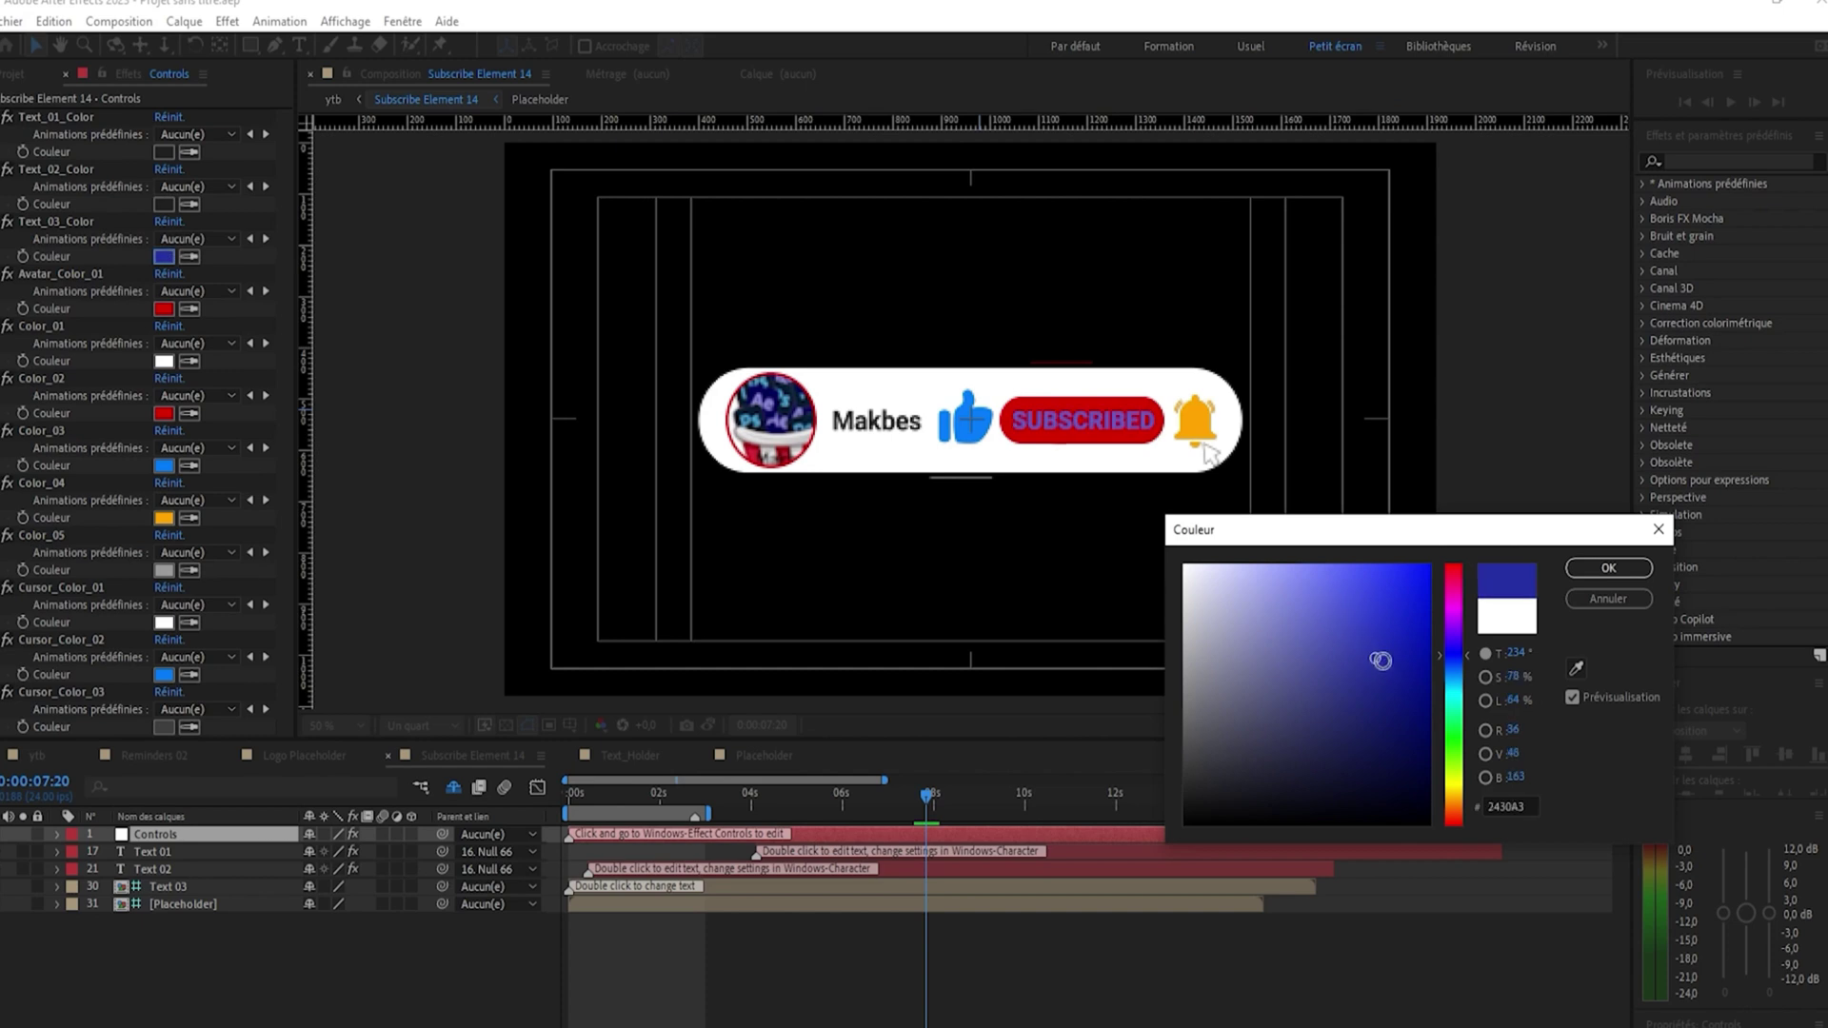
left_click(1399, 601)
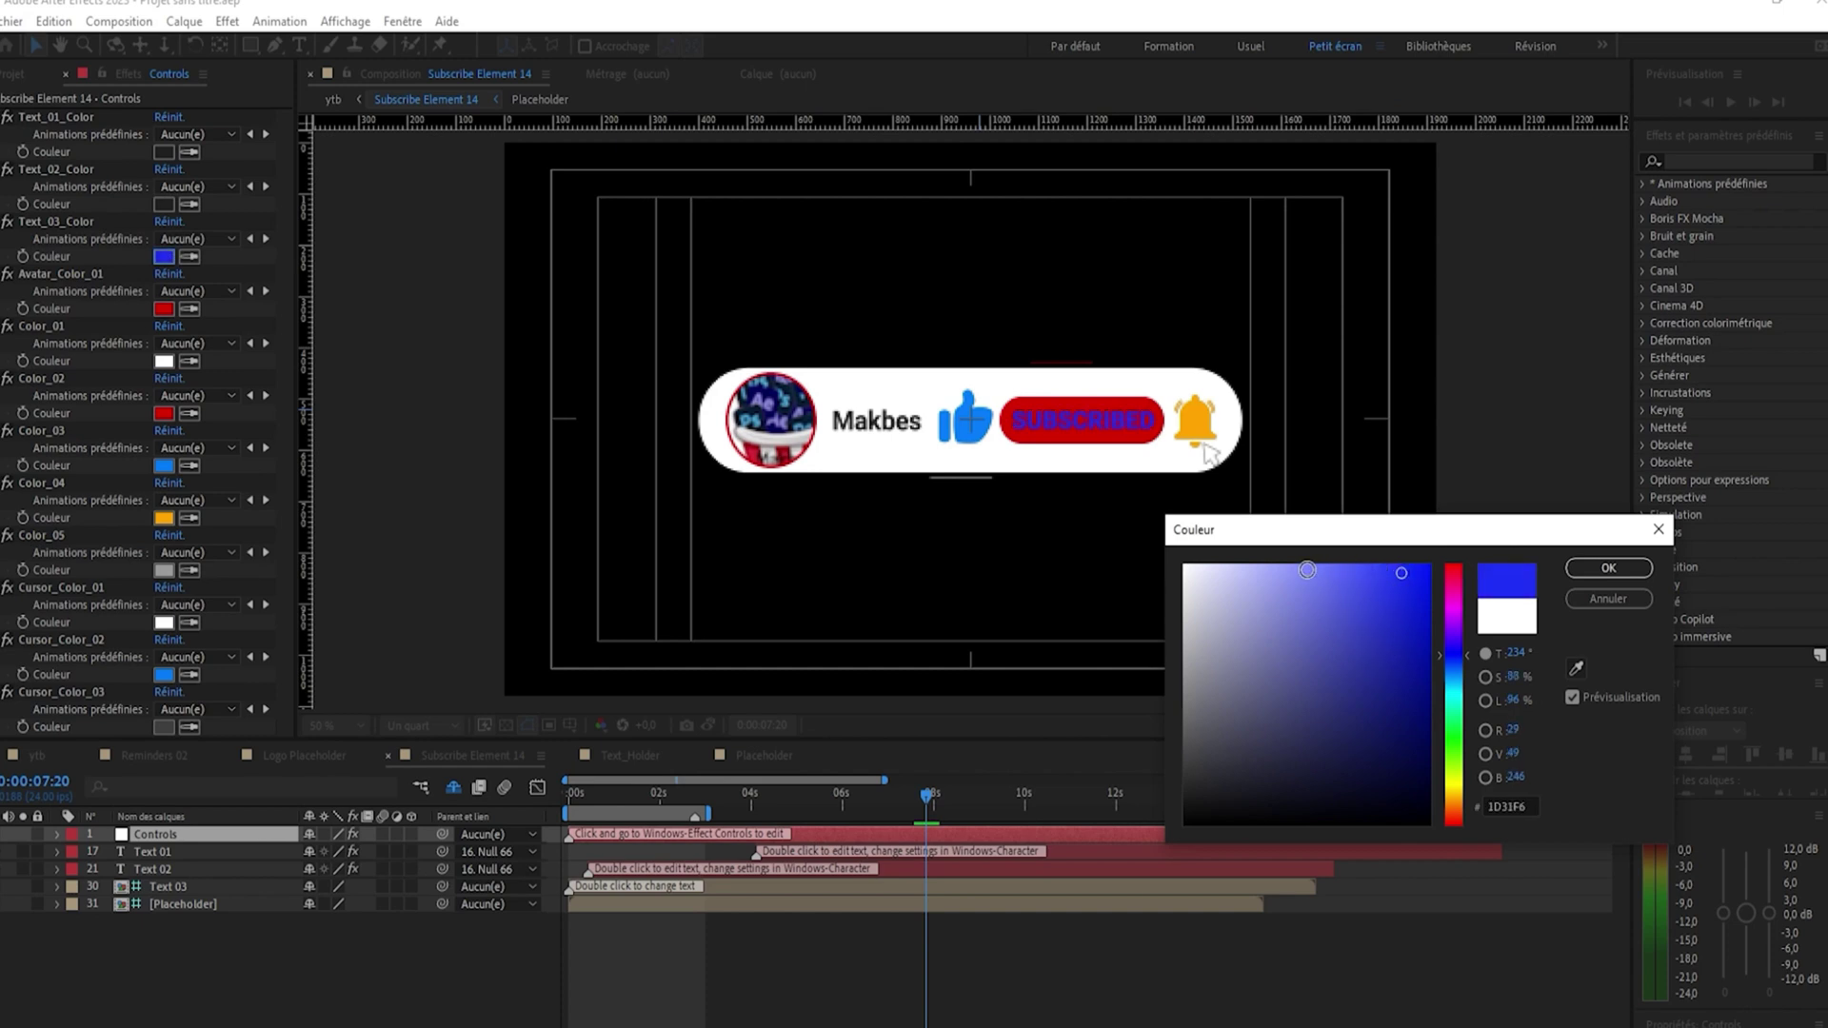
left_click(1302, 569)
left_click(1341, 569)
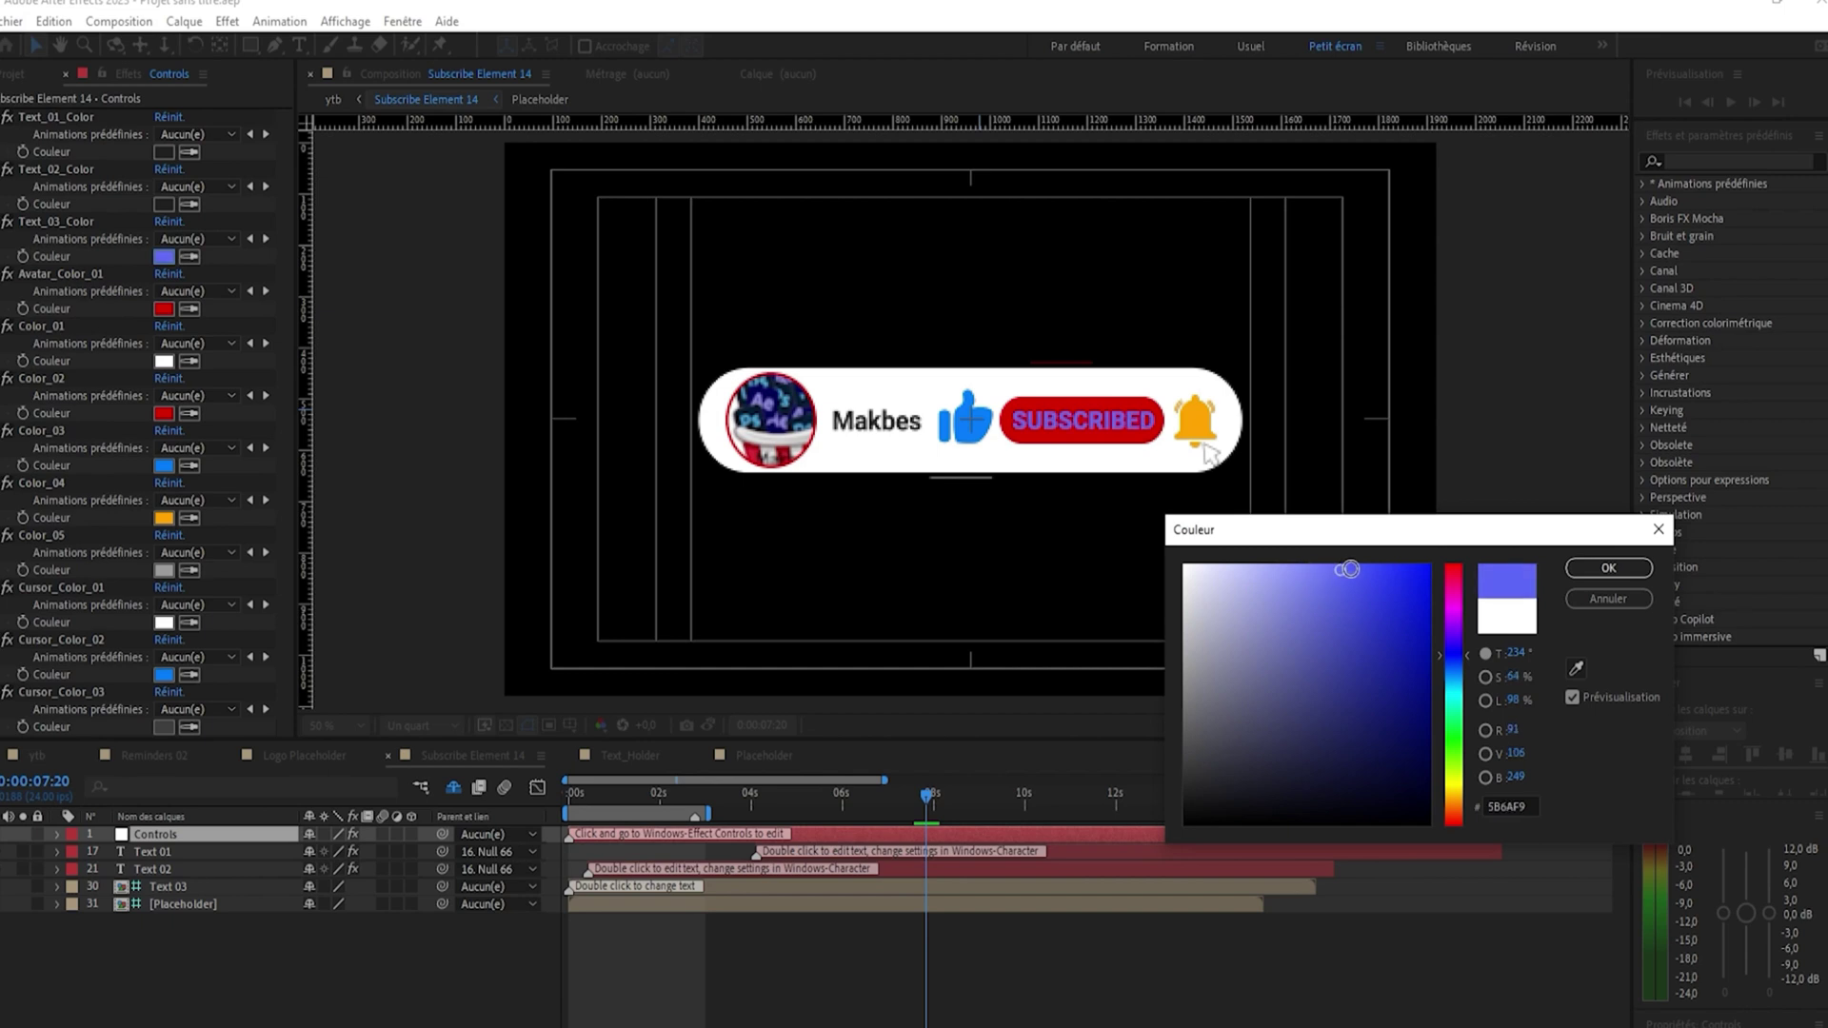
left_click(1187, 571)
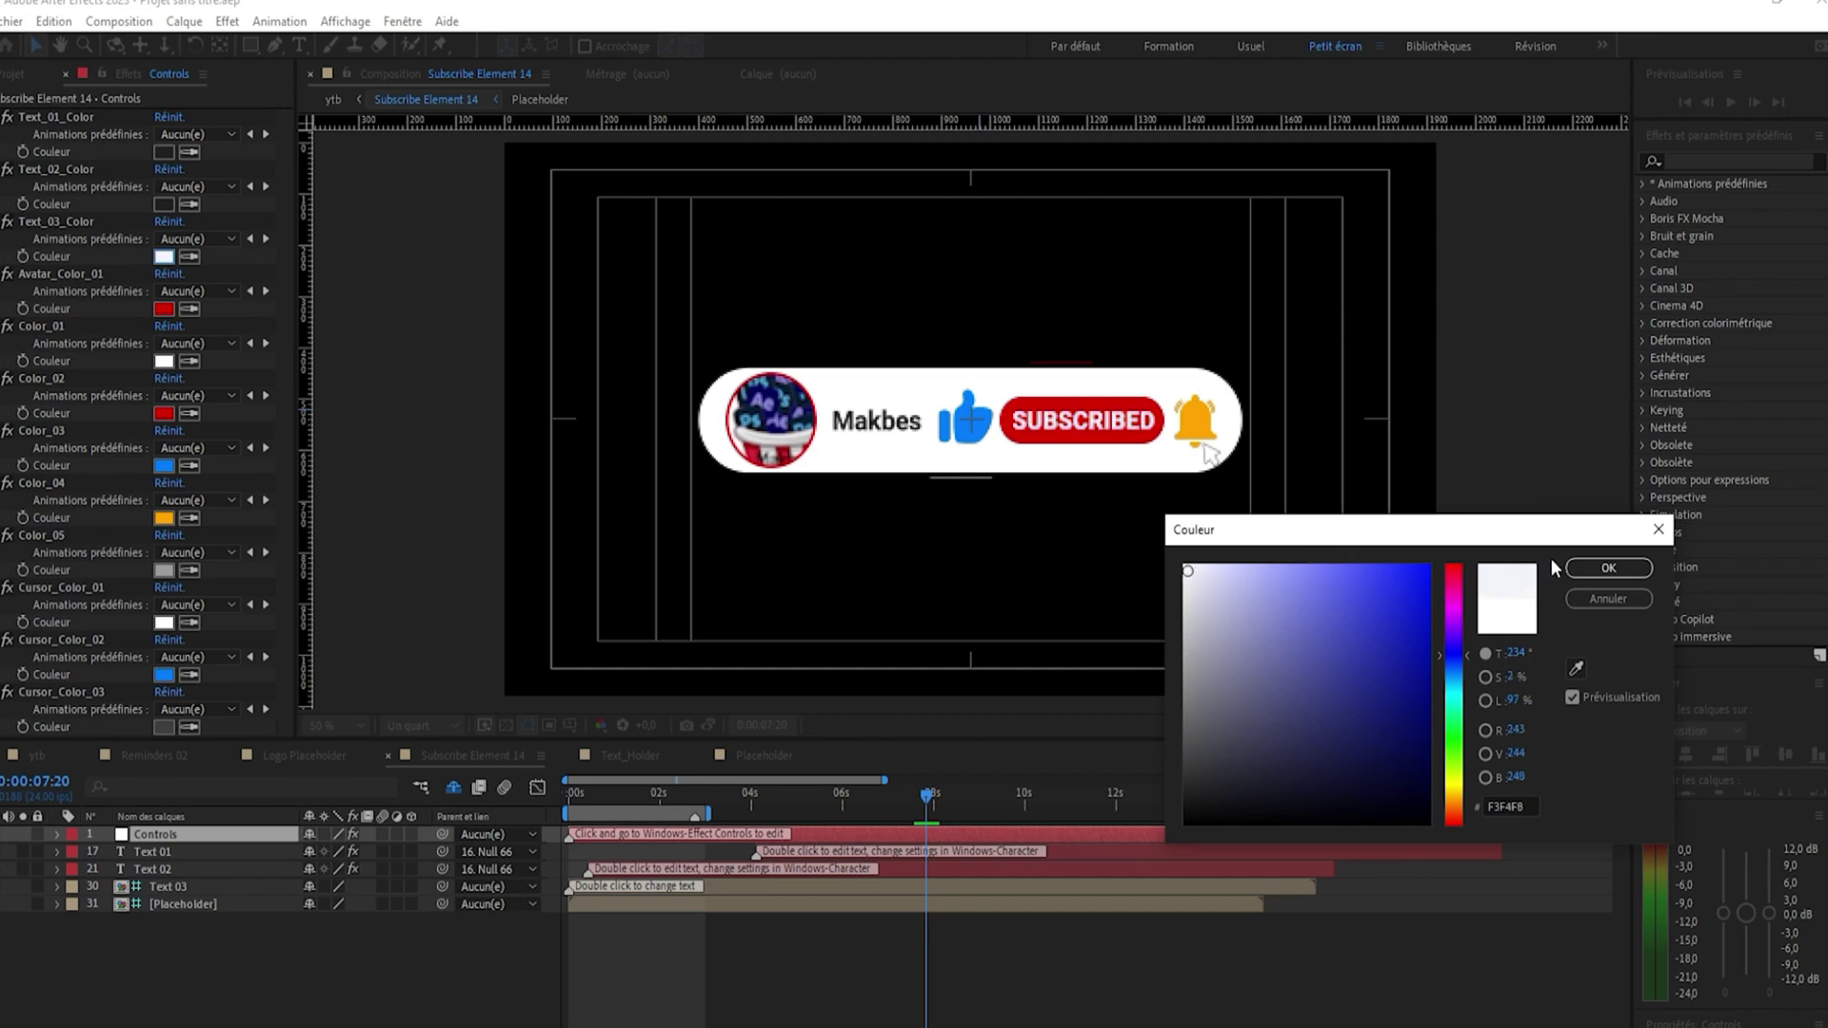
left_click(1608, 568)
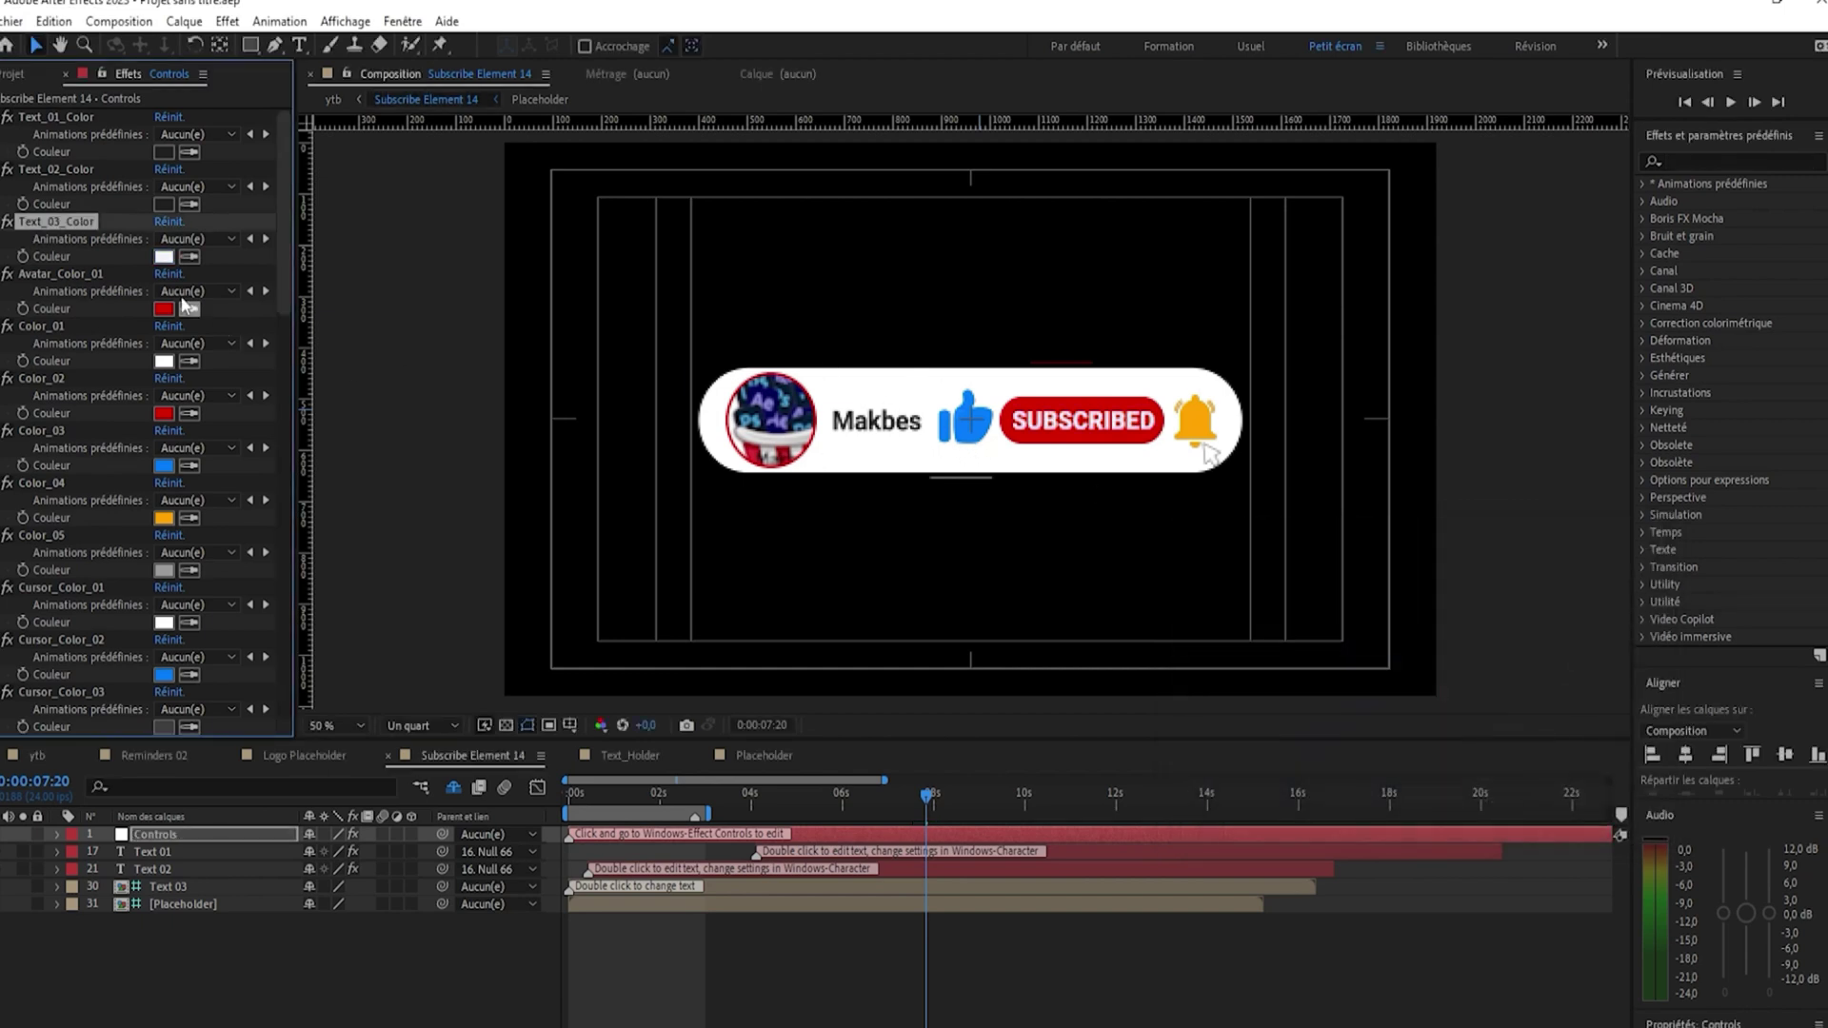
Set Color_01 on the Controls layer to light blue 81B0F7
left_click(164, 363)
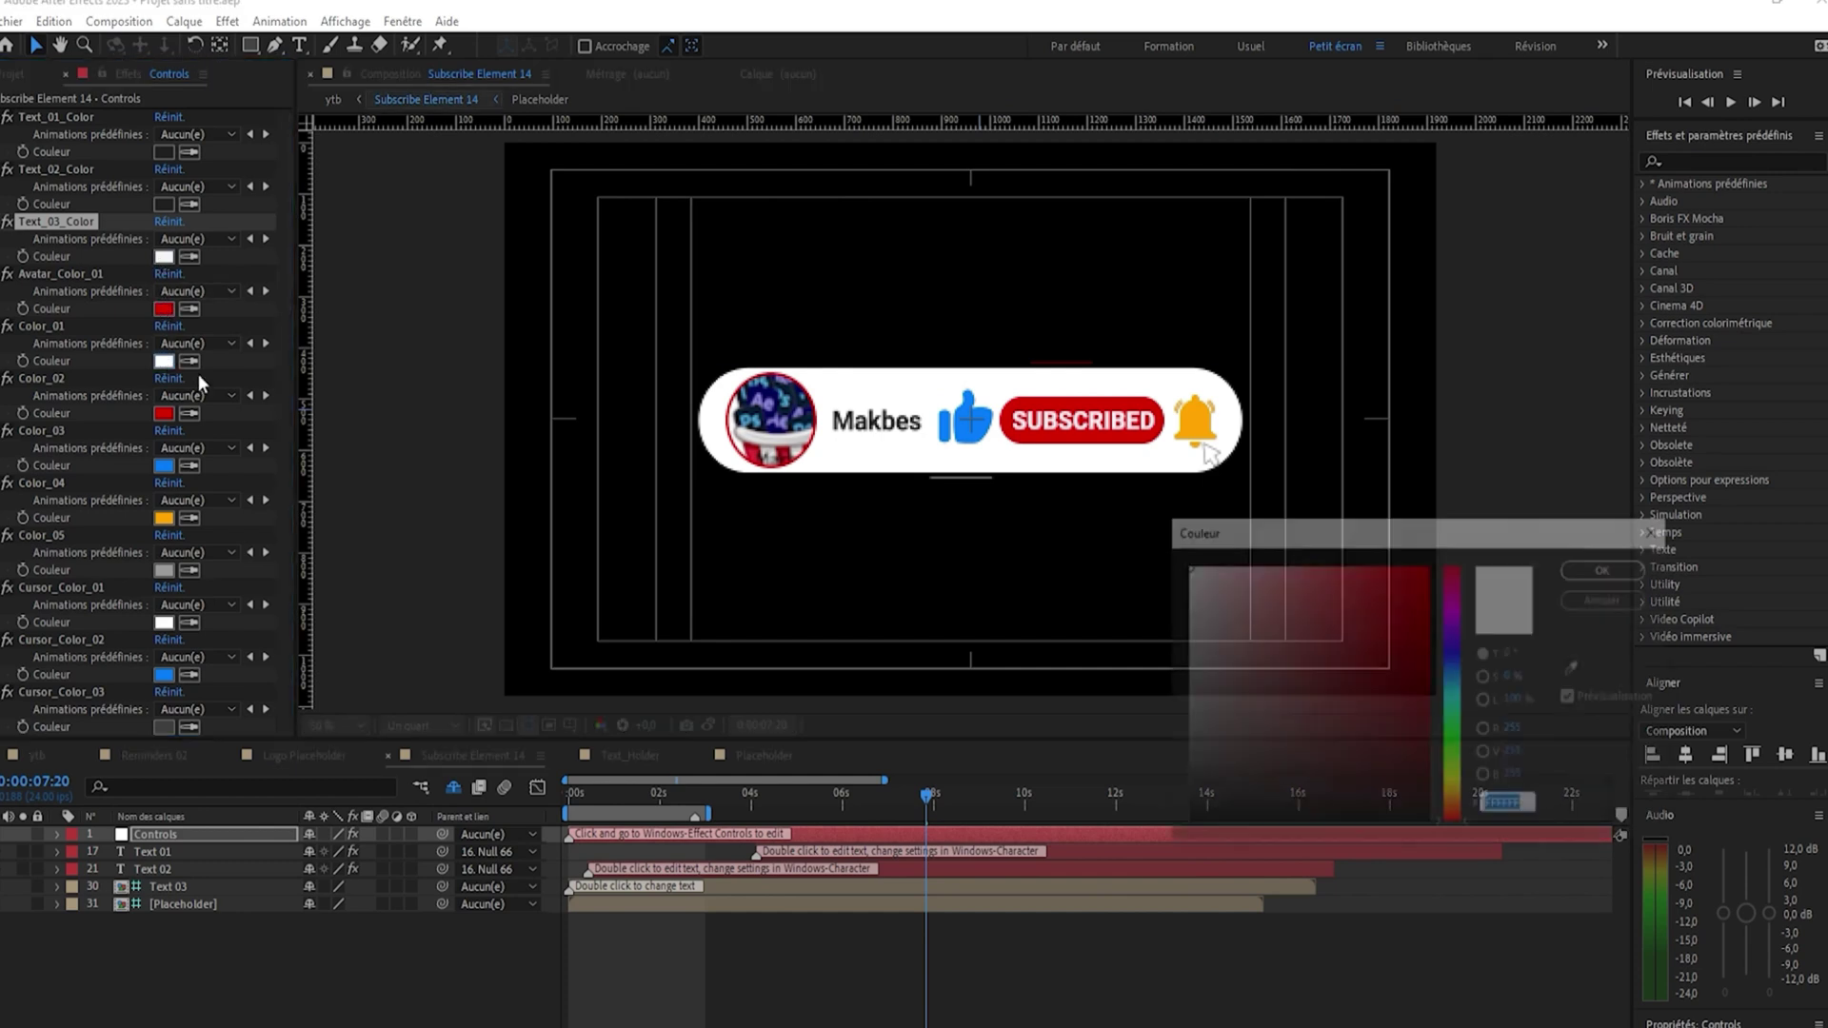
left_click(1455, 671)
left_click(1332, 580)
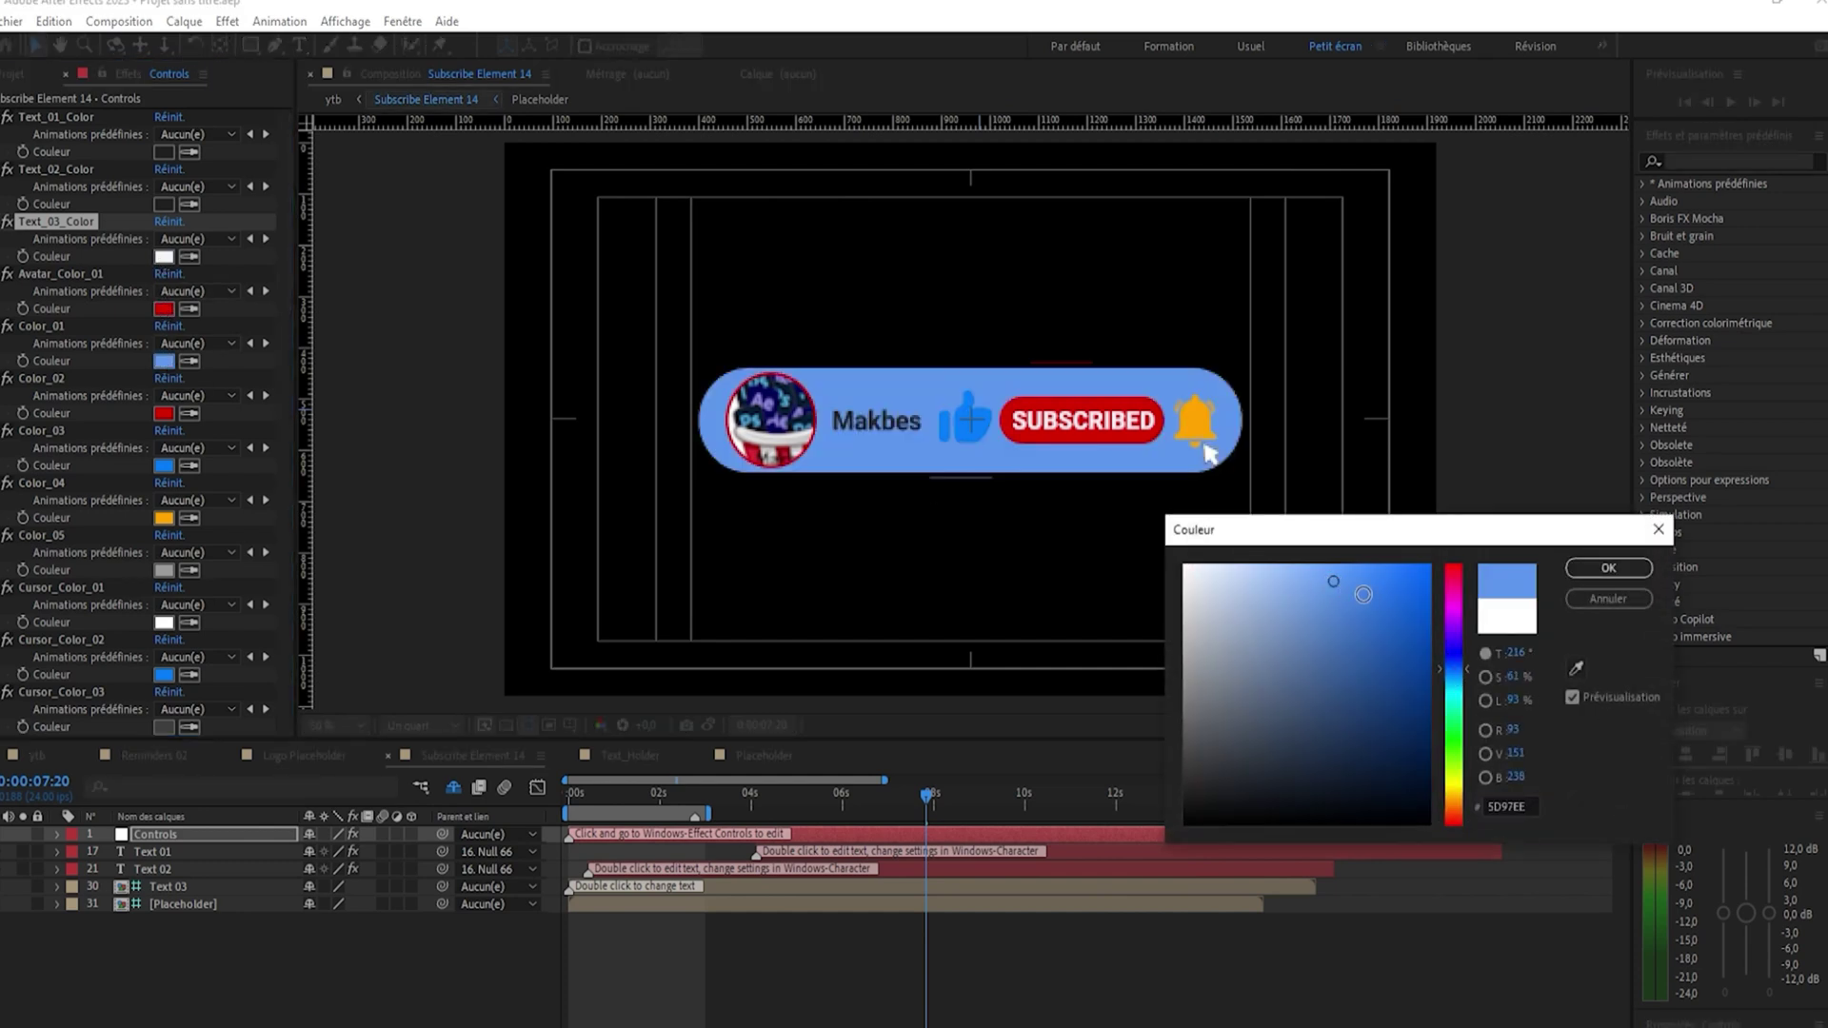
left_click(1368, 581)
left_click_drag(1368, 582, 1301, 571)
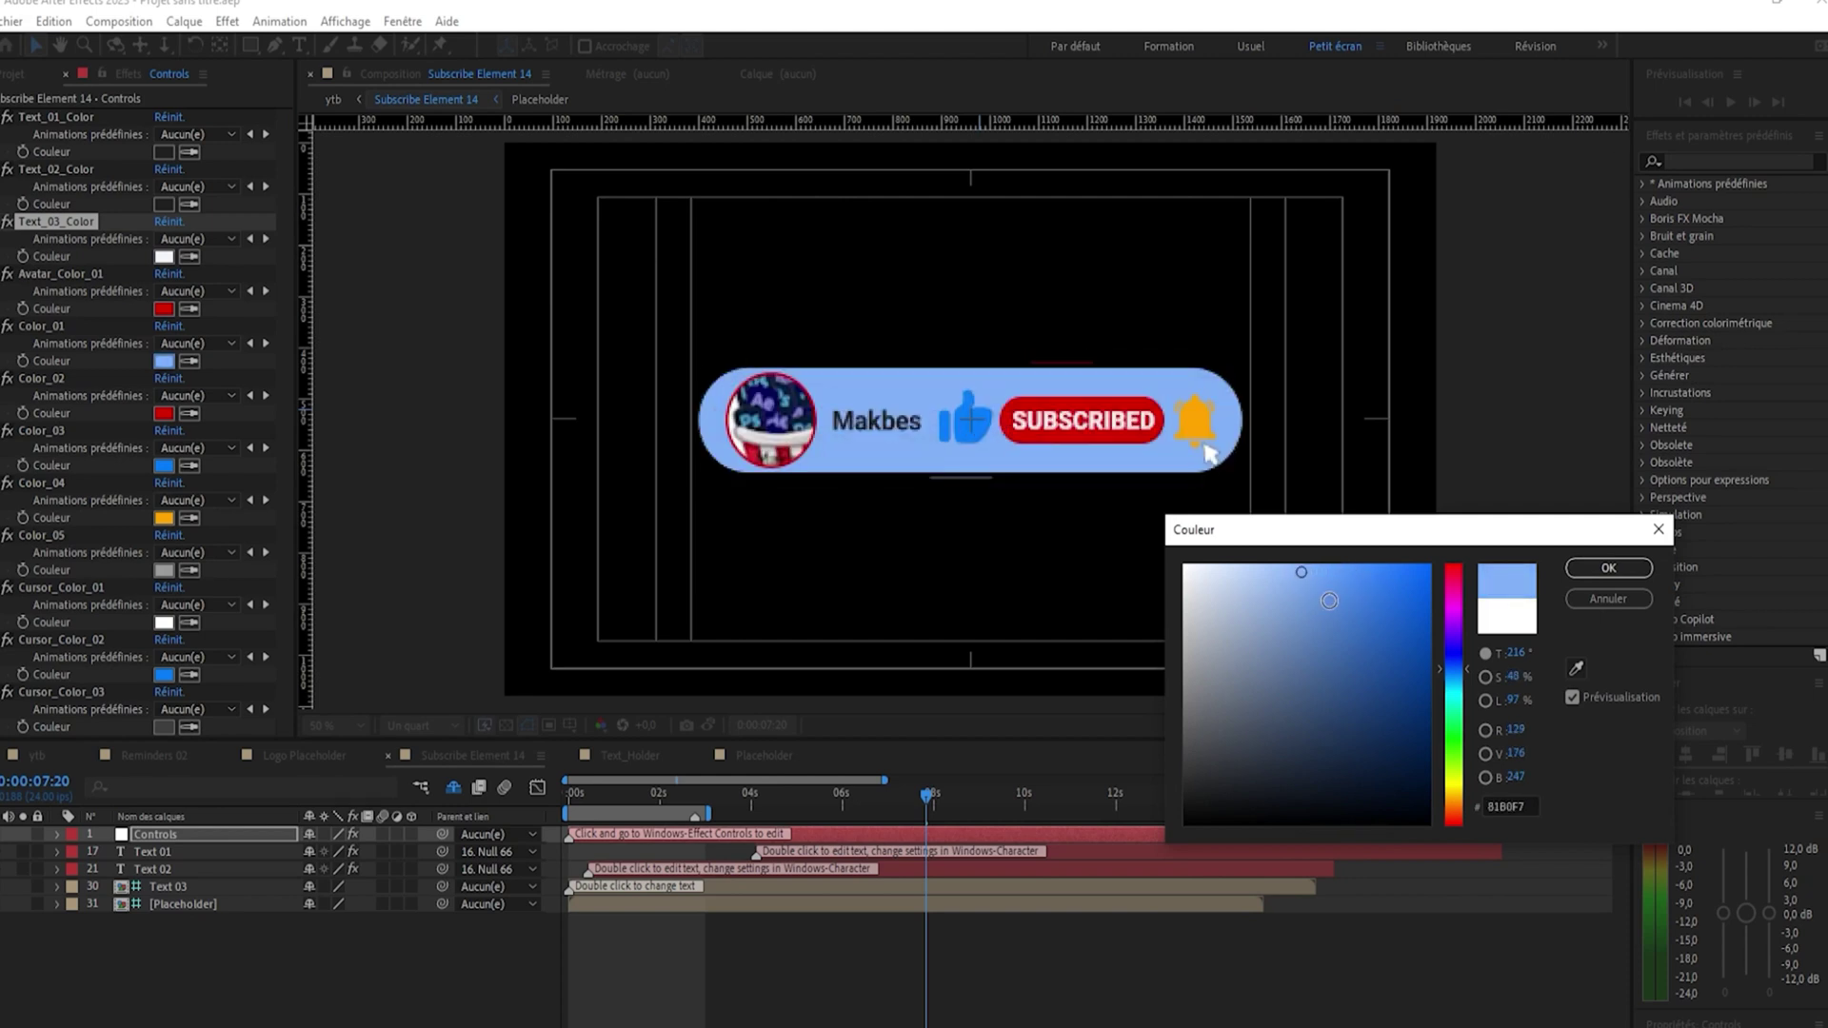
left_click(1608, 568)
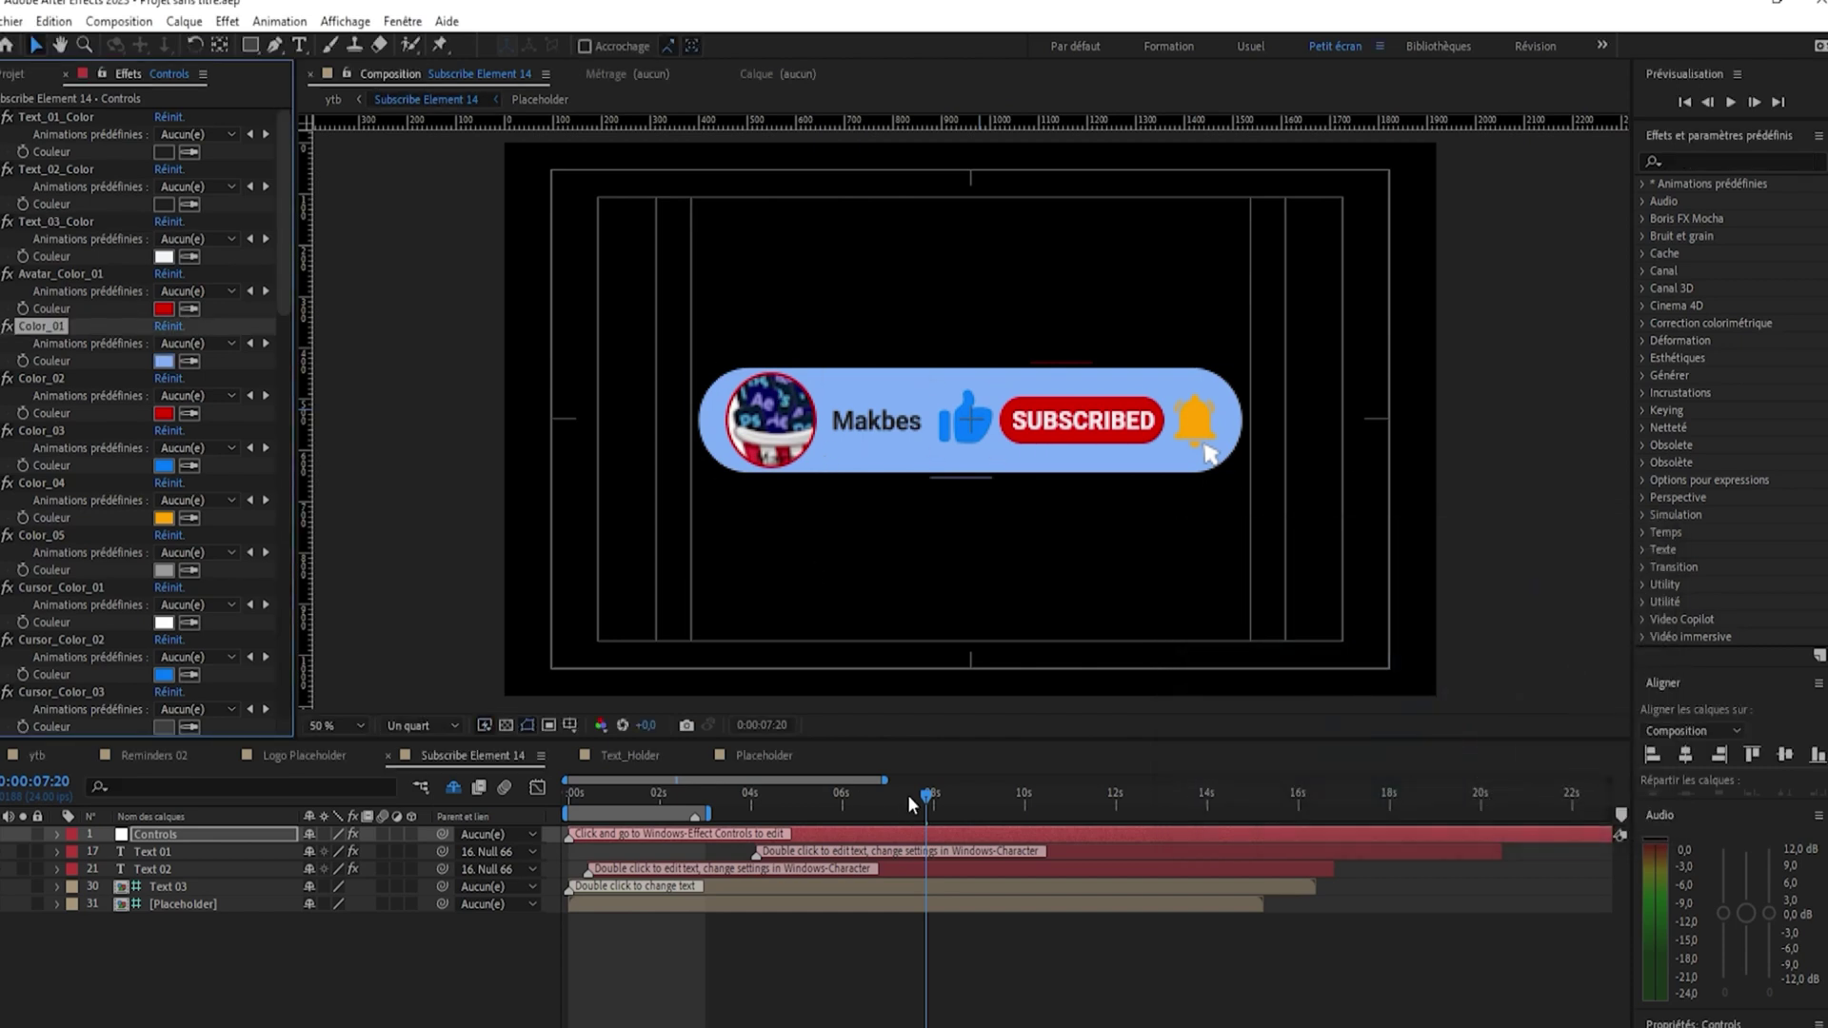
Return to the ytb composition, scale Subscribe Element 14 to 47% and move it to the lower-right part of the frame
left_click(332, 99)
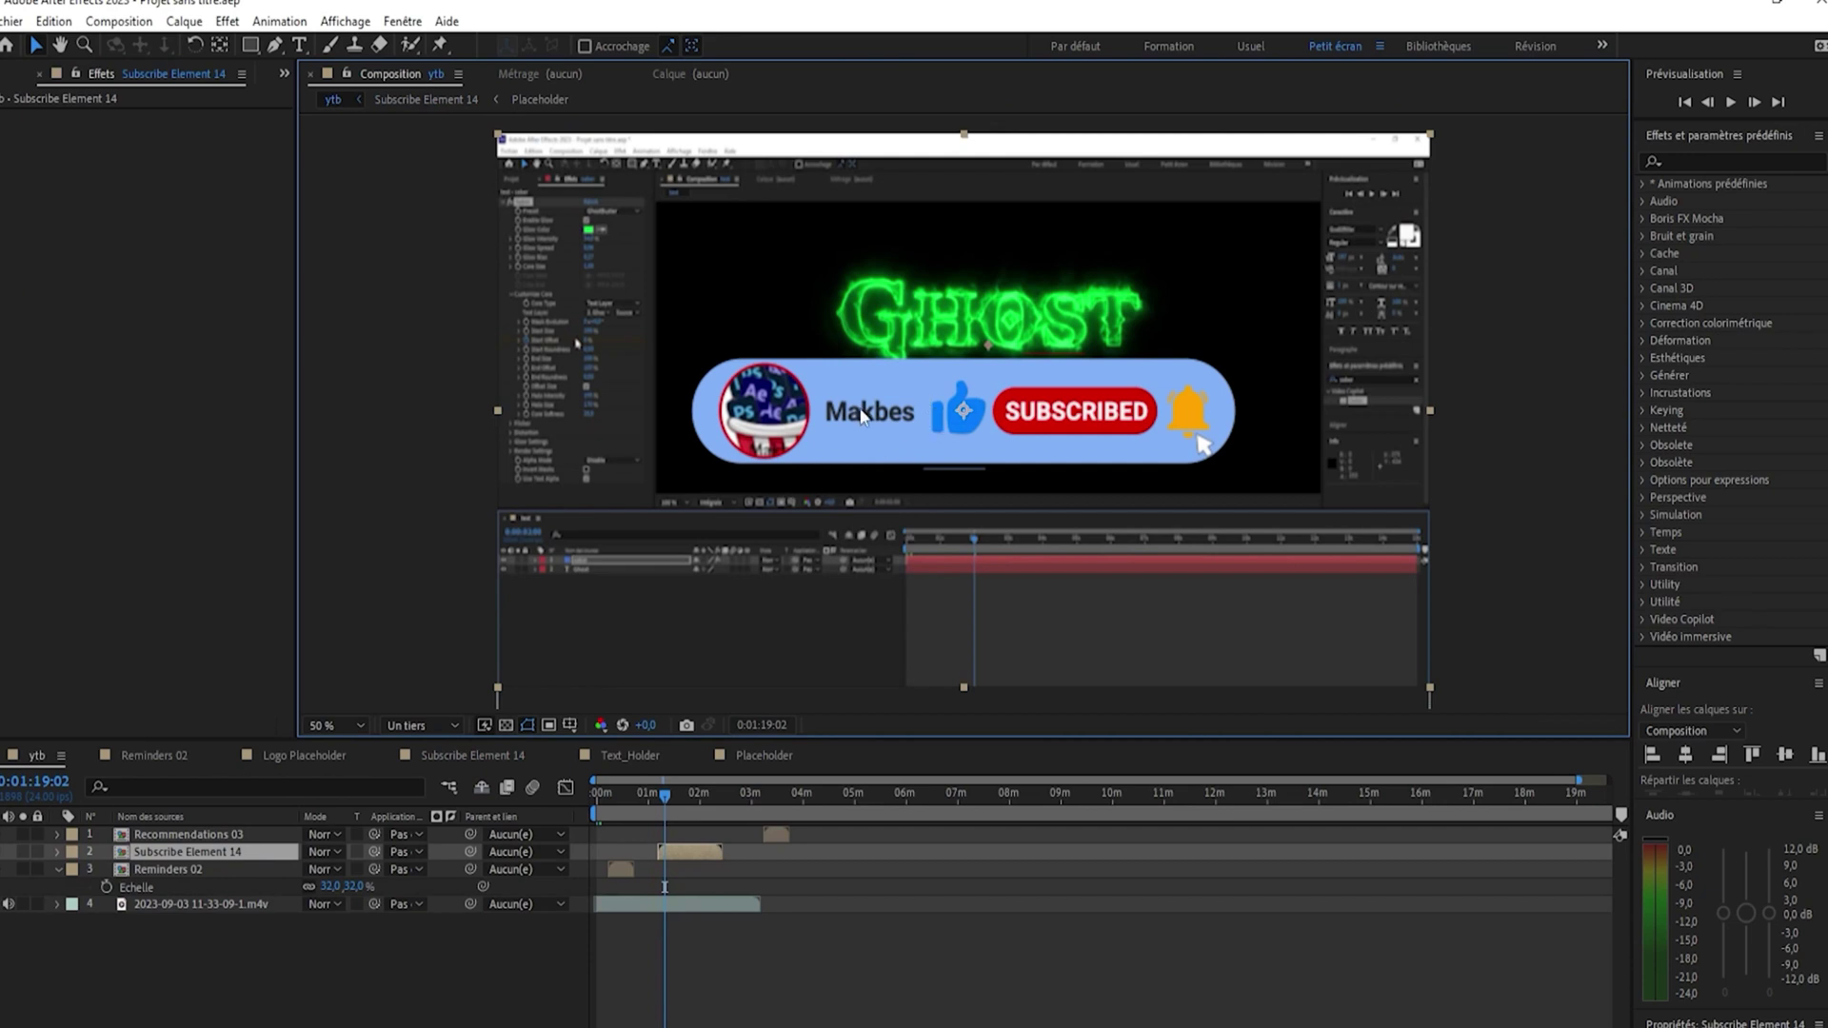
key("s")
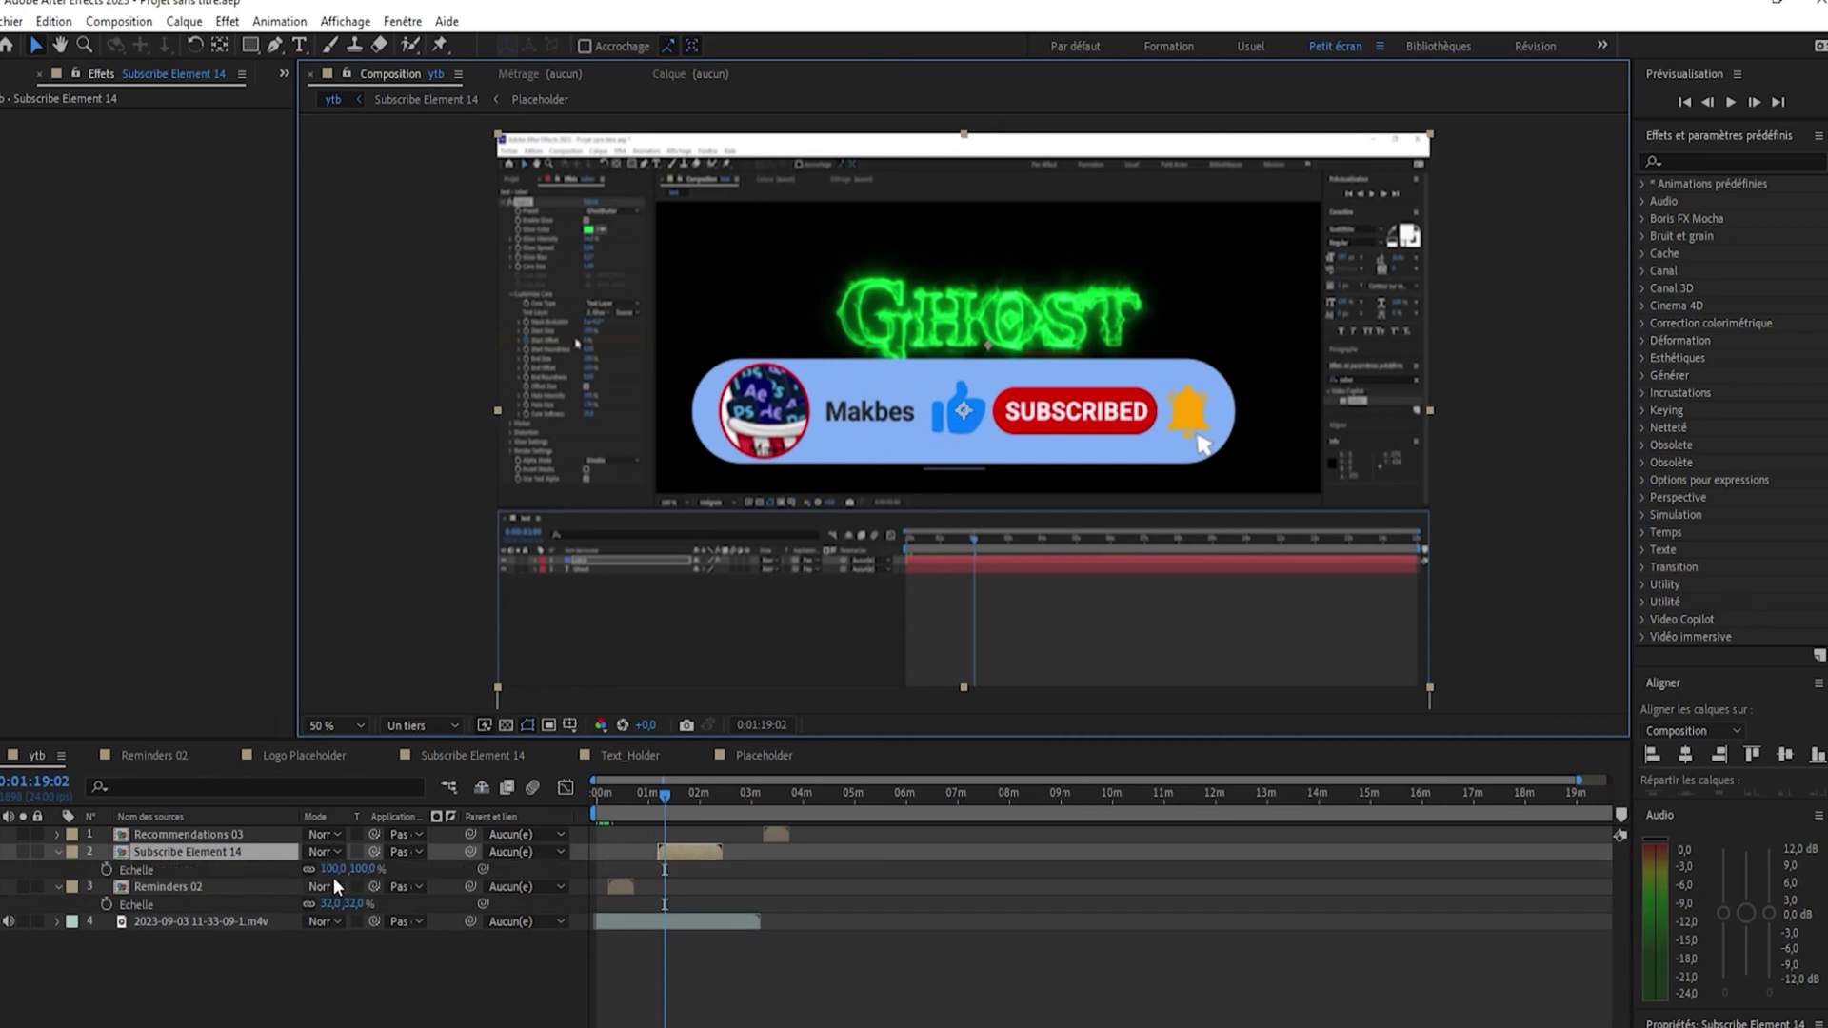
left_click_drag(331, 869, 284, 874)
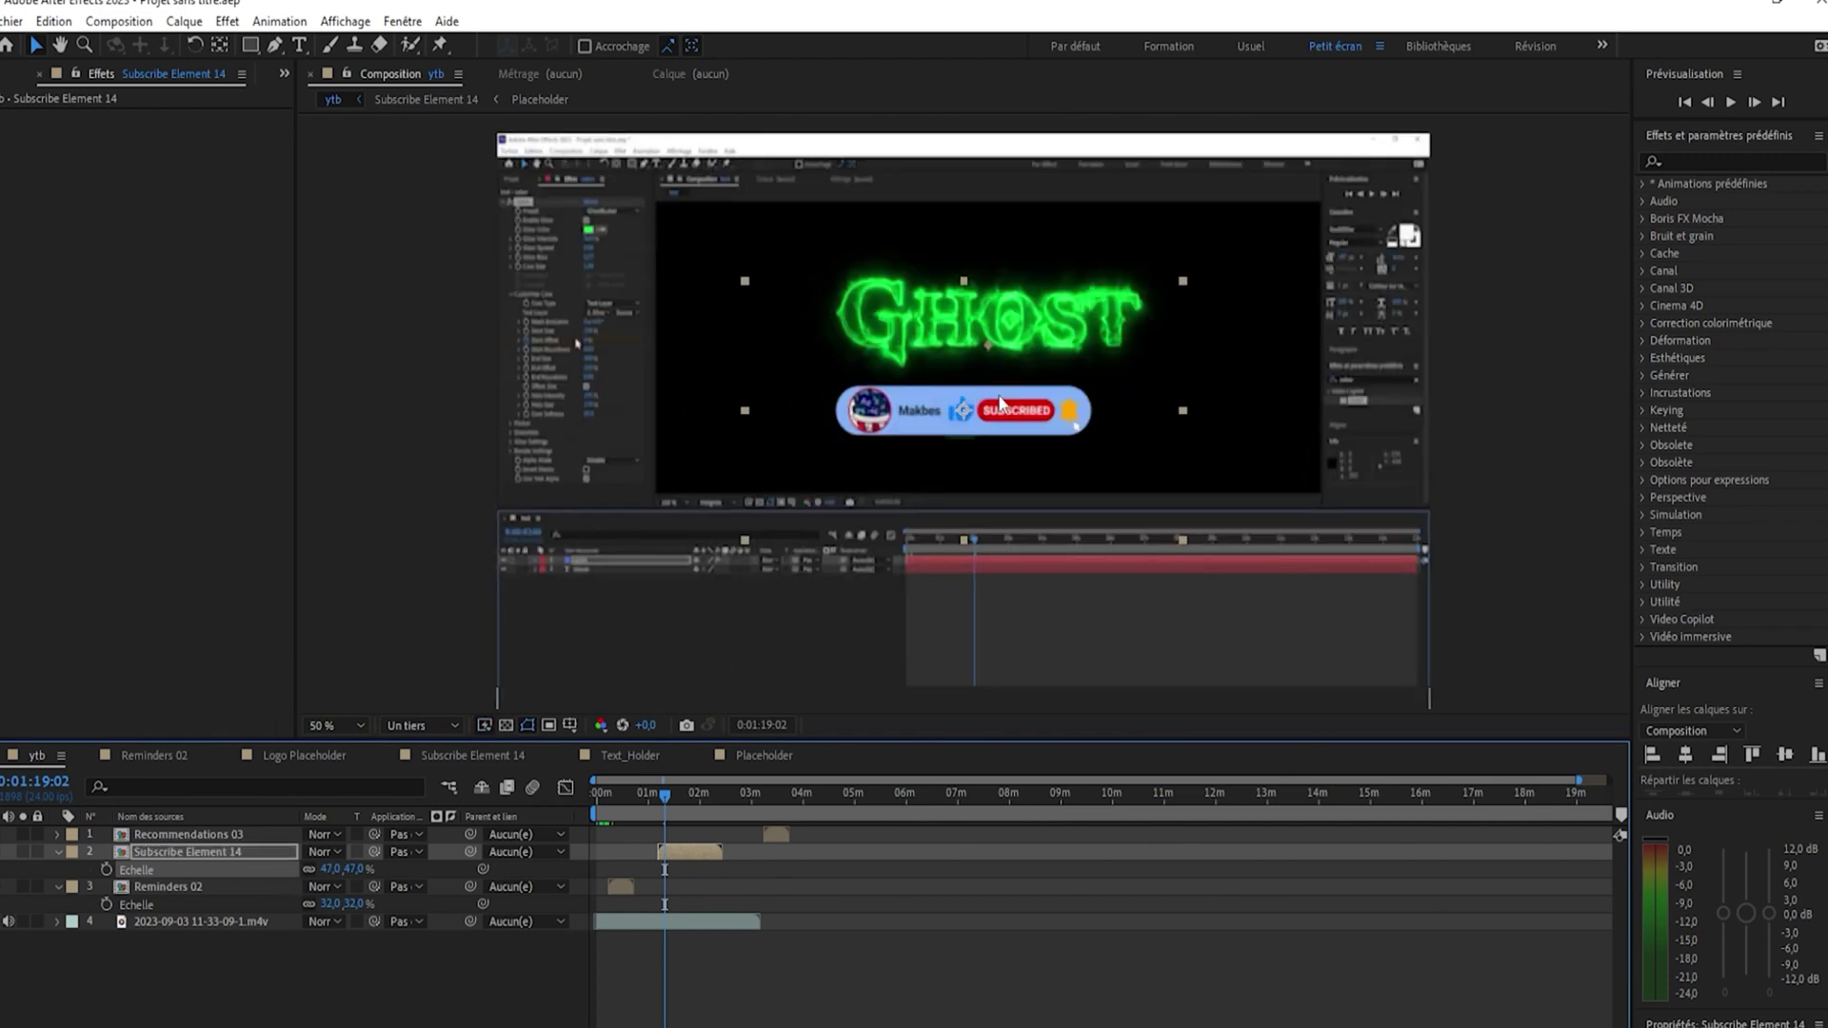
left_click_drag(1053, 443, 1202, 612)
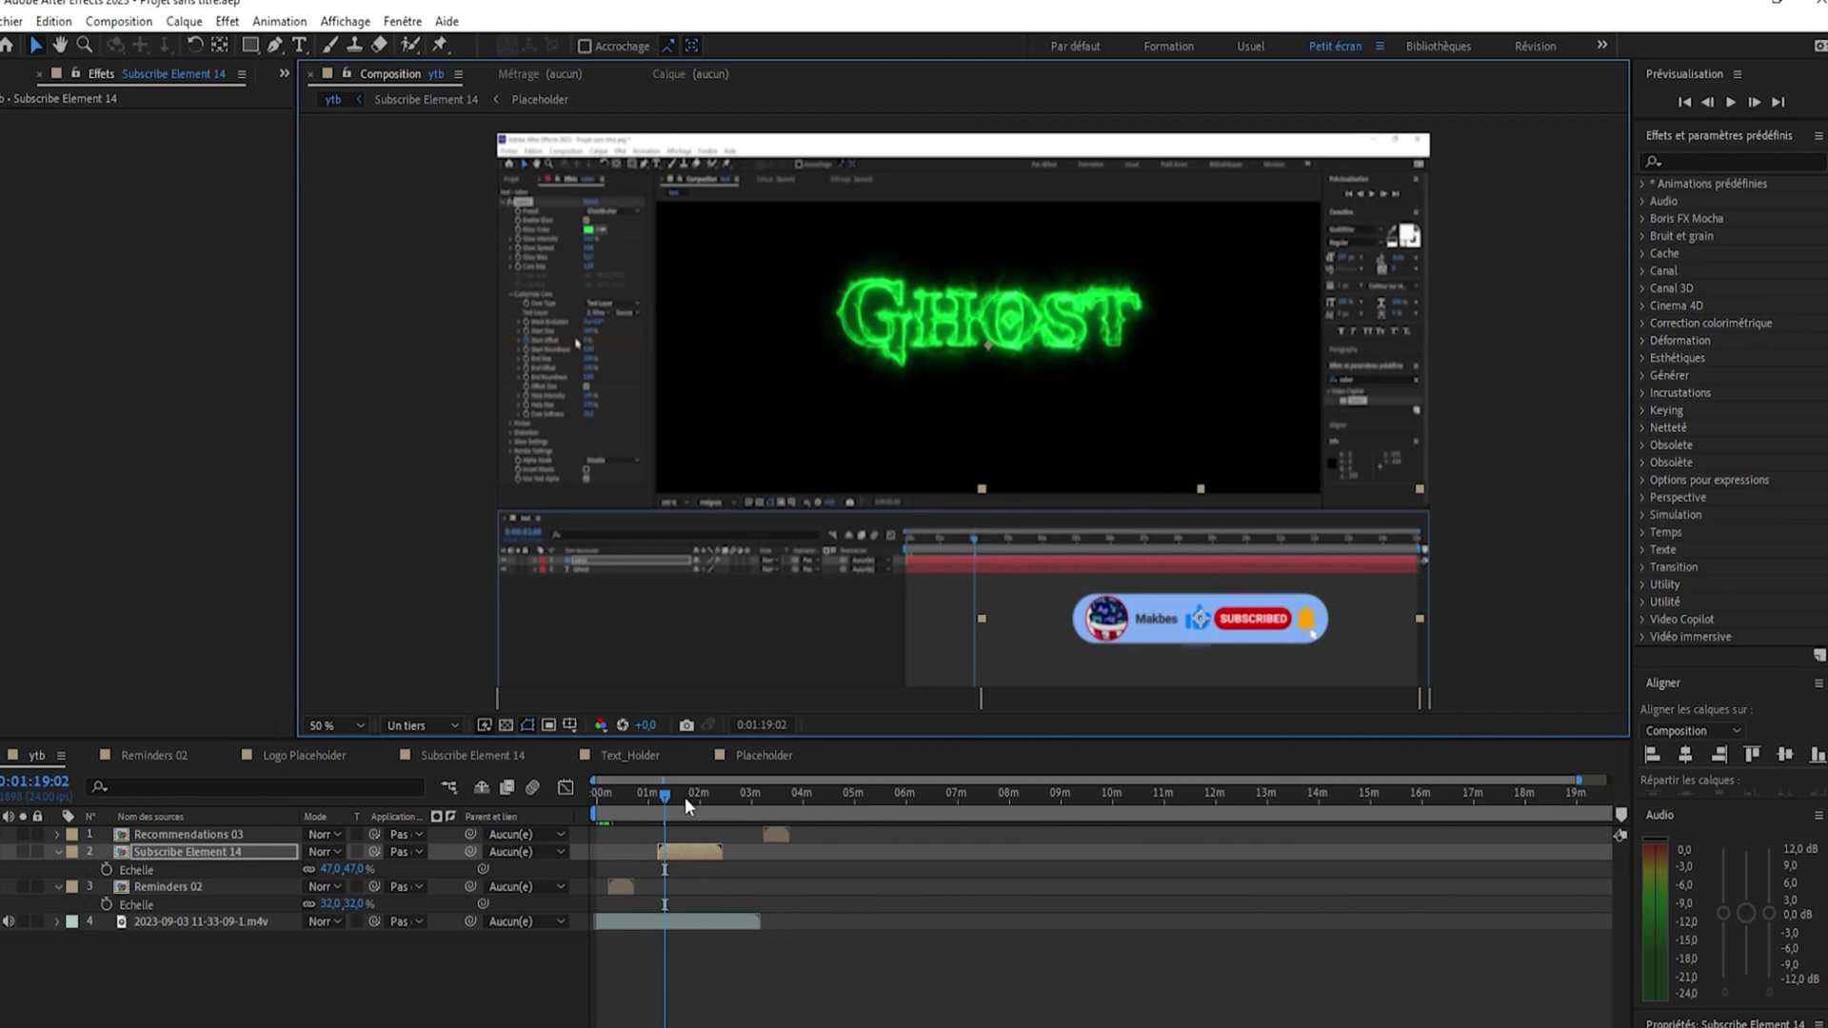
Inspect the end screen at about 3:19 in ytb and open the Recommendations 03 composition
left_click_drag(667, 792, 756, 796)
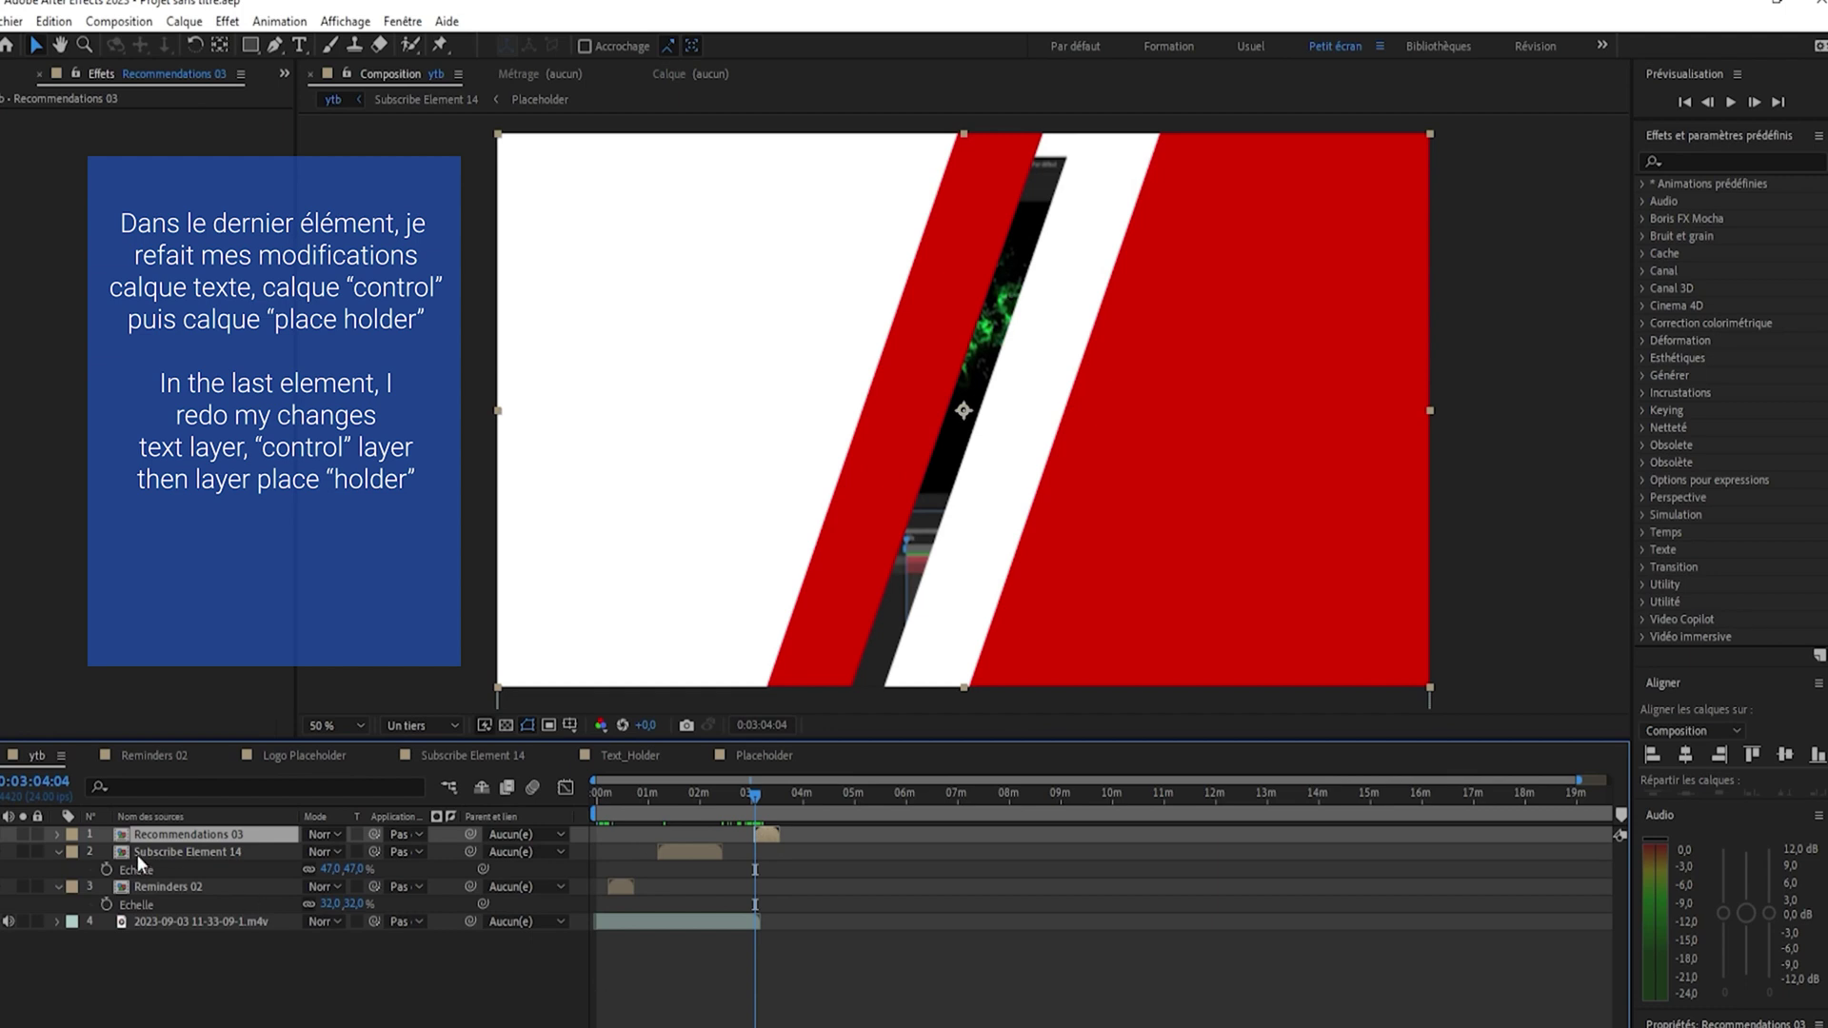
left_click_drag(759, 796, 773, 799)
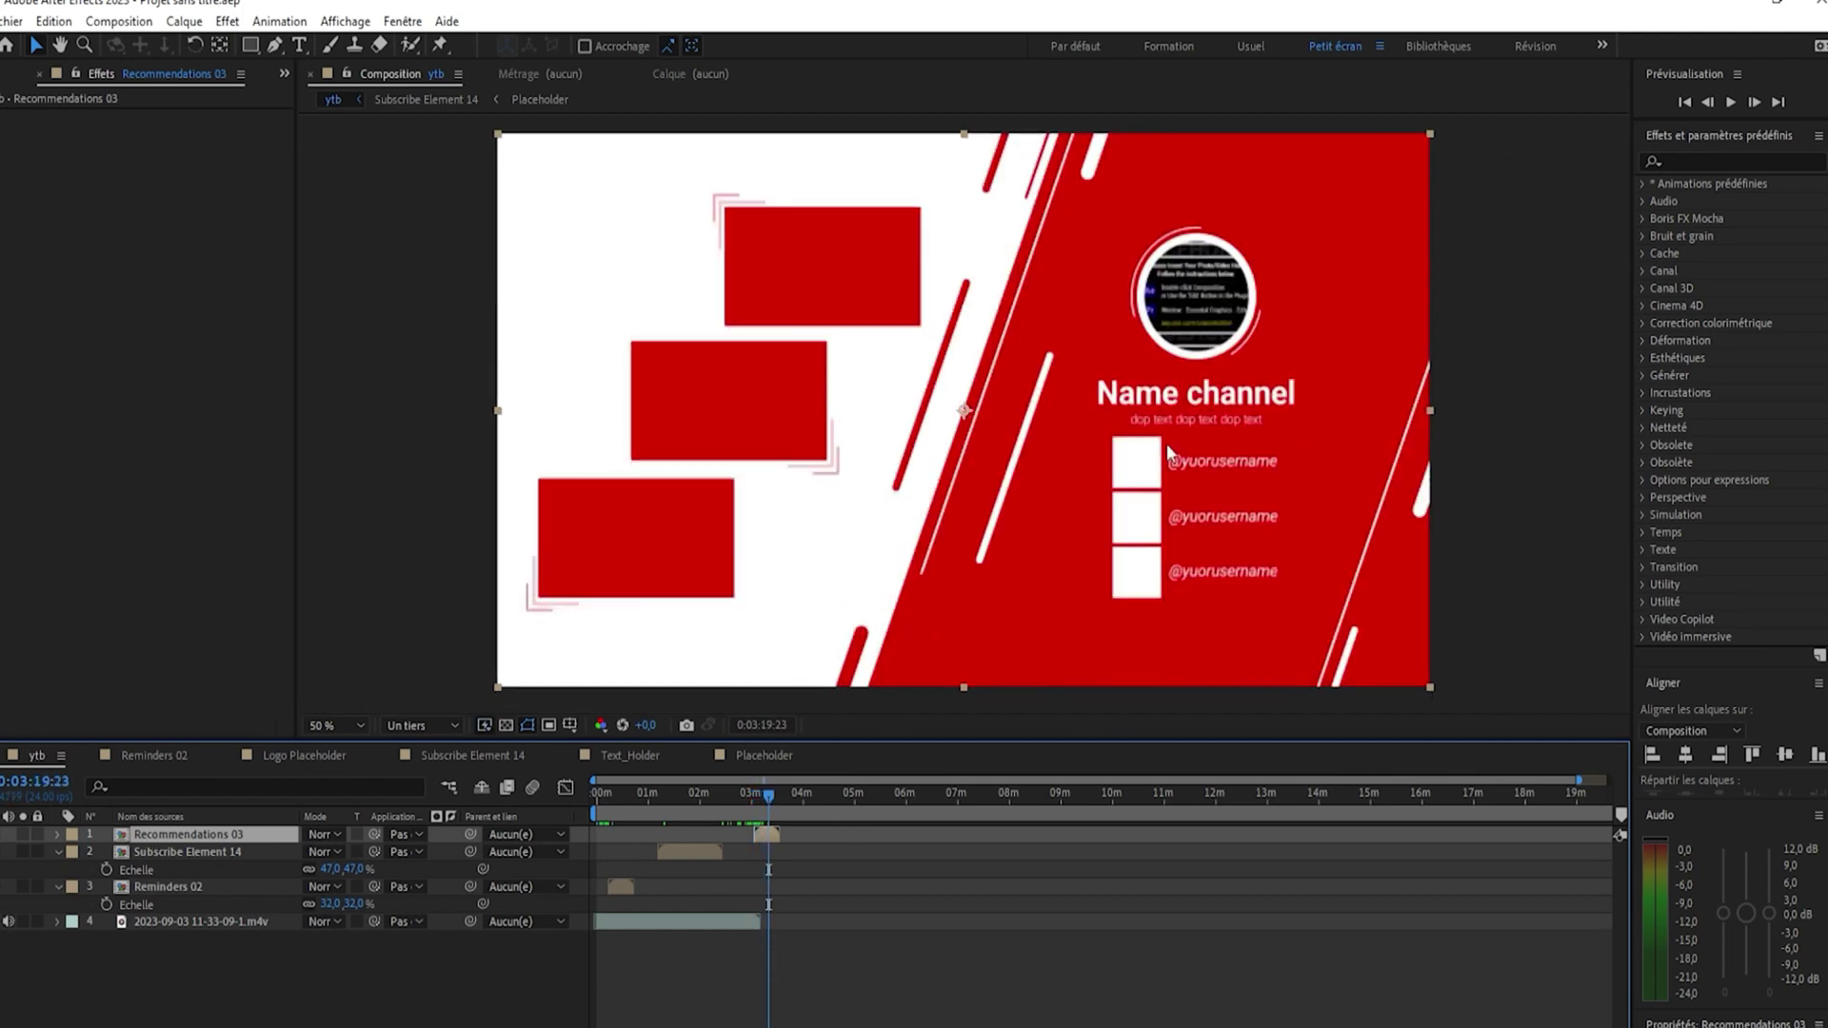
key("period")
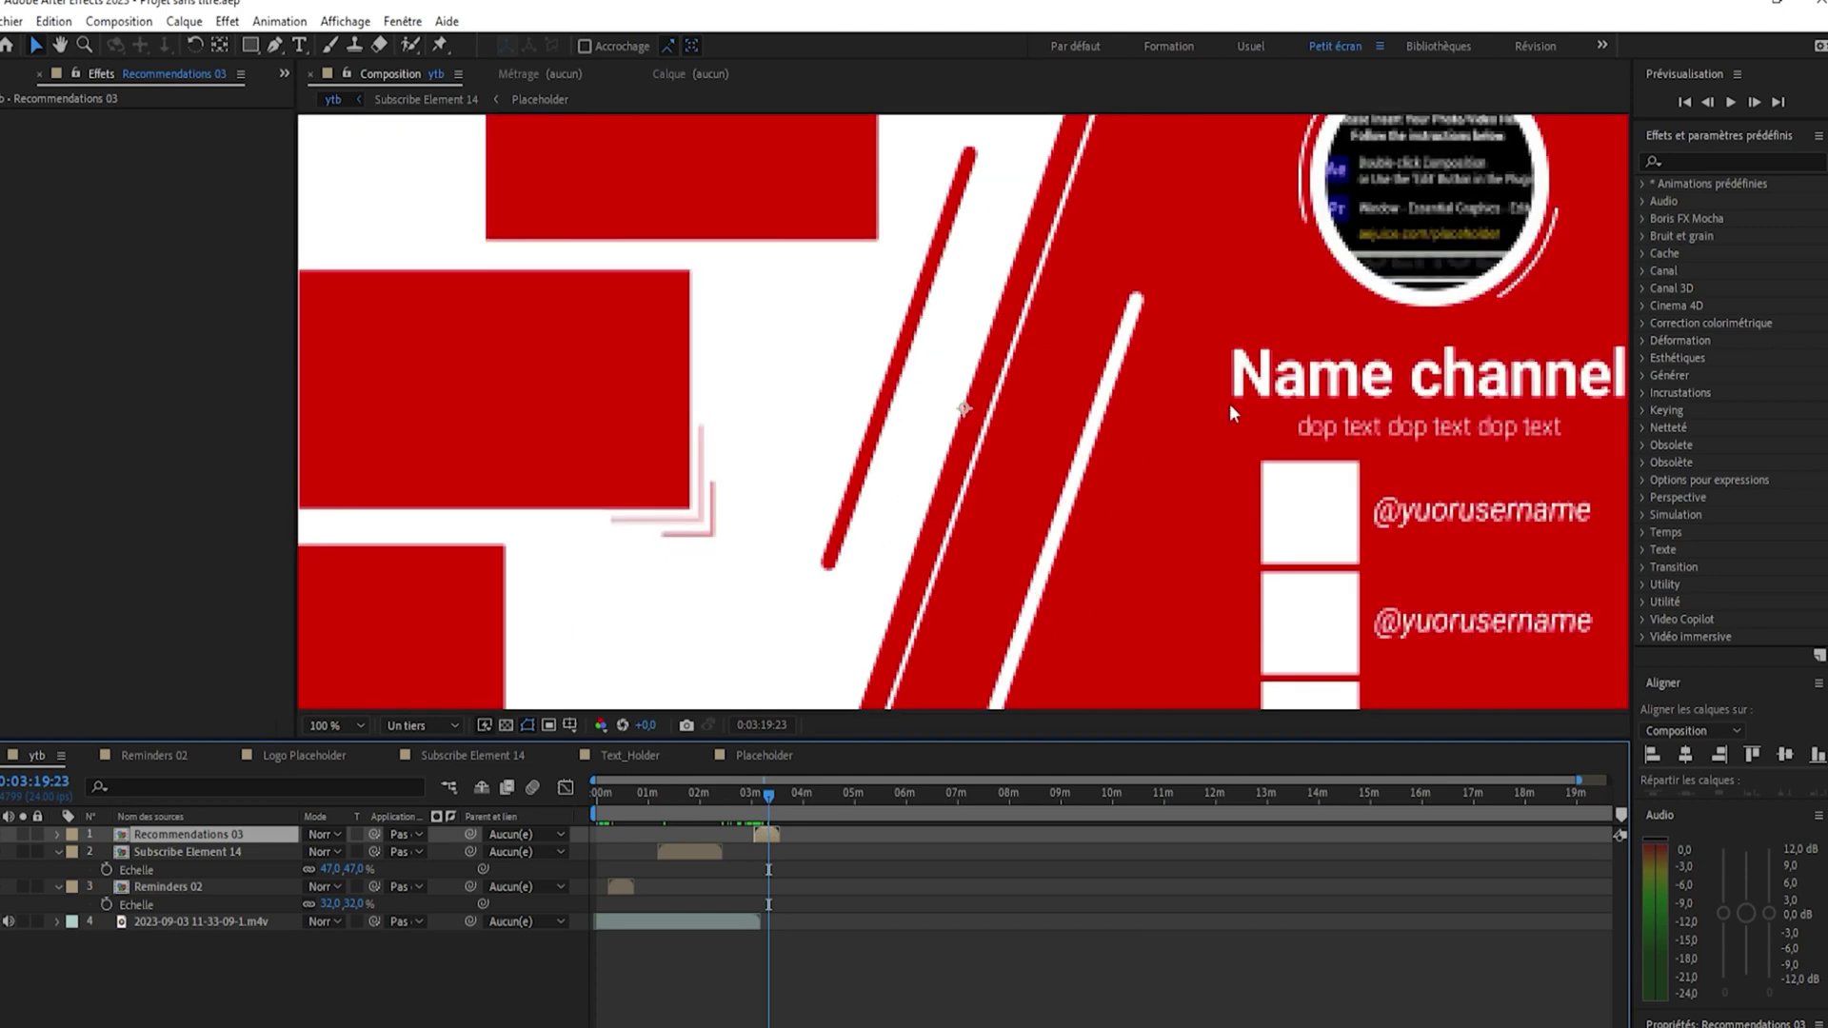
key("comma")
double_click(173, 838)
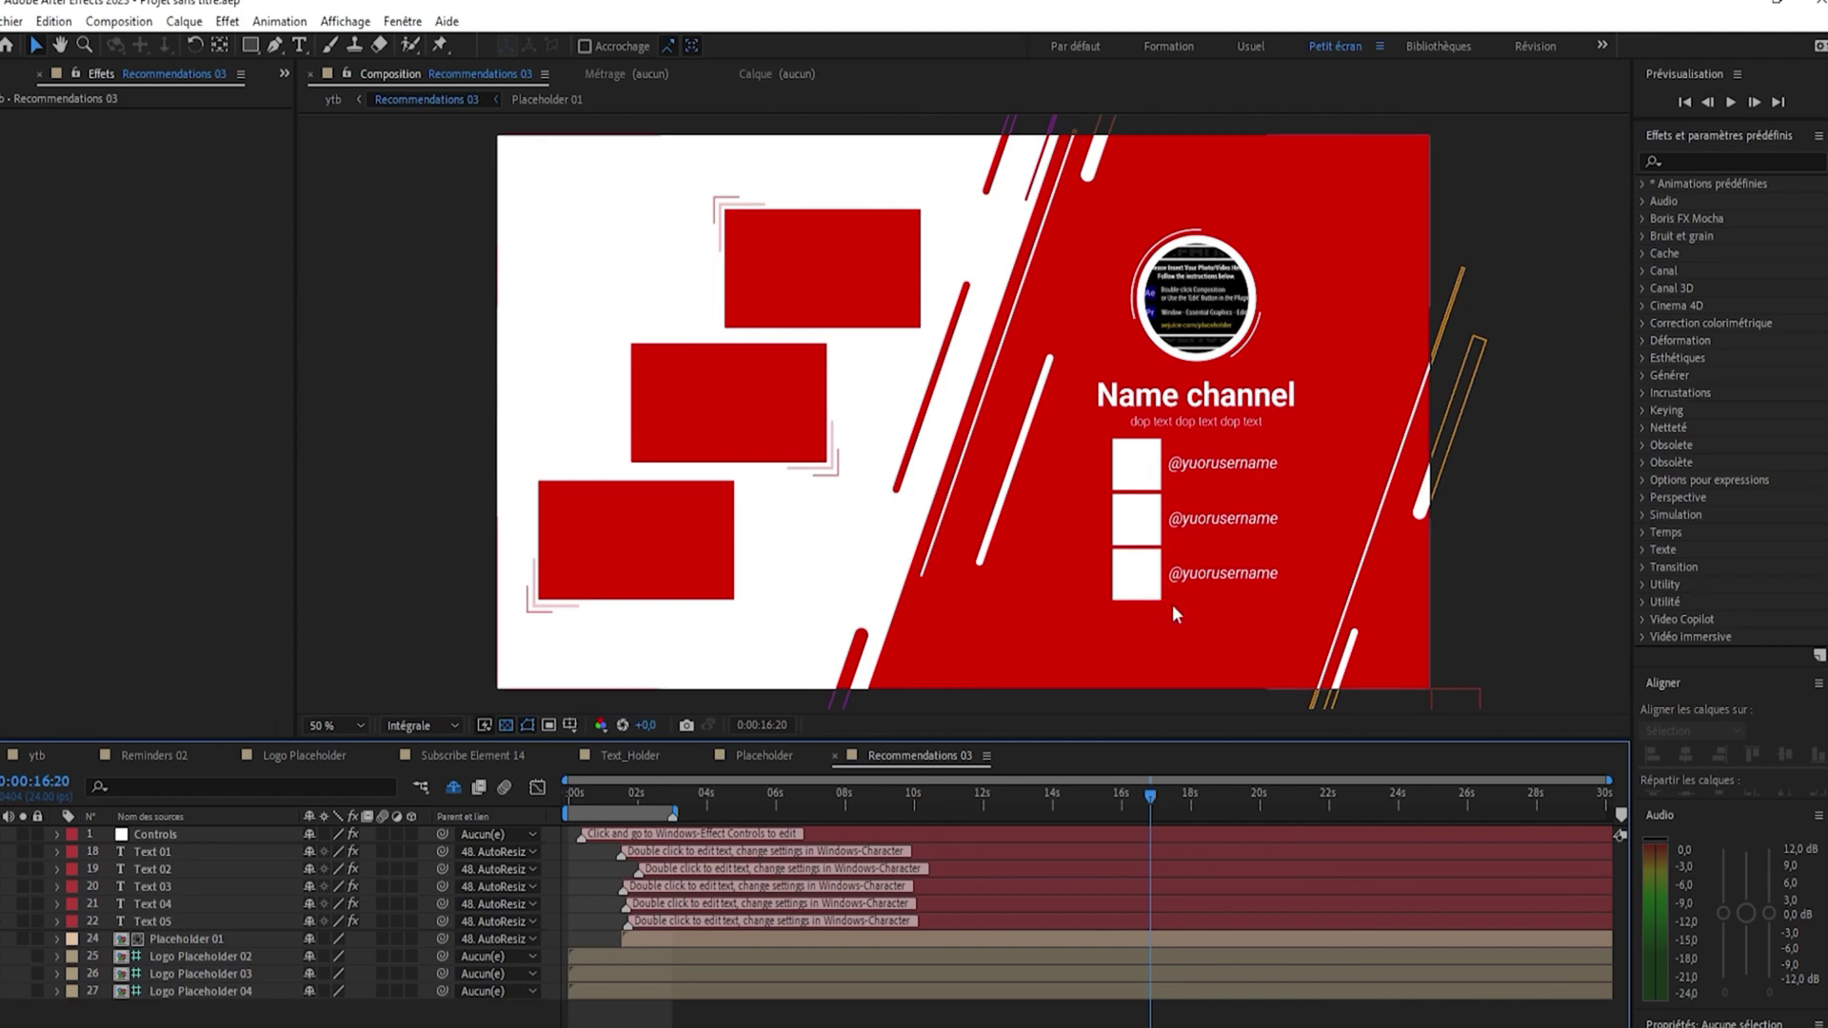
left_click(1220, 461)
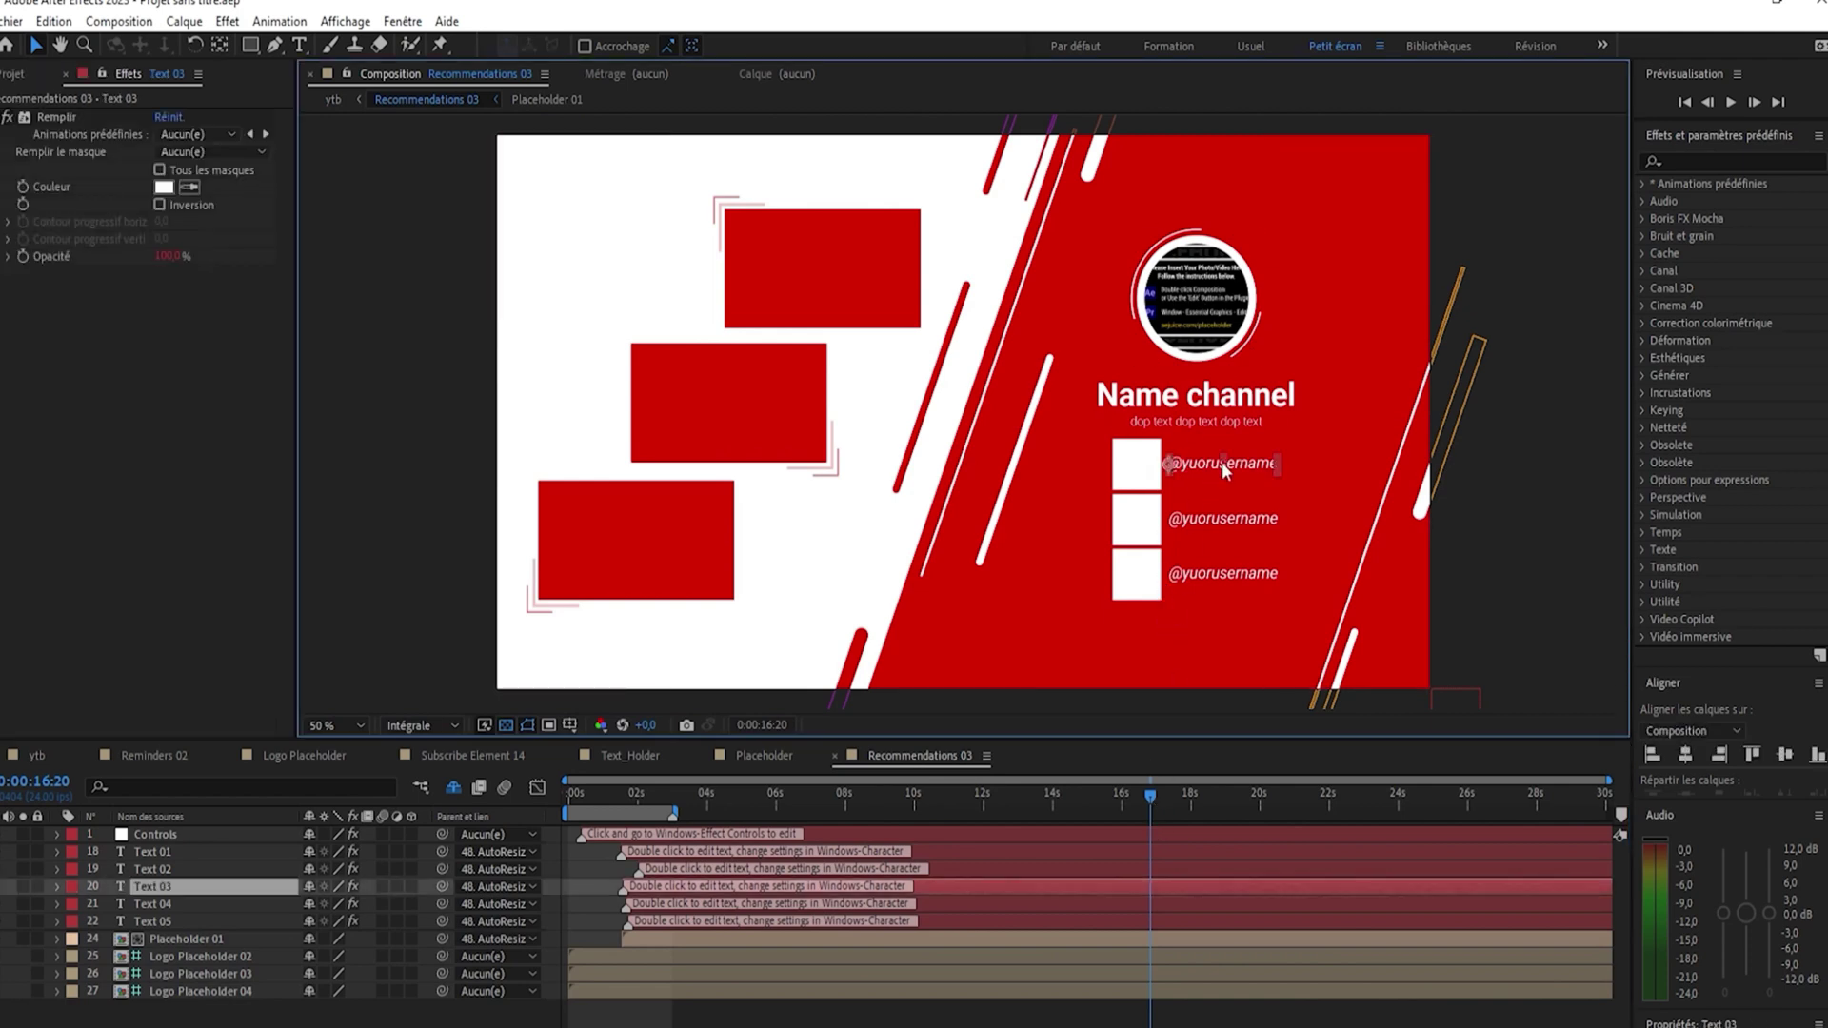
left_click(299, 44)
left_click_drag(1173, 464, 1286, 470)
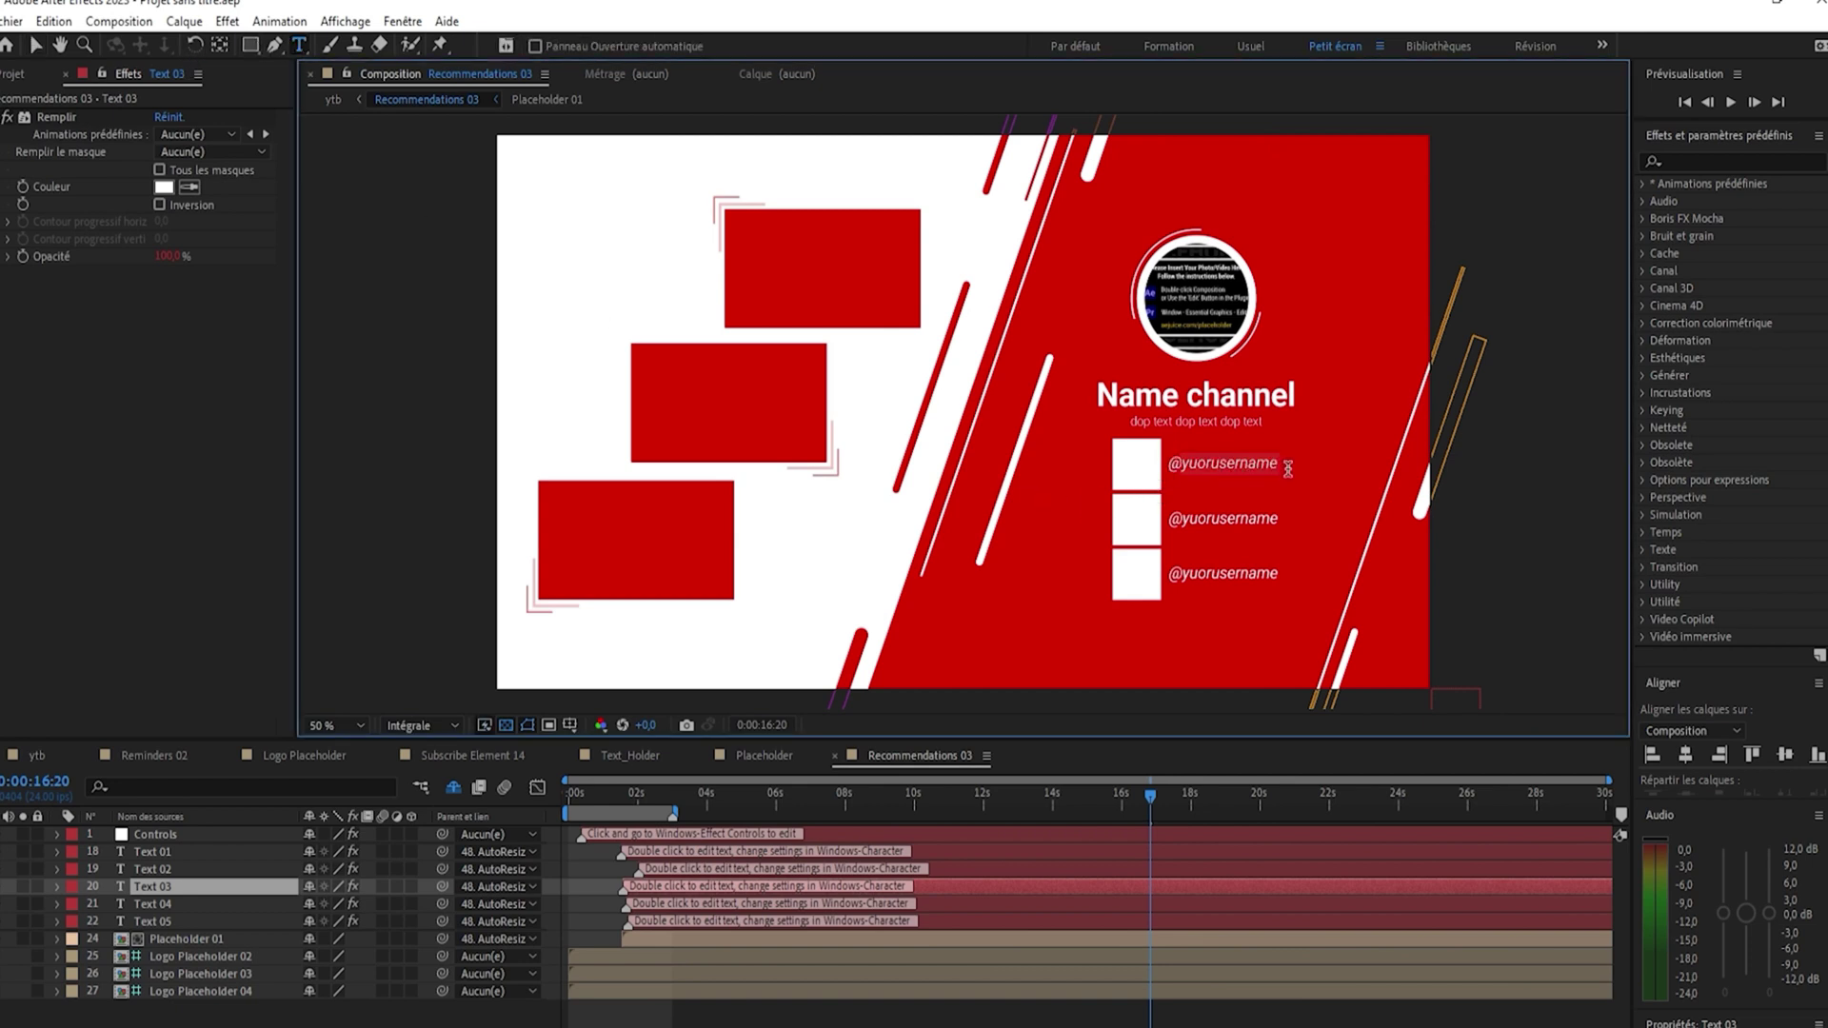
type("Makbes")
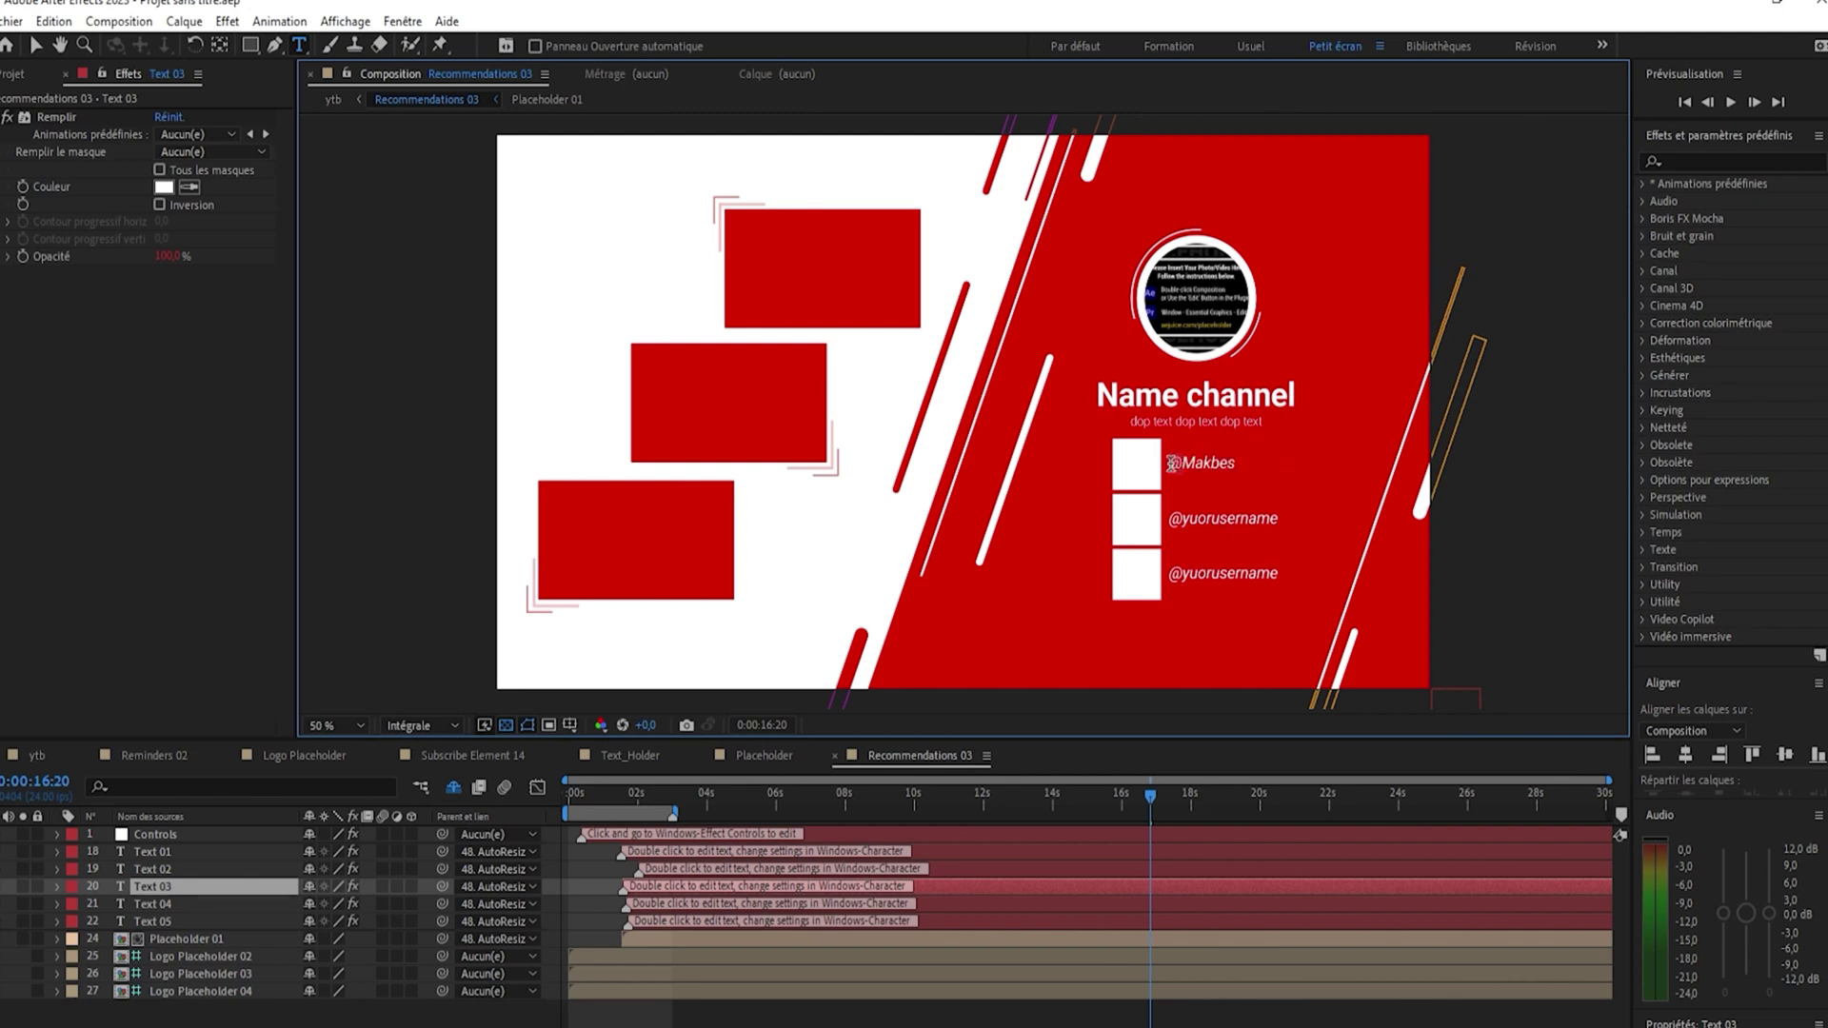
left_click(1173, 463)
key("BackSpace")
Add channels4_profile.jpg above Placeholder.png in the Placeholder 01 composition and return to Recommendations 03
left_click(193, 955)
left_click(203, 941)
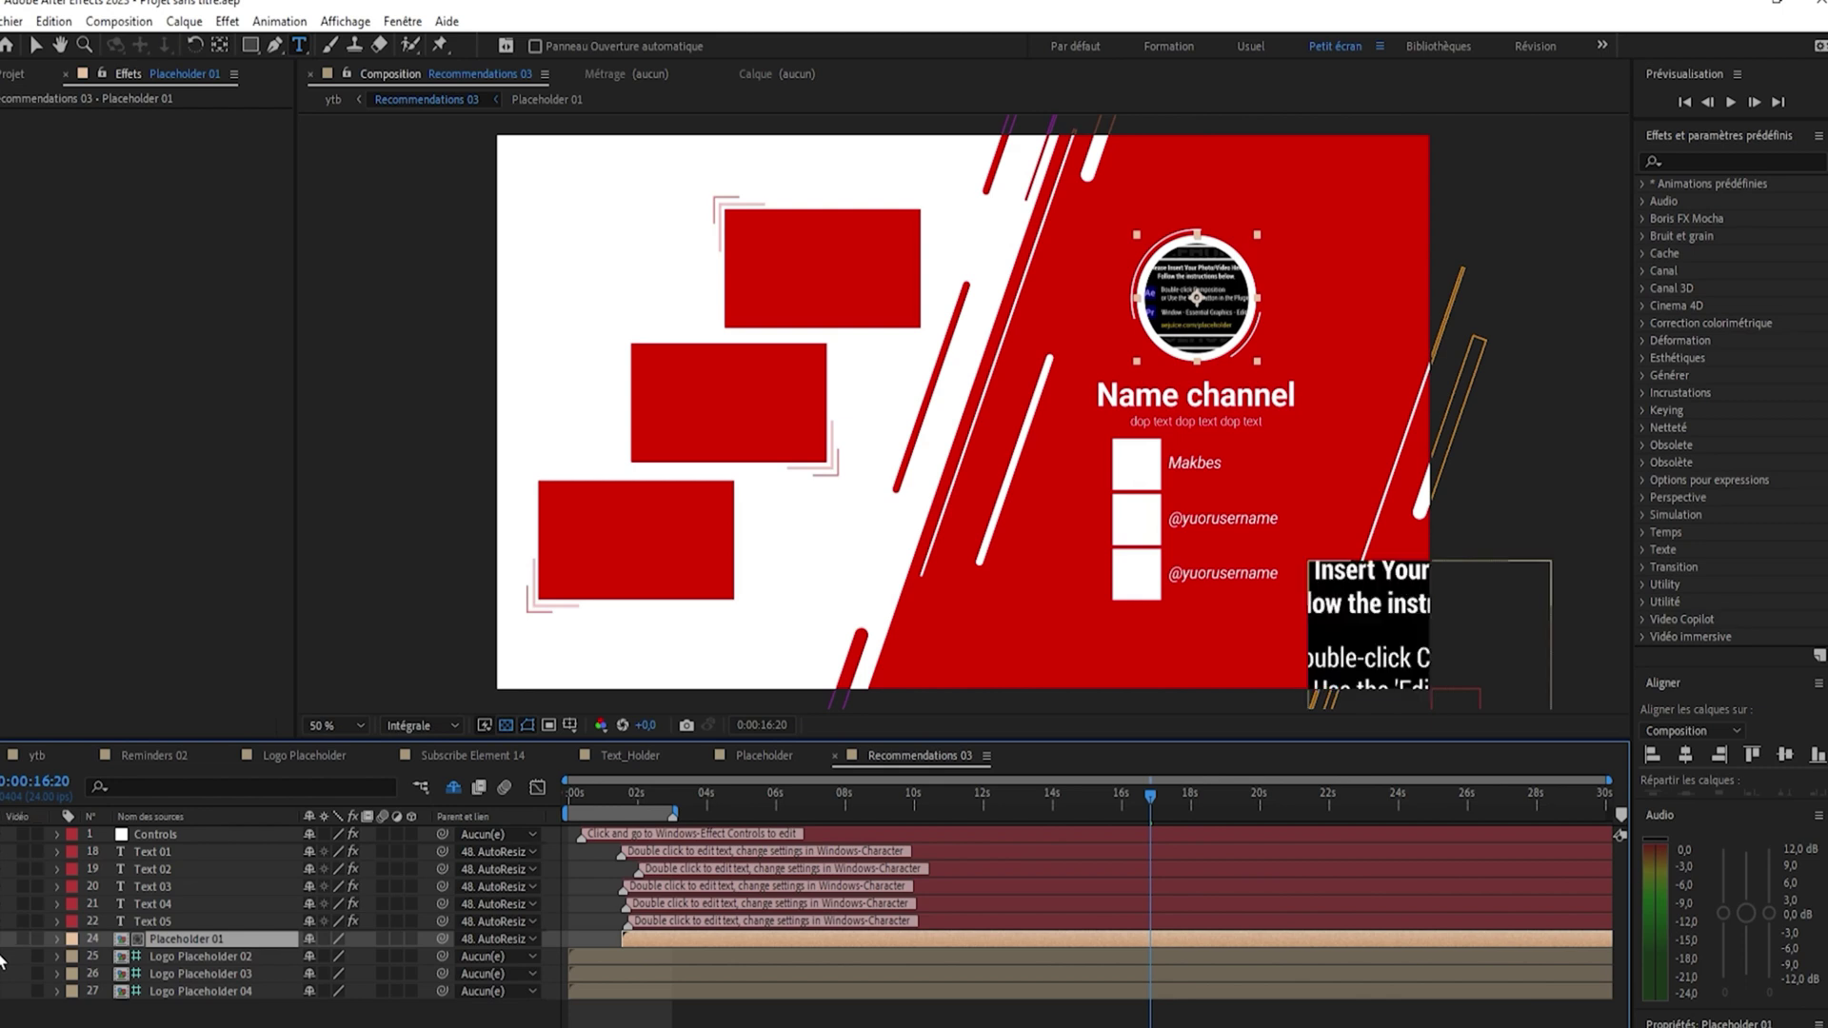
double_click(197, 938)
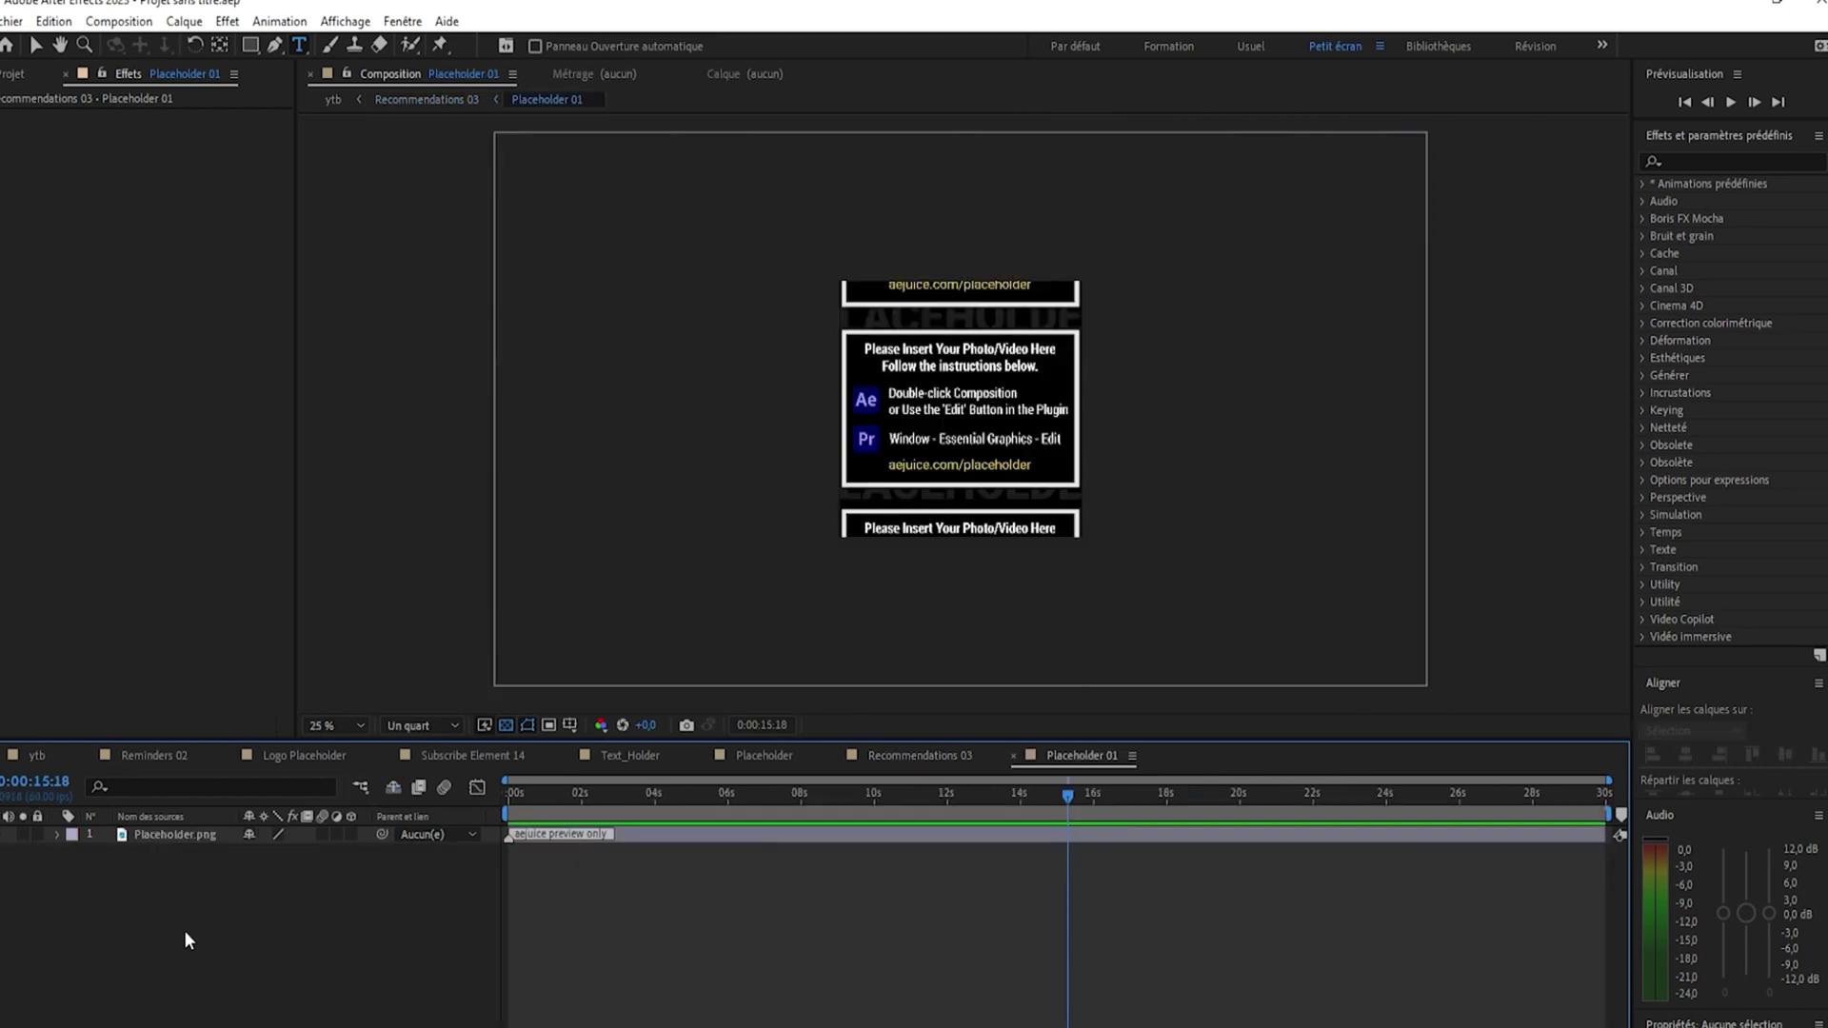
left_click(10, 74)
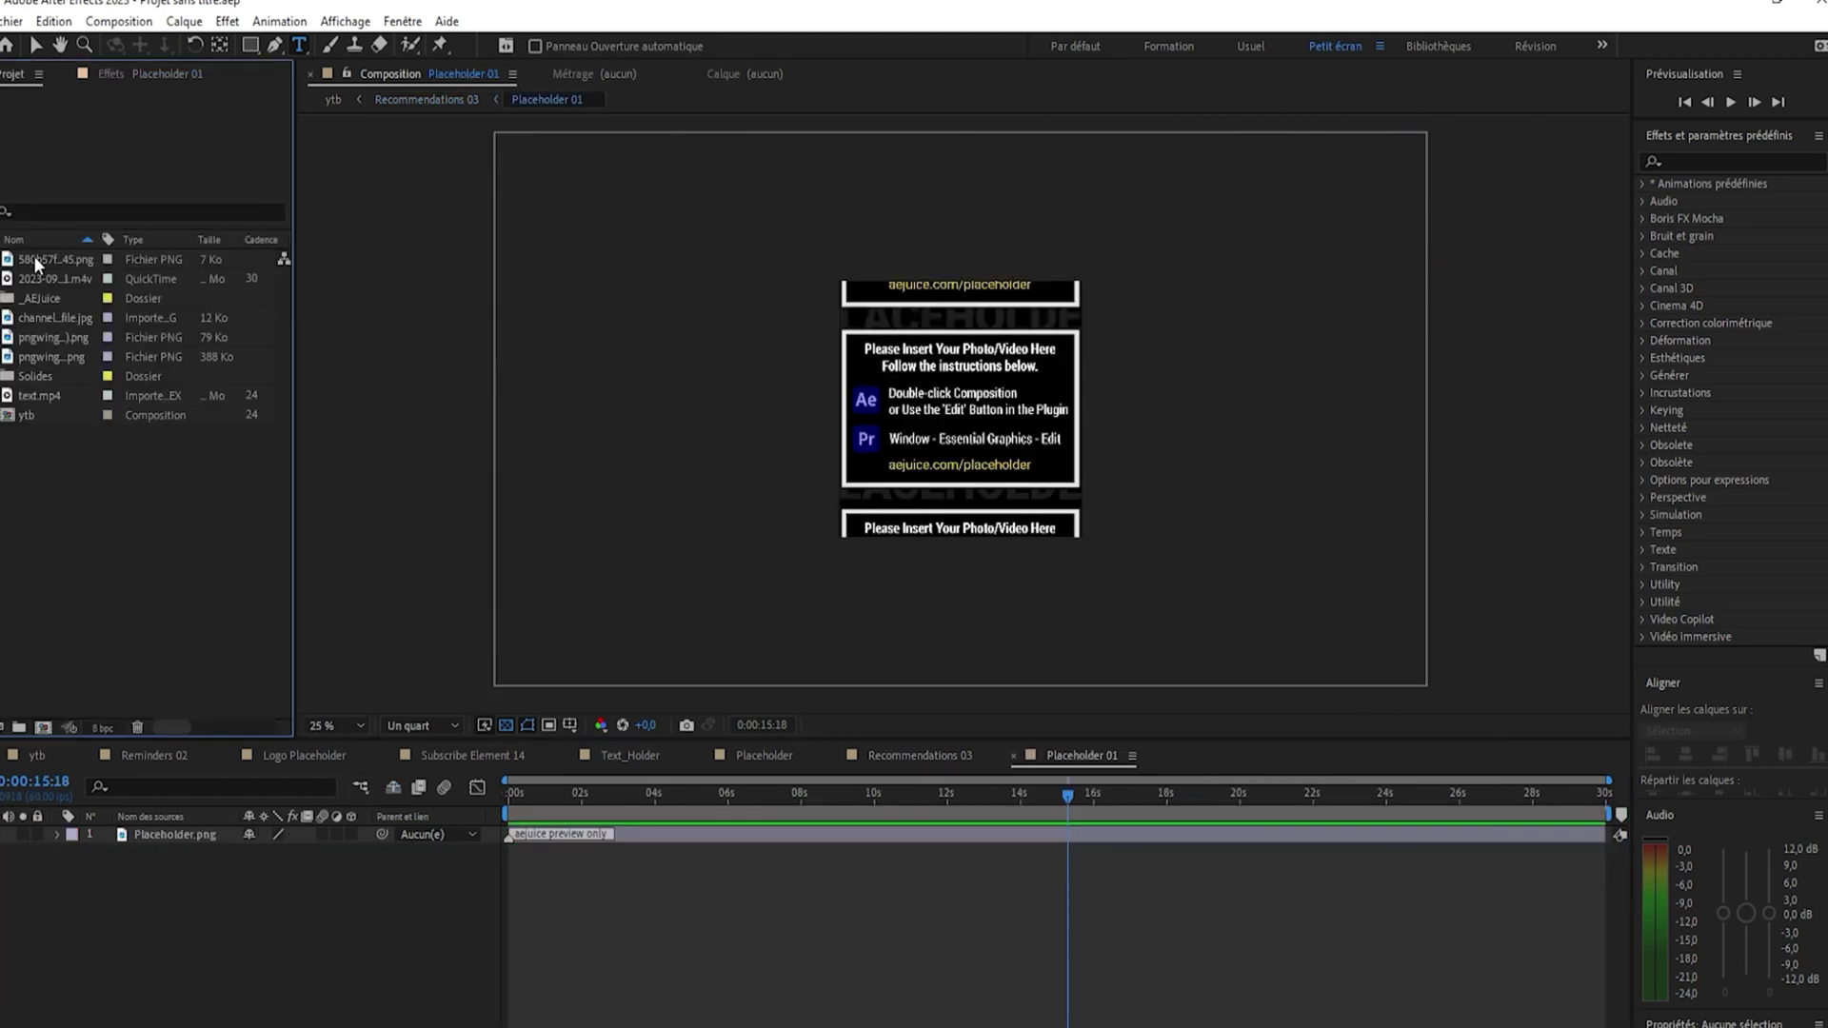
left_click_drag(44, 326, 130, 838)
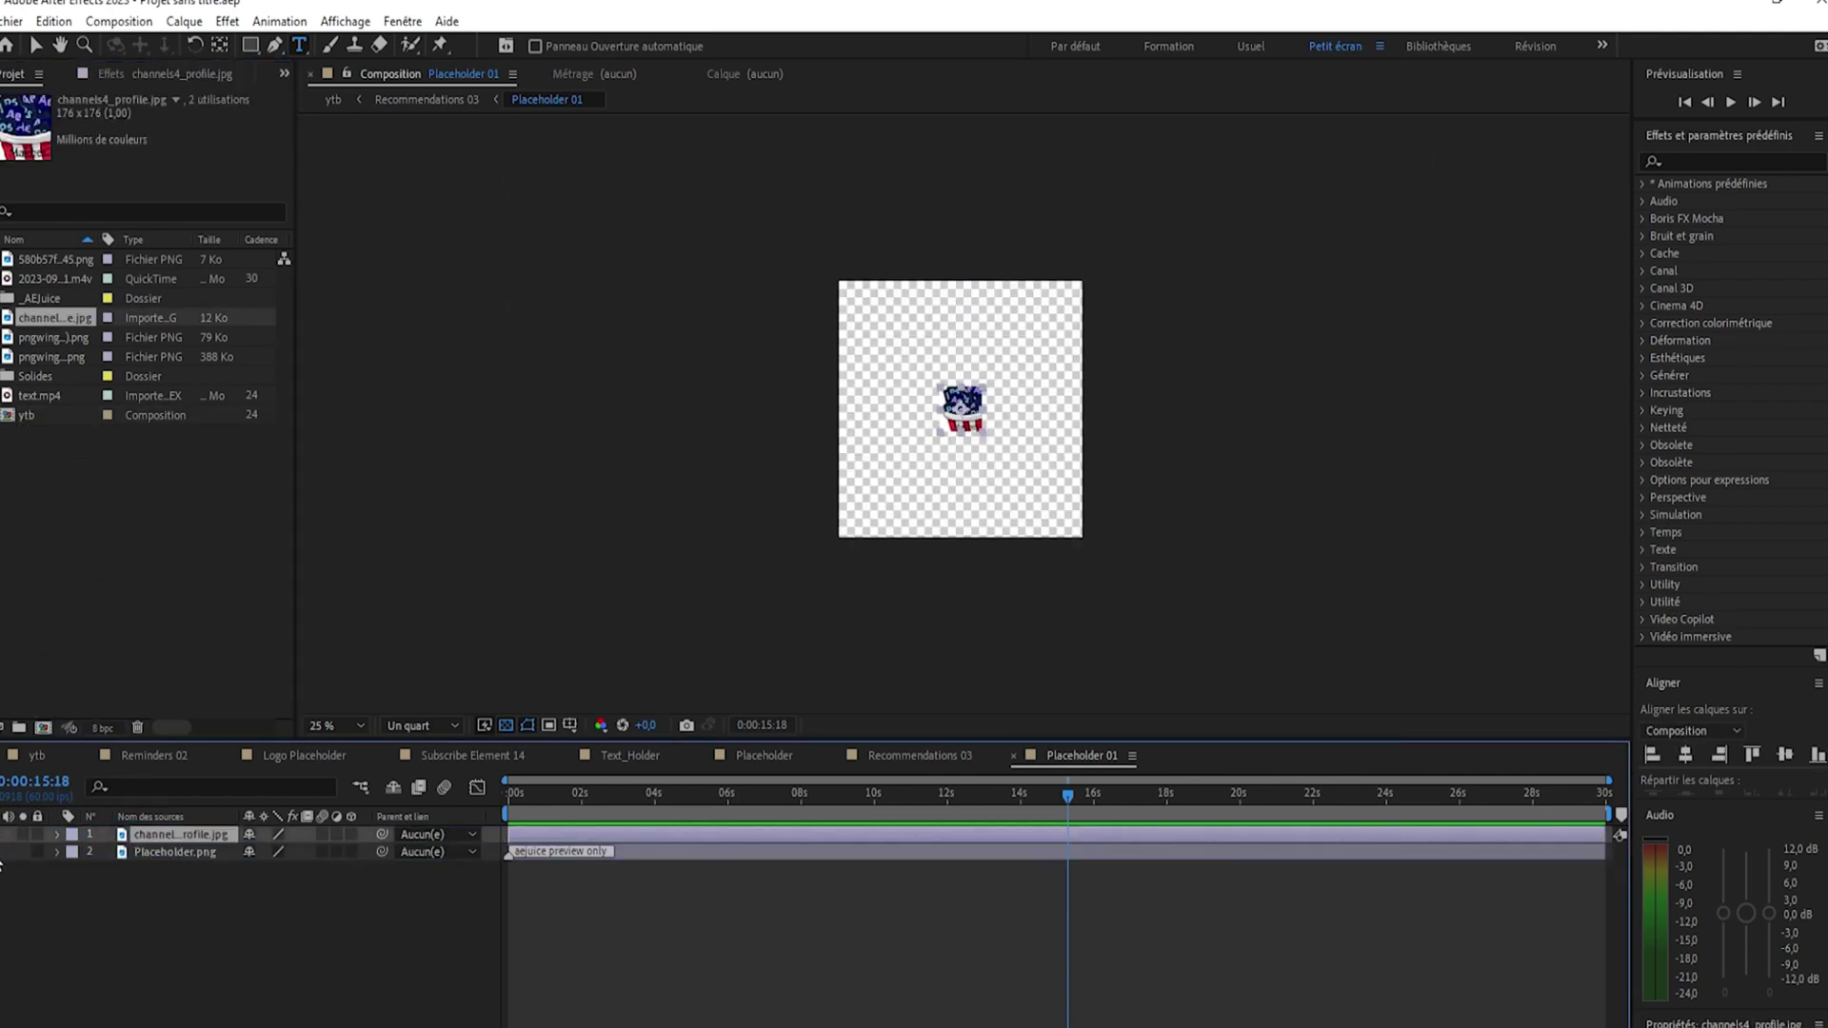
left_click(411, 101)
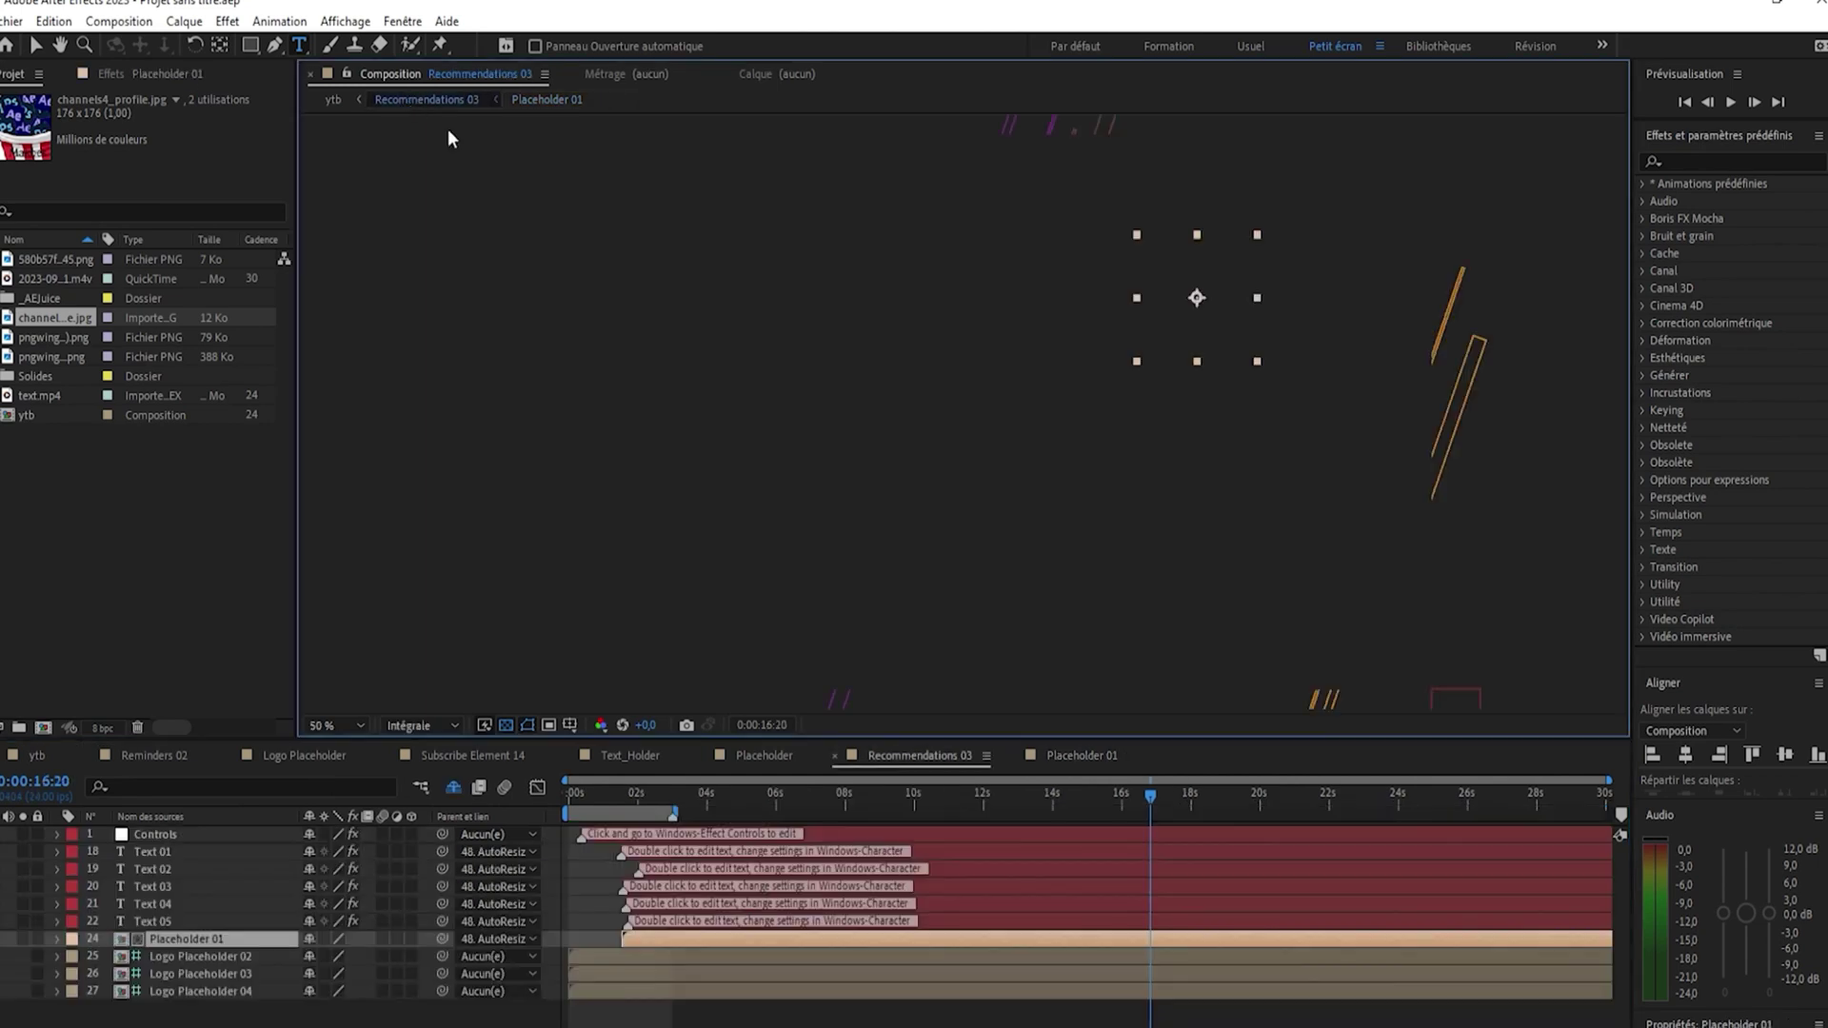
Scale the profile picture in Placeholder 01 to 574% so it fills the frame, and return to Recommendations 03
double_click(190, 937)
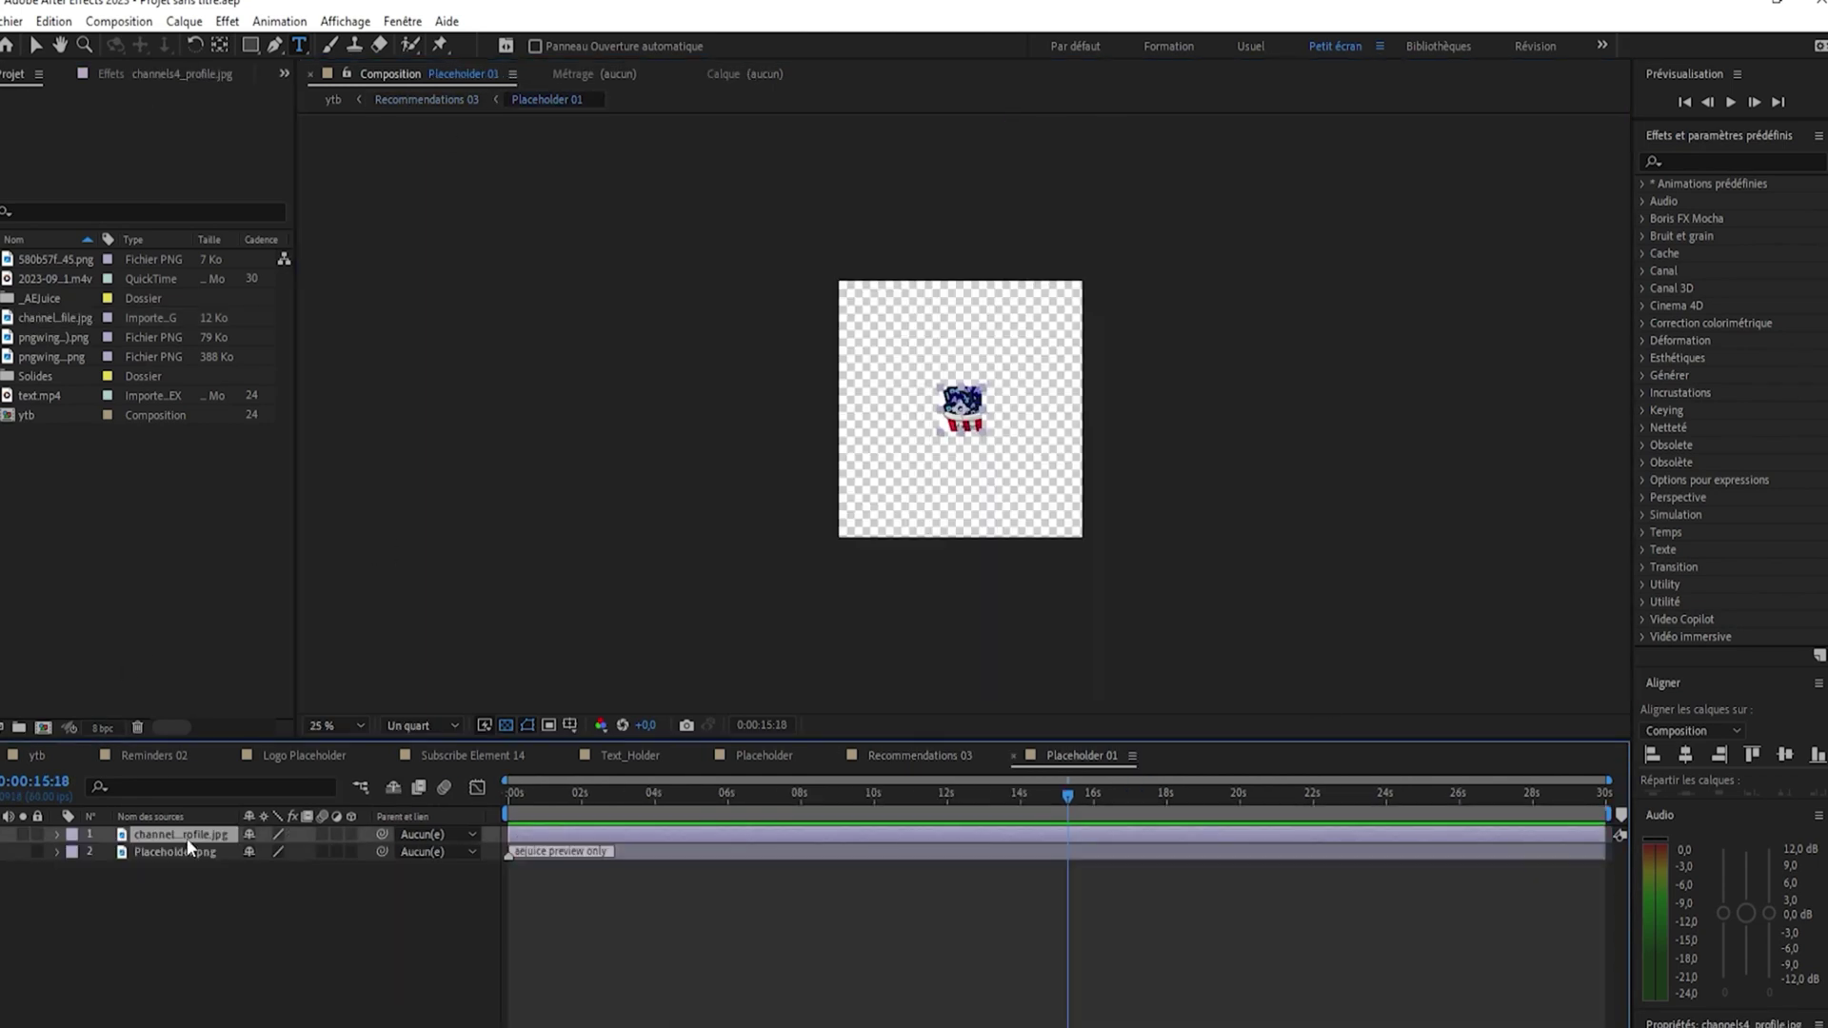
key("s")
left_click_drag(266, 850, 775, 894)
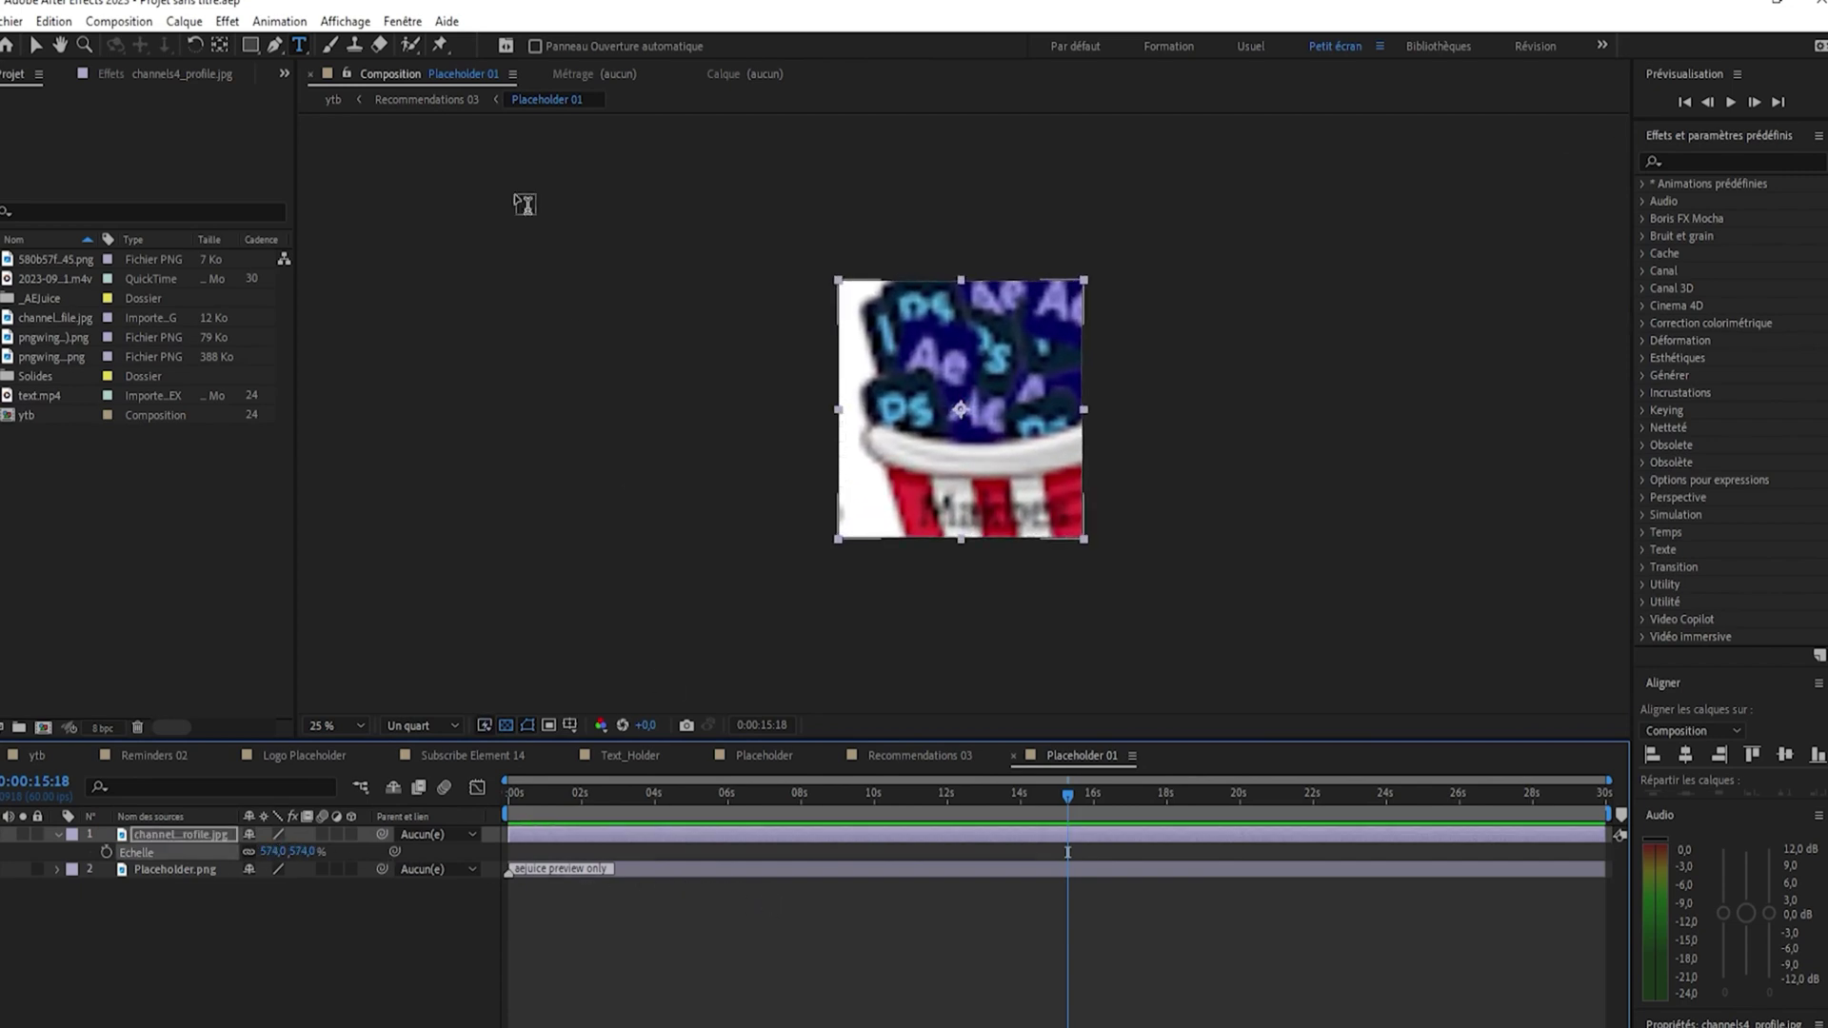
left_click(428, 101)
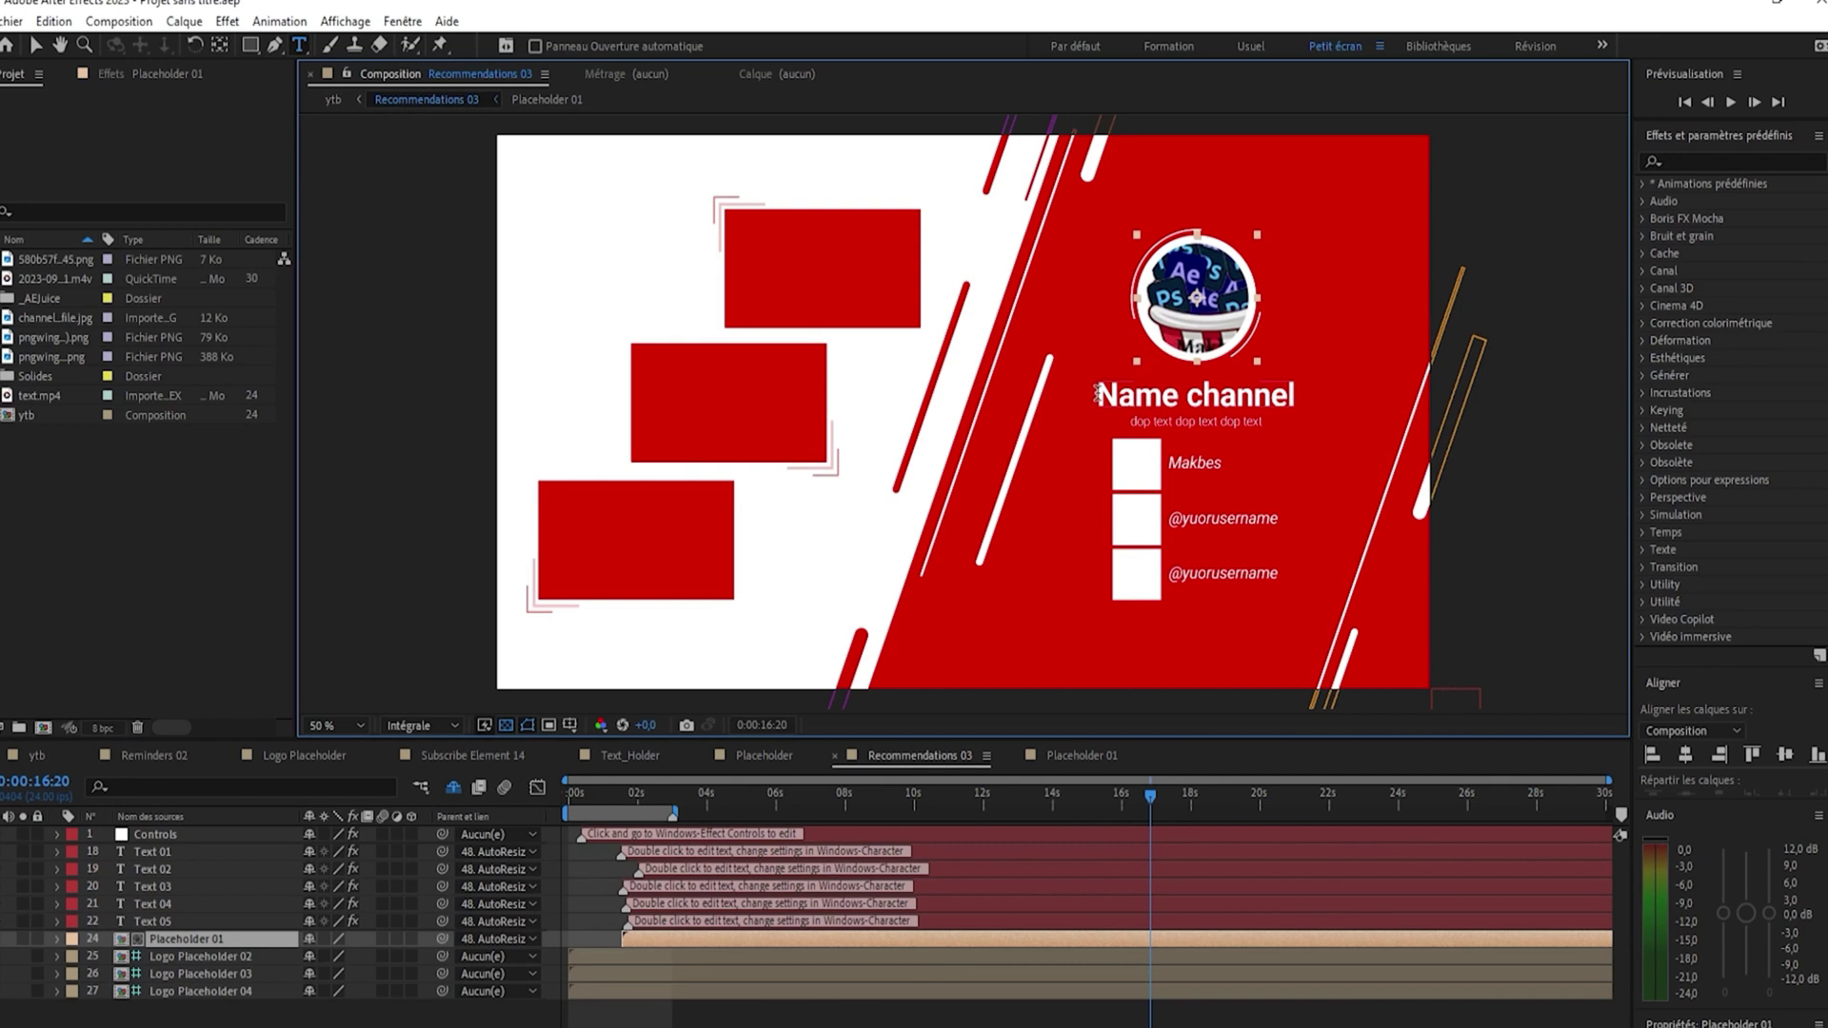
Replace the "Name channel" title in Recommendations 03 with "Makbes"
left_click_drag(1100, 393, 1312, 396)
type("Makbes")
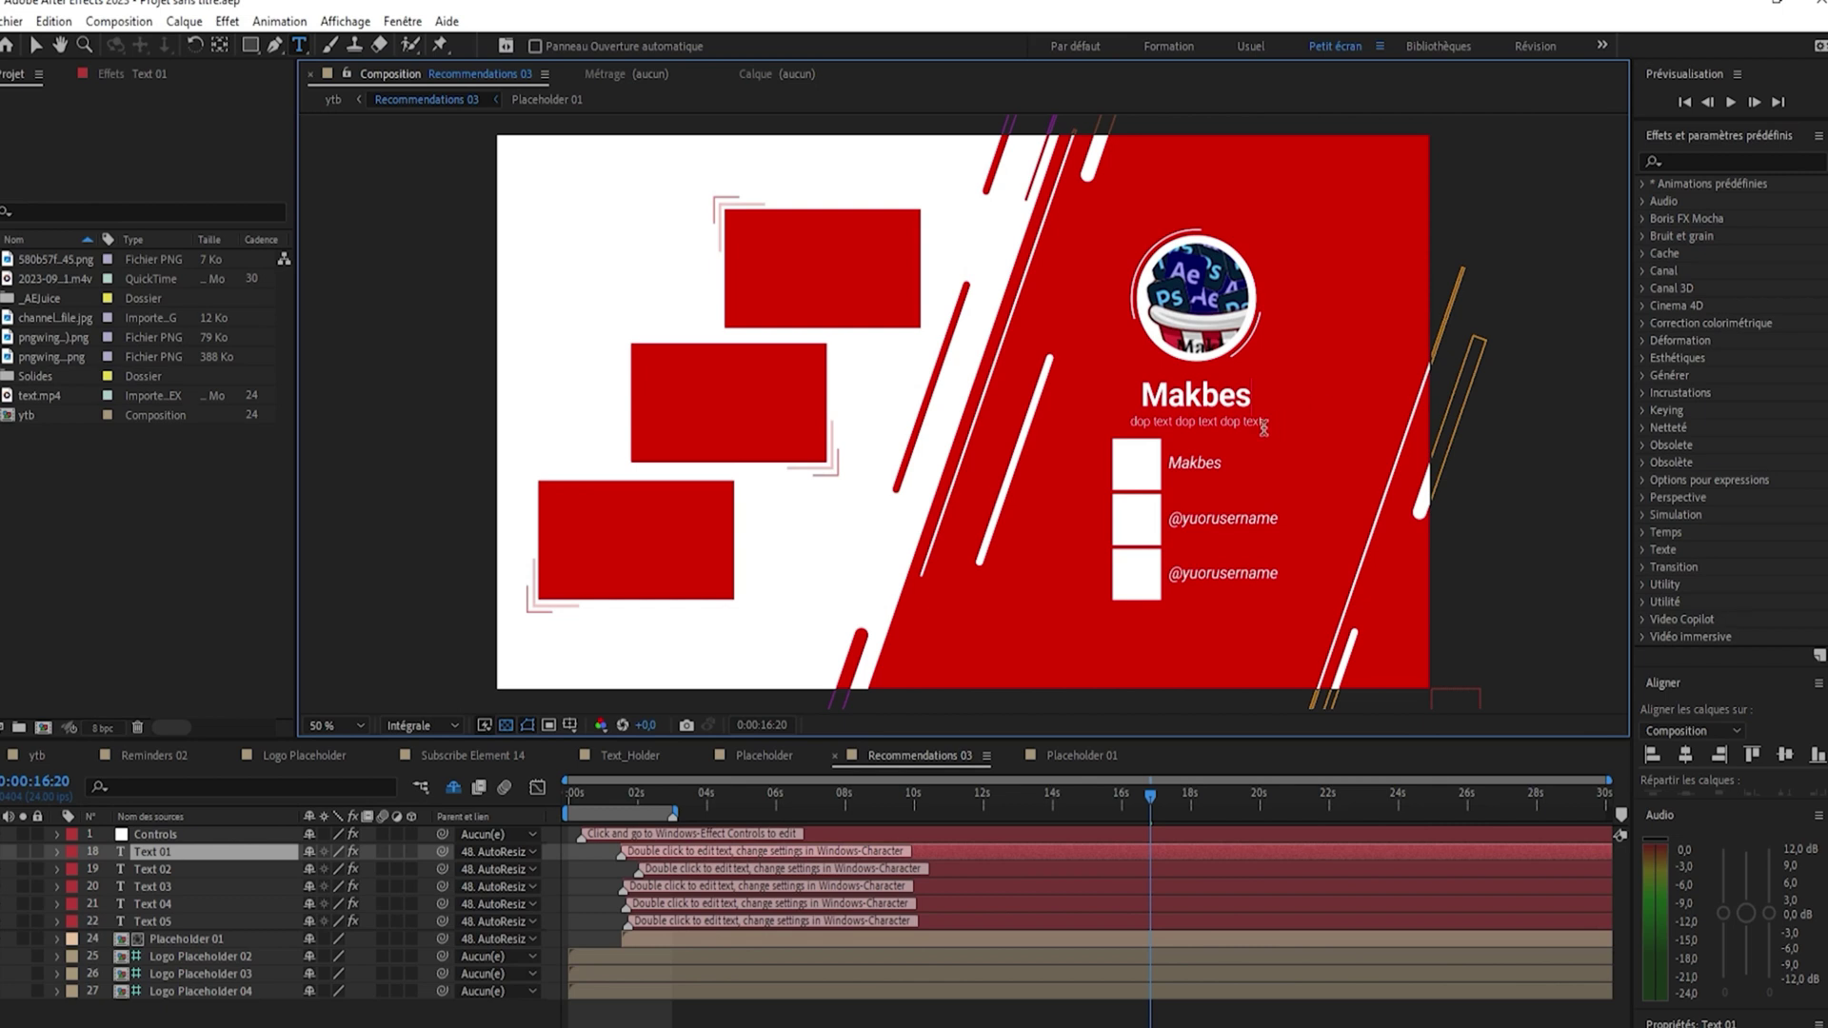
key("ctrl+a")
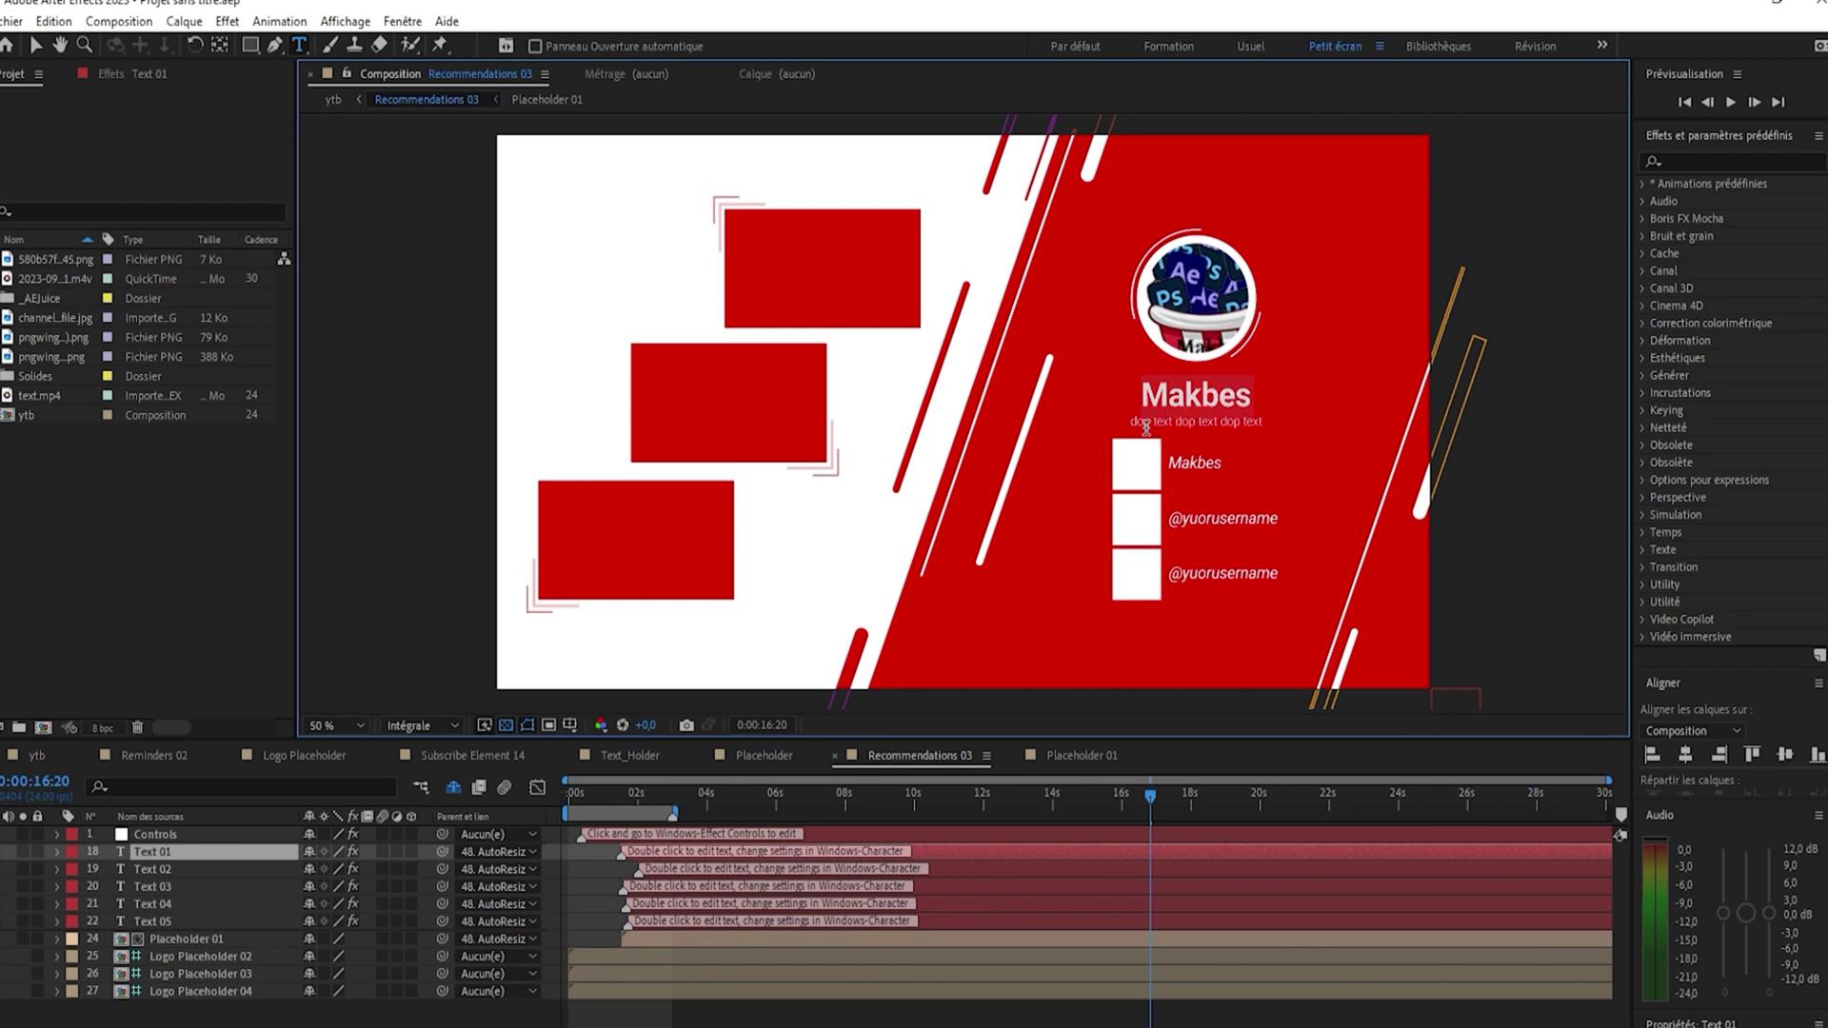
left_click(1154, 423)
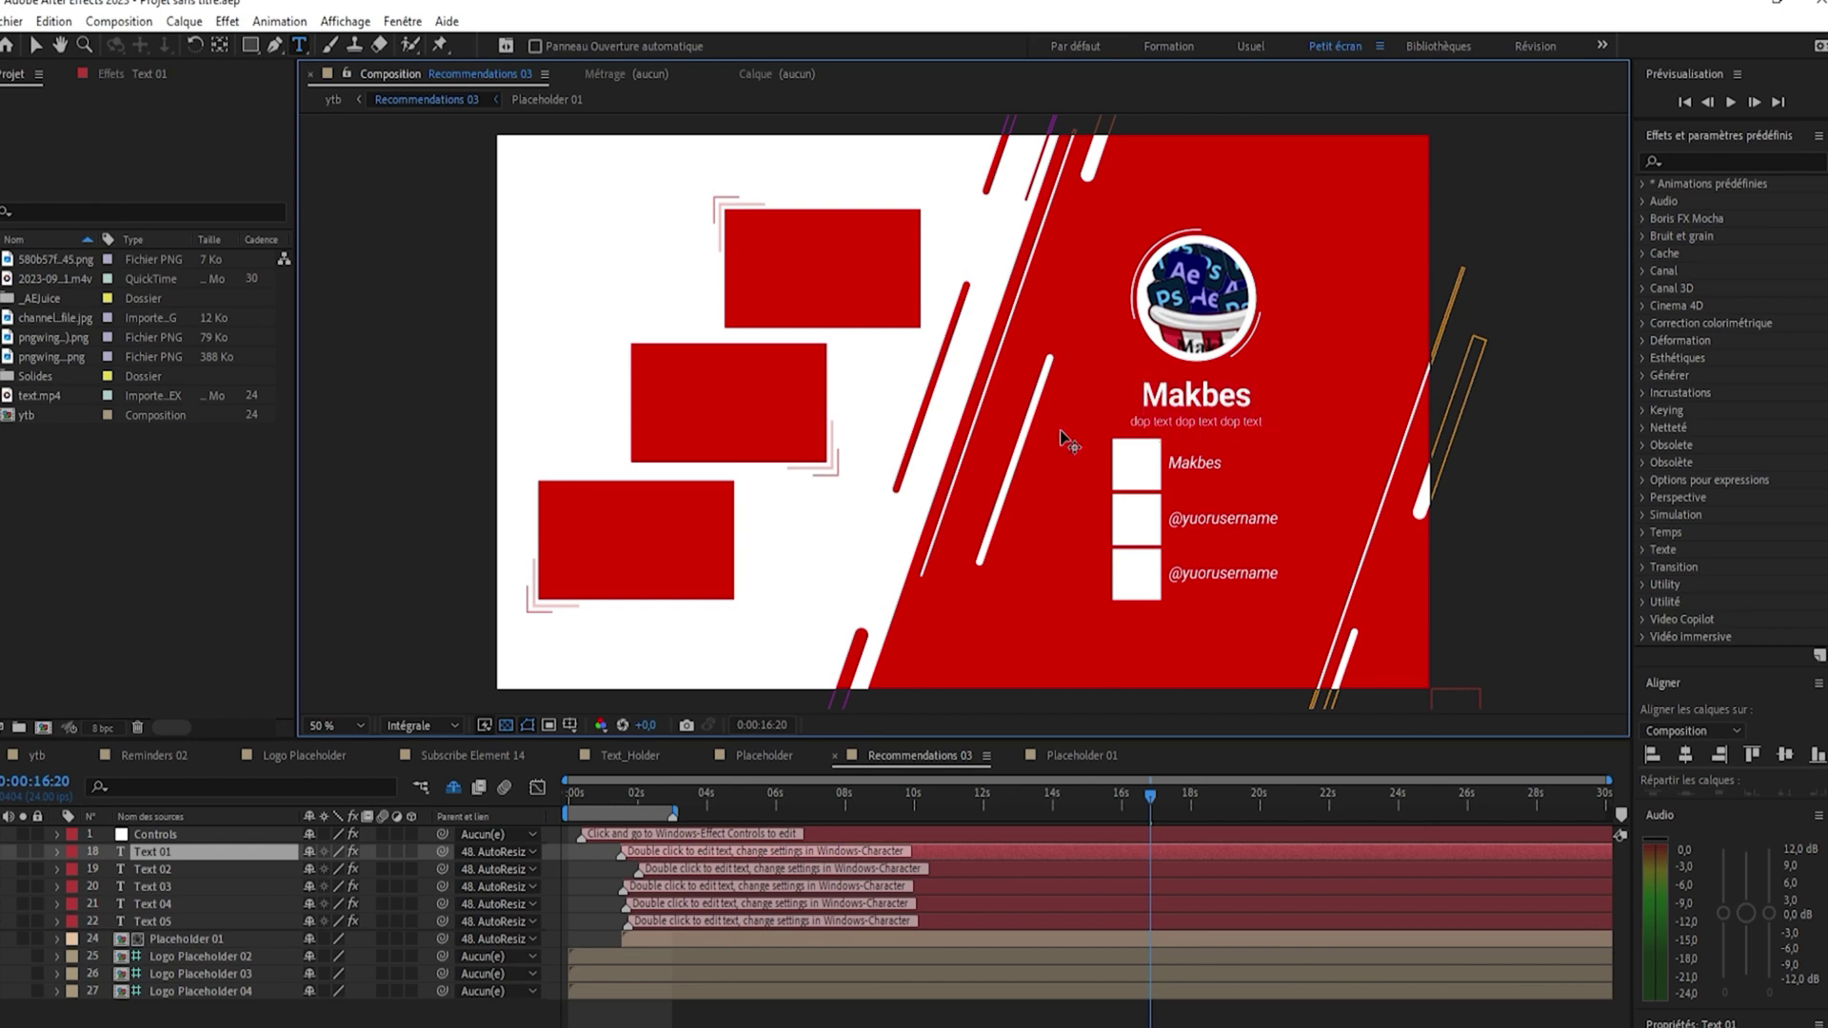
key("Return")
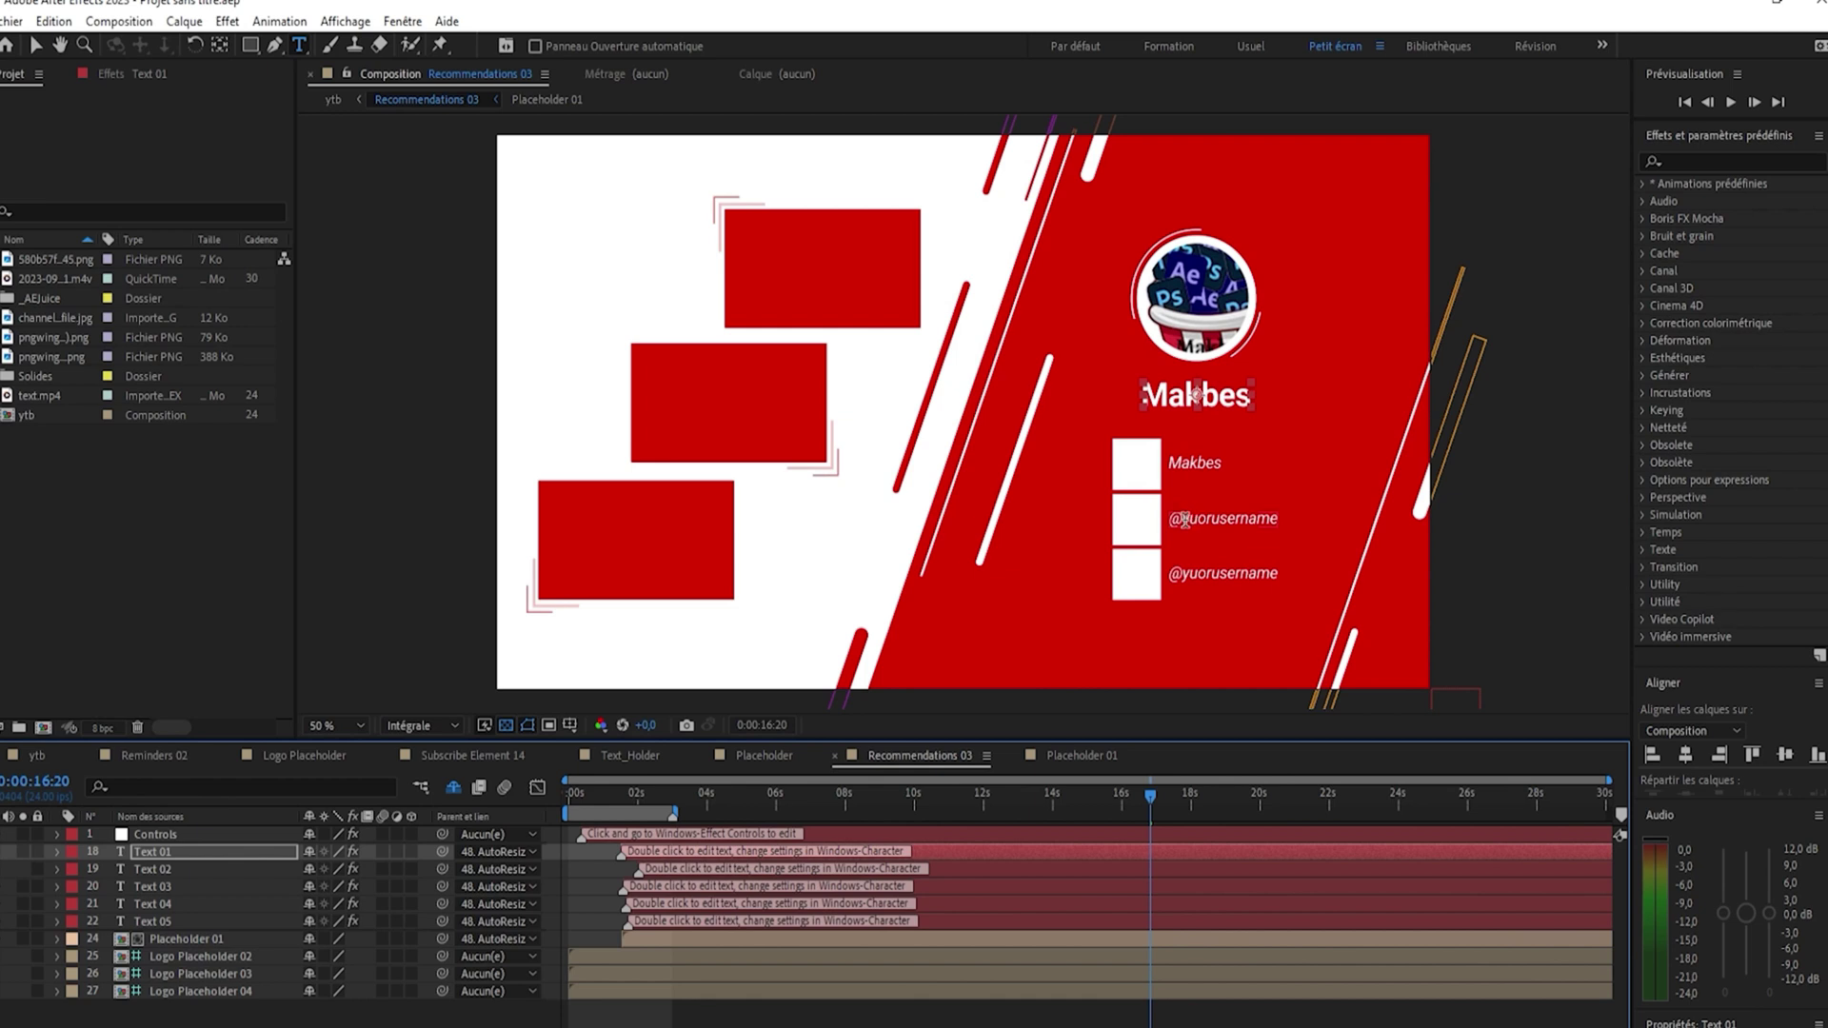
left_click(1223, 519)
double_click(1223, 520)
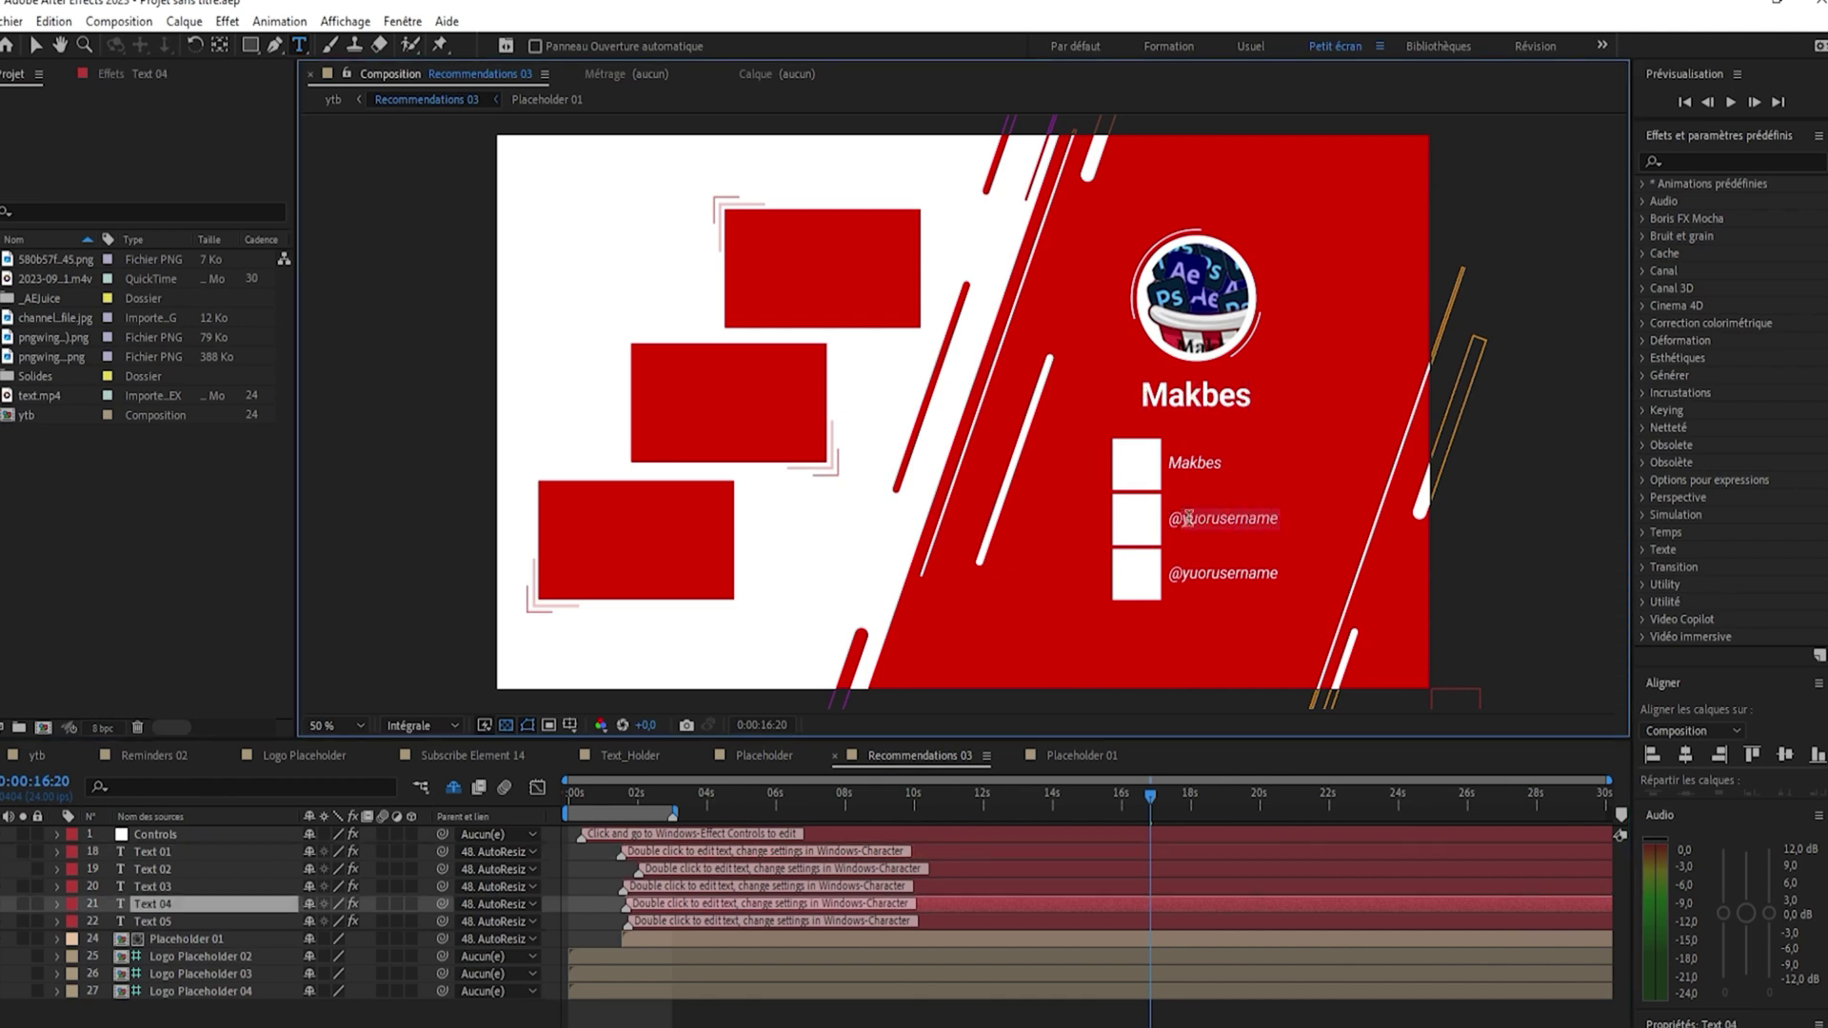
left_click_drag(1169, 519, 1300, 522)
type("bess")
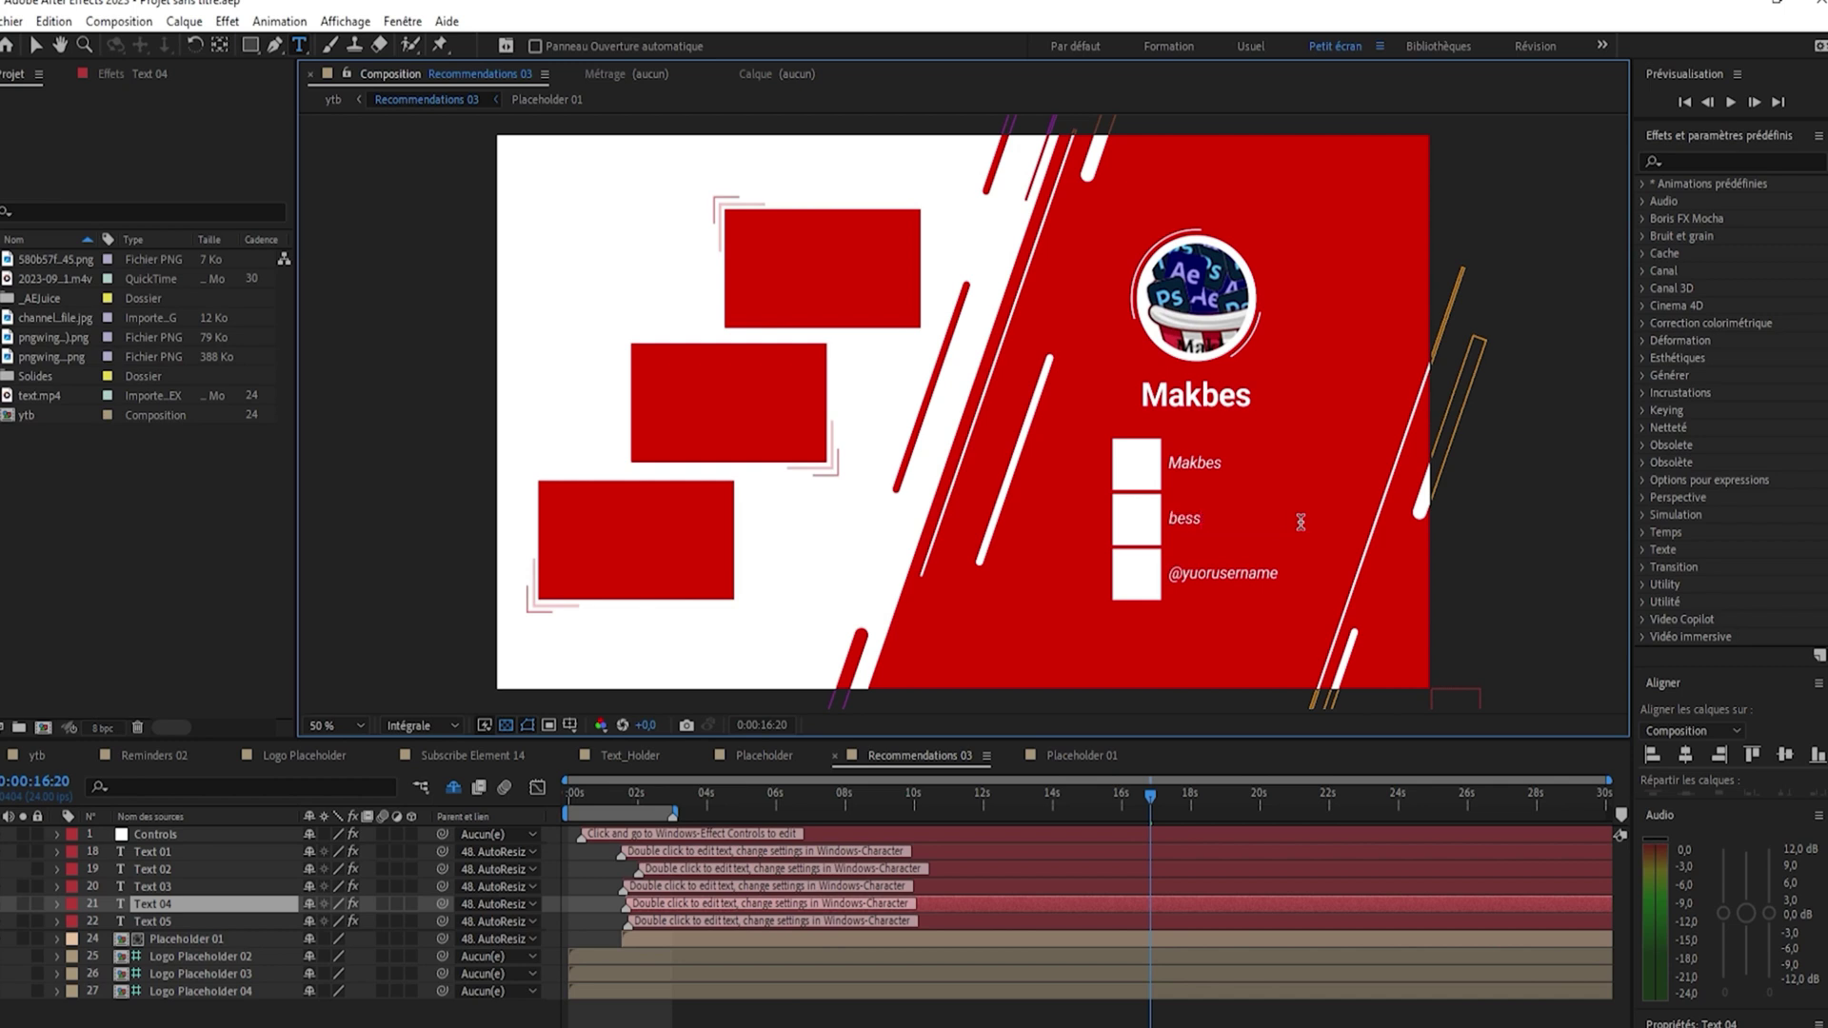
type("tBesstyle")
left_click(148, 921)
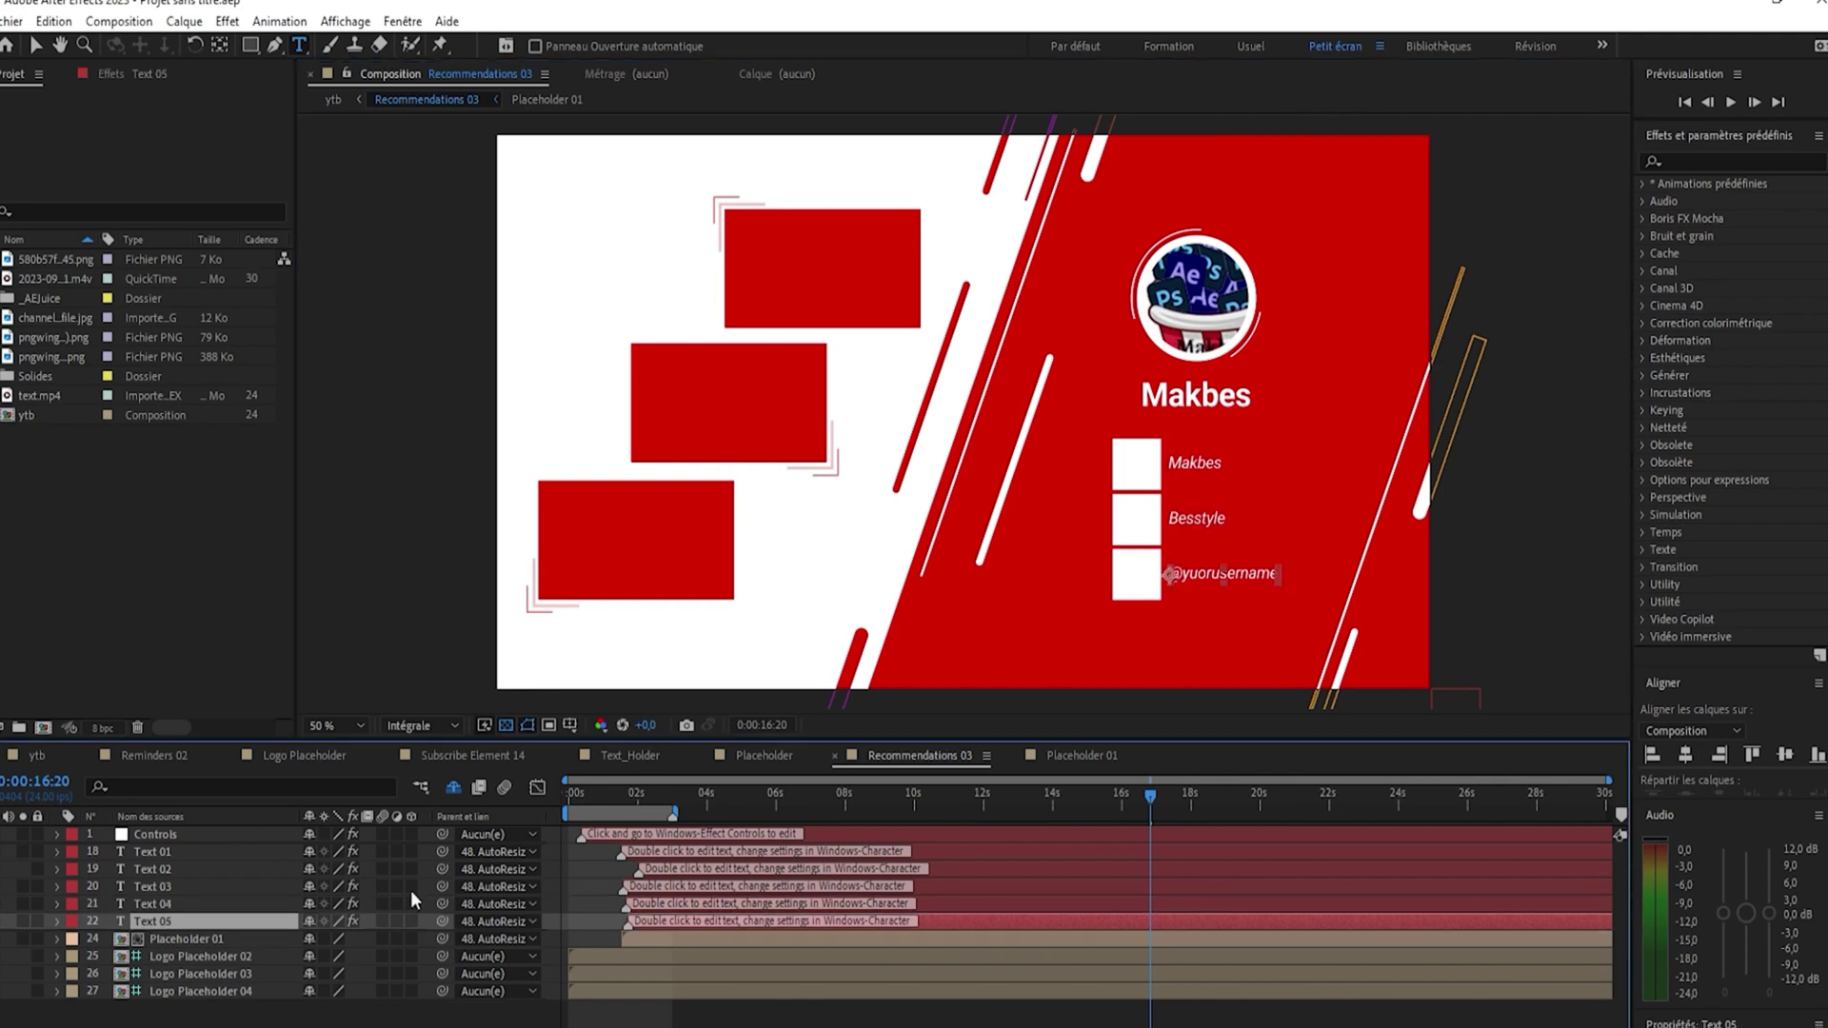
left_click_drag(1173, 569, 1289, 576)
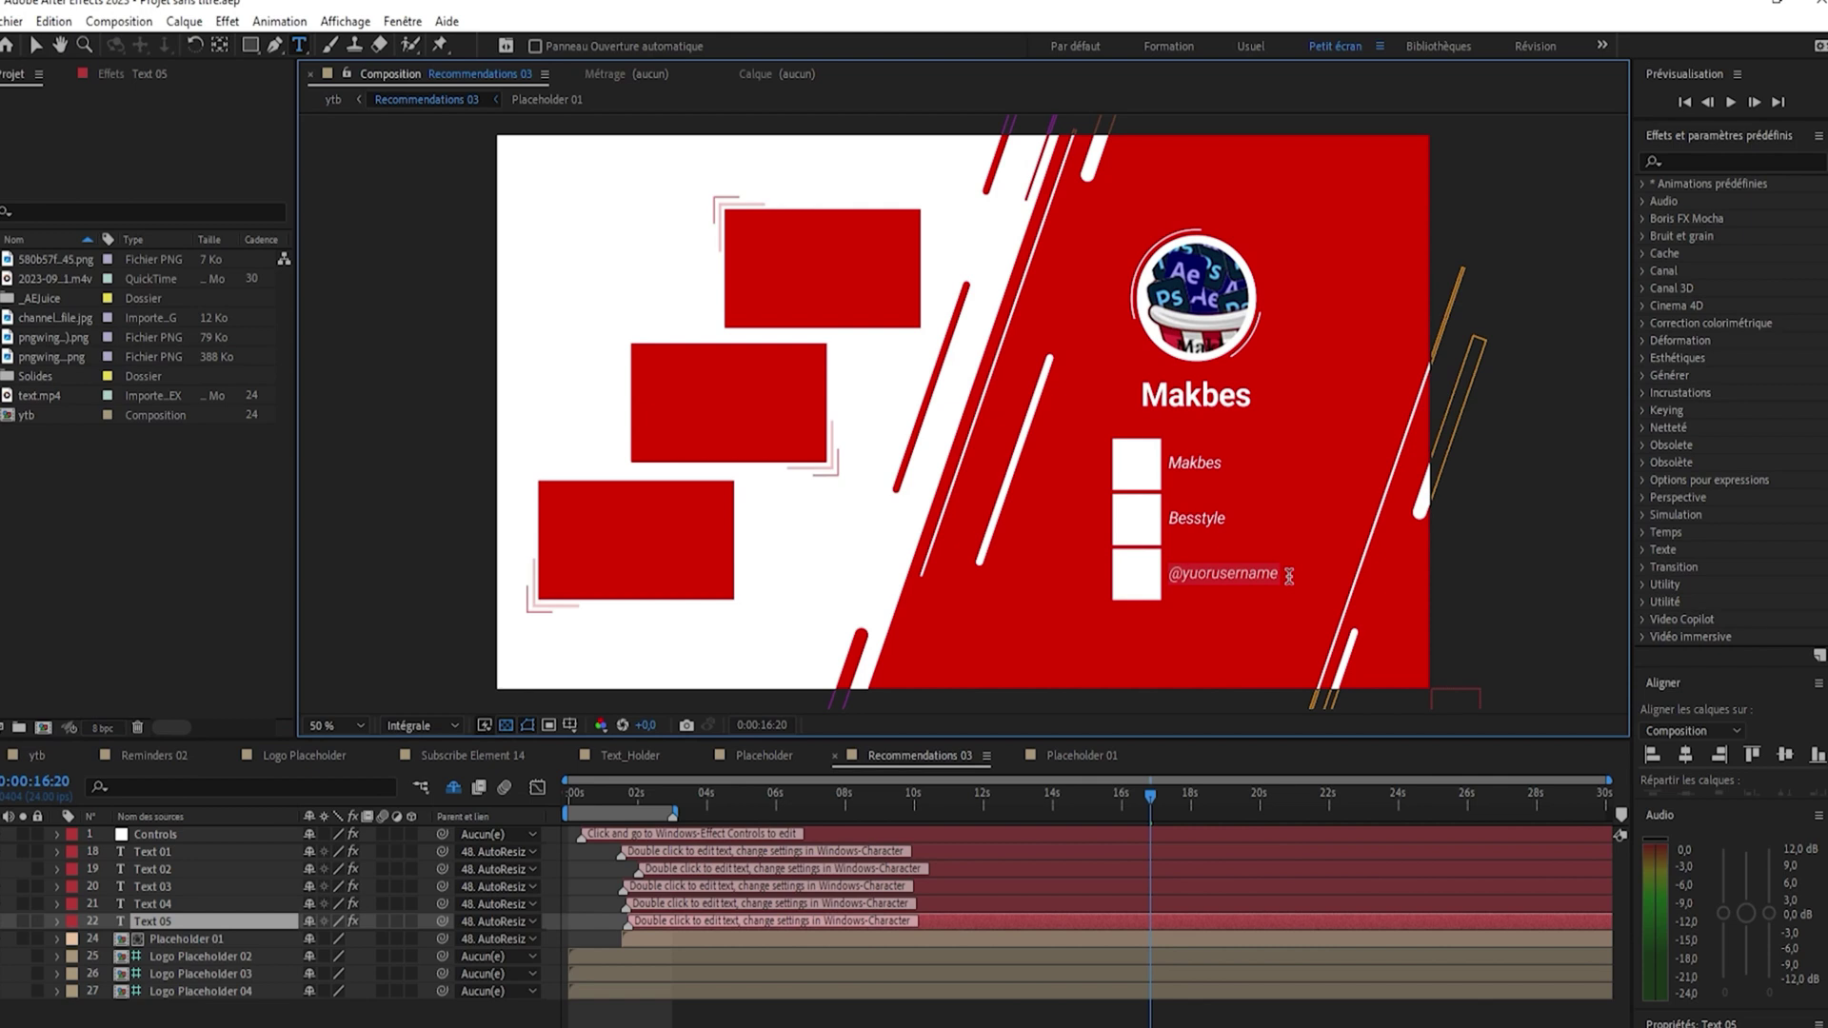
type("besdesi")
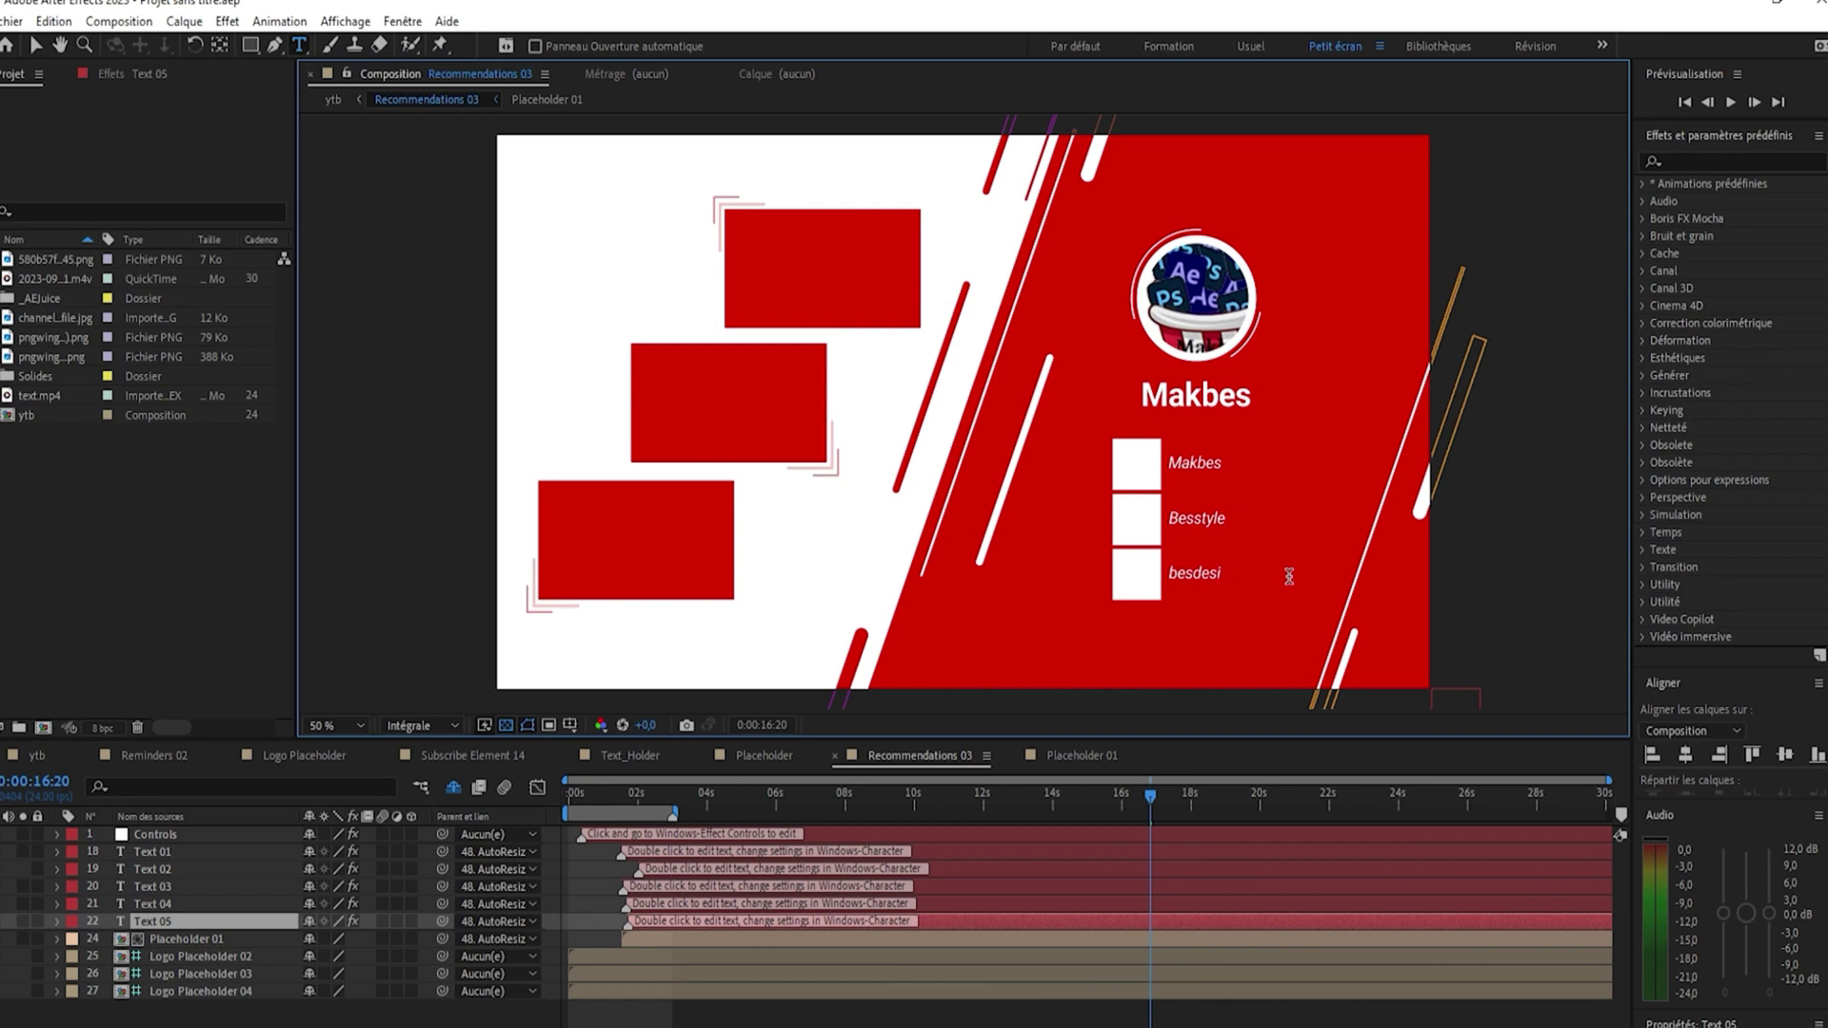
type("Besdesignphotogr")
type("aphy")
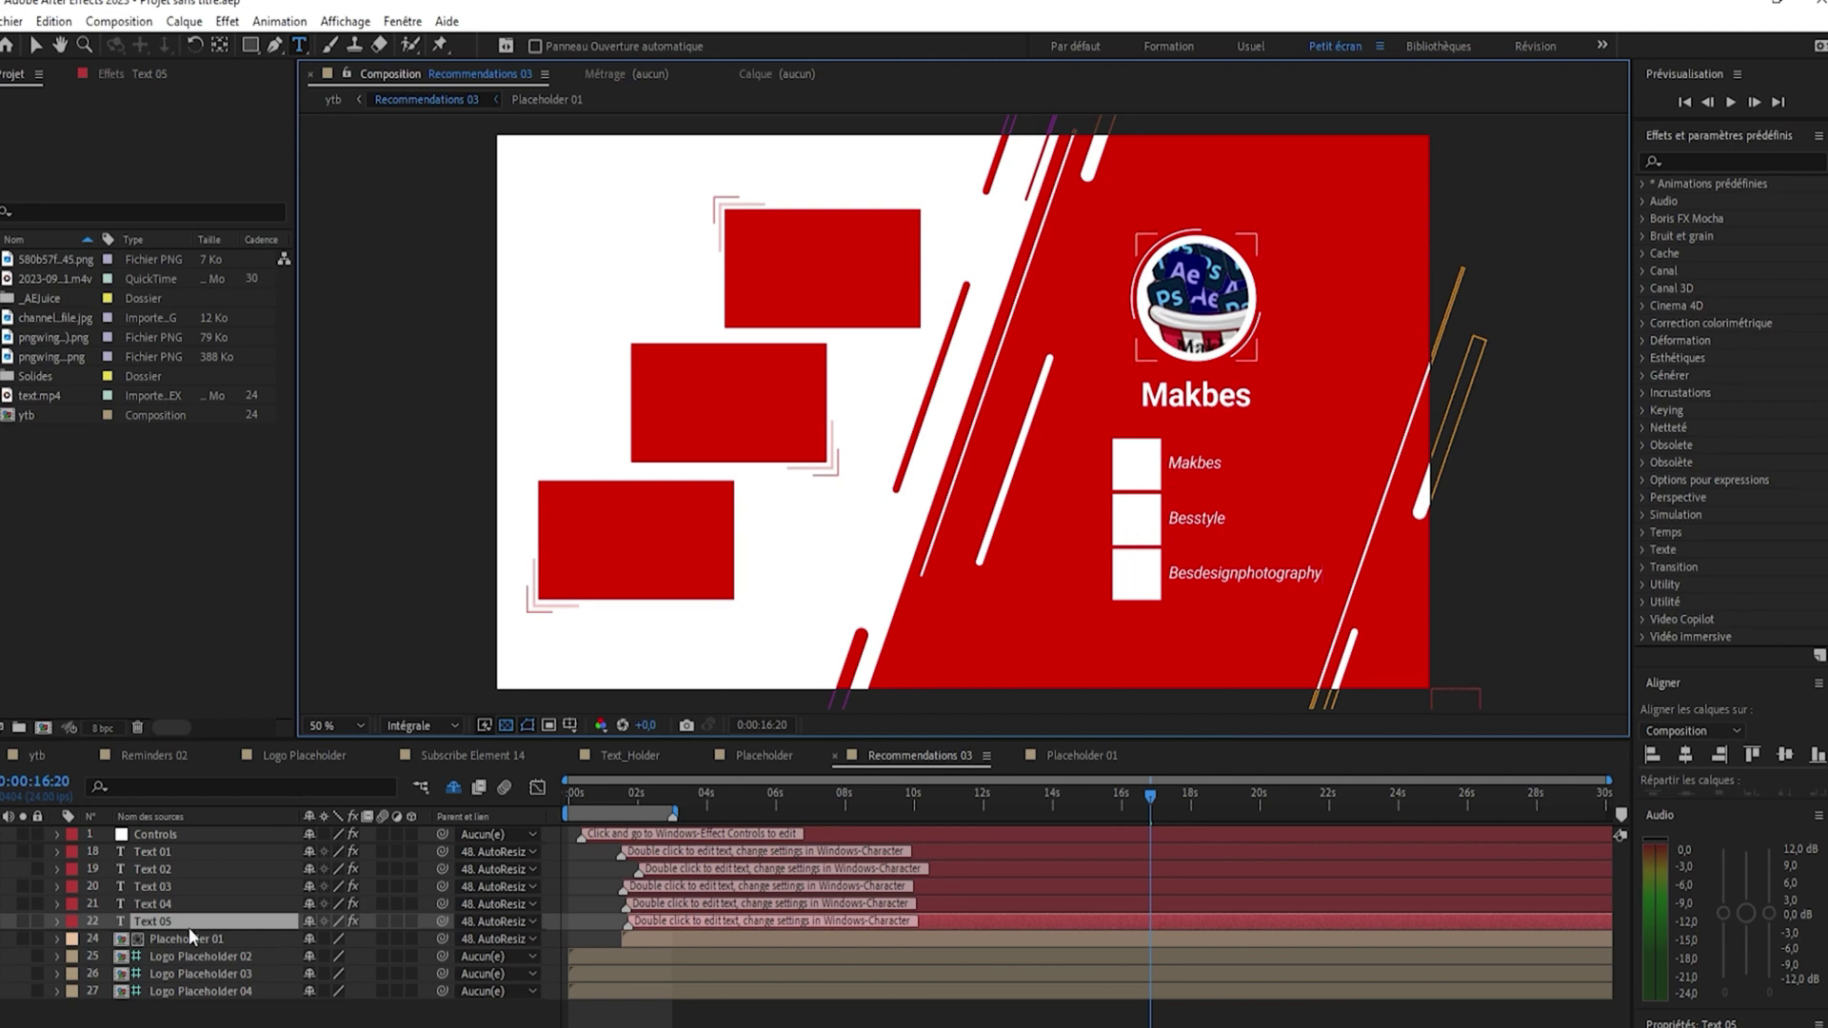
key("Escape")
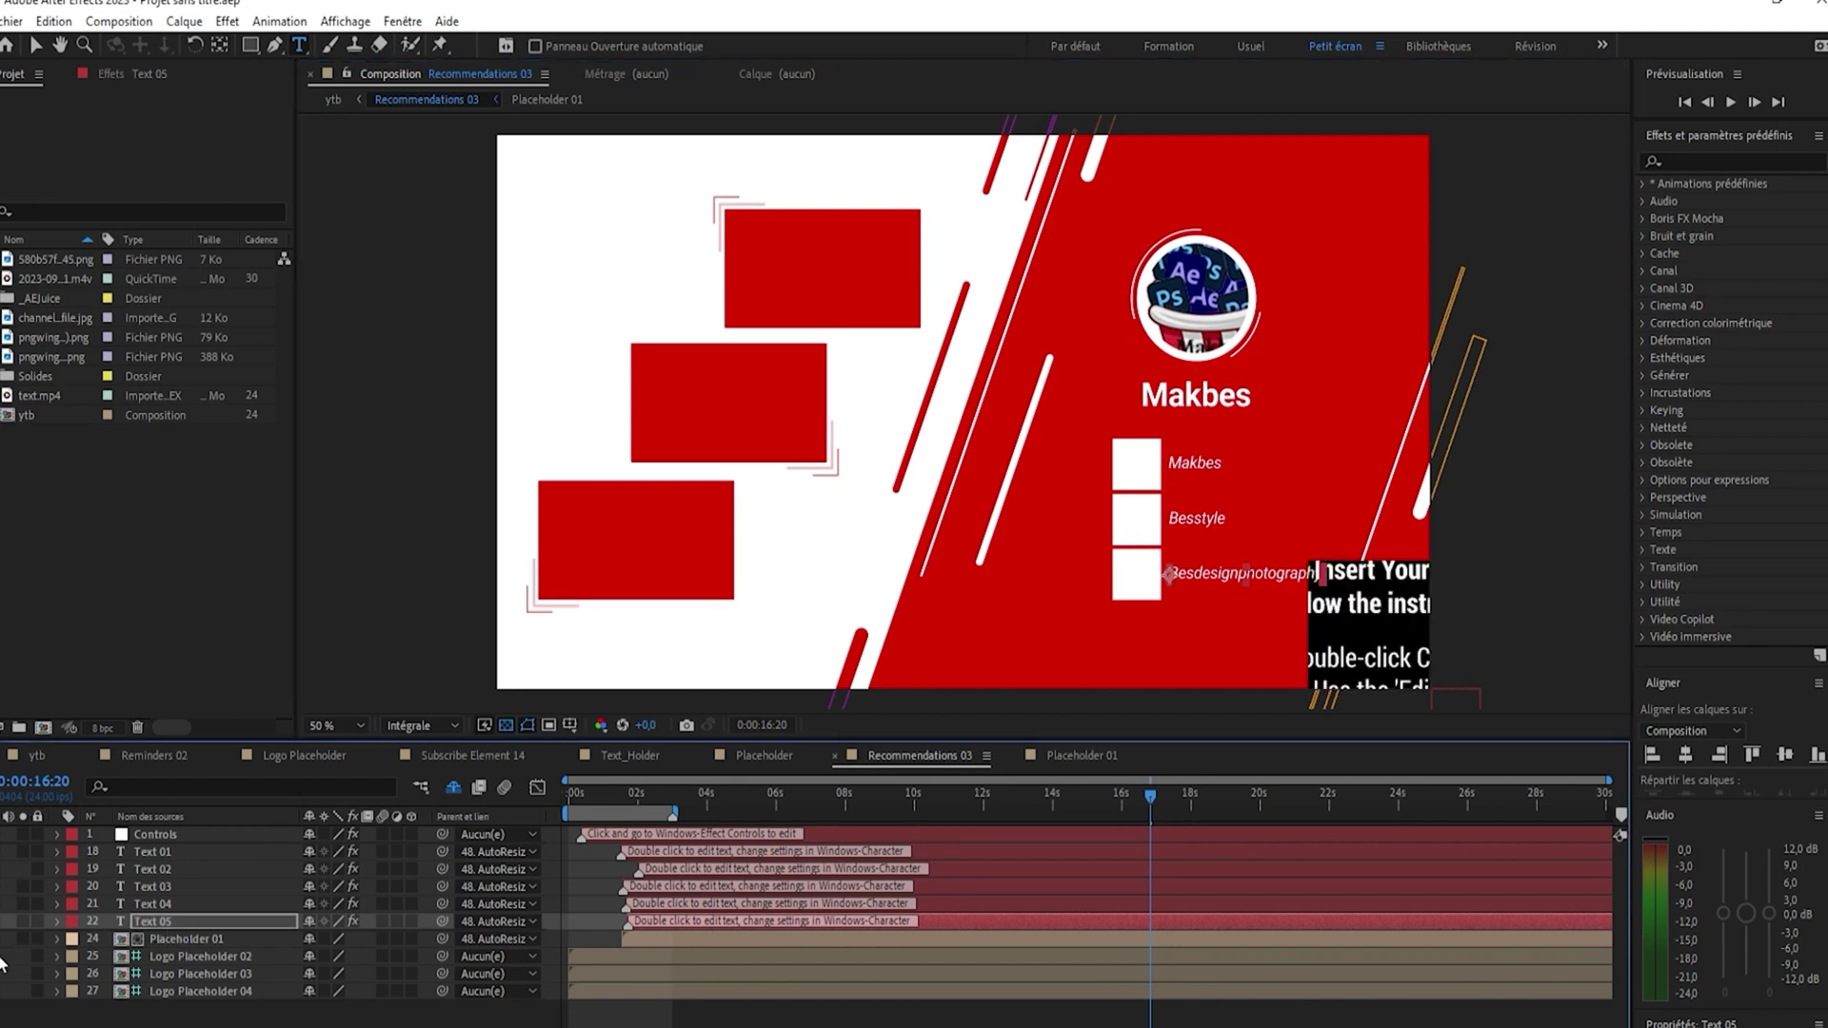
Add the YouTube logo 580b57fcd9996e24bc43c545.png above Placeholder.png in the Logo Placeholder 02 composition and return to Recommendations 03
left_click(195, 956)
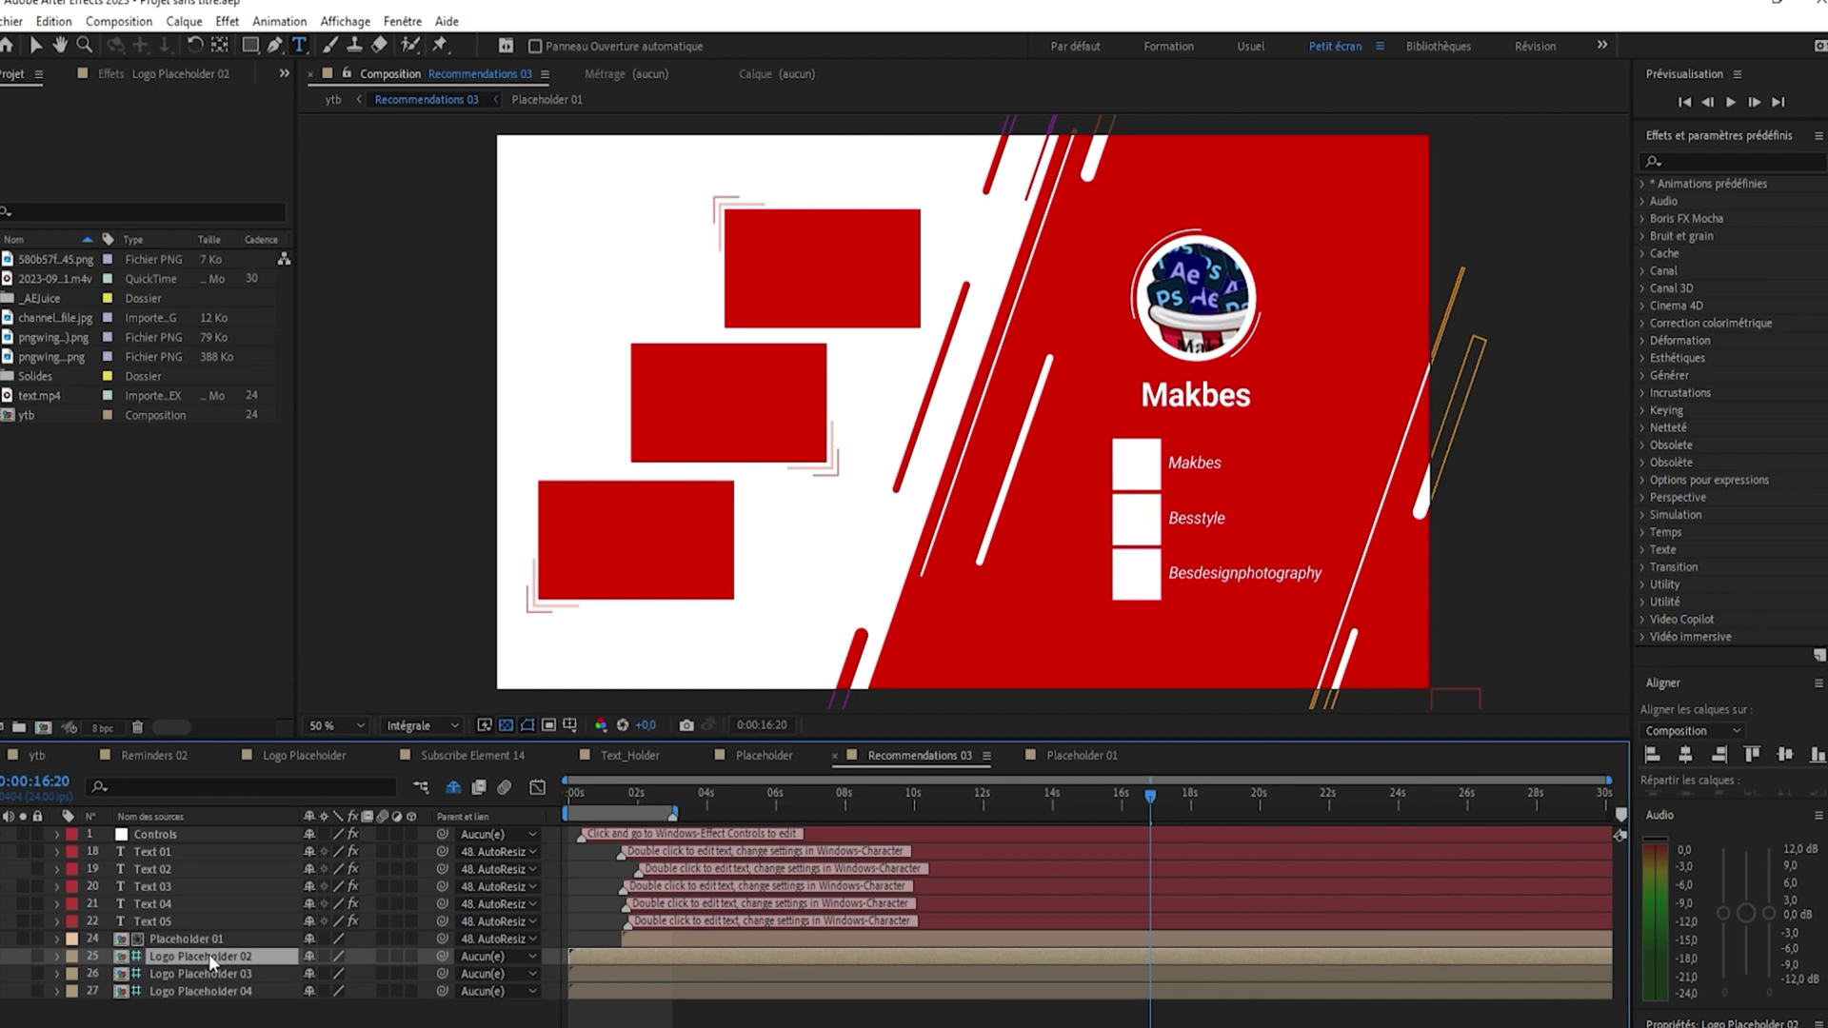
double_click(209, 956)
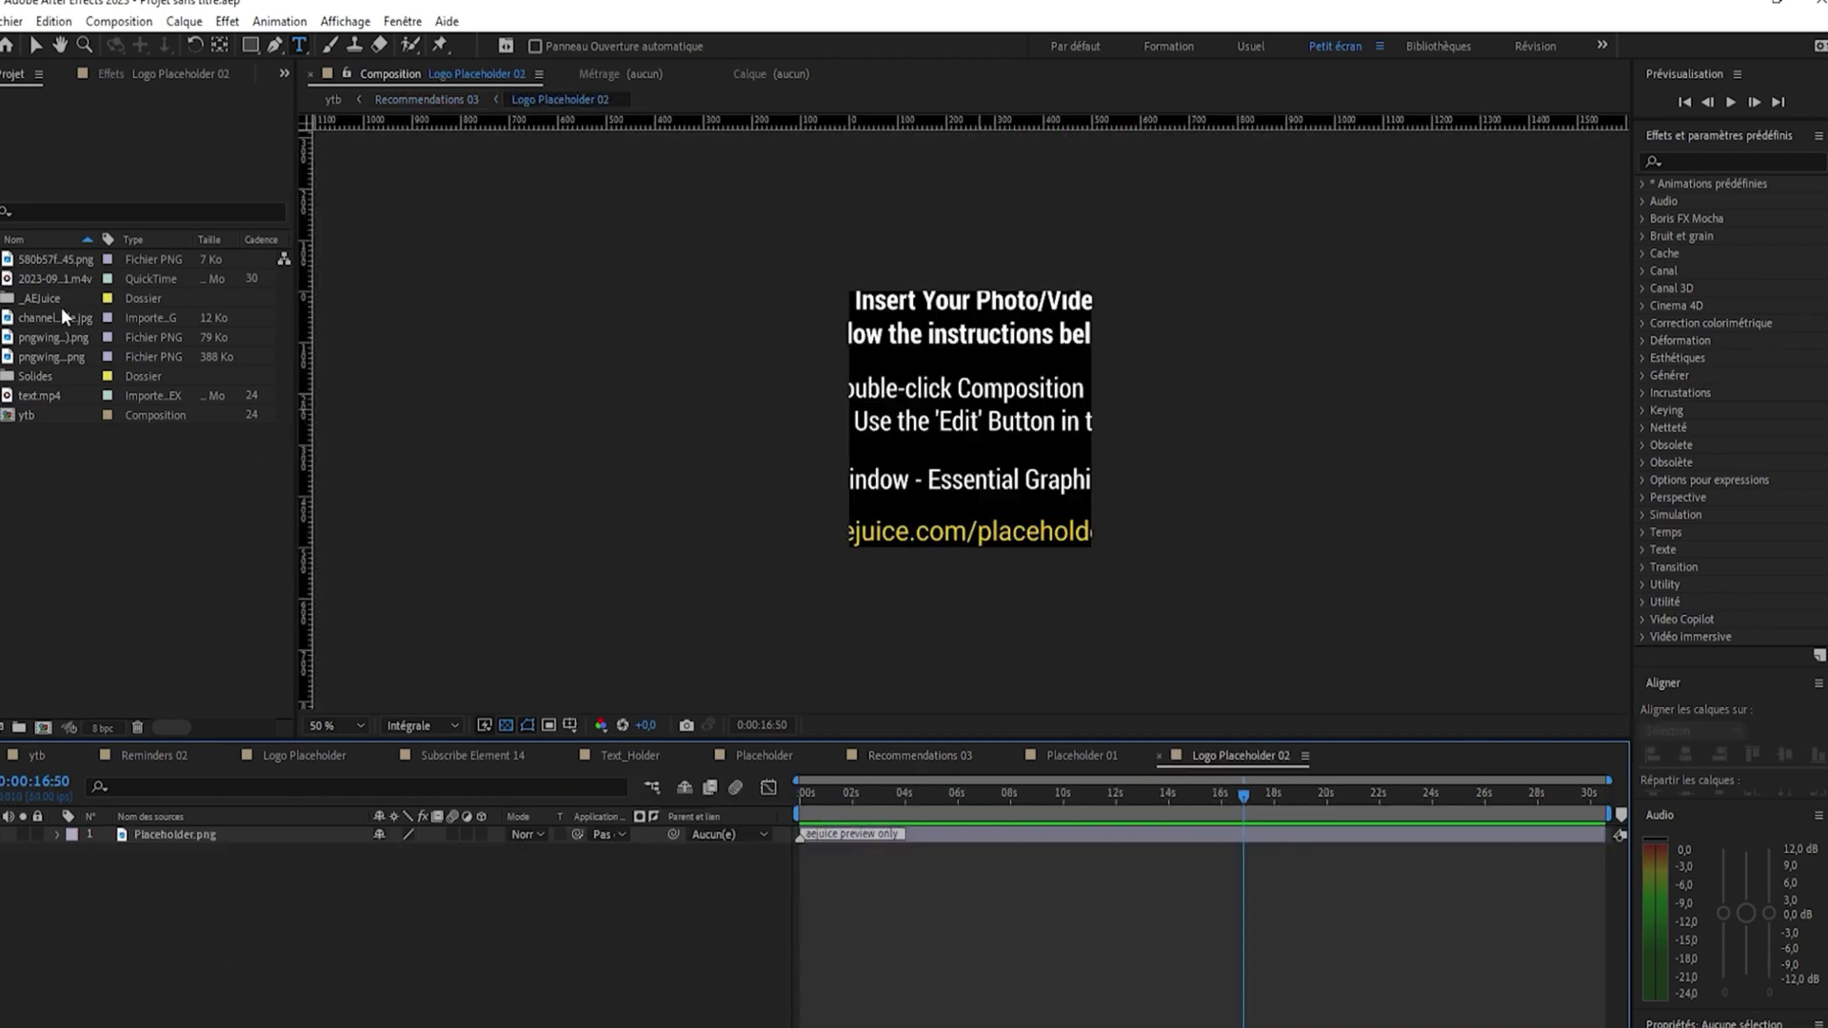
left_click(51, 339)
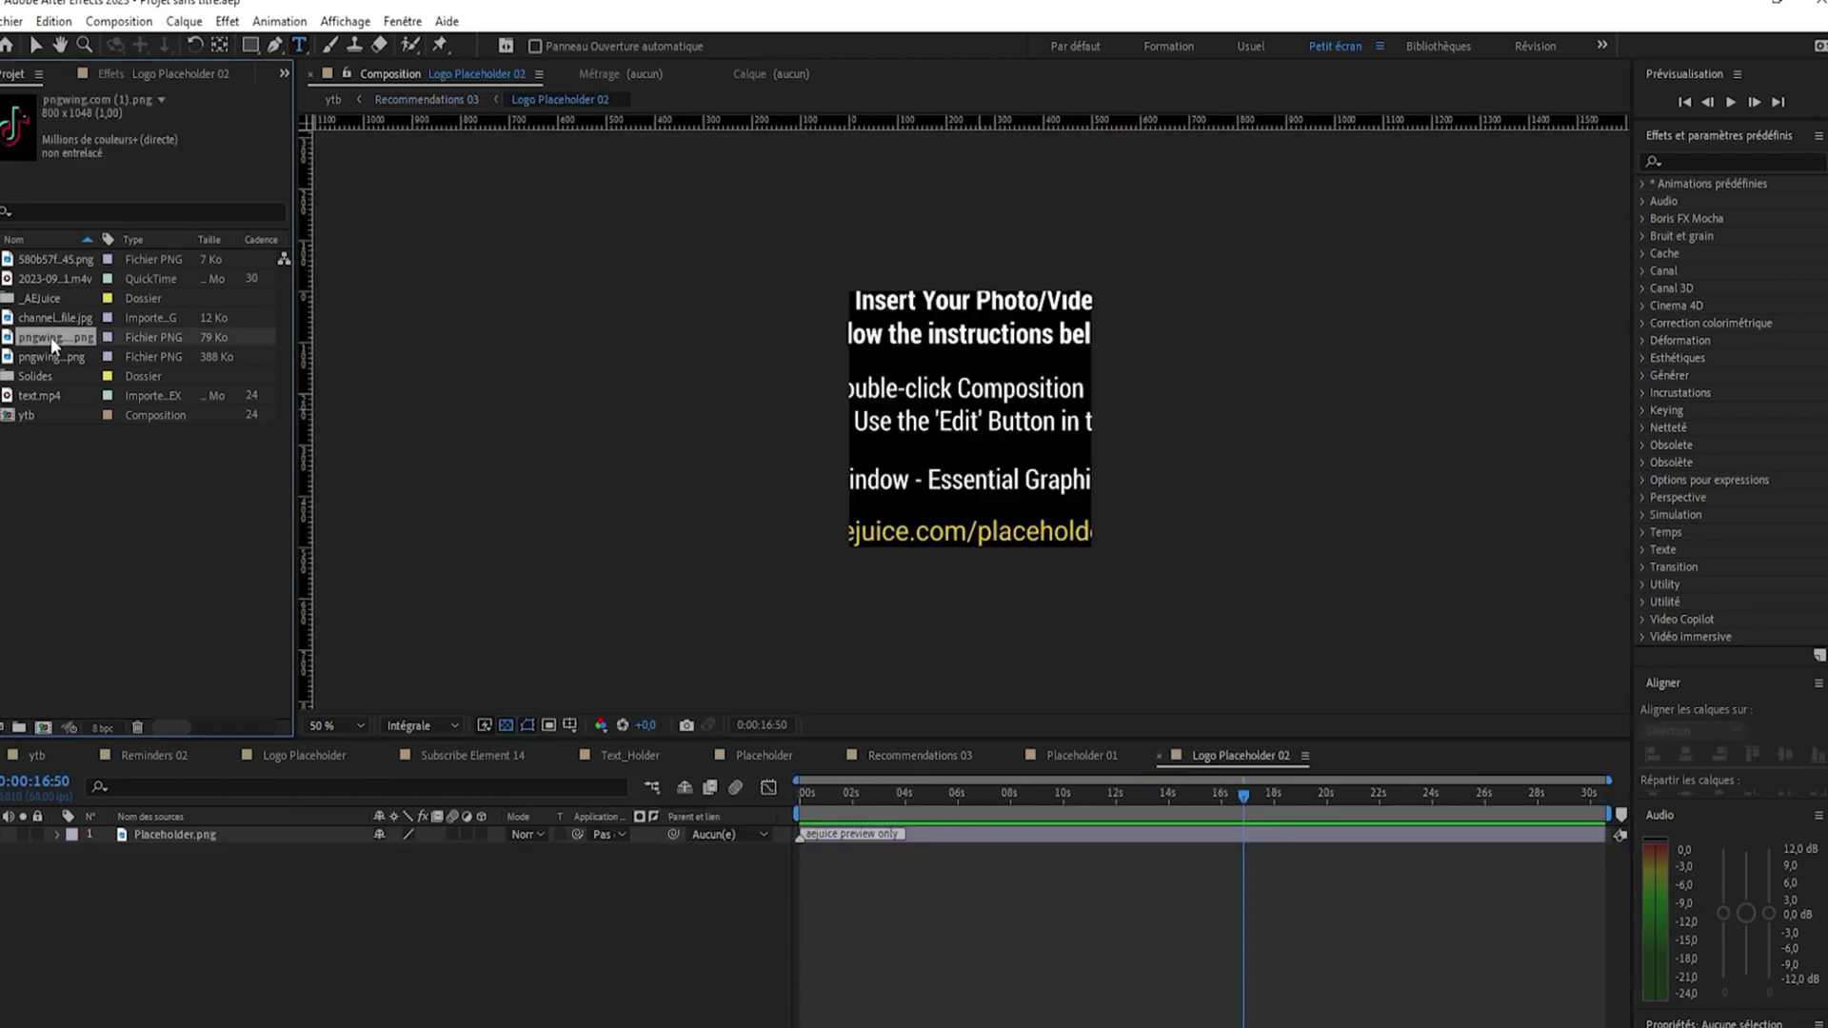
left_click(49, 318)
left_click_drag(56, 259, 122, 836)
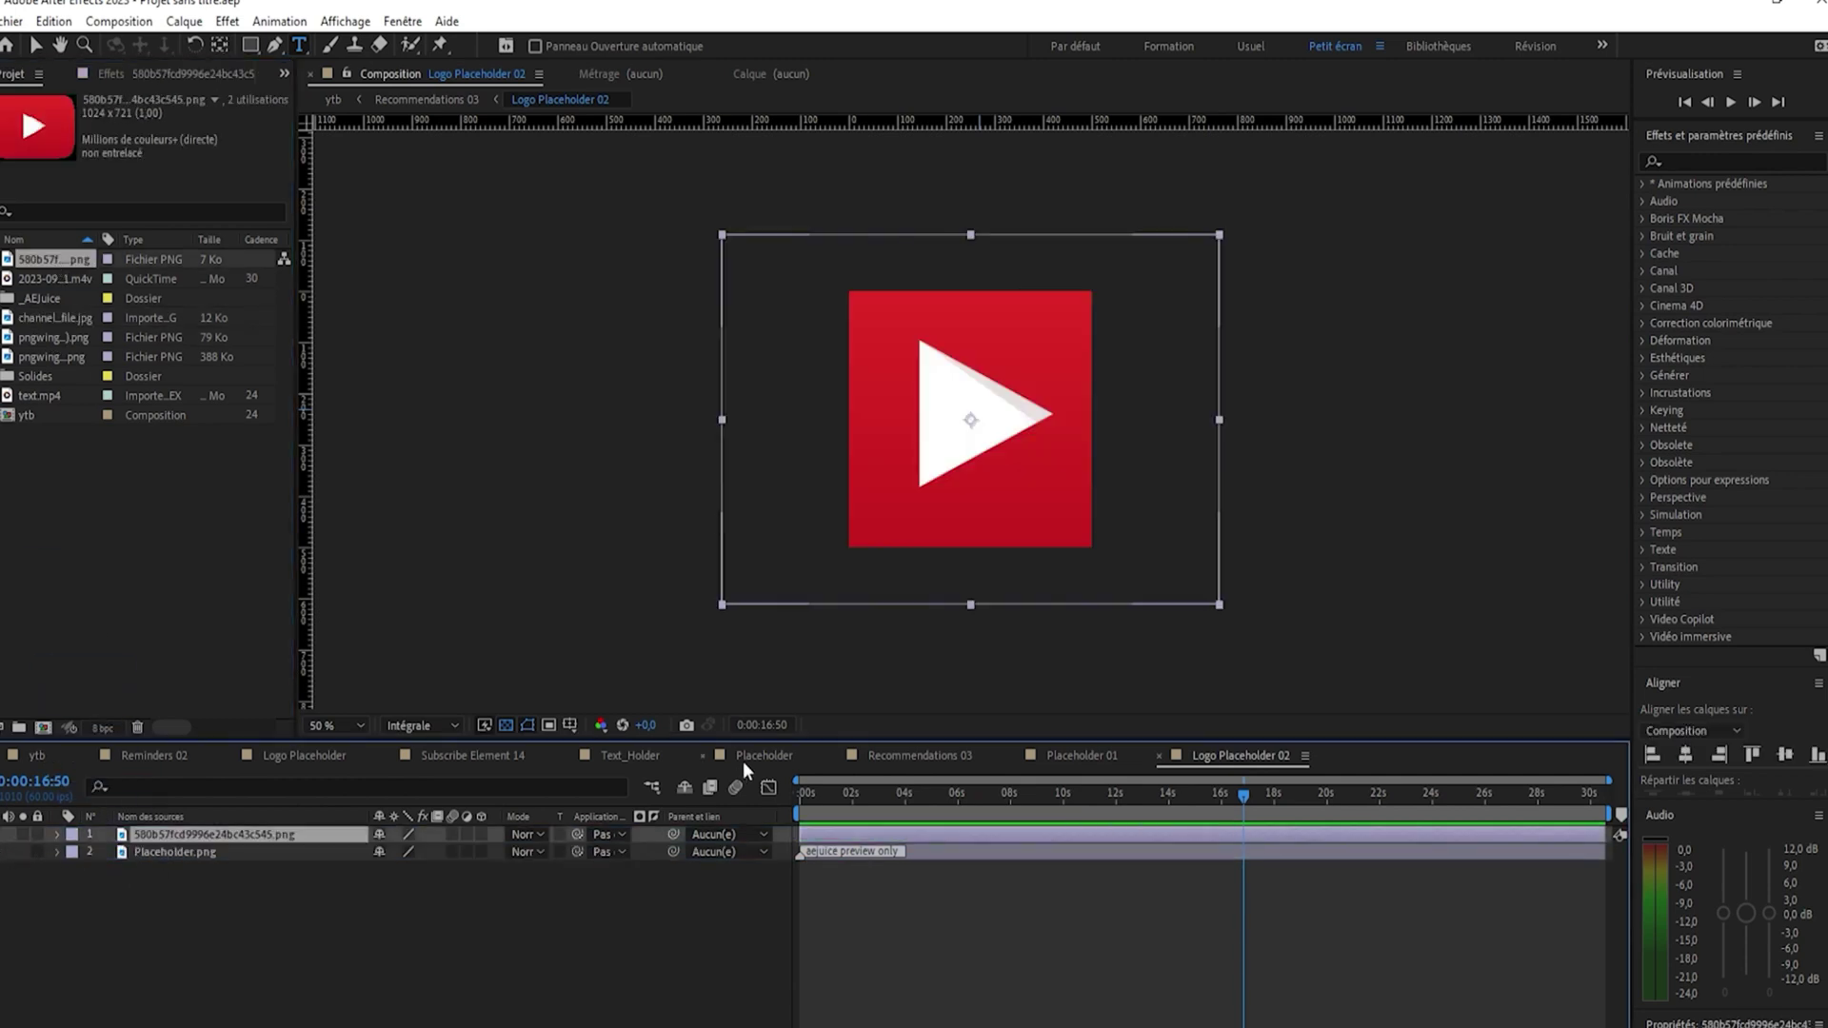
left_click(429, 100)
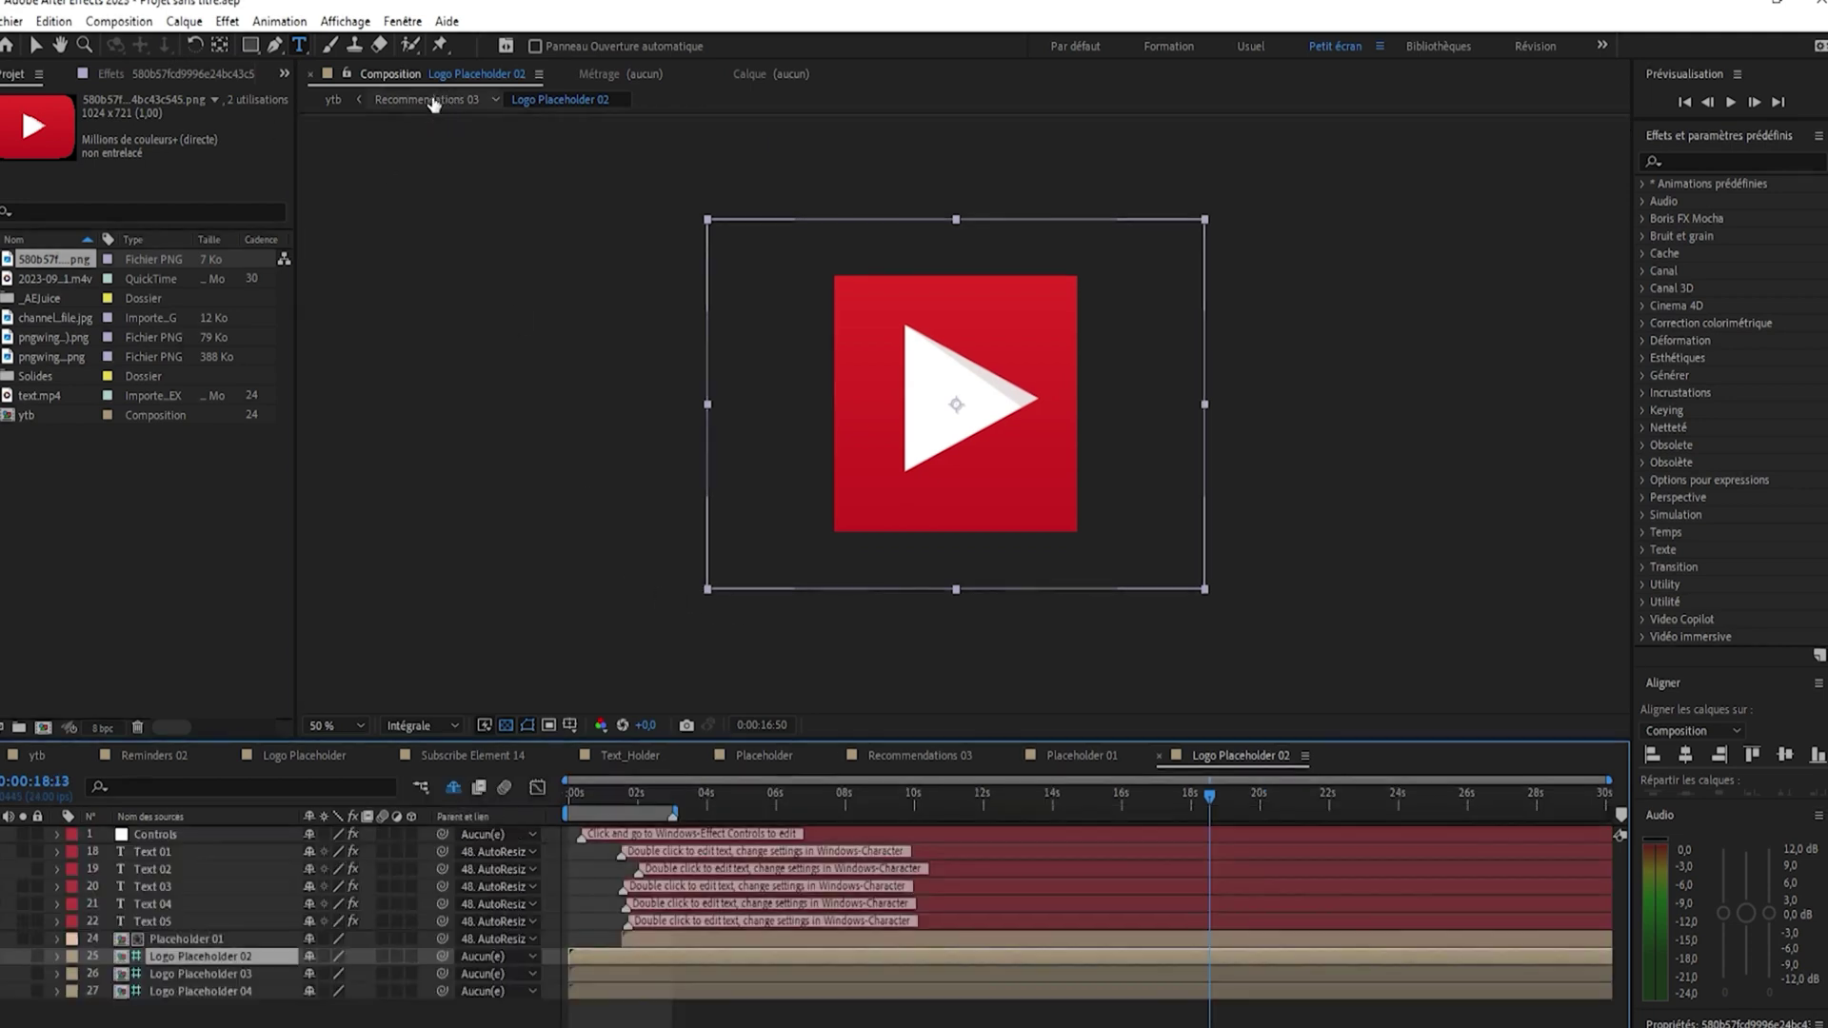
left_click(3, 957)
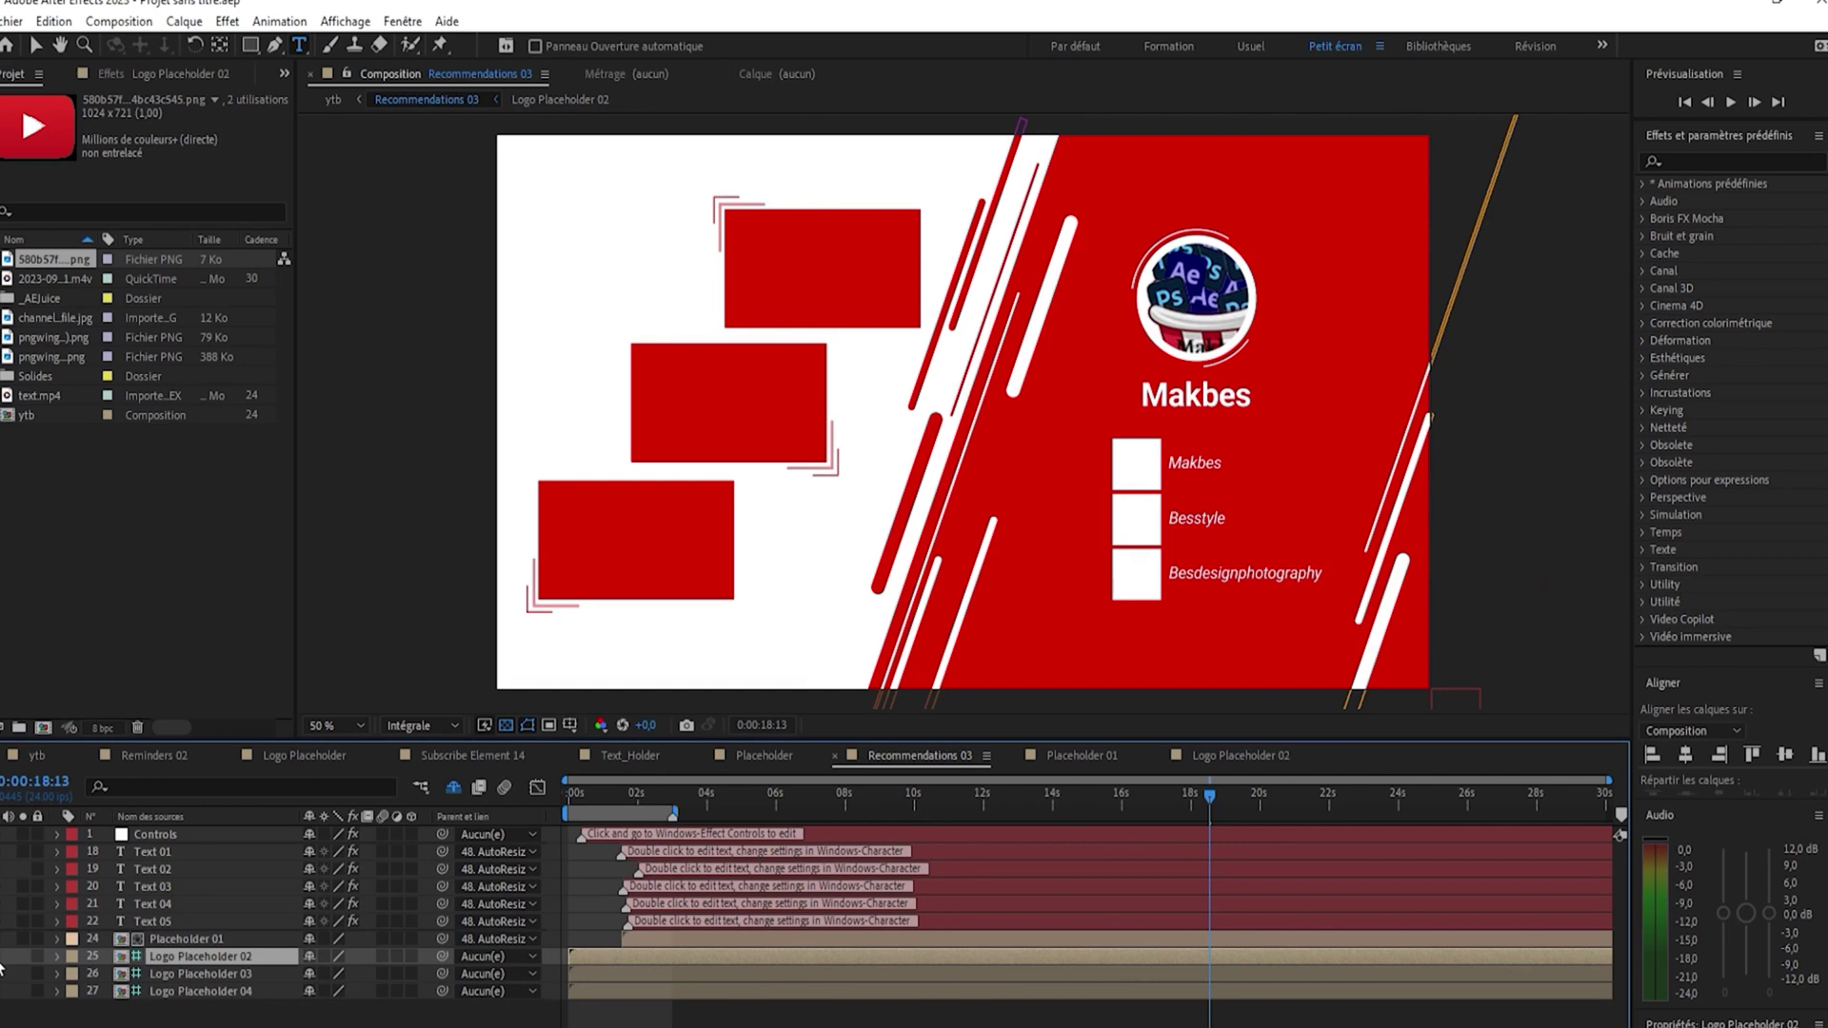
double_click(205, 937)
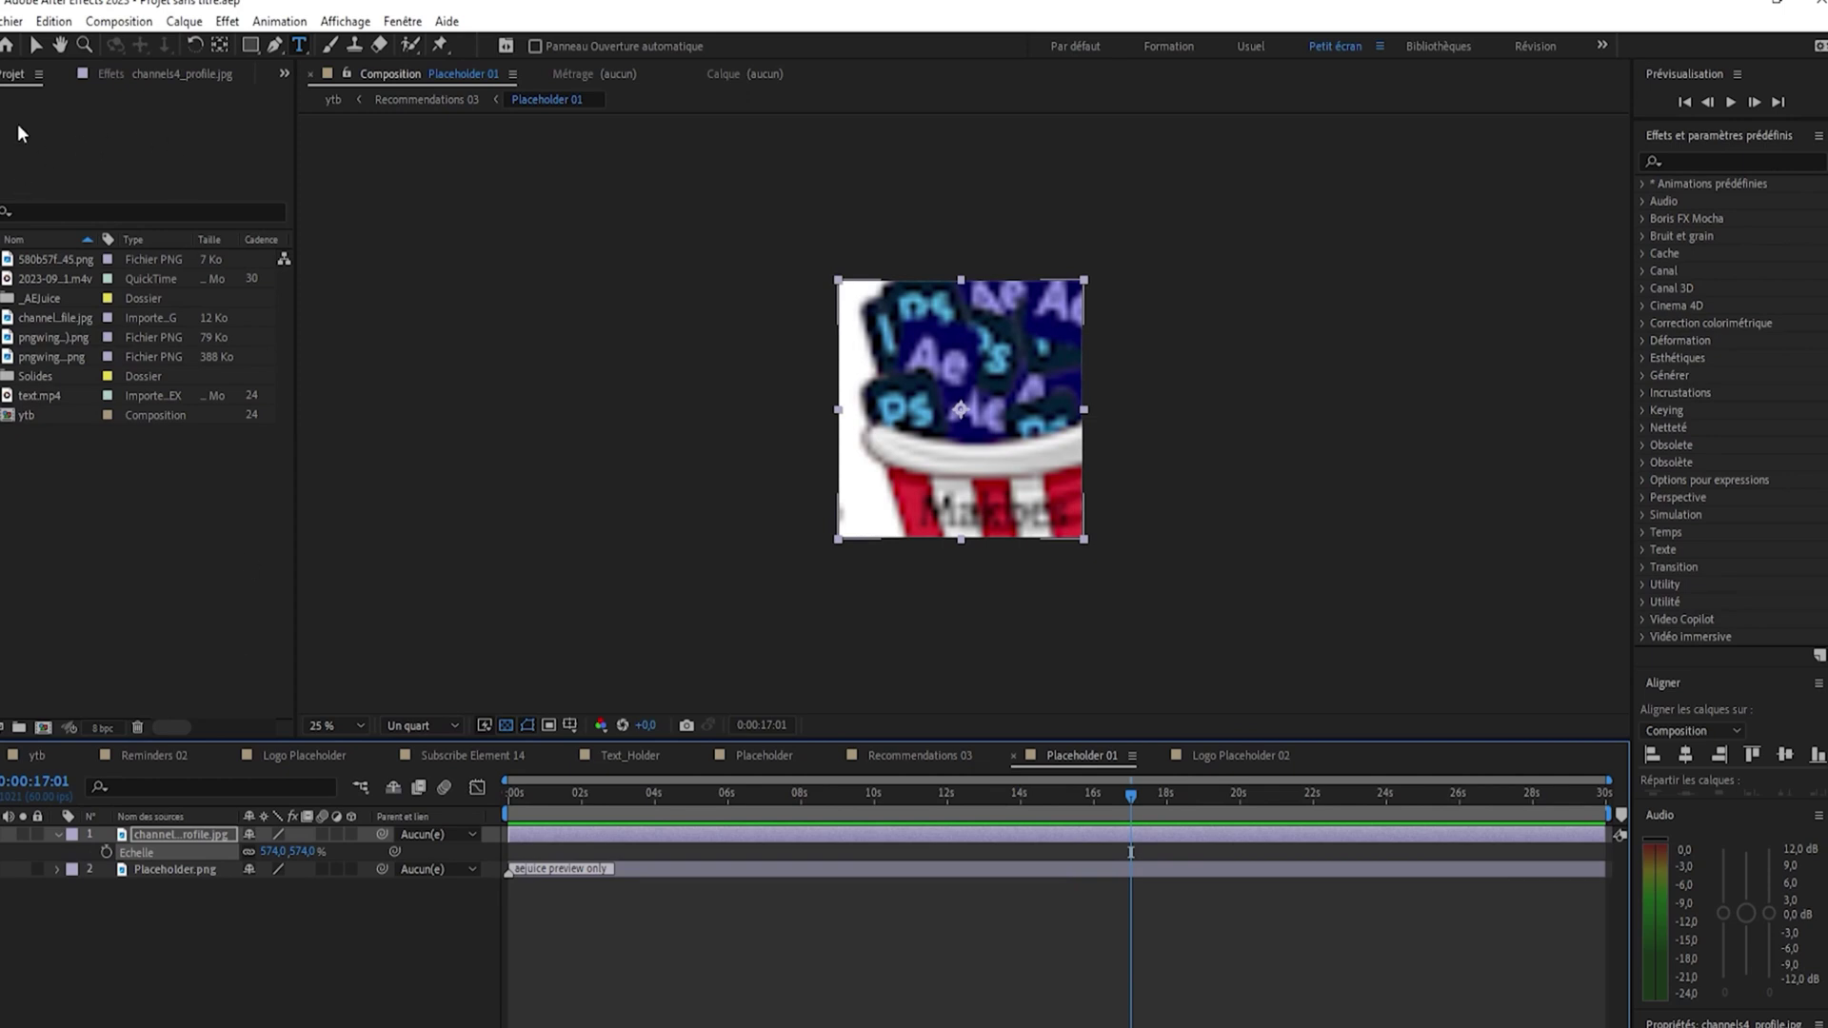
left_click(427, 101)
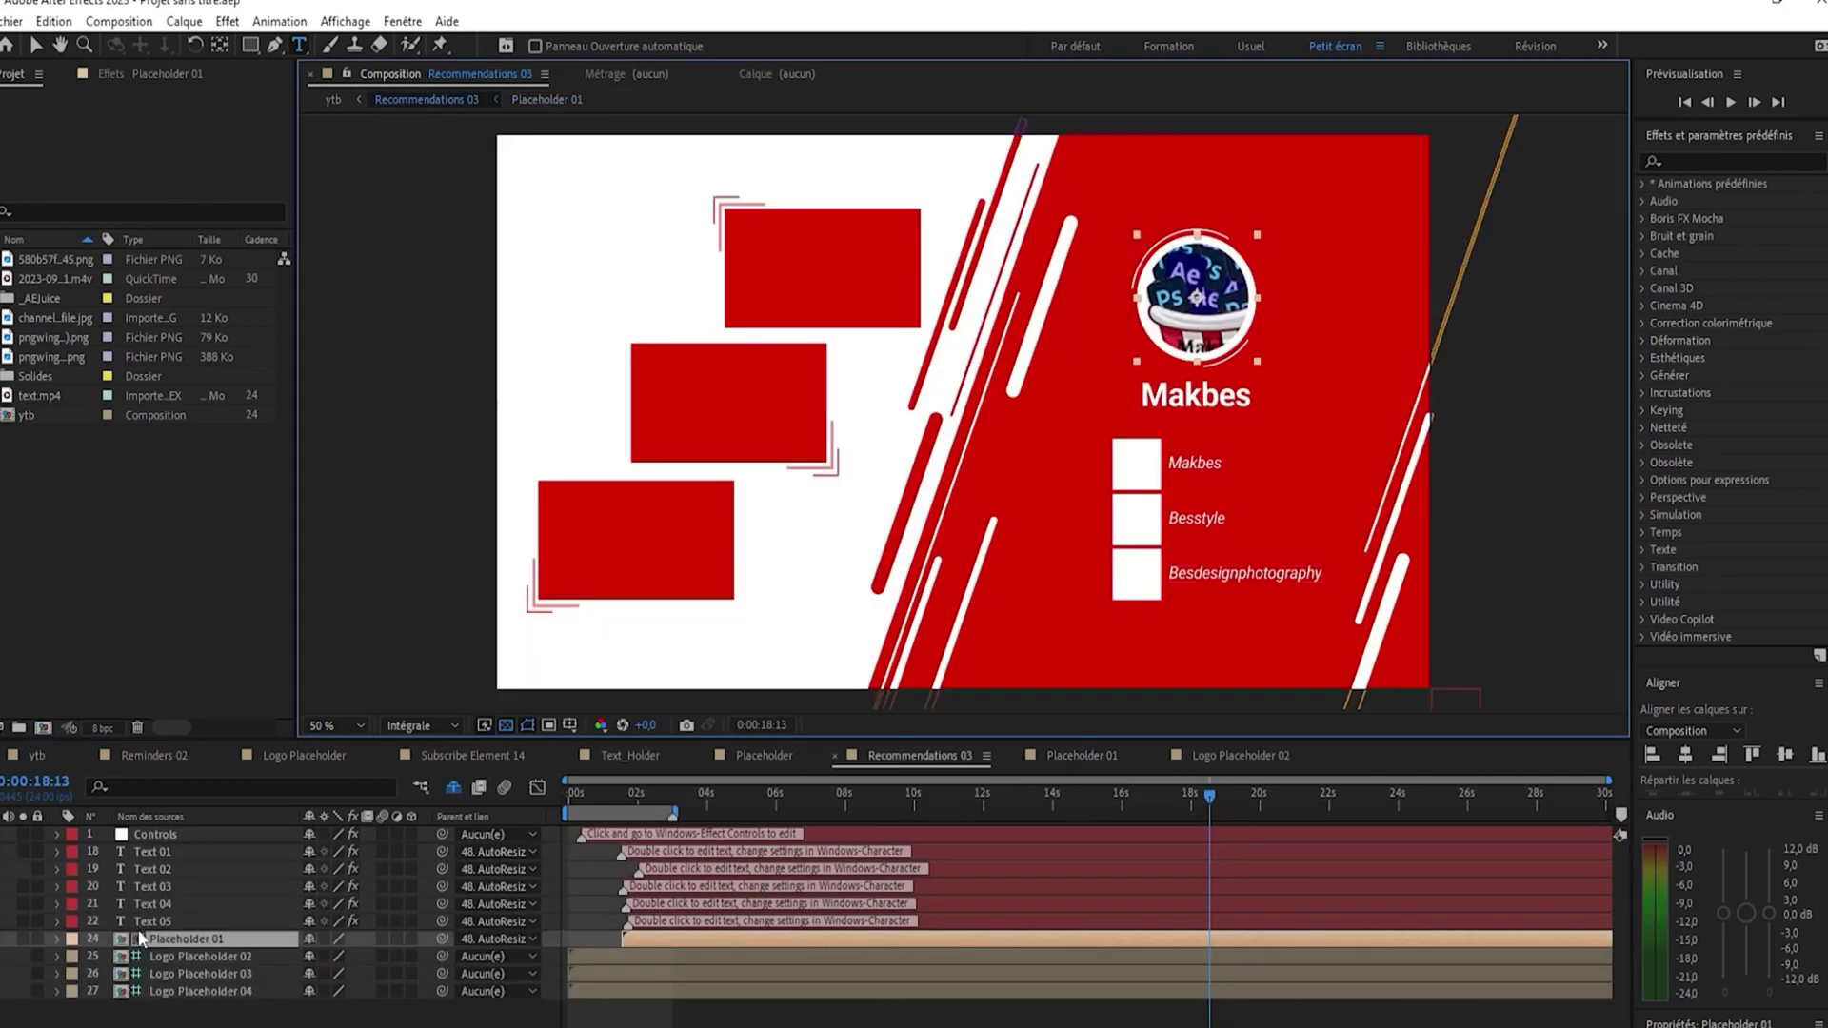
Reveal the hidden shy layers of Recommendations 03 and open the Social icon_07 composition
left_click(450, 788)
left_click(162, 852)
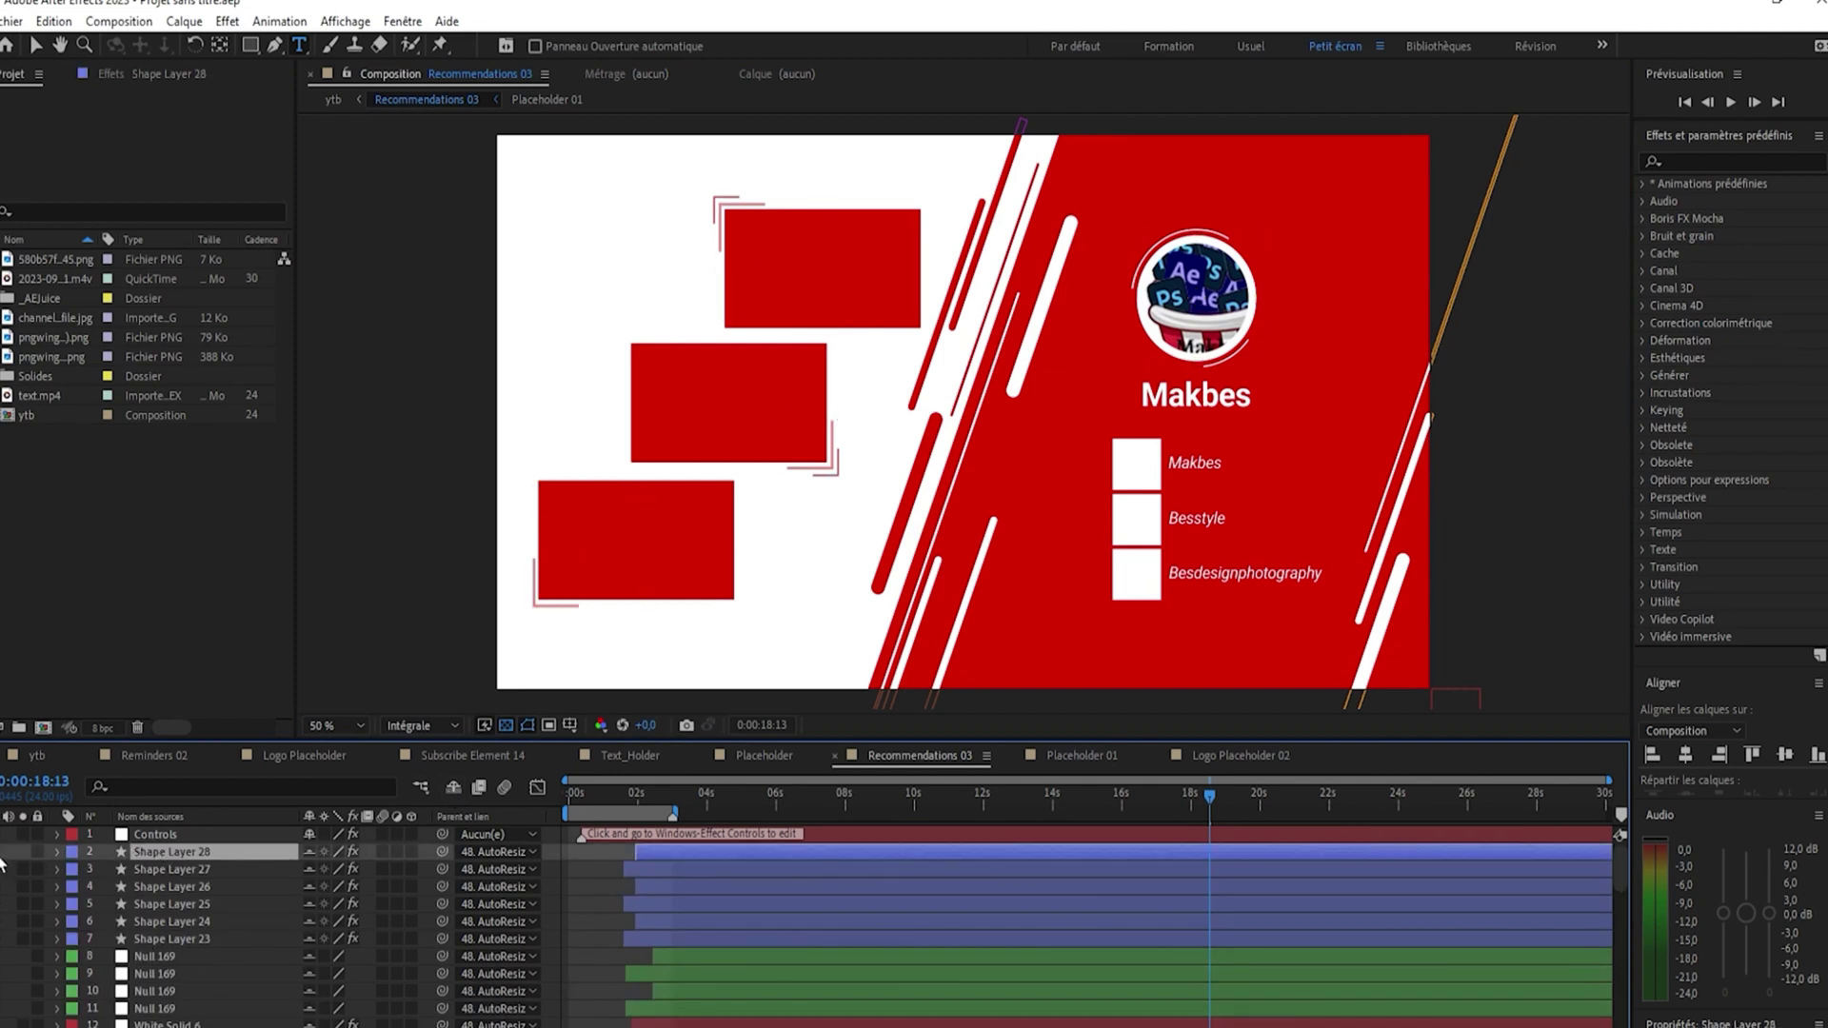
scroll(157, 922, "down", 3)
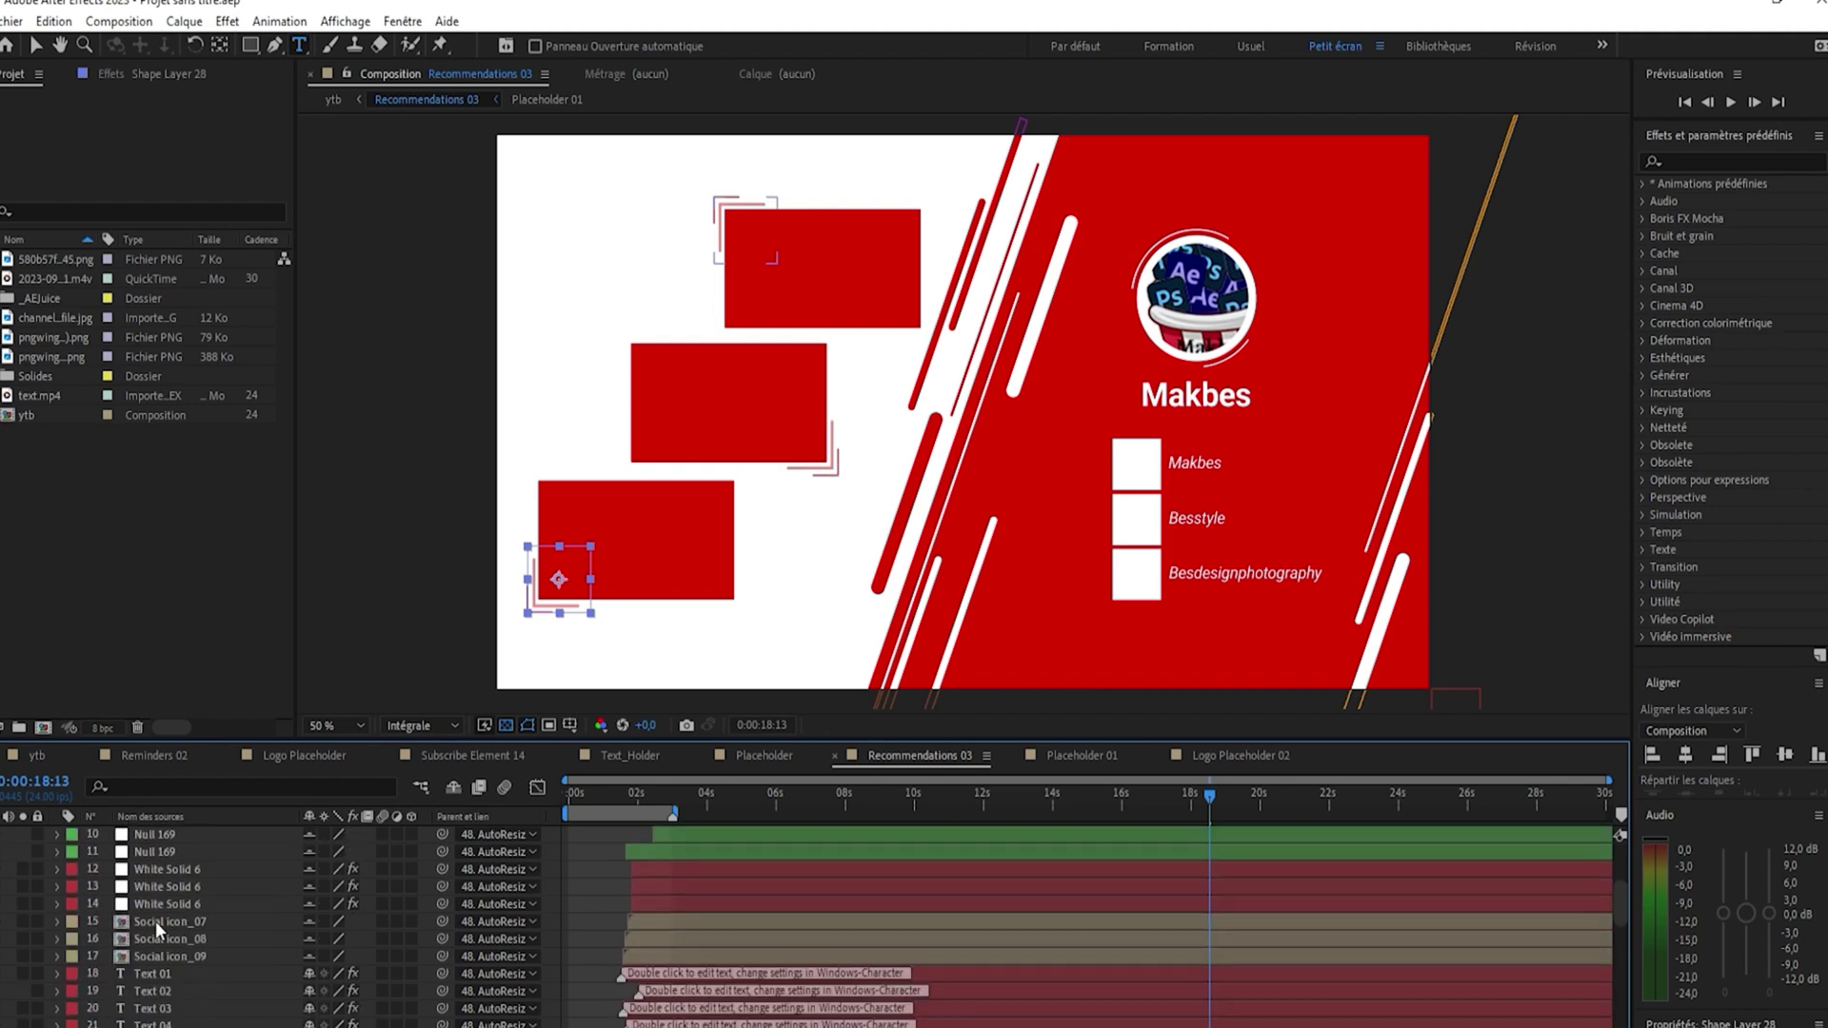
left_click(164, 922)
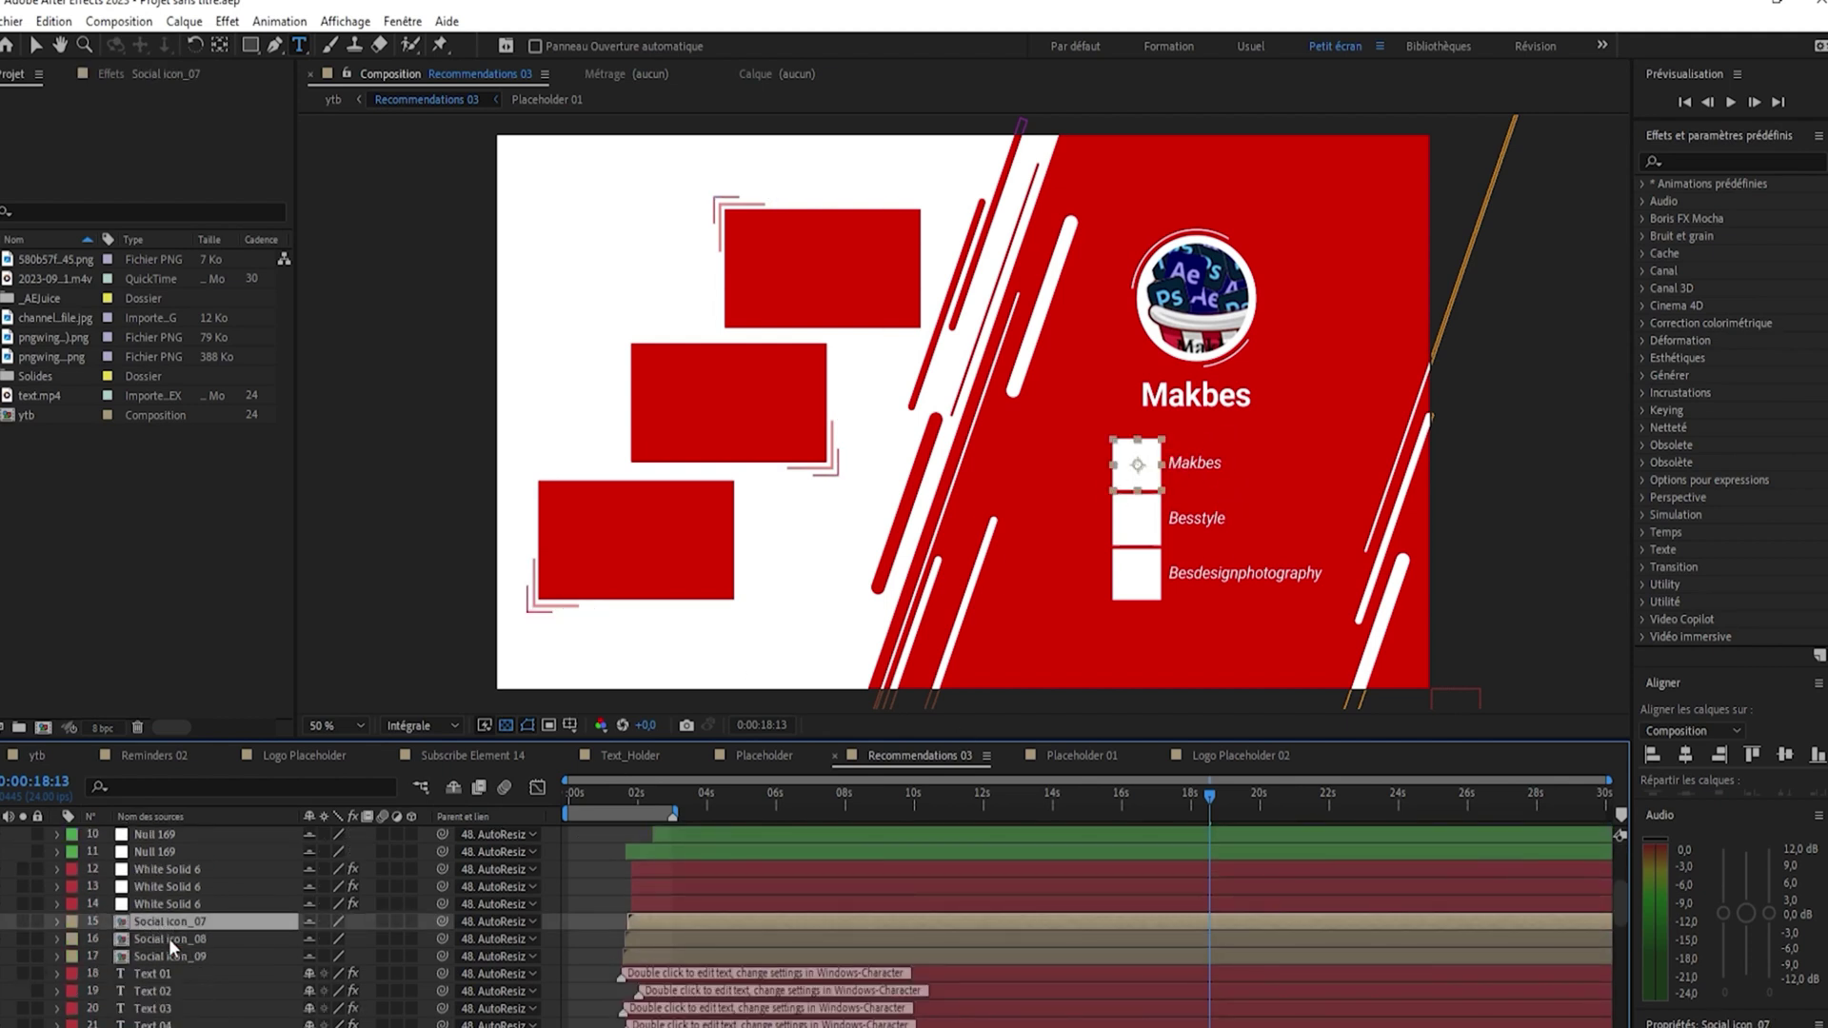
double_click(170, 921)
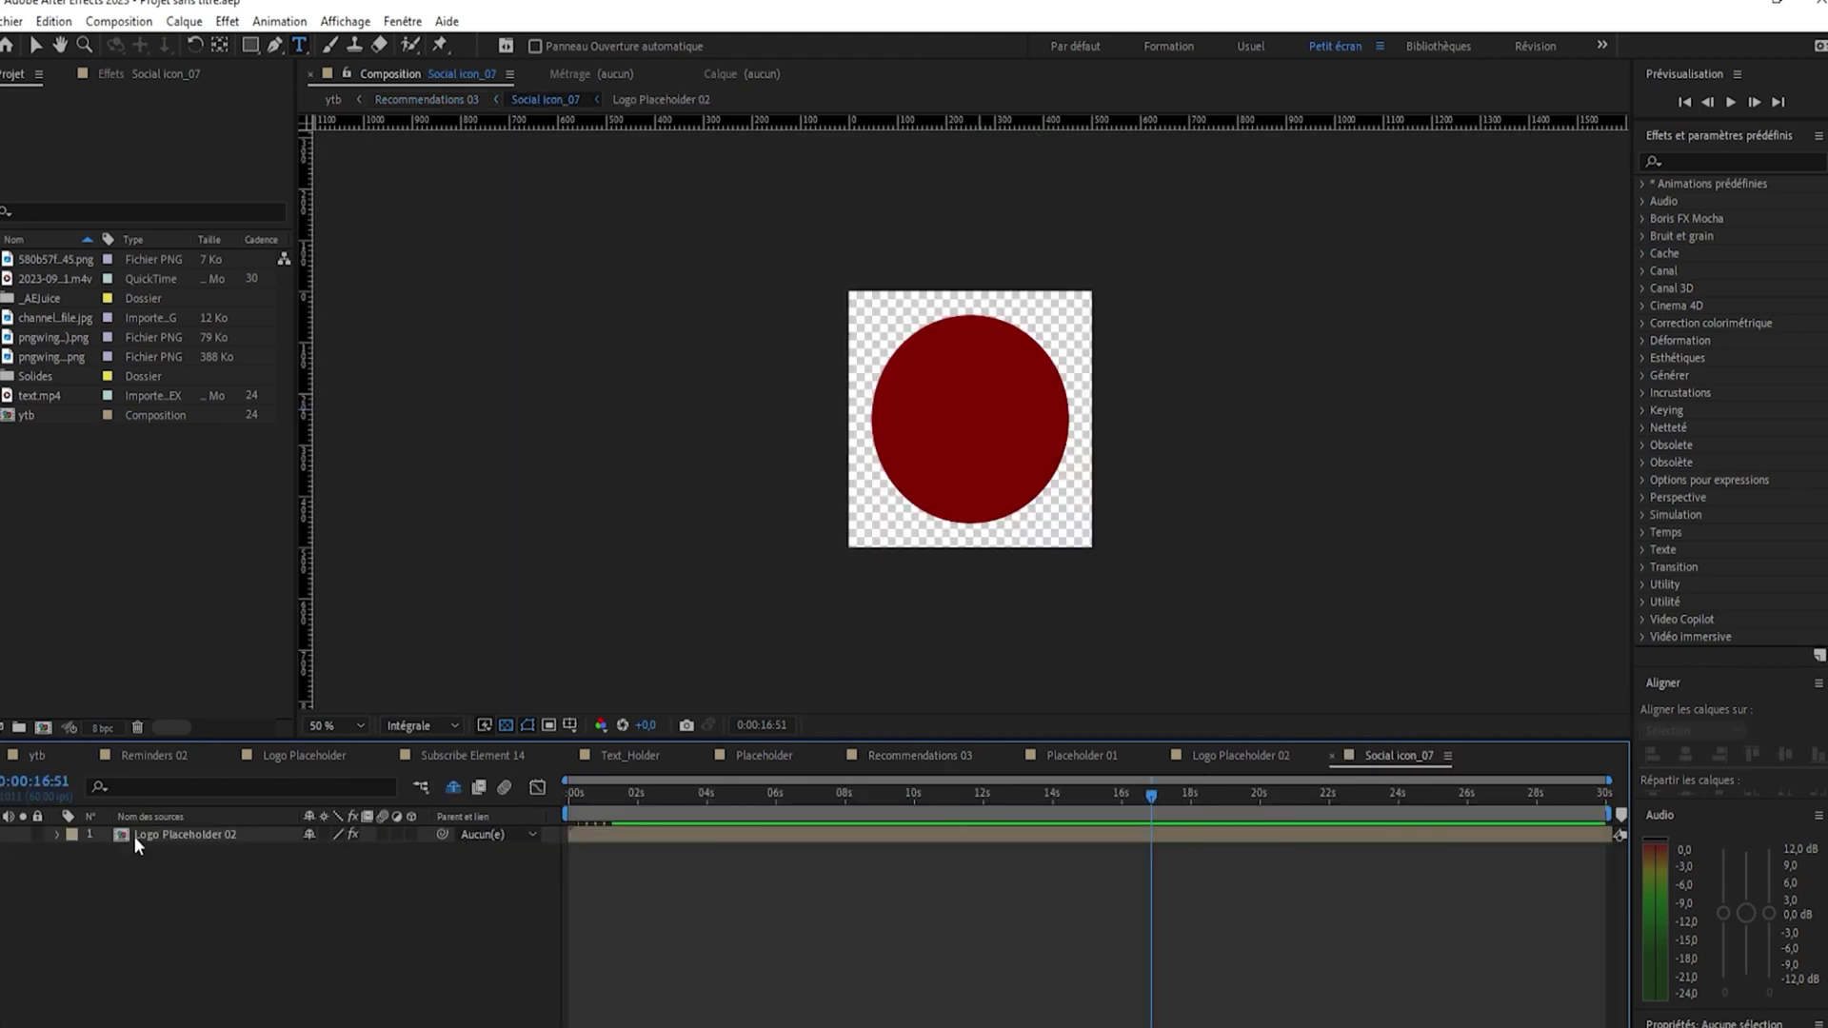
Place the YouTube logo above Logo Placeholder 02 in Social icon_07, shrink it to fit inside the dark red circle, and return to Recommendations 03
left_click(51, 262)
left_click_drag(52, 270, 162, 838)
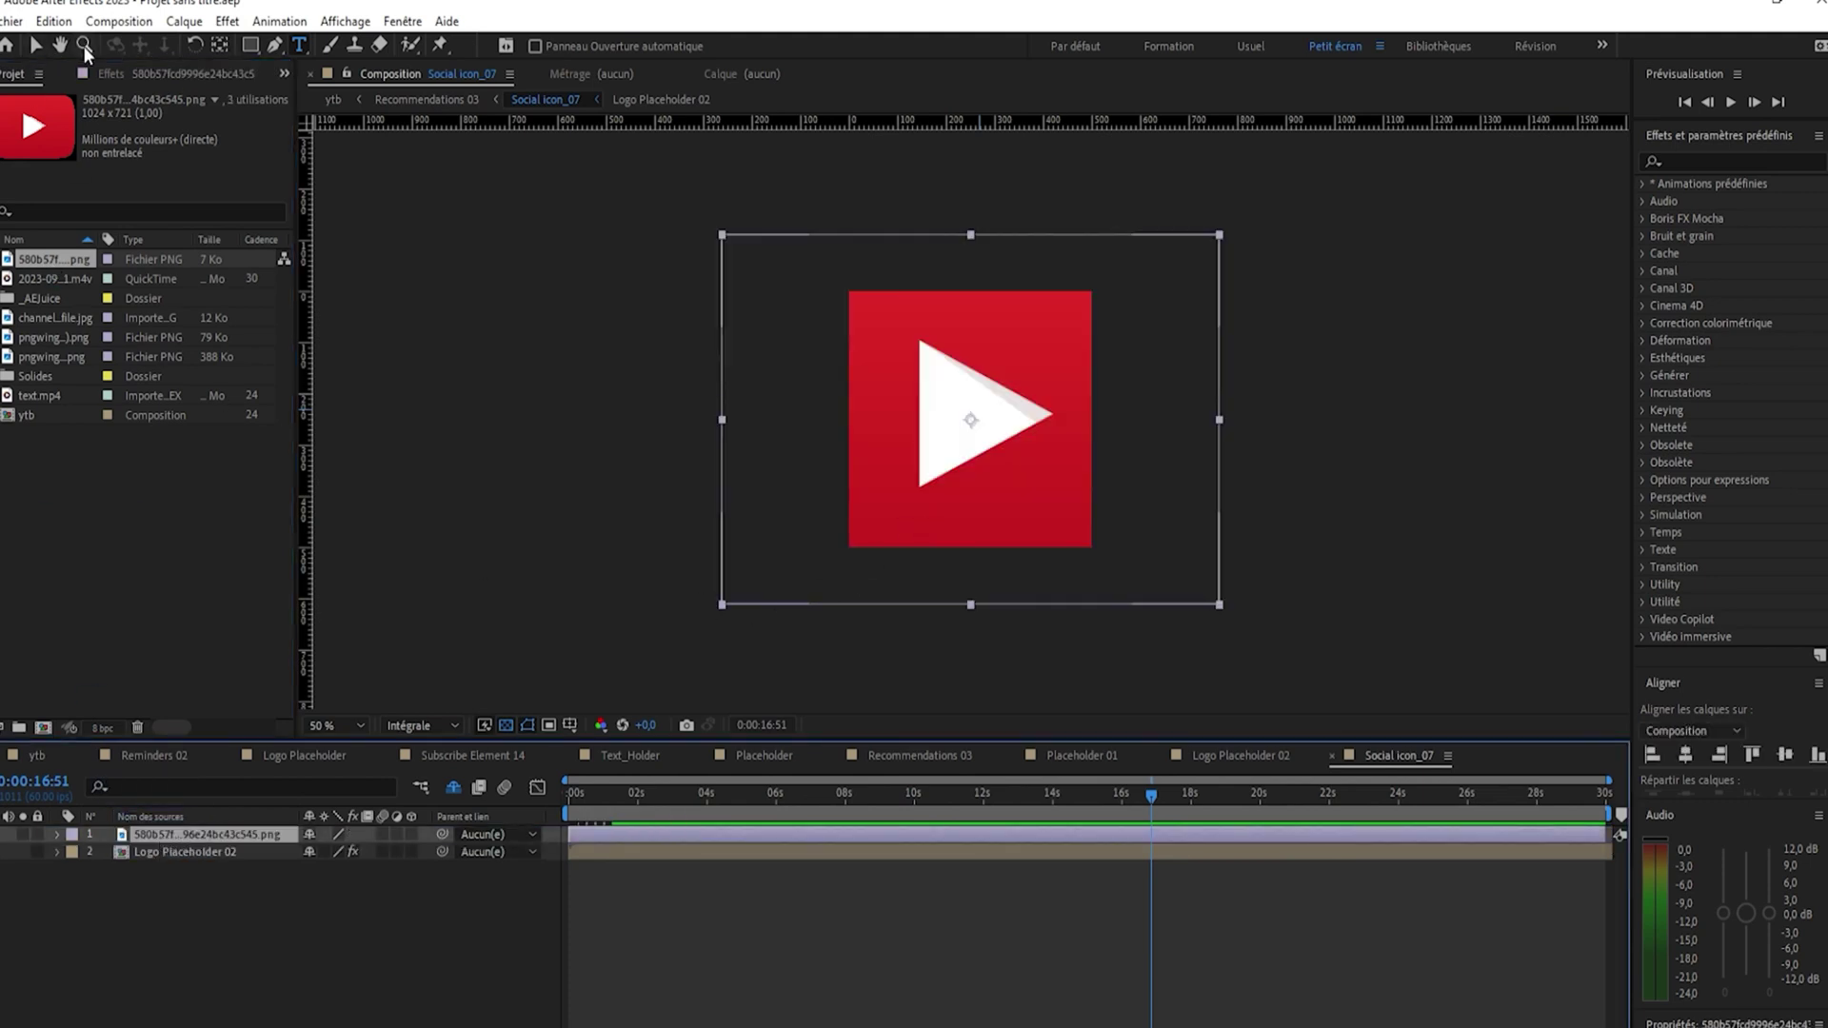
left_click(43, 46)
left_click_drag(723, 603, 912, 474)
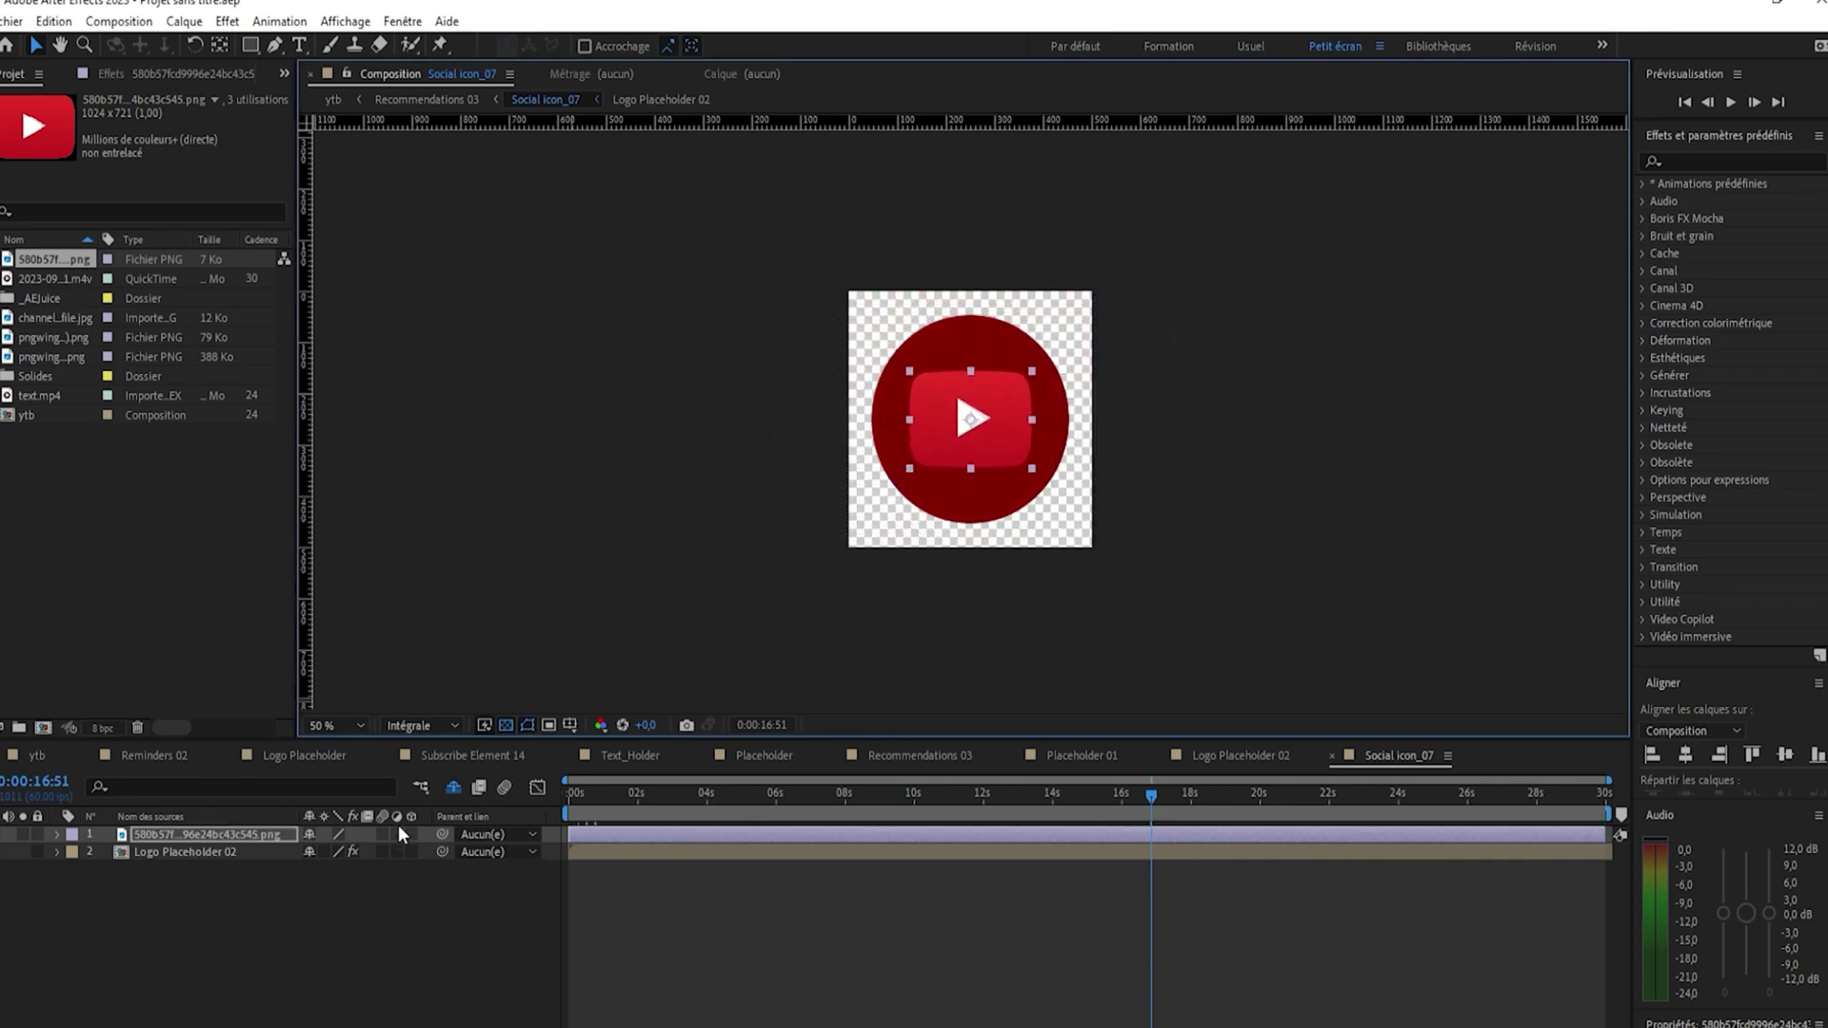
left_click(430, 100)
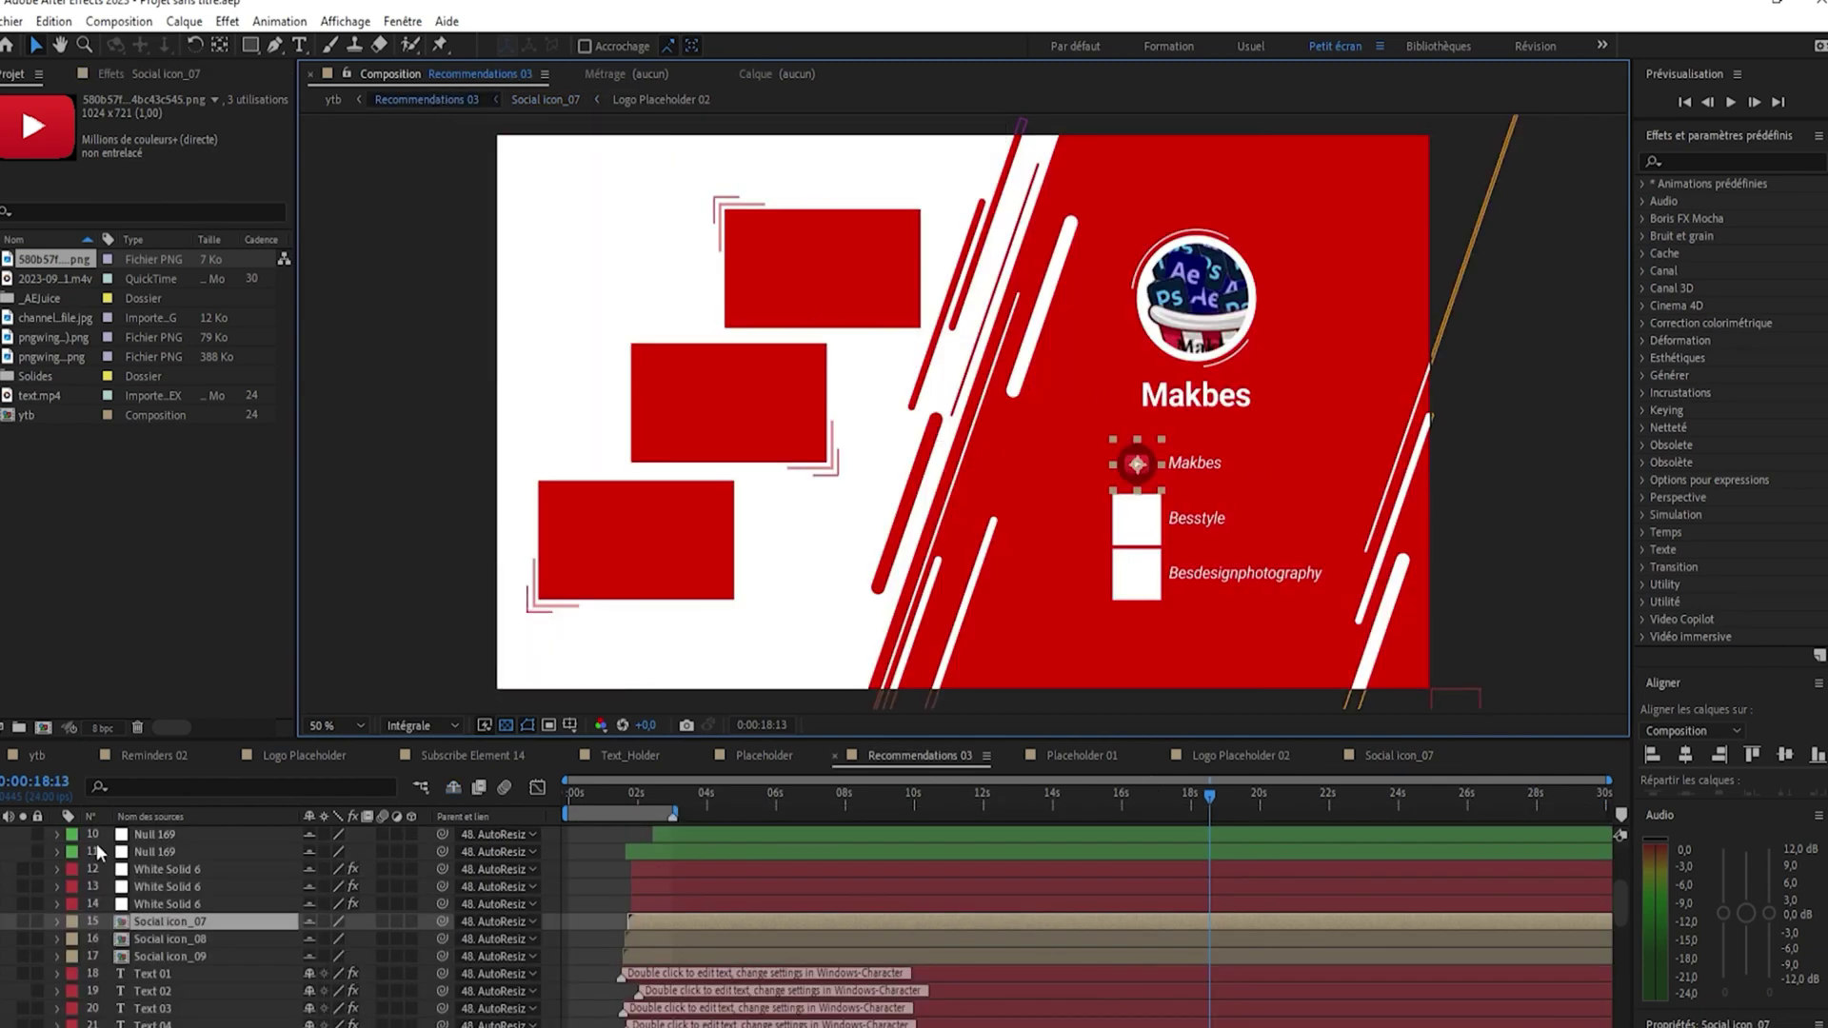
Open Logo Placeholder 03 inside Social icon_08 and add the TikTok logo pngwing.com (1).png above Placeholder.png
left_click(170, 937)
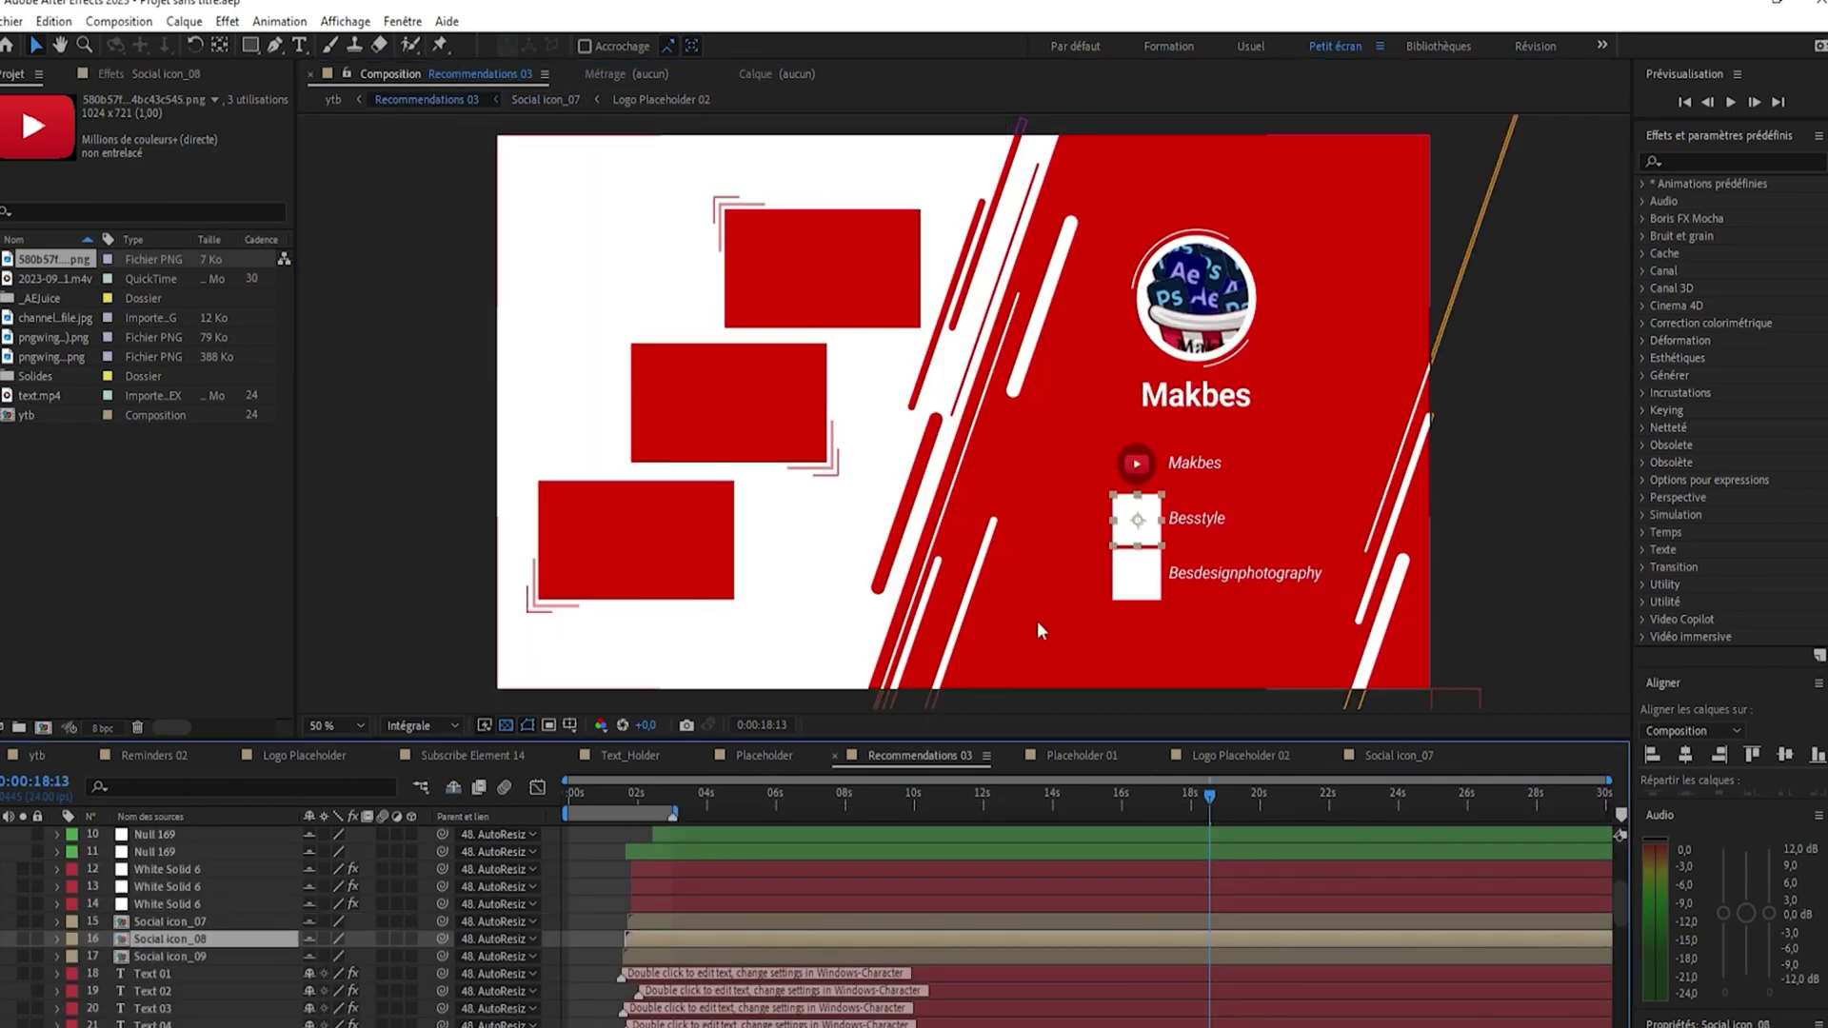
double_click(147, 937)
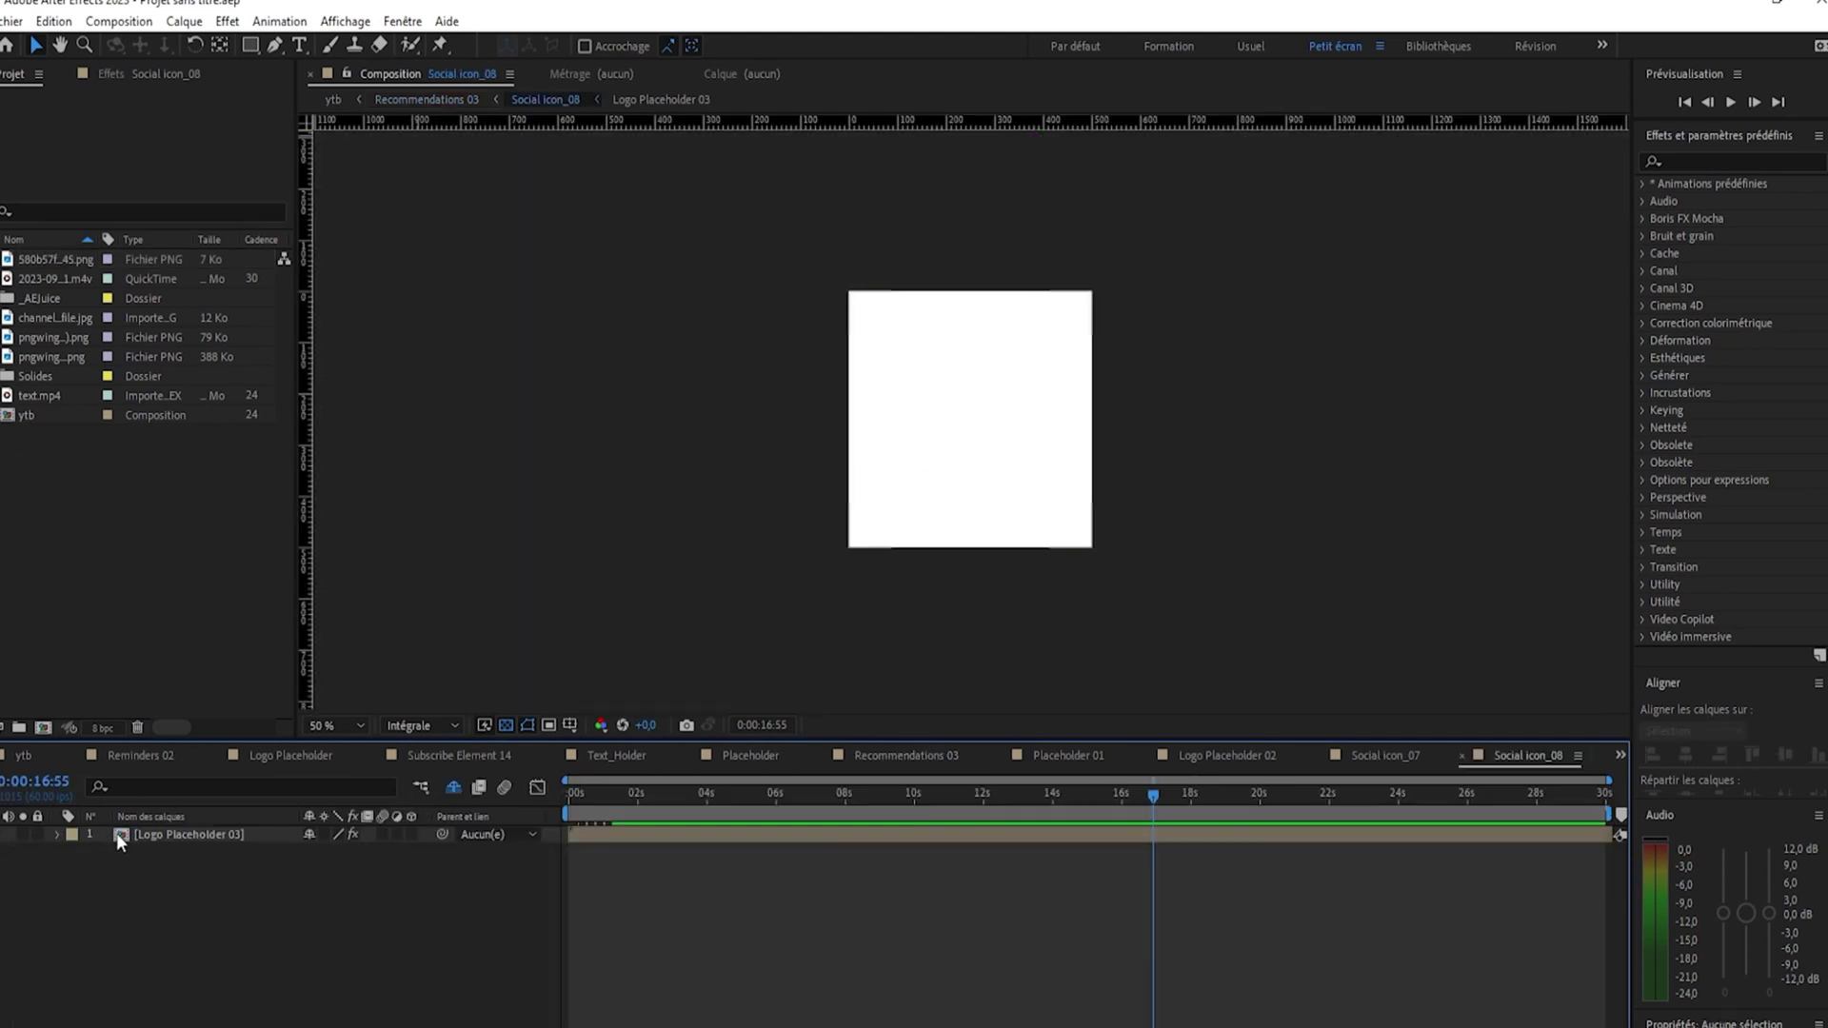
double_click(169, 834)
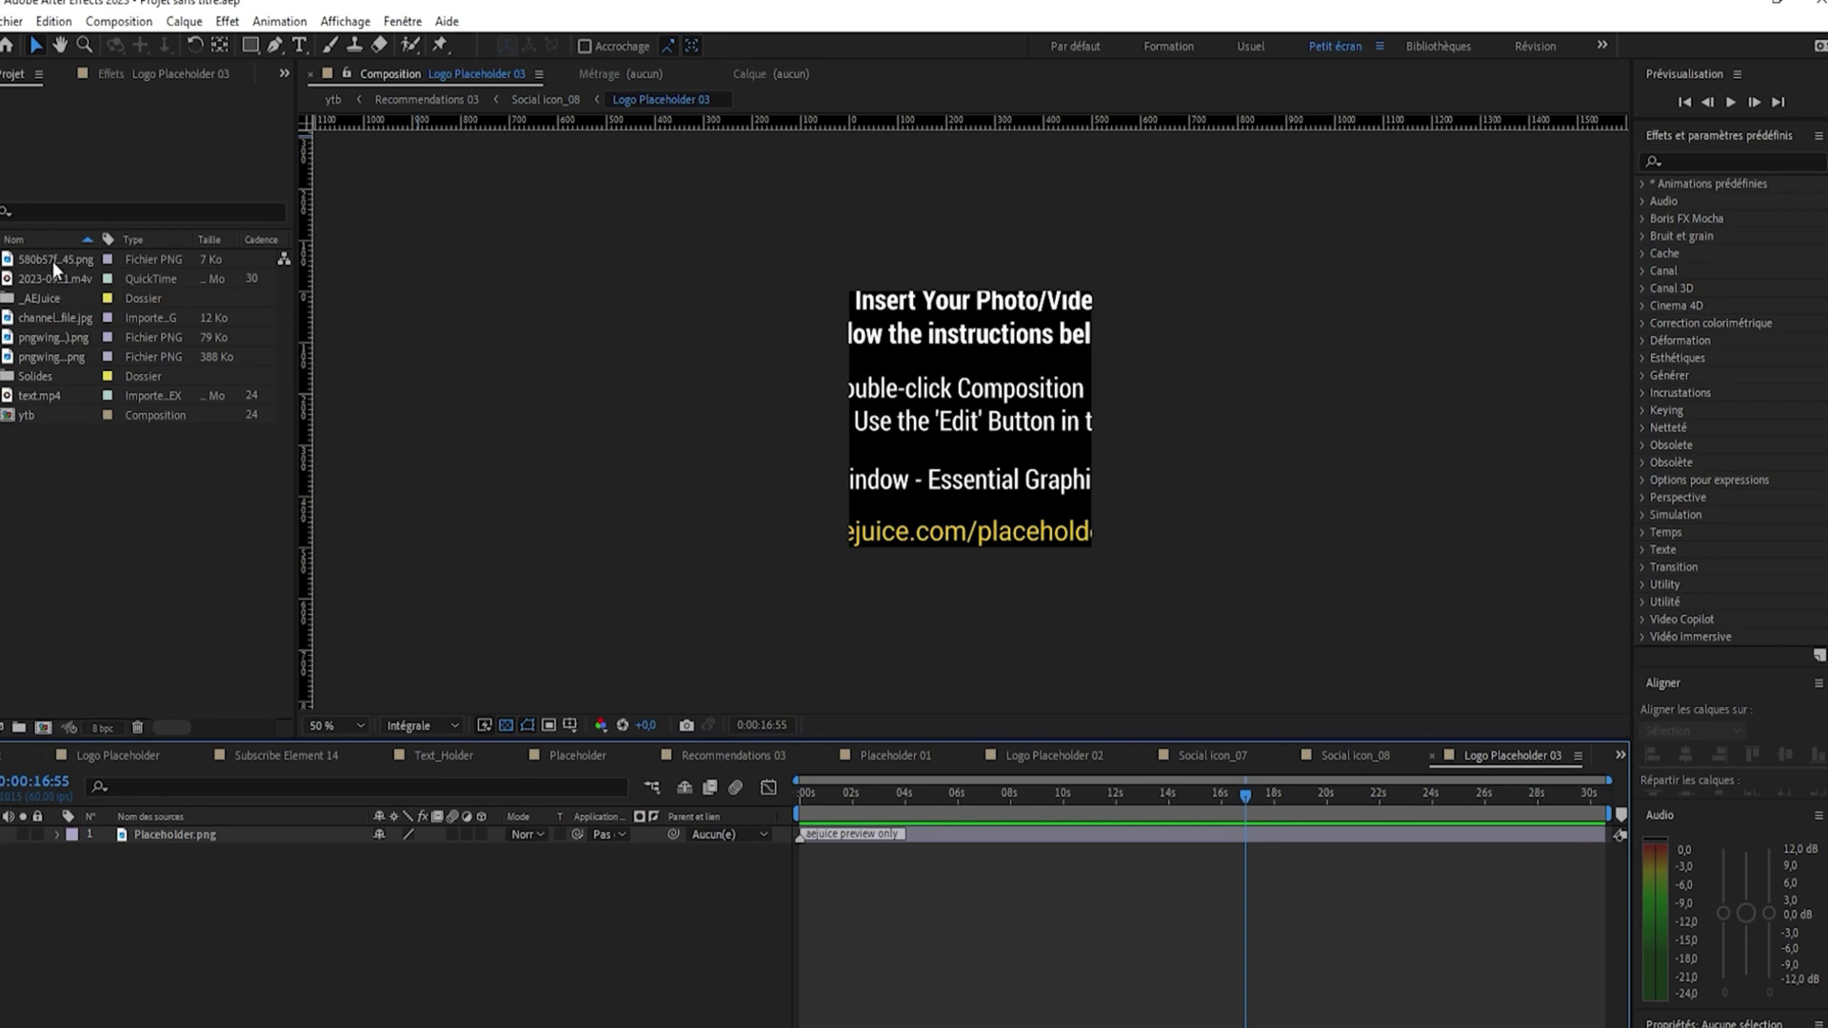
left_click(50, 338)
left_click_drag(56, 337, 163, 828)
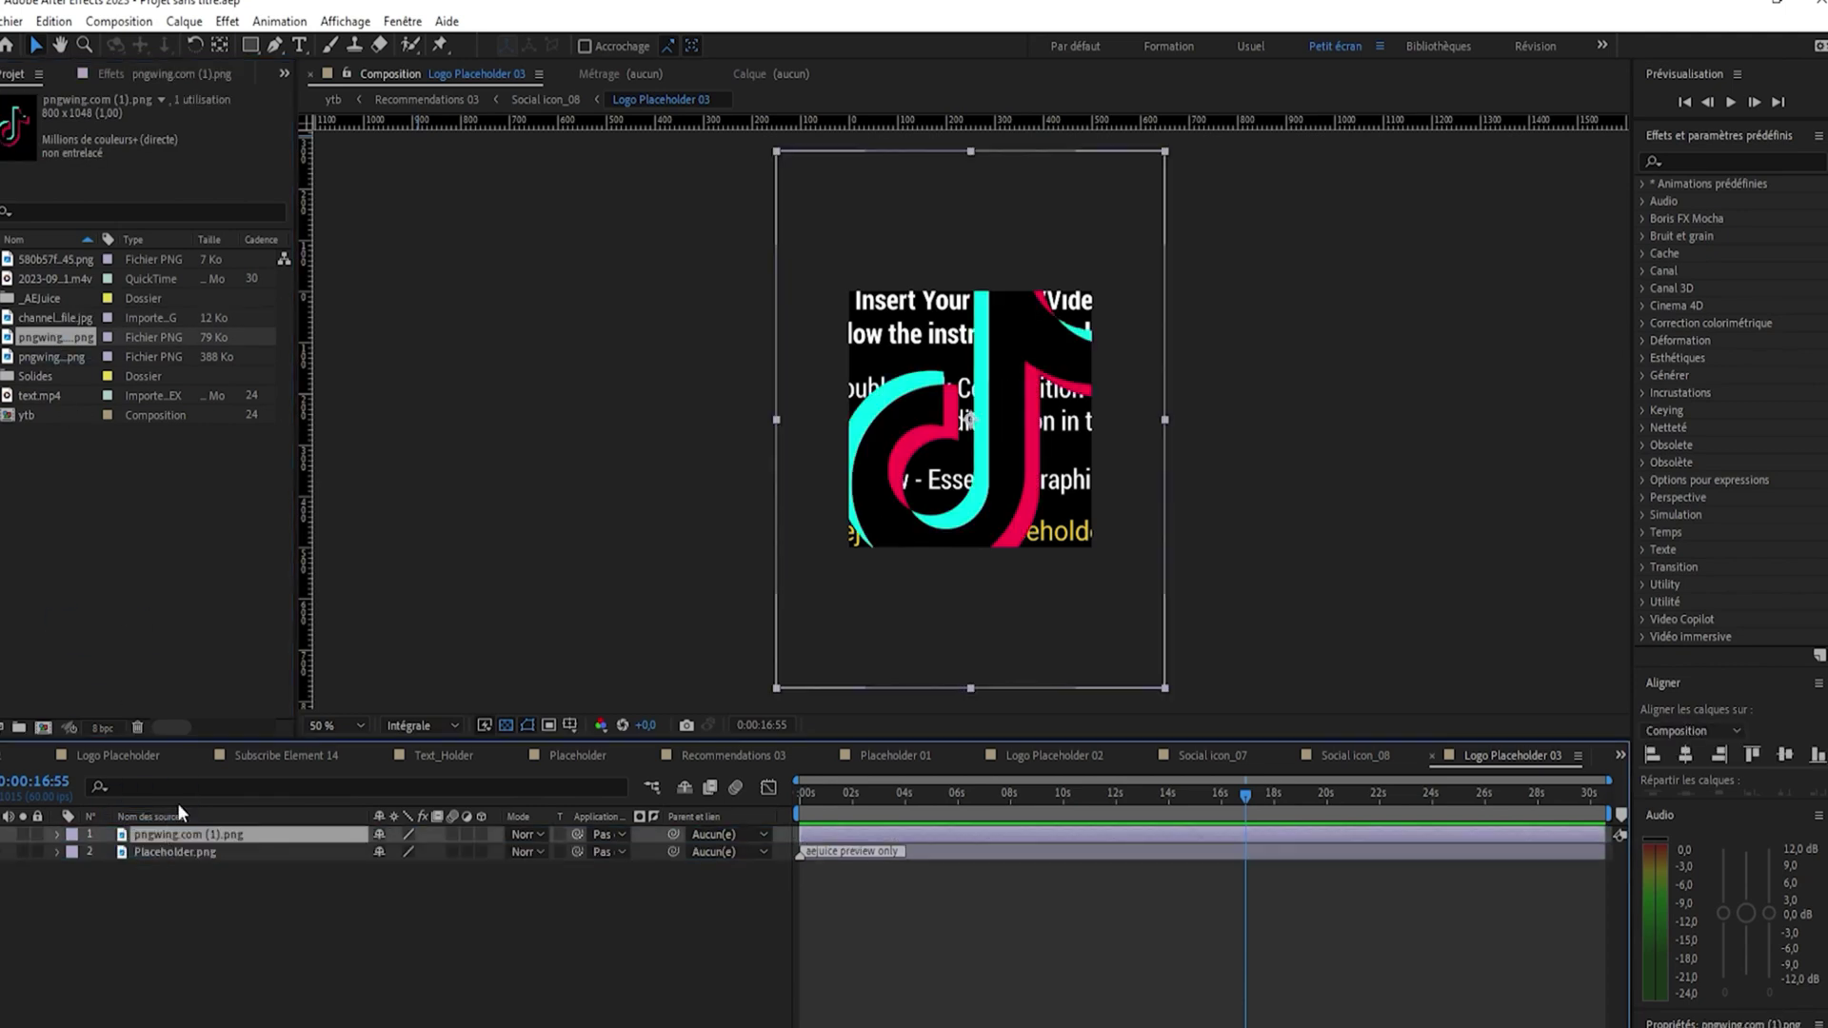
Hide Placeholder.png, scale the TikTok logo down to fit the Logo Placeholder 03 frame, and return to Social icon_08
left_click(8, 852)
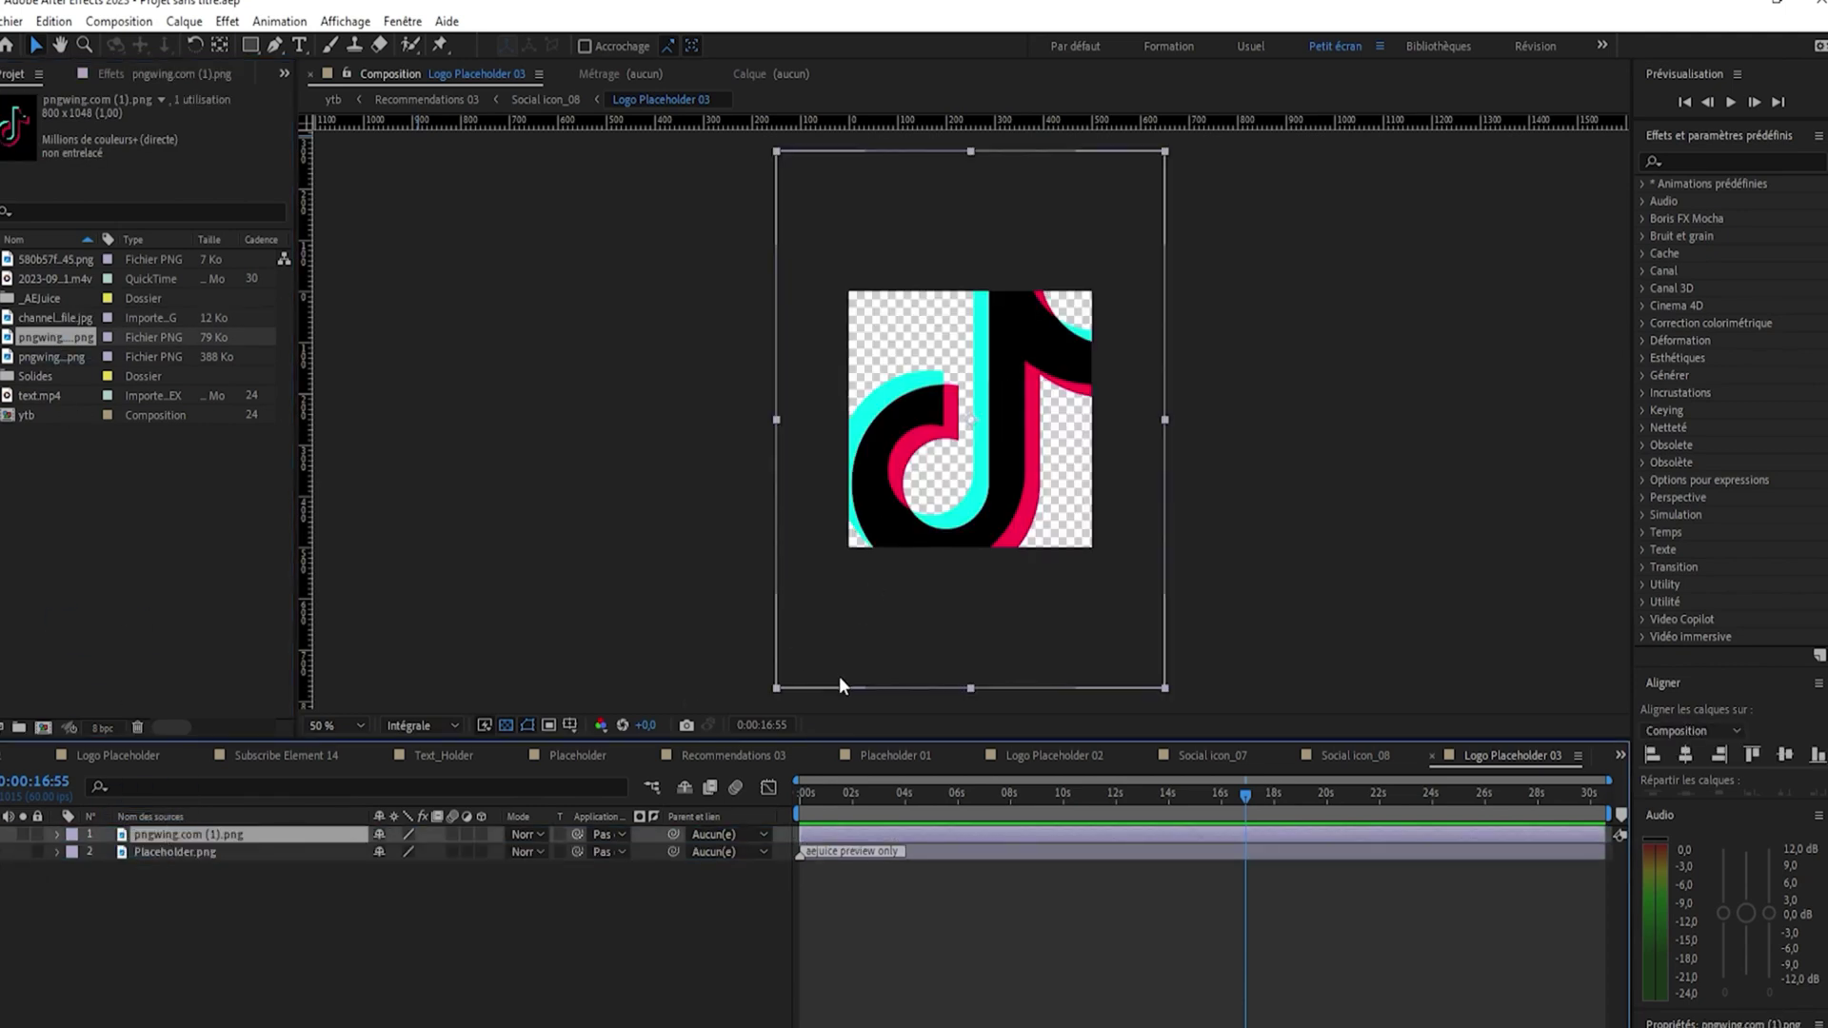
left_click_drag(771, 688, 839, 592)
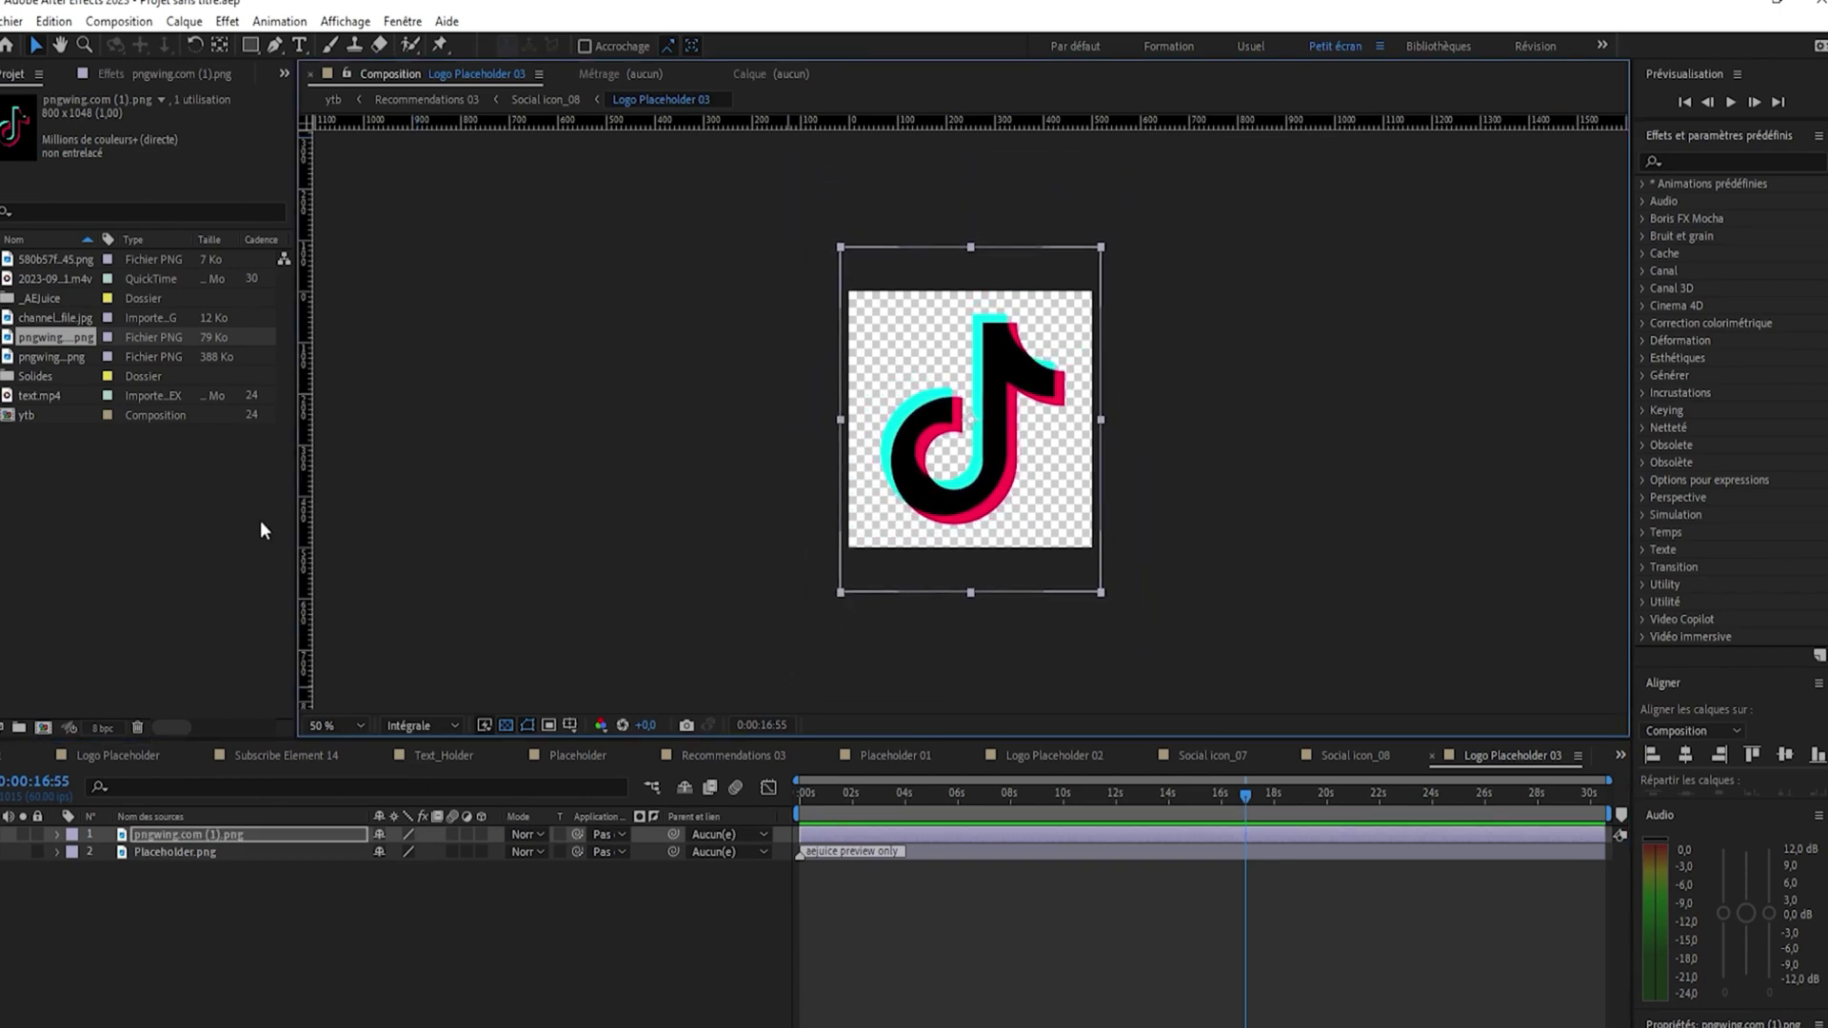
left_click(533, 100)
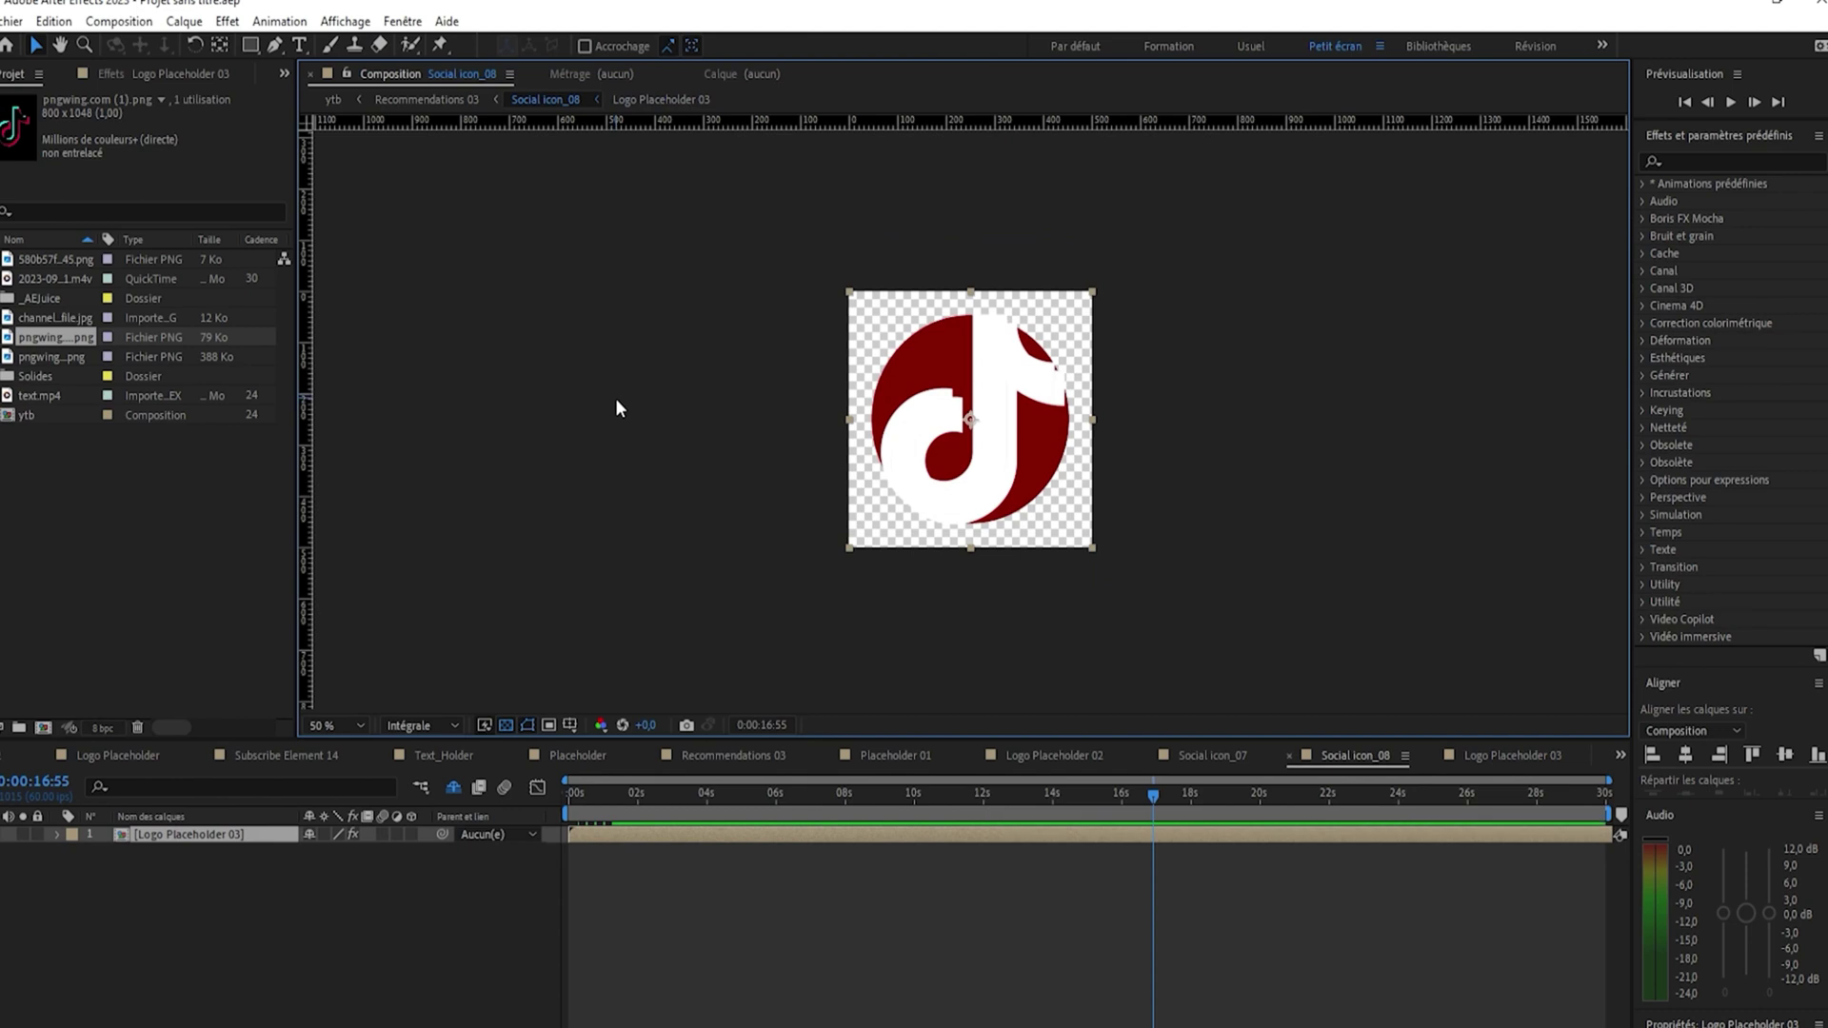
Delete the TikTok logo layer from Logo Placeholder 03 and place pngwing.com (1).png directly in Social icon_08 above Logo Placeholder 03
left_click(171, 834)
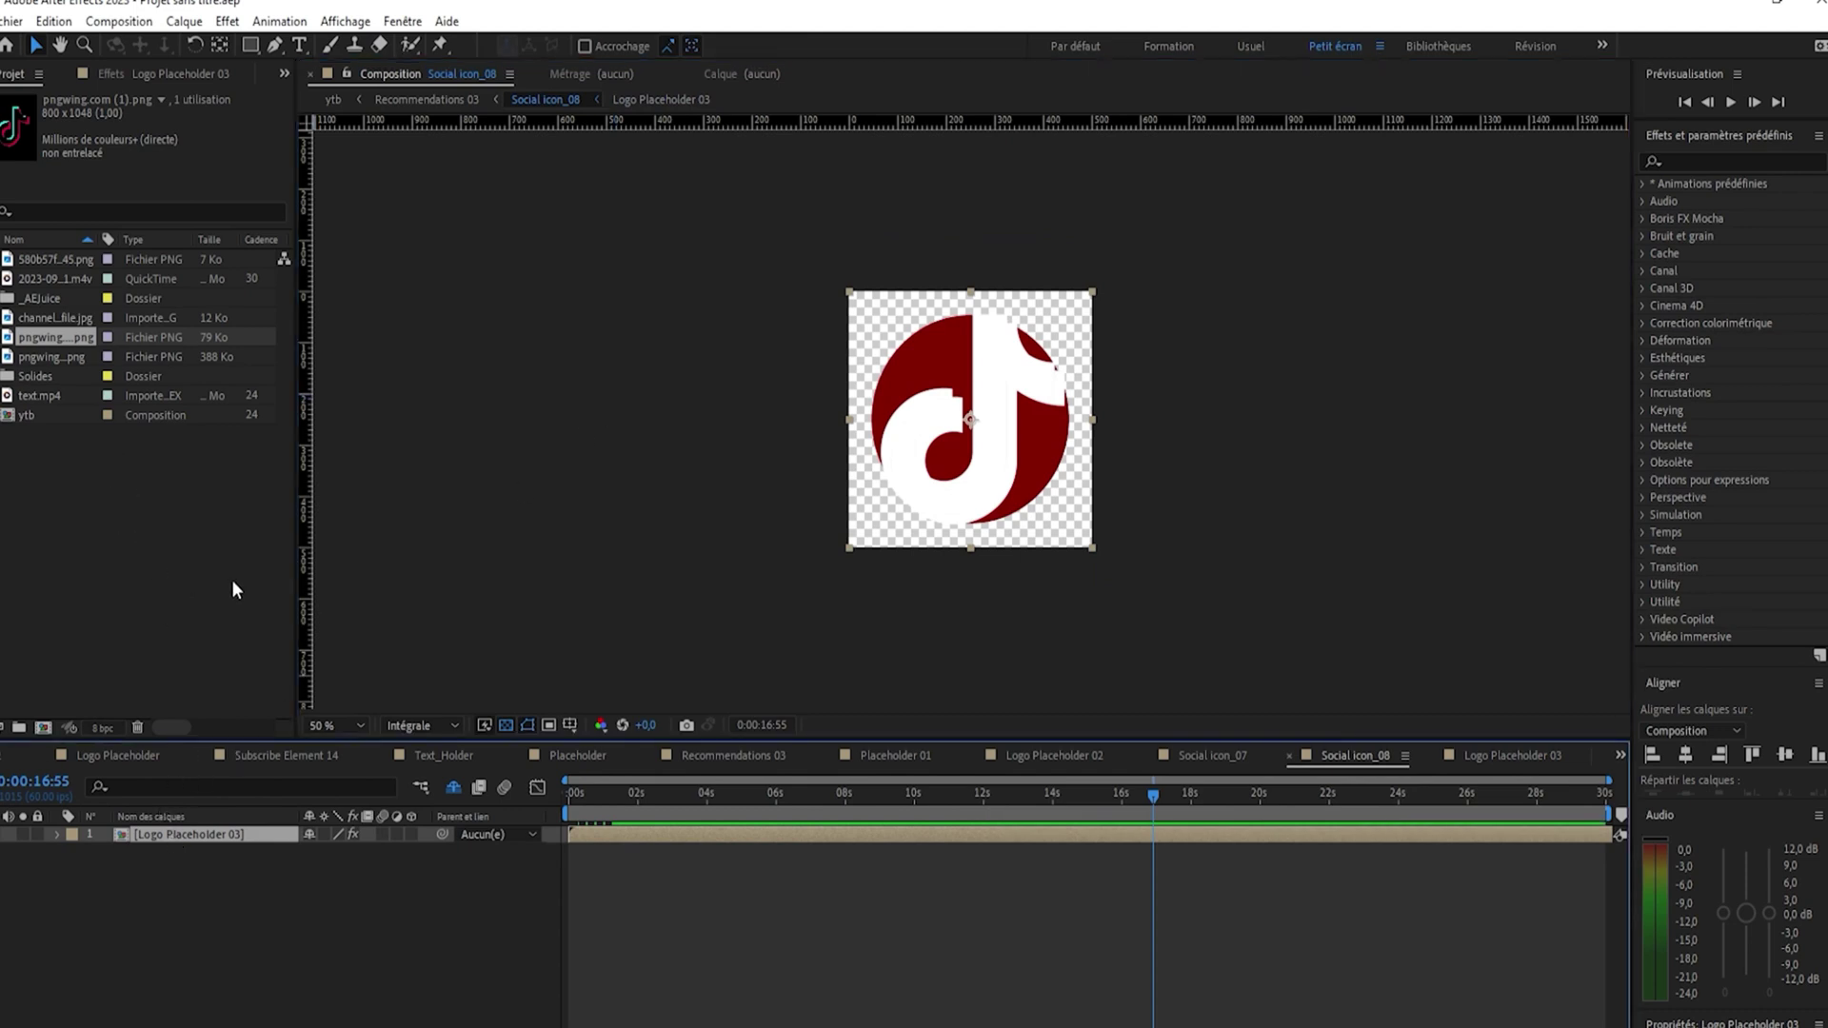
double_click(184, 834)
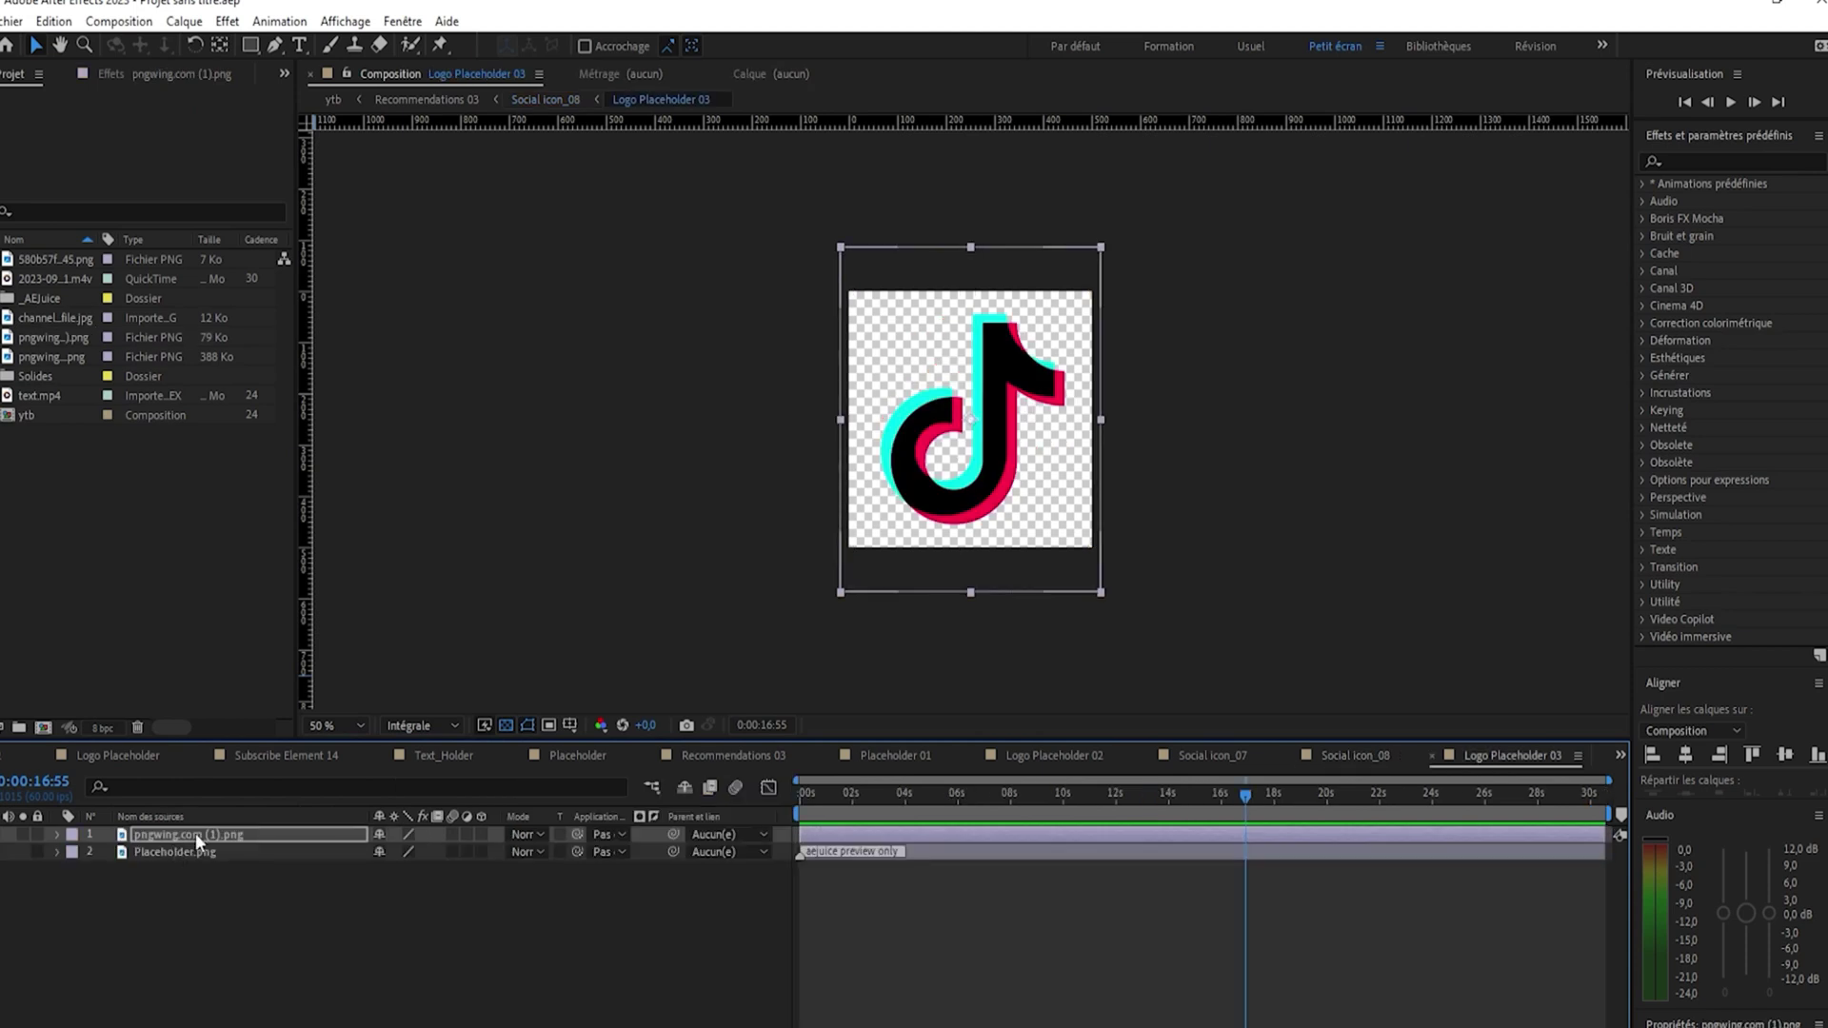
left_click(196, 834)
key("Delete")
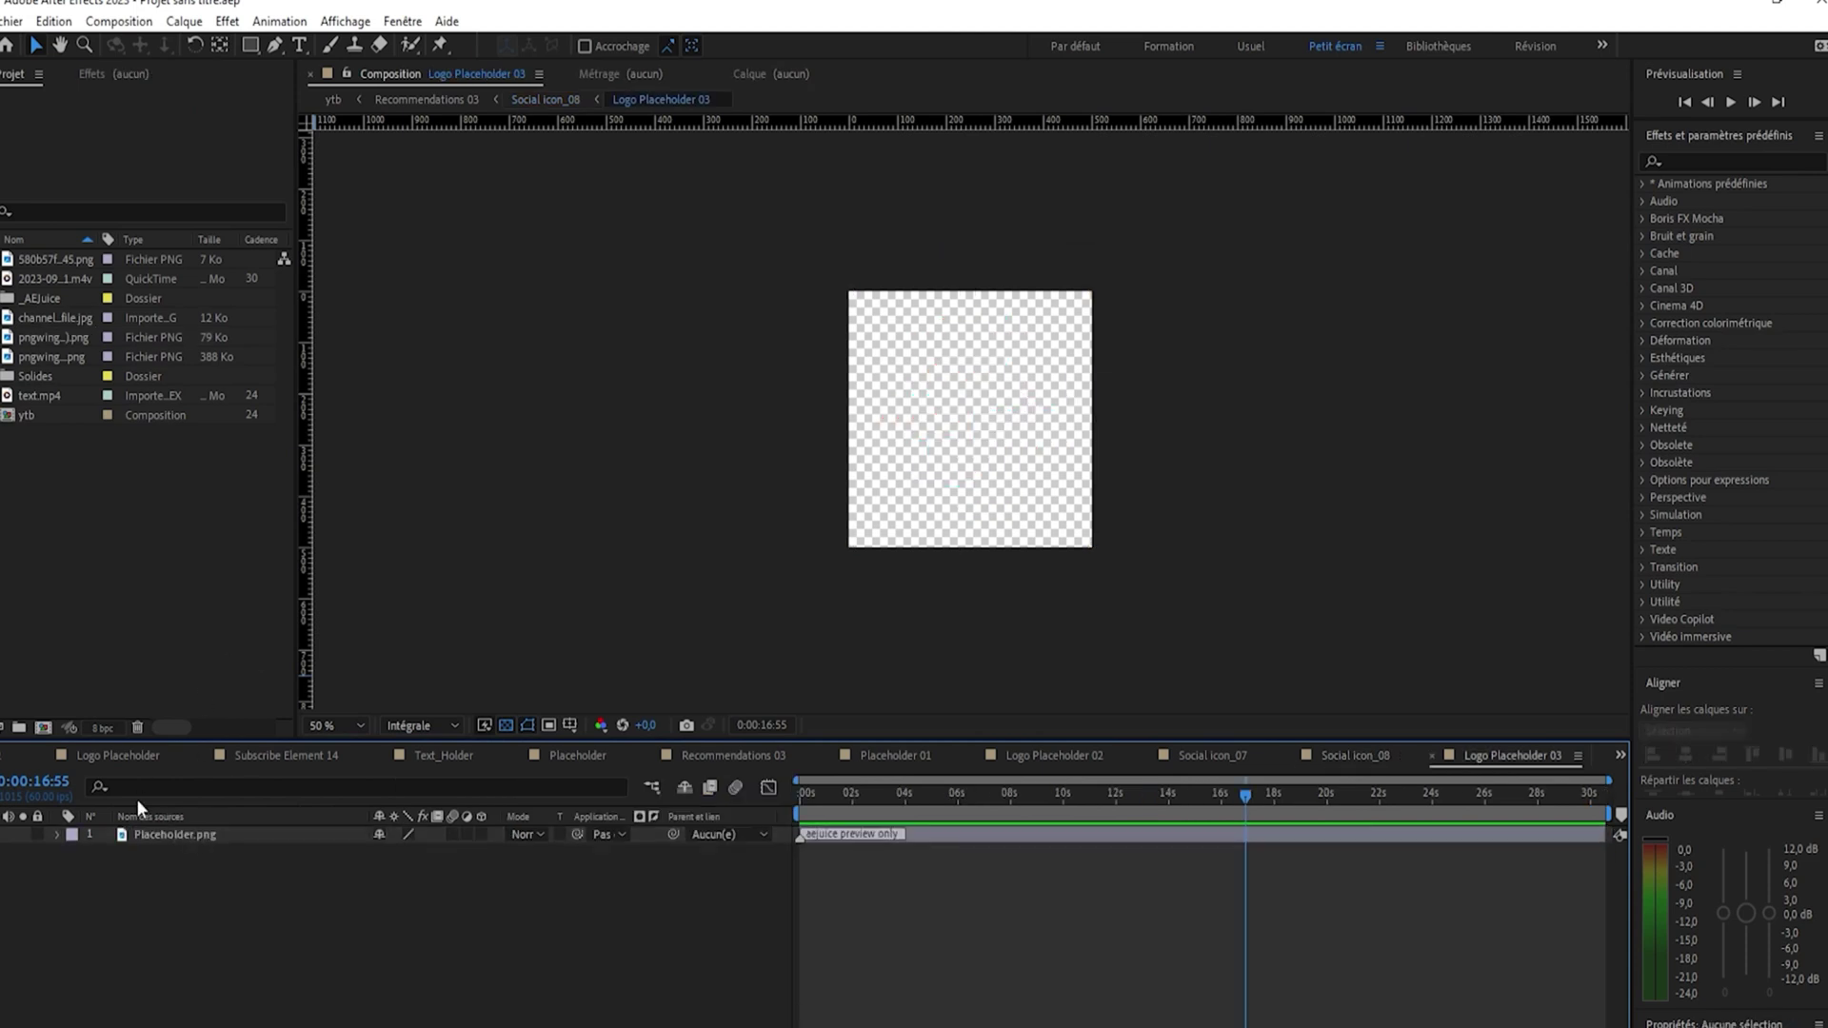
left_click(533, 100)
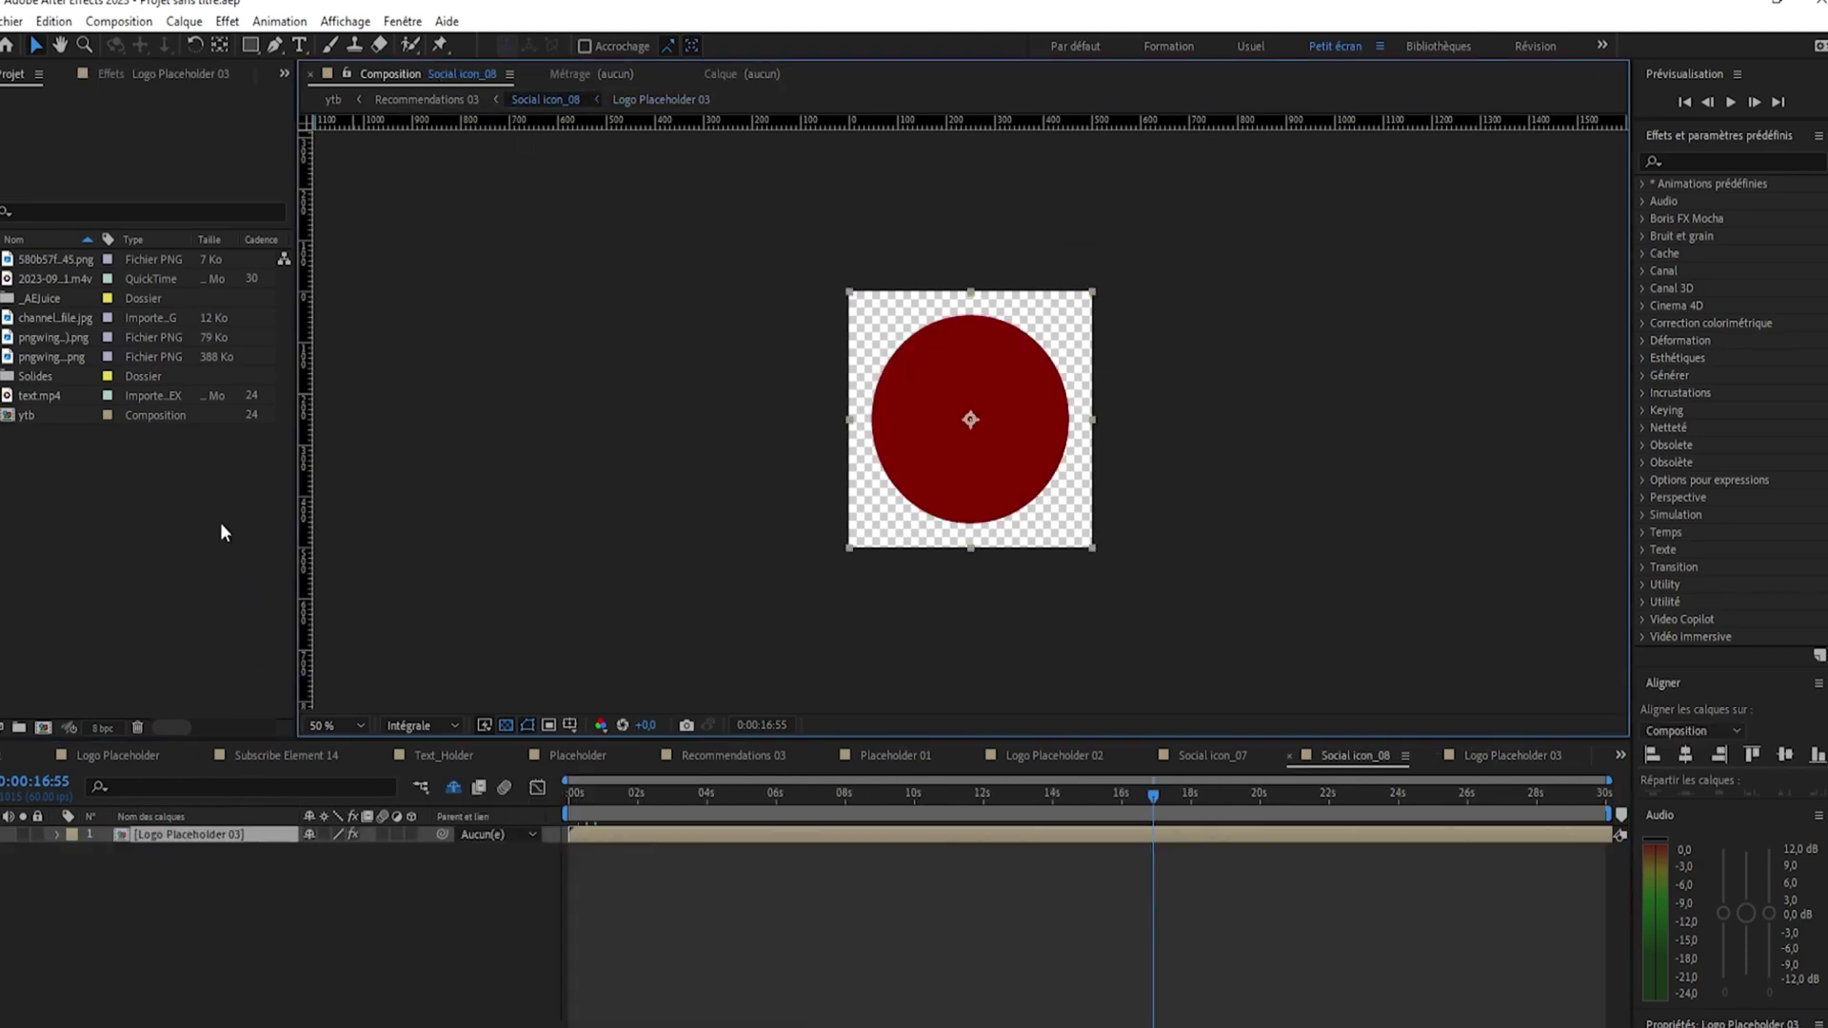
left_click_drag(48, 335, 151, 827)
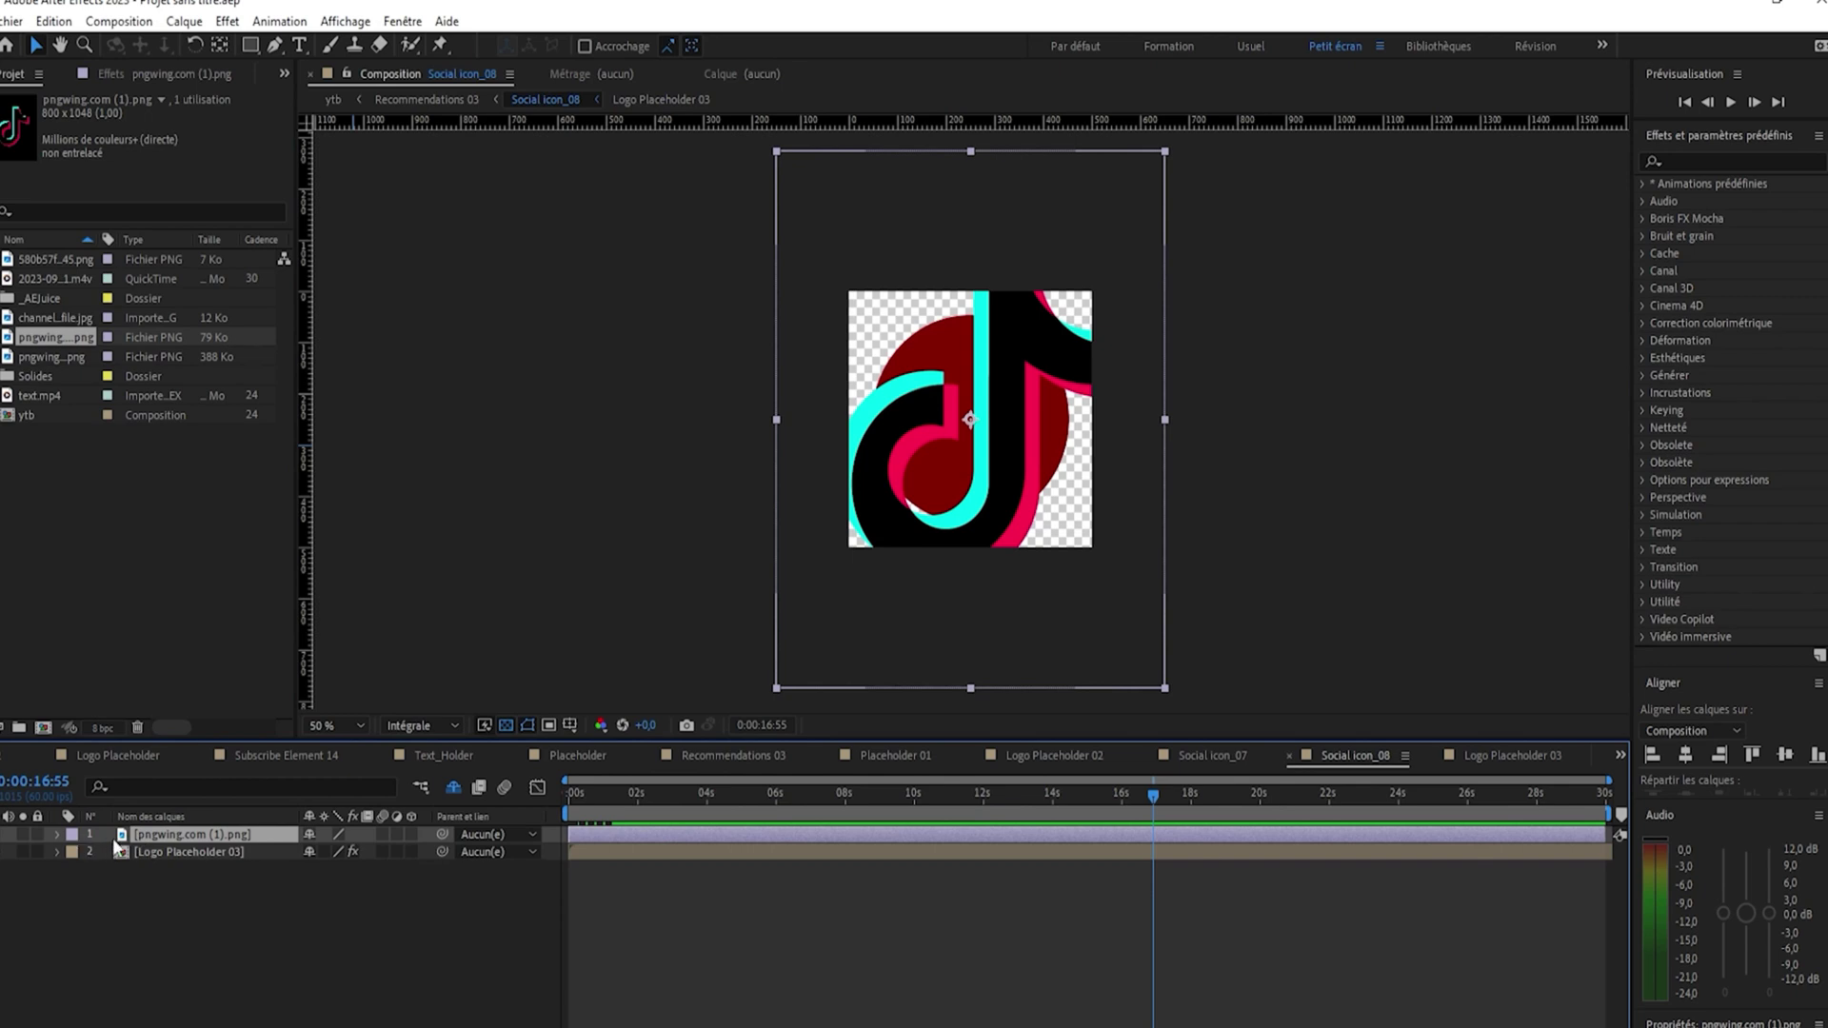
Scale the TikTok logo in Social icon_08 to 41 % so it fits inside the dark red circle, and return to Recommendations 03
key("s")
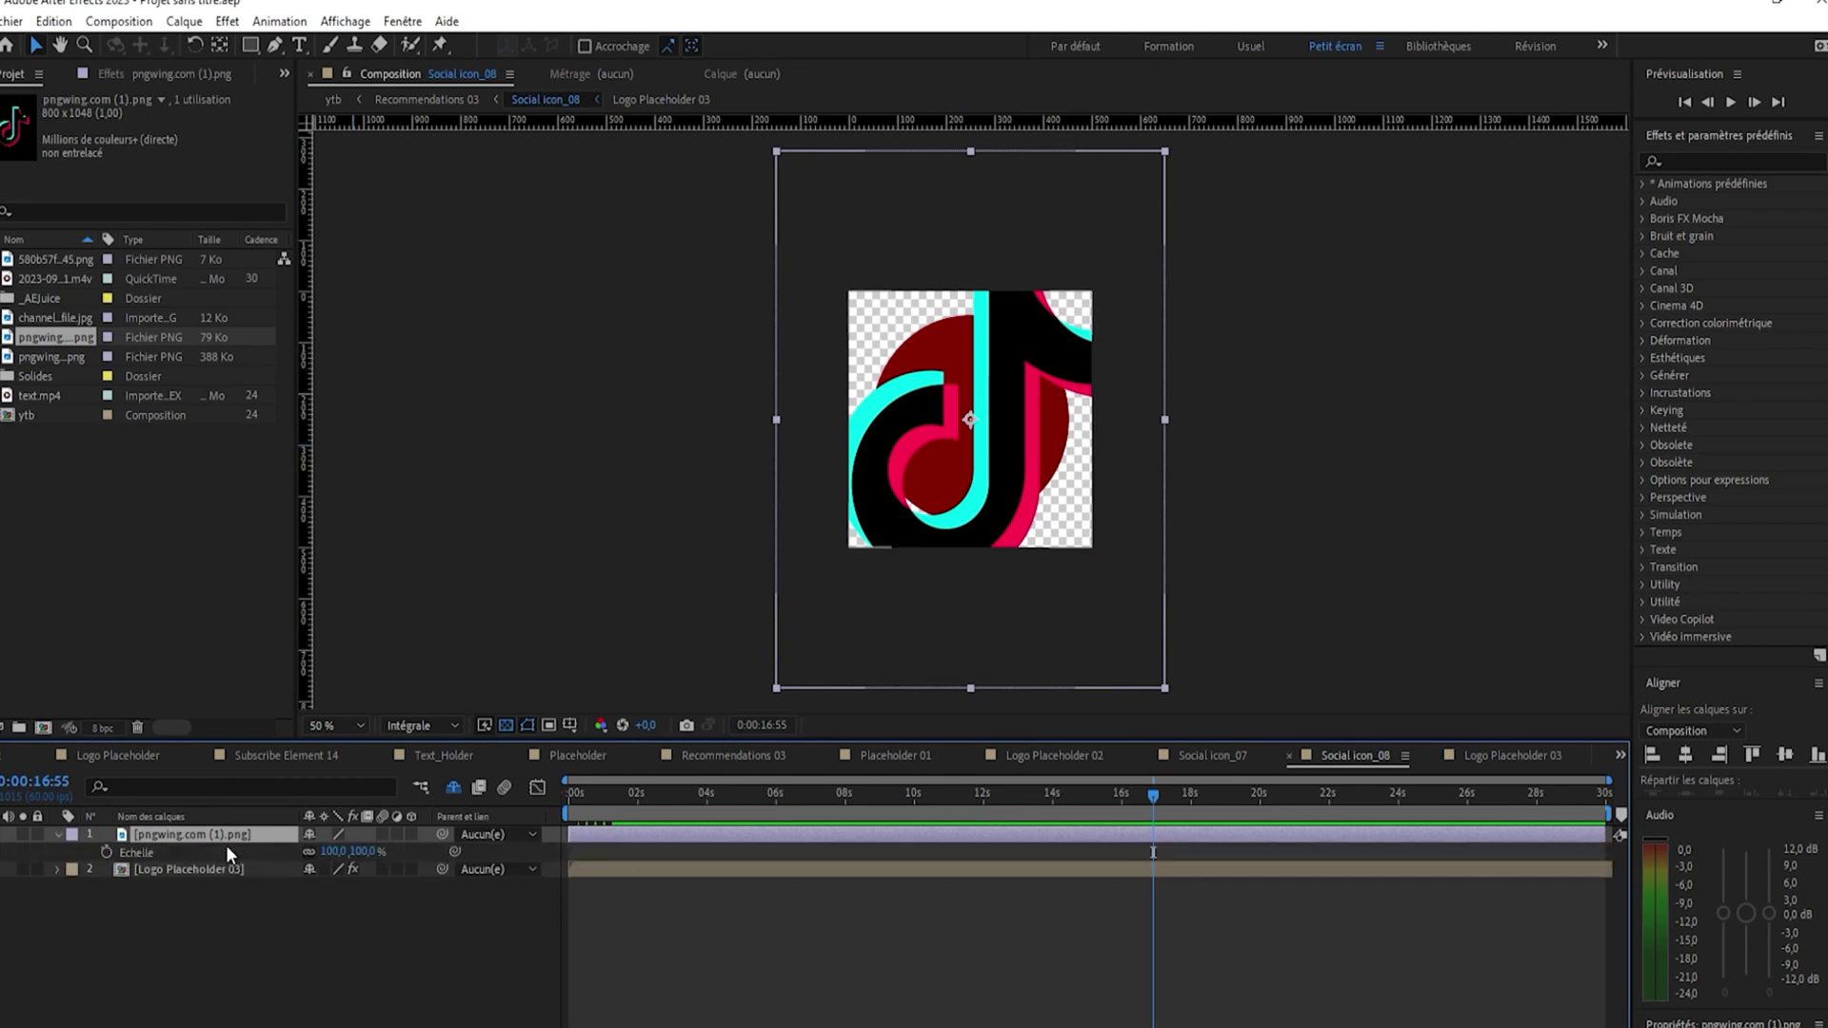
left_click_drag(326, 854, 275, 859)
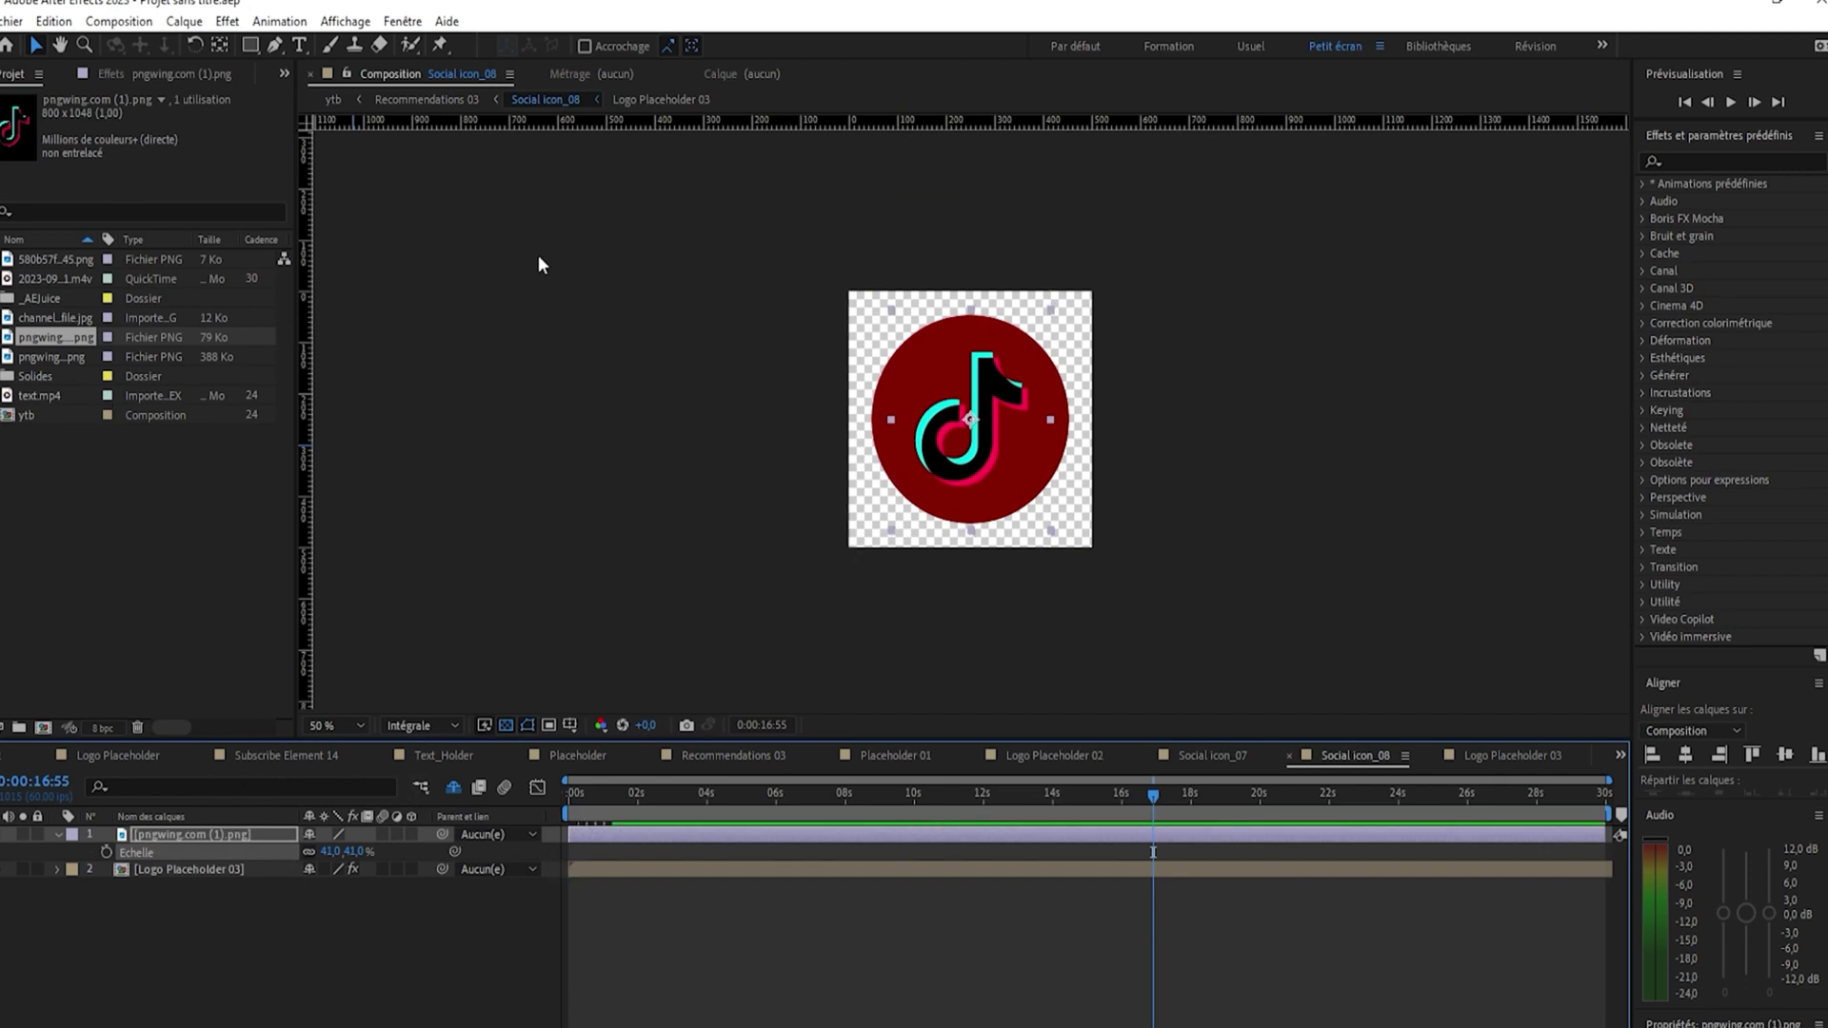
left_click(436, 100)
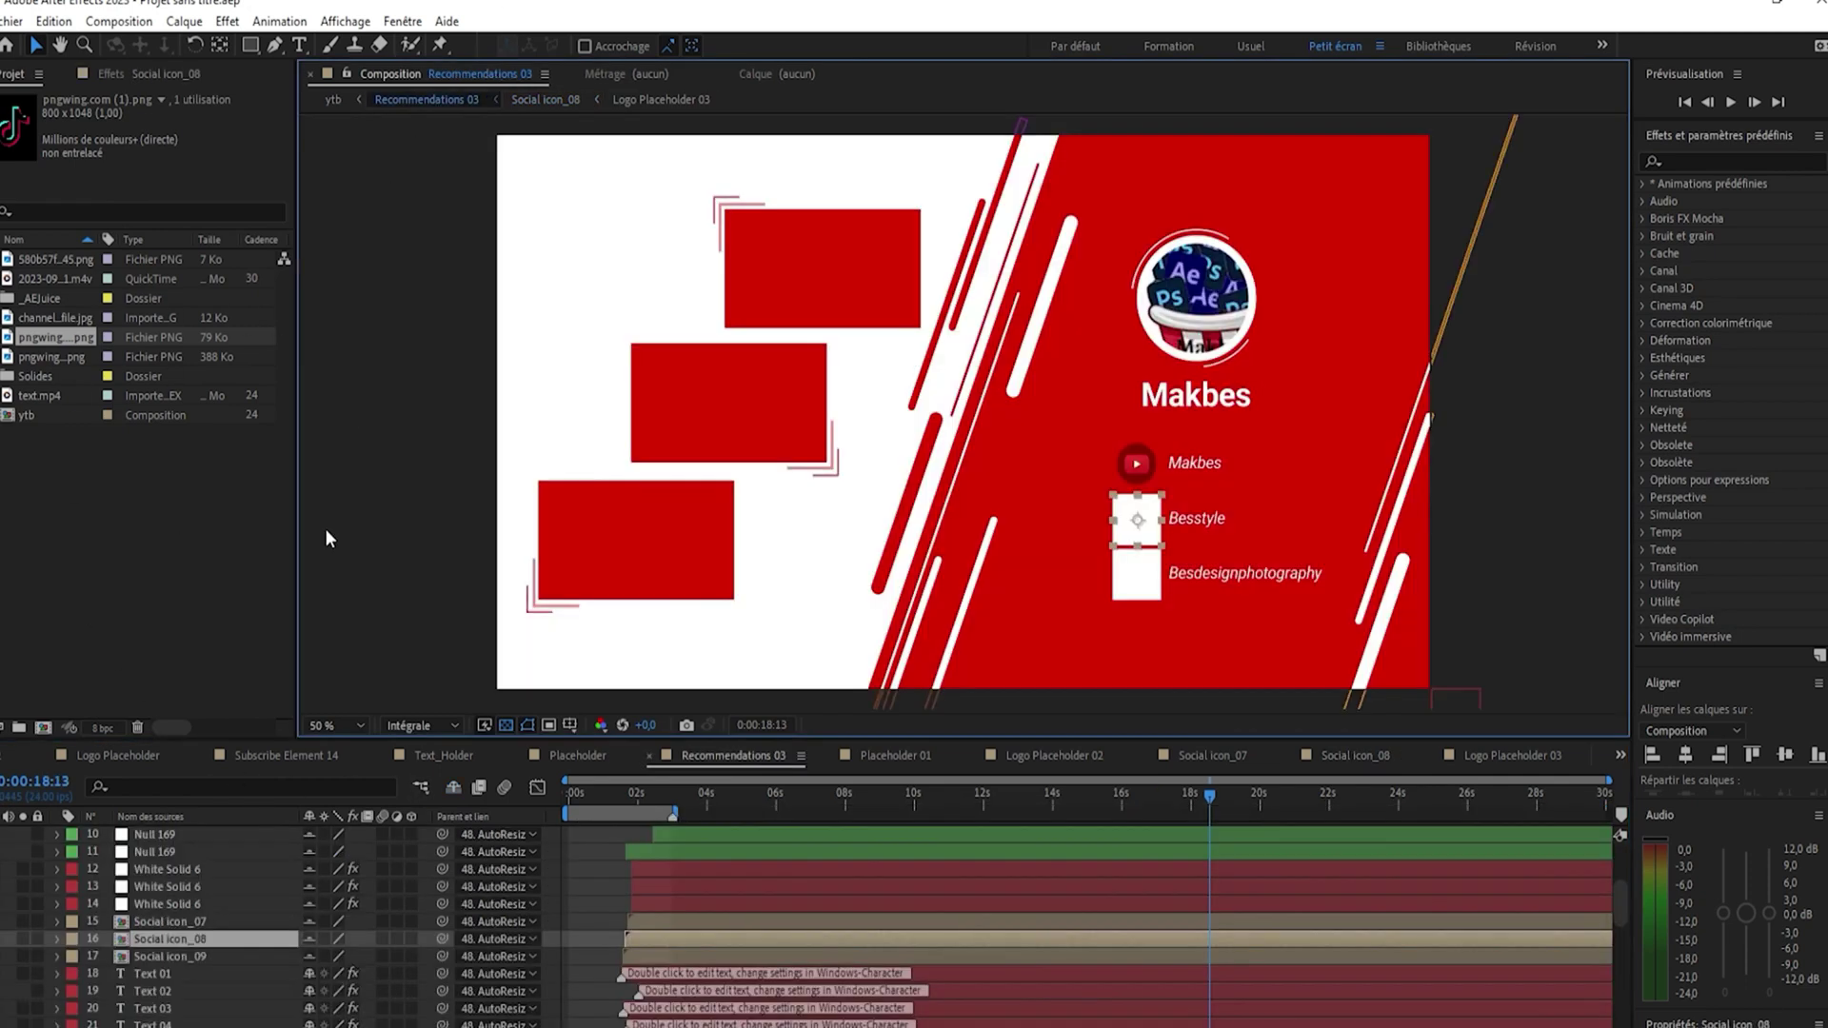
Add the Instagram logo pngwing.com.png above Logo Placeholder 04 in Social icon_09, scale it to 25 %, and go back to the ytb composition
double_click(167, 955)
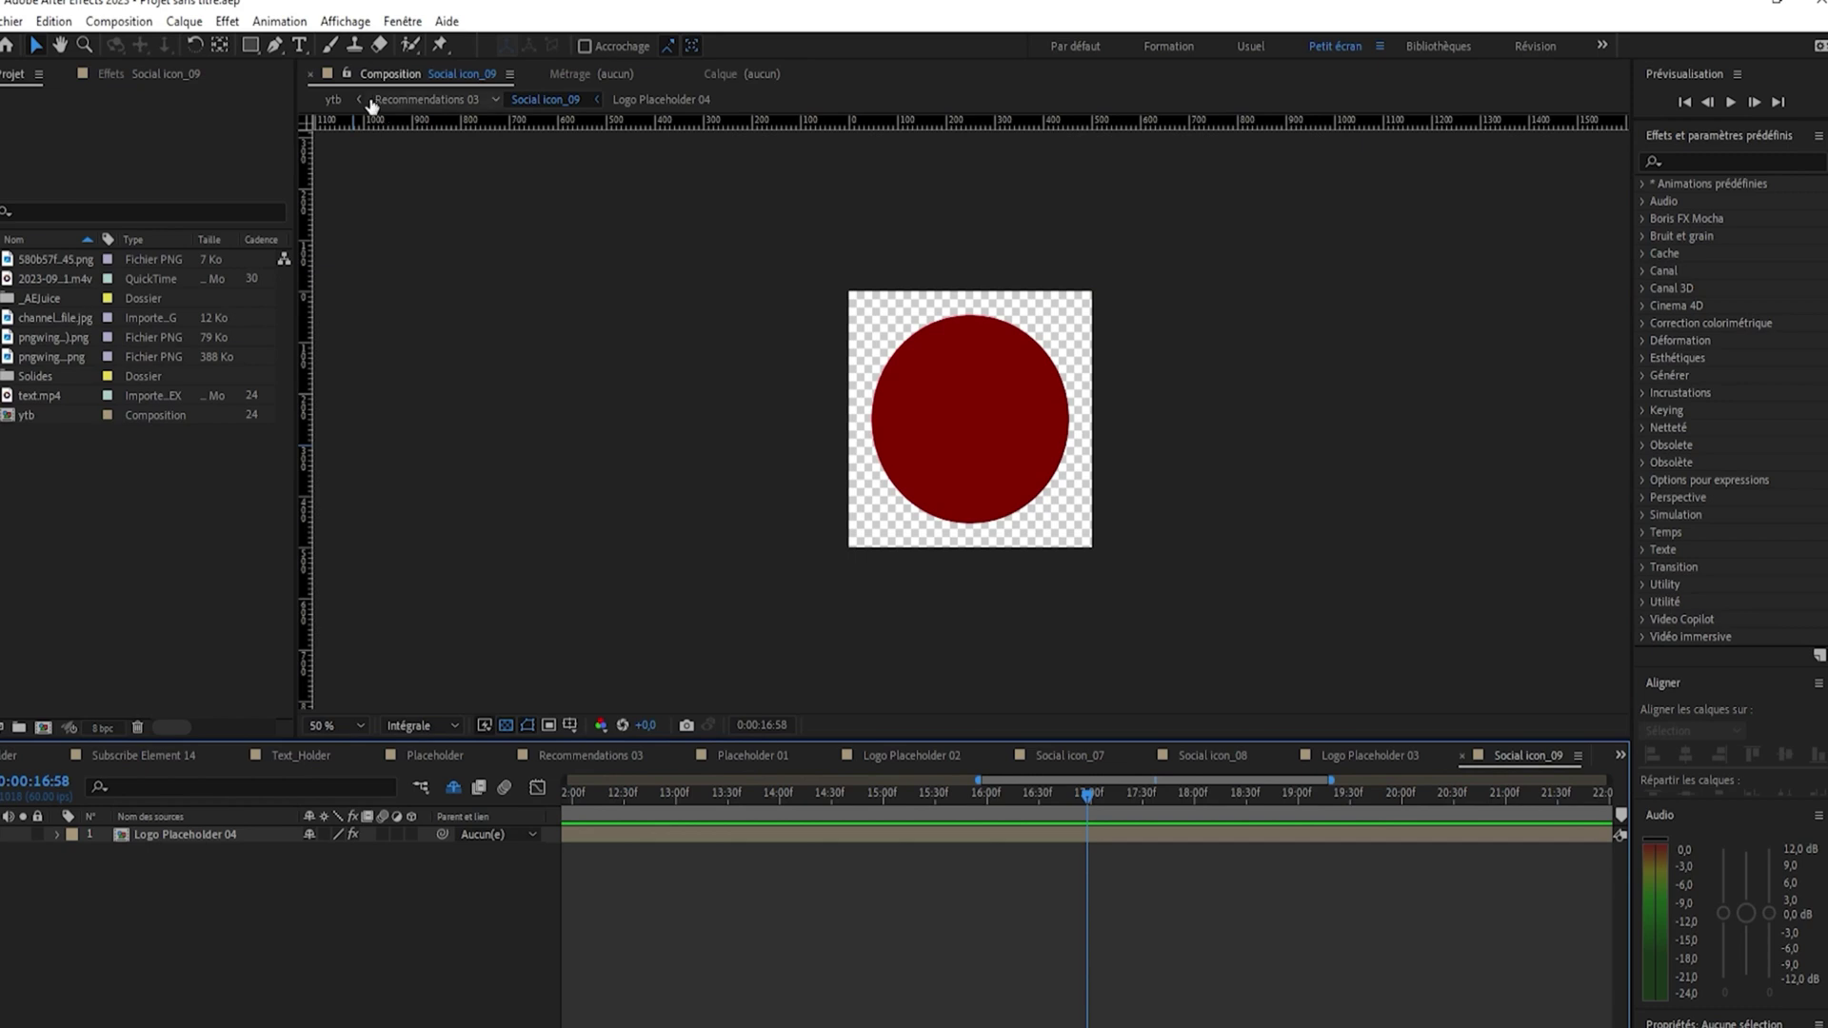
left_click_drag(47, 356, 169, 838)
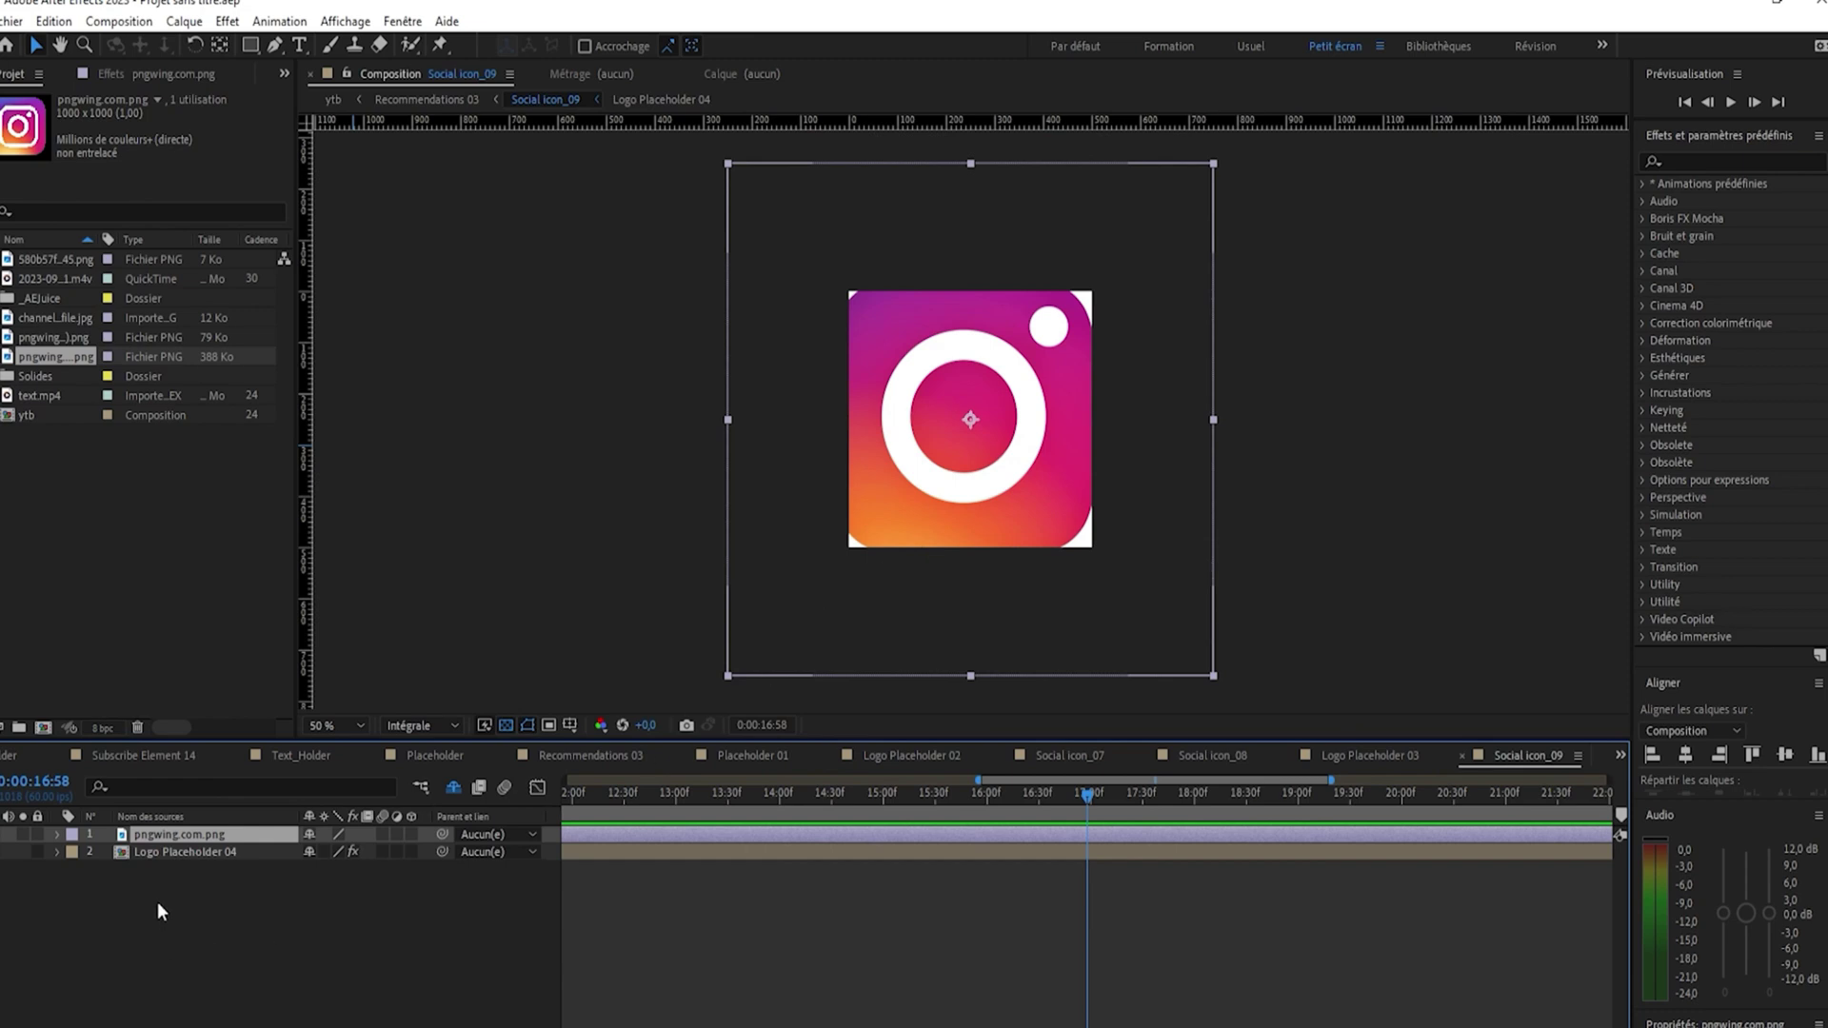
key("s")
left_click_drag(333, 850, 278, 860)
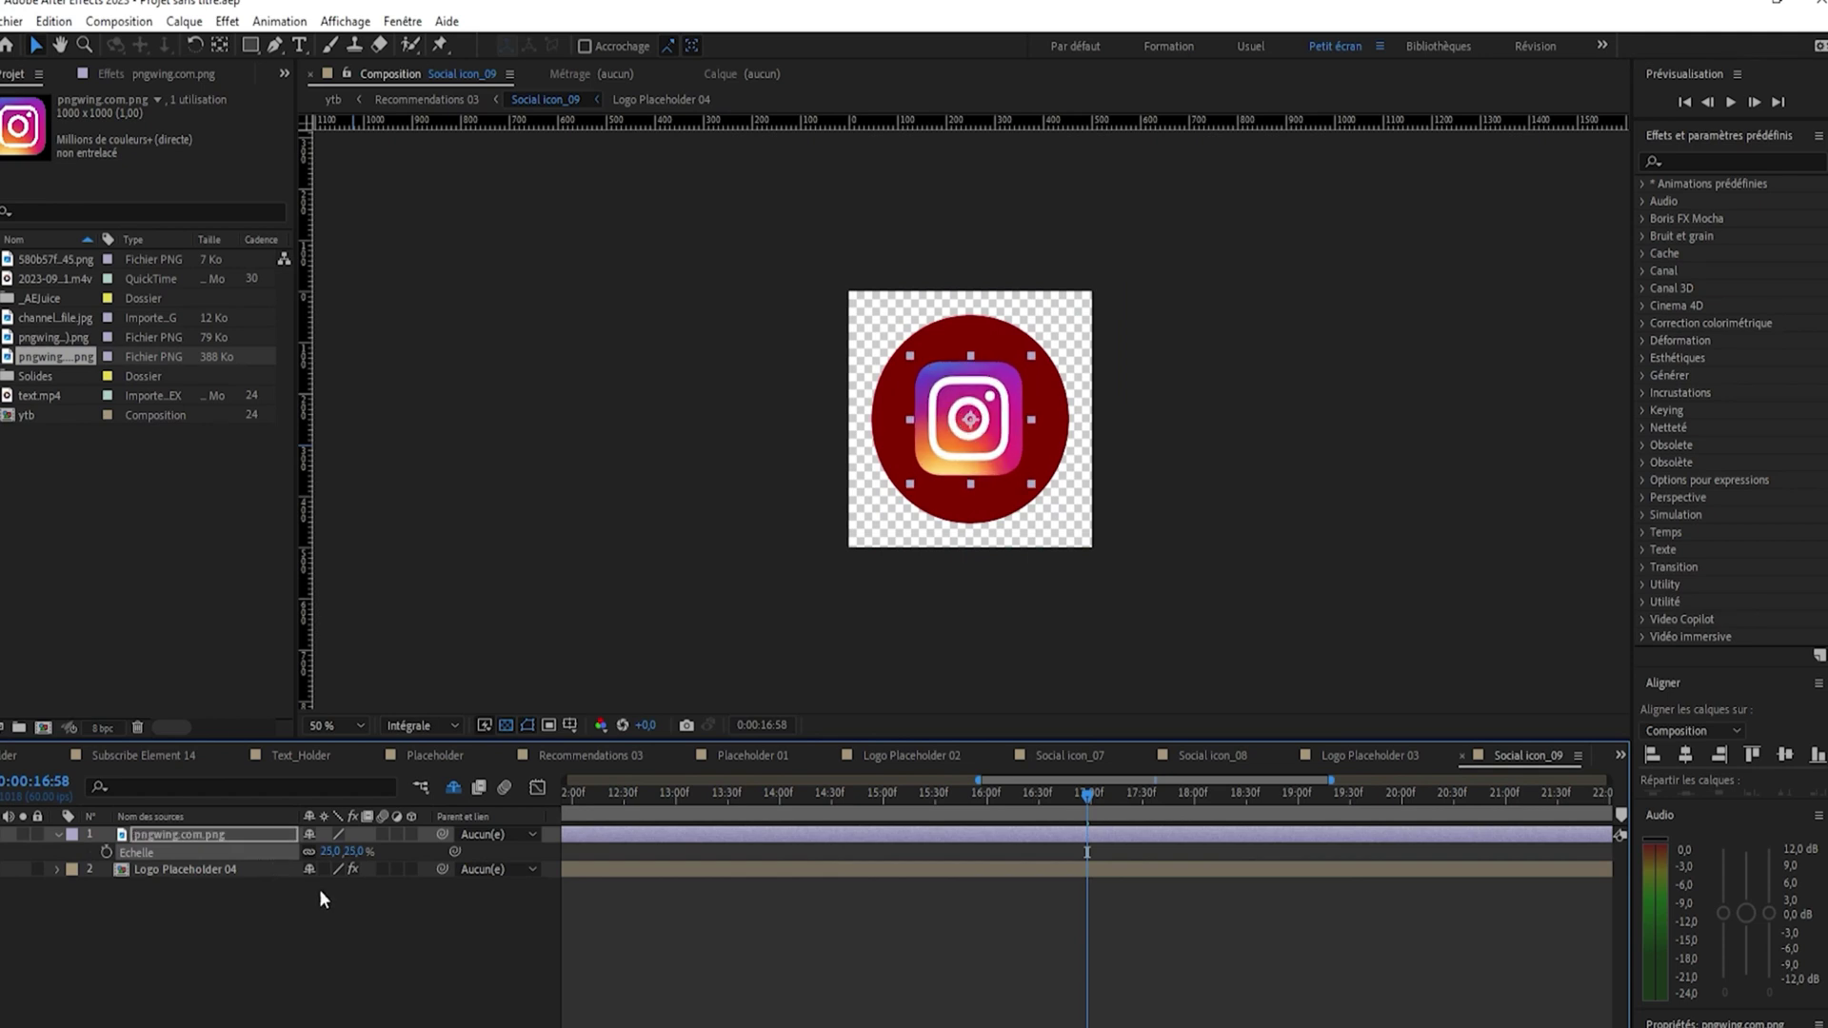
left_click(333, 99)
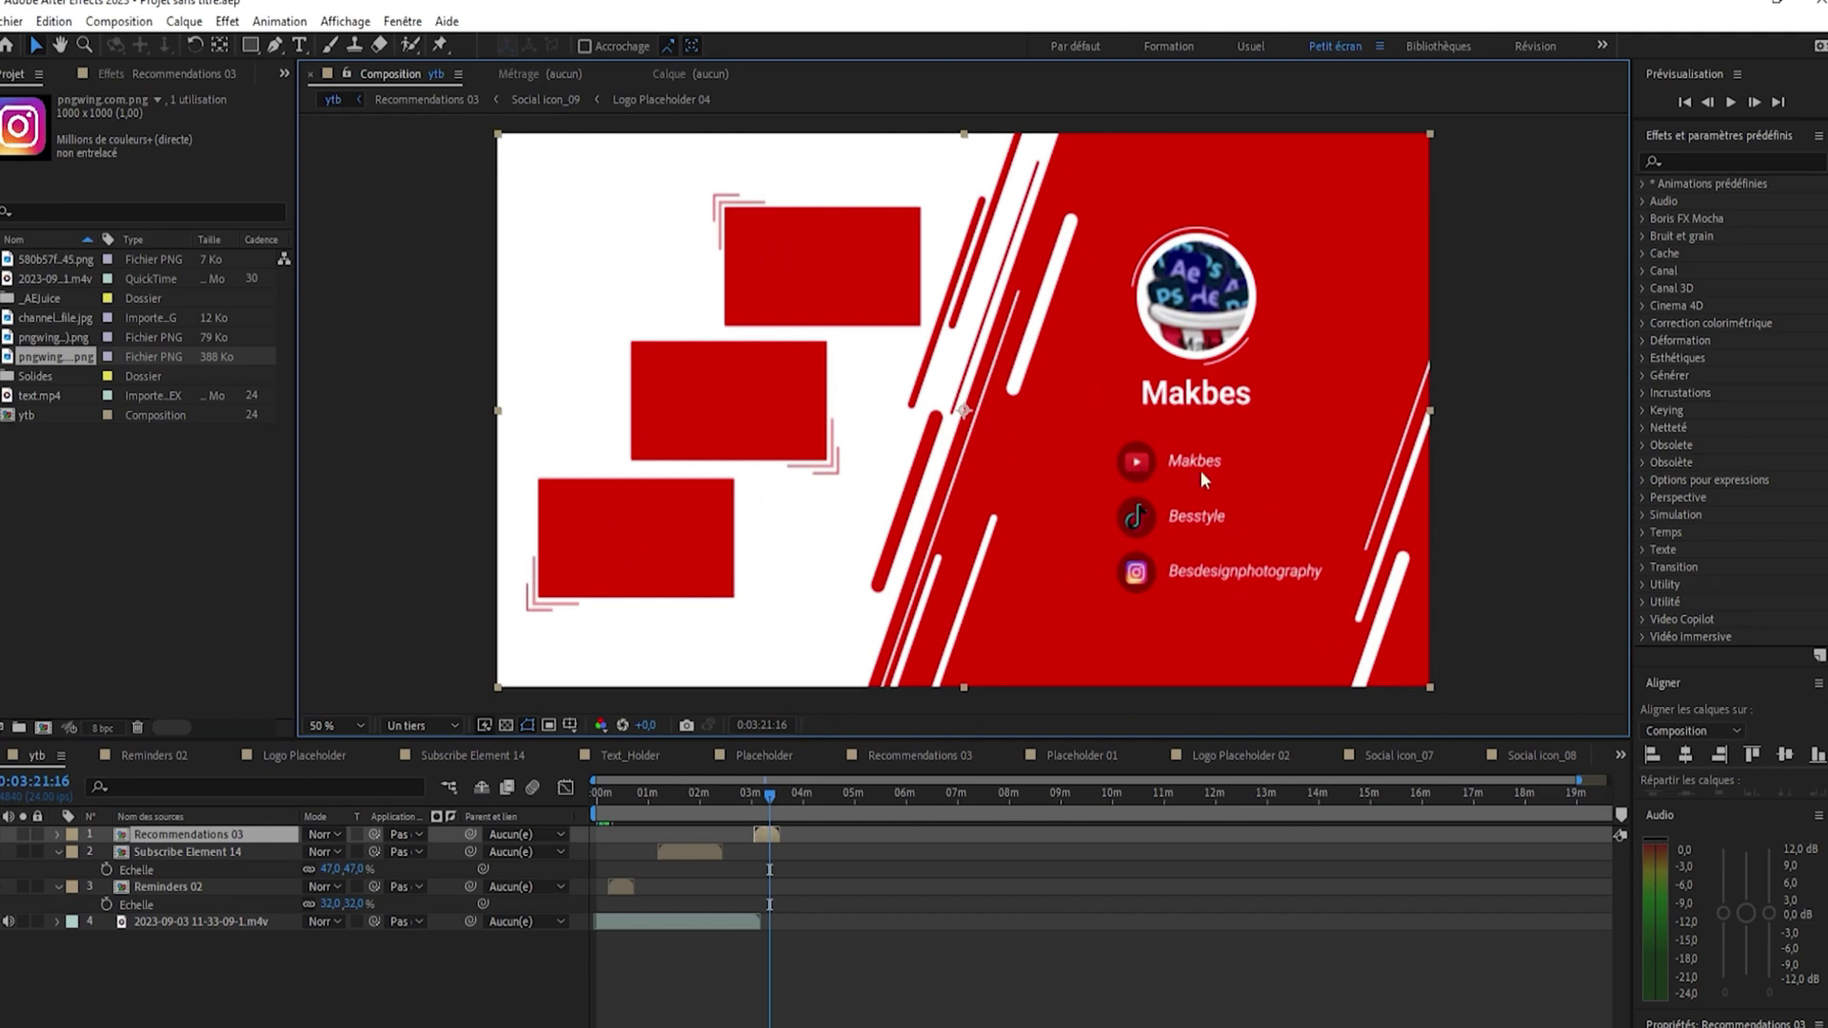
Reopen Recommendations 03, hide its shy layers, and show the effect controls of the Controls layer
double_click(173, 834)
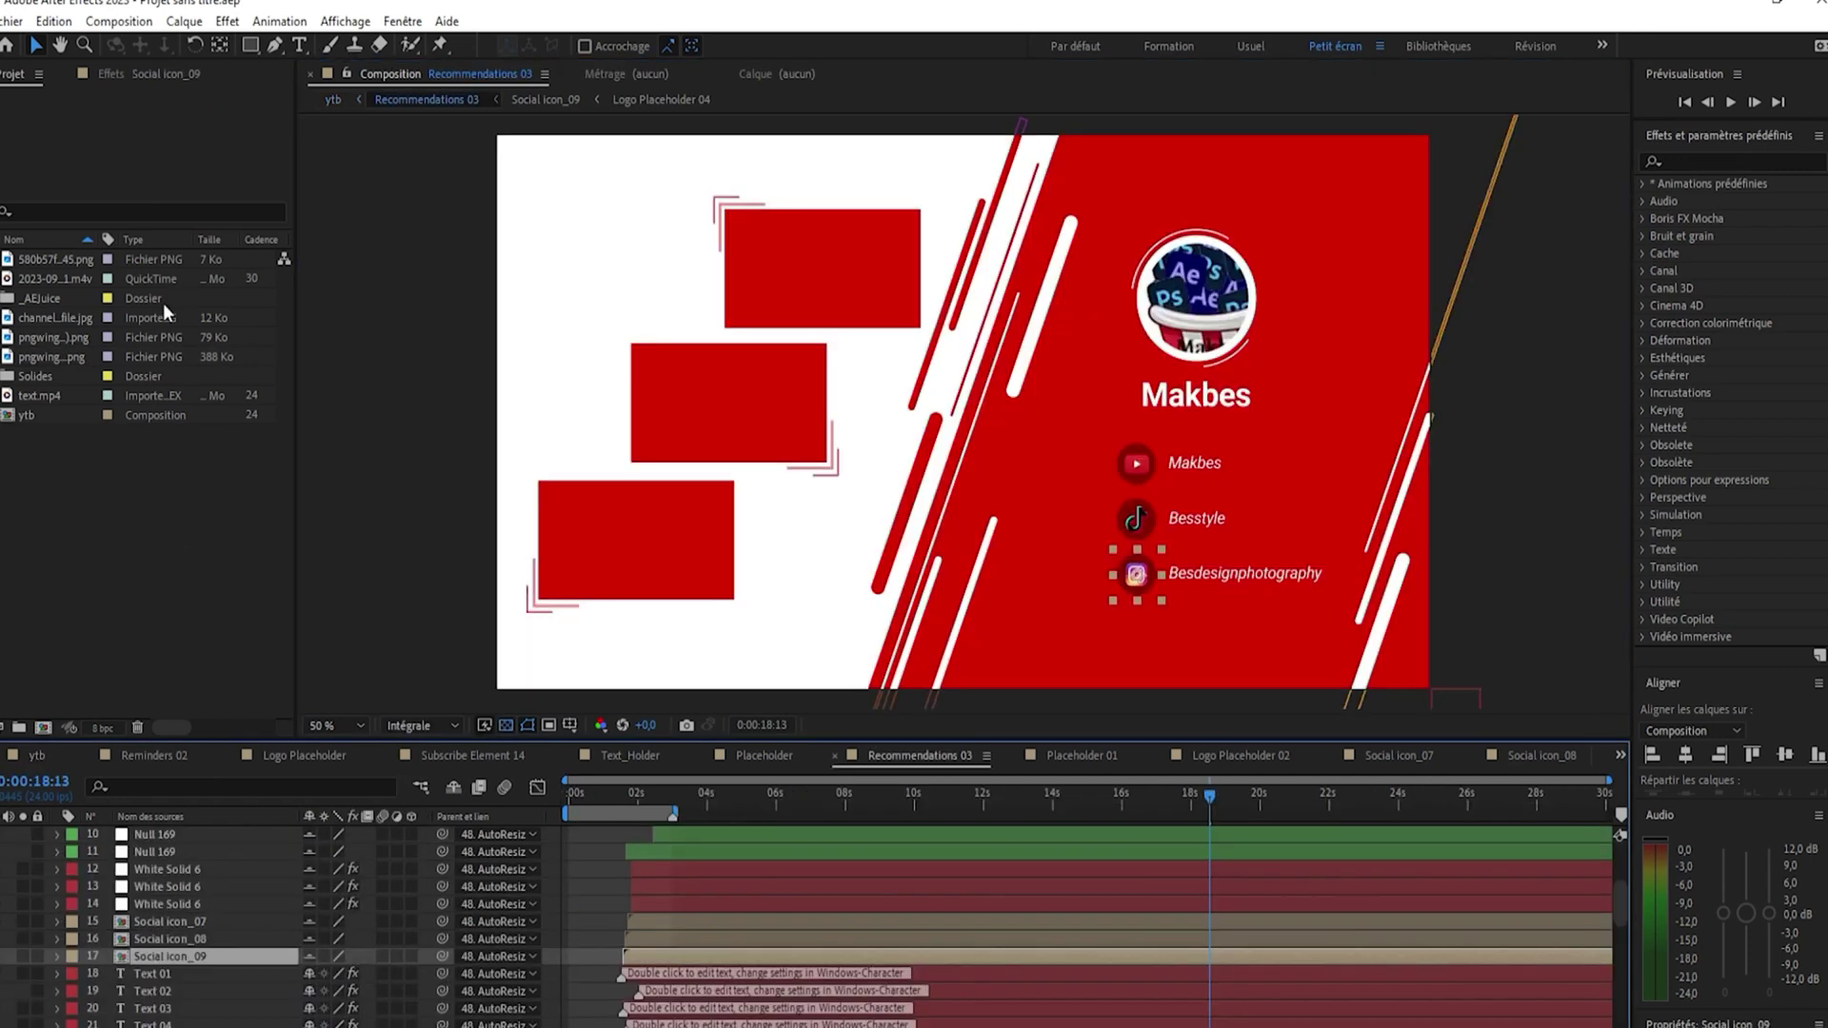
scroll(168, 846, "up", 5)
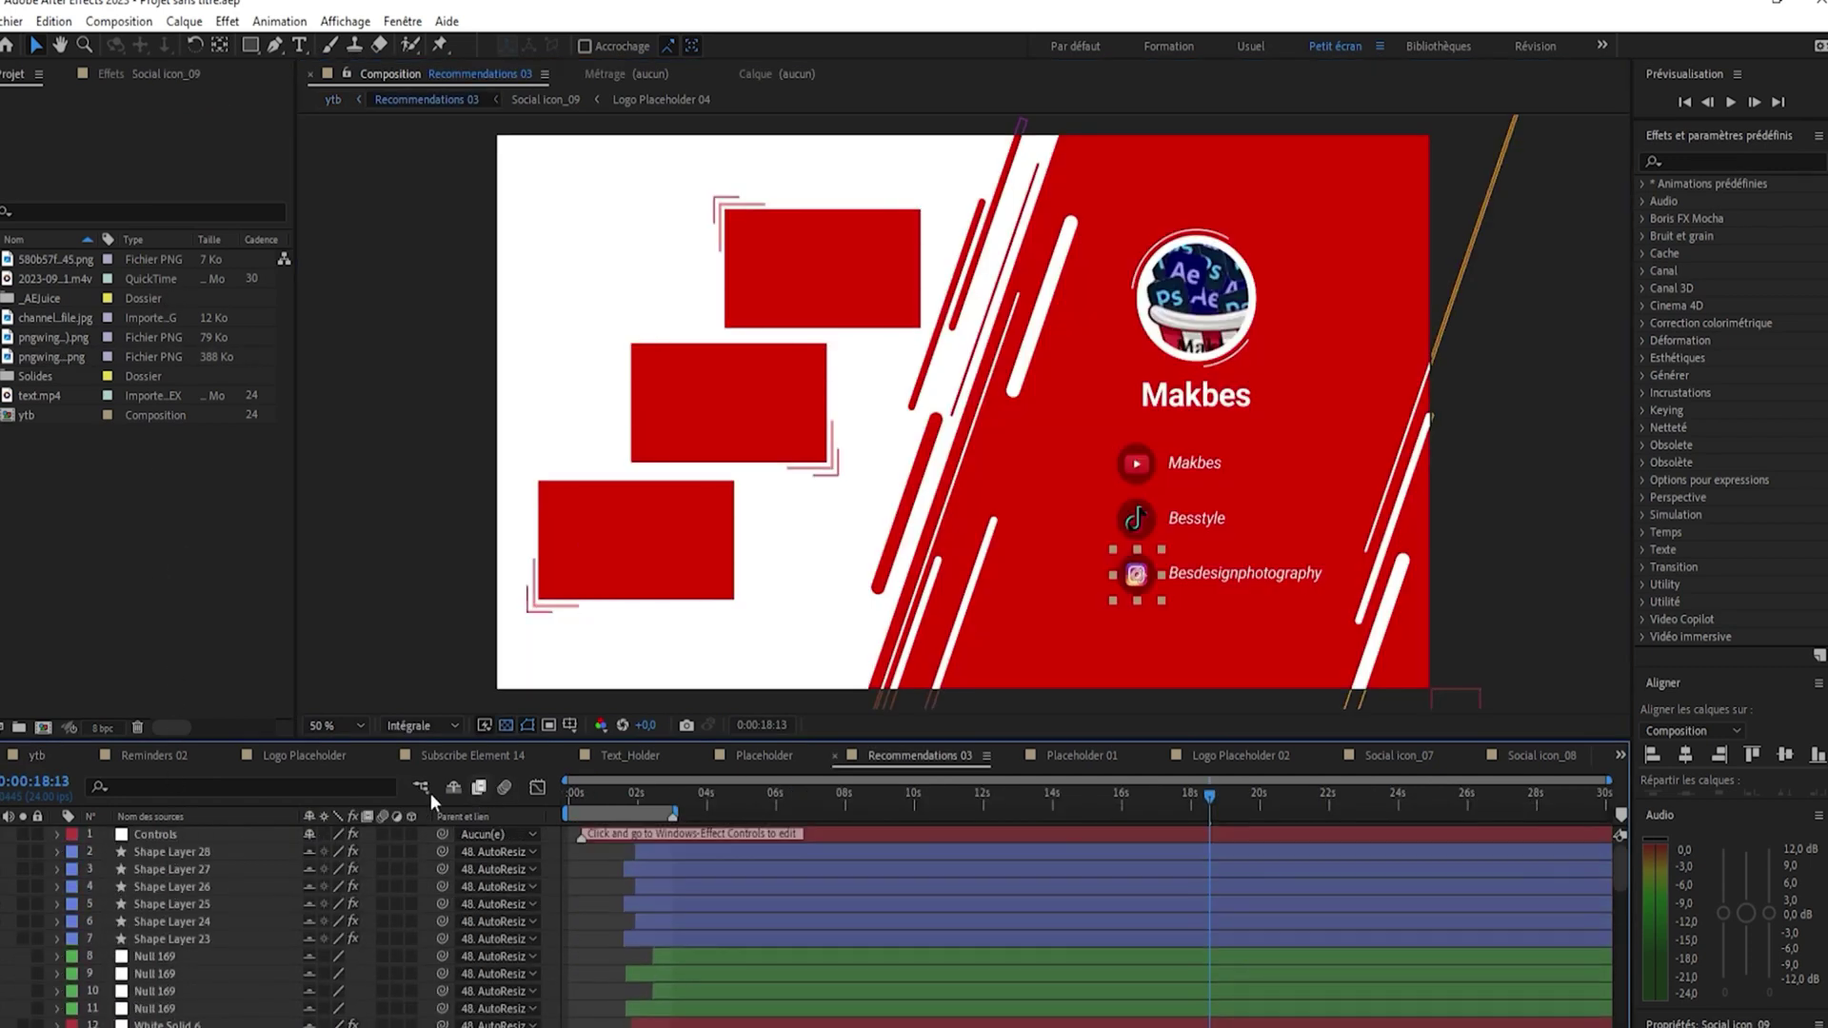
left_click(444, 787)
left_click(157, 836)
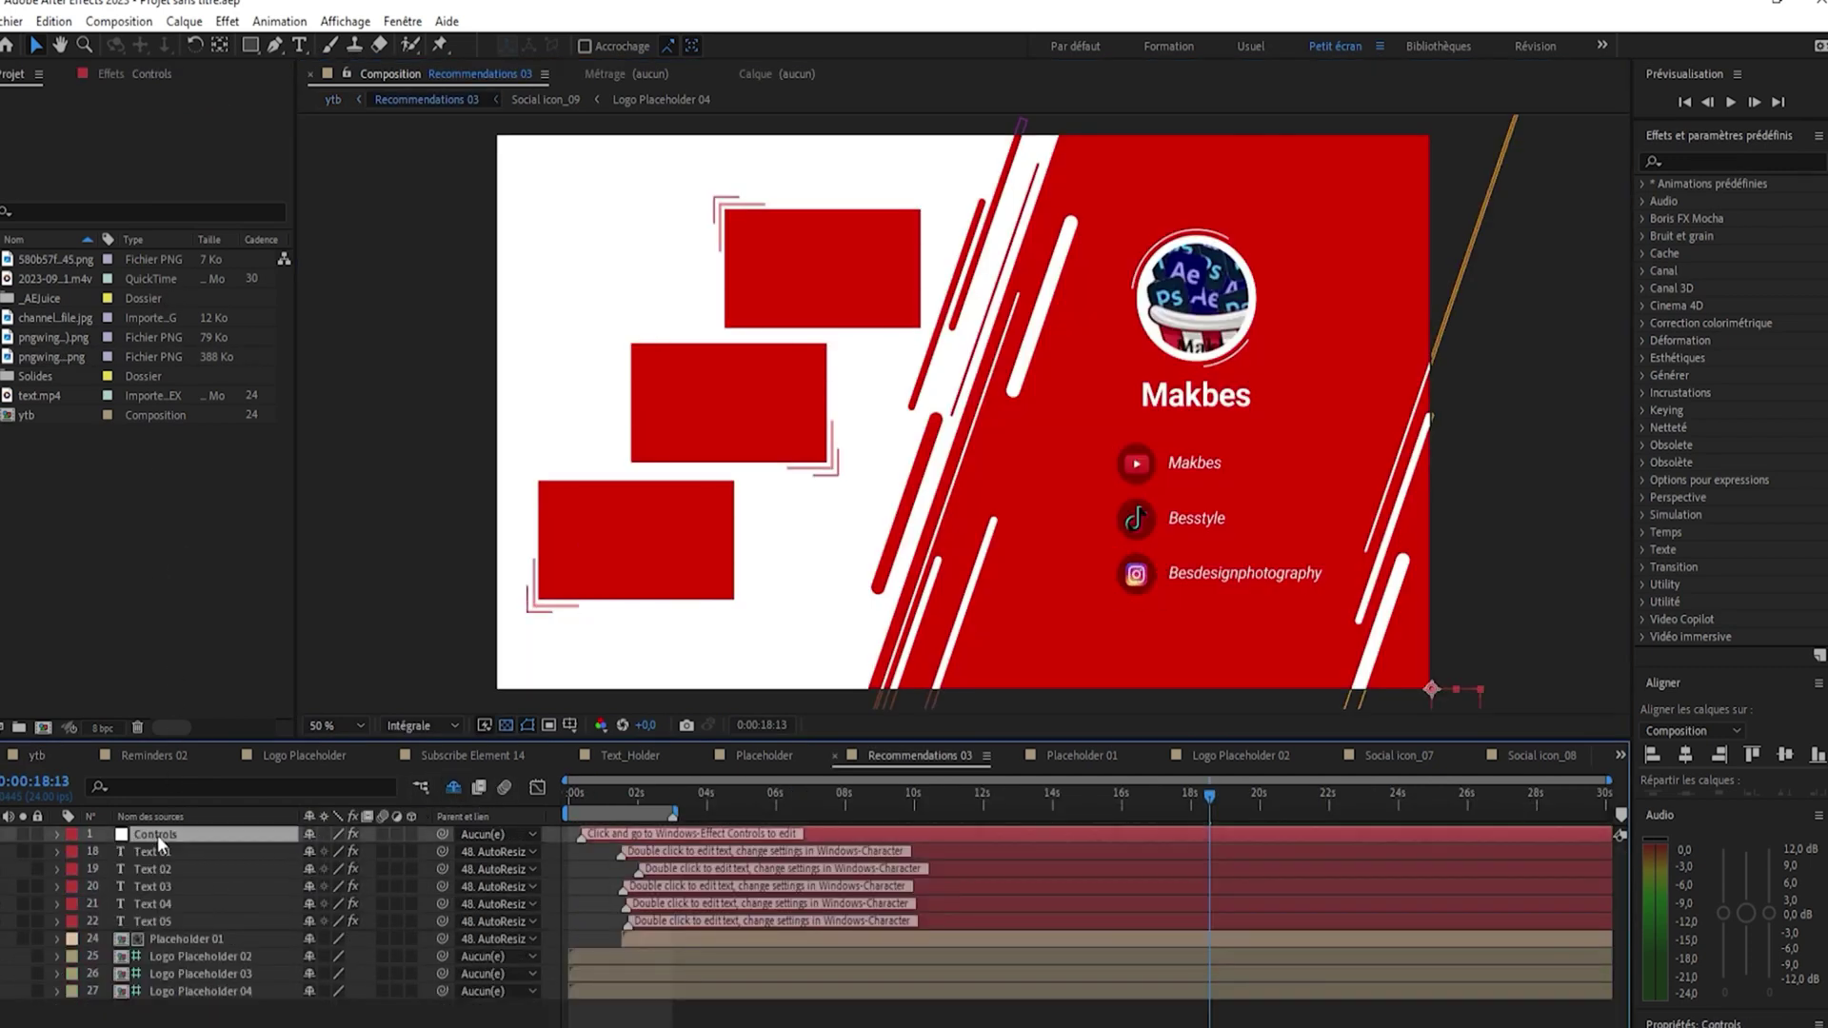
left_click(131, 73)
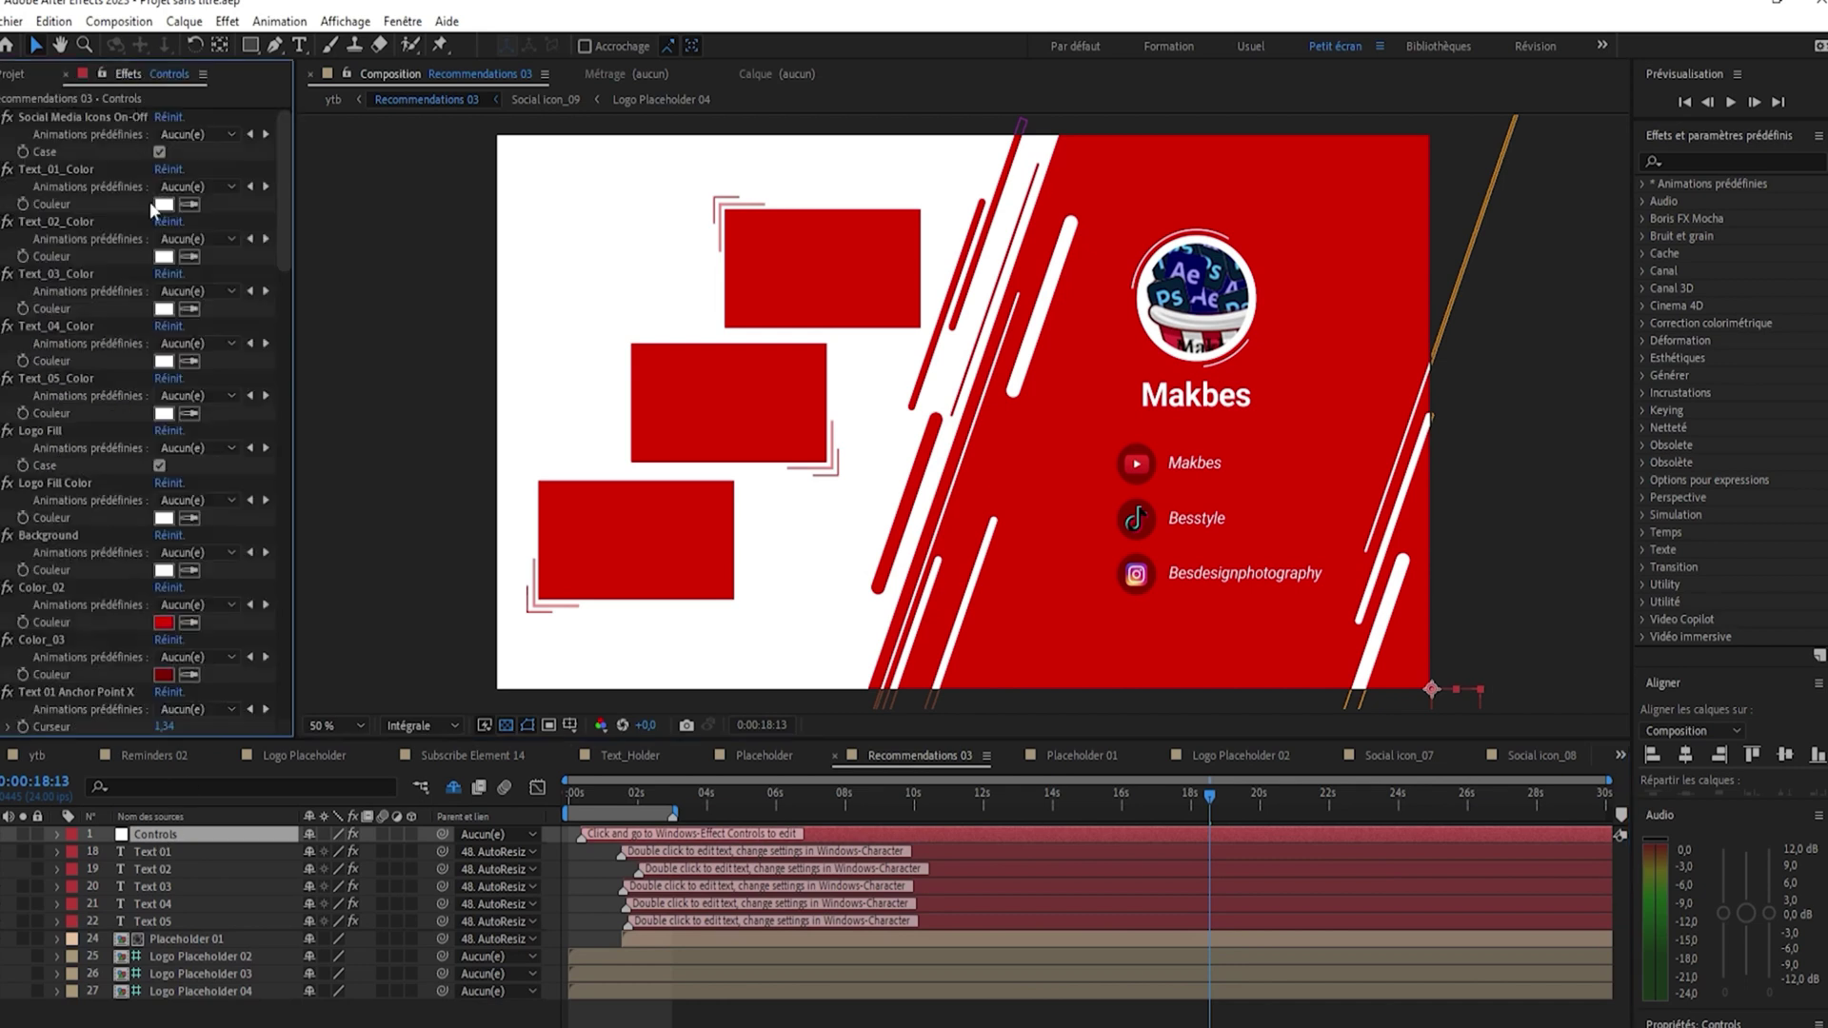
Set Color_02 of the Controls layer to blue 2121D5
left_click(164, 622)
left_click(1452, 657)
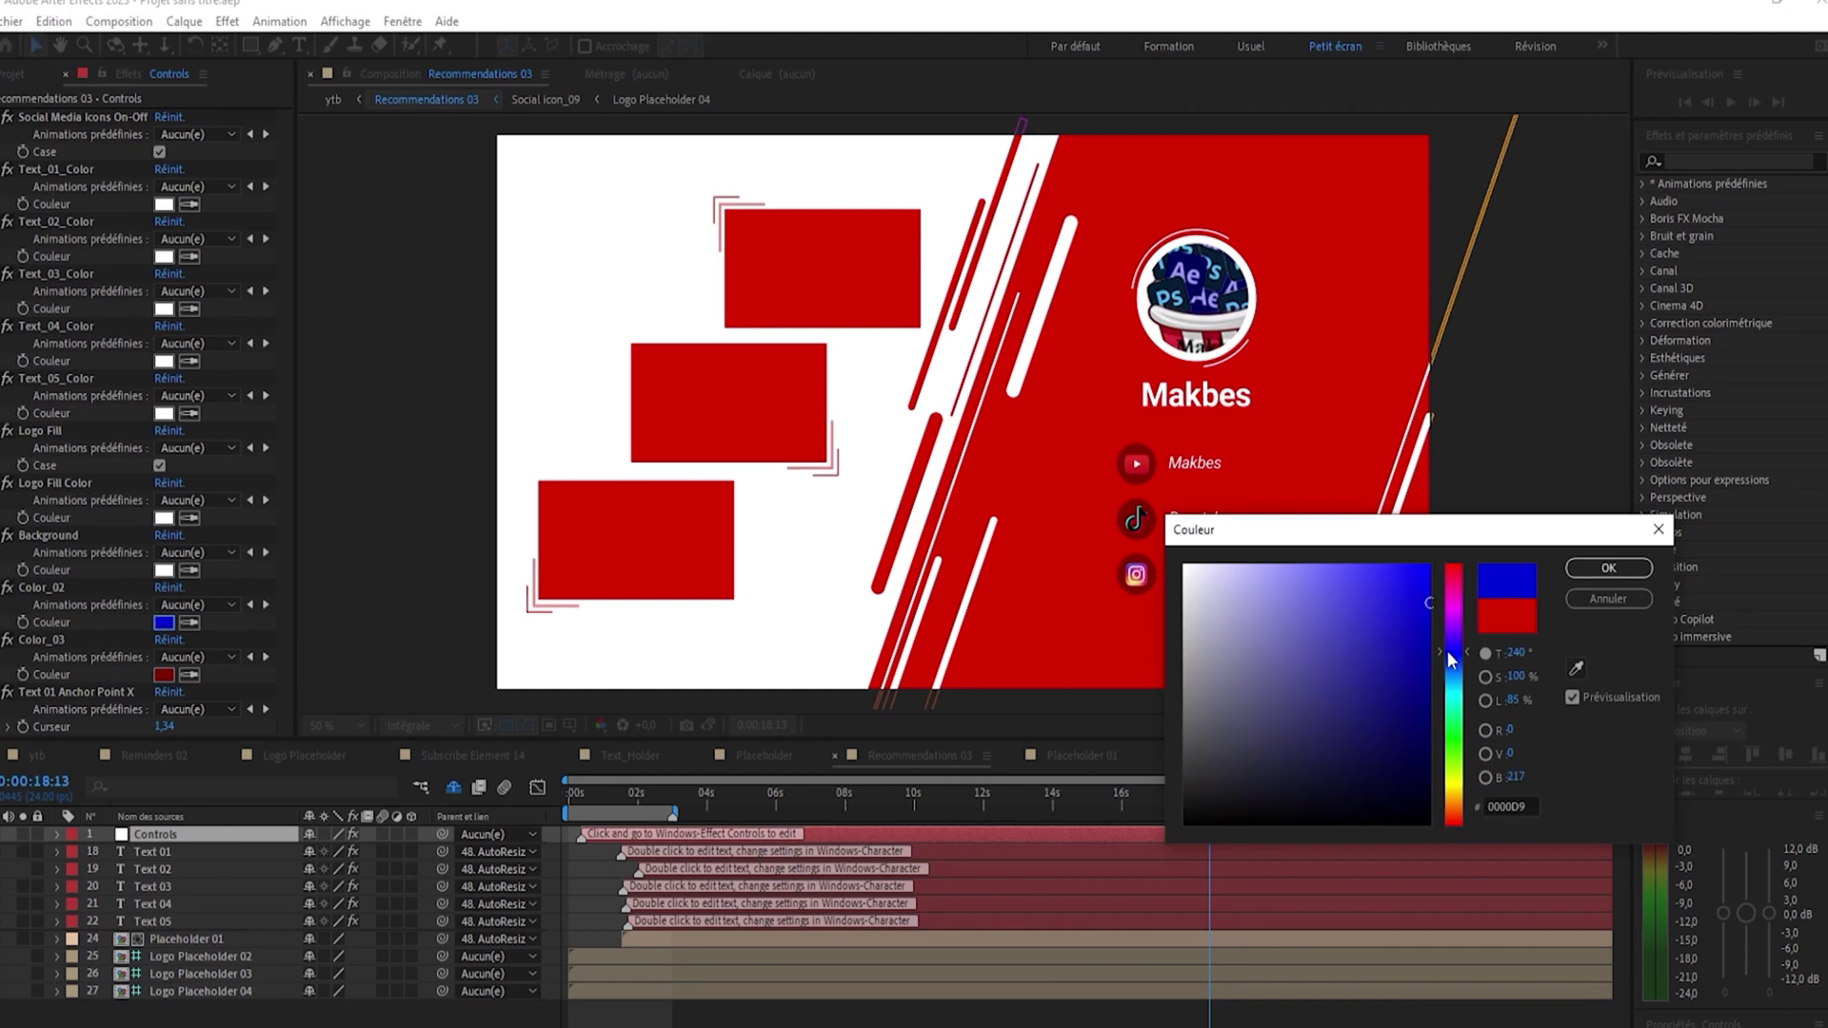
left_click(1413, 638)
left_click_drag(1413, 638, 1392, 607)
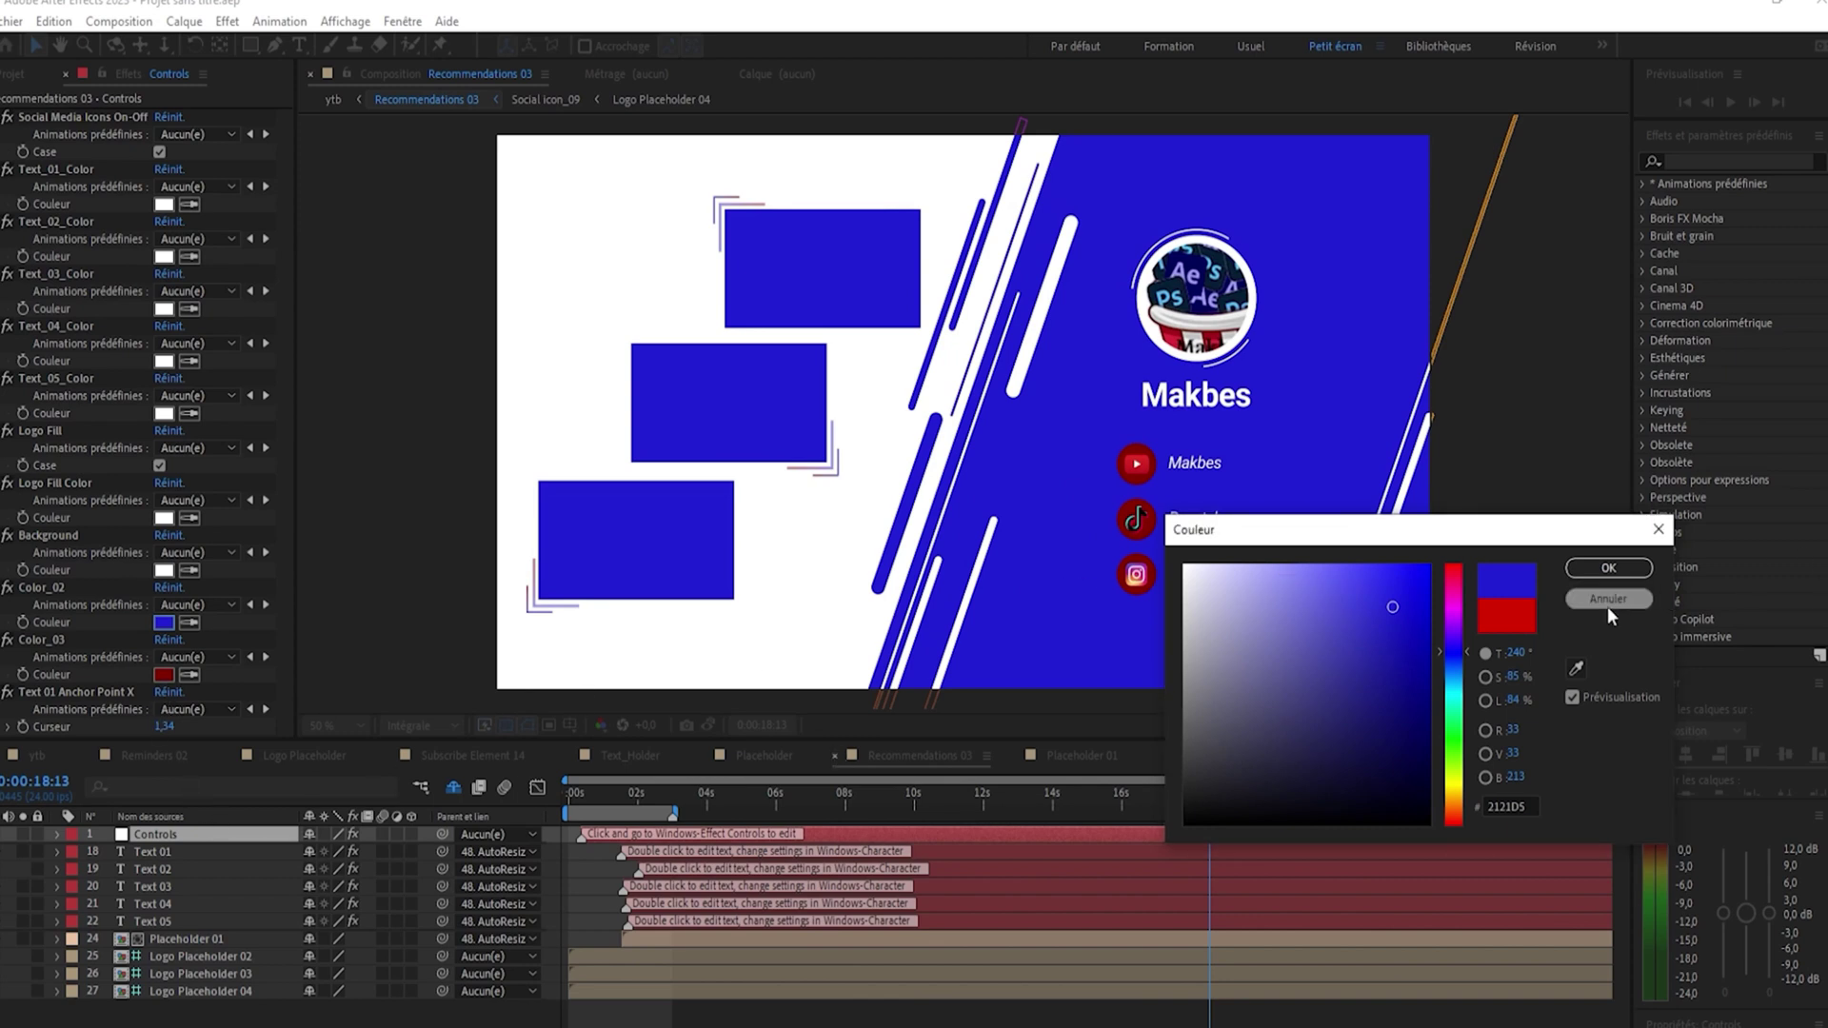
left_click(1608, 567)
Set Color_03 of the Controls layer, which colors the social icon circles, to lighter blue 2161C1
left_click(164, 675)
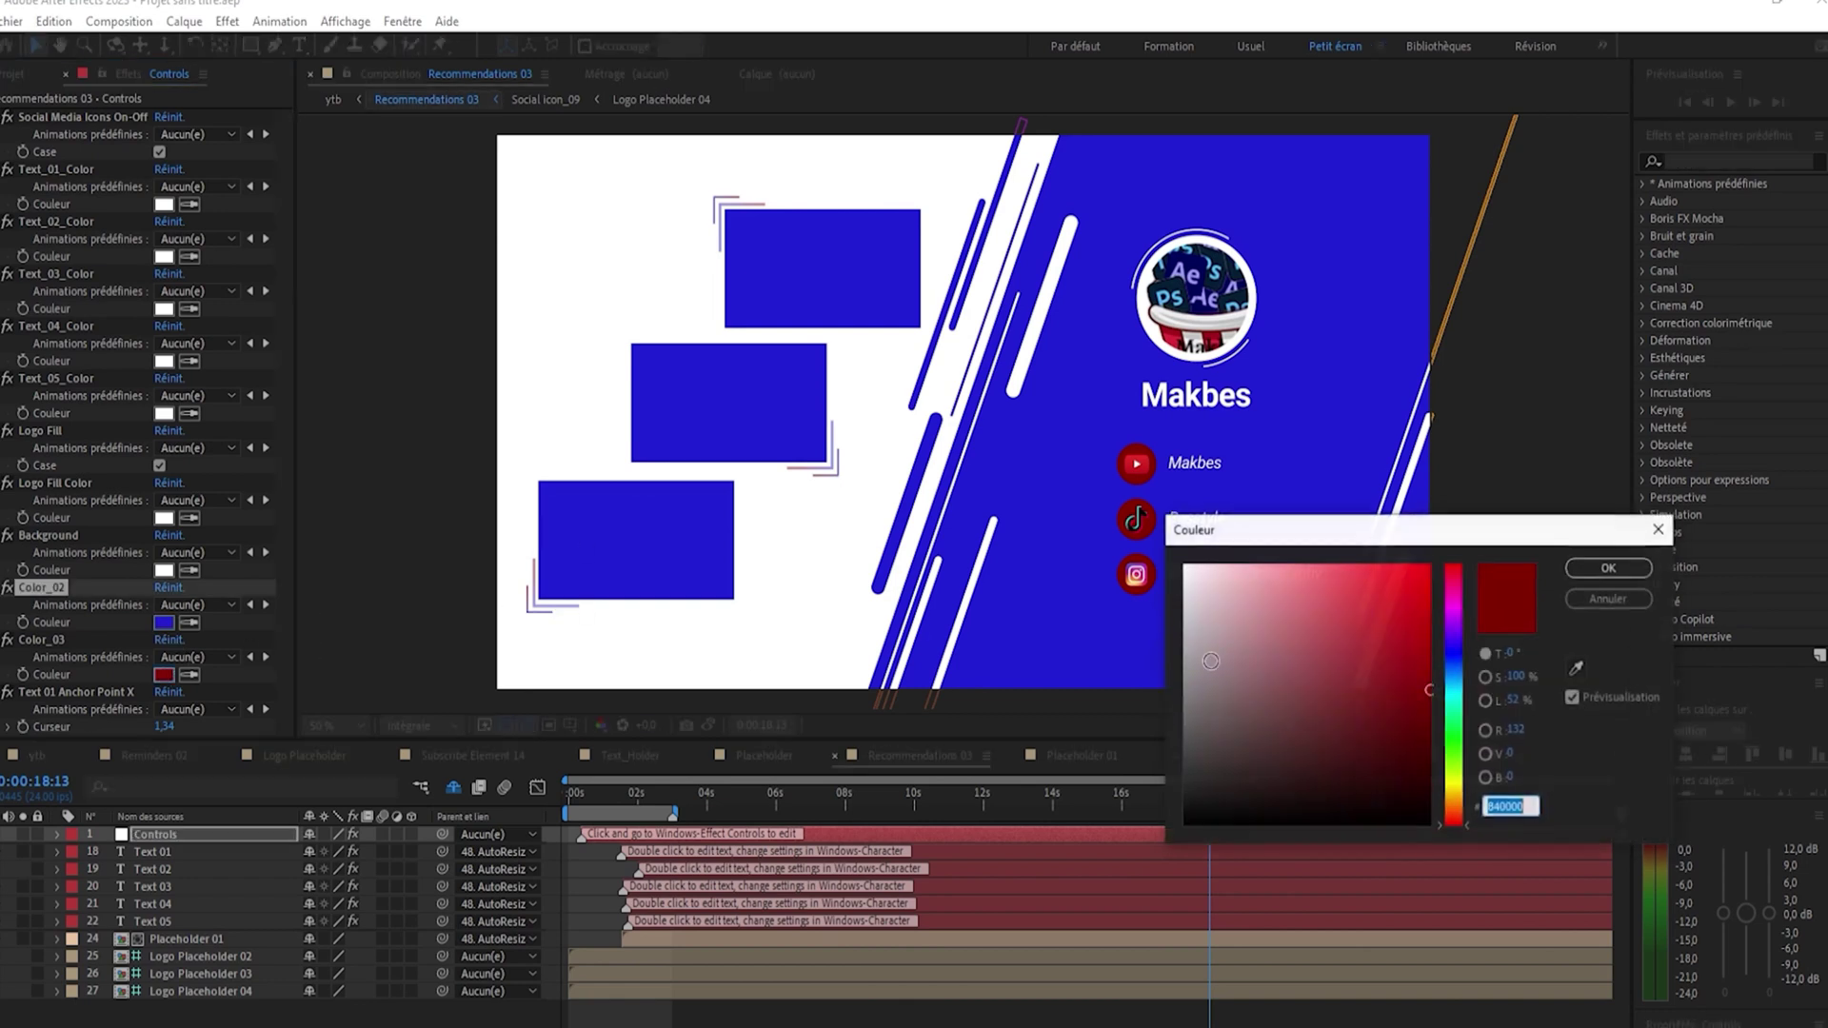
left_click(1454, 674)
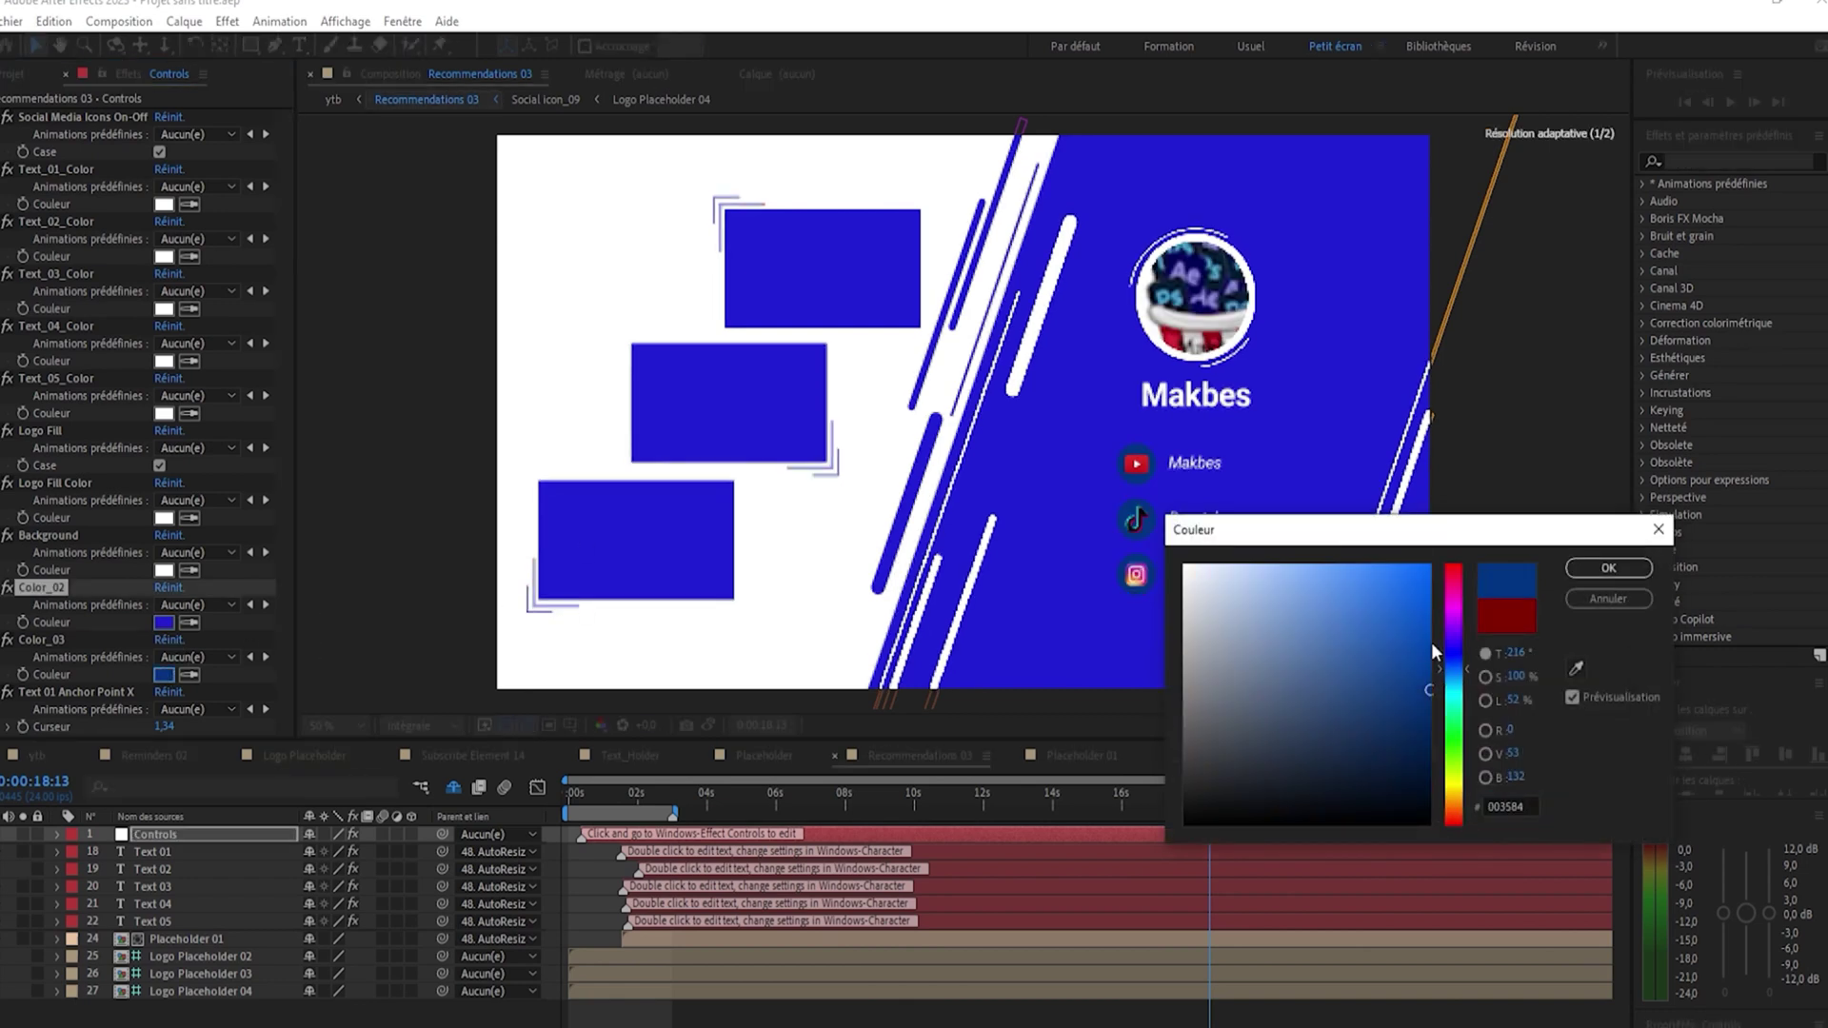
mouse_move(1413, 613)
left_mouse_down()
mouse_move(1388, 619)
mouse_move(1386, 653)
mouse_move(1388, 627)
left_mouse_up()
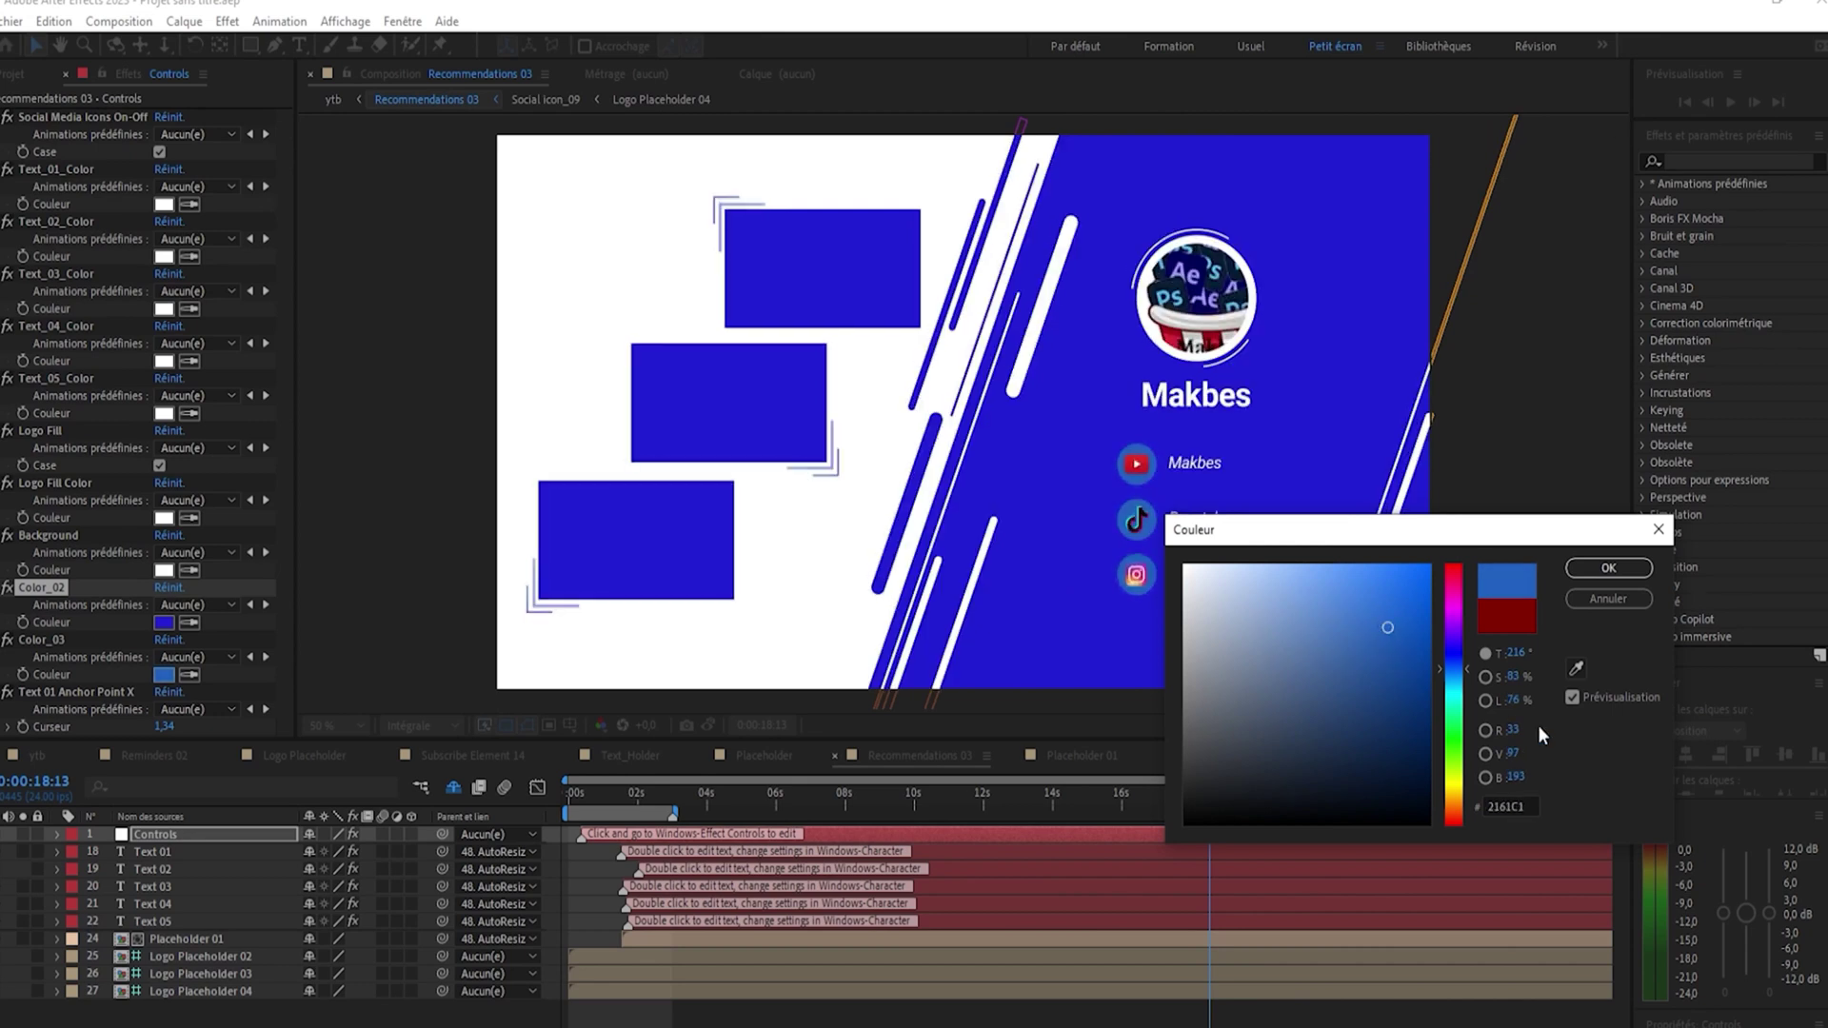
left_click(1593, 575)
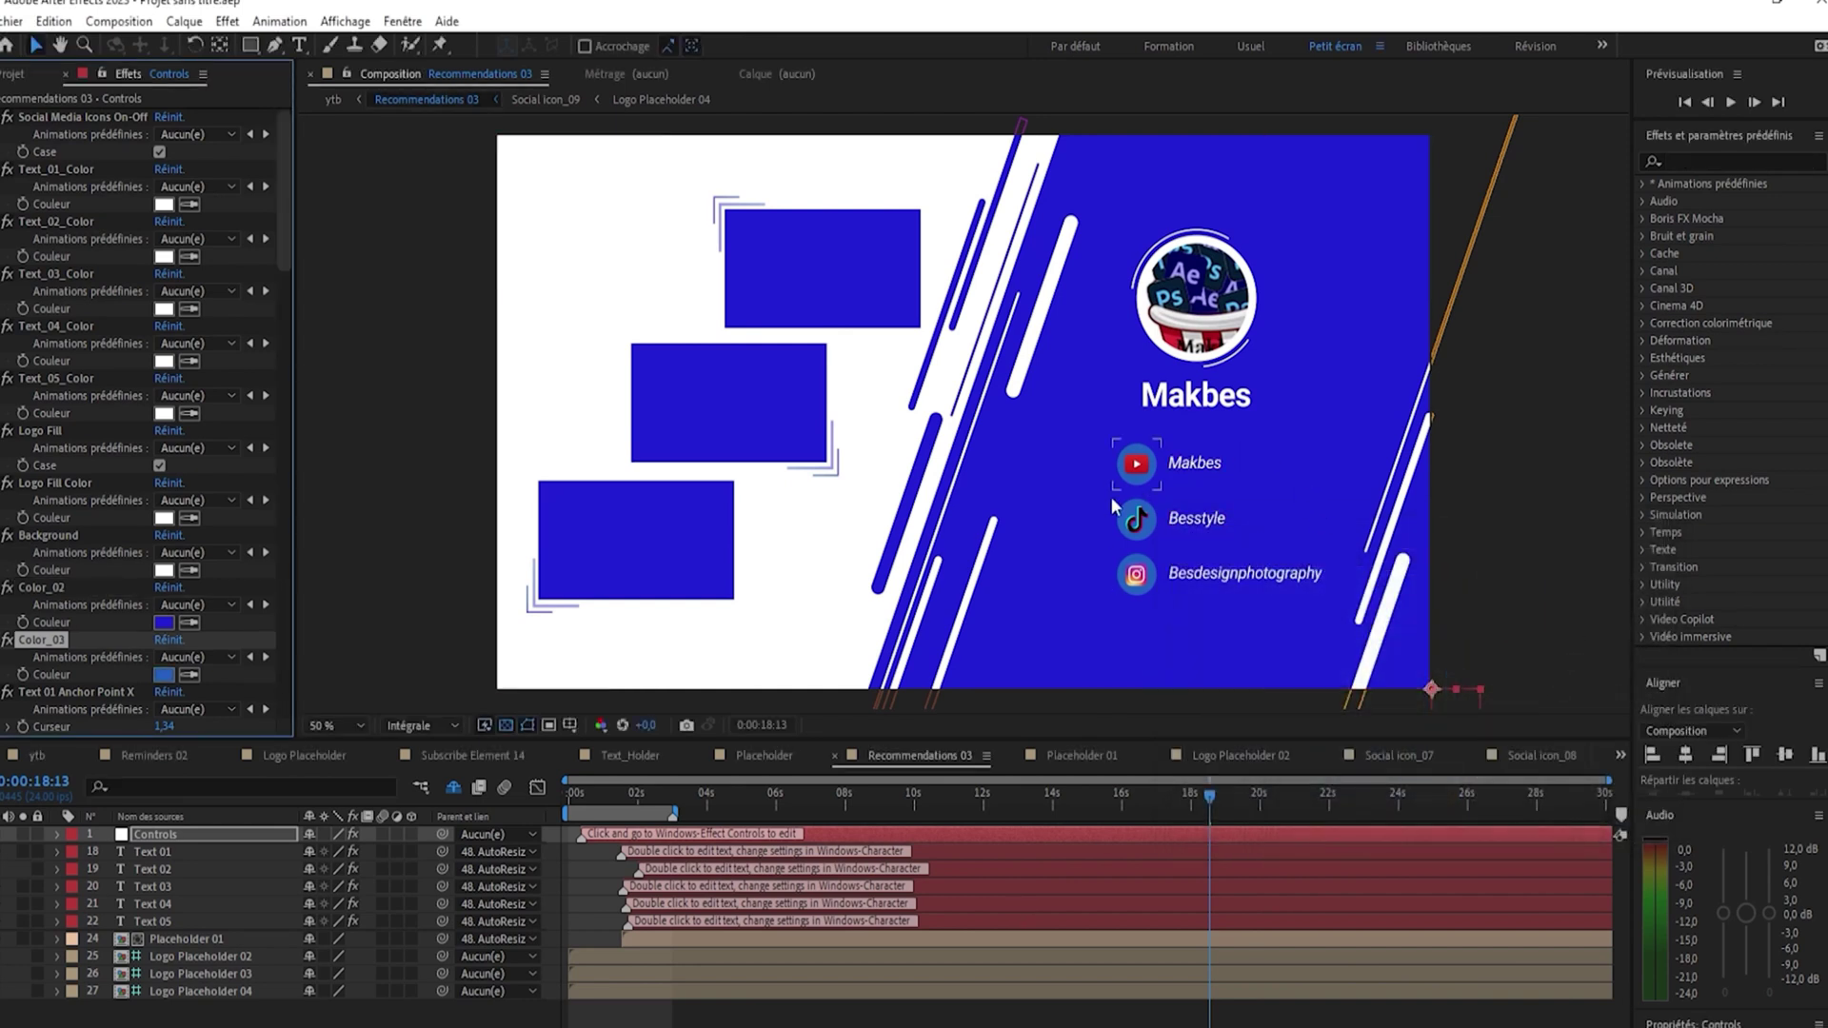
Select the YouTube handle text in layer Text 03 and try the Rockwell and Van Helsing fonts on it
left_click(1182, 461)
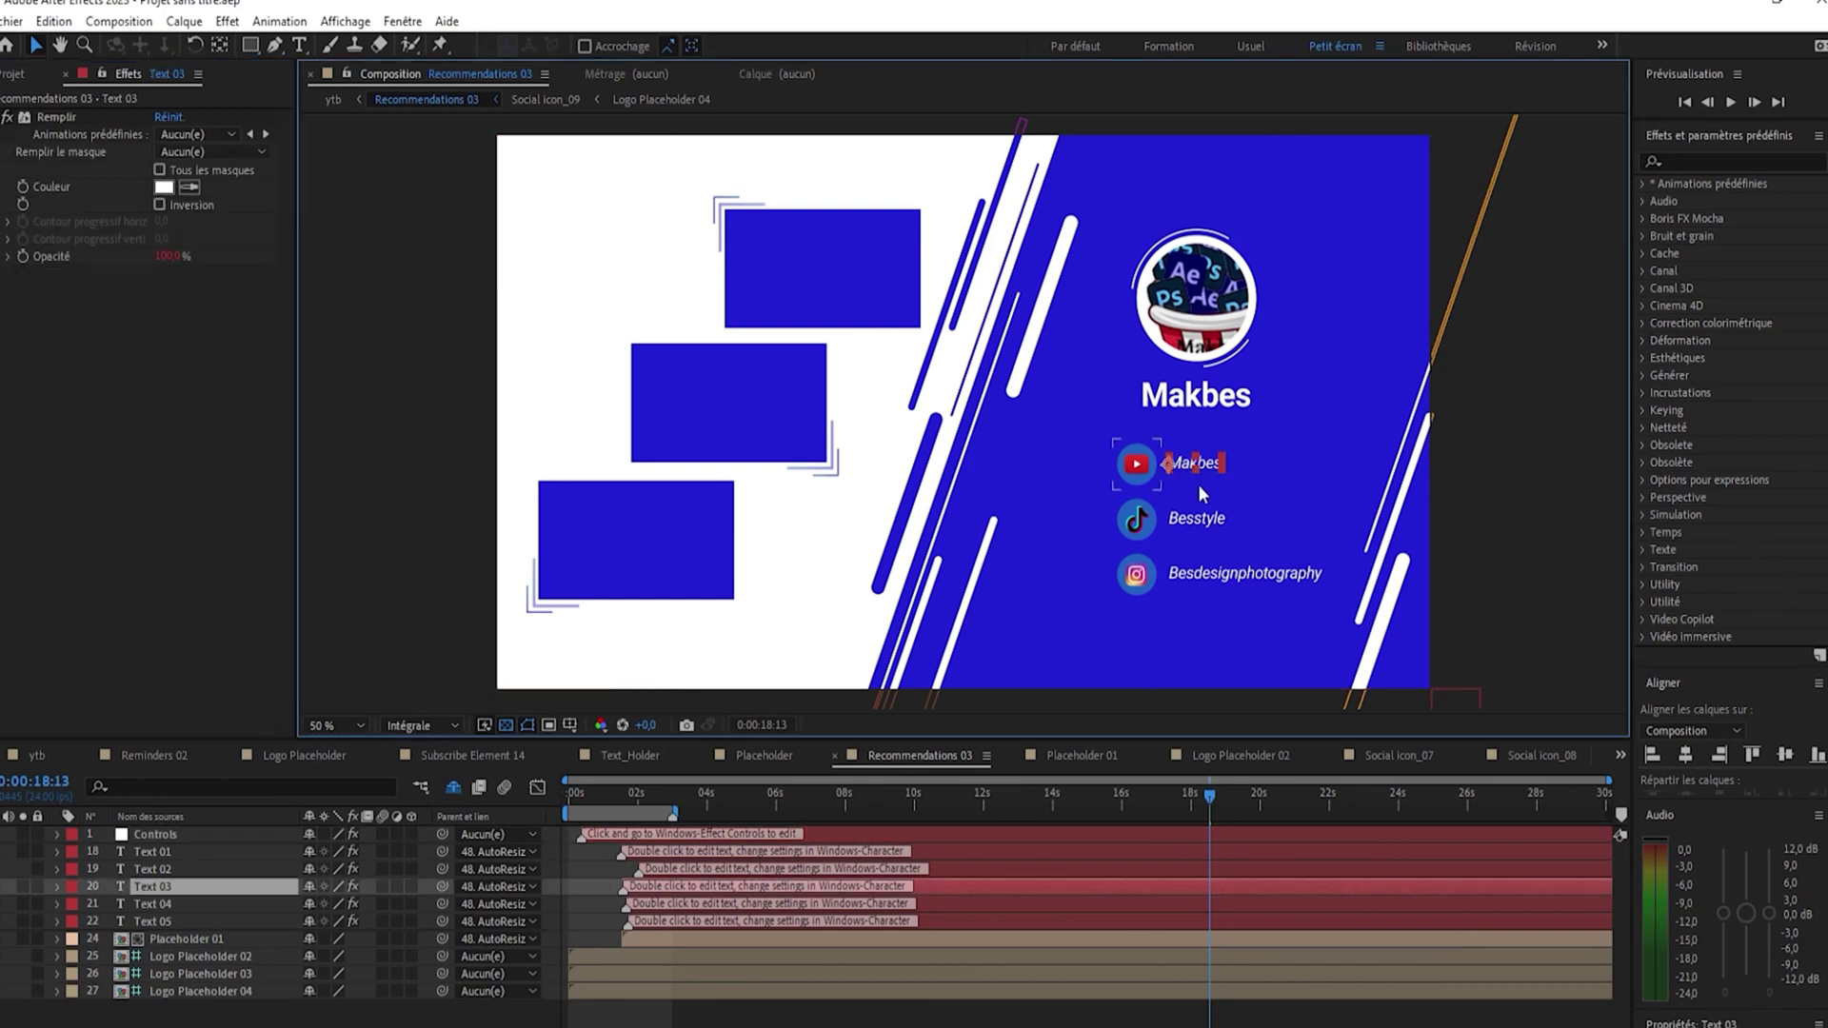
left_click(299, 45)
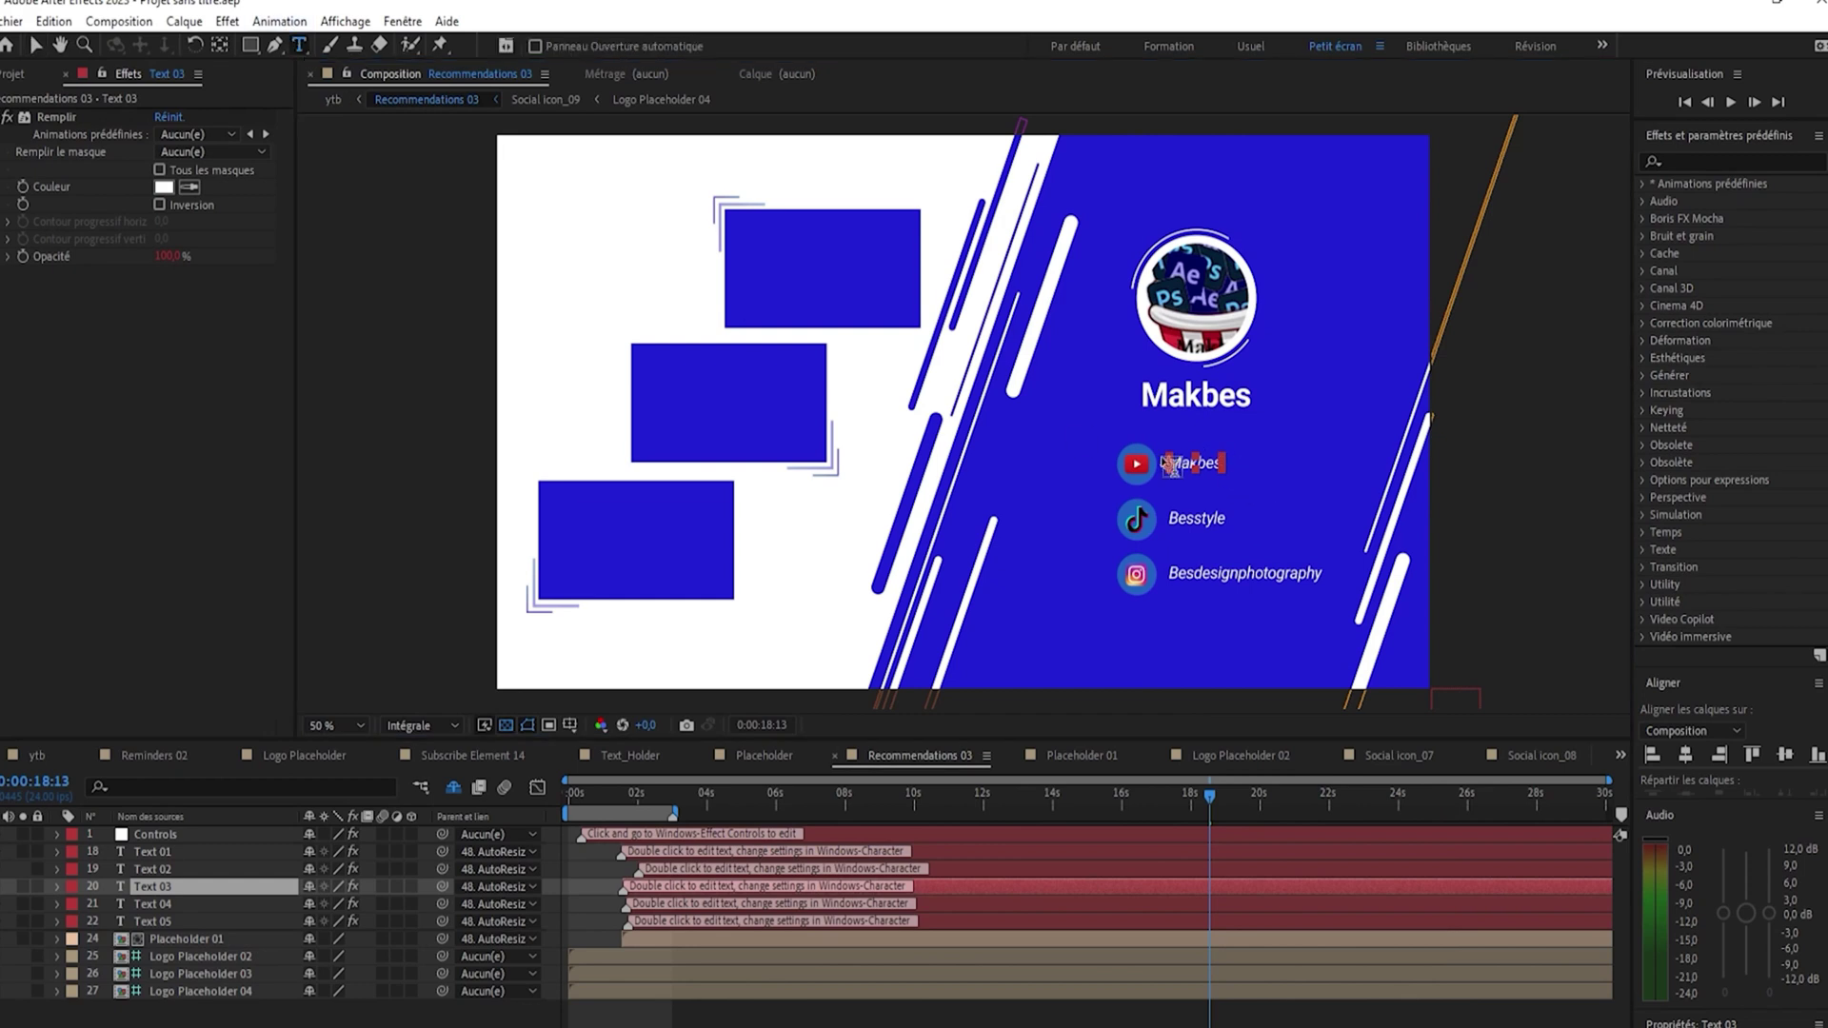
left_click_drag(1166, 462, 1242, 466)
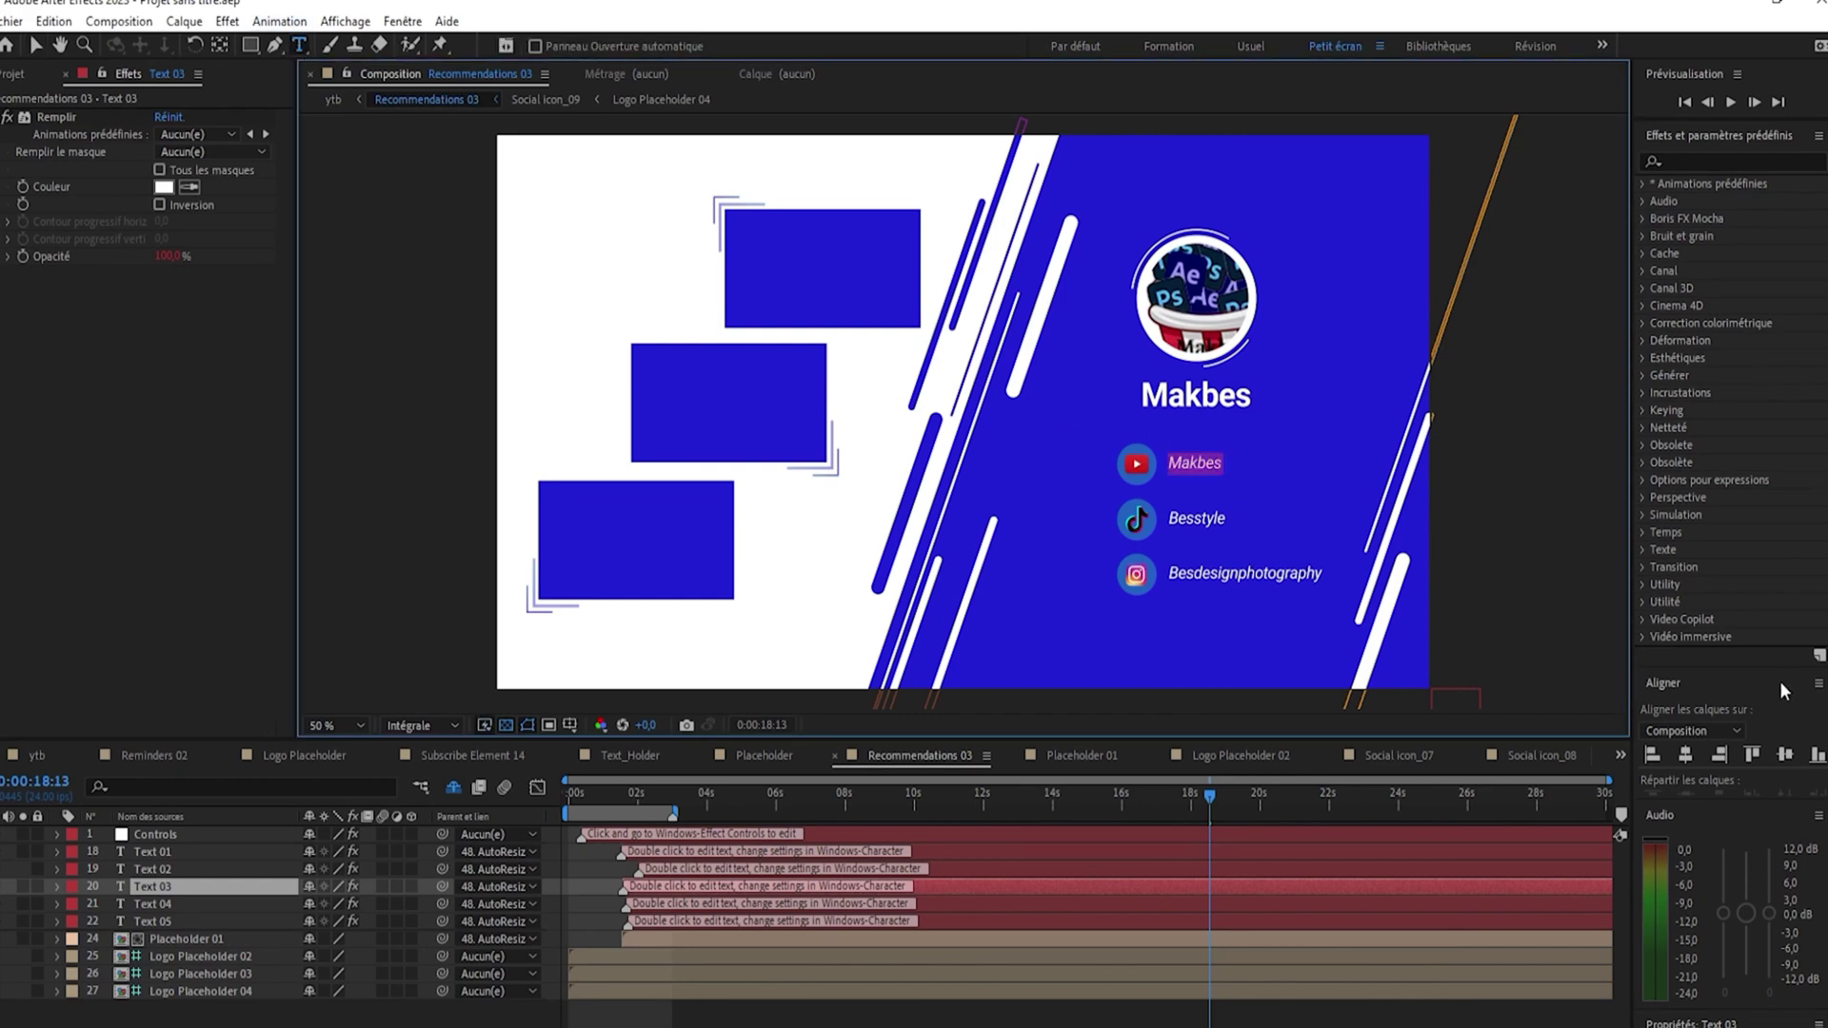
scroll(1773, 895, "down", 5)
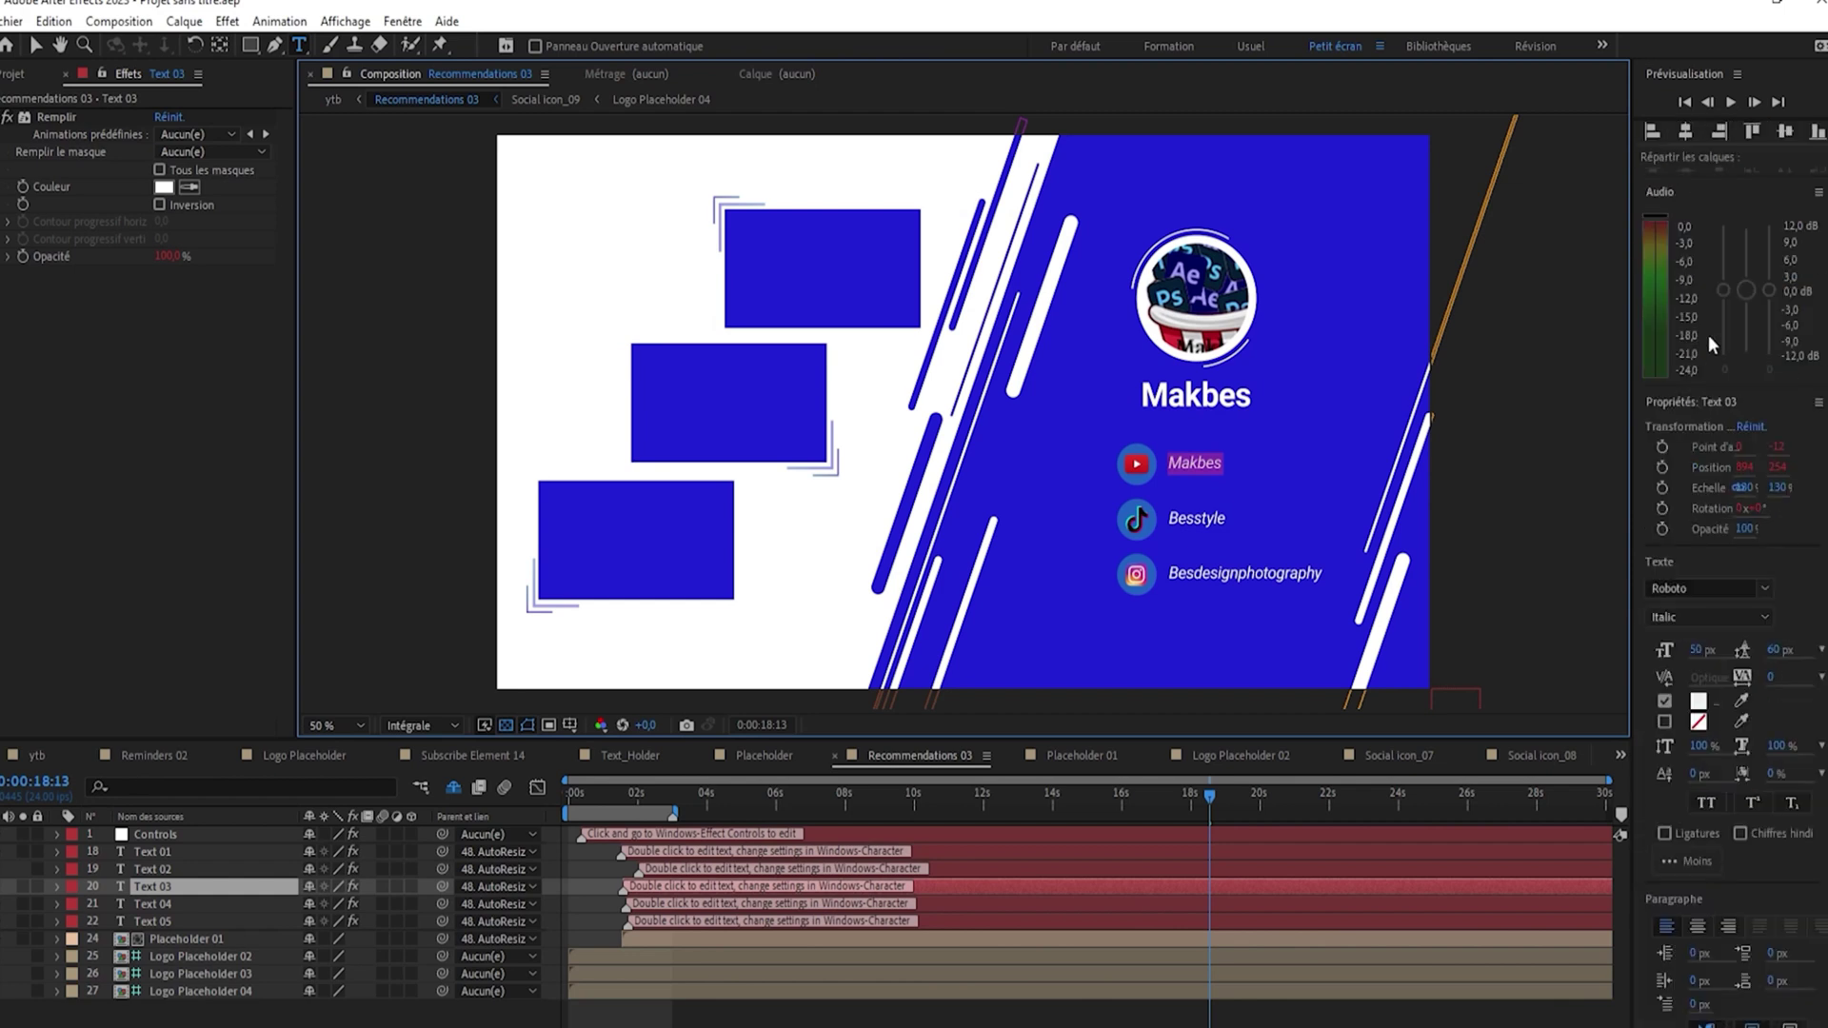
left_click(1769, 590)
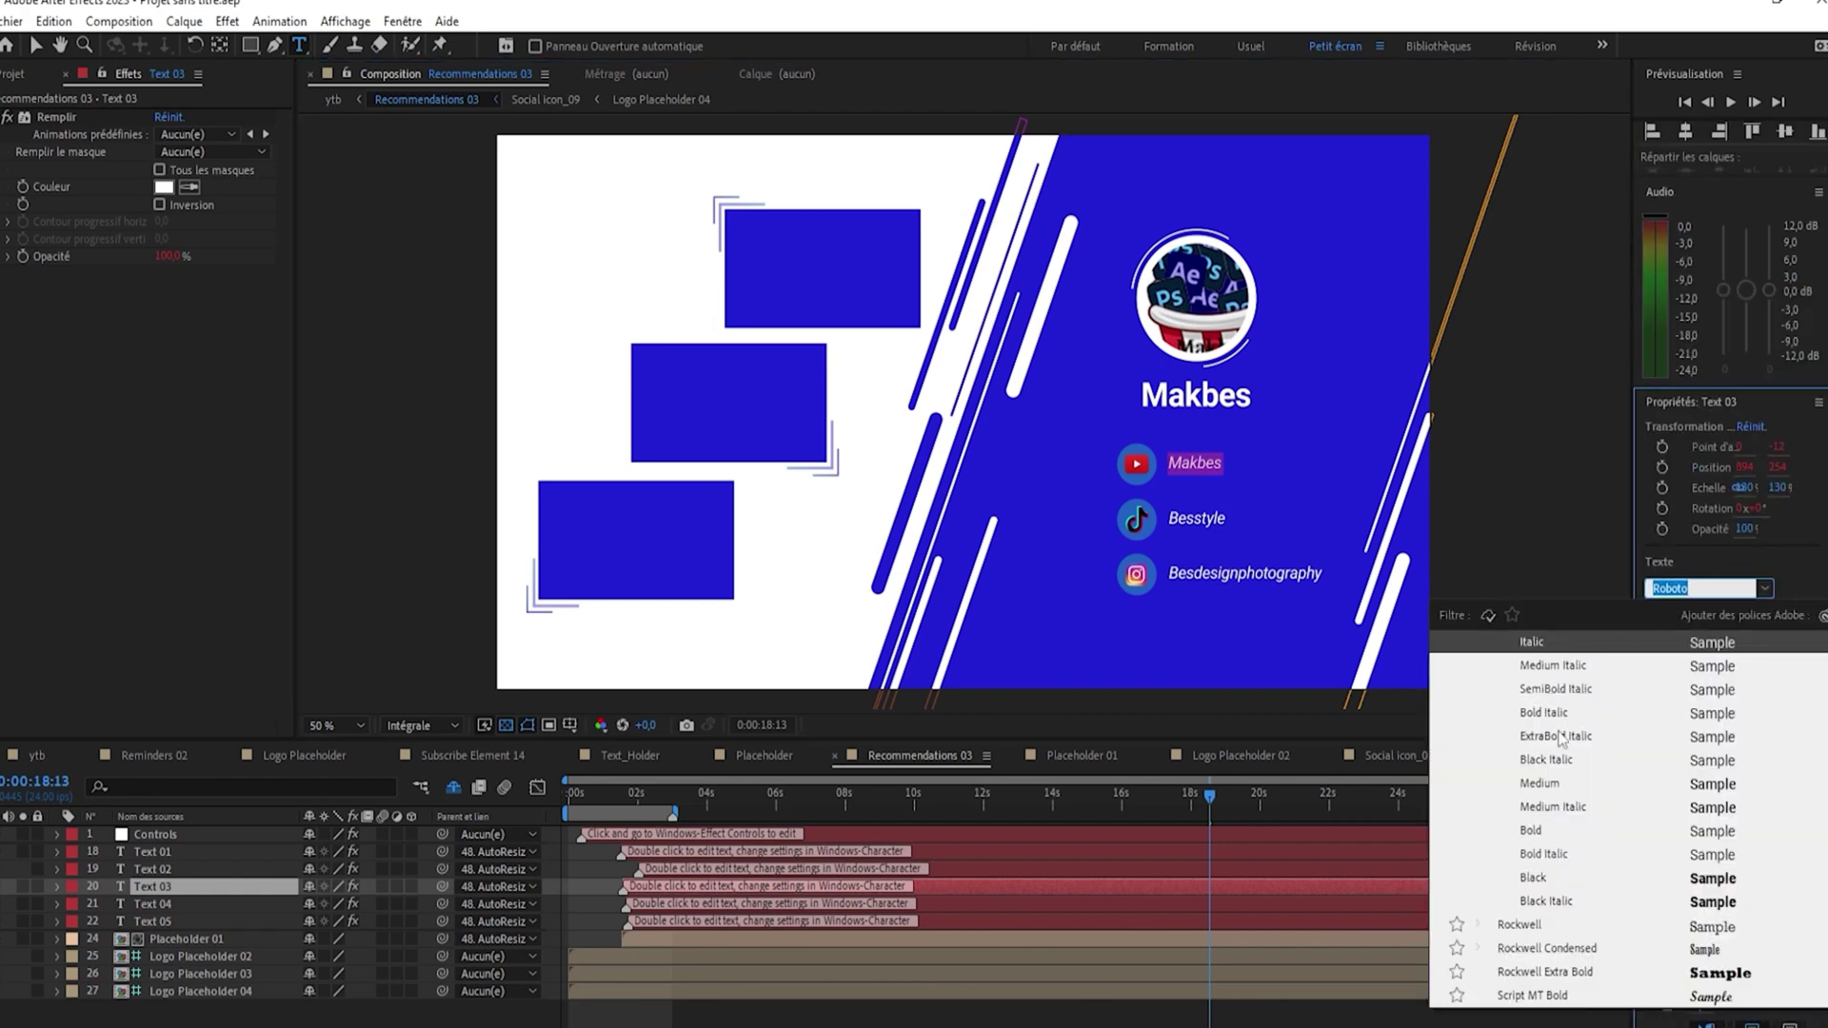
left_click(1533, 929)
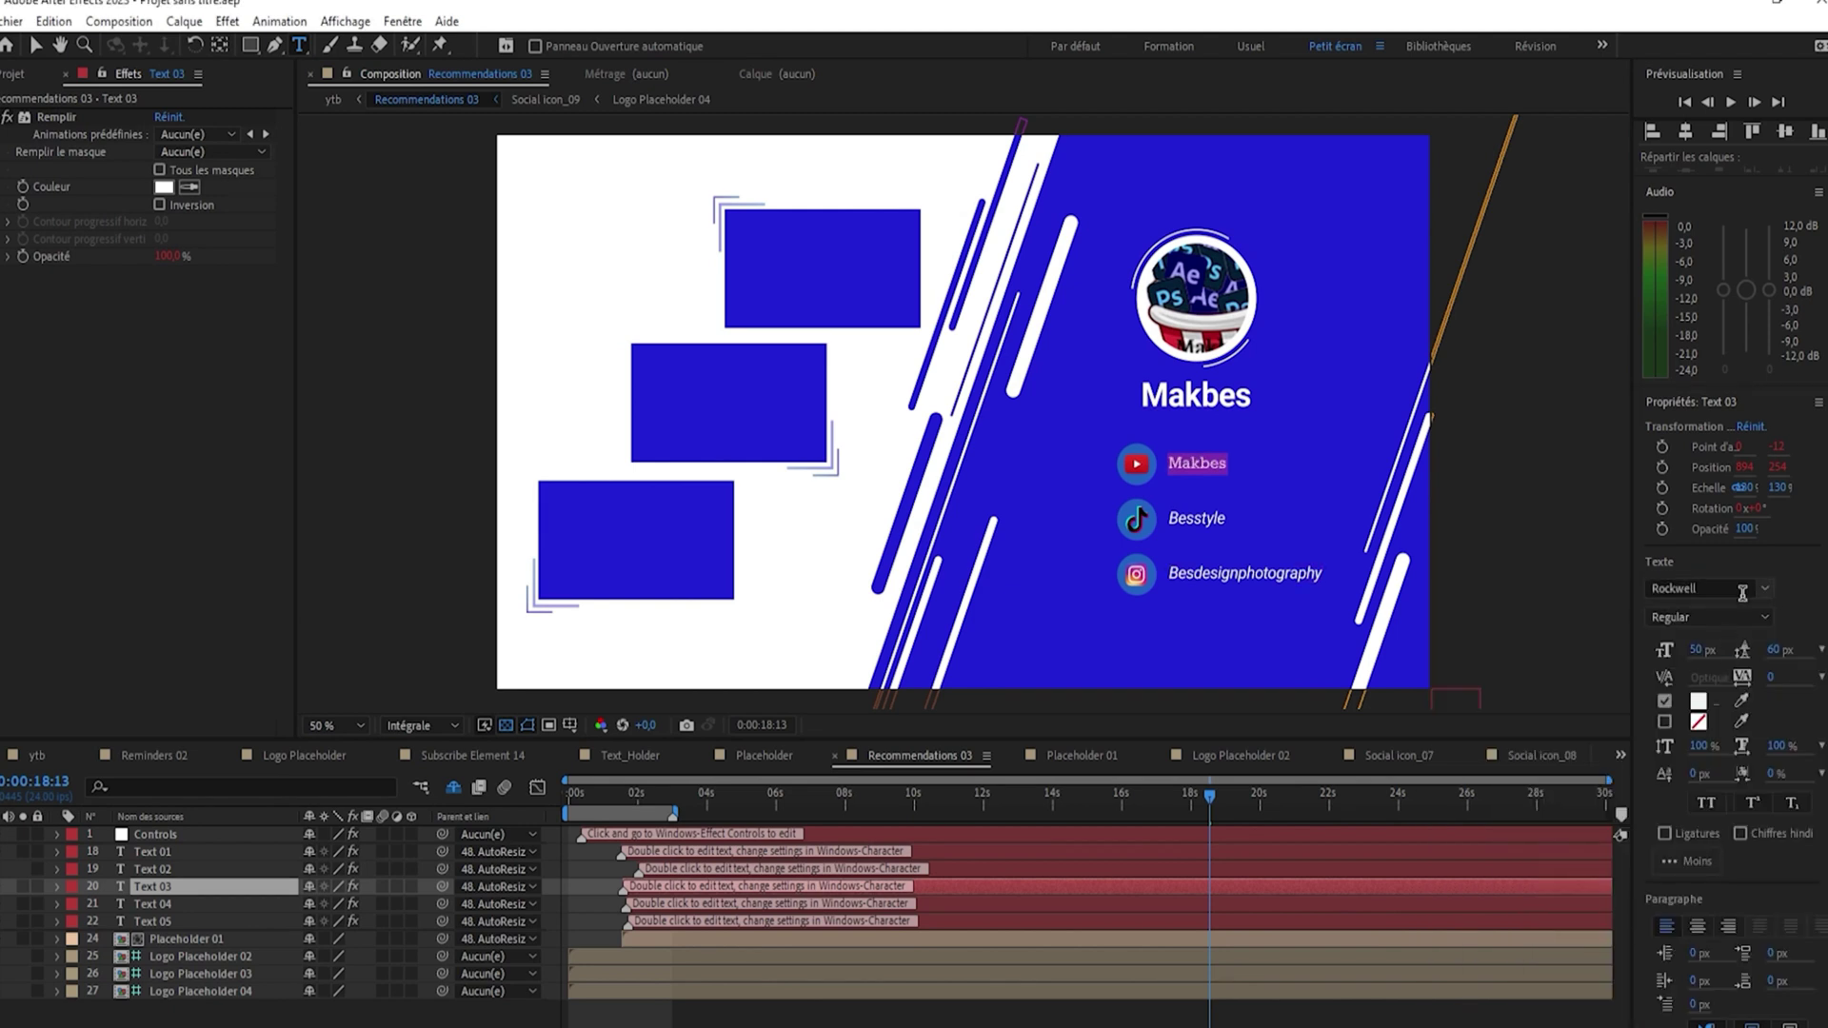
left_click(1734, 590)
scroll(1563, 838, "down", 3)
left_click(1566, 859)
Browse the installed fonts and set the YouTube handle text in layer Text 03 to Inlanders Bold
left_click(1763, 587)
left_click(1646, 624)
scroll(1596, 819, "down", 3)
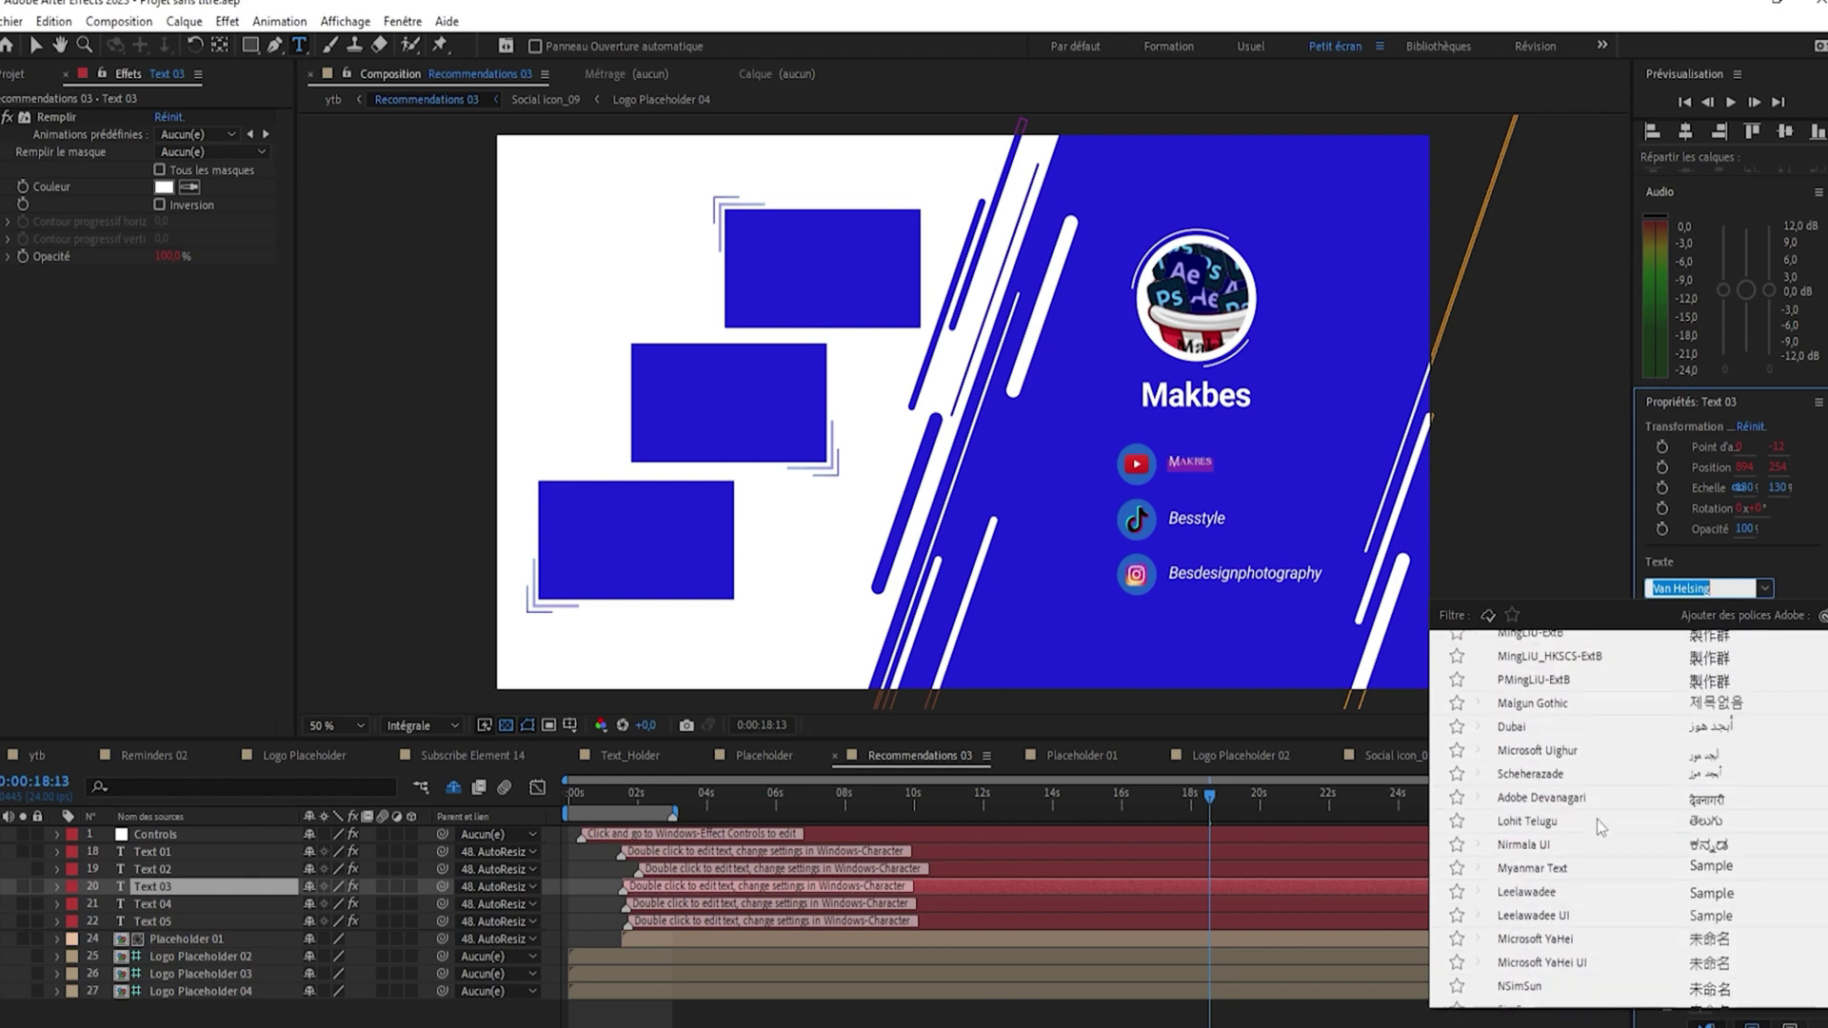
scroll(1588, 786, "up", 5)
scroll(1586, 771, "up", 10)
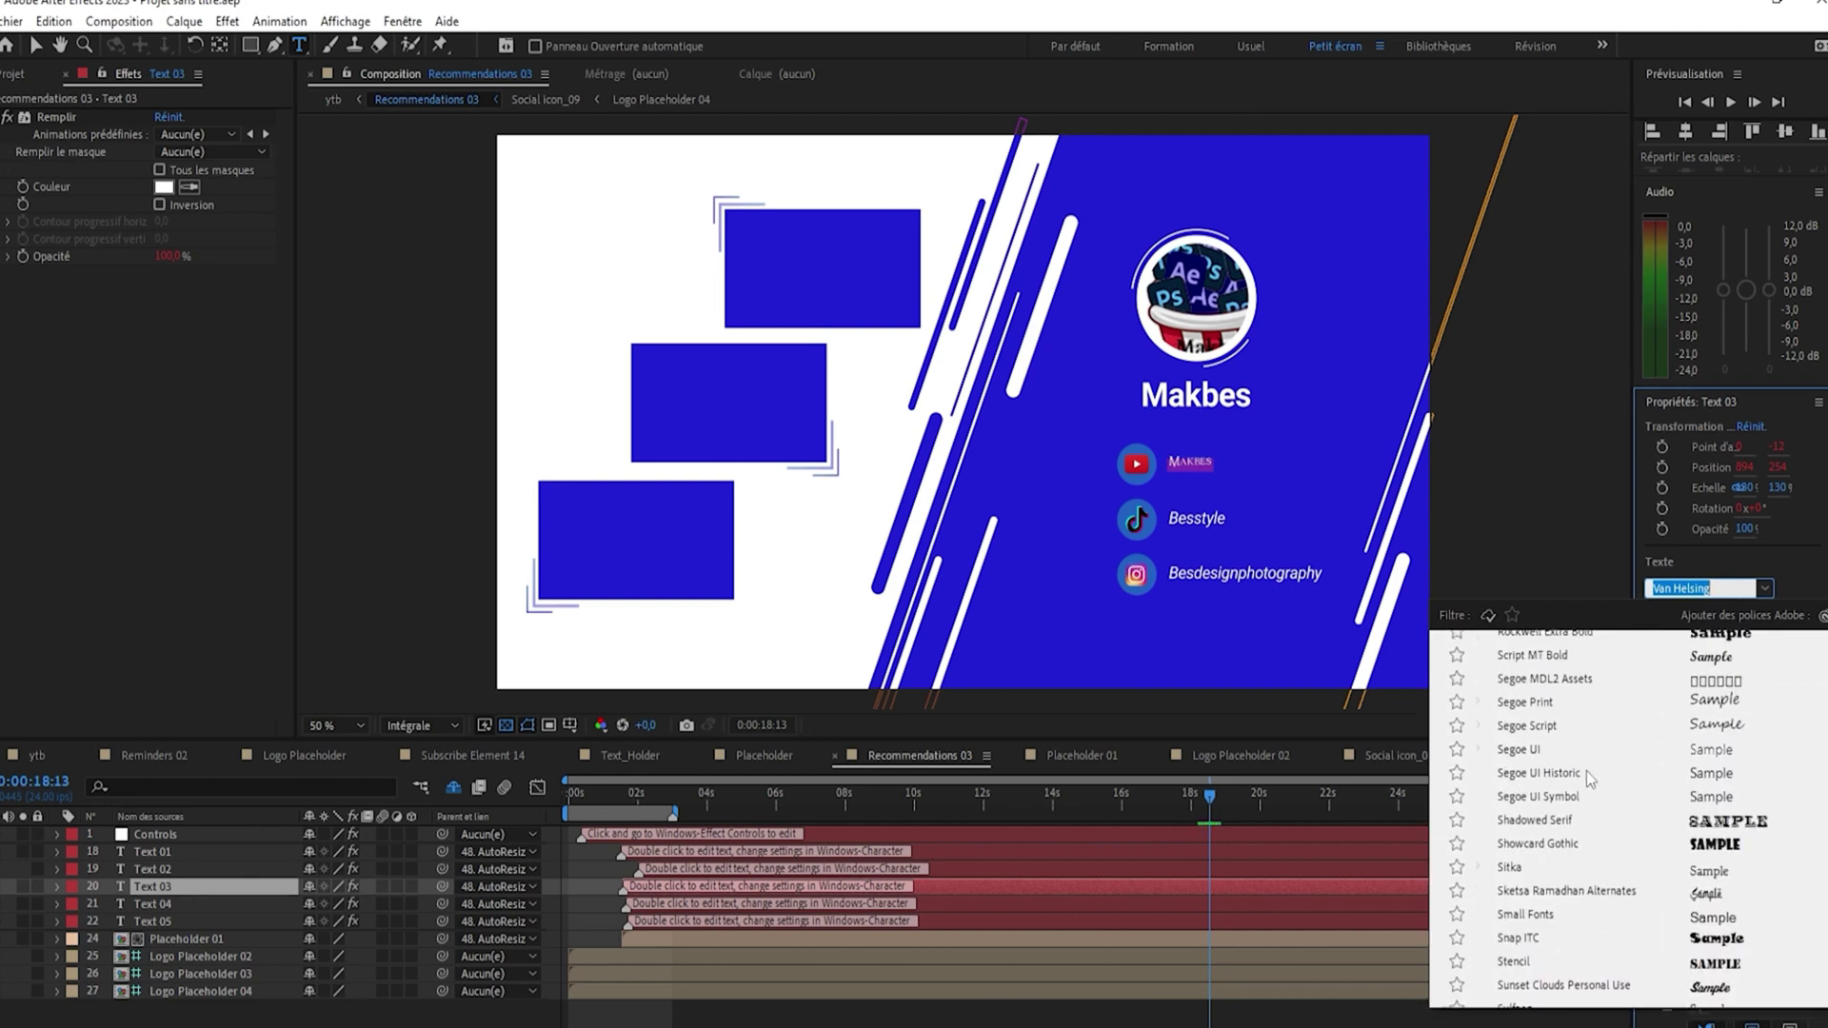
scroll(1586, 773, "up", 7)
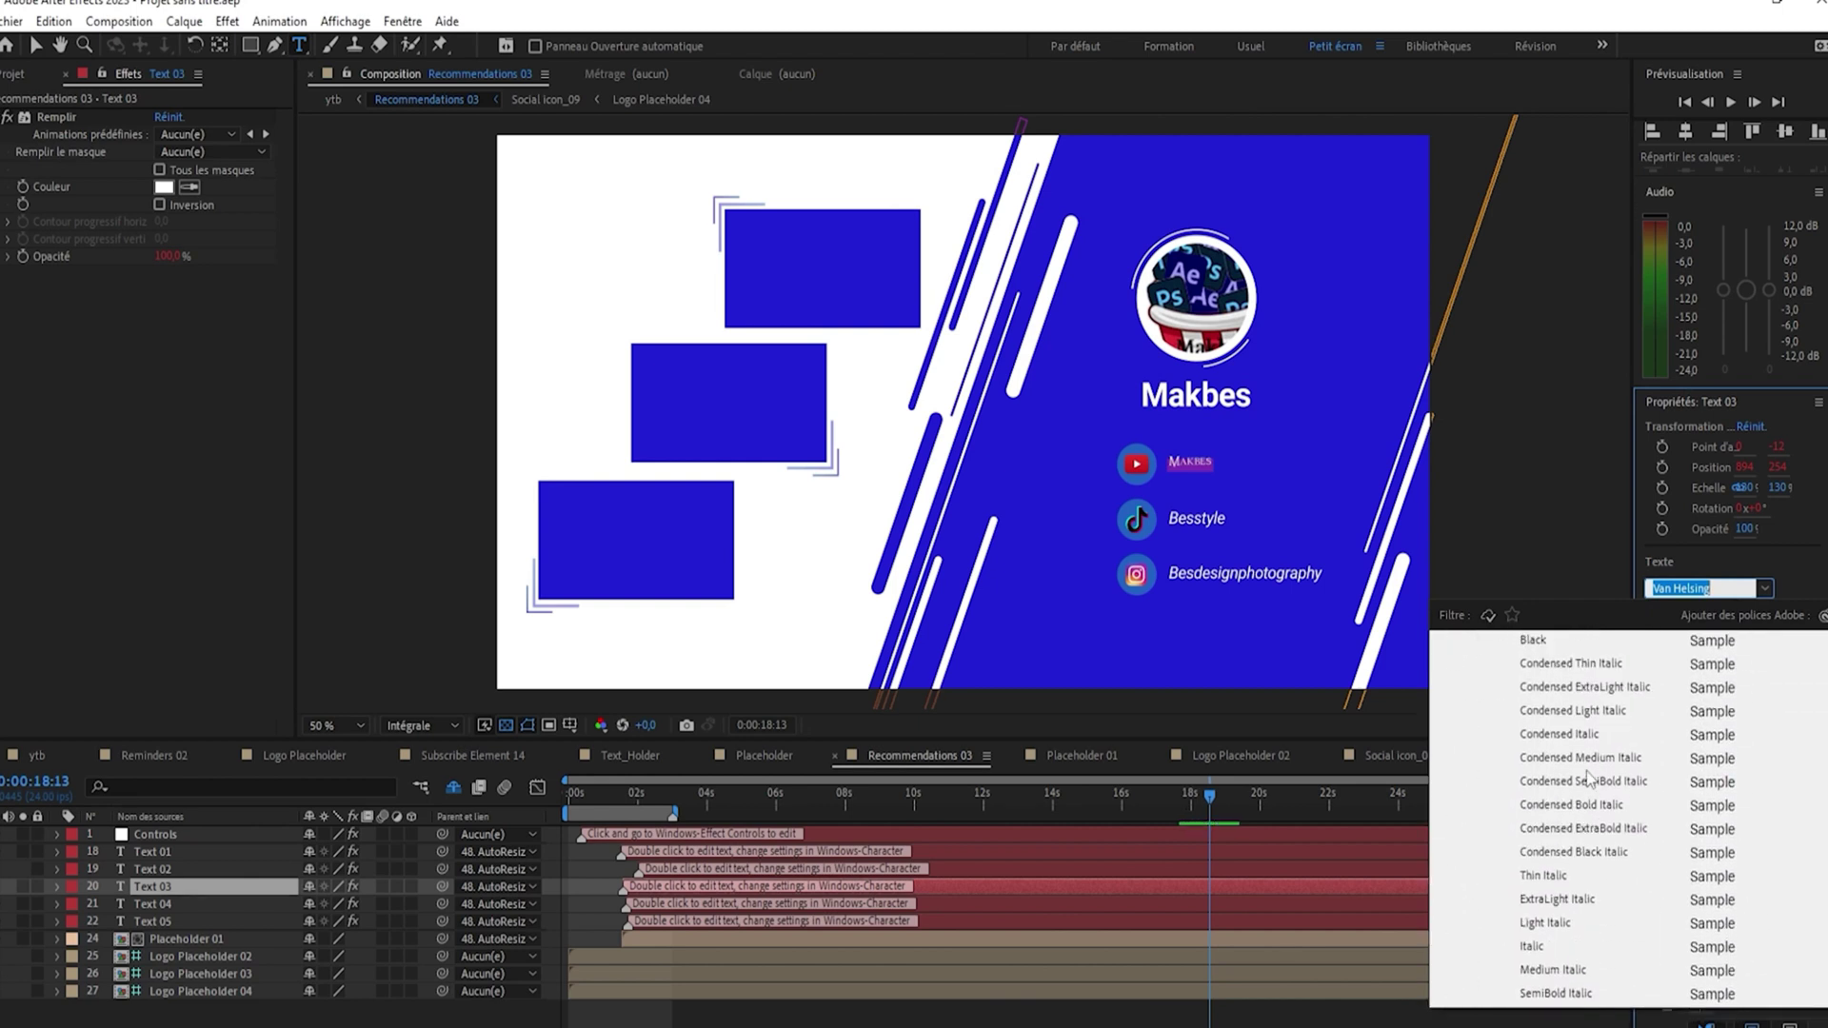
scroll(1586, 771, "up", 8)
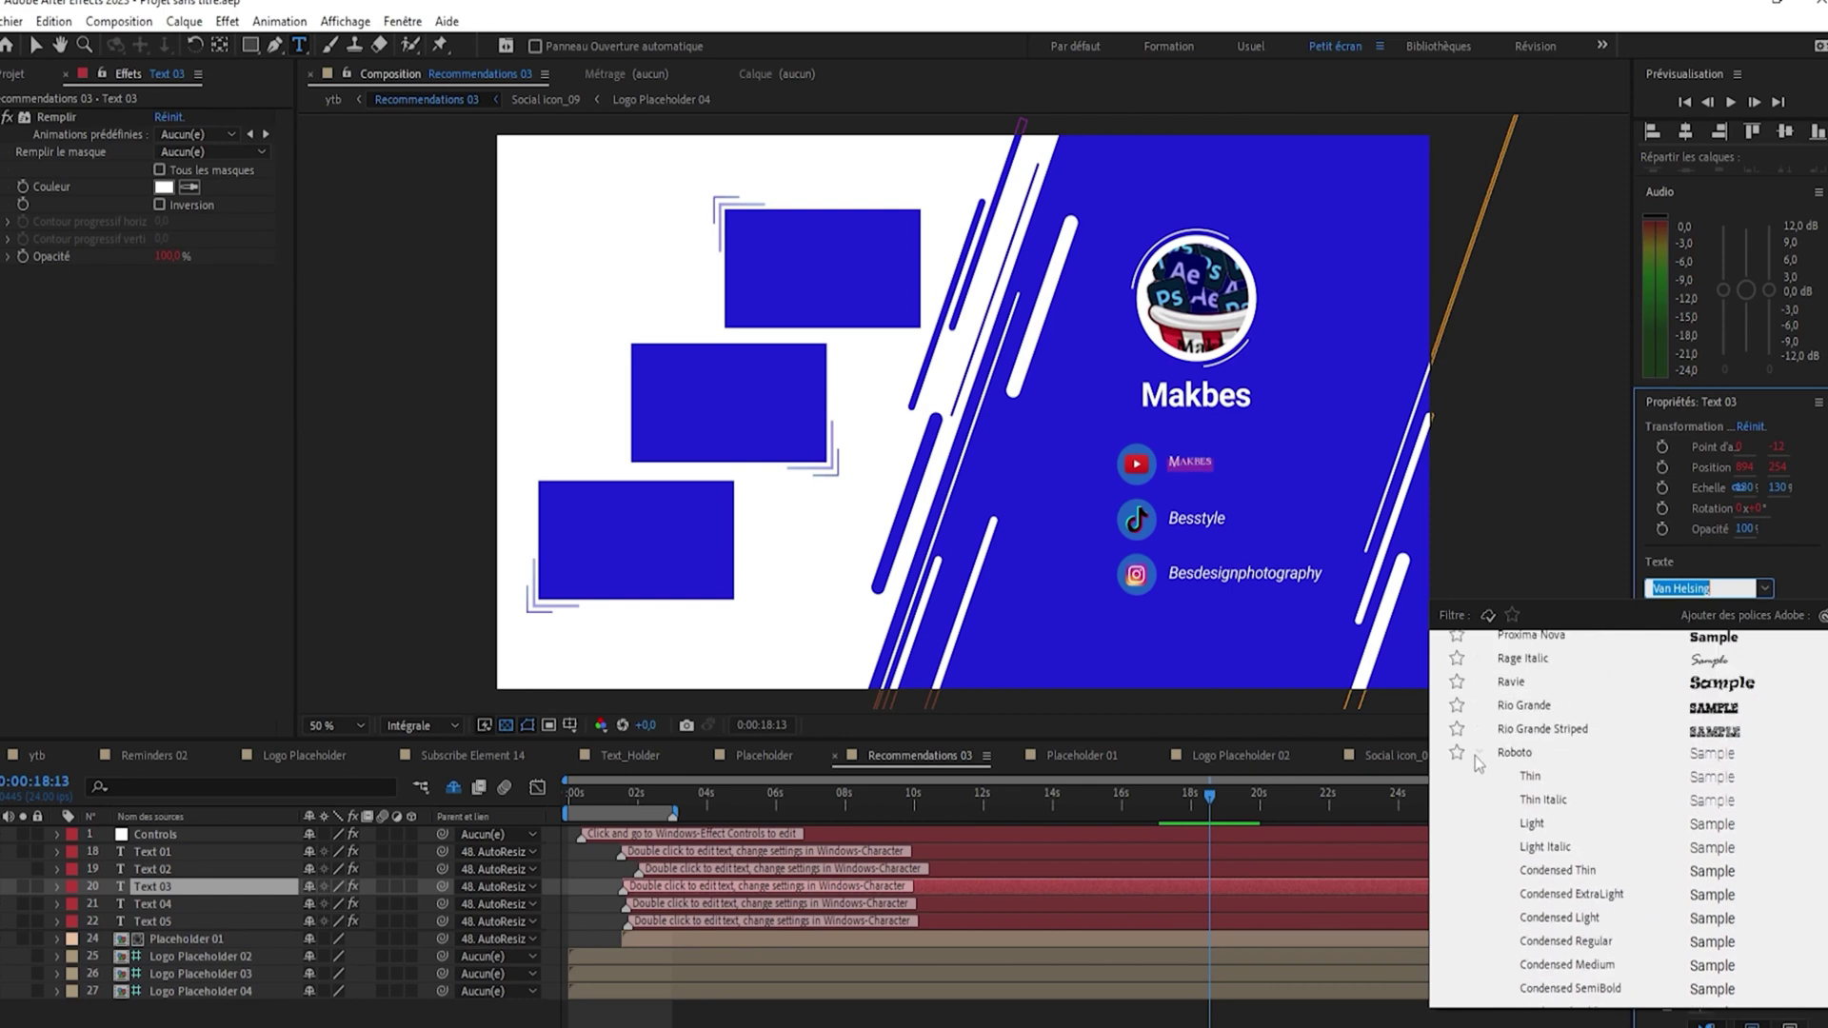
scroll(1567, 767, "up", 5)
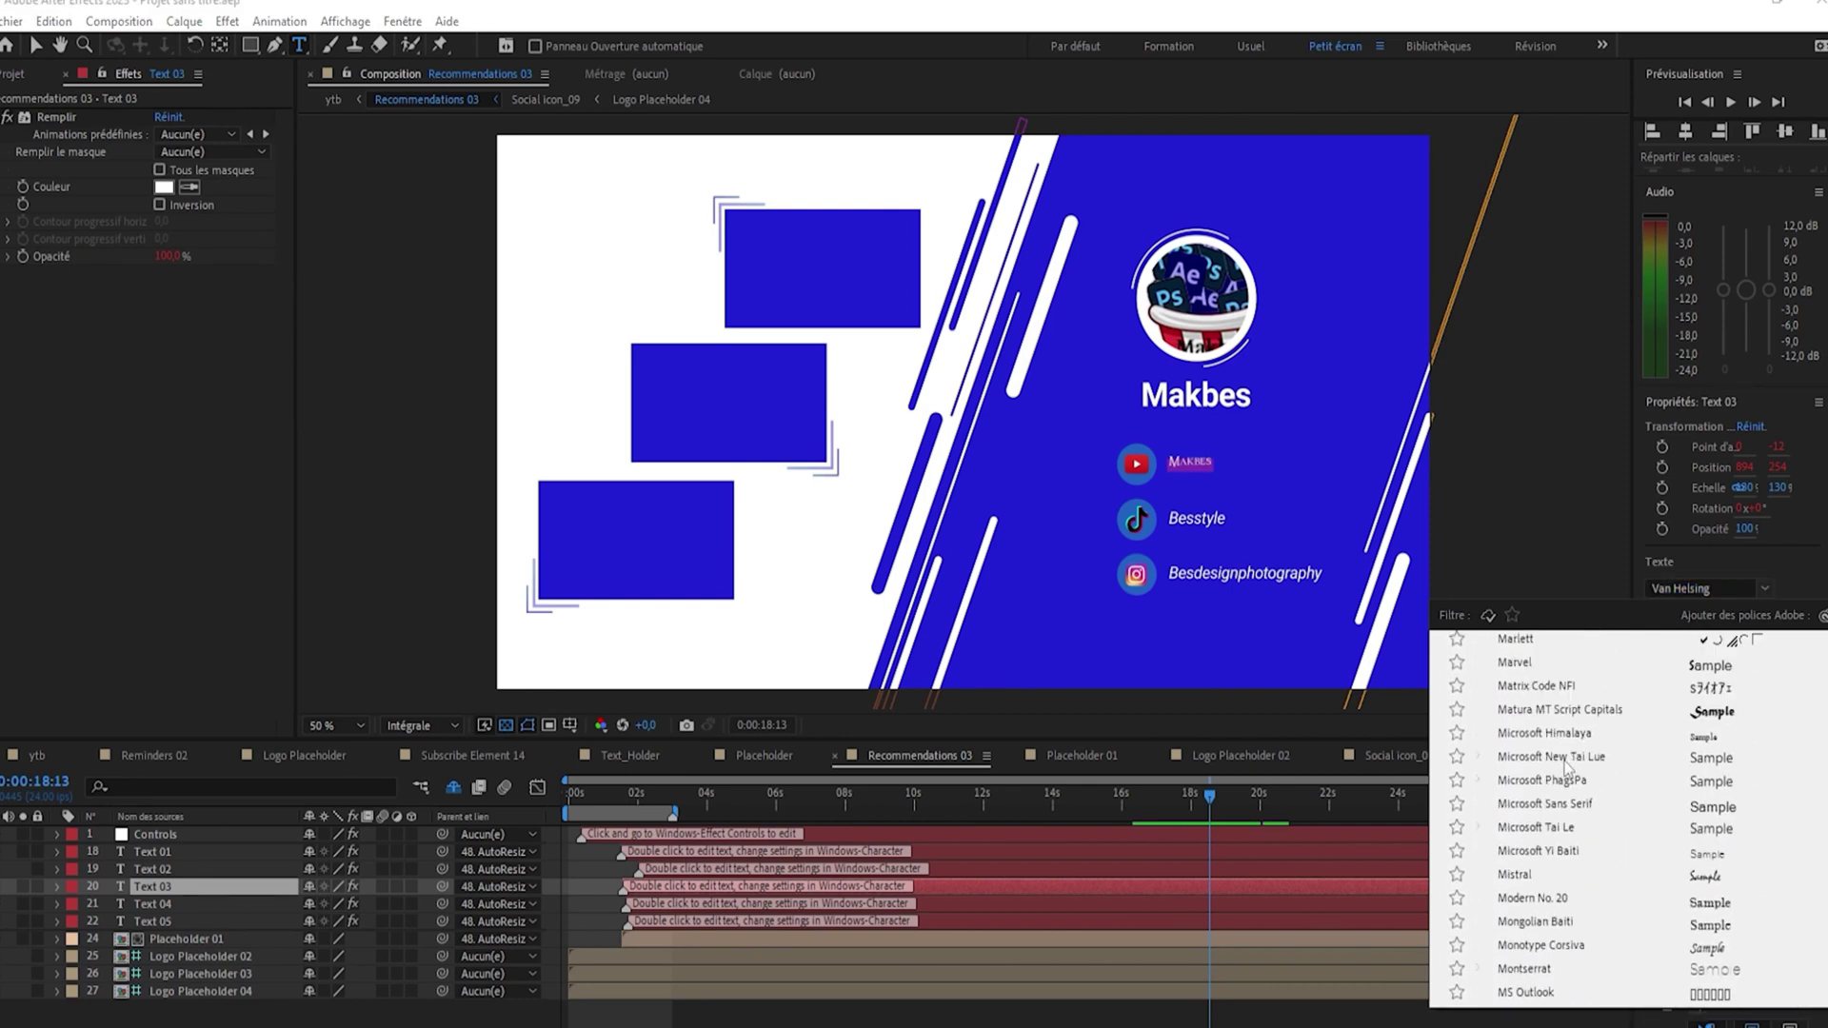
left_click(1361, 543)
left_click(1765, 587)
scroll(1519, 788, "up", 7)
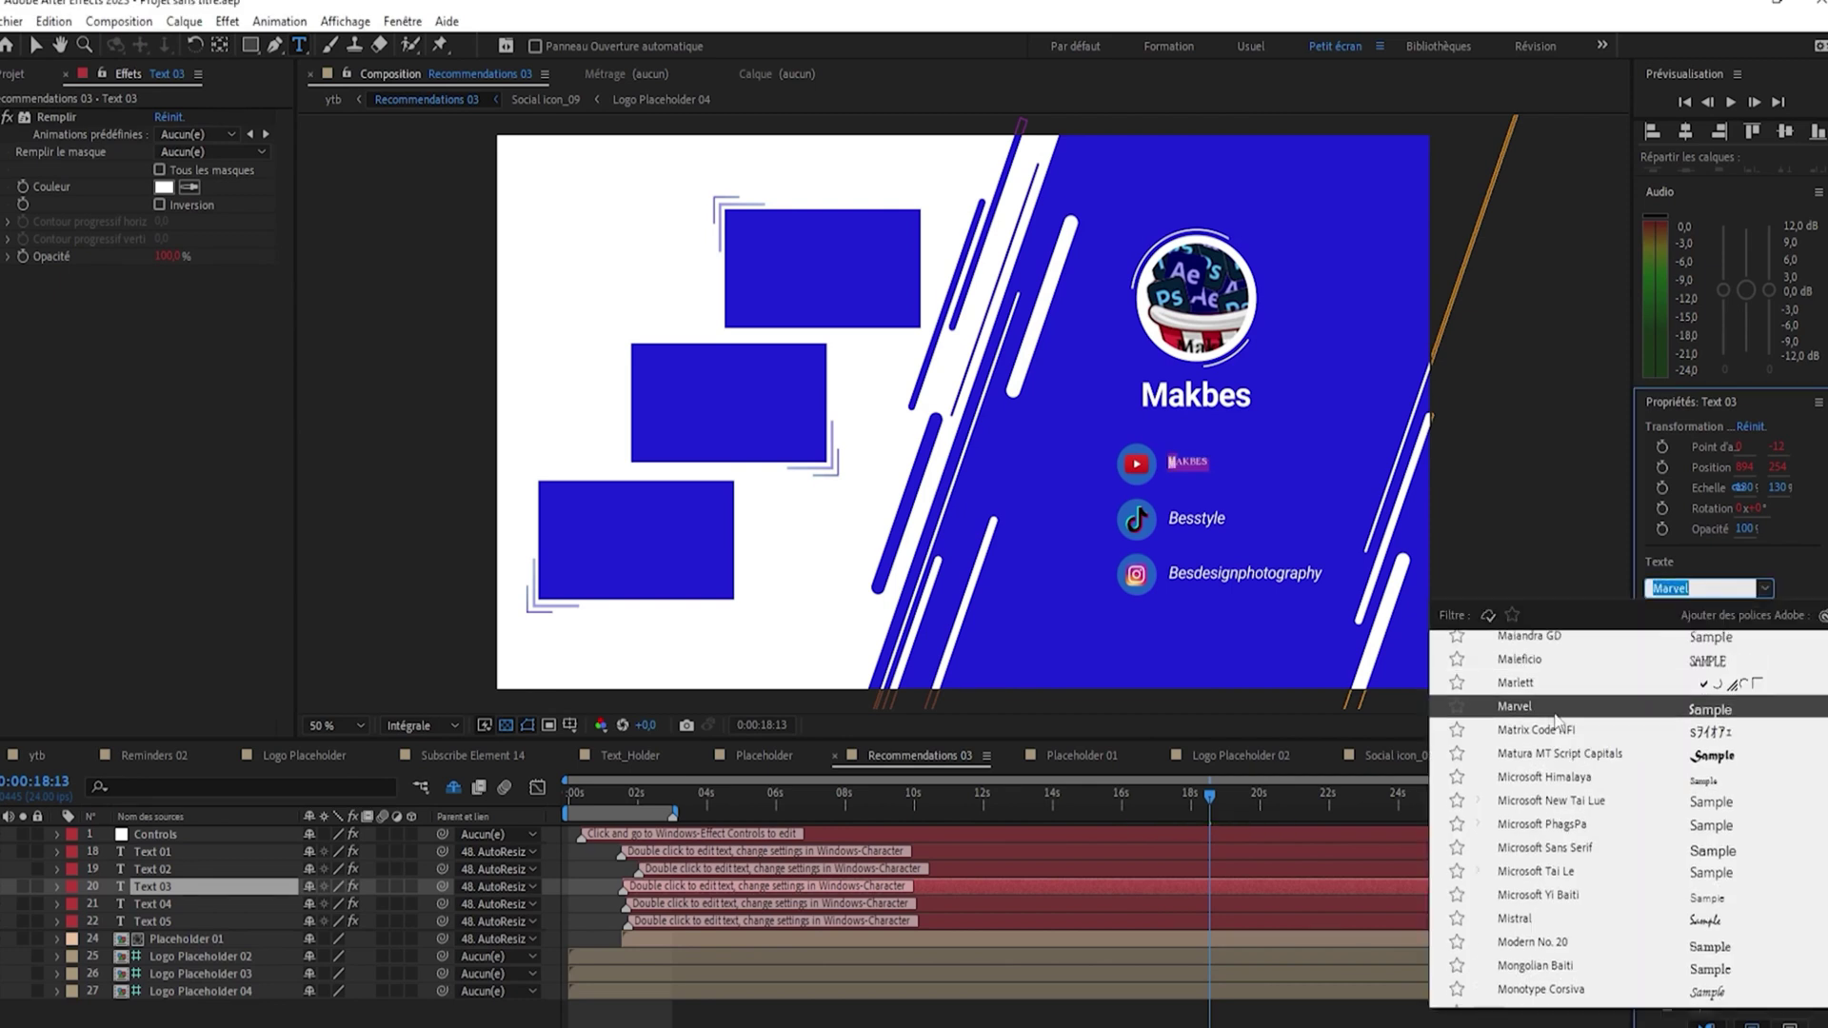
key("Escape")
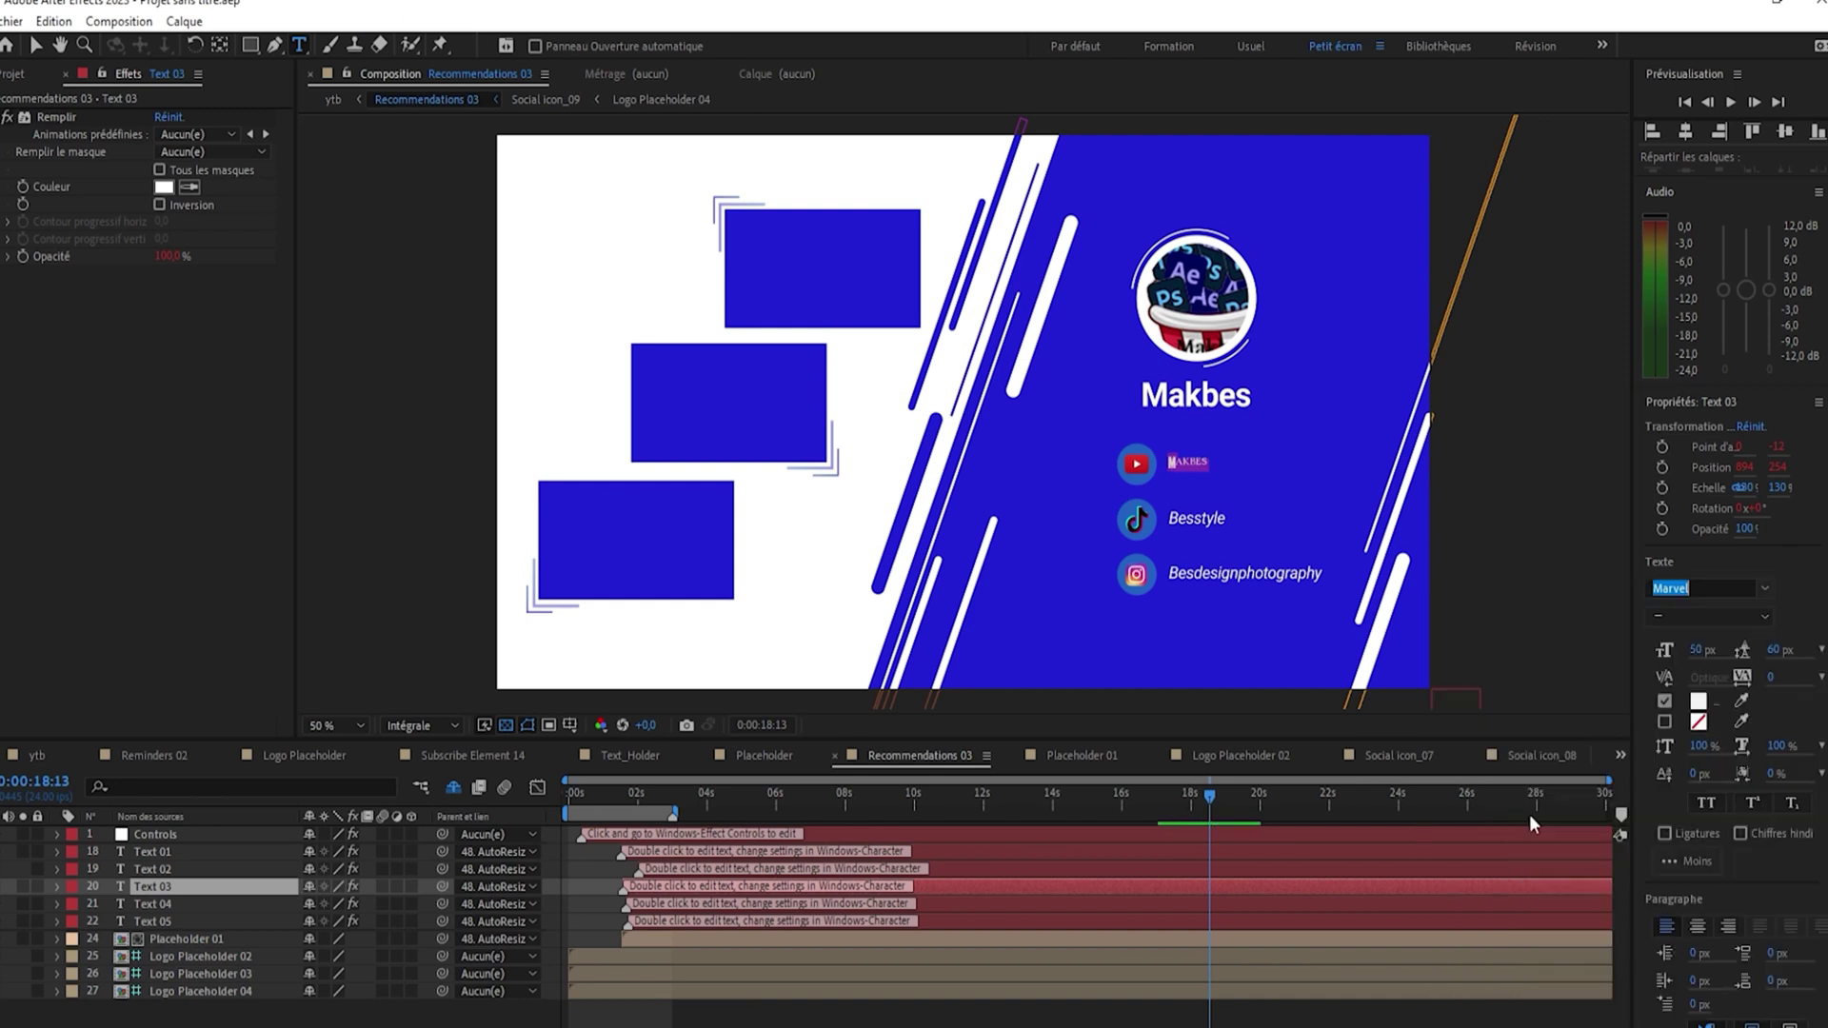
left_click(1266, 530)
Set the font of the TikTok handle text in layer Text 04 to Inlanders Bold
double_click(1172, 520)
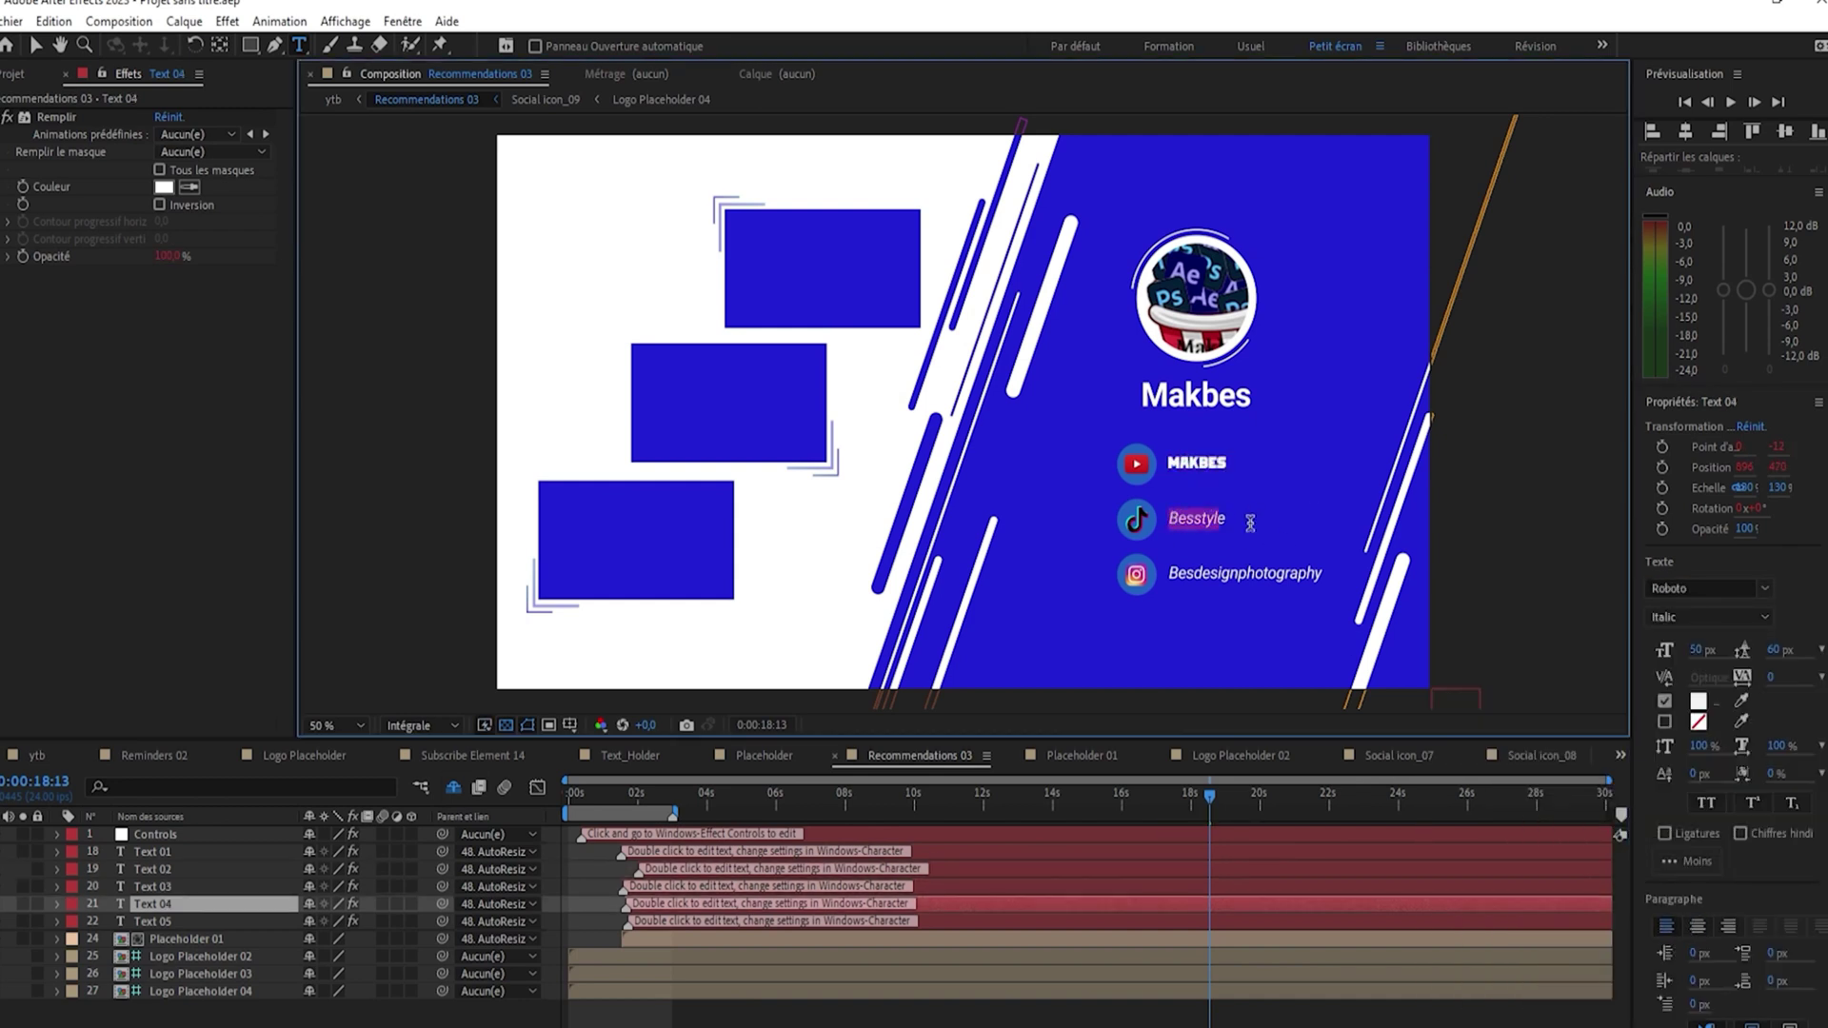
left_click(1764, 588)
scroll(1523, 762, "up", 5)
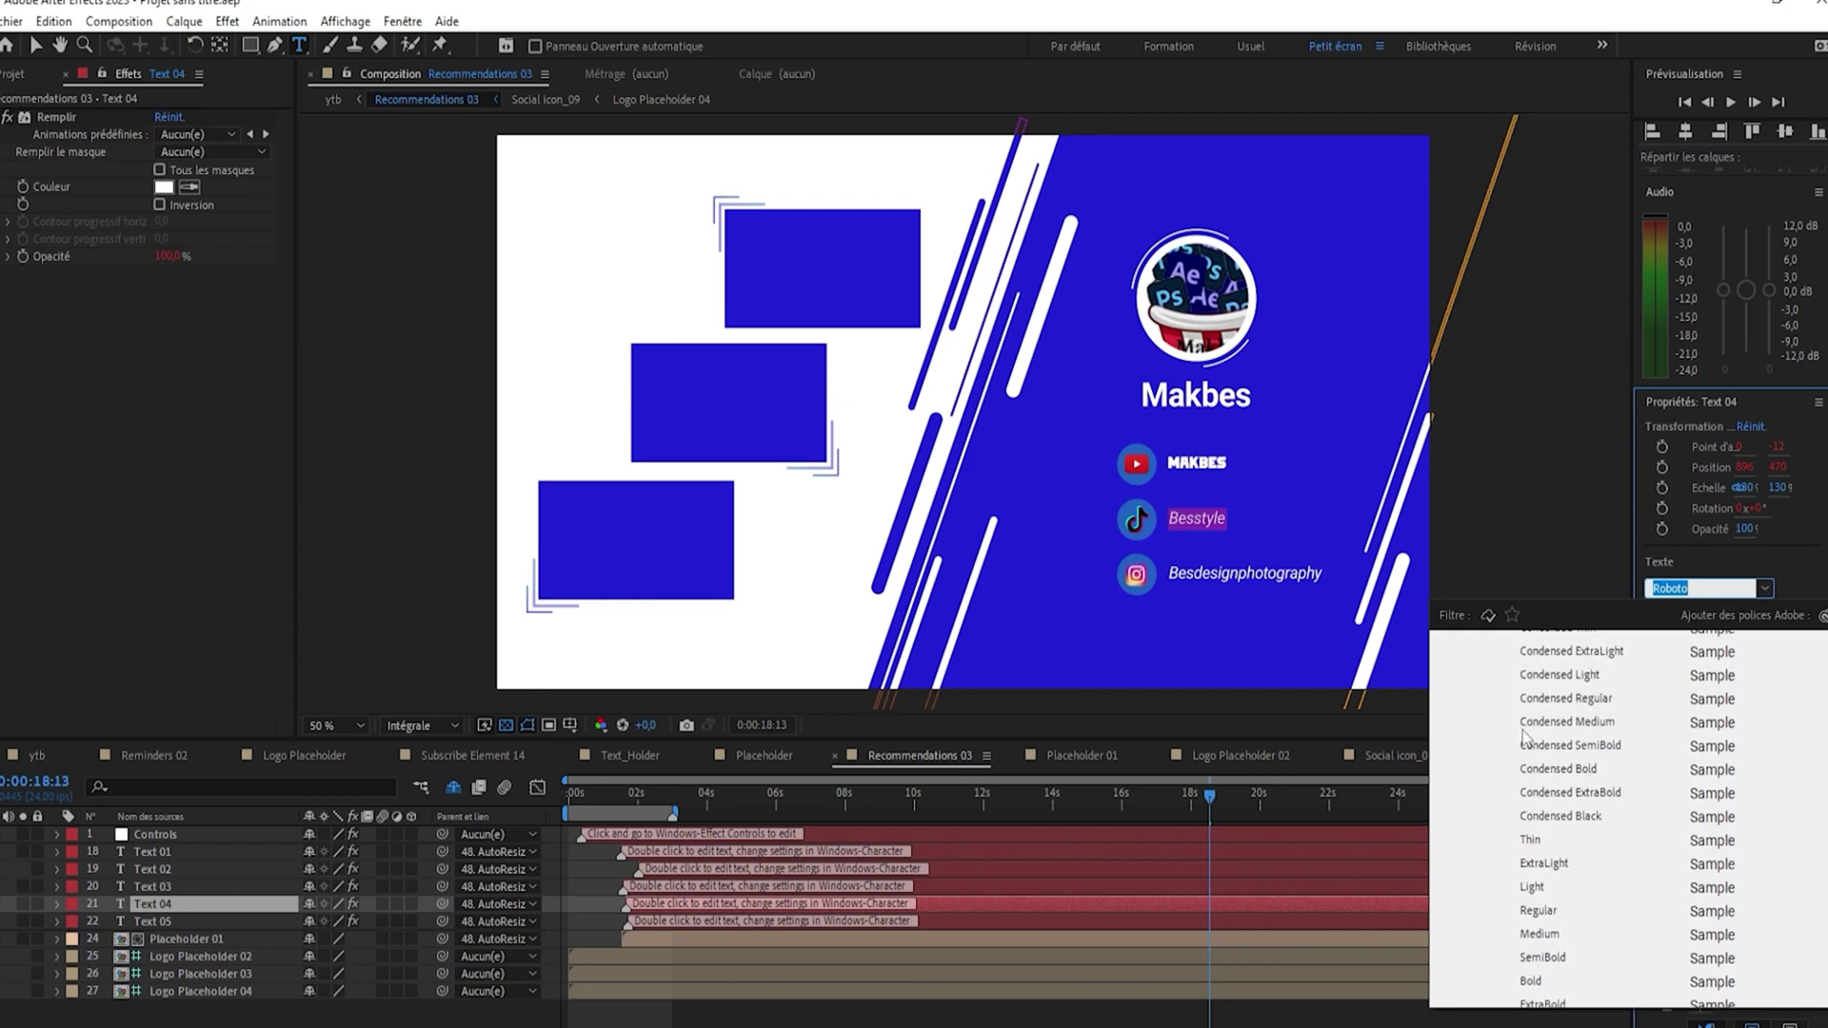
scroll(1586, 727, "up", 15)
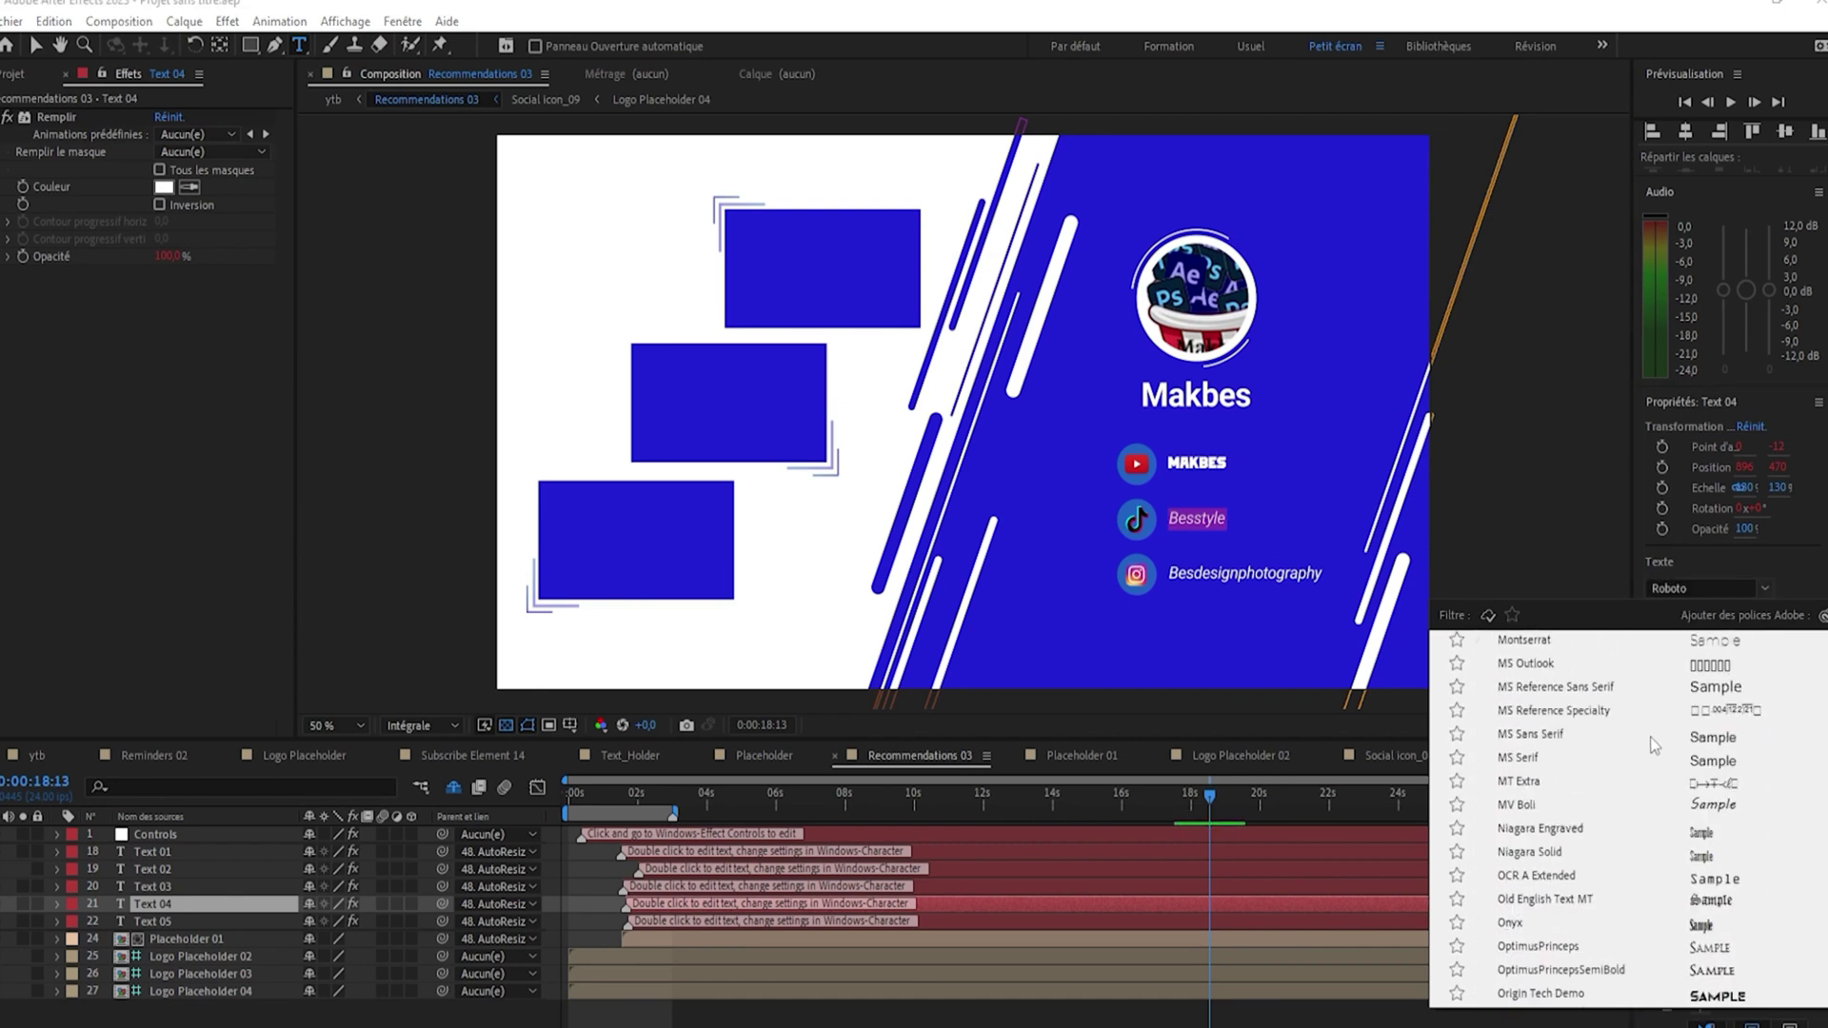
scroll(1653, 746, "up", 3)
left_click(1653, 746)
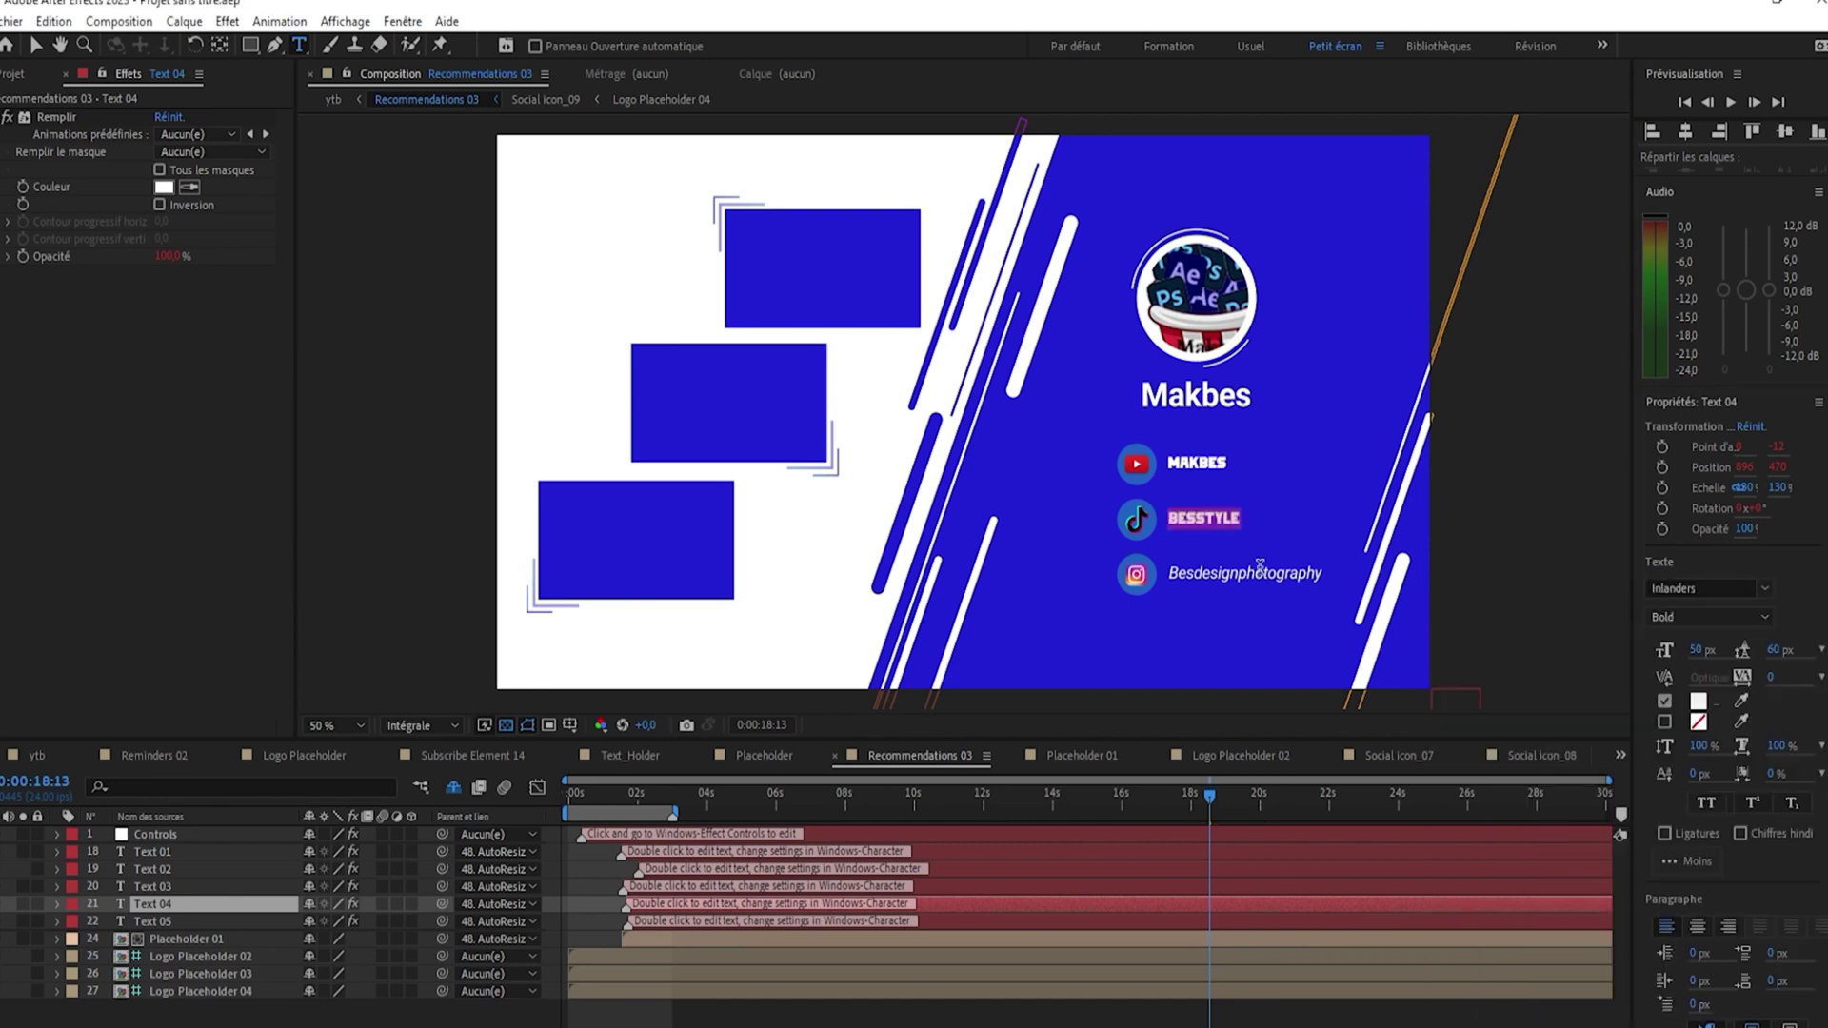
Set the font of the Instagram handle text in layer Text 05 to Inlanders Bold
left_click(1176, 577)
left_click(1764, 587)
scroll(1619, 810, "up", 5)
type("In")
scroll(1799, 676, "down", 4)
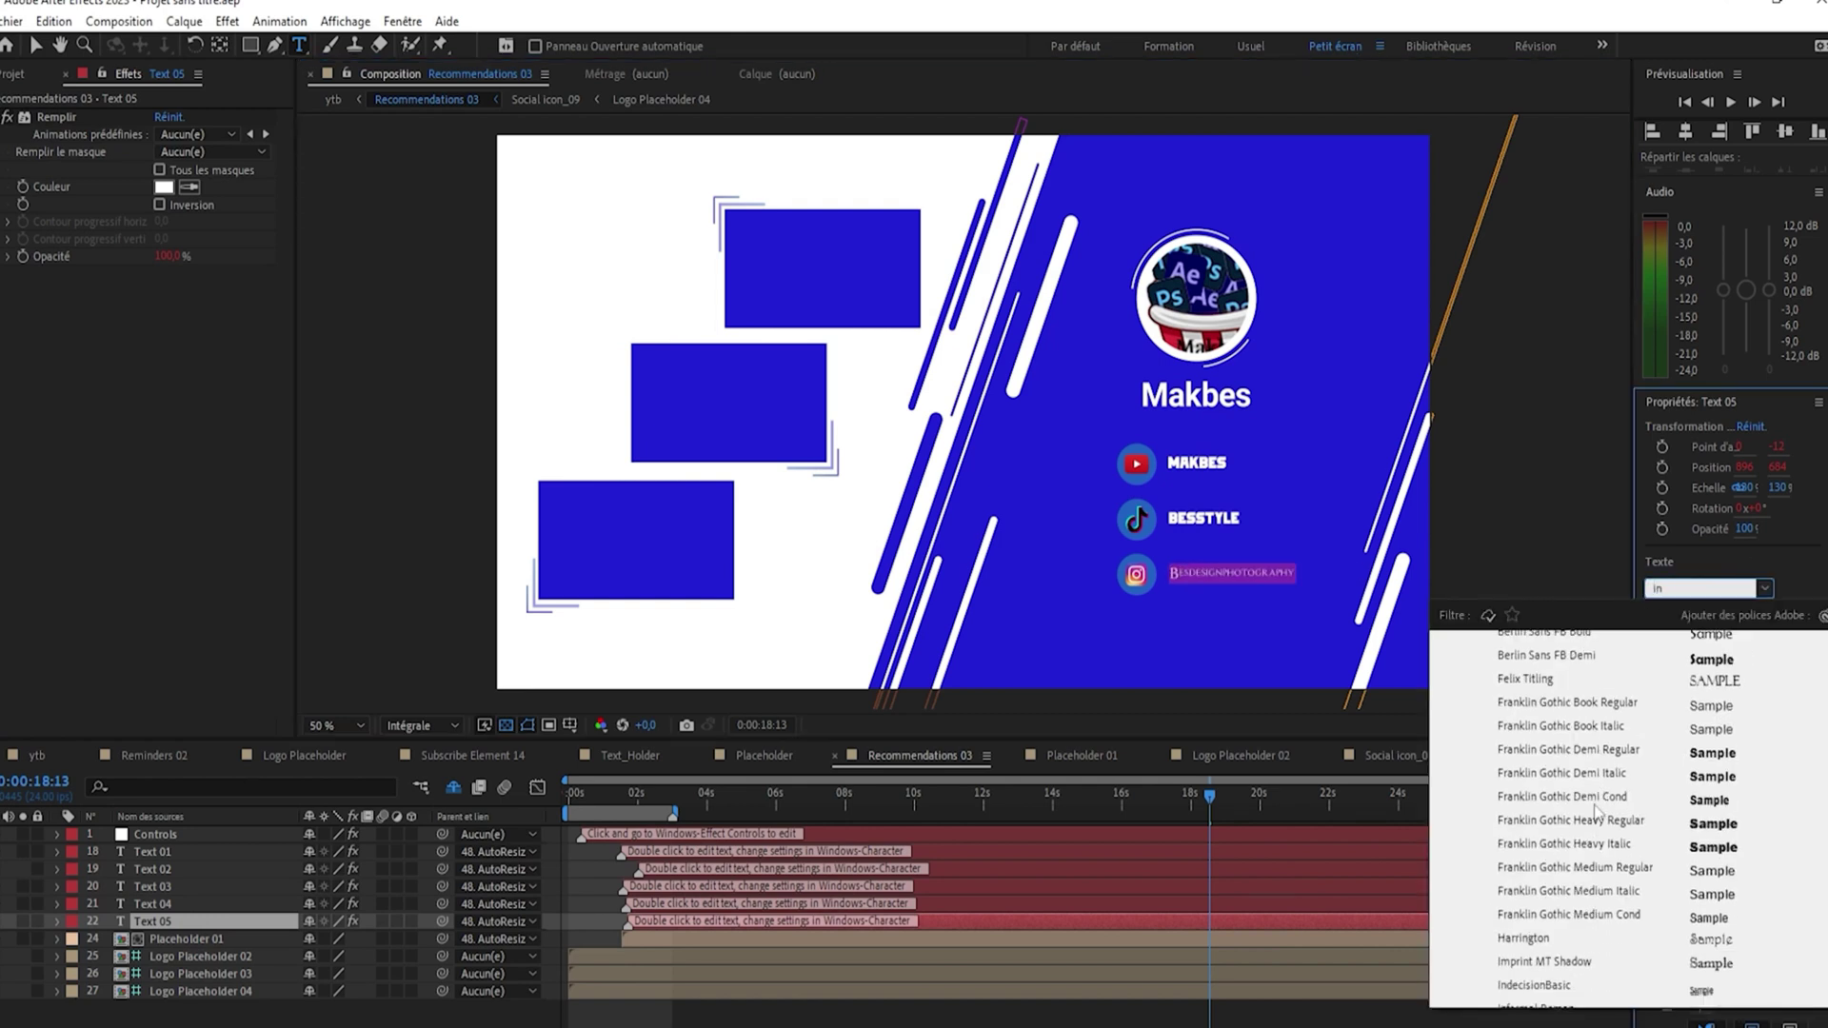
left_click(1799, 676)
Set the font of the channel name under the round logo, in layer Text 01, to Inlanders Bold
left_click(278, 857)
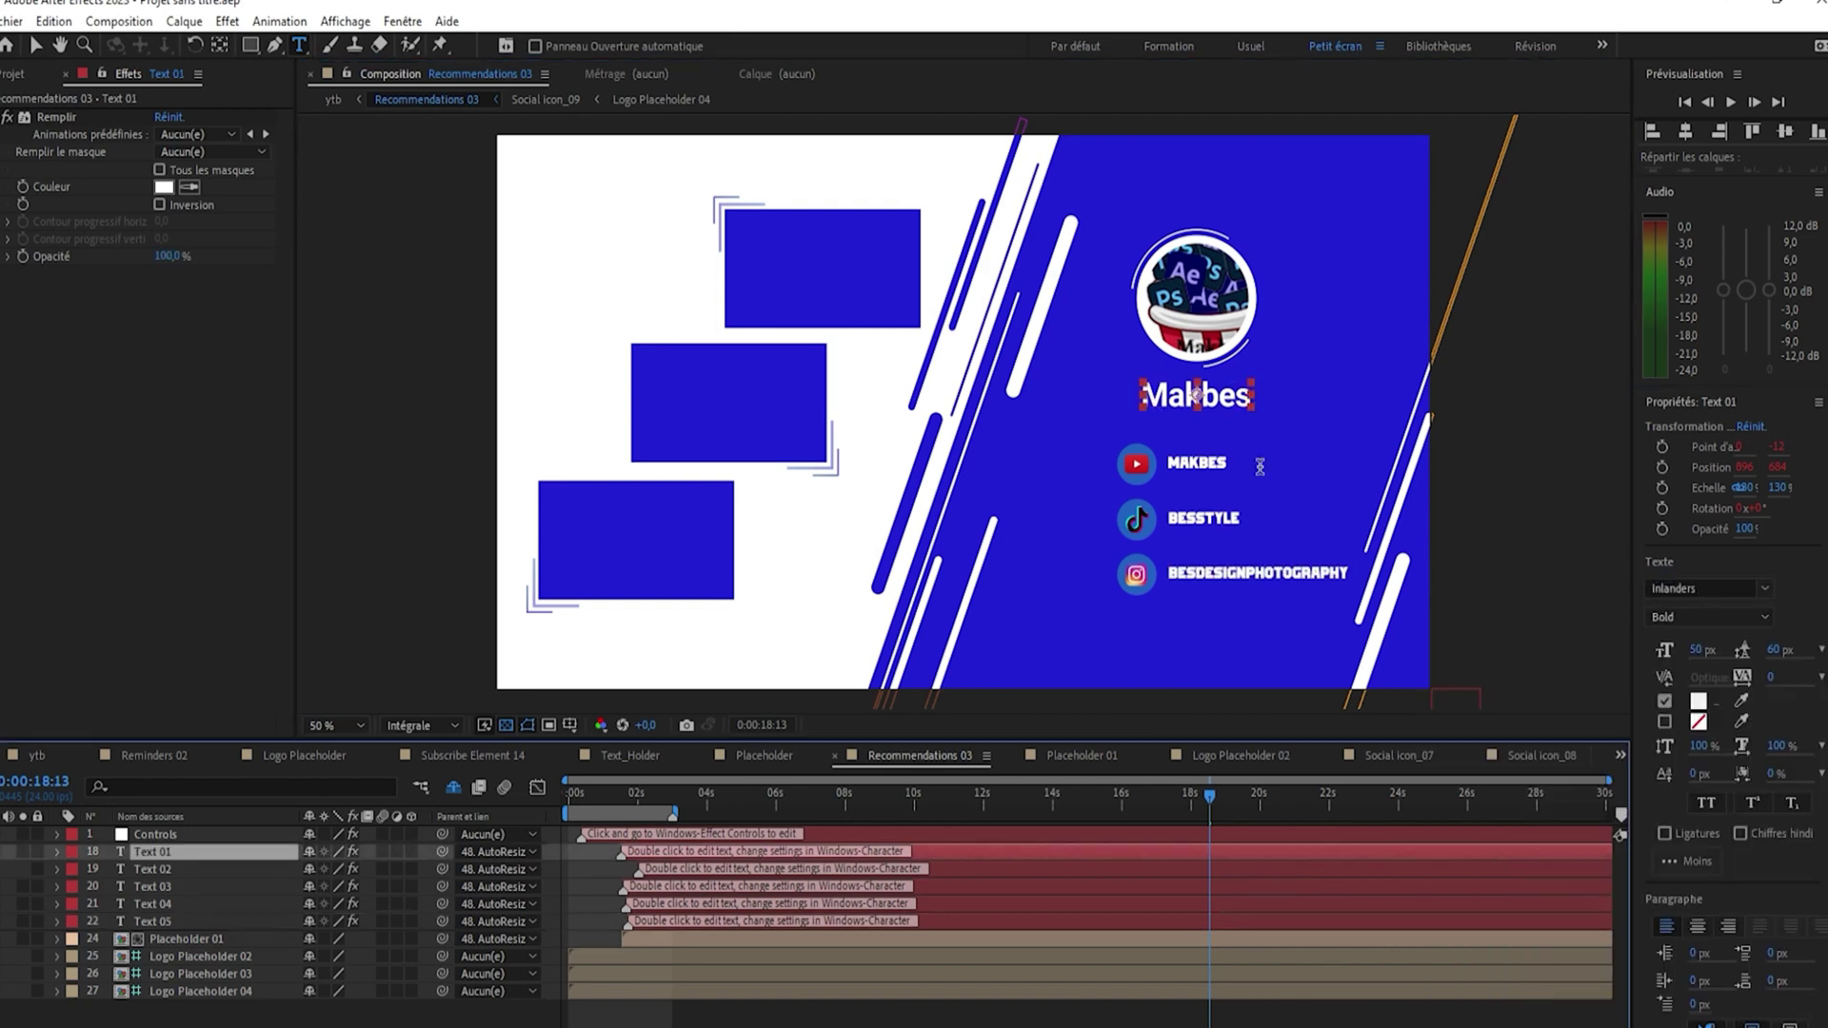
double_click(1151, 394)
left_click(1764, 587)
type("In")
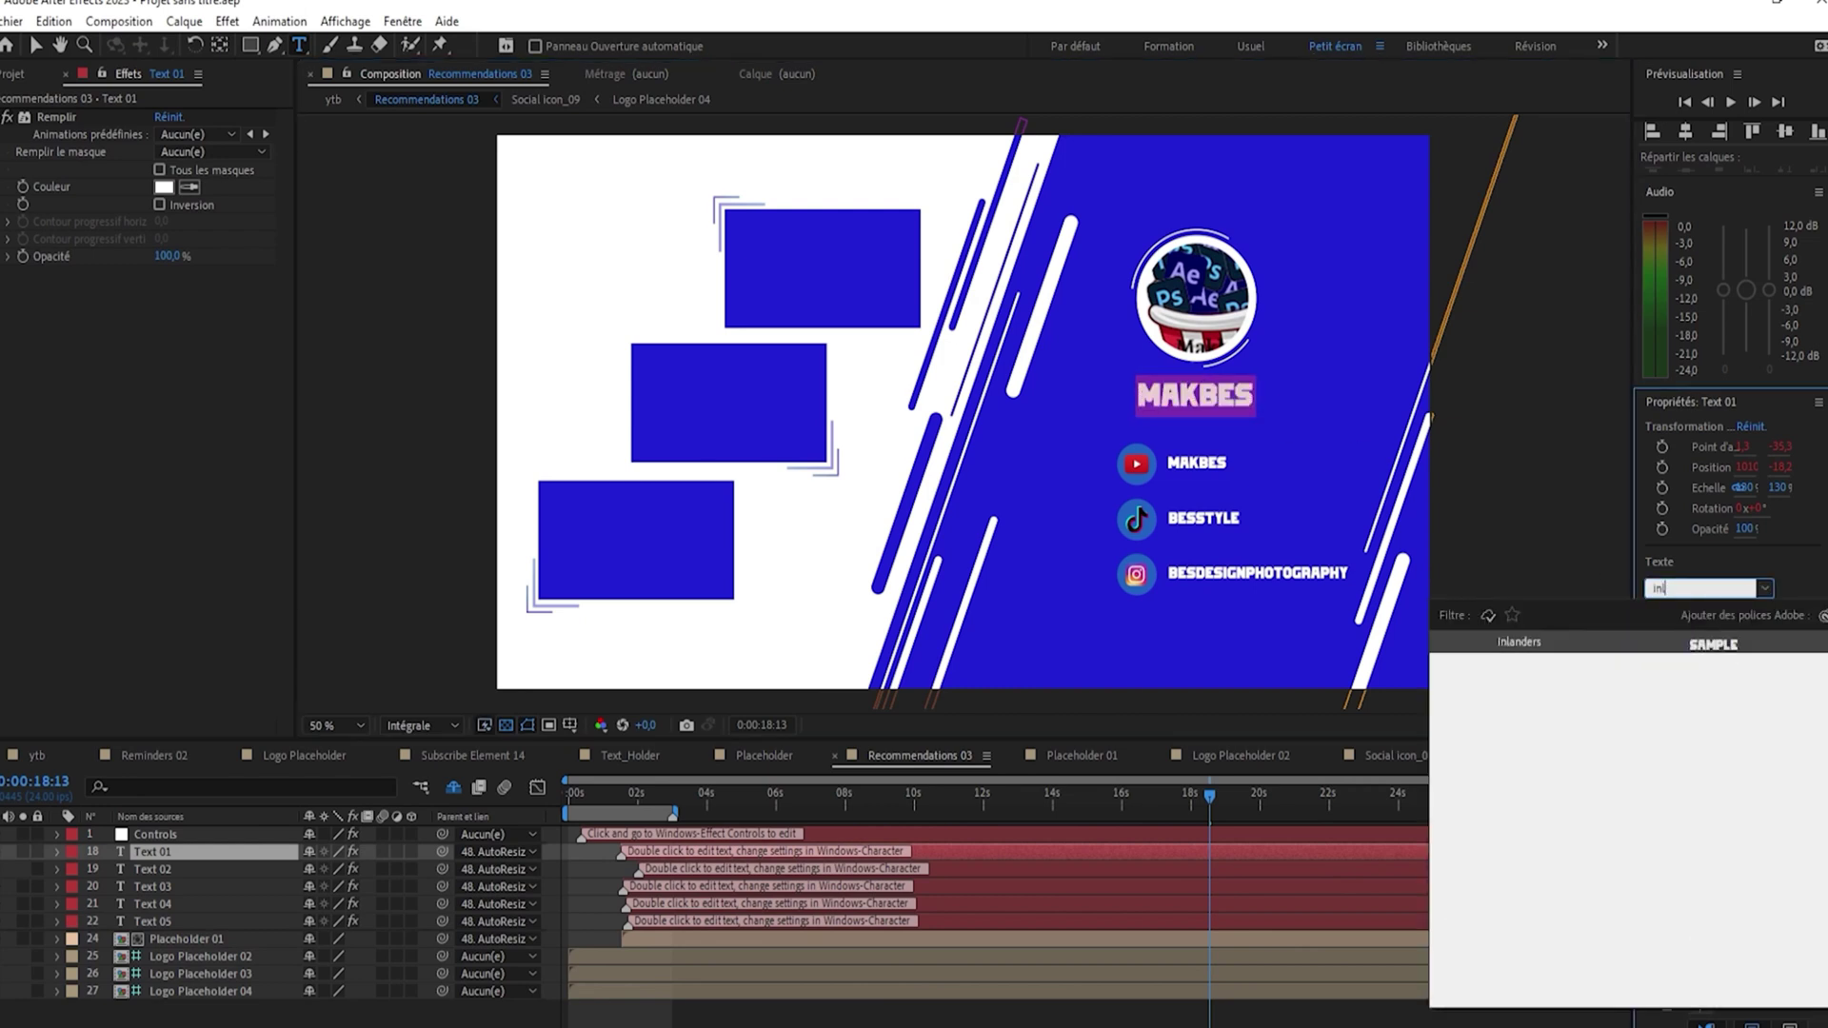
key("Return")
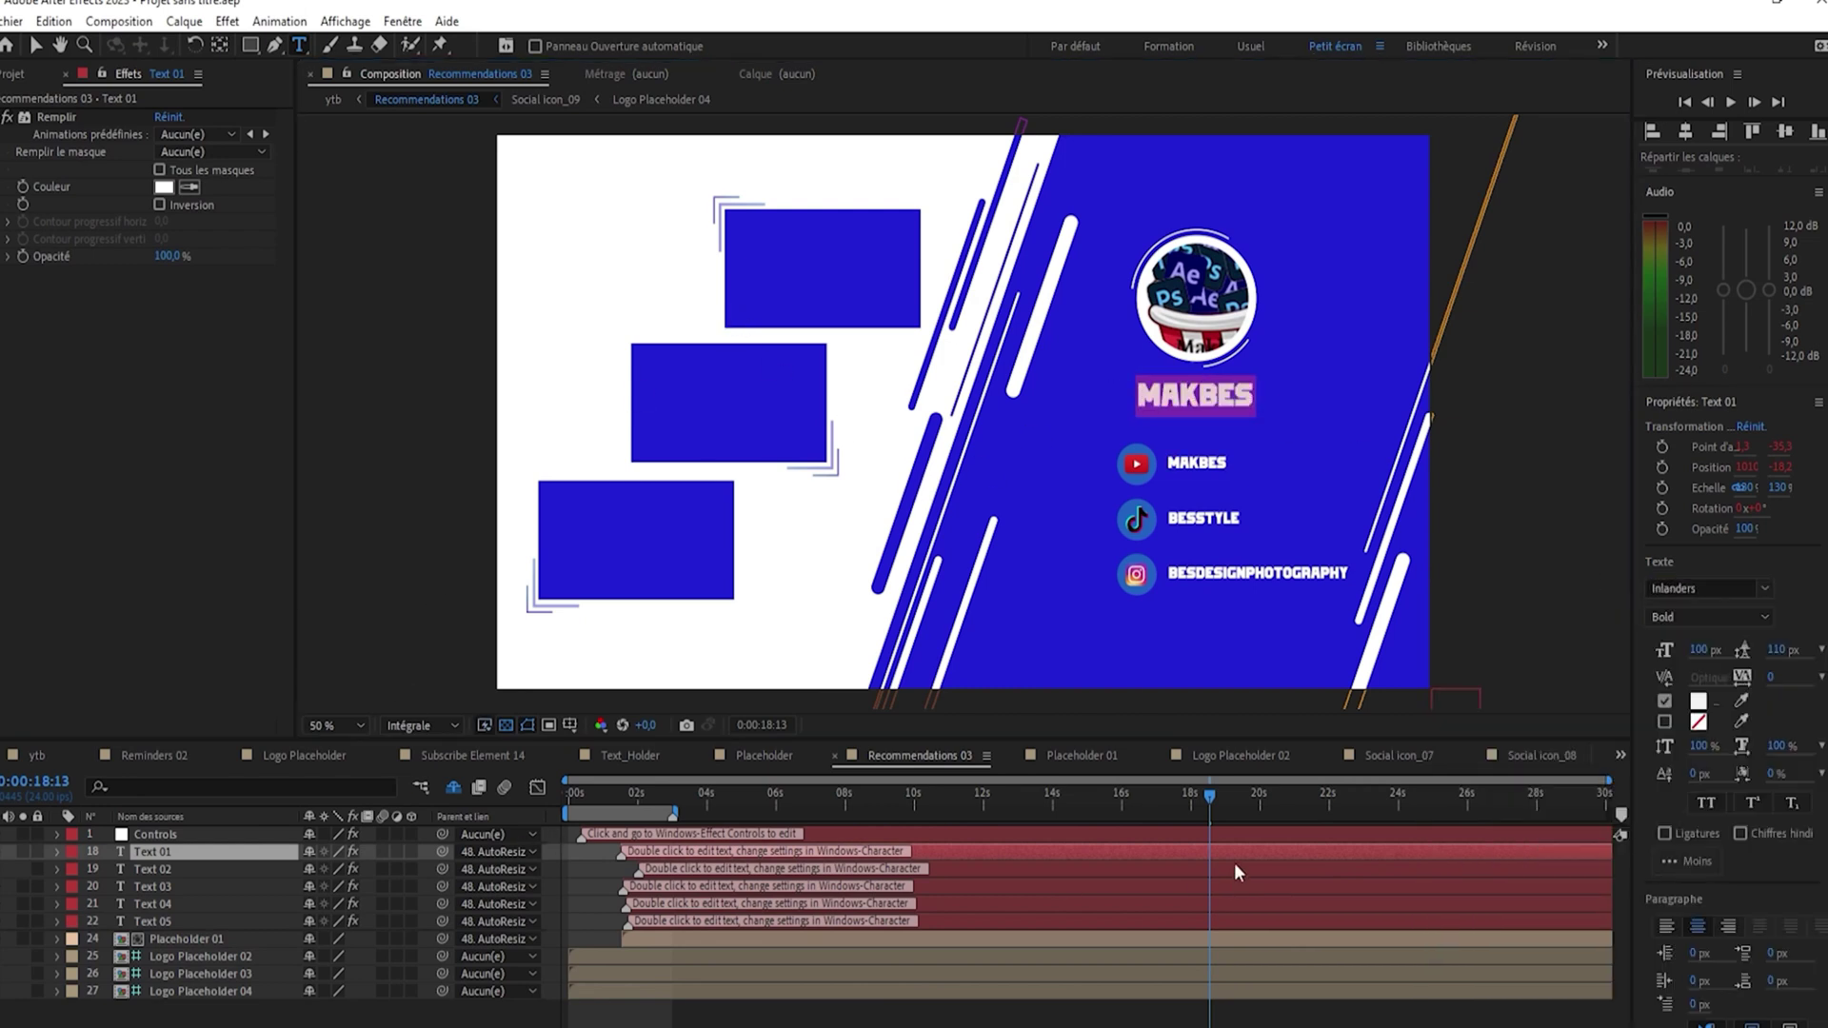
Return to the ytb composition and scrub its timeline from the start to the Recommendations 03 end screen at 0:03:07:13 to review the inserted templates
left_click_drag(1215, 798, 557, 768)
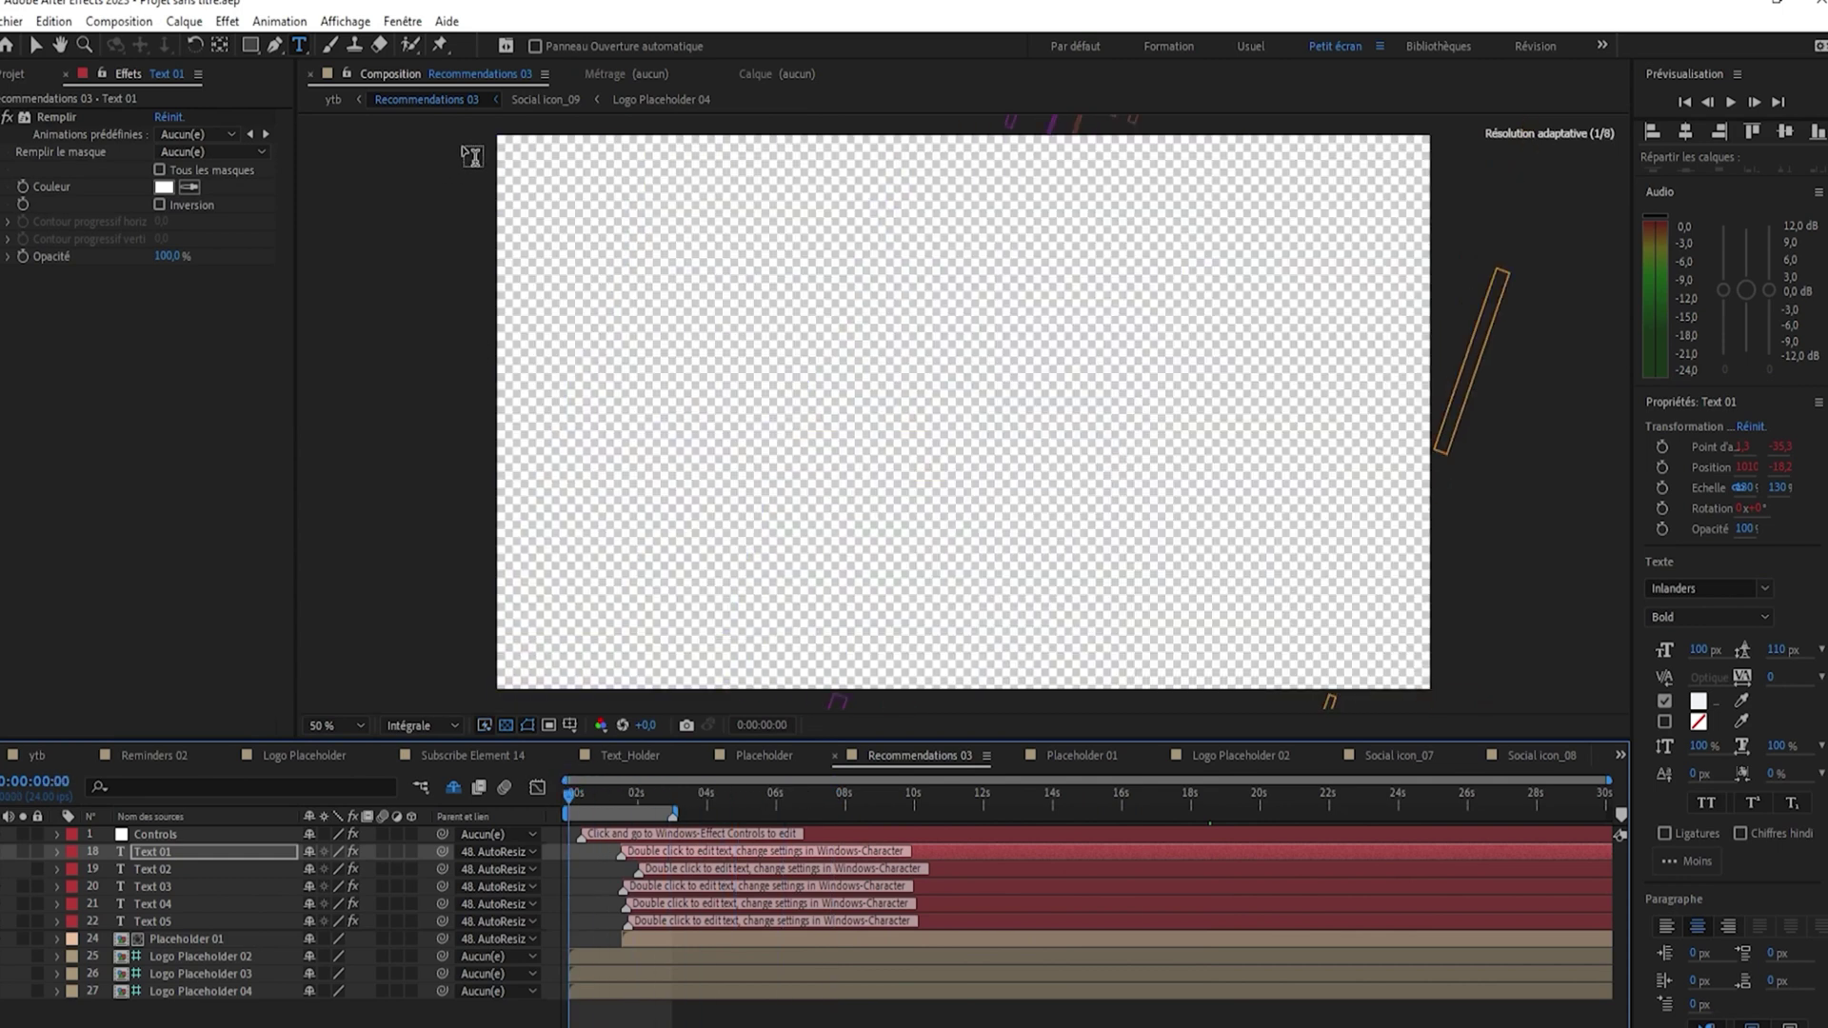
left_click(331, 99)
left_click_drag(759, 798, 471, 813)
left_click_drag(598, 796, 662, 817)
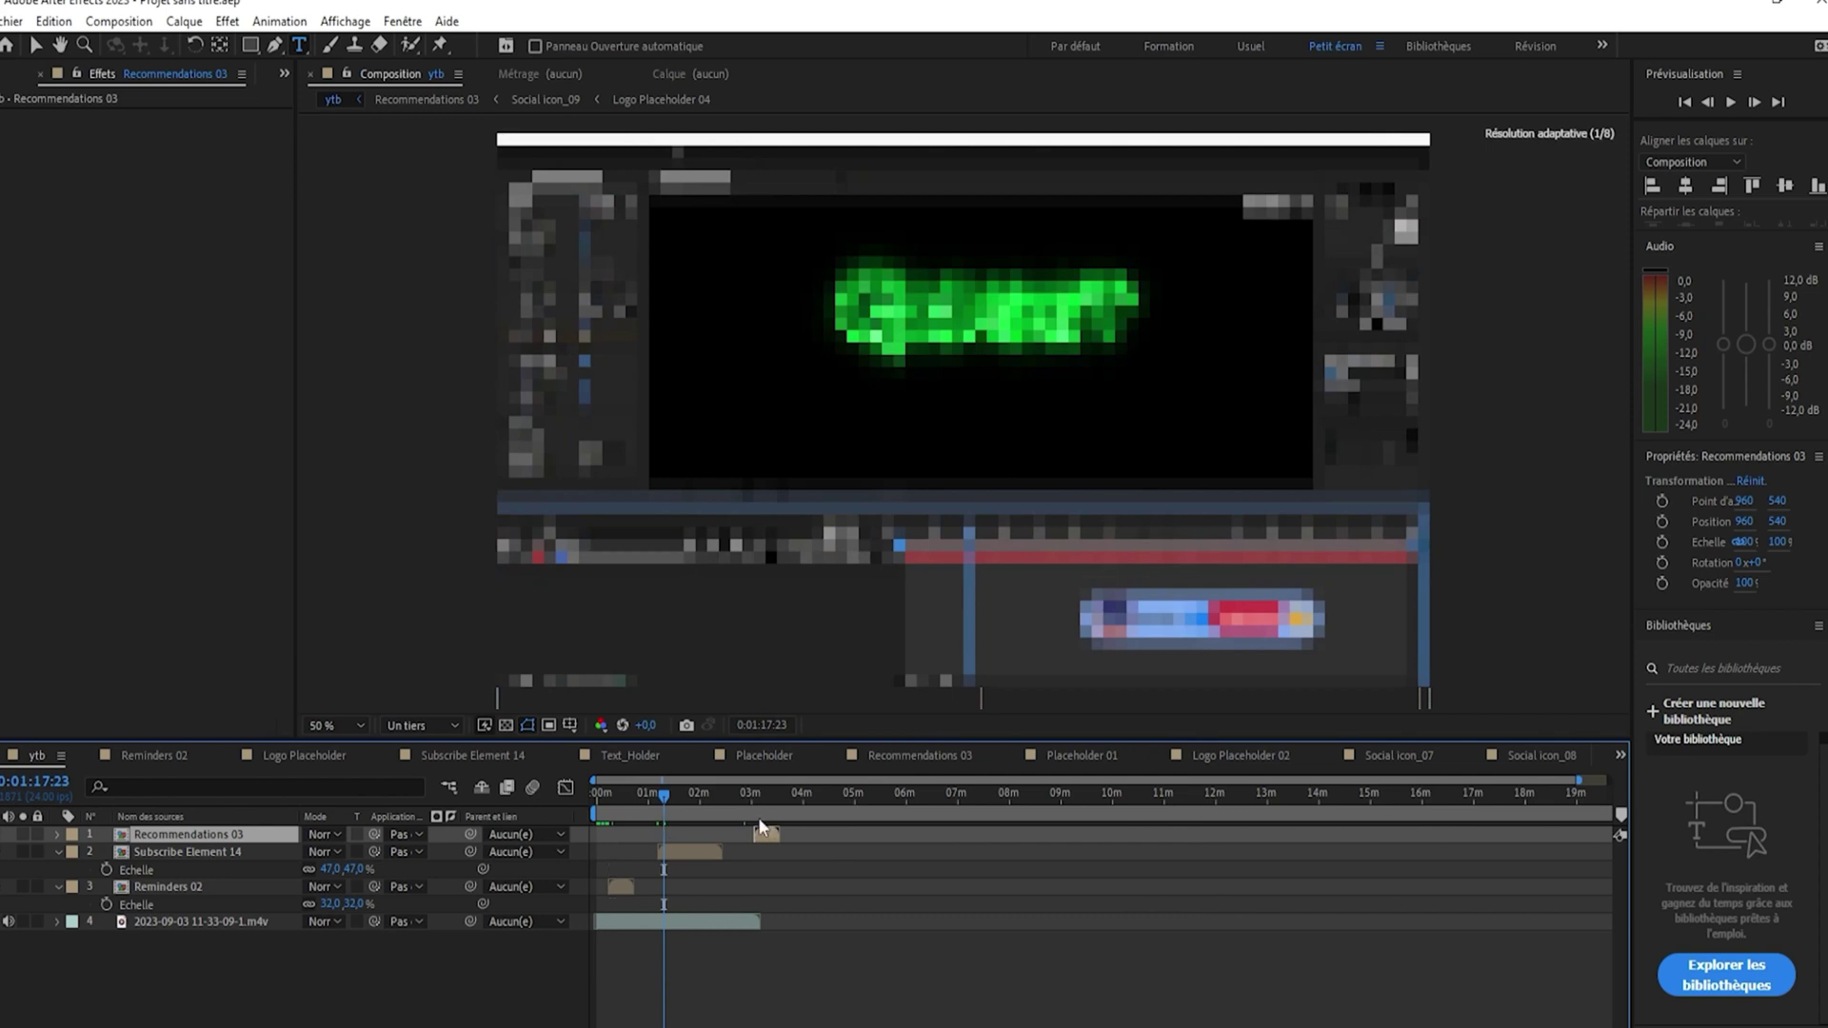
left_click_drag(670, 794, 758, 809)
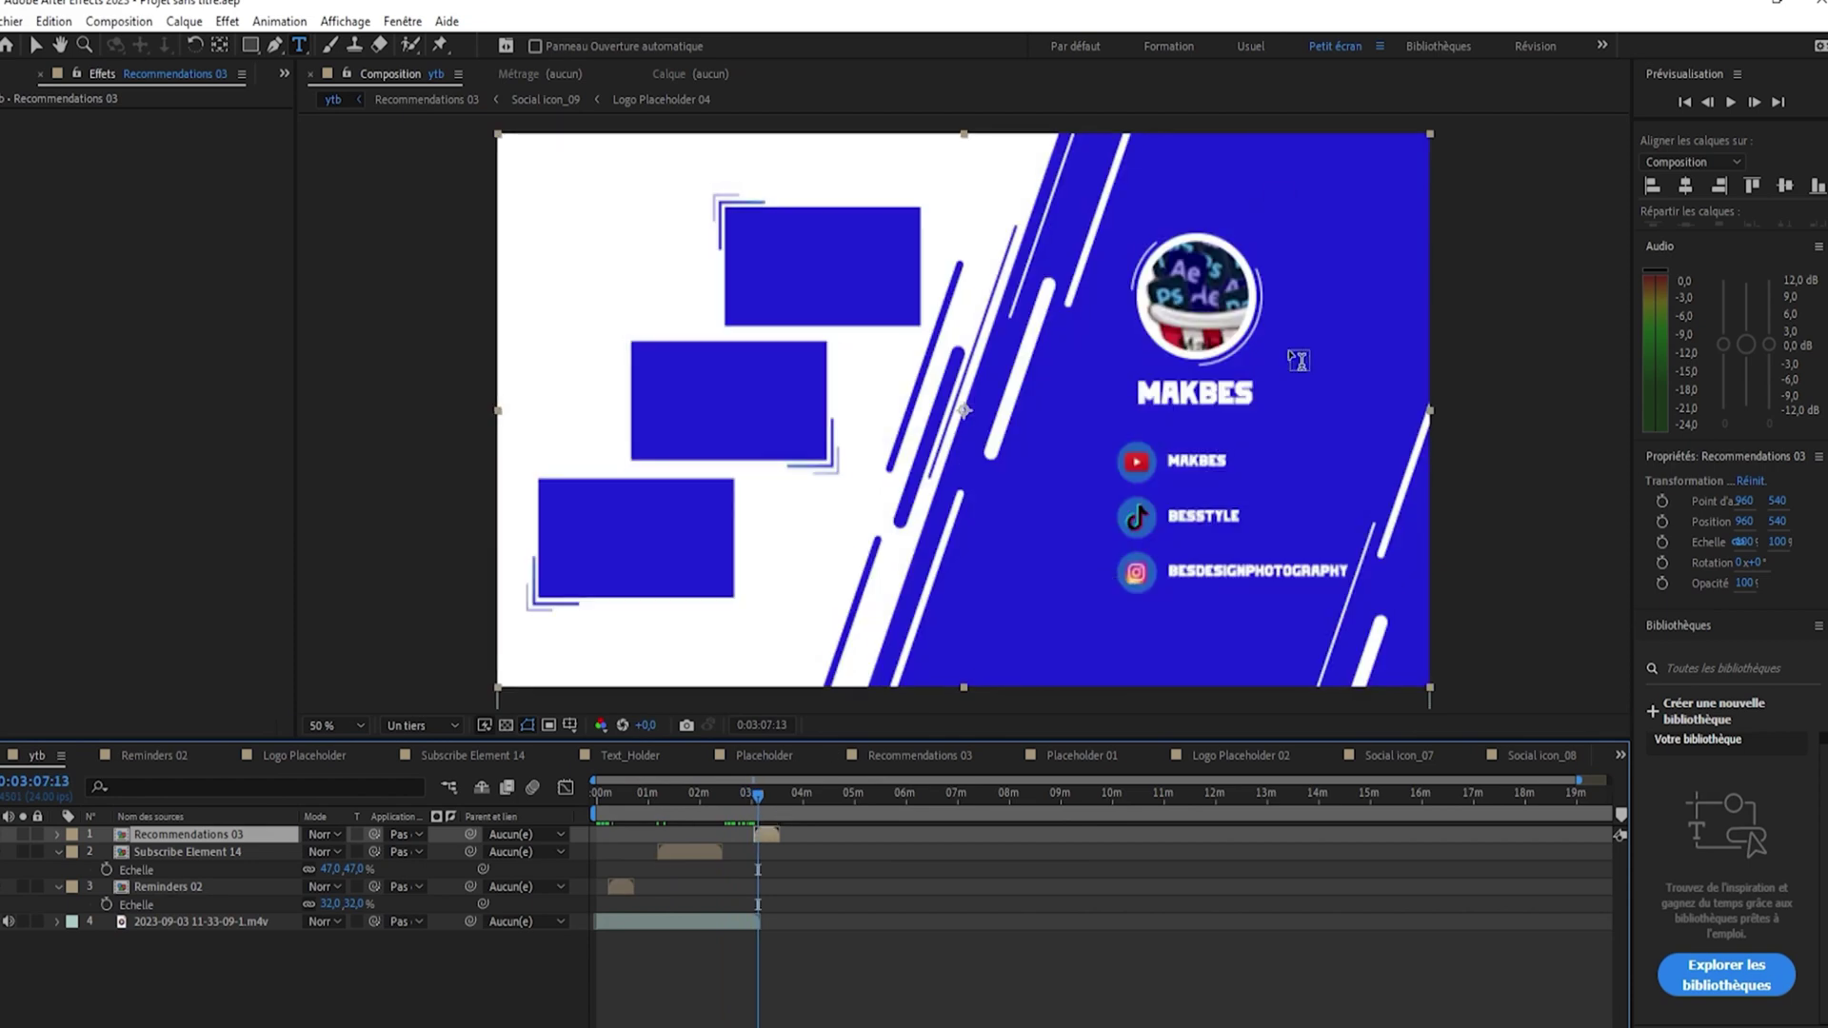